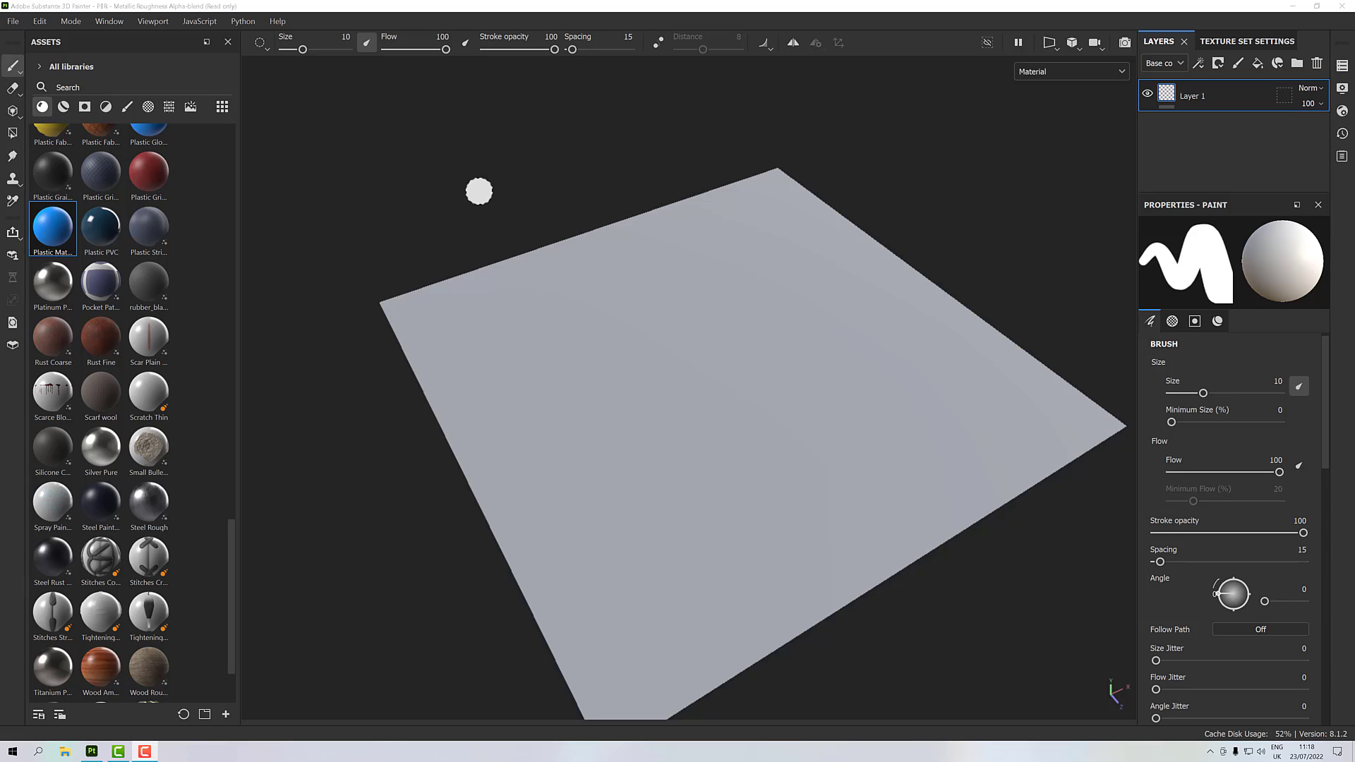
Step: Set the brush size to 5.78 and turn off pen pressure control for the size
{"action": "left_click_drag", "start_coordinate": [650, 303], "coordinate": [608, 336], "text": "alt"}
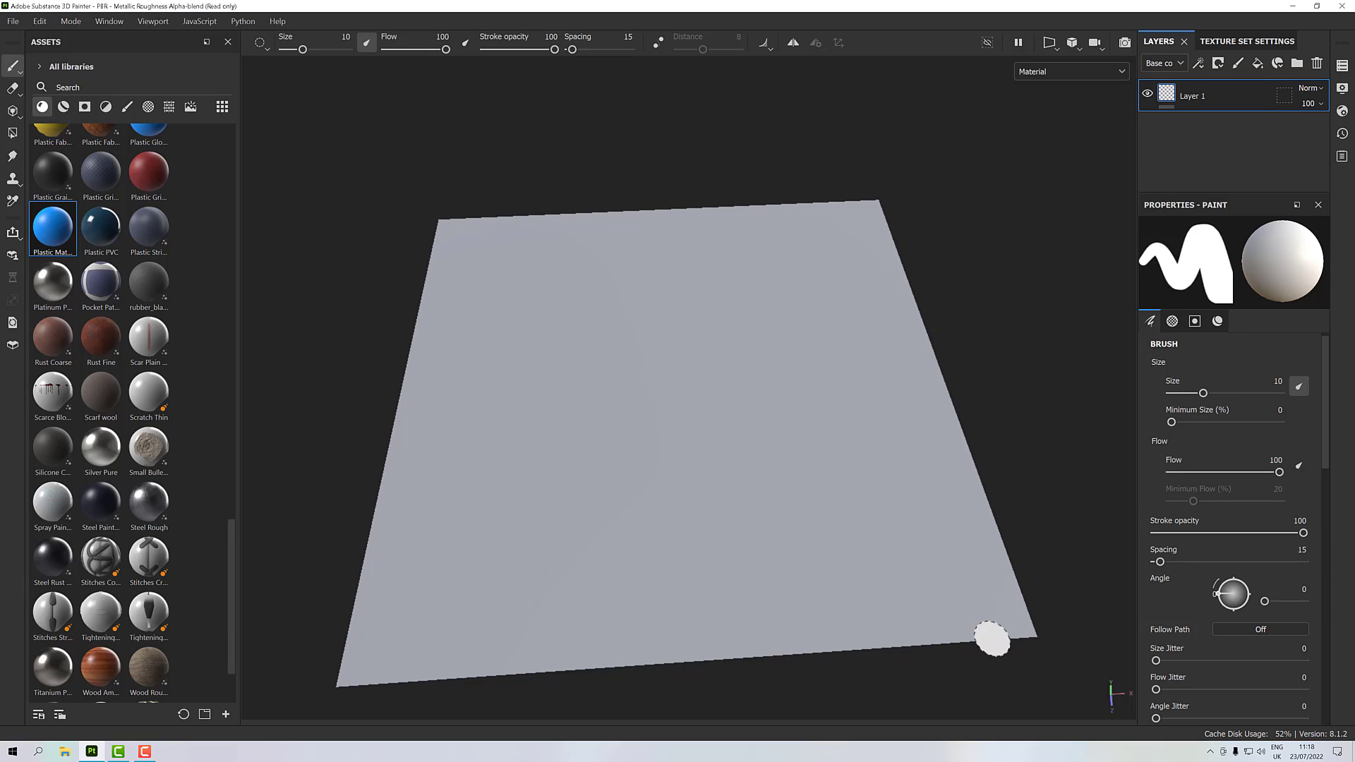
{"action": "mouse_move", "coordinate": [840, 263]}
{"action": "left_mouse_down", "text": "alt"}
{"action": "mouse_move", "coordinate": [870, 231]}
{"action": "mouse_move", "coordinate": [823, 242]}
{"action": "mouse_move", "coordinate": [821, 268]}
{"action": "mouse_move", "coordinate": [795, 273]}
{"action": "mouse_move", "coordinate": [816, 293]}
{"action": "mouse_move", "coordinate": [798, 287]}
{"action": "left_mouse_up", "text": "alt"}
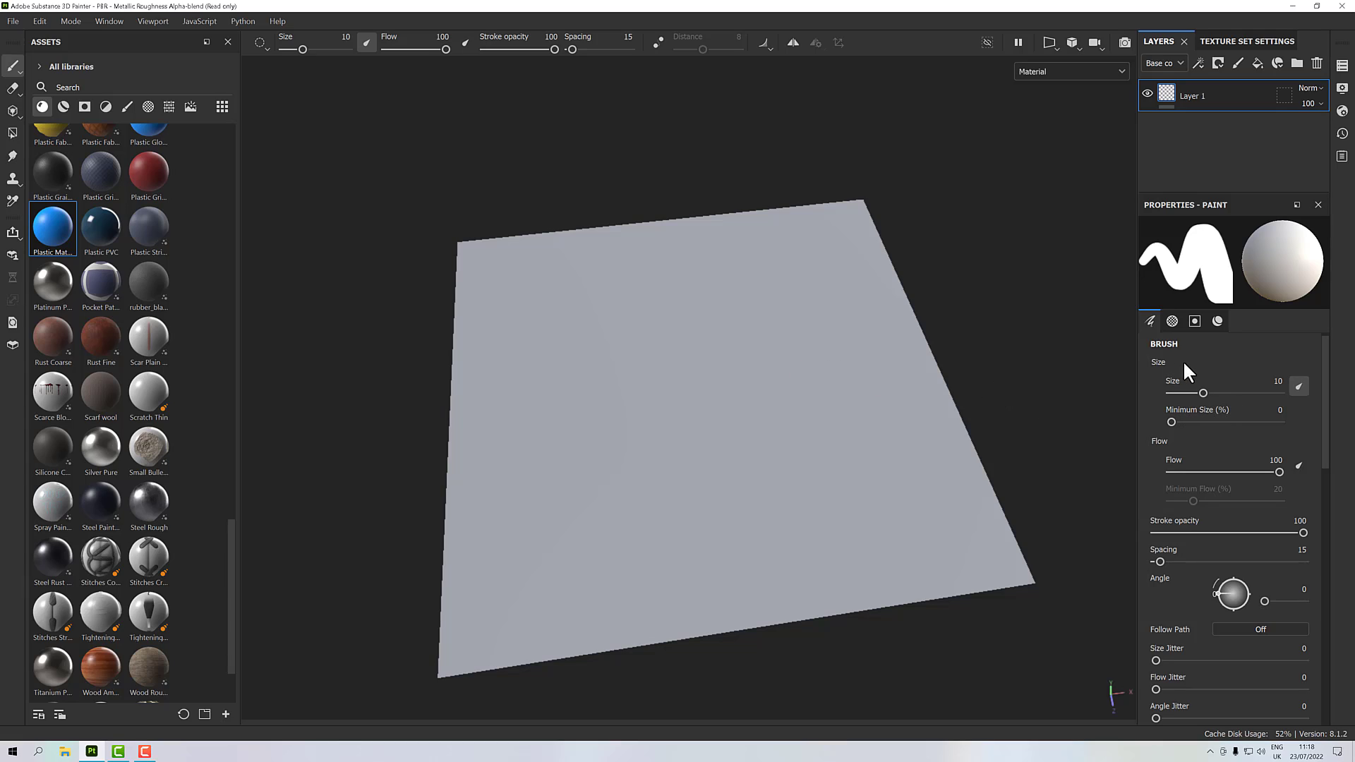
{"action": "mouse_move", "coordinate": [1201, 388]}
{"action": "left_mouse_down"}
{"action": "mouse_move", "coordinate": [1182, 397]}
{"action": "mouse_move", "coordinate": [1194, 394]}
{"action": "left_mouse_up"}
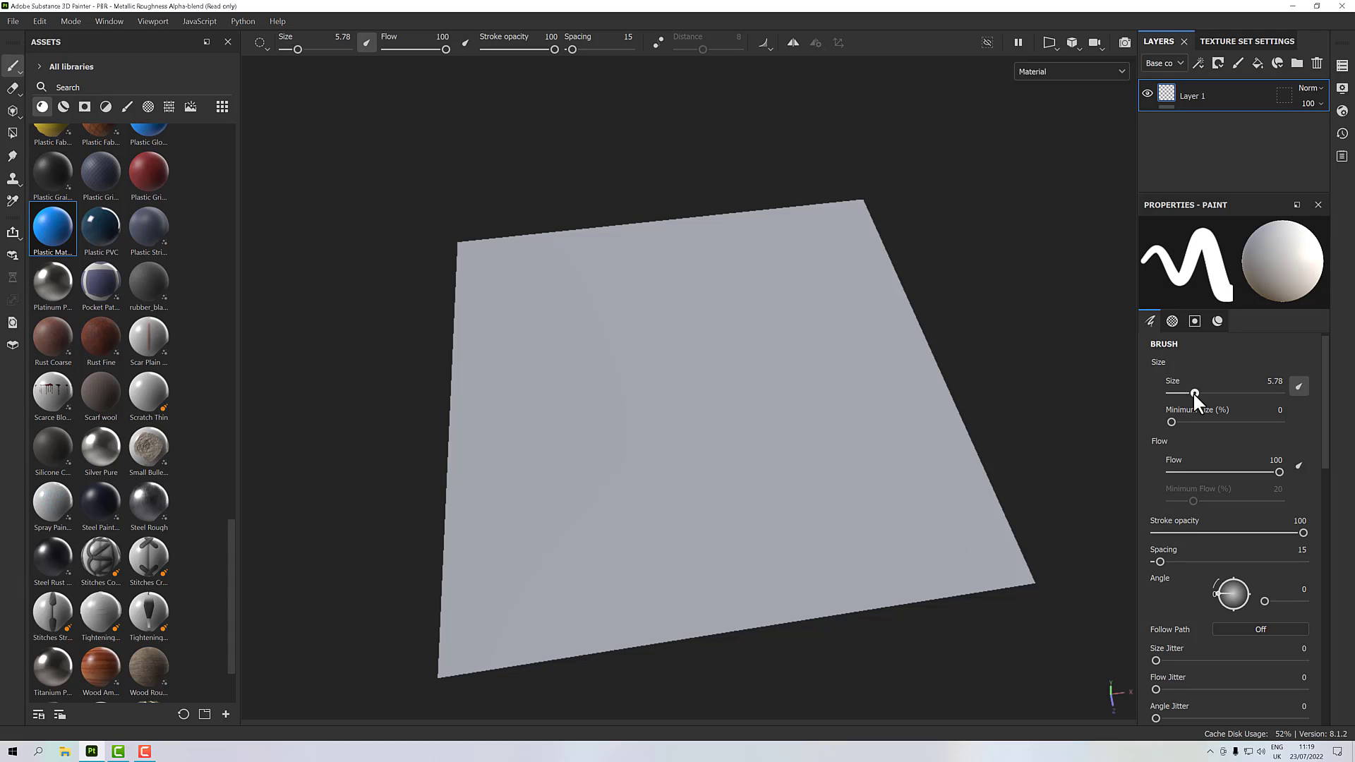
{"action": "left_click", "coordinate": [1298, 386]}
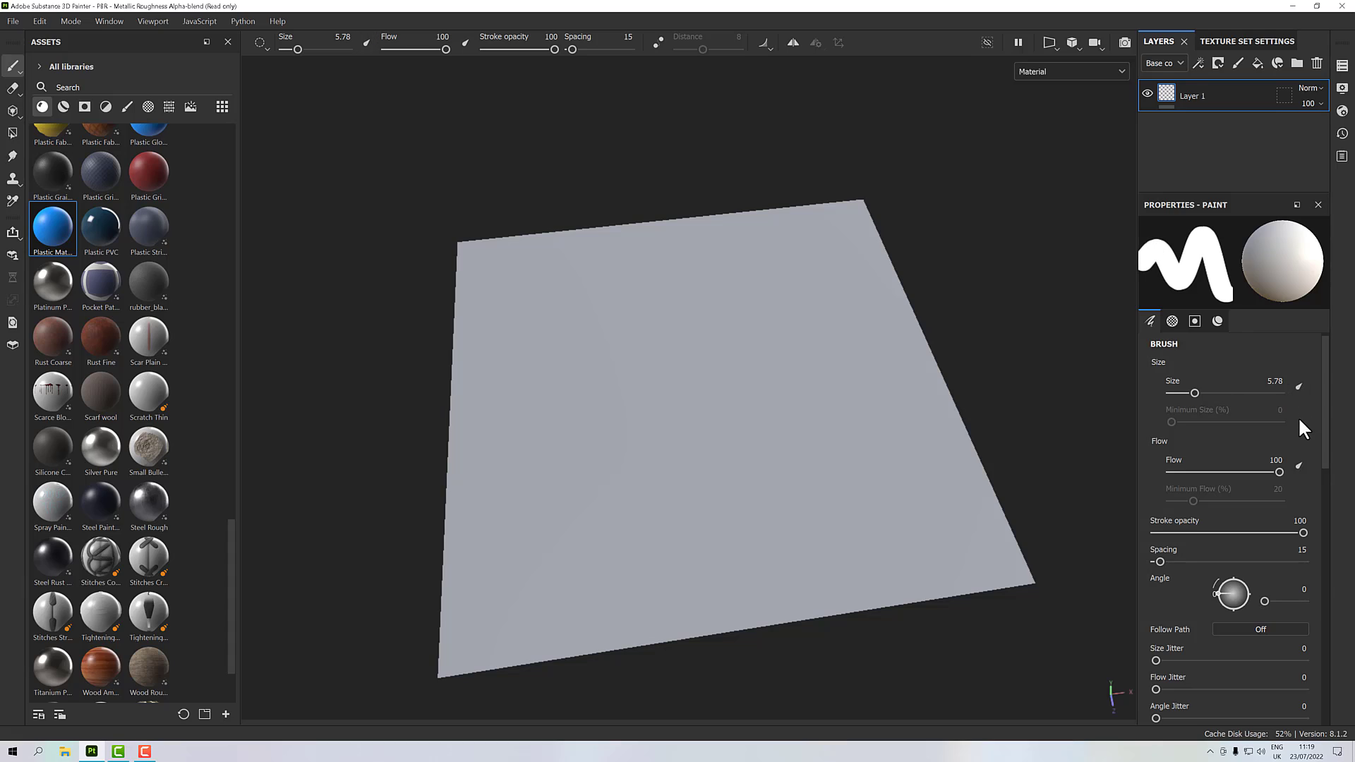
{"action": "left_click", "coordinate": [1298, 387]}
{"action": "left_click", "coordinate": [1299, 387]}
{"action": "left_click", "coordinate": [1298, 387]}
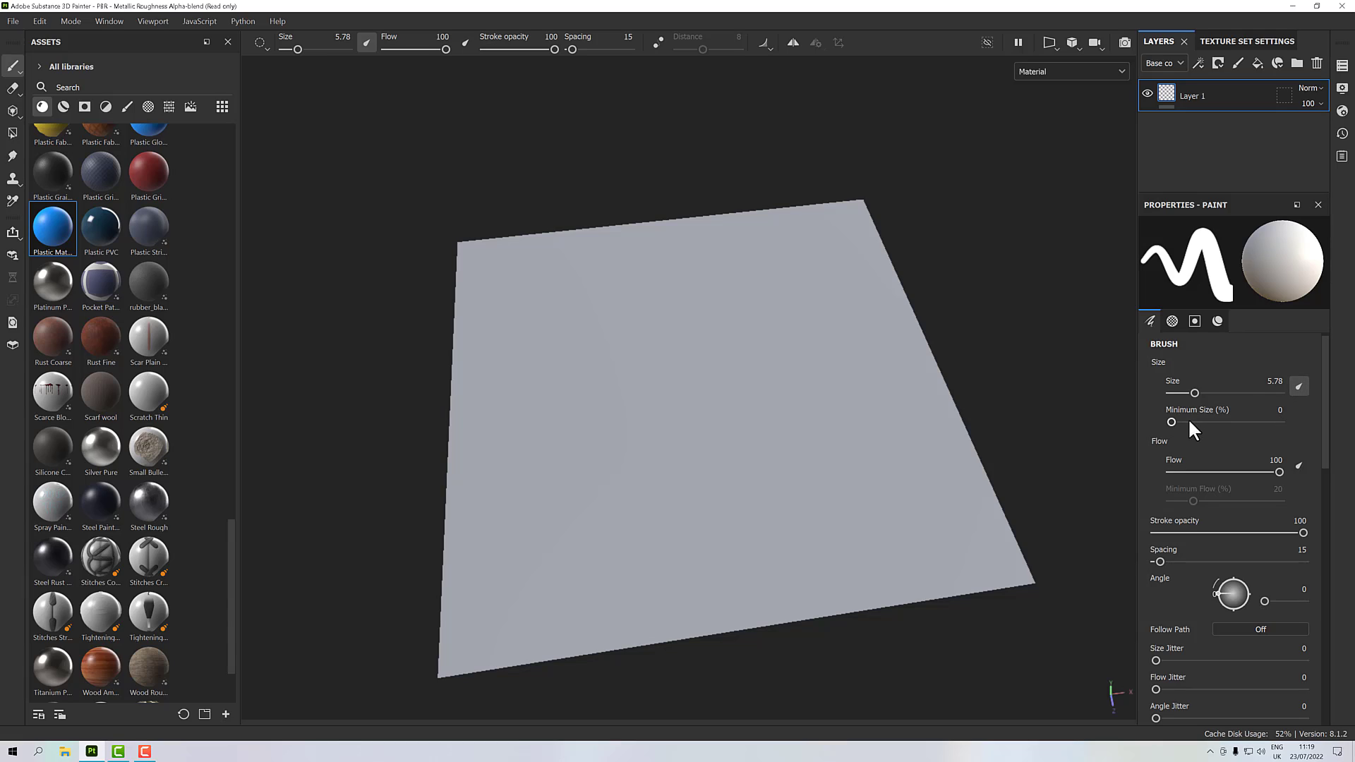
{"action": "left_click", "coordinate": [1300, 387]}
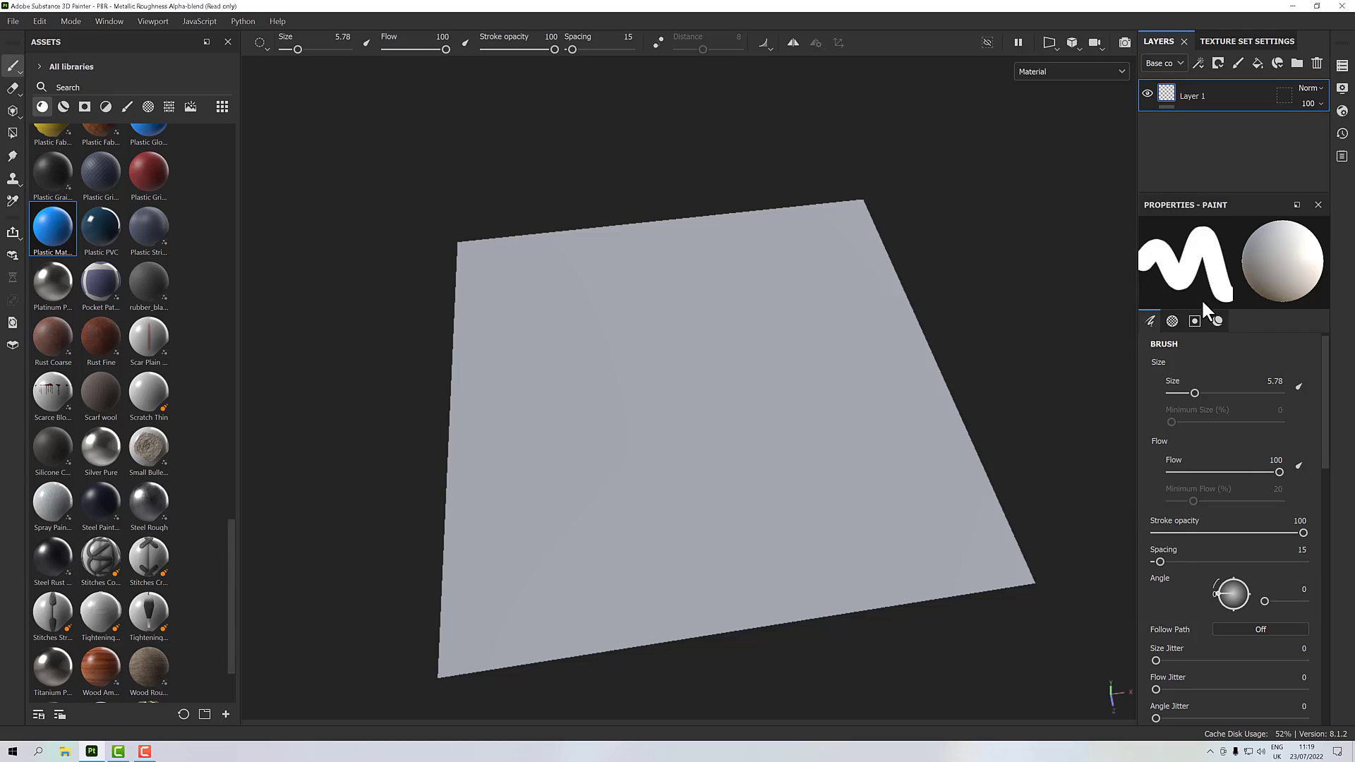
Step: Paint a W-shaped stroke on the plane with stroke opacity 47 and spacing 69
{"action": "mouse_move", "coordinate": [1297, 534]}
{"action": "left_mouse_down"}
{"action": "mouse_move", "coordinate": [1234, 534]}
{"action": "mouse_move", "coordinate": [1345, 537]}
{"action": "left_mouse_up"}
{"action": "left_click_drag", "start_coordinate": [1162, 560], "coordinate": [1179, 559]}
{"action": "left_click_drag", "start_coordinate": [1302, 534], "coordinate": [1223, 534]}
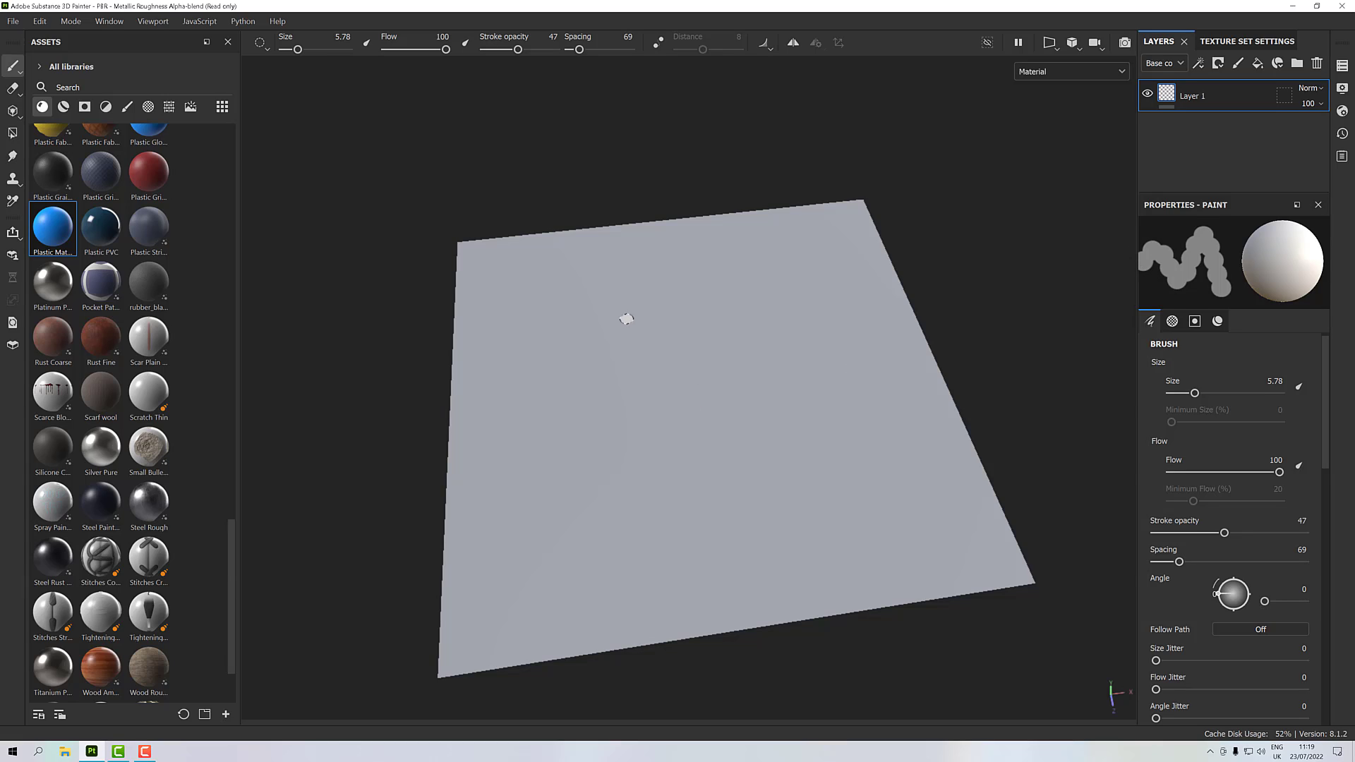
{"action": "mouse_move", "coordinate": [624, 315]}
{"action": "left_mouse_down"}
{"action": "mouse_move", "coordinate": [639, 434]}
{"action": "mouse_move", "coordinate": [652, 361]}
{"action": "mouse_move", "coordinate": [703, 422]}
{"action": "mouse_move", "coordinate": [707, 310]}
{"action": "mouse_move", "coordinate": [739, 375]}
{"action": "mouse_move", "coordinate": [816, 372]}
{"action": "mouse_move", "coordinate": [740, 423]}
{"action": "mouse_move", "coordinate": [674, 431]}
{"action": "left_mouse_up"}
{"action": "scroll", "coordinate": [741, 423], "scroll_direction": "up", "scroll_amount": 6}
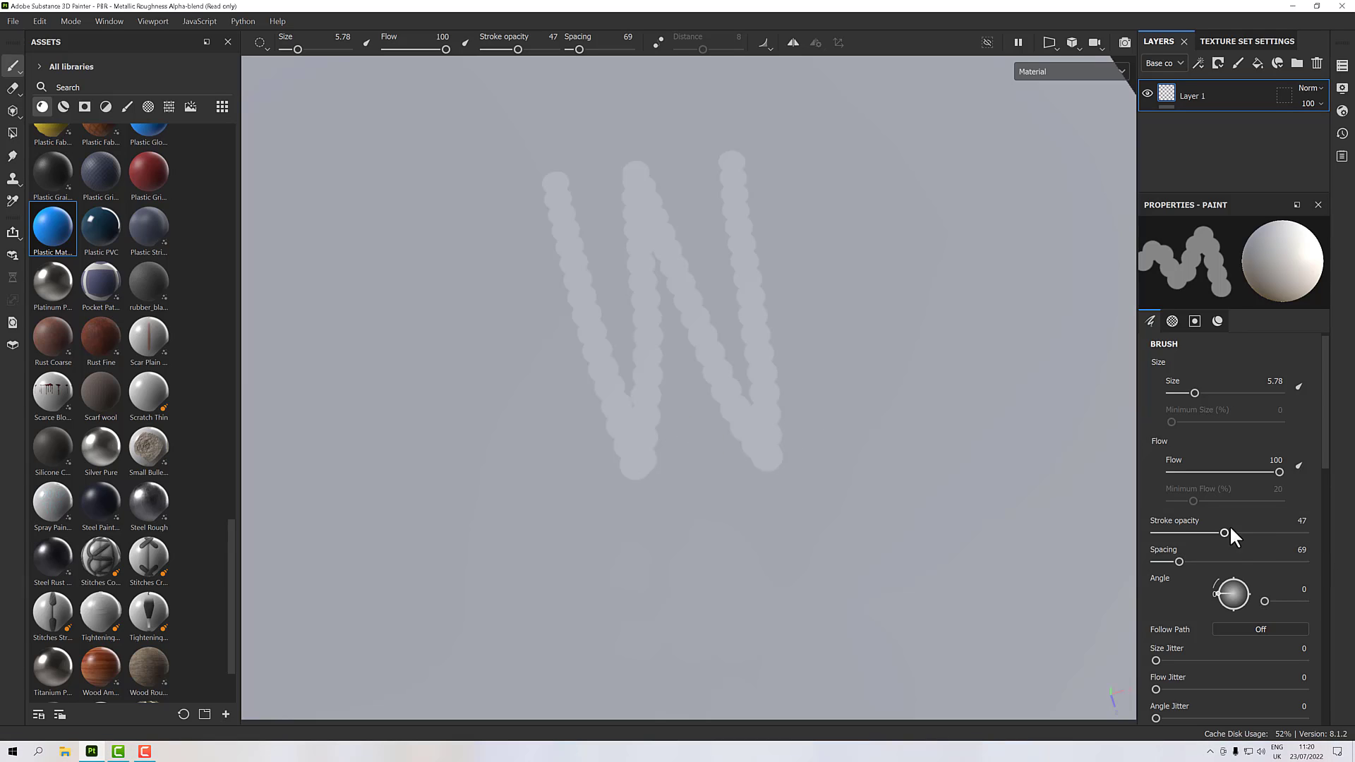
Step: Set stroke opacity to 100 and flow to 50, and paint a second W-shaped stroke beside the first
{"action": "left_click_drag", "start_coordinate": [1223, 533], "coordinate": [1325, 545]}
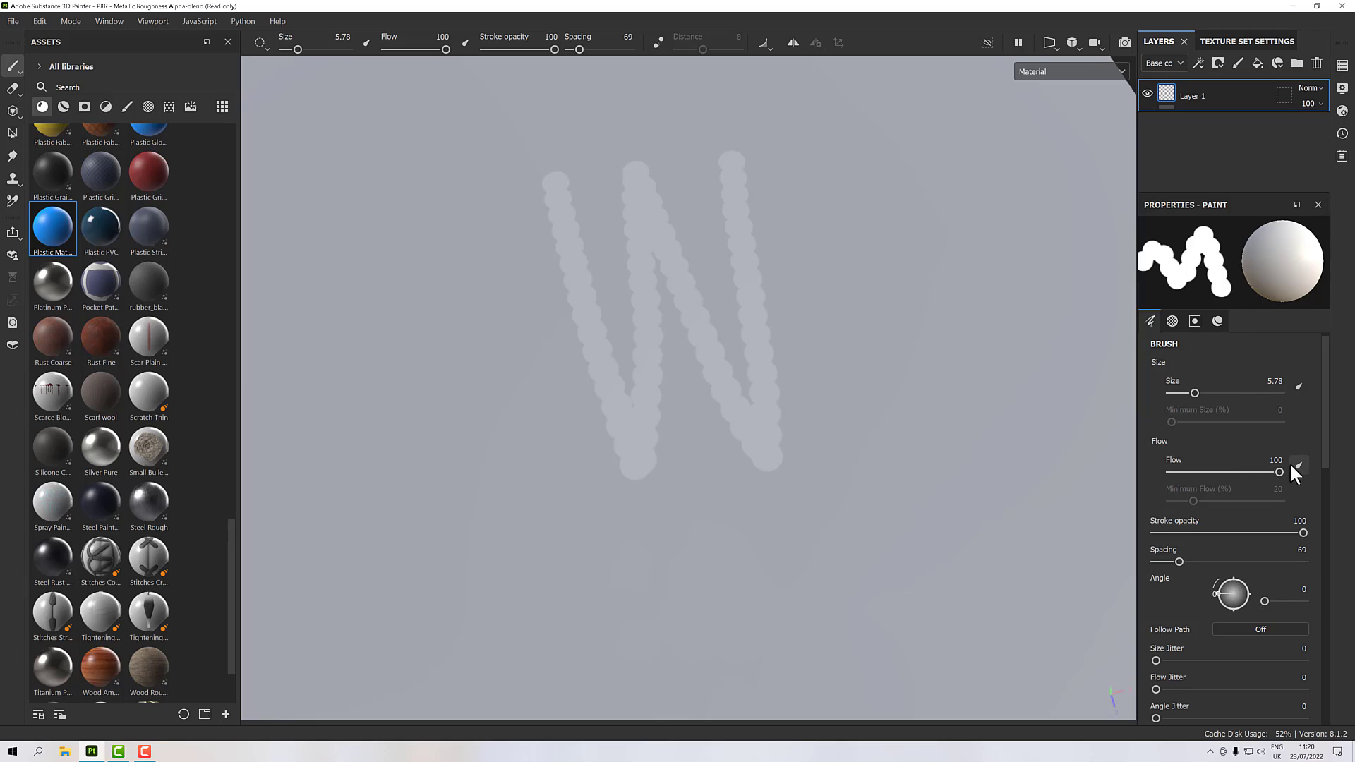
{"action": "left_click_drag", "start_coordinate": [1282, 470], "coordinate": [1228, 470]}
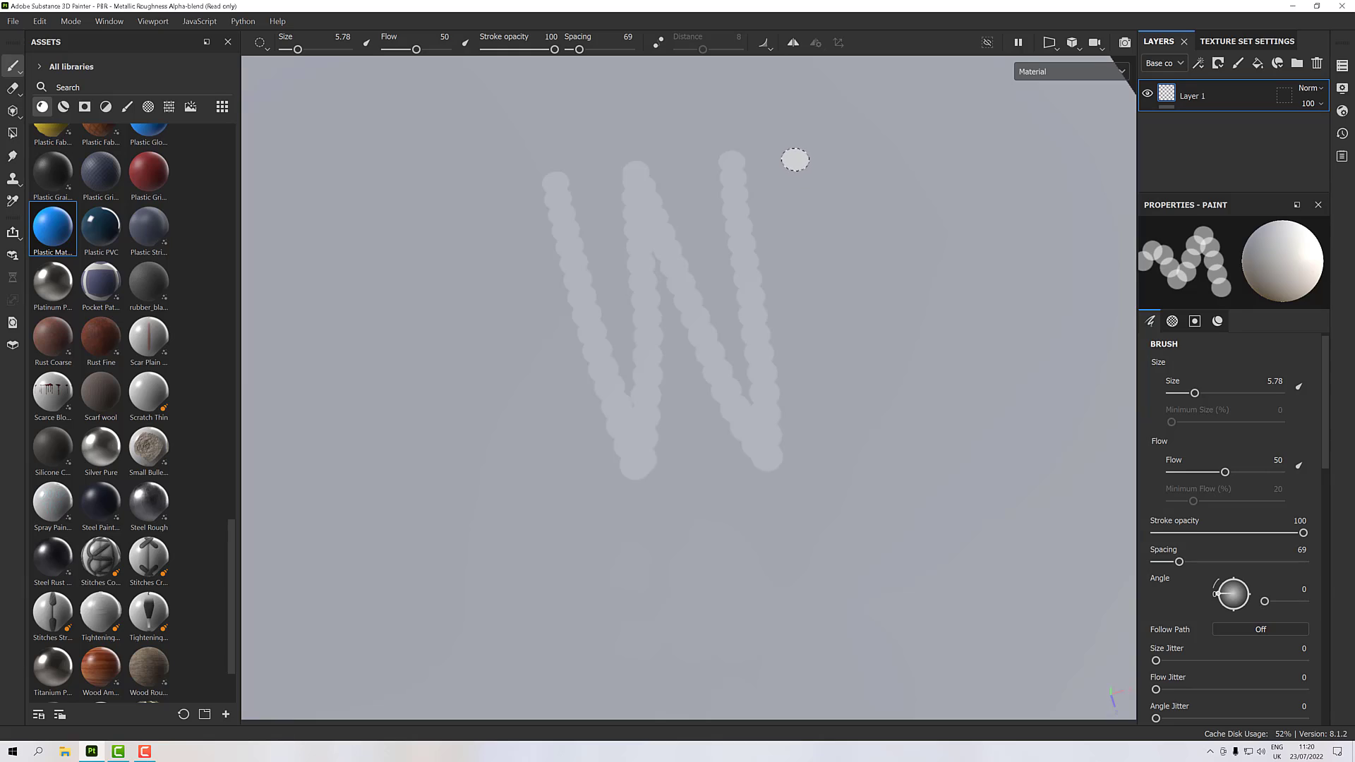
{"action": "mouse_move", "coordinate": [793, 157]}
{"action": "left_mouse_down"}
{"action": "mouse_move", "coordinate": [879, 422]}
{"action": "mouse_move", "coordinate": [900, 209]}
{"action": "mouse_move", "coordinate": [994, 419]}
{"action": "mouse_move", "coordinate": [972, 126]}
{"action": "left_mouse_up"}
{"action": "left_click_drag", "start_coordinate": [932, 302], "coordinate": [946, 340], "text": "alt"}
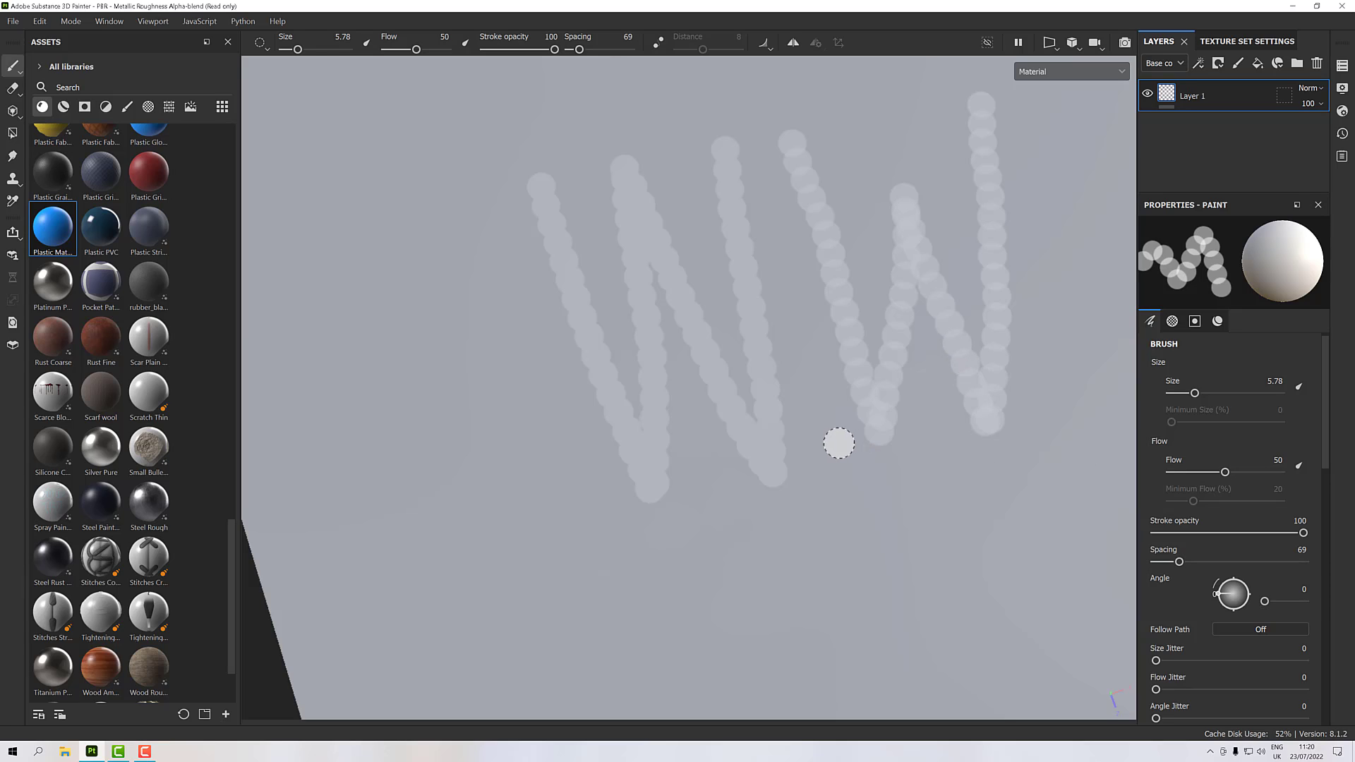
{"action": "left_click_drag", "start_coordinate": [840, 445], "coordinate": [748, 381], "text": "alt"}
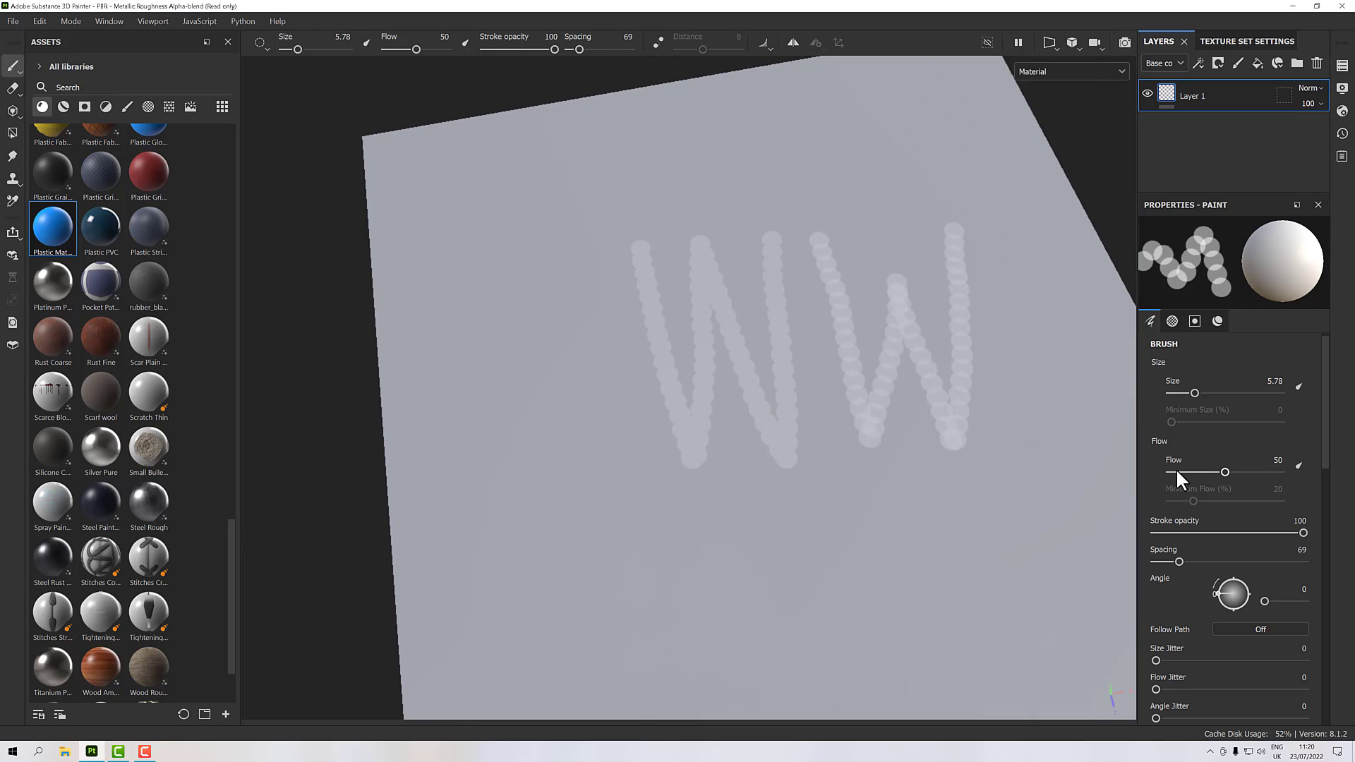
Step: With flow at 100, paint an L-shaped stroke at spacing 5 and a wavy dotted stroke below it at spacing 115
{"action": "left_click_drag", "start_coordinate": [1219, 469], "coordinate": [1308, 477]}
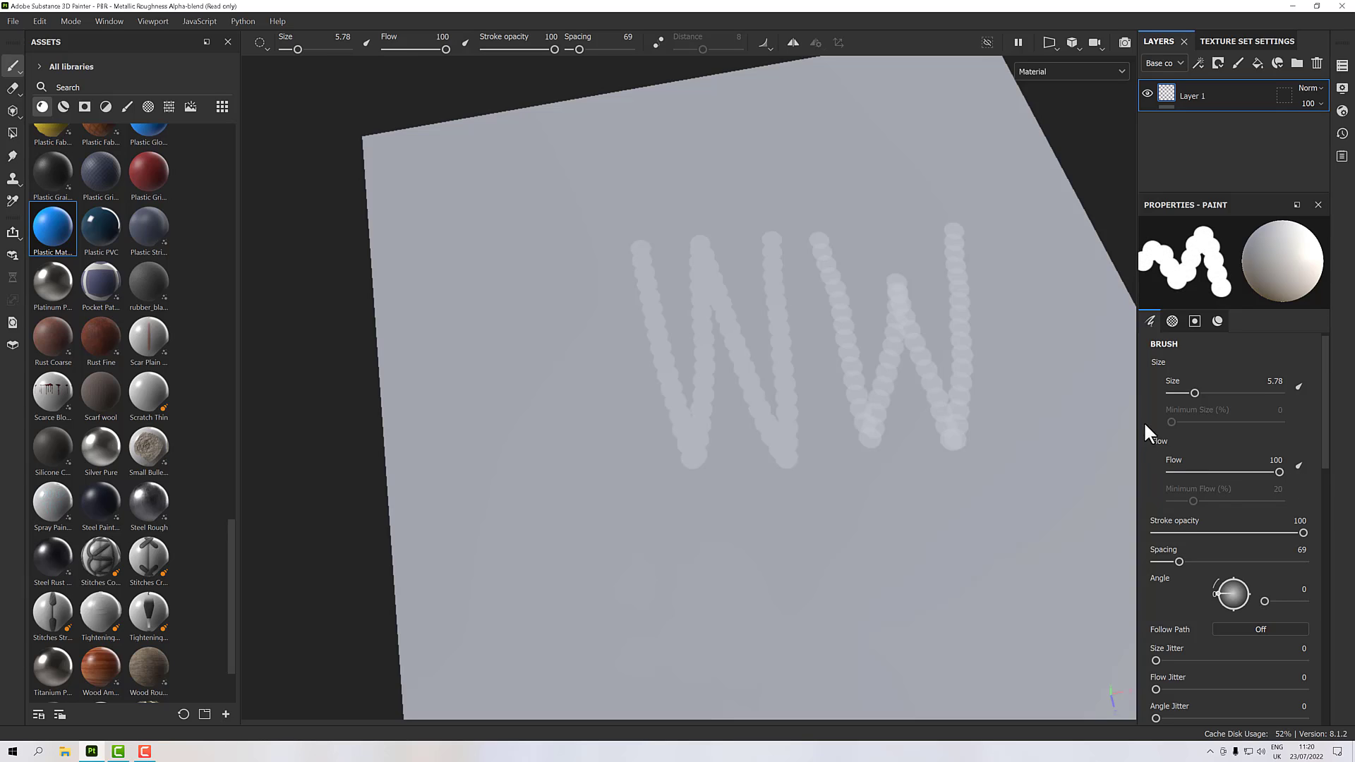
{"action": "left_click_drag", "start_coordinate": [910, 397], "coordinate": [906, 398], "text": "alt"}
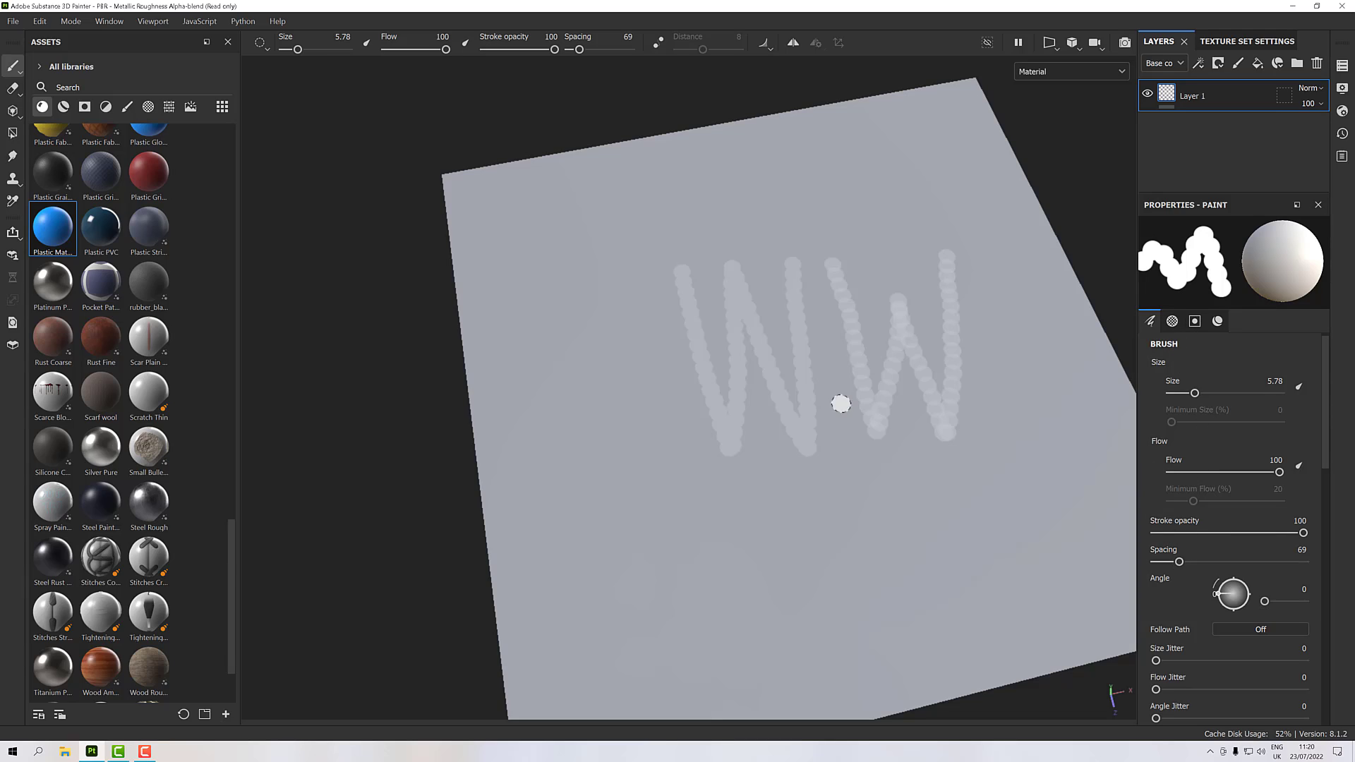
{"action": "left_click_drag", "start_coordinate": [1178, 560], "coordinate": [1154, 563]}
{"action": "mouse_move", "coordinate": [554, 302]}
{"action": "left_mouse_down"}
{"action": "mouse_move", "coordinate": [603, 508]}
{"action": "mouse_move", "coordinate": [765, 510]}
{"action": "left_mouse_up"}
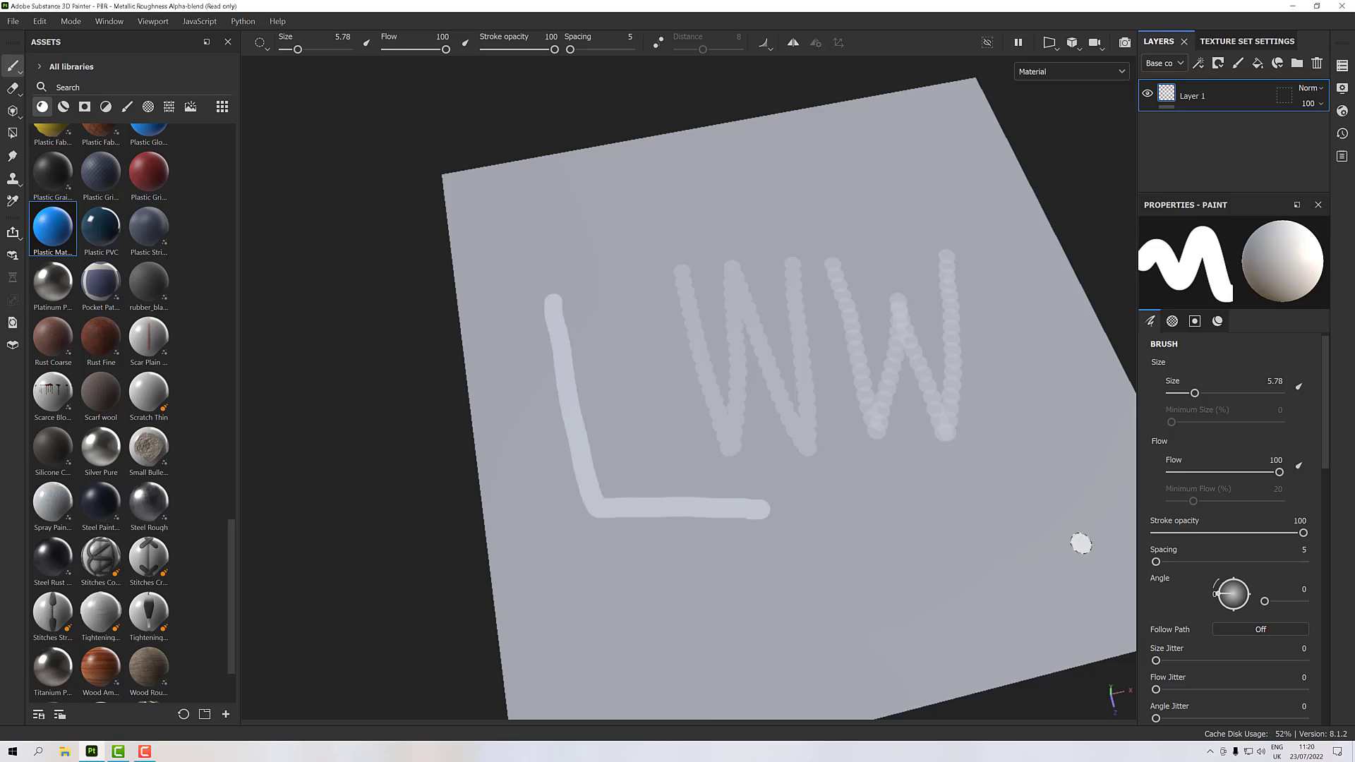
{"action": "mouse_move", "coordinate": [1156, 561]}
{"action": "left_mouse_down"}
{"action": "mouse_move", "coordinate": [1296, 563]}
{"action": "mouse_move", "coordinate": [1199, 563]}
{"action": "left_mouse_up"}
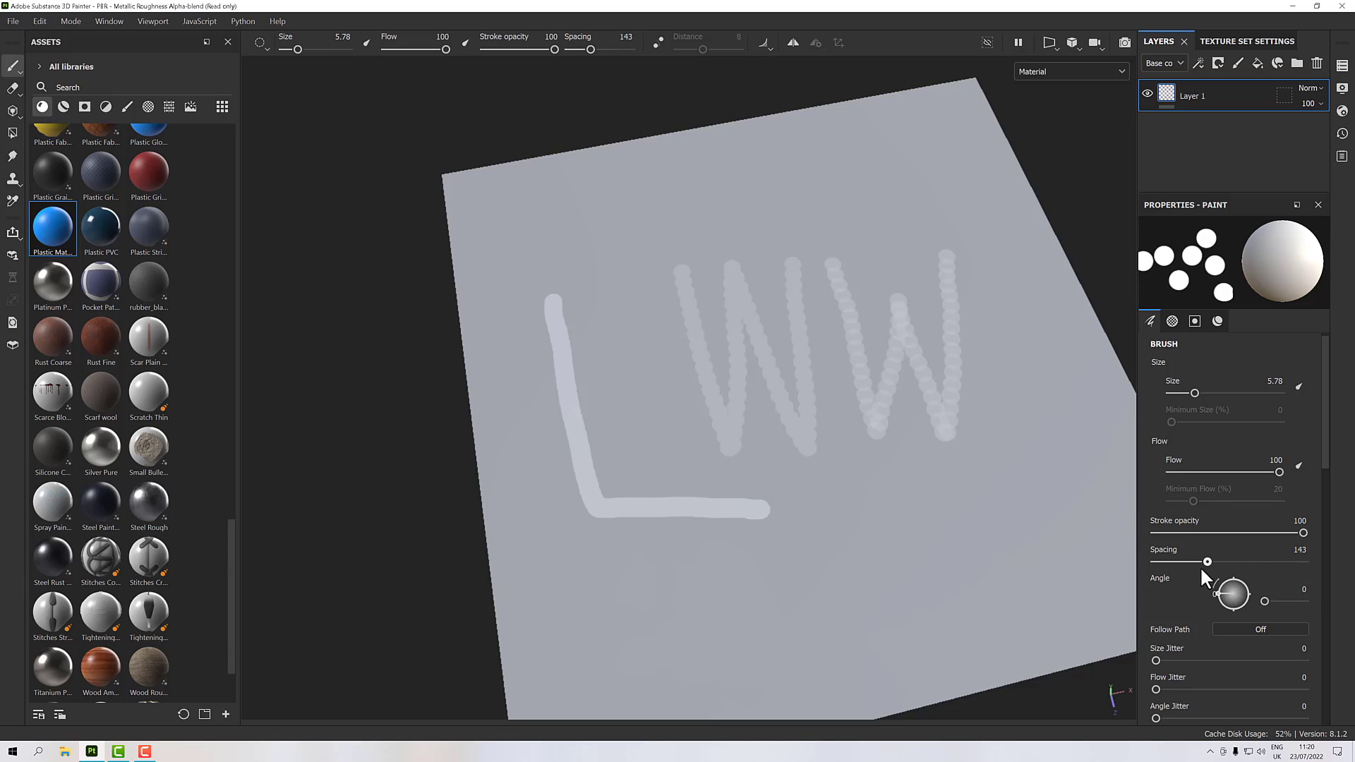
{"action": "mouse_move", "coordinate": [501, 580]}
{"action": "left_mouse_down"}
{"action": "mouse_move", "coordinate": [592, 588]}
{"action": "mouse_move", "coordinate": [840, 551]}
{"action": "mouse_move", "coordinate": [981, 547]}
{"action": "mouse_move", "coordinate": [993, 506]}
{"action": "left_mouse_up"}
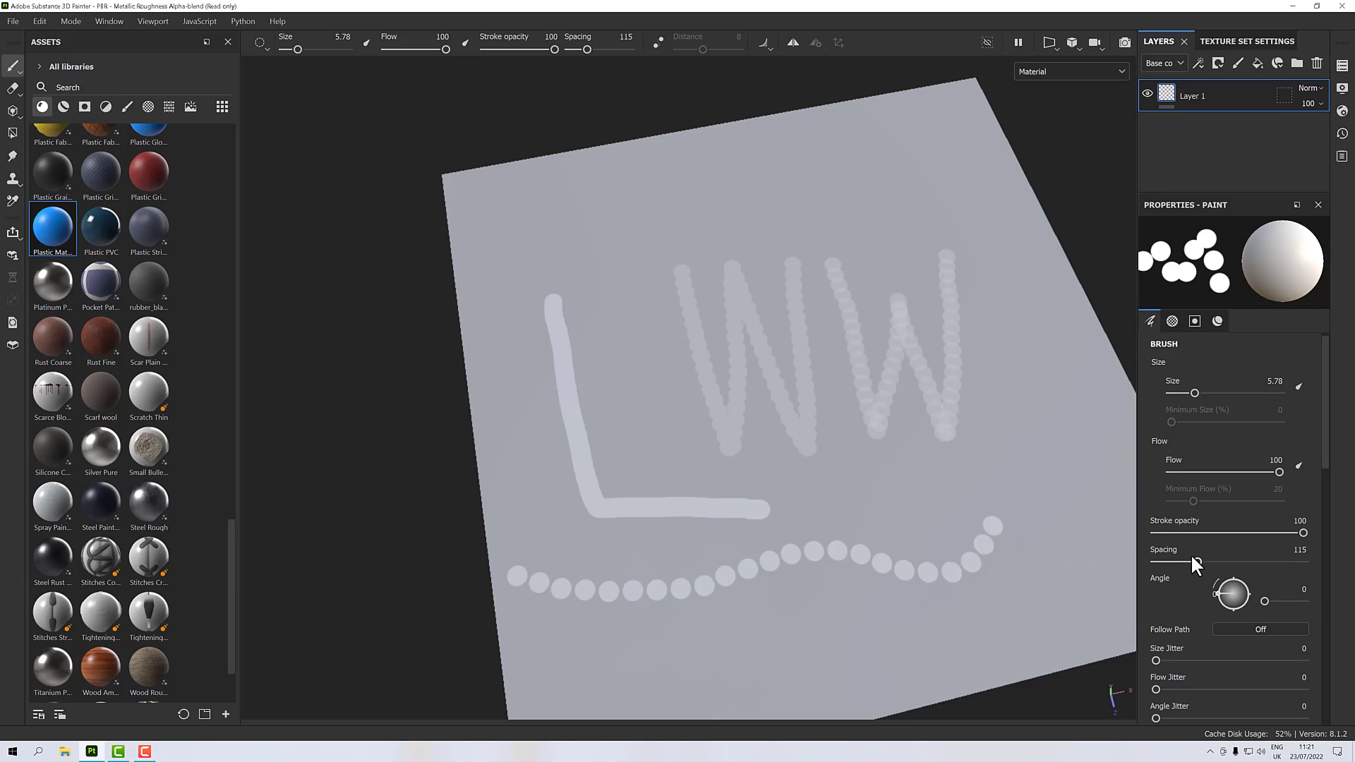
Step: Set the brush spacing to 98, apply the Celtic round alpha, and enlarge the brush size to 29.46
{"action": "left_click_drag", "start_coordinate": [1199, 560], "coordinate": [1190, 562]}
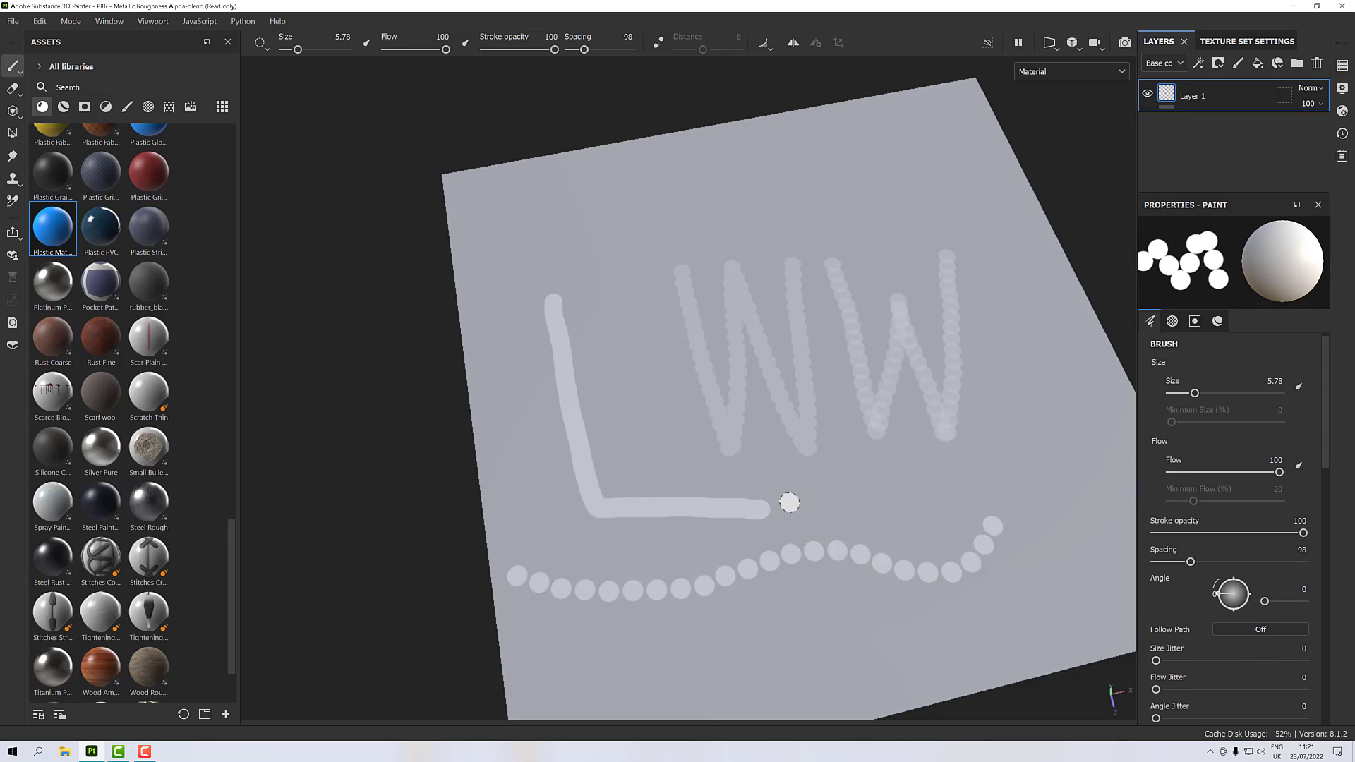
{"action": "left_click", "coordinate": [147, 107]}
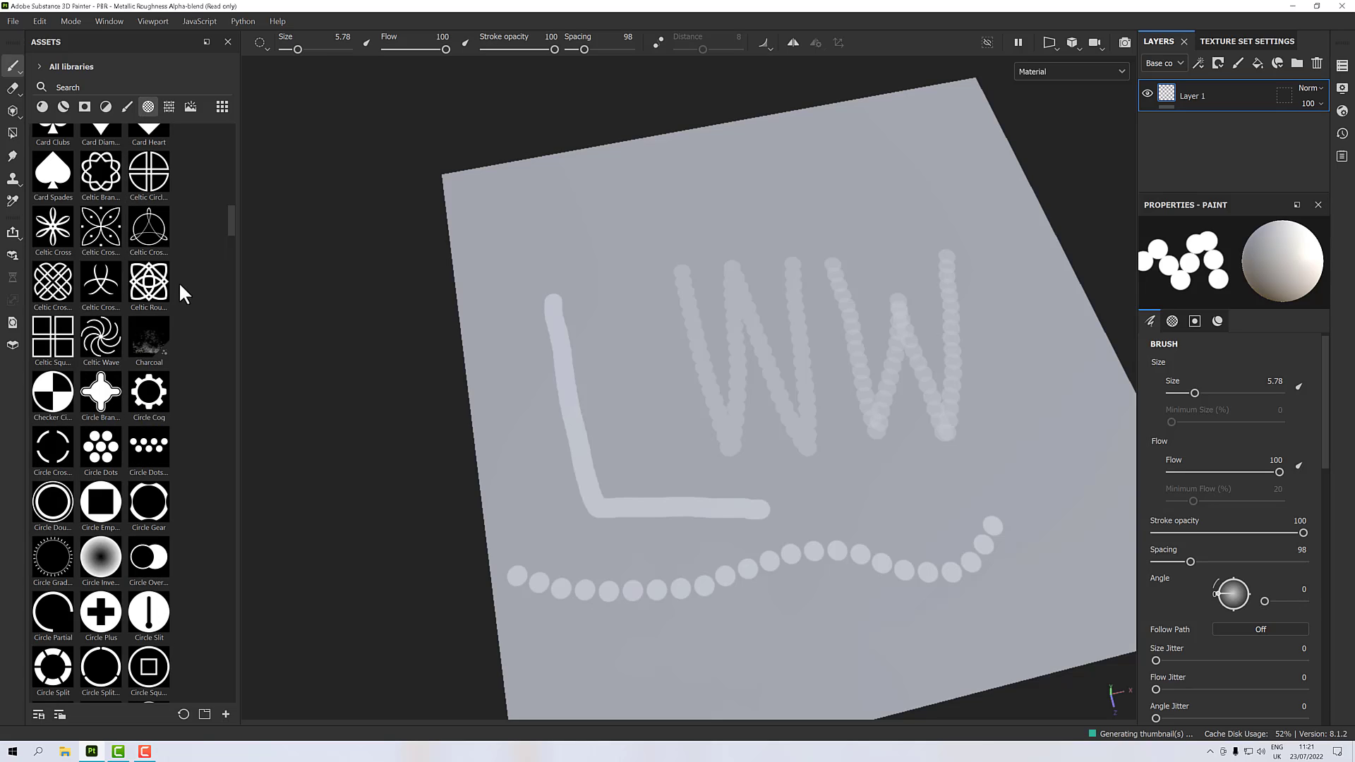
{"action": "left_click", "coordinate": [135, 283]}
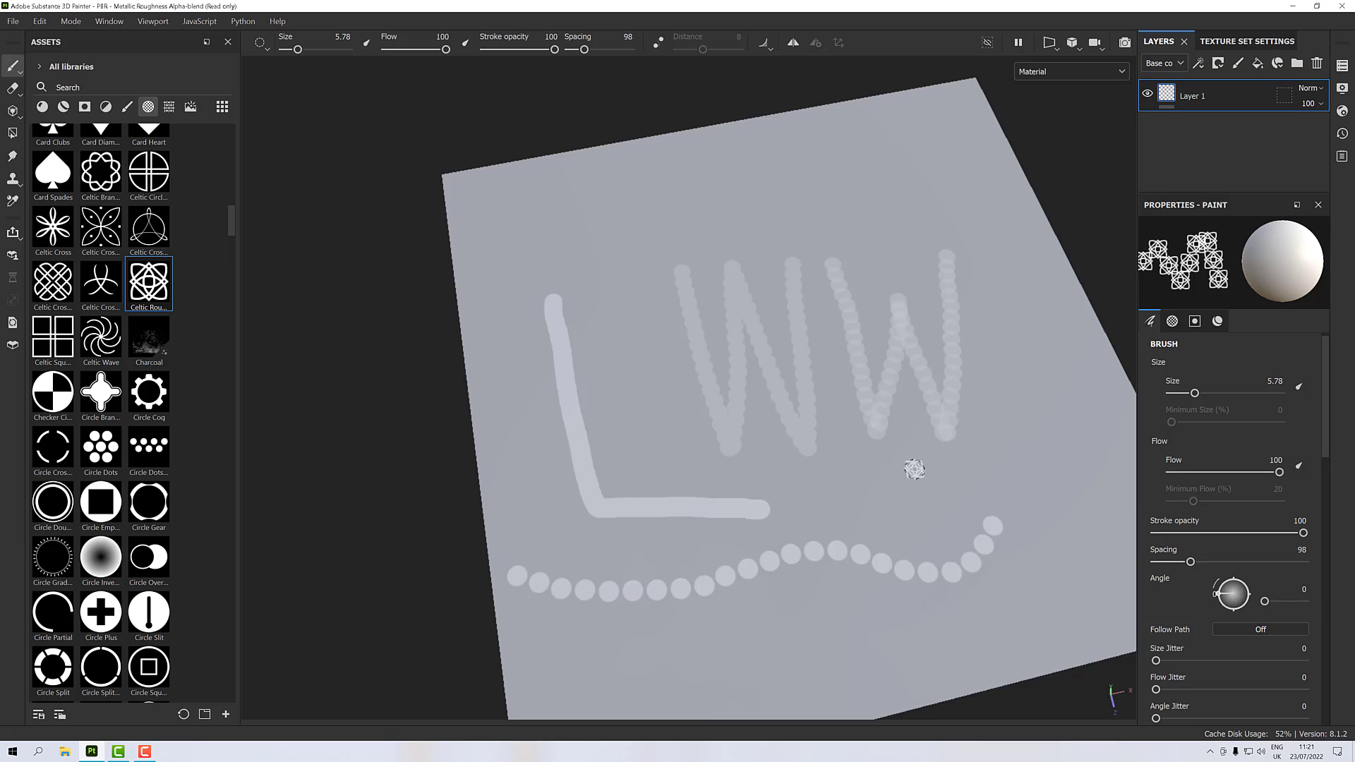
{"action": "right_click_drag", "start_coordinate": [916, 485], "coordinate": [910, 480], "text": "ctrl"}
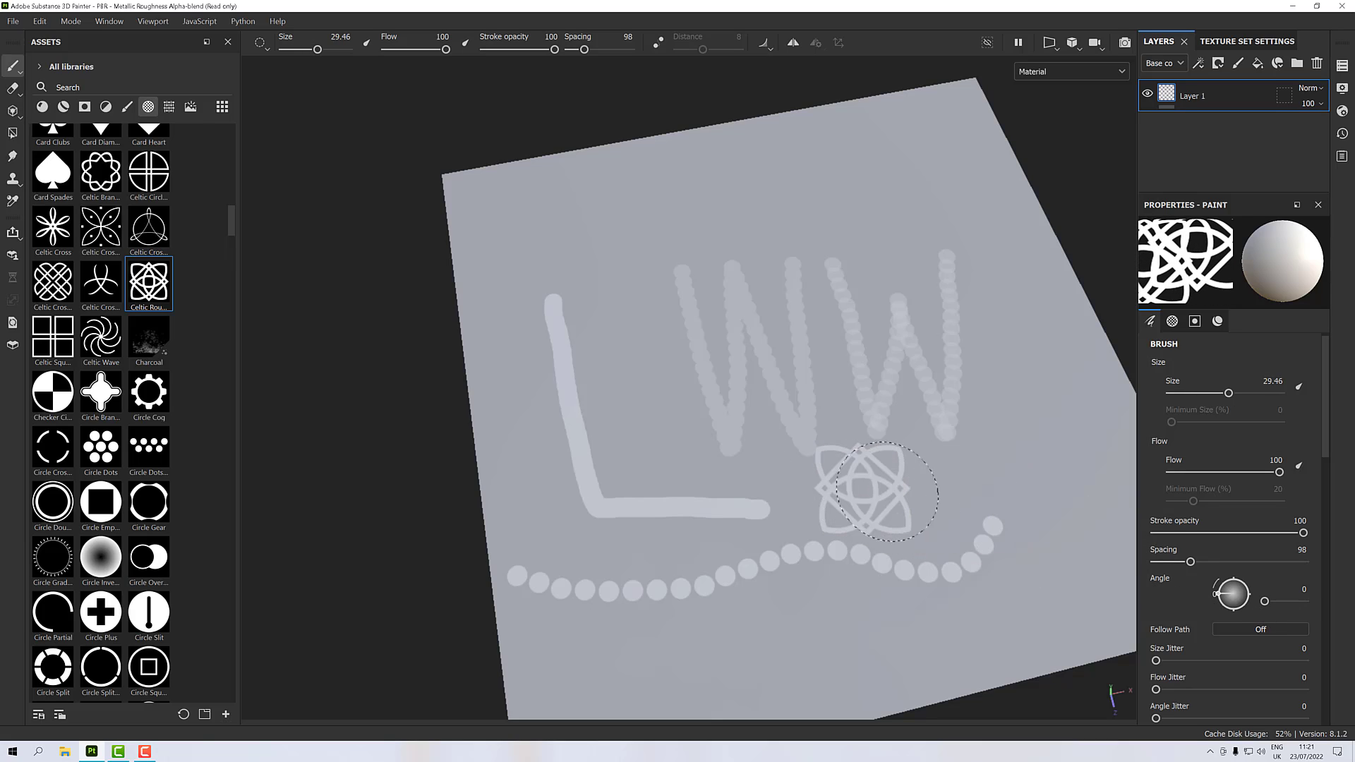
Step: Stamp a row of Celtic motifs low on the plane and, with the brush angle at 48, two rows along its upper edge
{"action": "left_click_drag", "start_coordinate": [887, 491], "coordinate": [1059, 486]}
{"action": "left_click", "coordinate": [973, 603]}
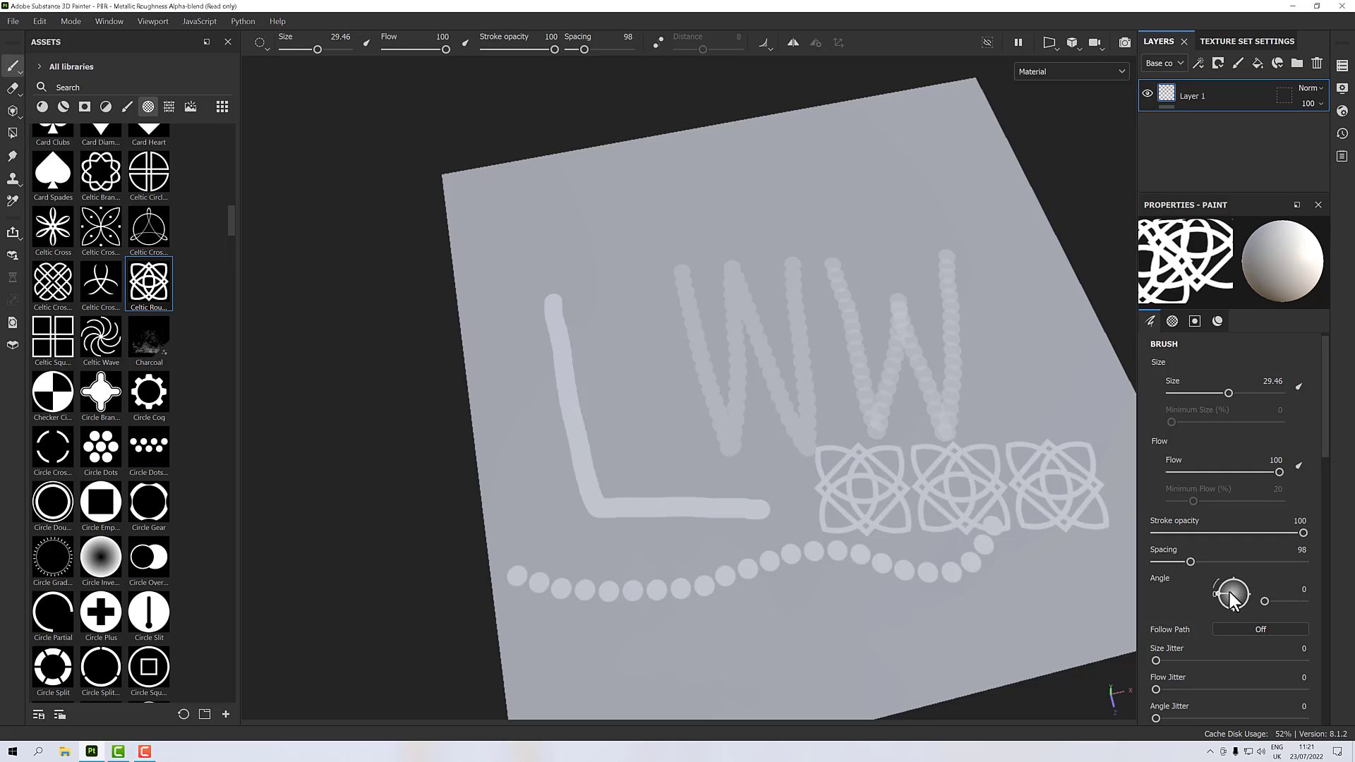
{"action": "left_click_drag", "start_coordinate": [1229, 599], "coordinate": [1231, 590]}
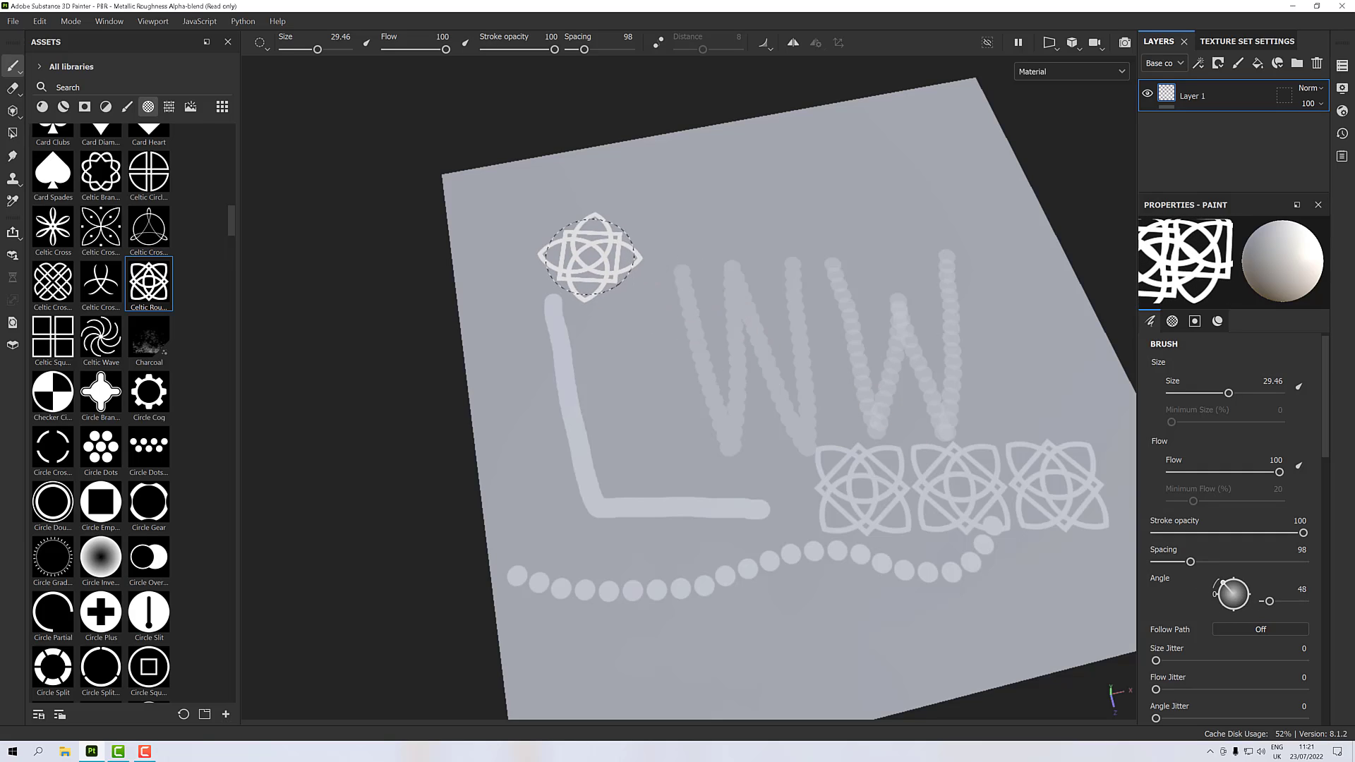
{"action": "left_click_drag", "start_coordinate": [590, 255], "coordinate": [846, 237]}
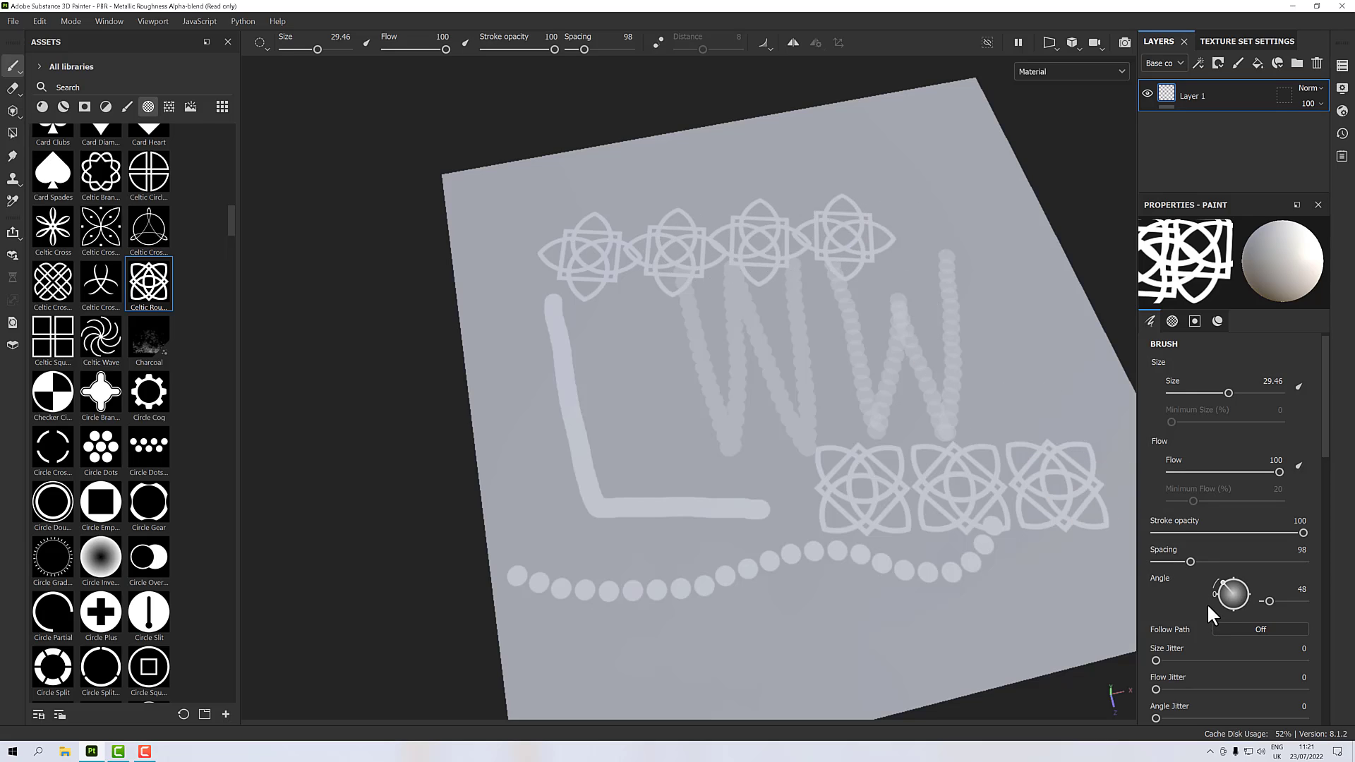
{"action": "left_click_drag", "start_coordinate": [547, 205], "coordinate": [916, 180]}
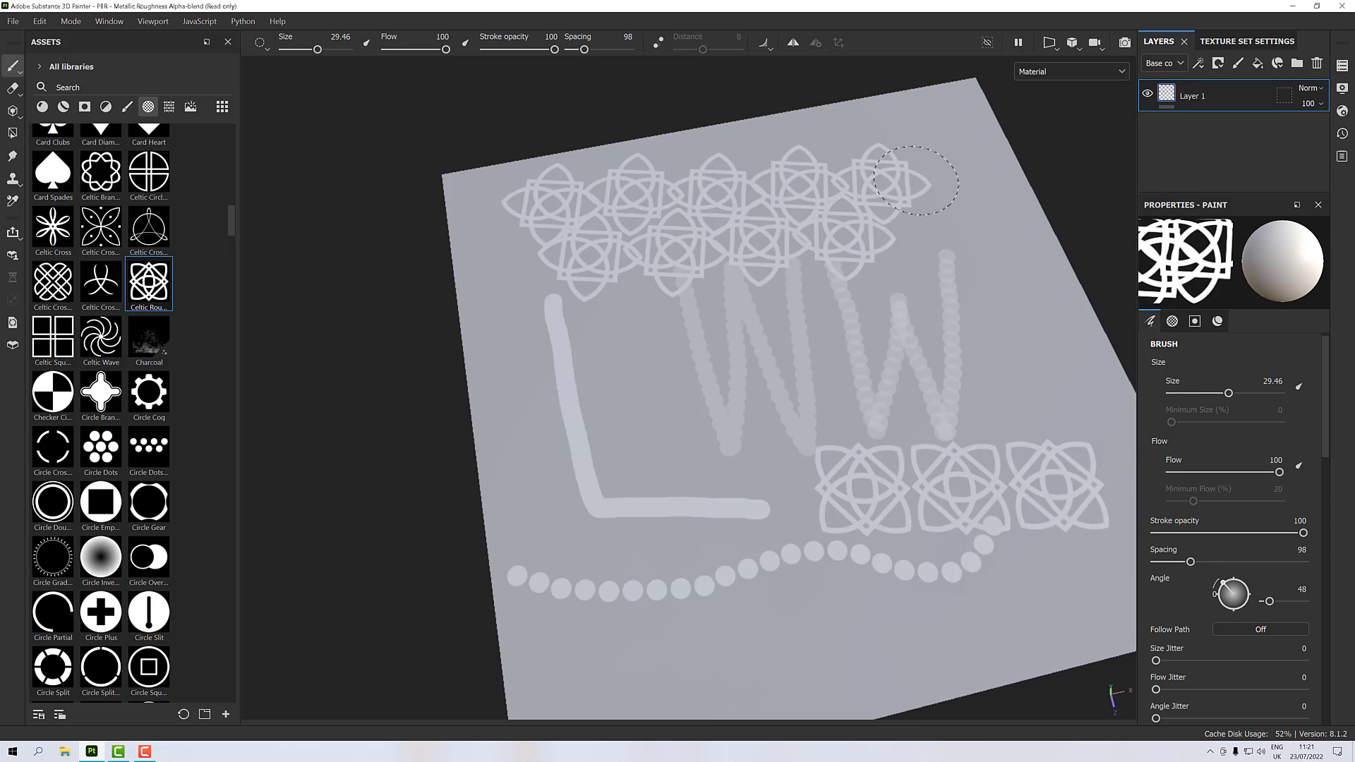
Step: Undo all painted strokes on the plane and reset the brush angle to 0
{"action": "key", "text": "ctrl+z"}
{"action": "key", "text": "ctrl+z"}
{"action": "key", "text": "ctrl+z"}
{"action": "key", "text": "ctrl+z"}
{"action": "key", "text": "ctrl+z"}
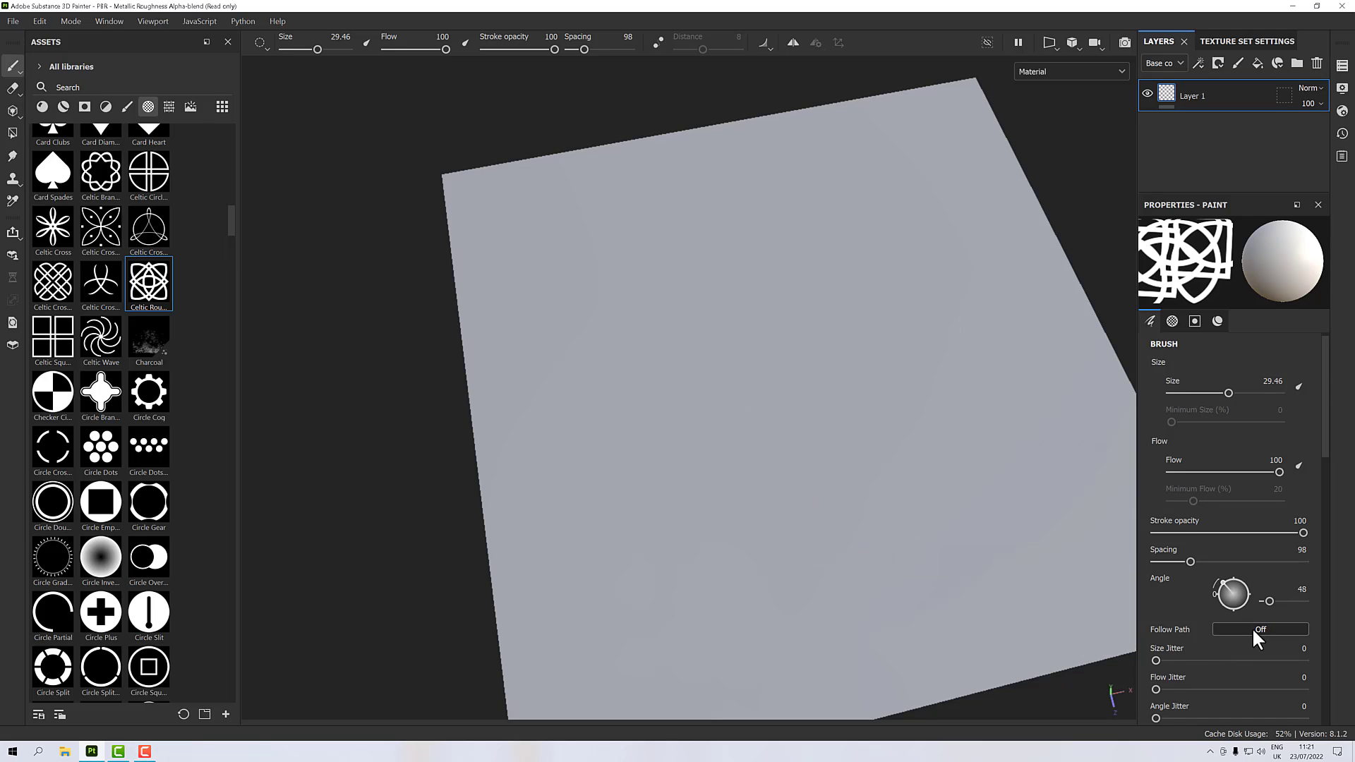
{"action": "left_click_drag", "start_coordinate": [1272, 600], "coordinate": [1256, 603]}
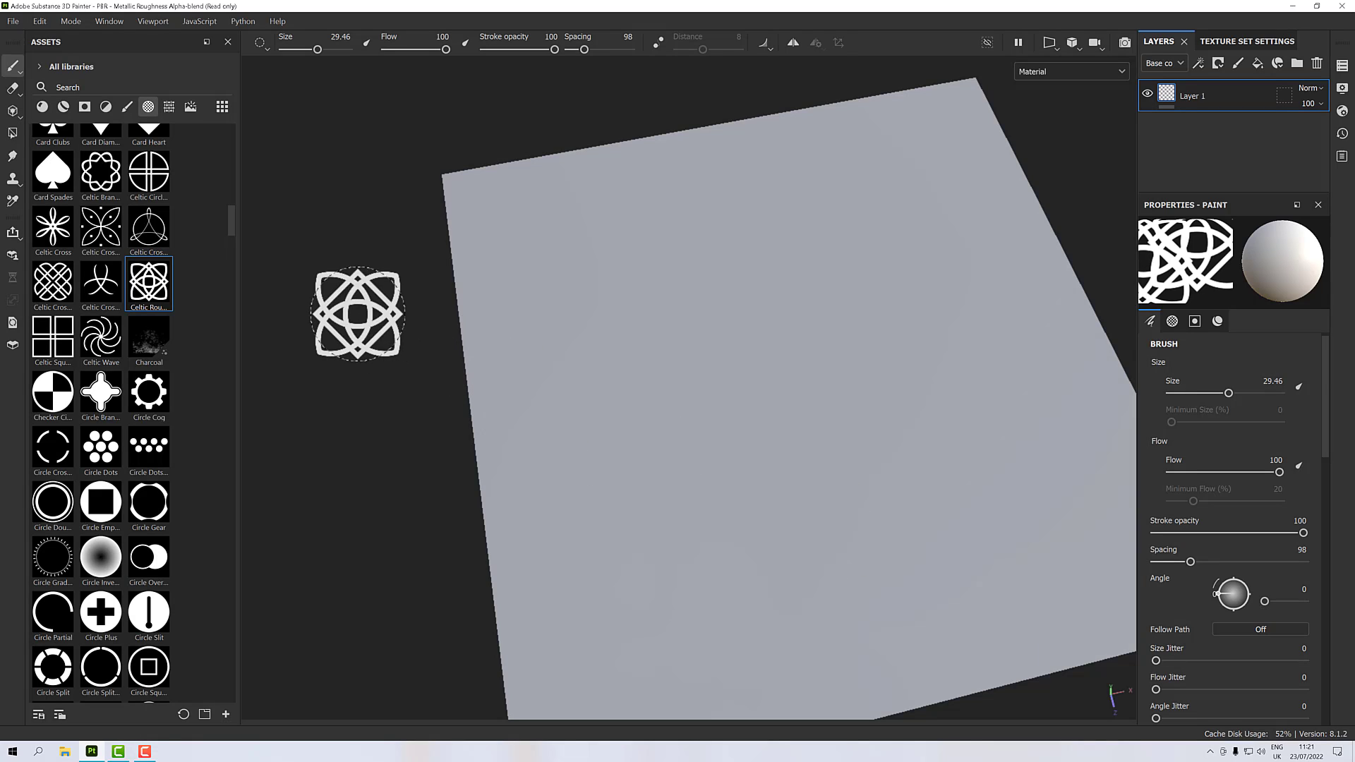
Step: Apply the rounded arrow alpha and, with Follow Path off, paint one straight and one curving row of arrows across the plane
{"action": "left_click_drag", "start_coordinate": [227, 223], "coordinate": [239, 159]}
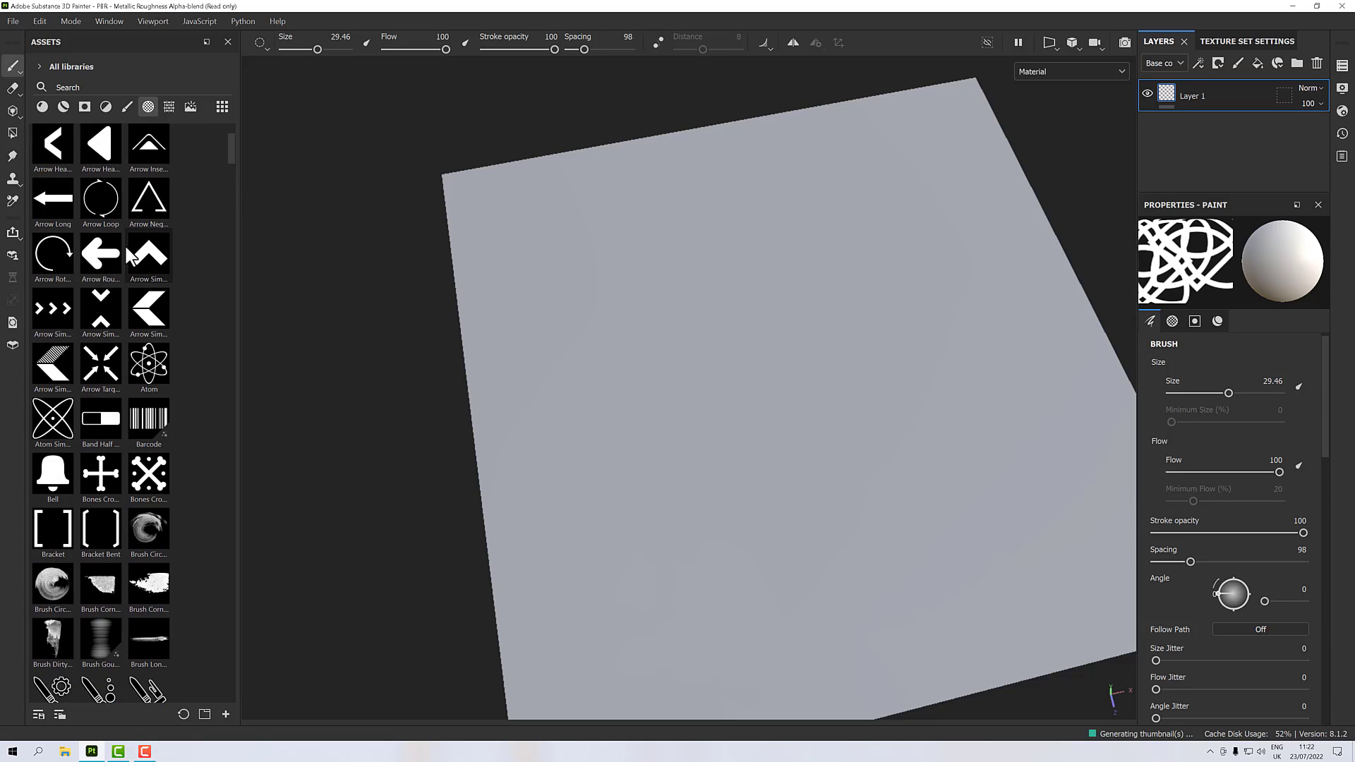
{"action": "left_click", "coordinate": [102, 252]}
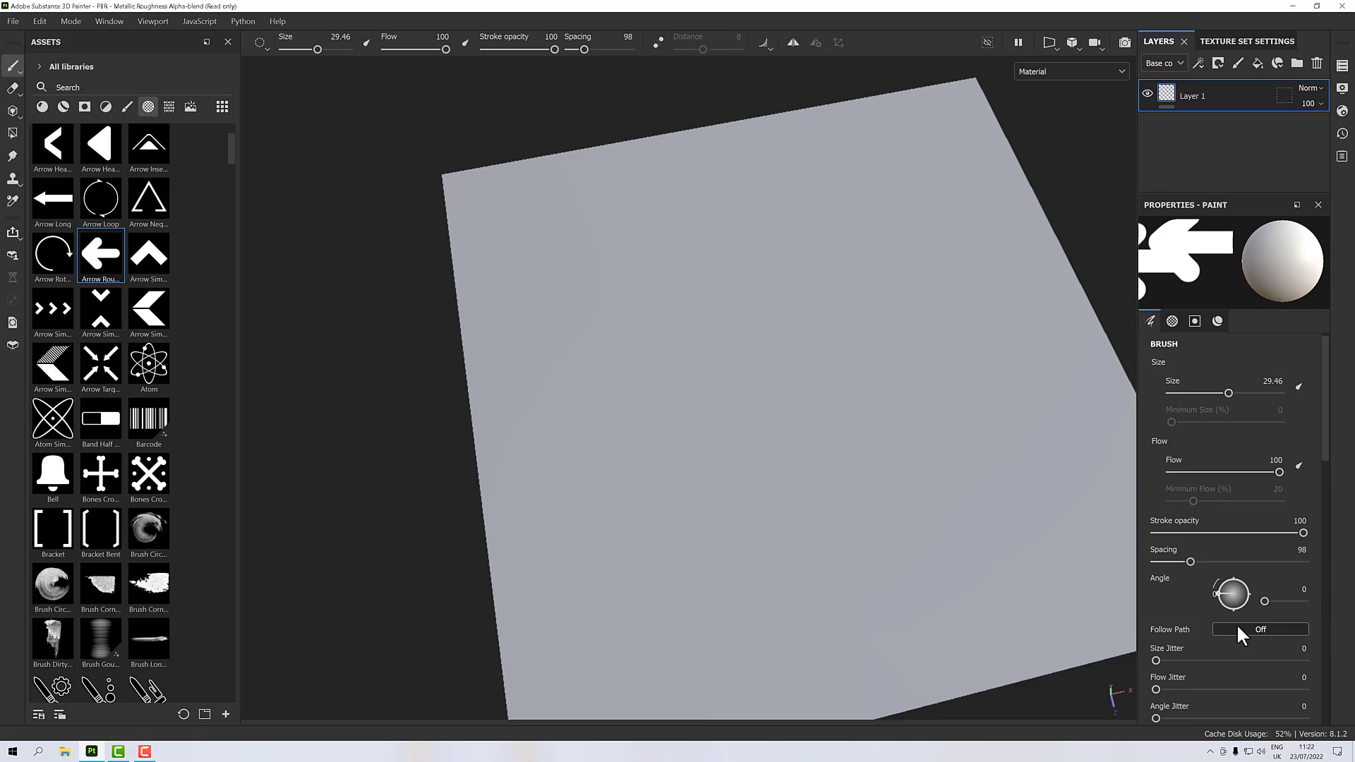
{"action": "left_click_drag", "start_coordinate": [735, 475], "coordinate": [671, 463], "text": "alt"}
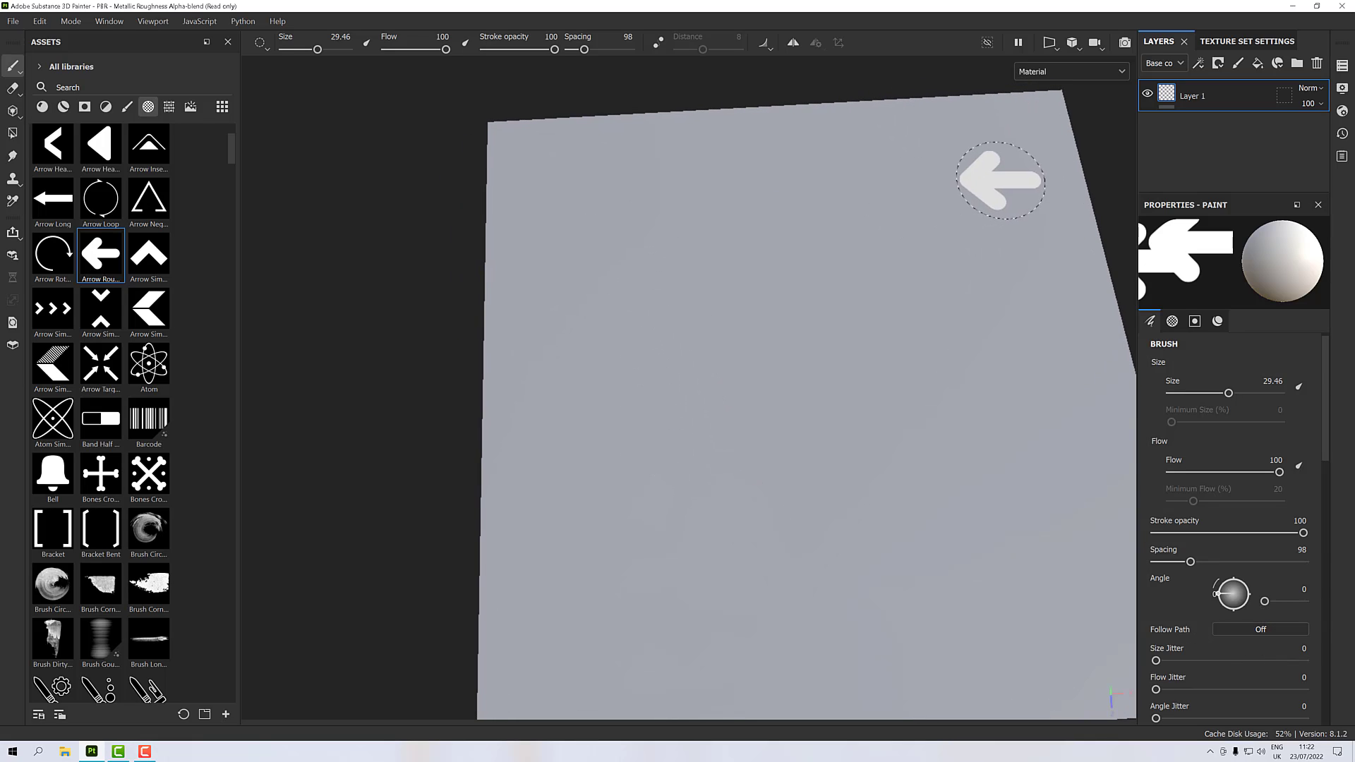
{"action": "left_click_drag", "start_coordinate": [904, 184], "coordinate": [541, 196]}
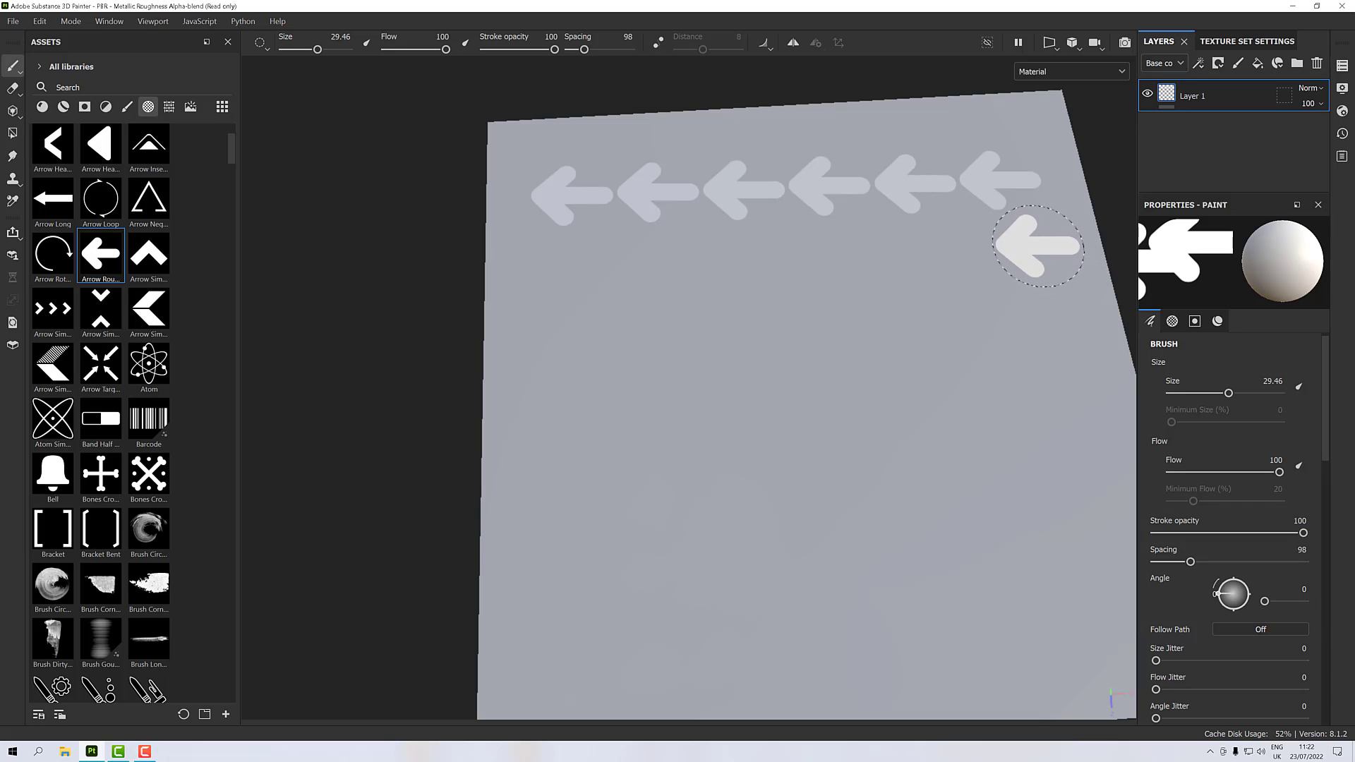
{"action": "mouse_move", "coordinate": [1029, 247]}
{"action": "left_mouse_down"}
{"action": "mouse_move", "coordinate": [801, 287]}
{"action": "mouse_move", "coordinate": [604, 391]}
{"action": "mouse_move", "coordinate": [515, 395]}
{"action": "left_mouse_up"}
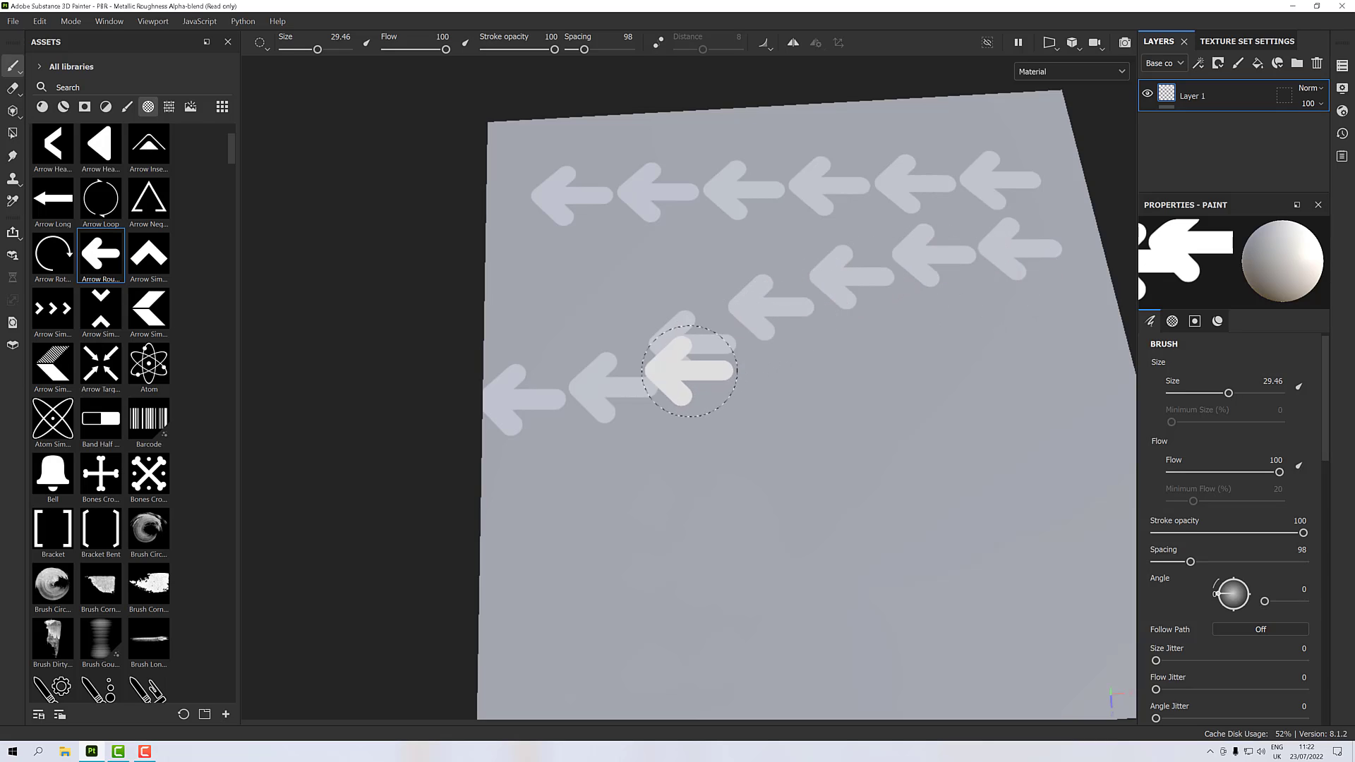
Step: Turn on Follow Path for the brush, test it with a horizontal arrow stroke, and undo that stroke
{"action": "left_click", "coordinate": [1254, 627]}
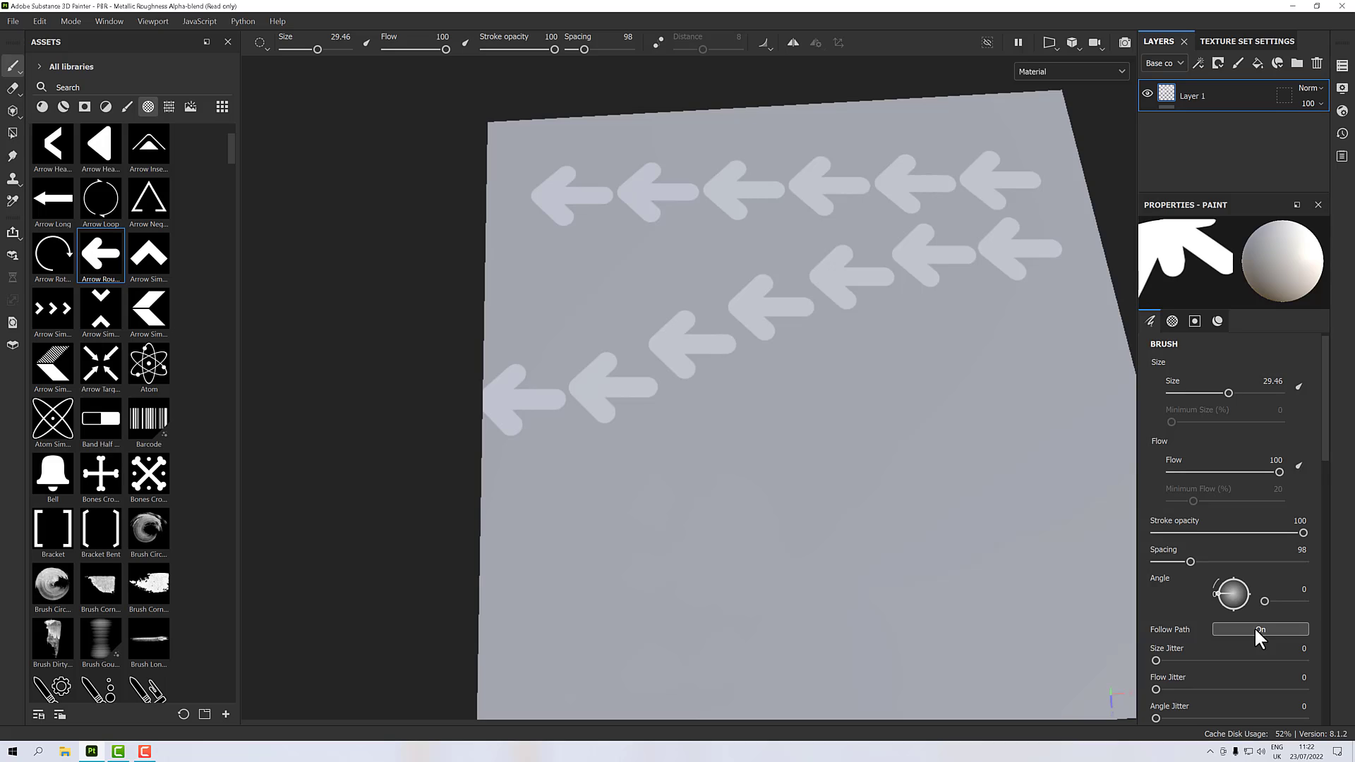
{"action": "left_click_drag", "start_coordinate": [1062, 444], "coordinate": [737, 445]}
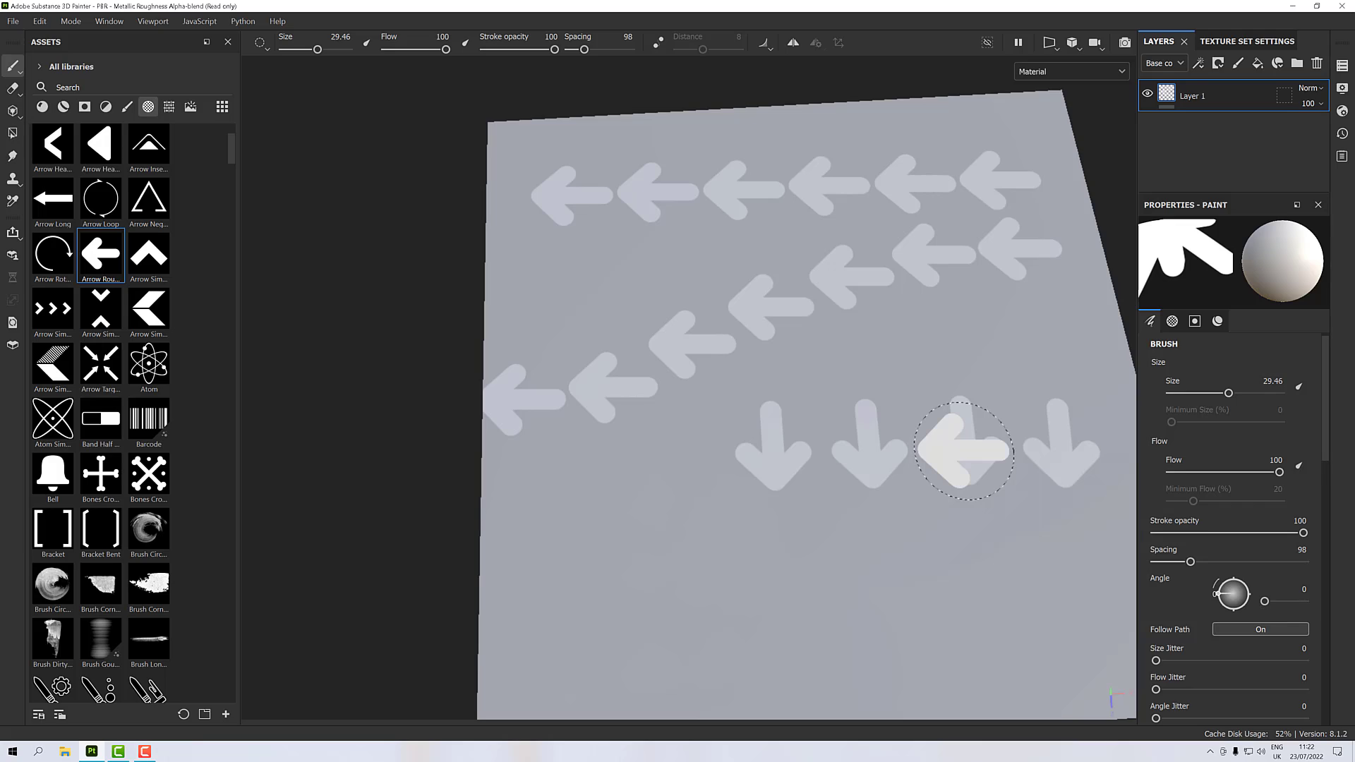
{"action": "key", "text": "ctrl+z"}
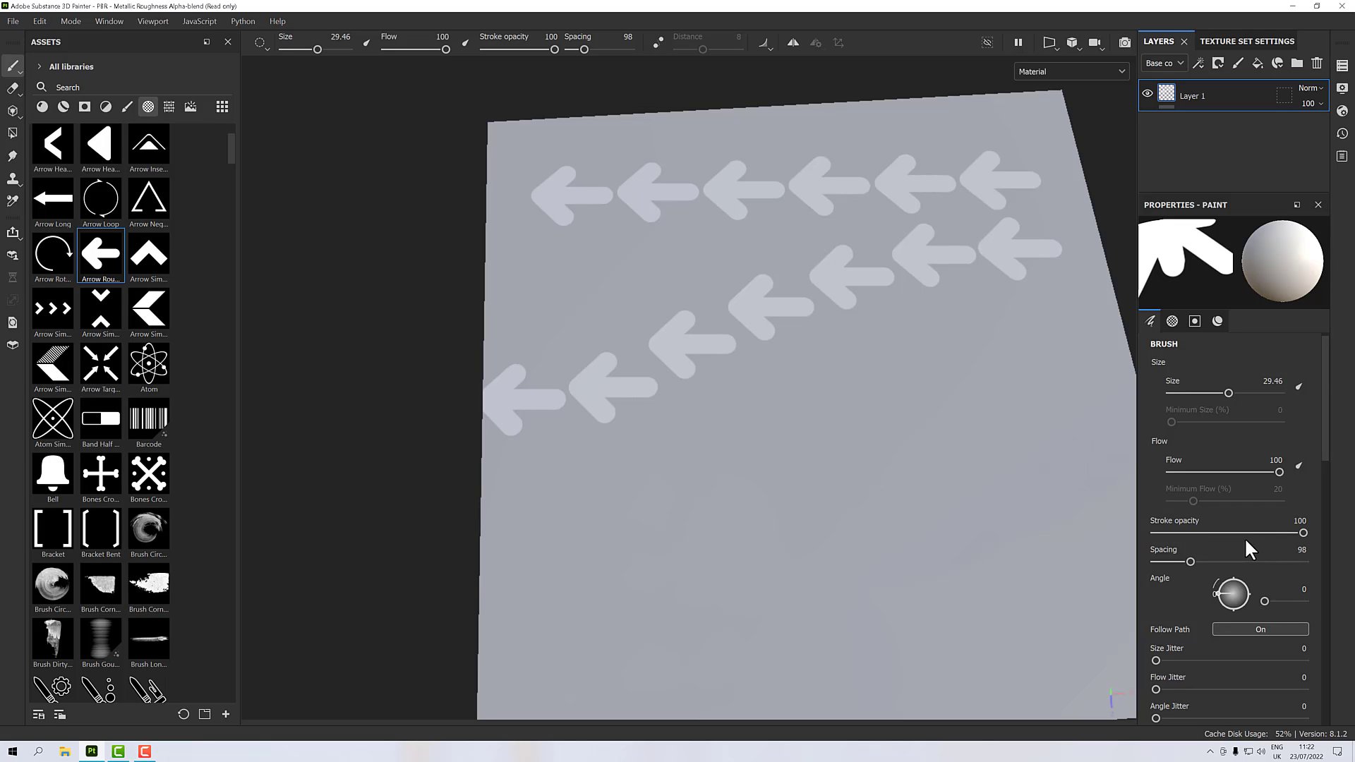
Step: Set the brush angle to 90 and paint a horizontal row and a crossing, looping trail of arrows on the plane's lower half
{"action": "left_click_drag", "start_coordinate": [1215, 594], "coordinate": [1235, 584]}
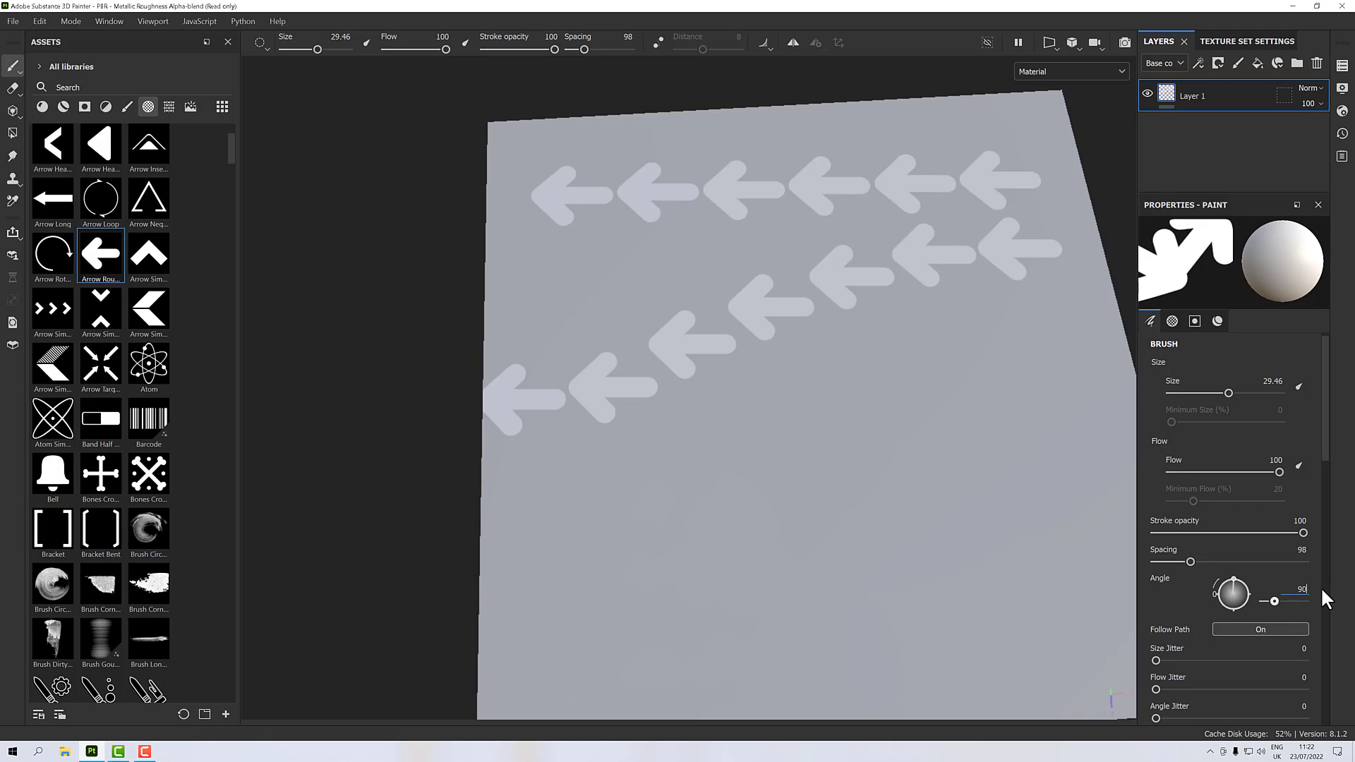
{"action": "key", "text": "Return"}
{"action": "left_click_drag", "start_coordinate": [1027, 432], "coordinate": [607, 447]}
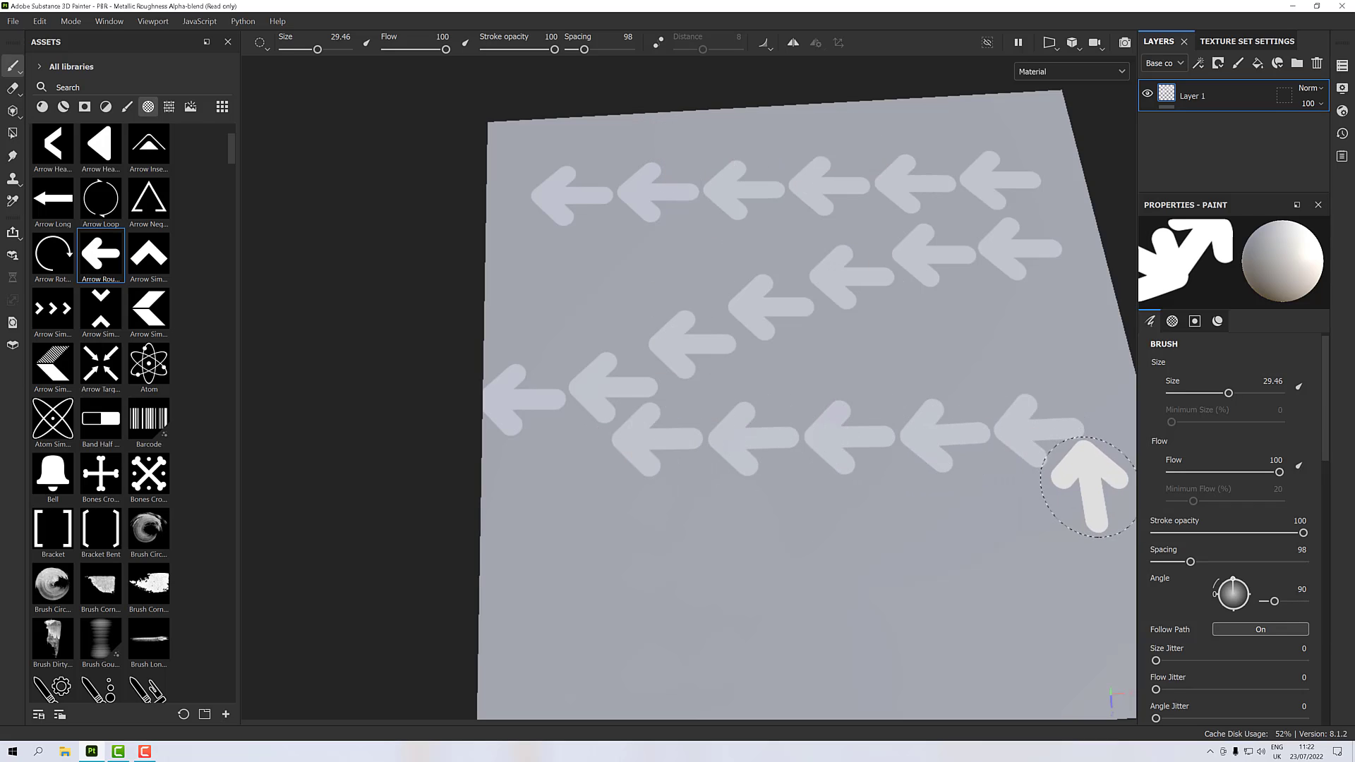
{"action": "scroll", "coordinate": [1038, 534], "scroll_direction": "down", "scroll_amount": 2}
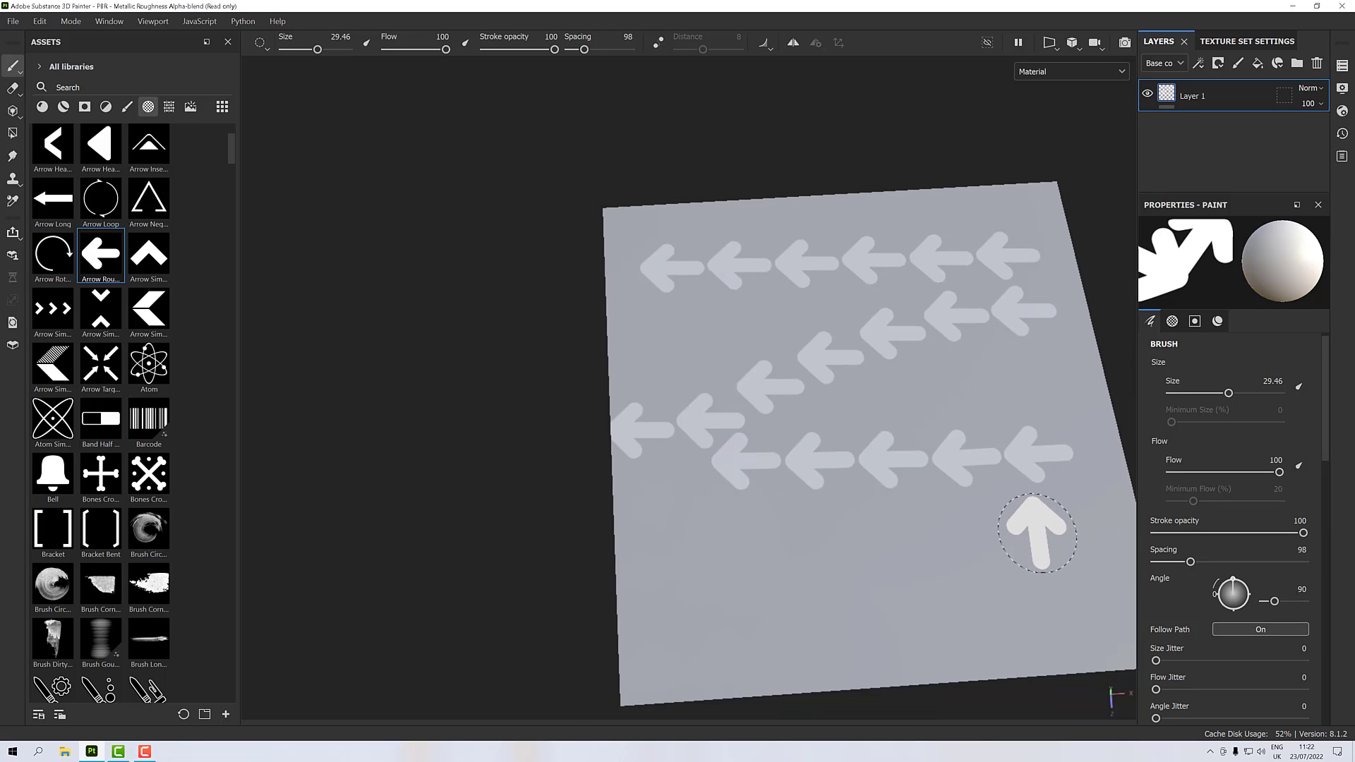
{"action": "mouse_move", "coordinate": [1039, 535]}
{"action": "left_mouse_down", "text": "alt"}
{"action": "mouse_move", "coordinate": [1031, 555]}
{"action": "mouse_move", "coordinate": [1058, 543]}
{"action": "mouse_move", "coordinate": [960, 540]}
{"action": "mouse_move", "coordinate": [840, 599]}
{"action": "mouse_move", "coordinate": [722, 610]}
{"action": "mouse_move", "coordinate": [690, 545]}
{"action": "mouse_move", "coordinate": [716, 490]}
{"action": "mouse_move", "coordinate": [789, 490]}
{"action": "mouse_move", "coordinate": [863, 570]}
{"action": "mouse_move", "coordinate": [988, 628]}
{"action": "mouse_move", "coordinate": [1052, 599]}
{"action": "mouse_move", "coordinate": [1087, 549]}
{"action": "left_mouse_up", "text": "alt"}
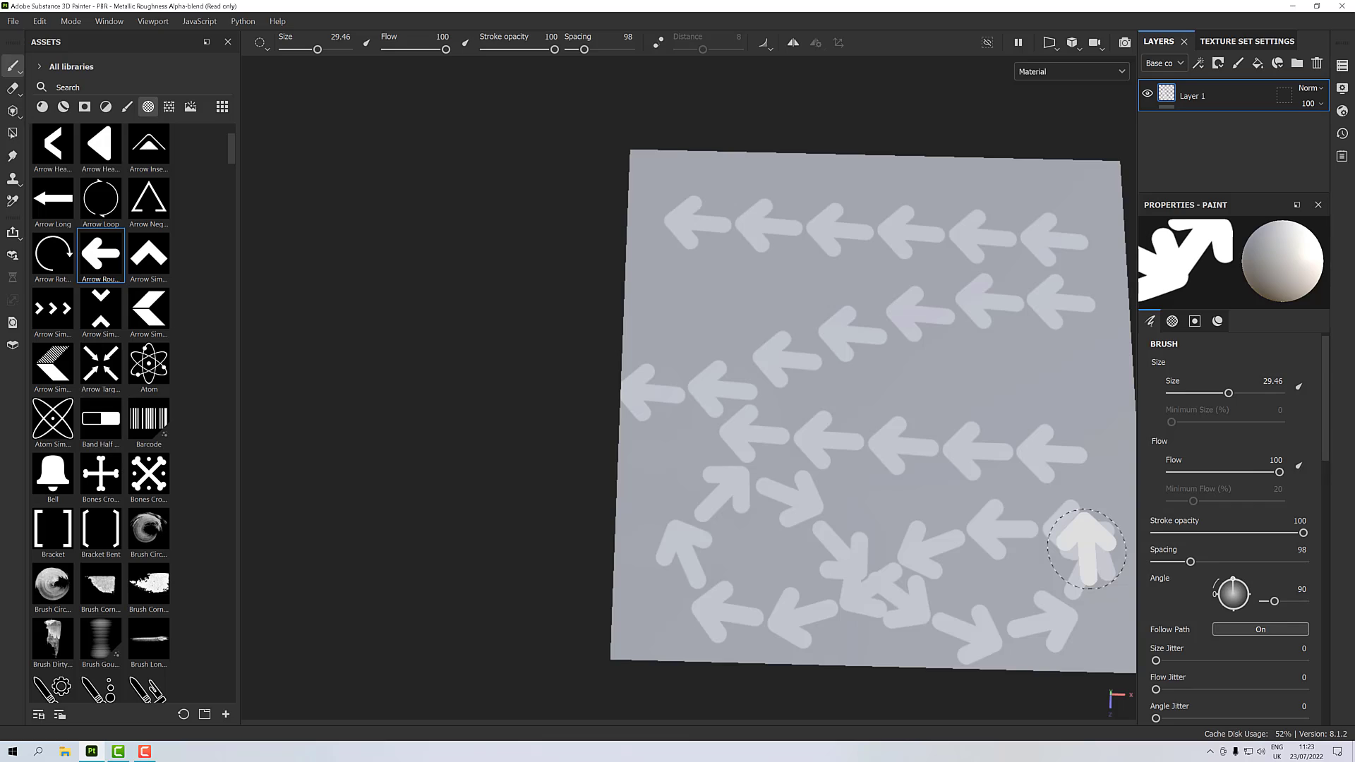
Step: Undo all arrow strokes on the plane, and test the brush with an inward spiral of arrows that is also undone
{"action": "key", "text": "ctrl+z"}
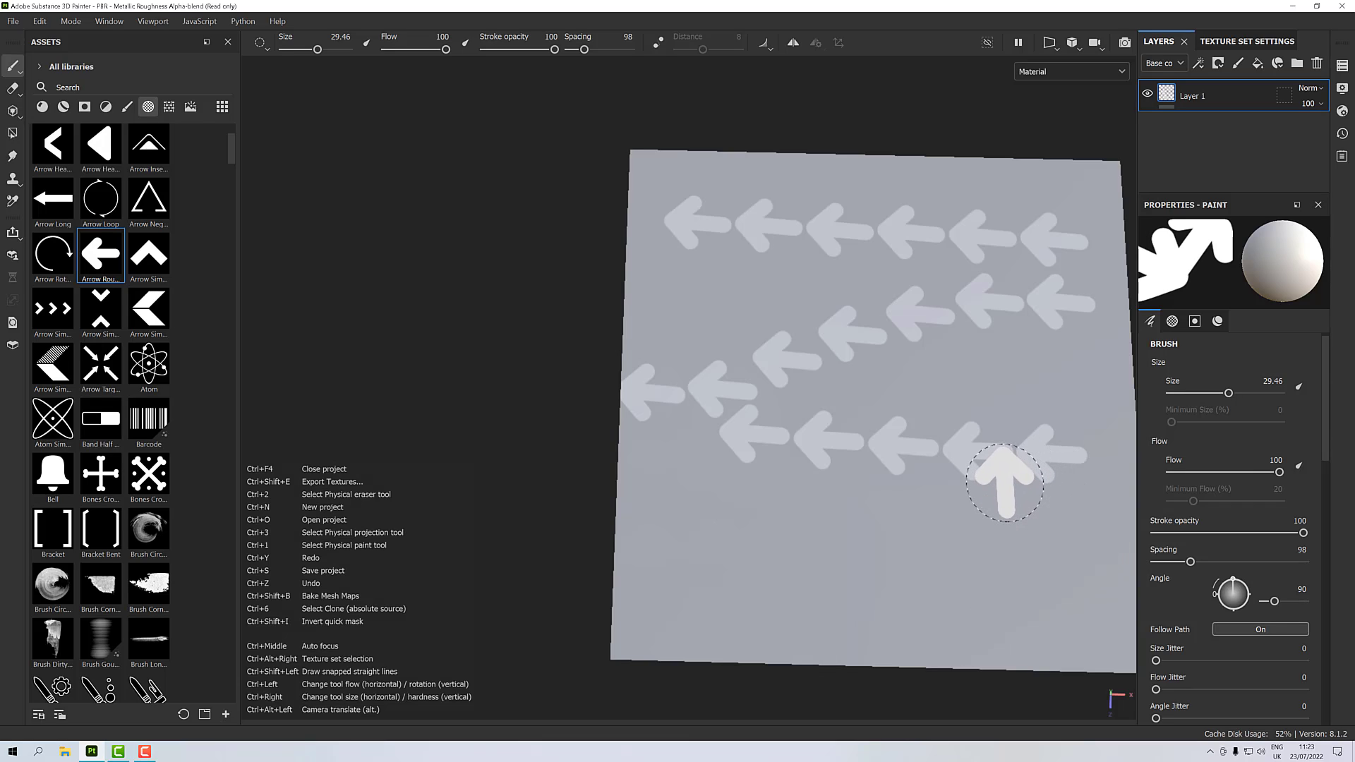
{"action": "key", "text": "ctrl+z"}
{"action": "key", "text": "ctrl+z"}
{"action": "key", "text": "ctrl+z"}
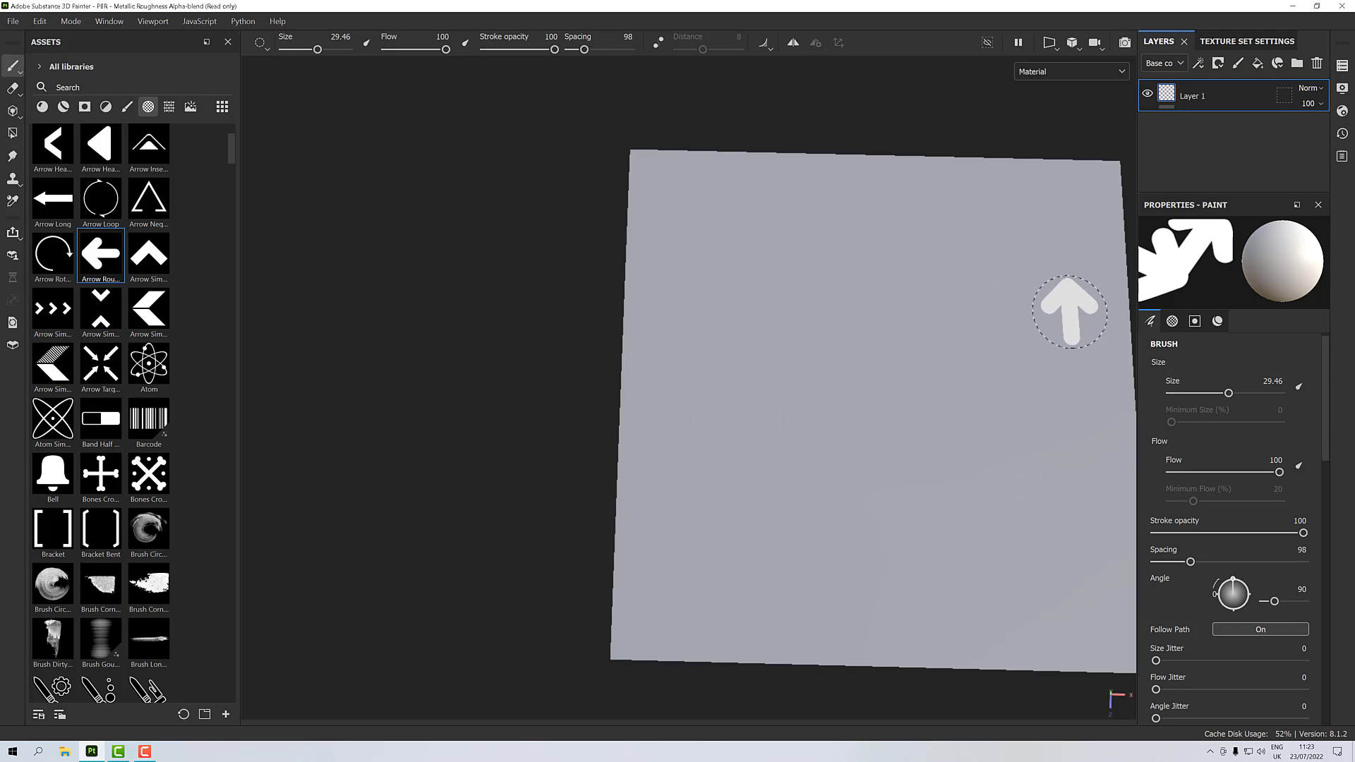
{"action": "mouse_move", "coordinate": [1073, 276]}
{"action": "left_mouse_down"}
{"action": "mouse_move", "coordinate": [968, 282]}
{"action": "mouse_move", "coordinate": [850, 369]}
{"action": "mouse_move", "coordinate": [802, 438]}
{"action": "mouse_move", "coordinate": [887, 561]}
{"action": "mouse_move", "coordinate": [1093, 500]}
{"action": "mouse_move", "coordinate": [1082, 371]}
{"action": "mouse_move", "coordinate": [965, 358]}
{"action": "mouse_move", "coordinate": [853, 459]}
{"action": "mouse_move", "coordinate": [998, 515]}
{"action": "mouse_move", "coordinate": [1005, 452]}
{"action": "mouse_move", "coordinate": [990, 433]}
{"action": "left_mouse_up"}
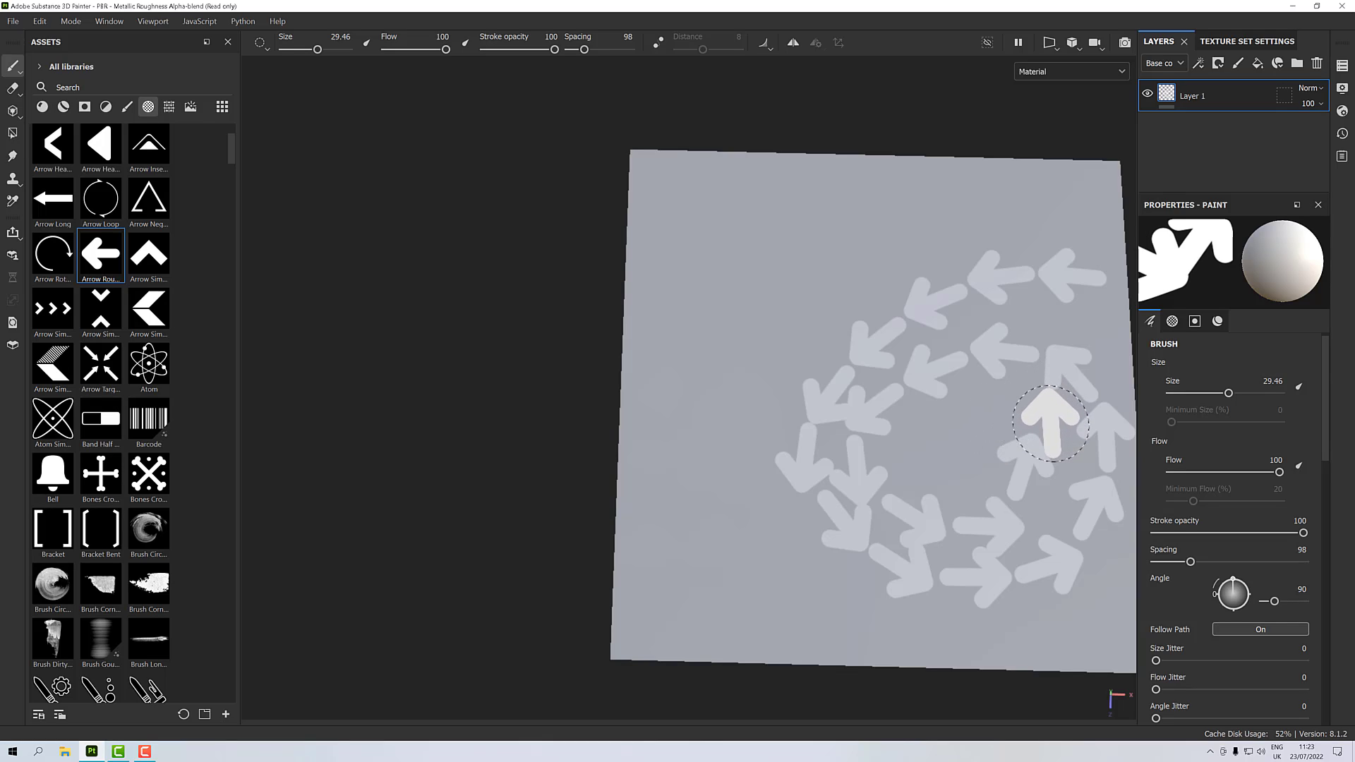
{"action": "key", "text": "ctrl+z"}
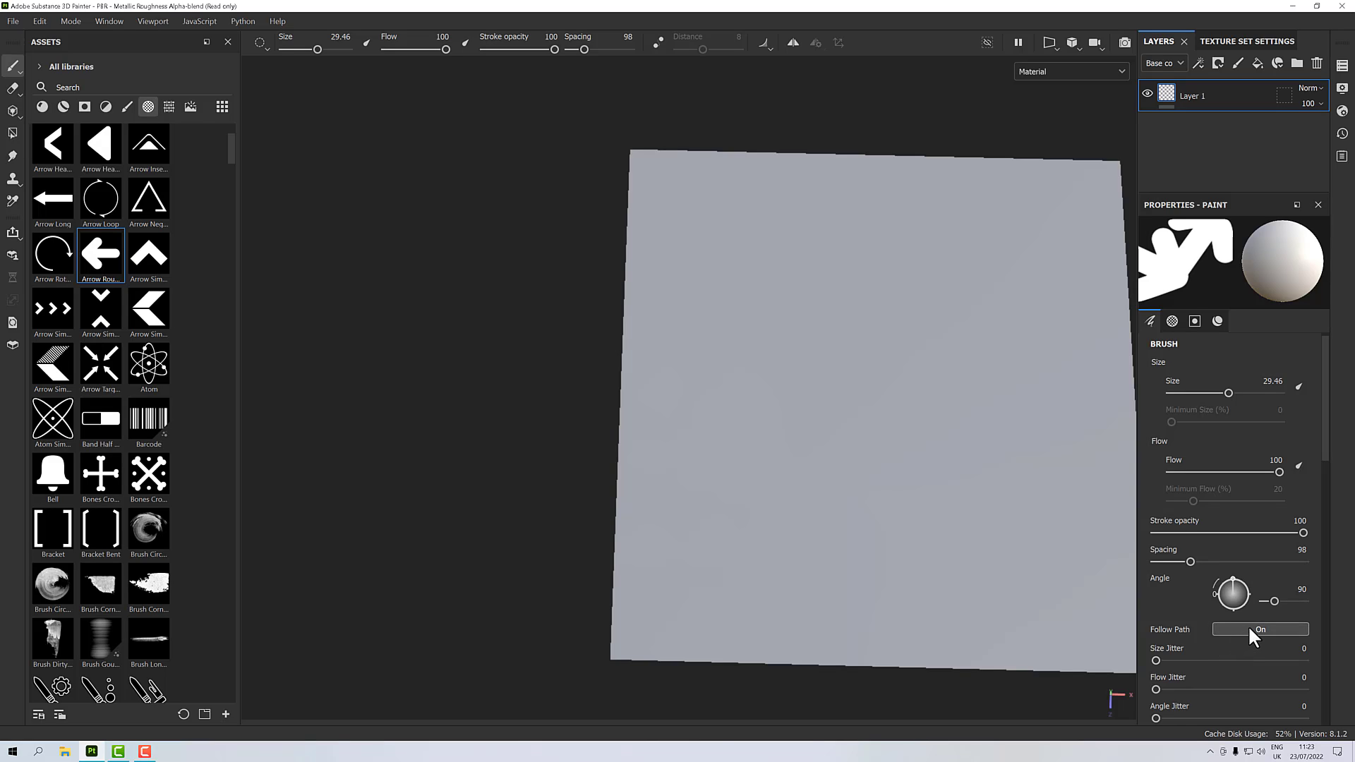
Step: Paint a looping arrow stroke with Size Jitter at 45 and a diagonal arrow stroke with Size Jitter at 100
{"action": "scroll", "coordinate": [1248, 624], "scroll_direction": "down", "scroll_amount": 5}
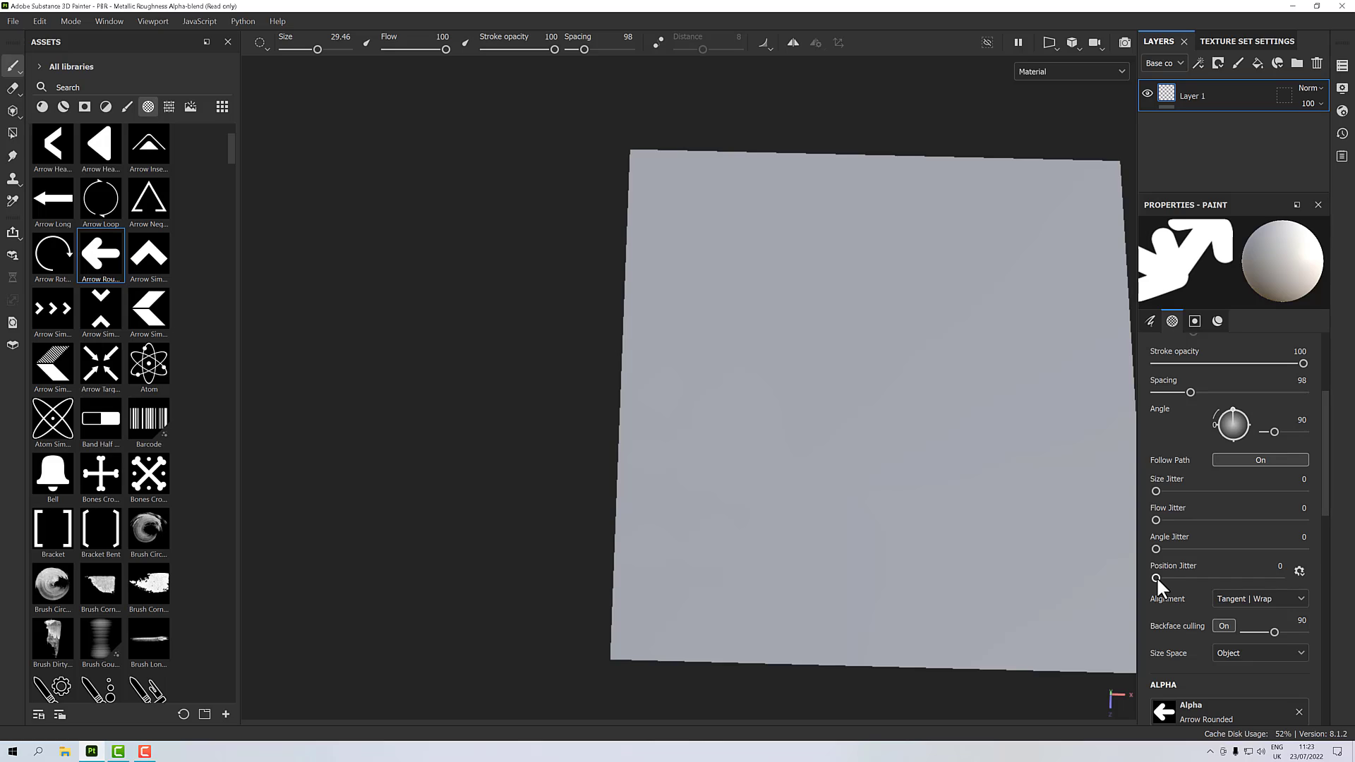
{"action": "left_click_drag", "start_coordinate": [1155, 491], "coordinate": [1222, 492]}
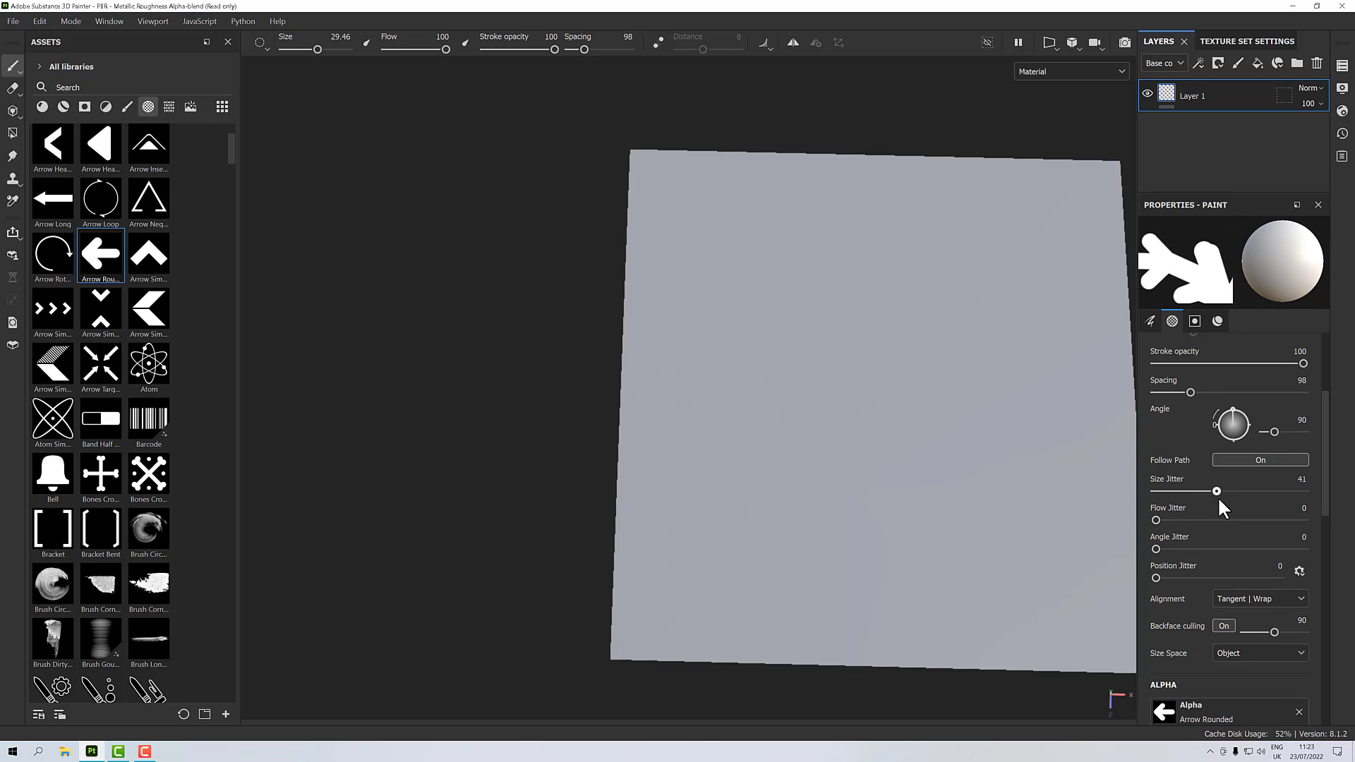
{"action": "mouse_move", "coordinate": [1049, 335]}
{"action": "left_mouse_down"}
{"action": "mouse_move", "coordinate": [947, 351]}
{"action": "mouse_move", "coordinate": [875, 444]}
{"action": "mouse_move", "coordinate": [750, 490]}
{"action": "mouse_move", "coordinate": [717, 379]}
{"action": "mouse_move", "coordinate": [826, 302]}
{"action": "mouse_move", "coordinate": [944, 261]}
{"action": "mouse_move", "coordinate": [877, 203]}
{"action": "mouse_move", "coordinate": [782, 225]}
{"action": "mouse_move", "coordinate": [766, 325]}
{"action": "mouse_move", "coordinate": [822, 420]}
{"action": "left_mouse_up"}
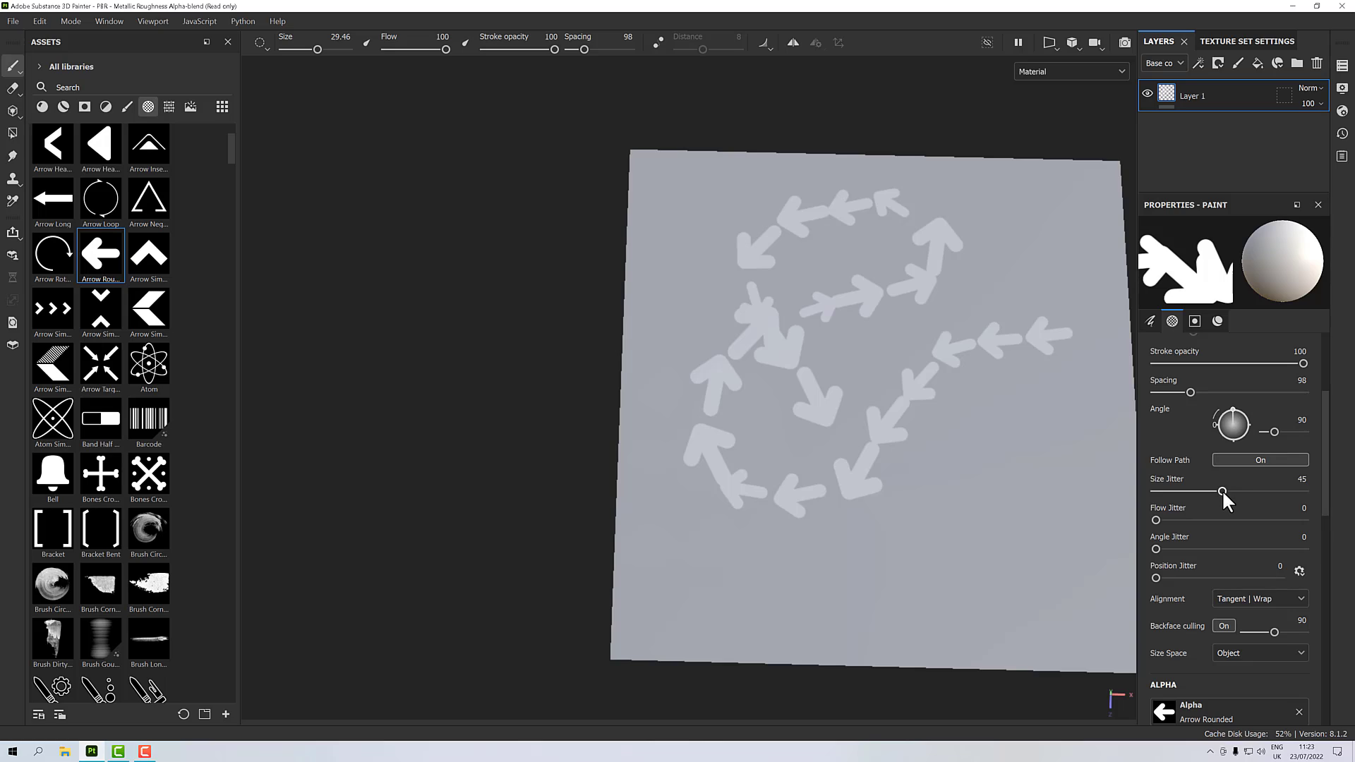
{"action": "left_click_drag", "start_coordinate": [1221, 491], "coordinate": [1315, 494]}
{"action": "mouse_move", "coordinate": [1055, 404]}
{"action": "left_mouse_down"}
{"action": "mouse_move", "coordinate": [881, 542]}
{"action": "mouse_move", "coordinate": [768, 596]}
{"action": "mouse_move", "coordinate": [713, 593]}
{"action": "left_mouse_up"}
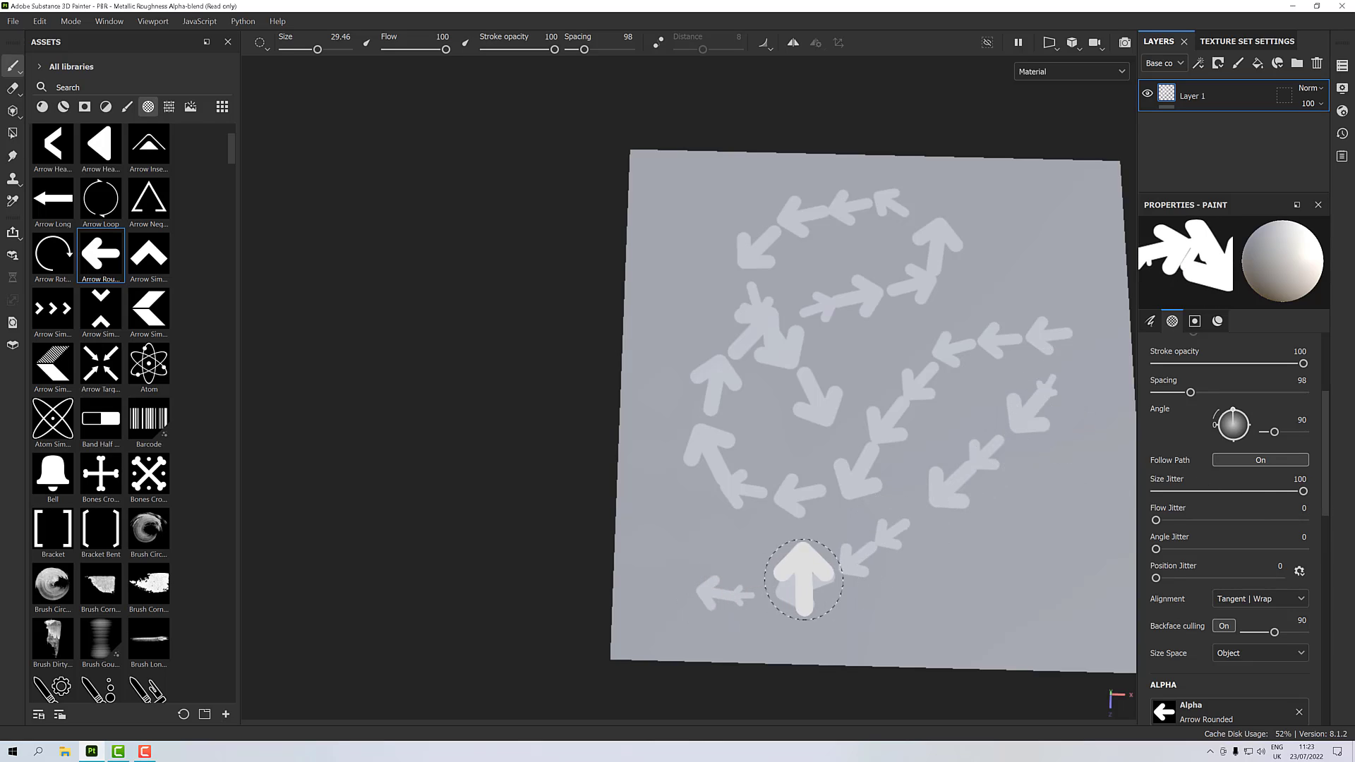
Step: Undo the size-jittered strokes and, after a short undone test stroke at Size Jitter 12, reset Size Jitter to 0
{"action": "key", "text": "ctrl+z"}
{"action": "key", "text": "ctrl+z"}
{"action": "left_click_drag", "start_coordinate": [1297, 488], "coordinate": [1173, 491]}
{"action": "mouse_move", "coordinate": [991, 297]}
{"action": "left_mouse_down"}
{"action": "mouse_move", "coordinate": [871, 403]}
{"action": "mouse_move", "coordinate": [735, 457]}
{"action": "mouse_move", "coordinate": [735, 341]}
{"action": "mouse_move", "coordinate": [832, 287]}
{"action": "mouse_move", "coordinate": [874, 317]}
{"action": "left_mouse_up"}
{"action": "key", "text": "ctrl+z"}
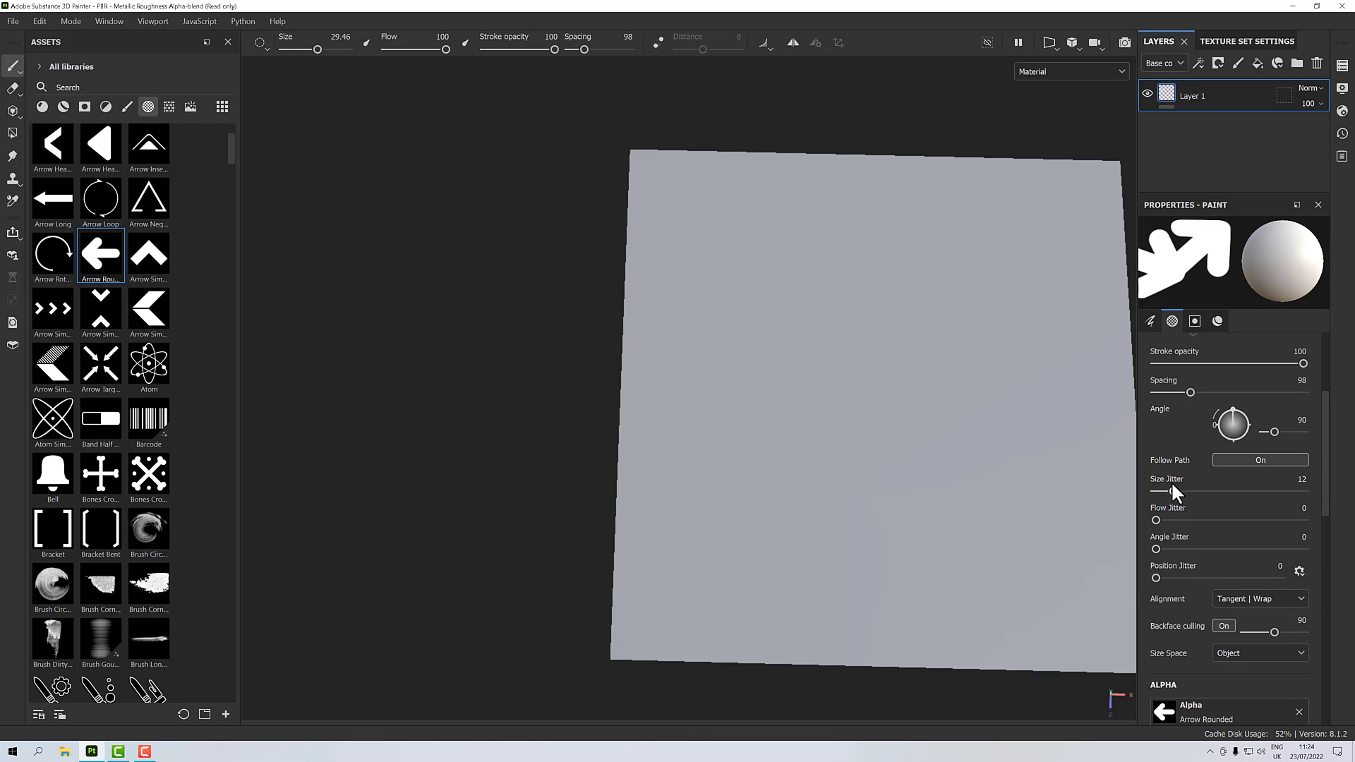
{"action": "left_click_drag", "start_coordinate": [1171, 487], "coordinate": [1133, 485]}
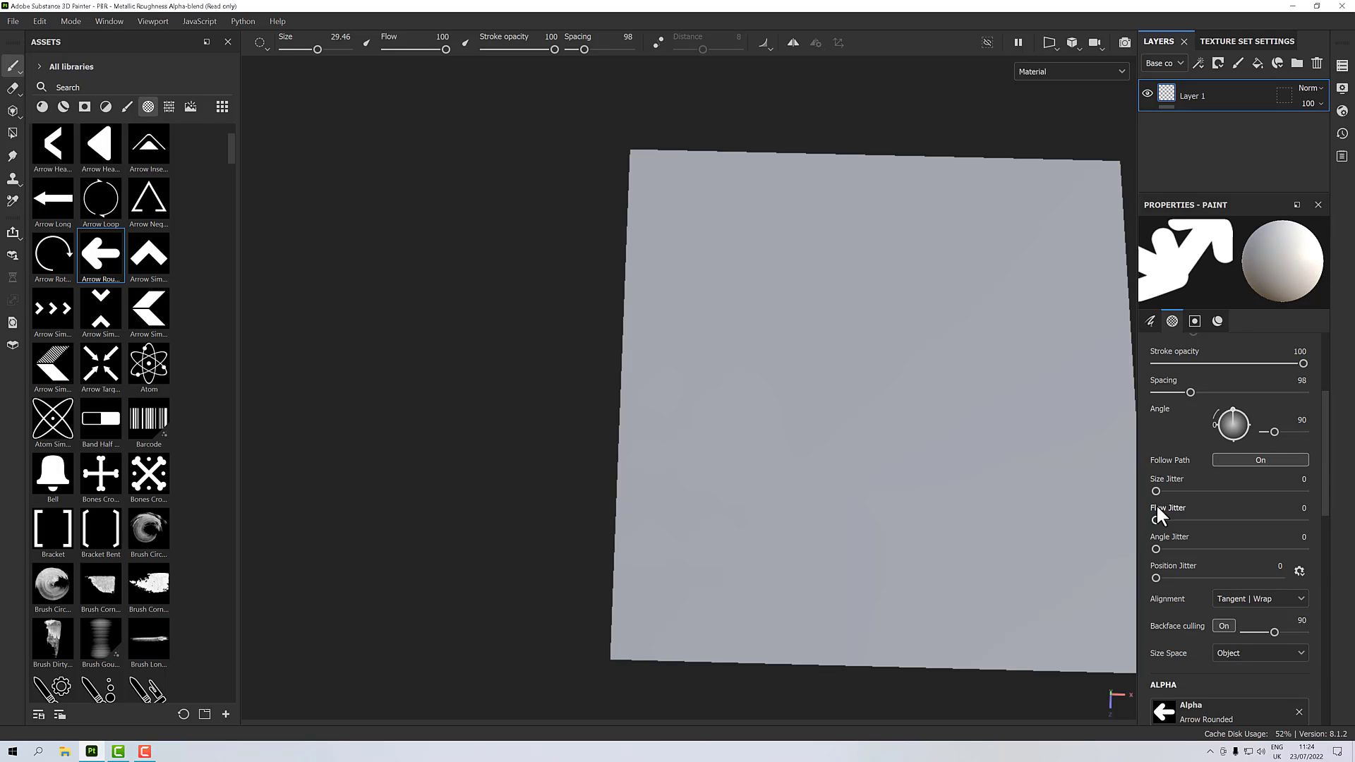
Step: Set the brush spacing to 54 and Flow Jitter to 50, and test them with a curved arrow stroke that is undone
{"action": "scroll", "coordinate": [1192, 452], "scroll_direction": "up", "scroll_amount": 1}
{"action": "left_click_drag", "start_coordinate": [1190, 419], "coordinate": [1173, 419]}
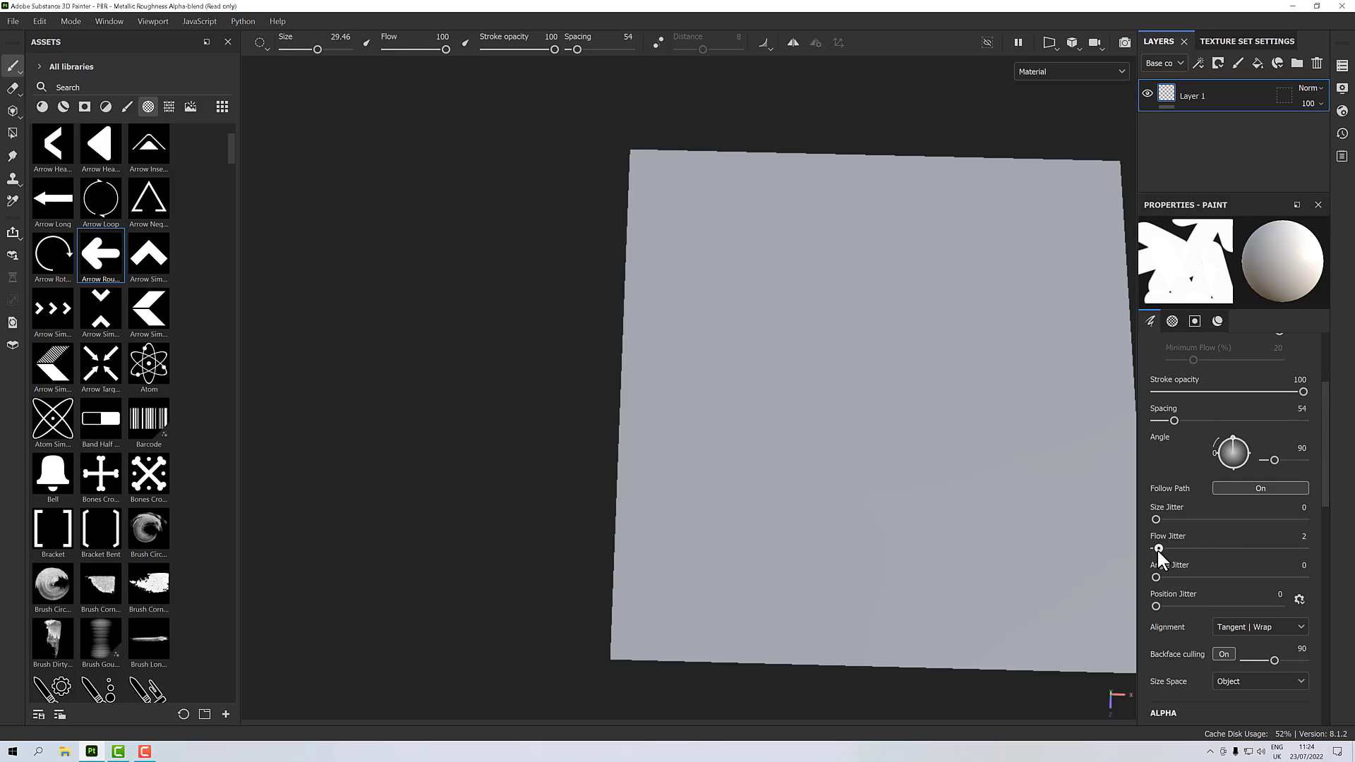
{"action": "mouse_move", "coordinate": [1158, 549]}
{"action": "left_mouse_down"}
{"action": "mouse_move", "coordinate": [1268, 547]}
{"action": "mouse_move", "coordinate": [1227, 549]}
{"action": "left_mouse_up"}
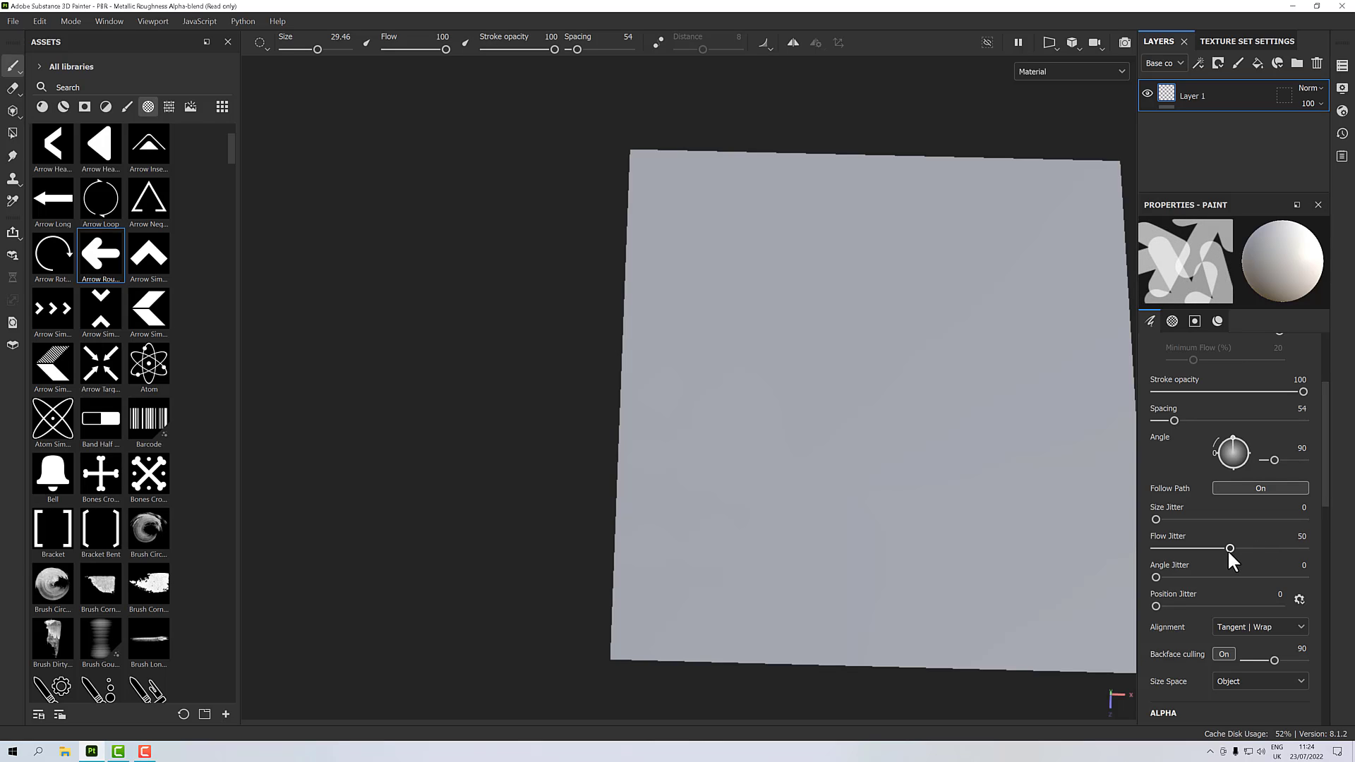
{"action": "mouse_move", "coordinate": [1059, 244]}
{"action": "left_mouse_down"}
{"action": "mouse_move", "coordinate": [860, 412]}
{"action": "mouse_move", "coordinate": [763, 452]}
{"action": "mouse_move", "coordinate": [738, 519]}
{"action": "mouse_move", "coordinate": [907, 558]}
{"action": "mouse_move", "coordinate": [988, 493]}
{"action": "mouse_move", "coordinate": [1010, 420]}
{"action": "mouse_move", "coordinate": [1052, 365]}
{"action": "left_mouse_up"}
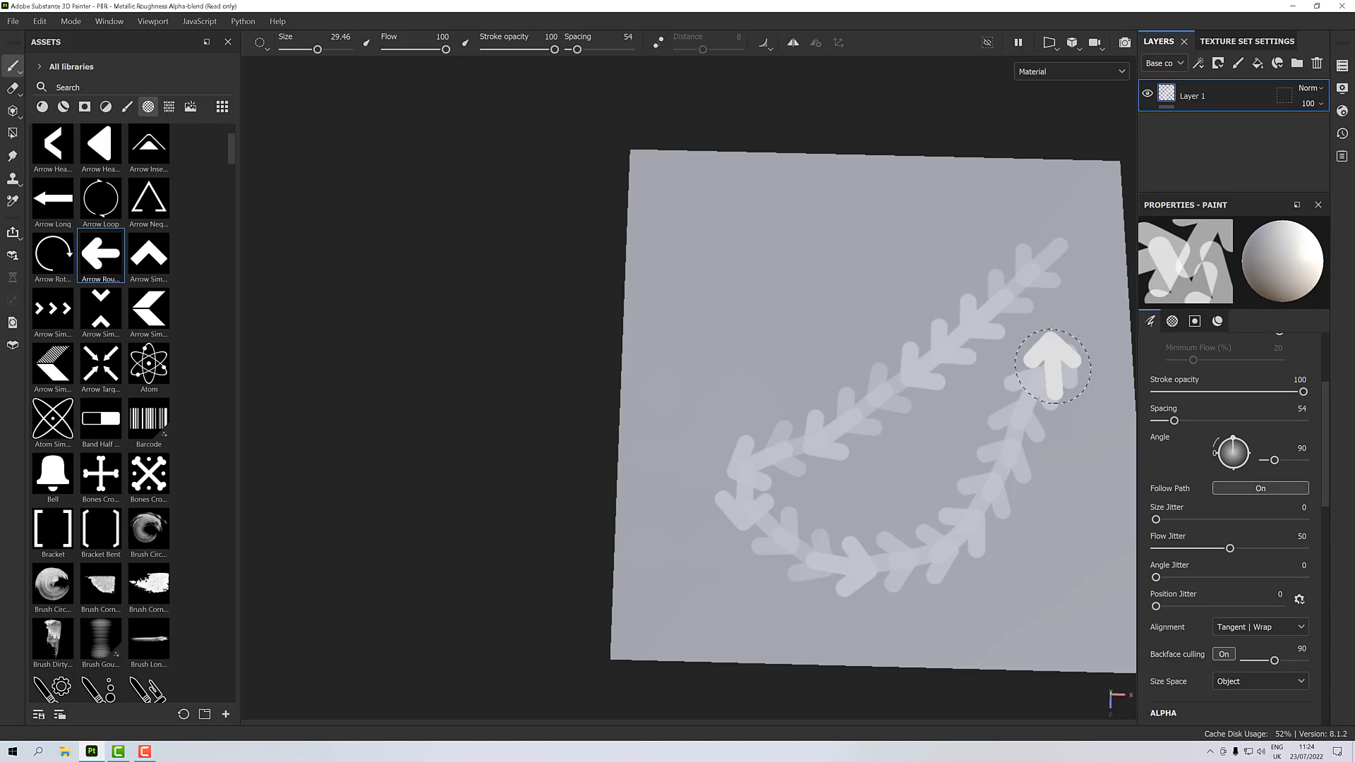
{"action": "key", "text": "ctrl+z"}
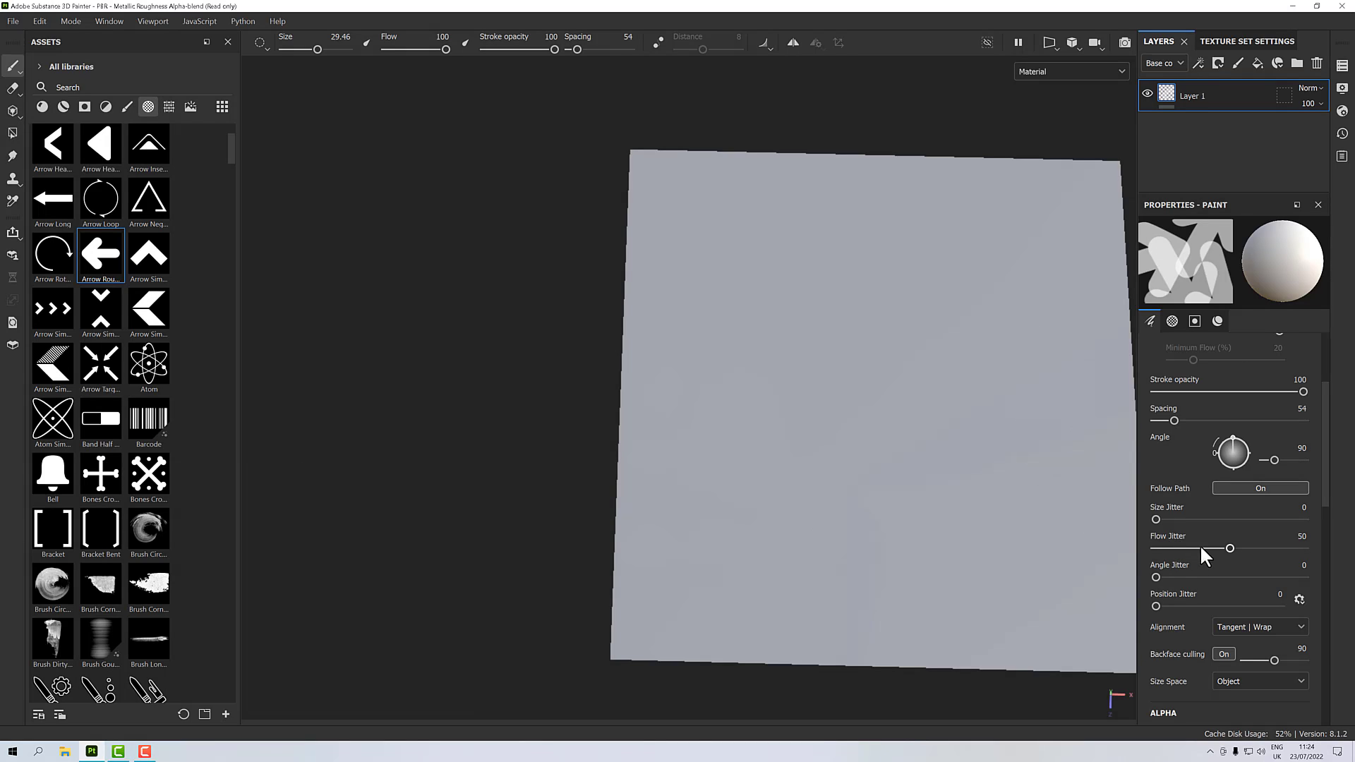
Step: Reset Flow Jitter to 0, test Angle Jitter at 96 with a large looping stroke, and undo the stroke and that jitter
{"action": "mouse_move", "coordinate": [1228, 548]}
{"action": "left_mouse_down"}
{"action": "mouse_move", "coordinate": [1141, 547]}
{"action": "mouse_move", "coordinate": [1175, 577]}
{"action": "mouse_move", "coordinate": [1233, 578]}
{"action": "left_mouse_up"}
{"action": "mouse_move", "coordinate": [1019, 214]}
{"action": "left_mouse_down"}
{"action": "mouse_move", "coordinate": [905, 285]}
{"action": "mouse_move", "coordinate": [744, 432]}
{"action": "mouse_move", "coordinate": [791, 528]}
{"action": "mouse_move", "coordinate": [900, 550]}
{"action": "mouse_move", "coordinate": [977, 478]}
{"action": "mouse_move", "coordinate": [1044, 456]}
{"action": "mouse_move", "coordinate": [1080, 385]}
{"action": "mouse_move", "coordinate": [1032, 333]}
{"action": "mouse_move", "coordinate": [1026, 286]}
{"action": "mouse_move", "coordinate": [1065, 263]}
{"action": "mouse_move", "coordinate": [1076, 218]}
{"action": "mouse_move", "coordinate": [1016, 199]}
{"action": "mouse_move", "coordinate": [1023, 228]}
{"action": "left_mouse_up"}
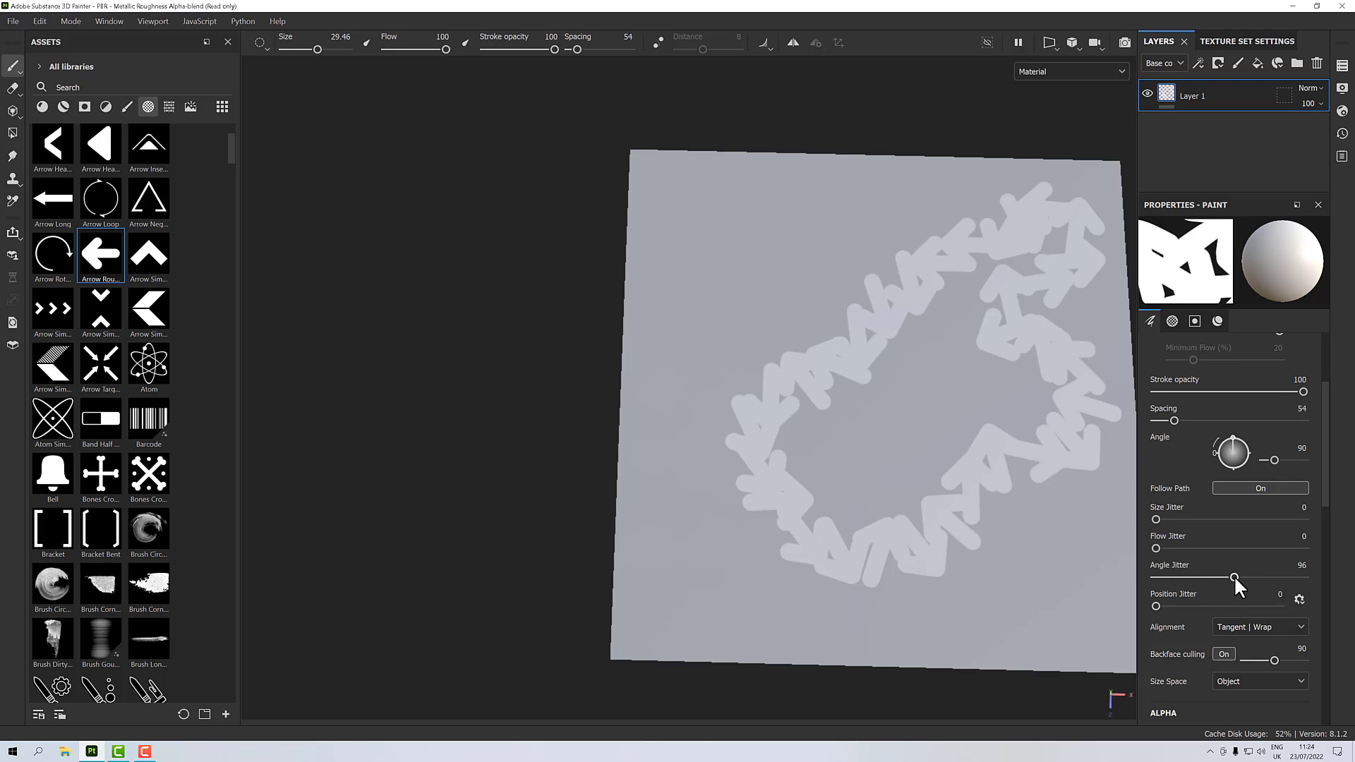
{"action": "left_click_drag", "start_coordinate": [1234, 578], "coordinate": [1155, 577]}
{"action": "key", "text": "ctrl+z"}
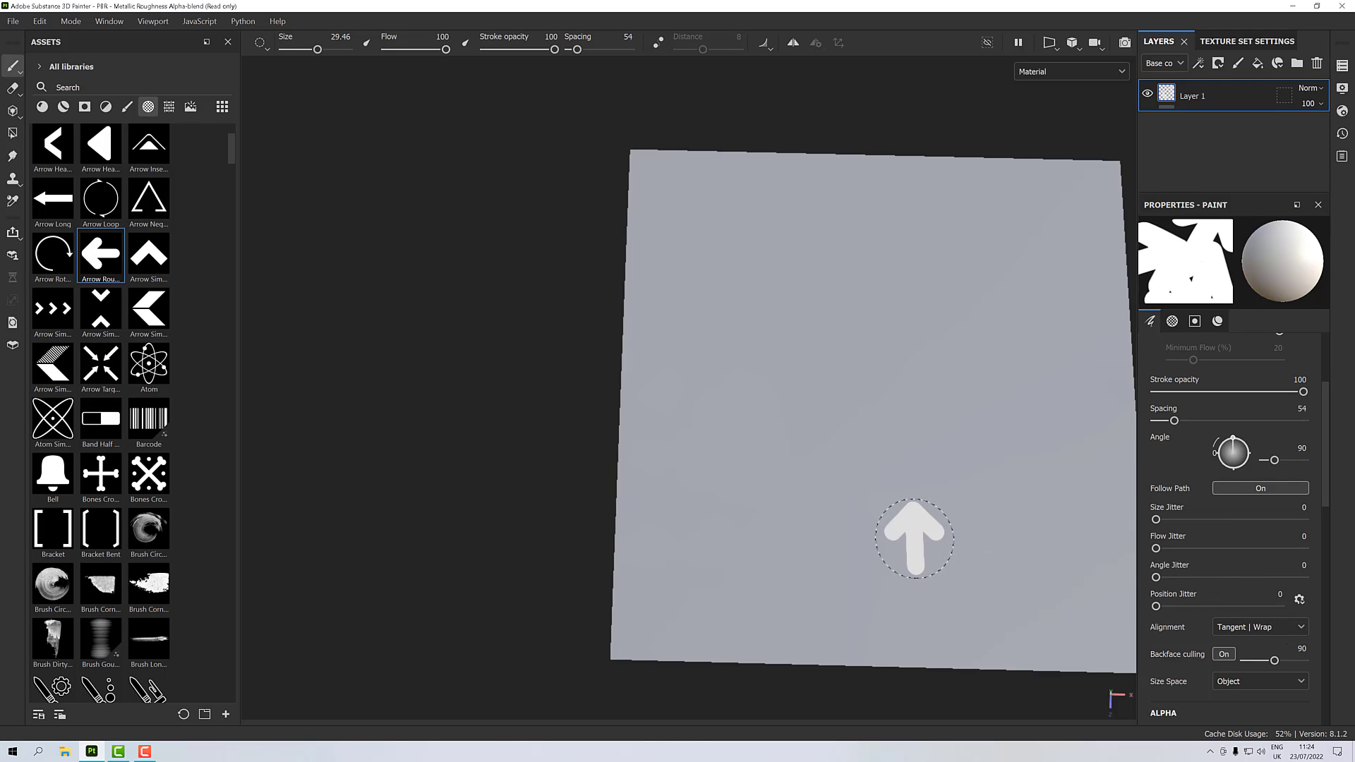
Step: Paint two diagonal arrow strokes across the plane with Position Jitter at 42, and reset Position Jitter to 0
{"action": "left_click_drag", "start_coordinate": [1155, 605], "coordinate": [1207, 605]}
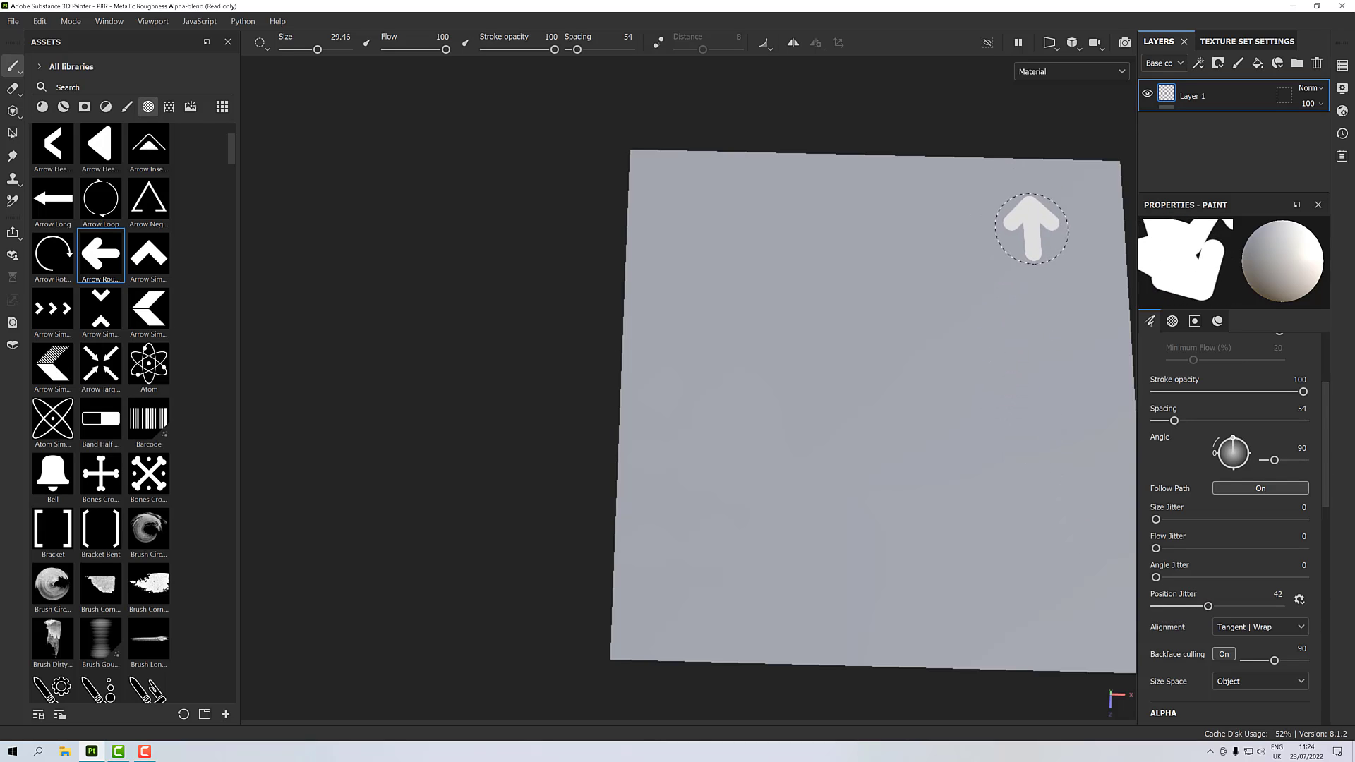
{"action": "left_click_drag", "start_coordinate": [983, 281], "coordinate": [614, 613]}
{"action": "mouse_move", "coordinate": [1105, 321]}
{"action": "left_mouse_down"}
{"action": "mouse_move", "coordinate": [925, 480]}
{"action": "mouse_move", "coordinate": [826, 592]}
{"action": "left_mouse_up"}
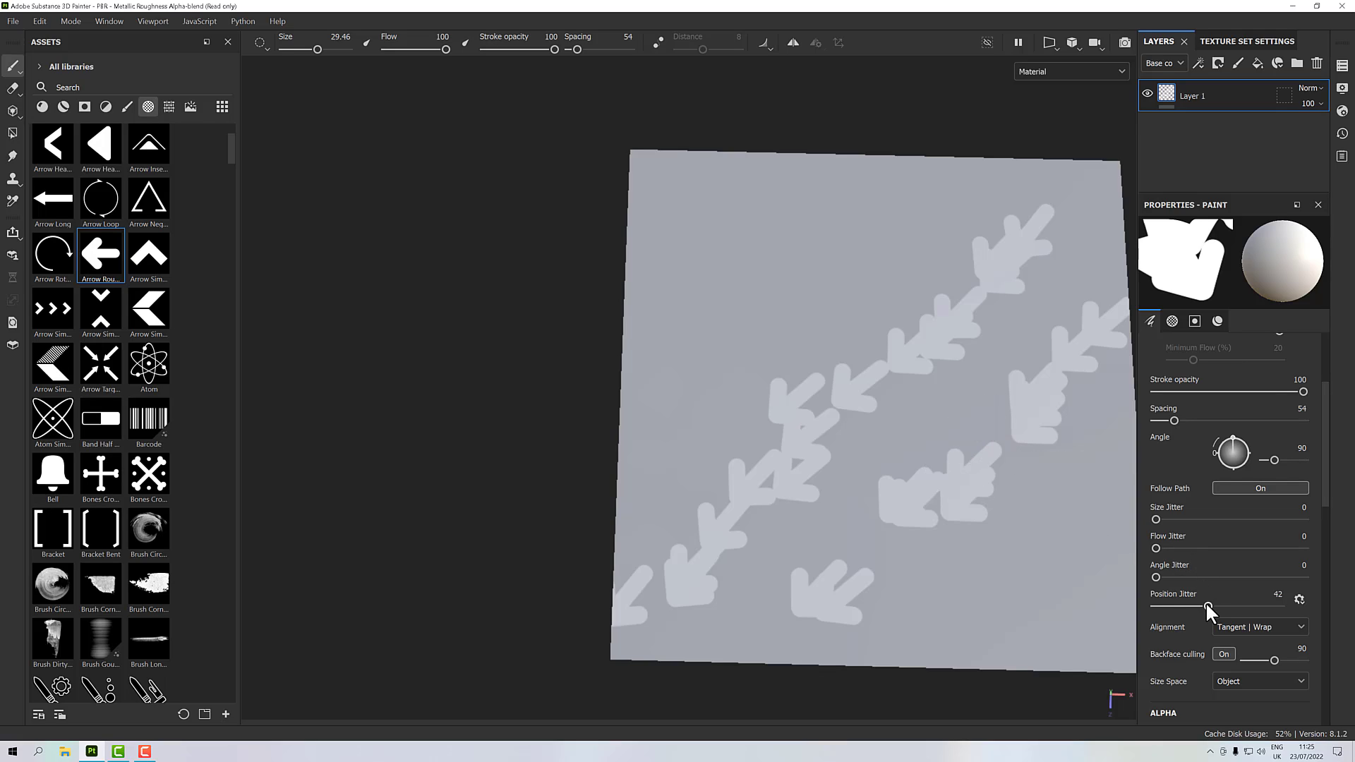
{"action": "left_click_drag", "start_coordinate": [1206, 606], "coordinate": [1153, 614]}
{"action": "scroll", "coordinate": [1228, 586], "scroll_direction": "down", "scroll_amount": 2}
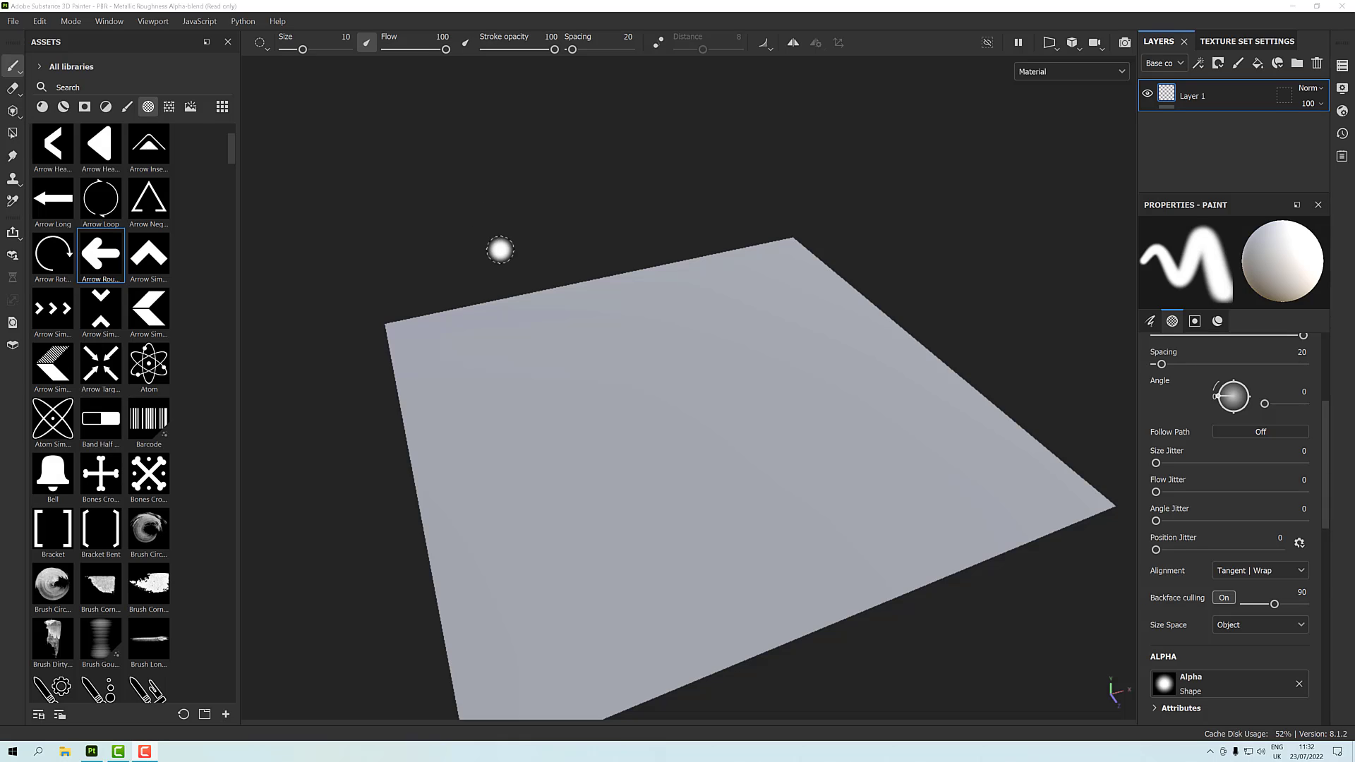
Step: Create a new project from Cube.obj in the MY Training folder with the PBR - Metallic Roughness Alpha-blend template, discarding the current project's changes
{"action": "left_click", "coordinate": [12, 21]}
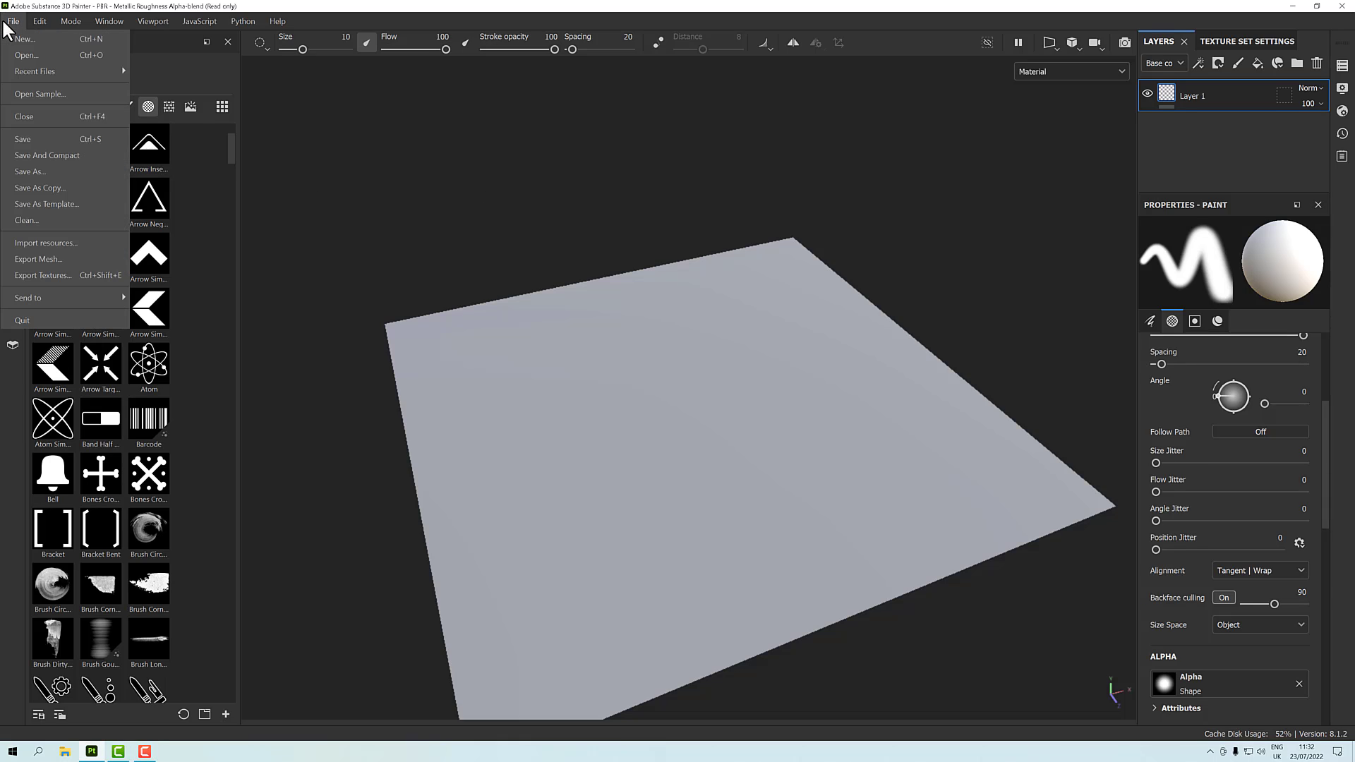
{"action": "mouse_move", "coordinate": [36, 67]}
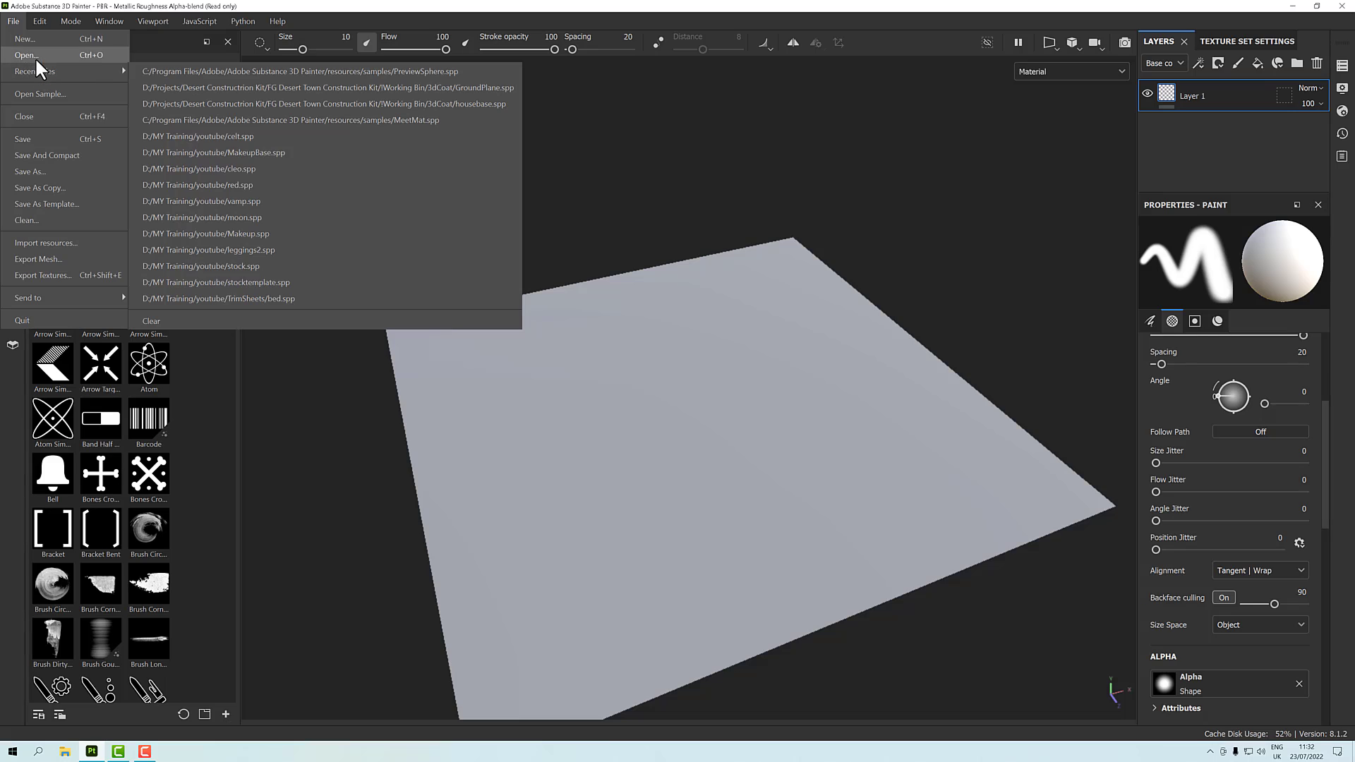
{"action": "left_click", "coordinate": [36, 40]}
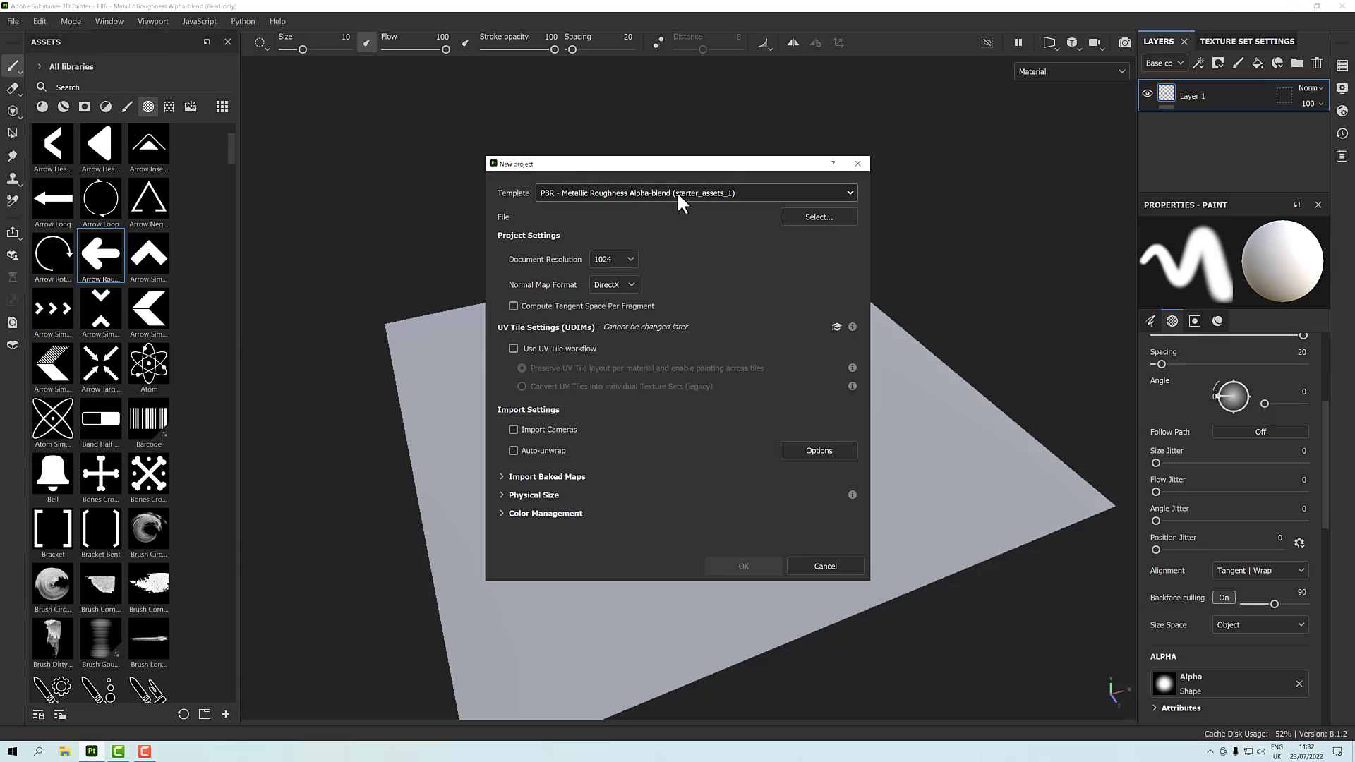
{"action": "left_click", "coordinate": [793, 214]}
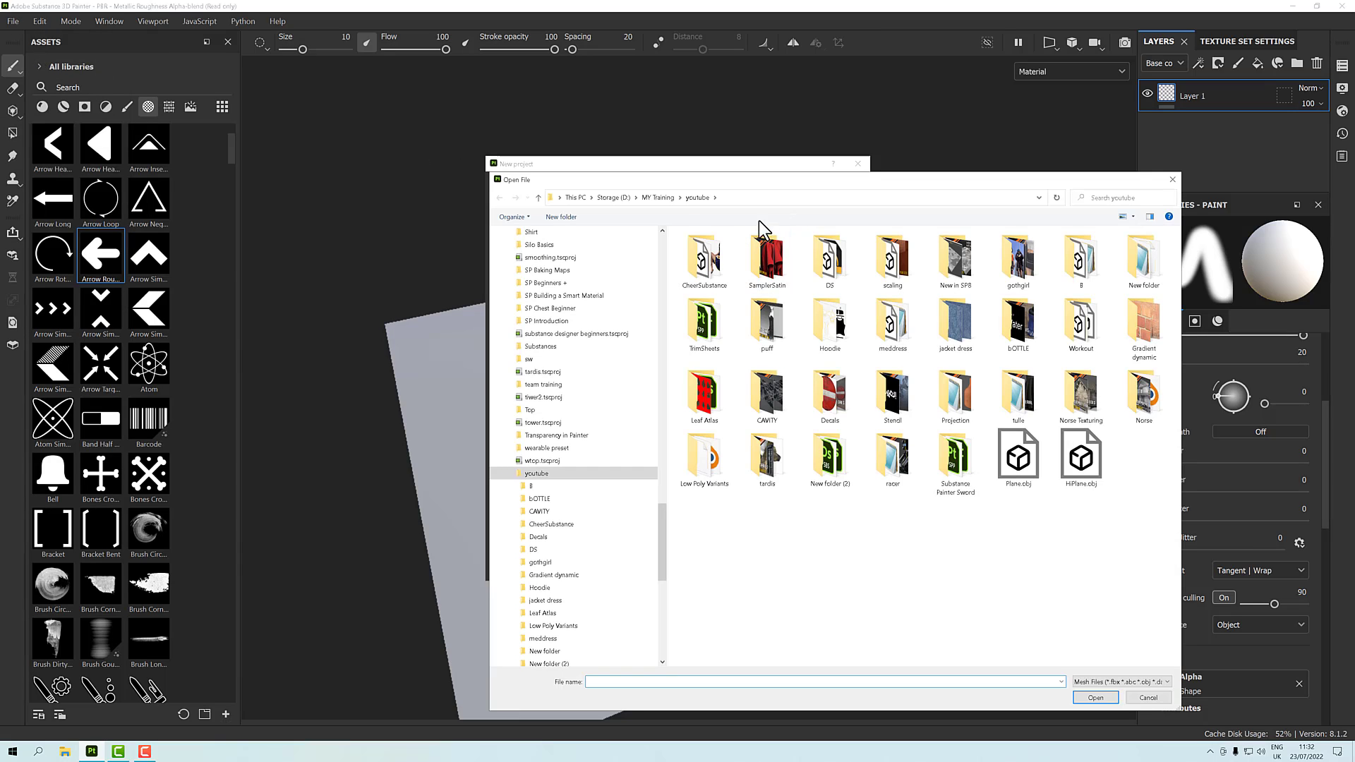
{"action": "left_click", "coordinate": [658, 198]}
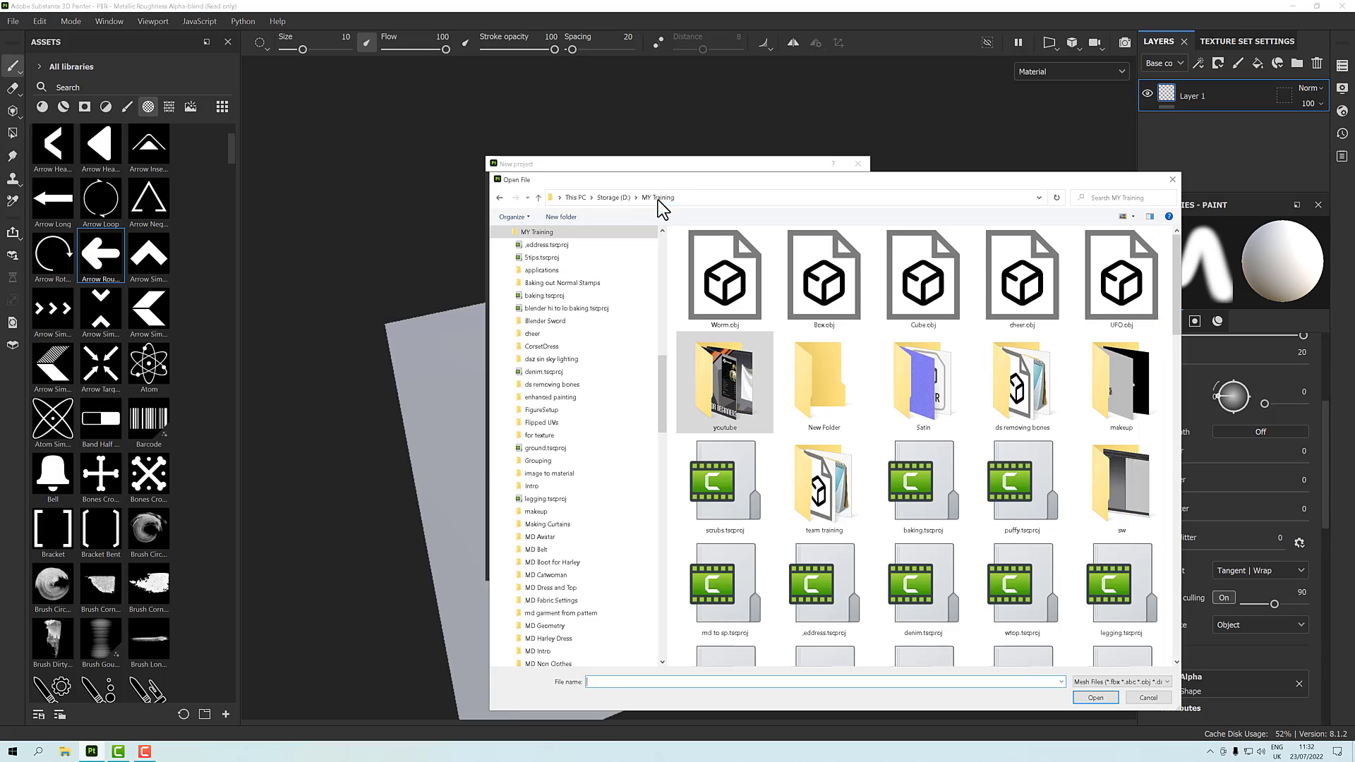
{"action": "double_click", "coordinate": [914, 286]}
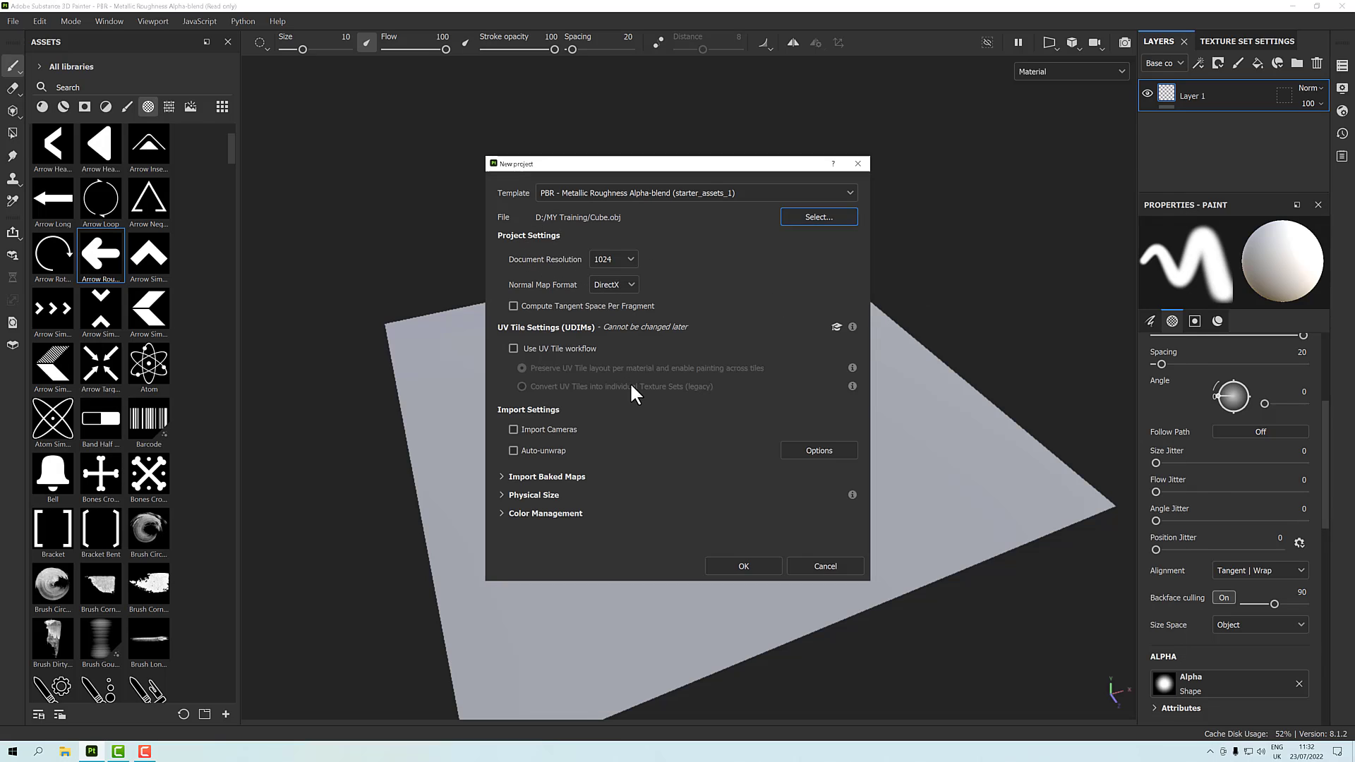
{"action": "left_click", "coordinate": [744, 566]}
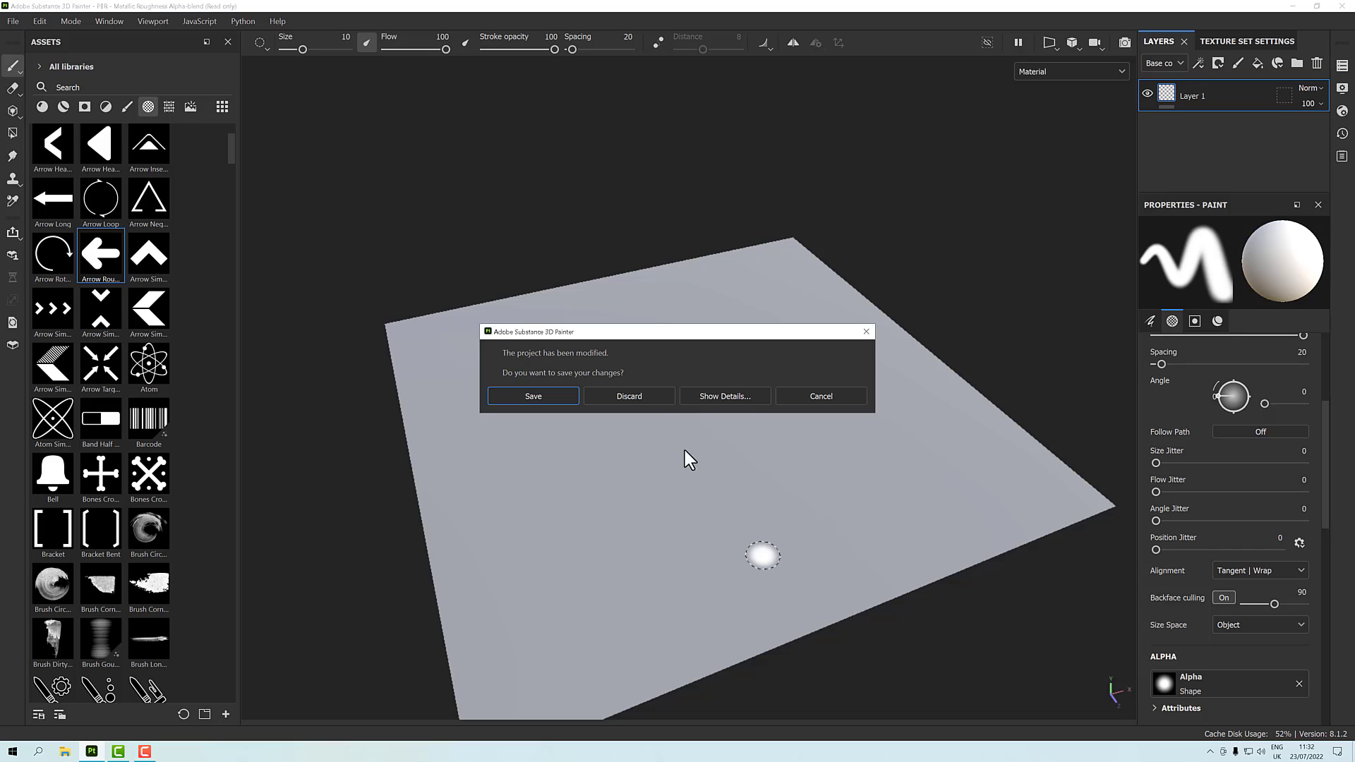
{"action": "left_click", "coordinate": [639, 388]}
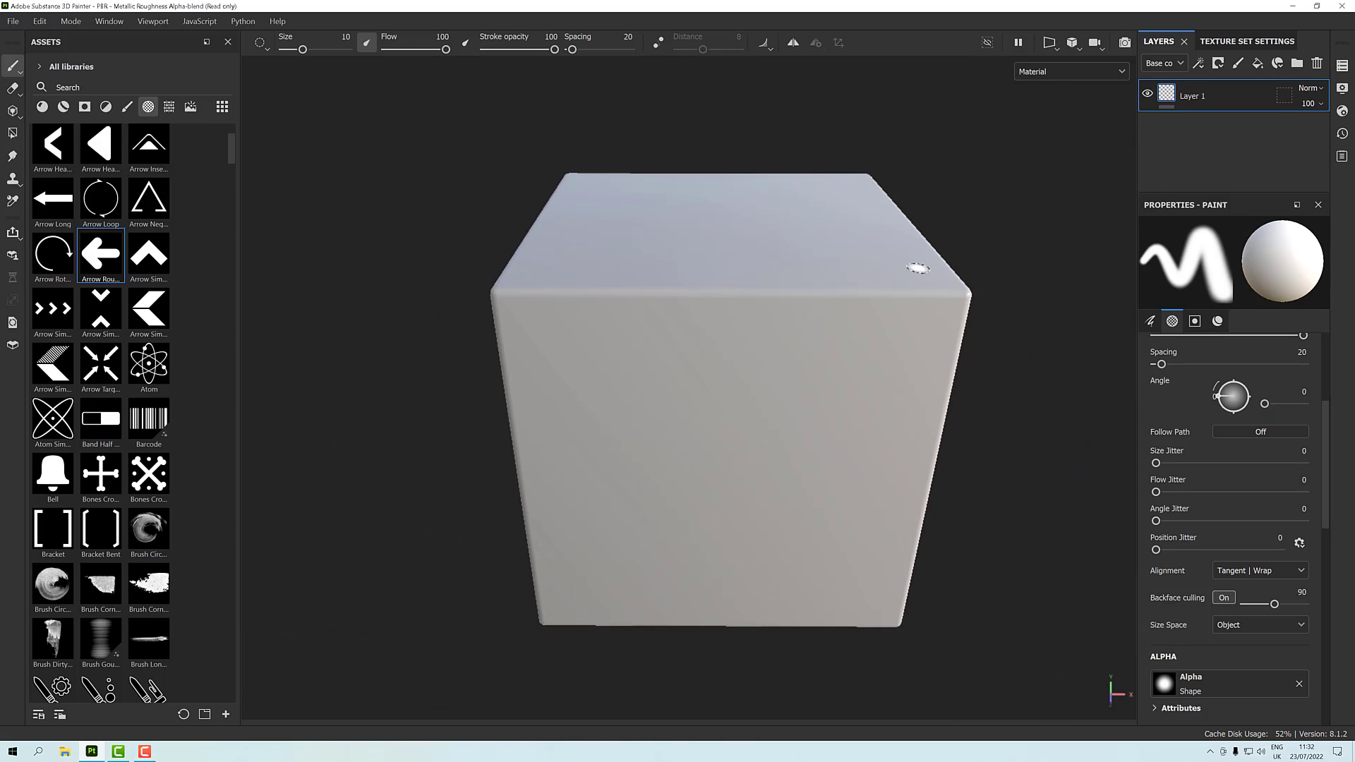
Step: Enlarge the brush to size 62.8 and paint a soft dab across the edge between the cube's top and front faces
{"action": "mouse_move", "coordinate": [918, 269]}
{"action": "left_mouse_down", "text": "alt"}
{"action": "mouse_move", "coordinate": [741, 354]}
{"action": "mouse_move", "coordinate": [751, 330]}
{"action": "left_mouse_up", "text": "alt"}
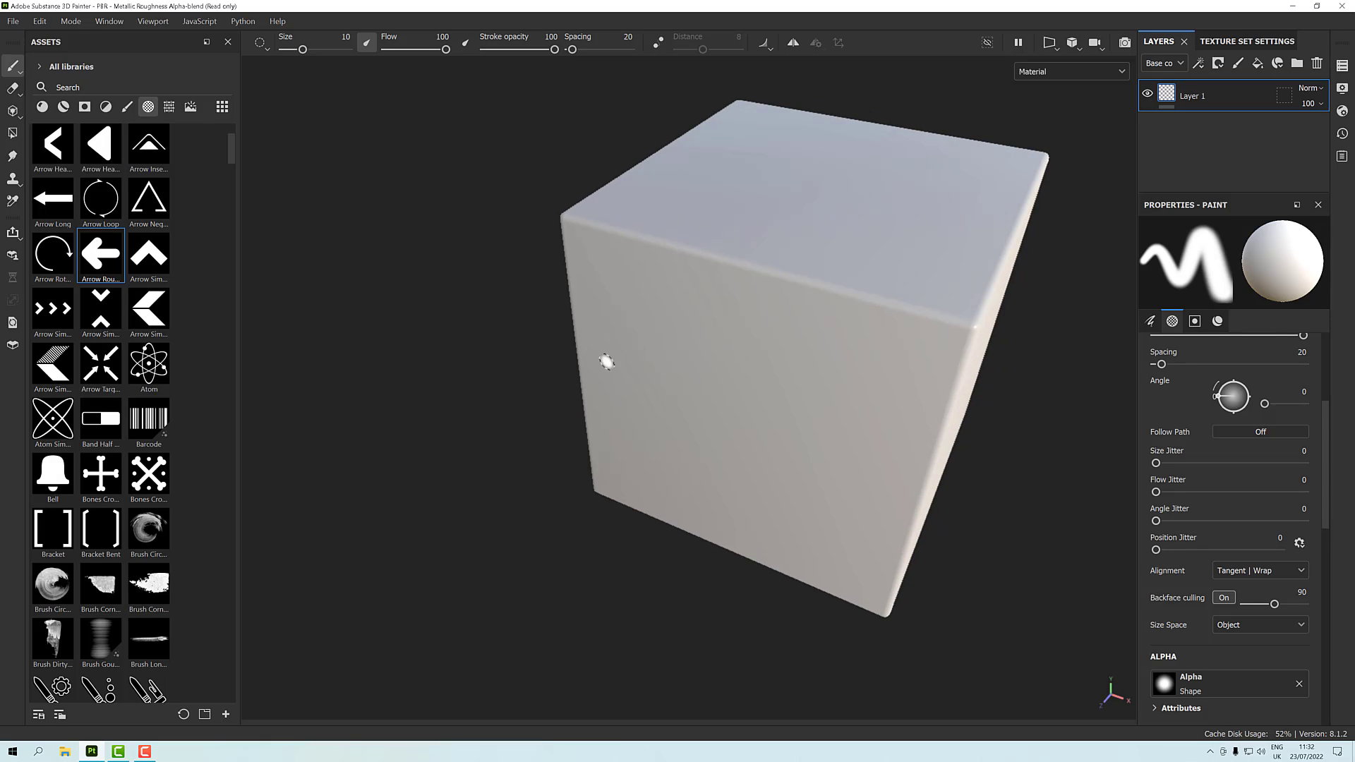
{"action": "scroll", "coordinate": [707, 360], "scroll_direction": "up", "scroll_amount": 1}
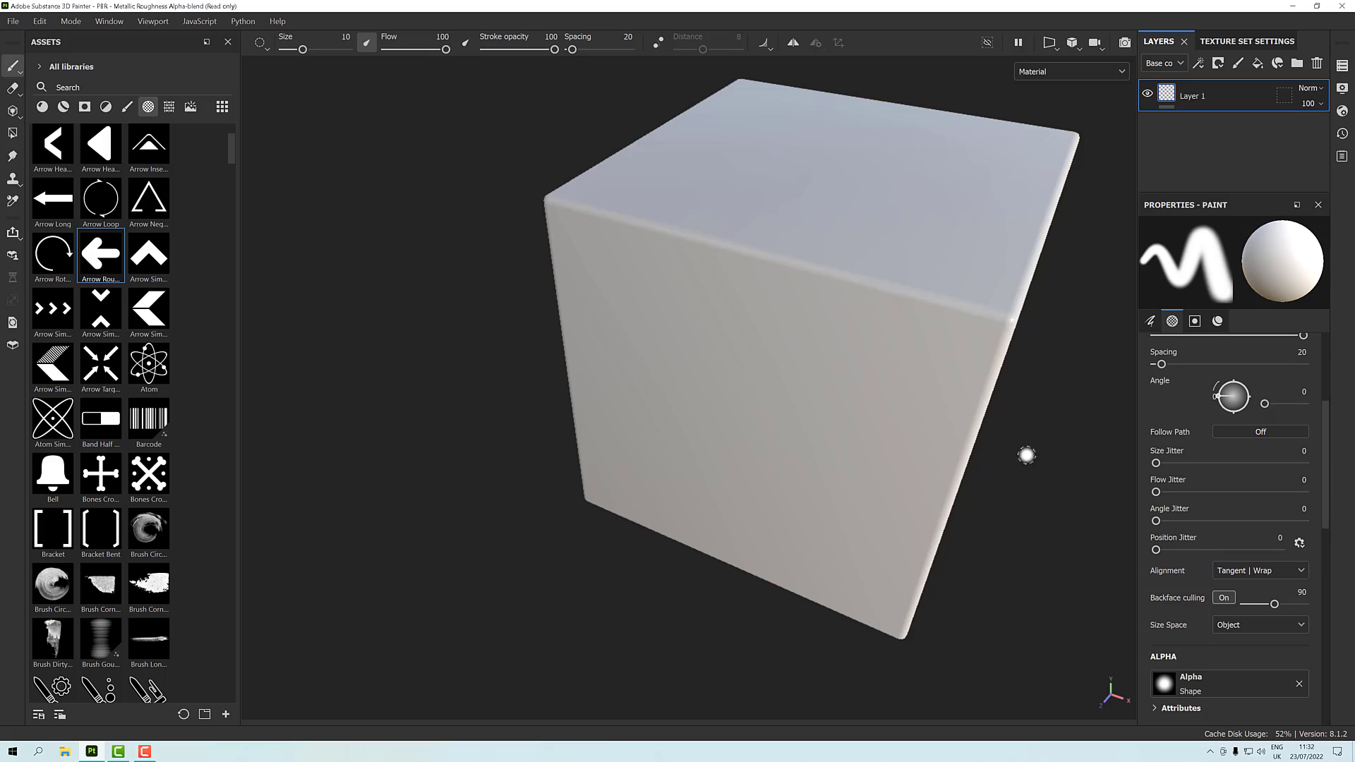
{"action": "right_click_drag", "start_coordinate": [852, 311], "coordinate": [841, 309], "text": "ctrl"}
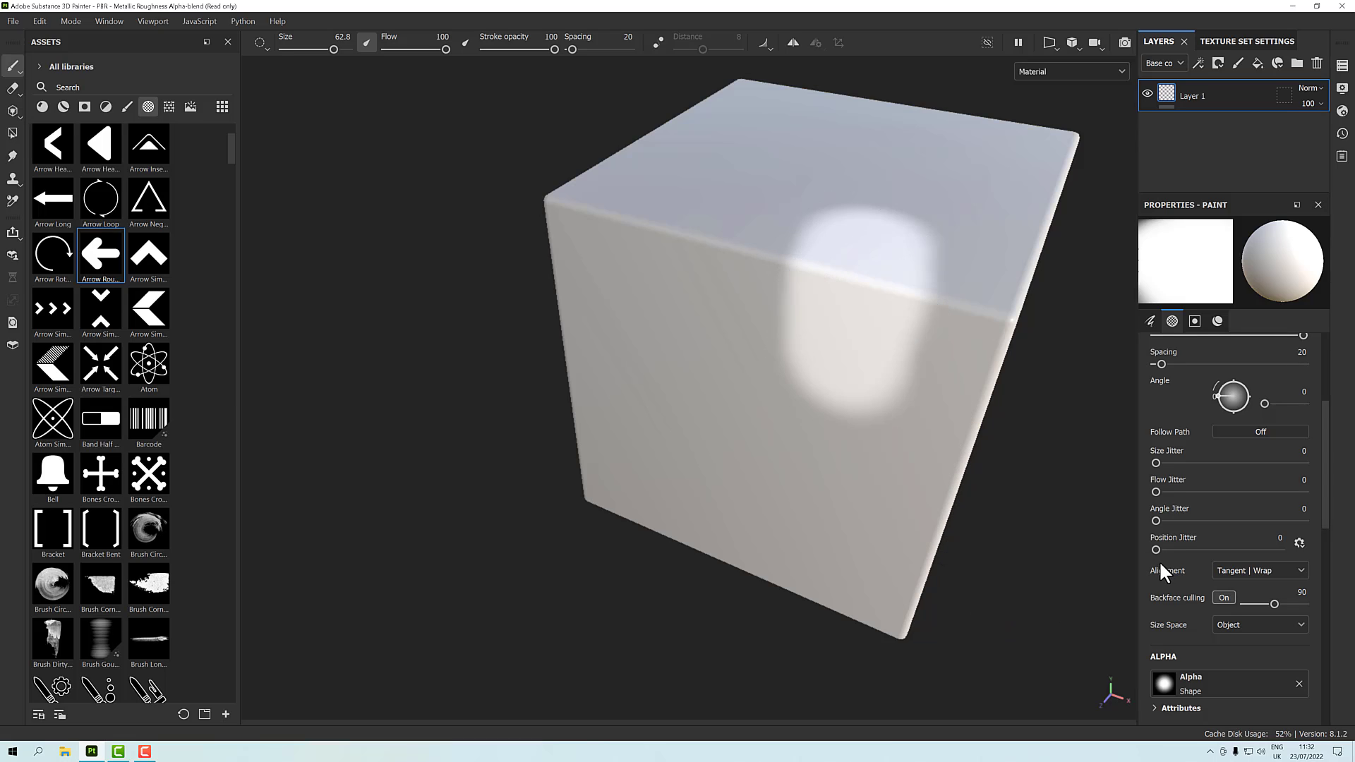
Step: Set the brush alignment to Camera and paint test strokes over the cube's top edge and front corner
{"action": "left_click", "coordinate": [1232, 573]}
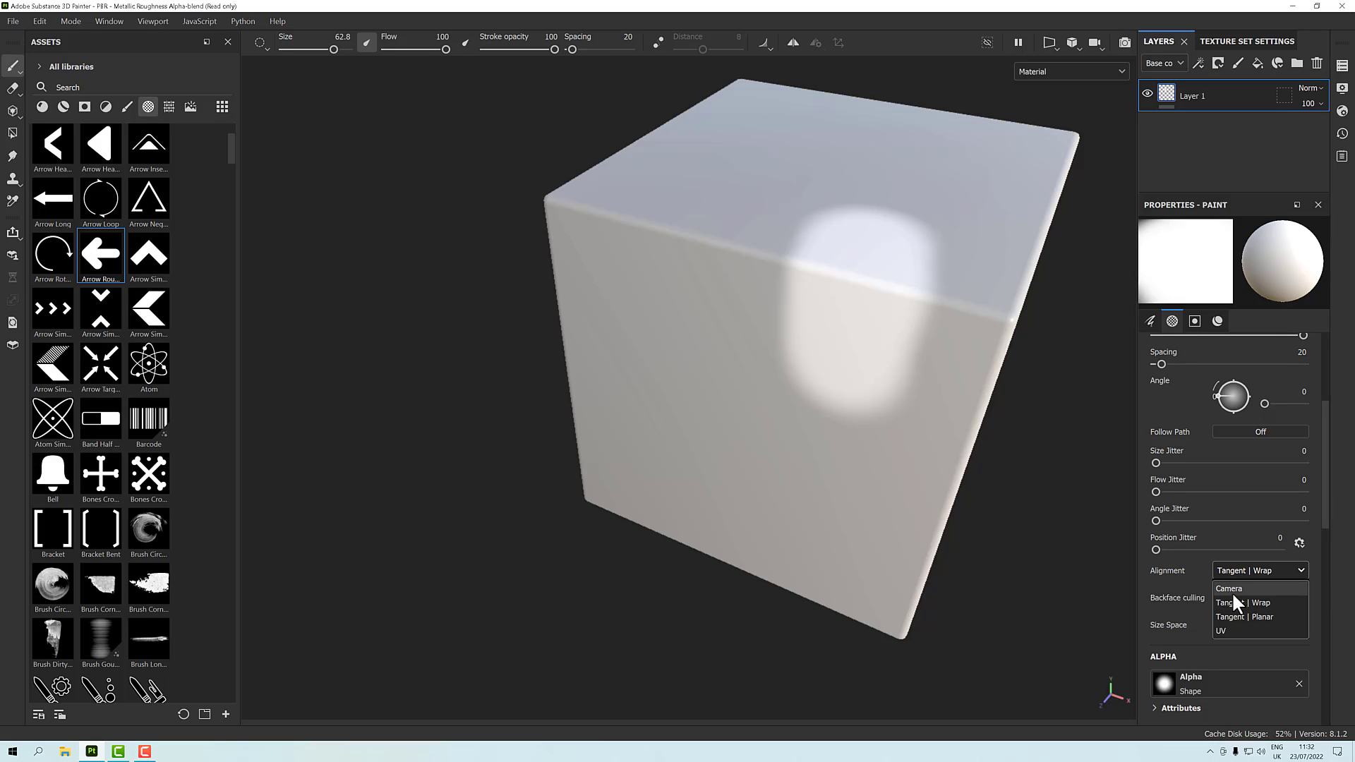
{"action": "left_click", "coordinate": [1234, 588]}
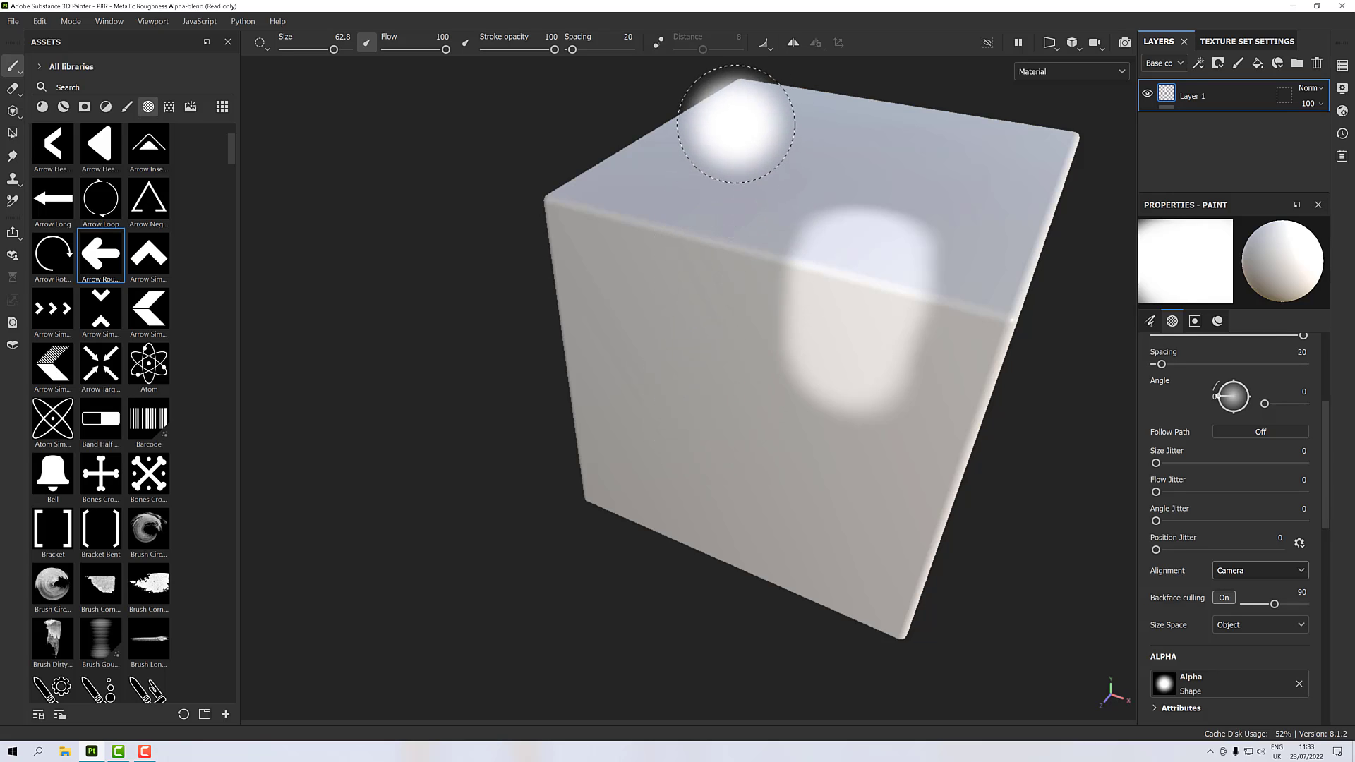
{"action": "mouse_move", "coordinate": [735, 124]}
{"action": "left_mouse_down"}
{"action": "mouse_move", "coordinate": [727, 182]}
{"action": "mouse_move", "coordinate": [741, 227]}
{"action": "mouse_move", "coordinate": [717, 315]}
{"action": "mouse_move", "coordinate": [710, 504]}
{"action": "mouse_move", "coordinate": [731, 291]}
{"action": "left_mouse_up"}
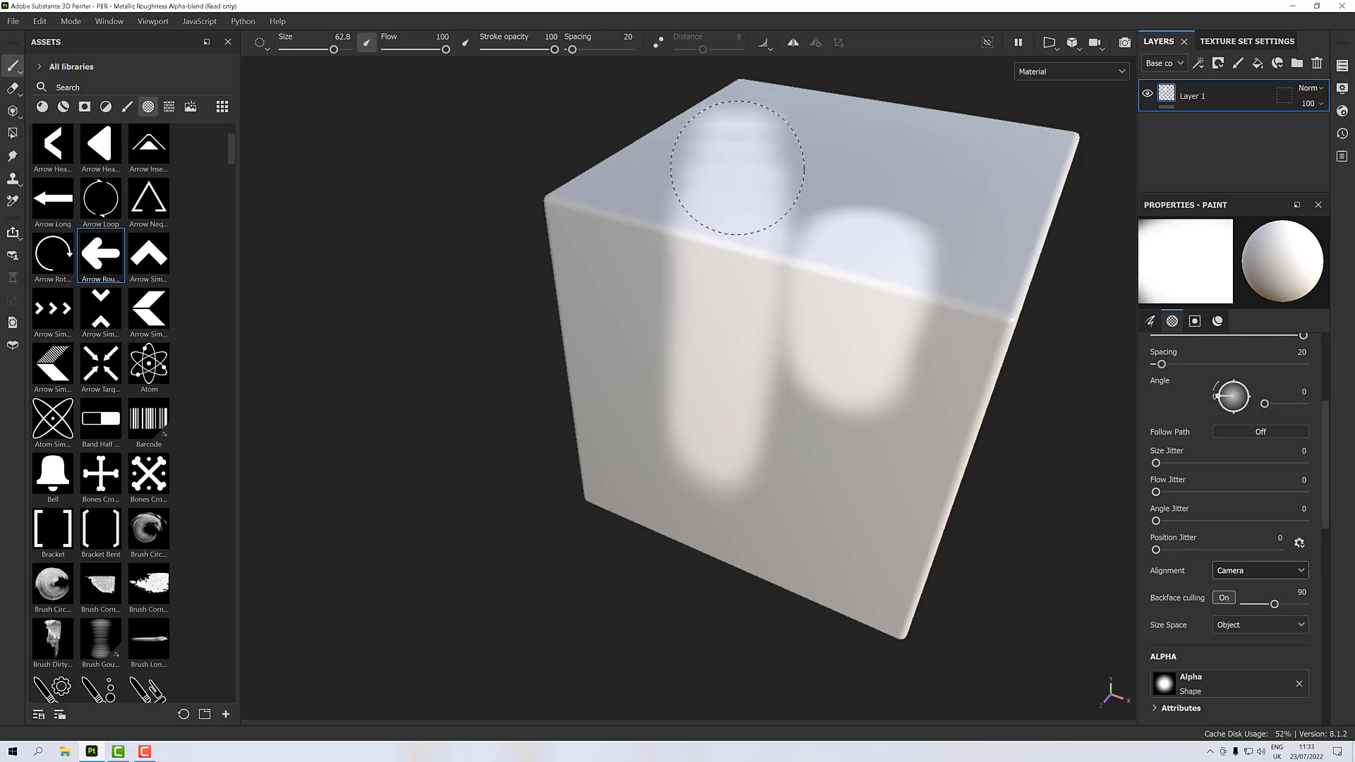
{"action": "mouse_move", "coordinate": [731, 269]}
{"action": "left_mouse_down"}
{"action": "mouse_move", "coordinate": [719, 435]}
{"action": "mouse_move", "coordinate": [717, 212]}
{"action": "left_mouse_up"}
{"action": "left_click_drag", "start_coordinate": [778, 325], "coordinate": [952, 357], "text": "alt"}
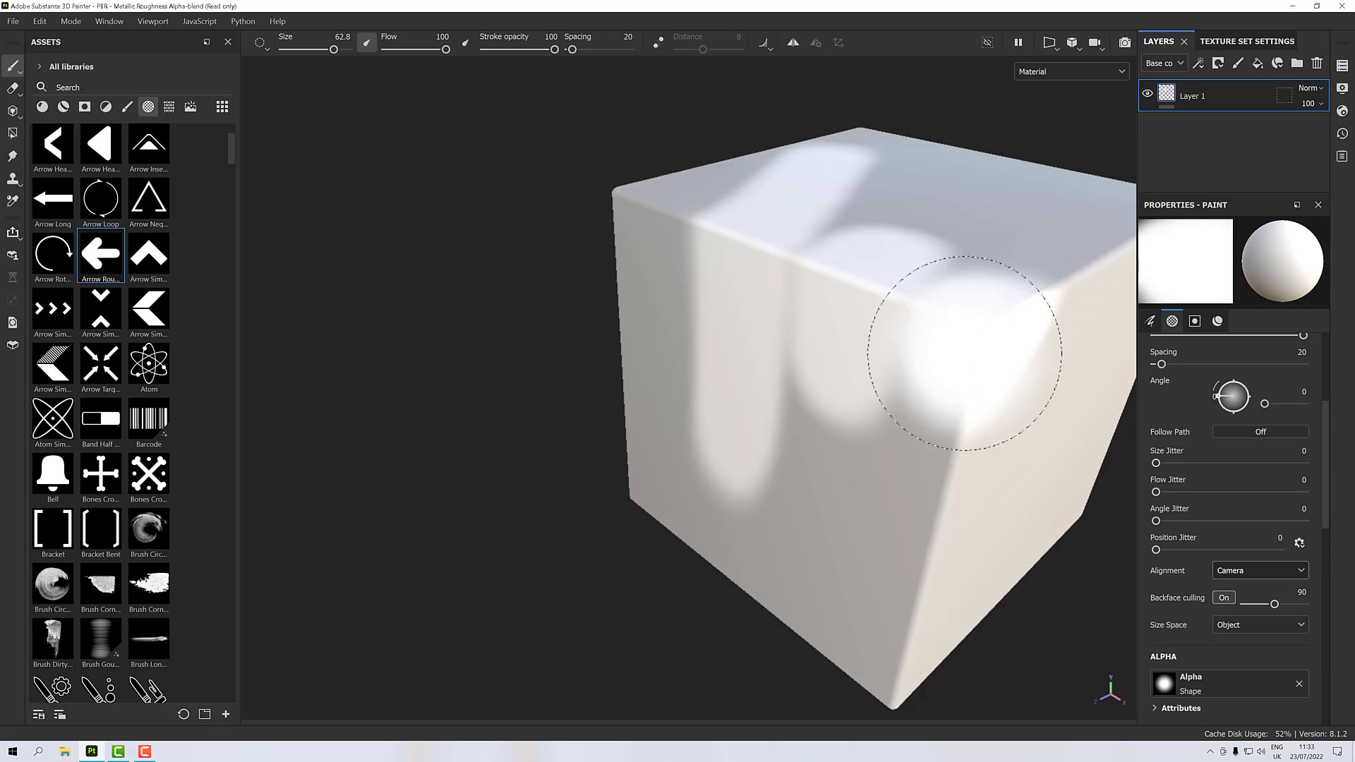
{"action": "left_click_drag", "start_coordinate": [990, 429], "coordinate": [960, 423], "text": "alt"}
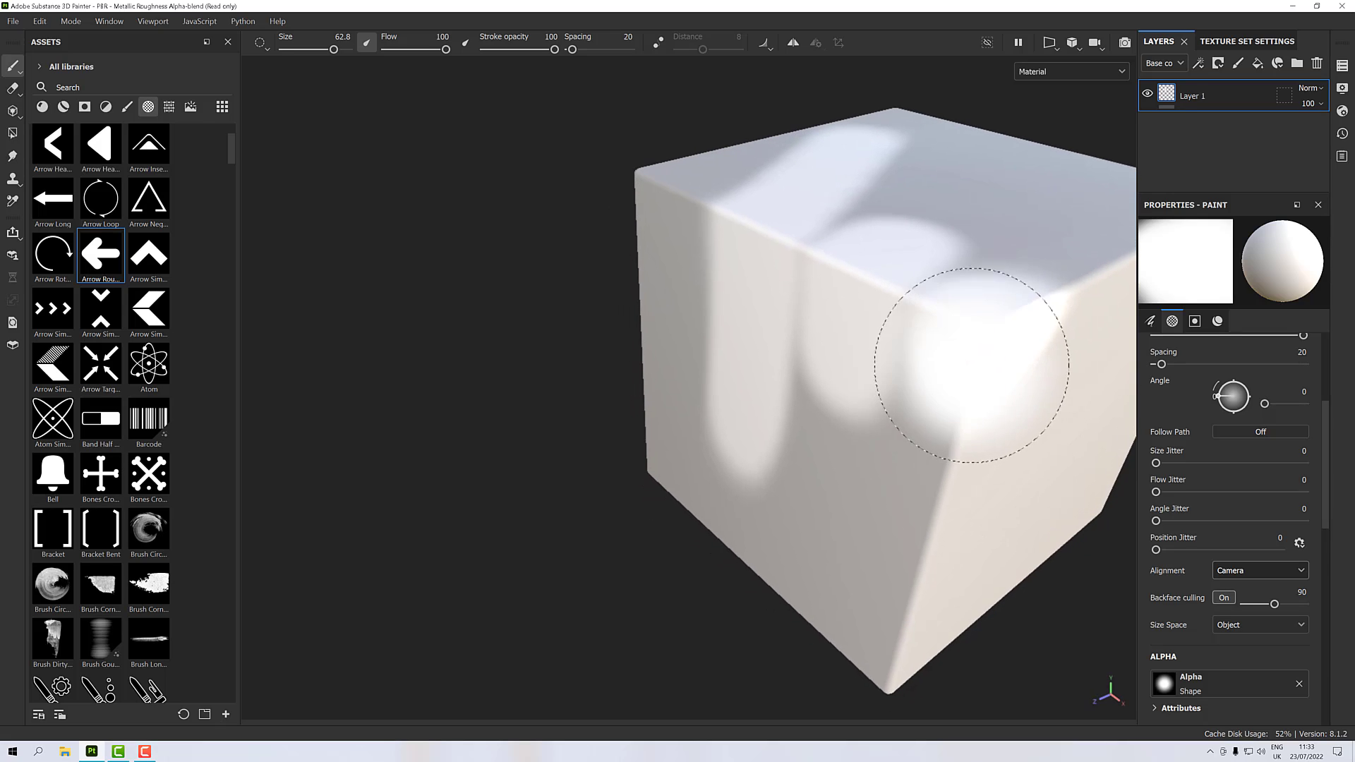
Step: Set the brush alignment to Tangent | Planar and paint a stroke from the top face over onto the adjacent side
{"action": "left_click", "coordinate": [1235, 572]}
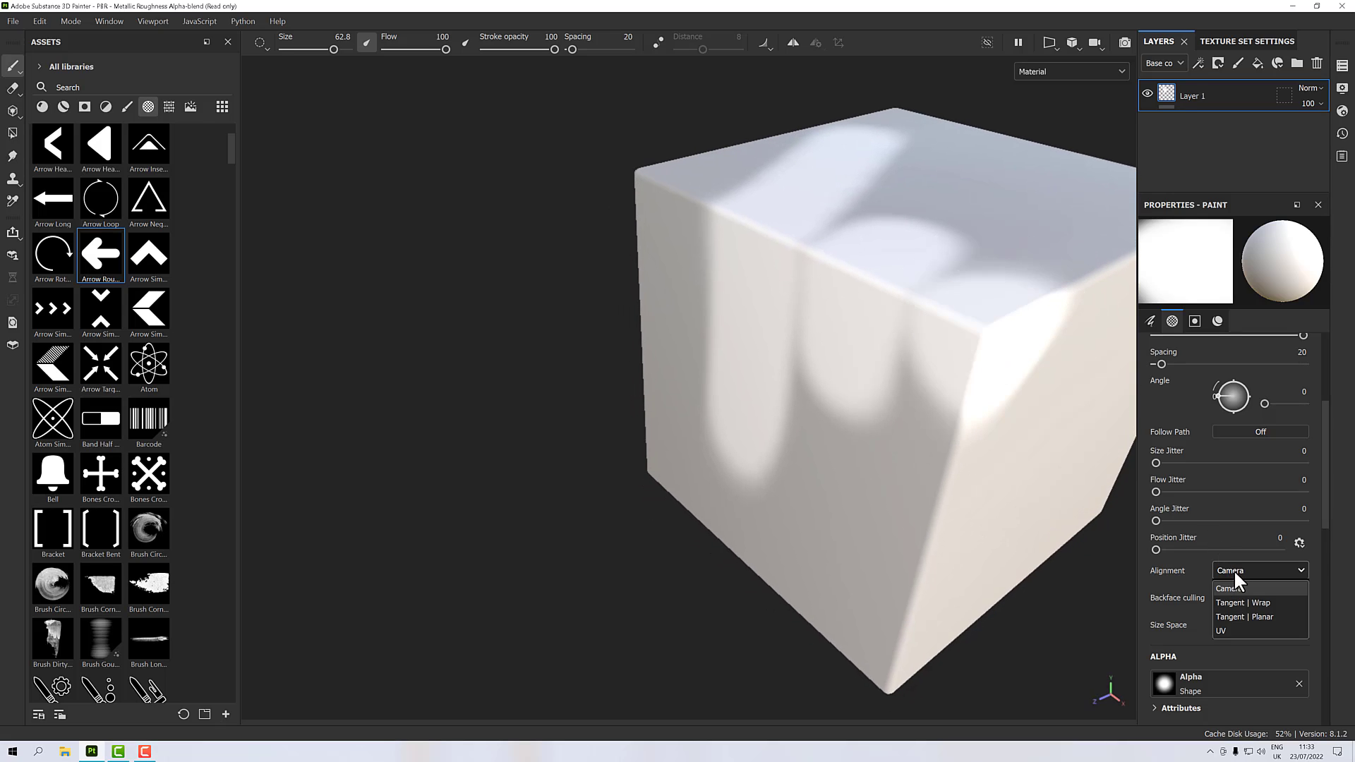
{"action": "left_click", "coordinate": [1242, 613]}
{"action": "mouse_move", "coordinate": [871, 447]}
{"action": "left_mouse_down", "text": "alt"}
{"action": "mouse_move", "coordinate": [933, 456]}
{"action": "mouse_move", "coordinate": [802, 438]}
{"action": "left_mouse_up", "text": "alt"}
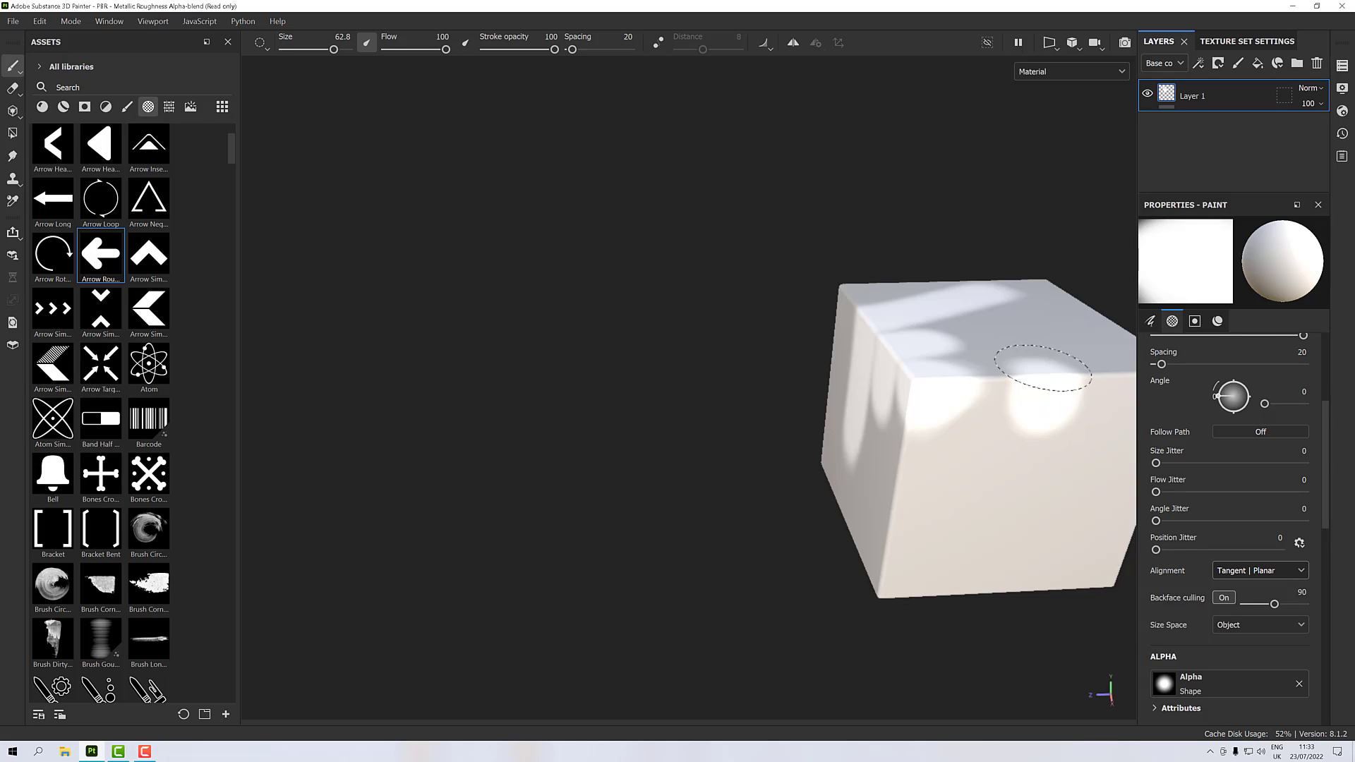
{"action": "left_click_drag", "start_coordinate": [1046, 367], "coordinate": [1049, 412], "text": "alt"}
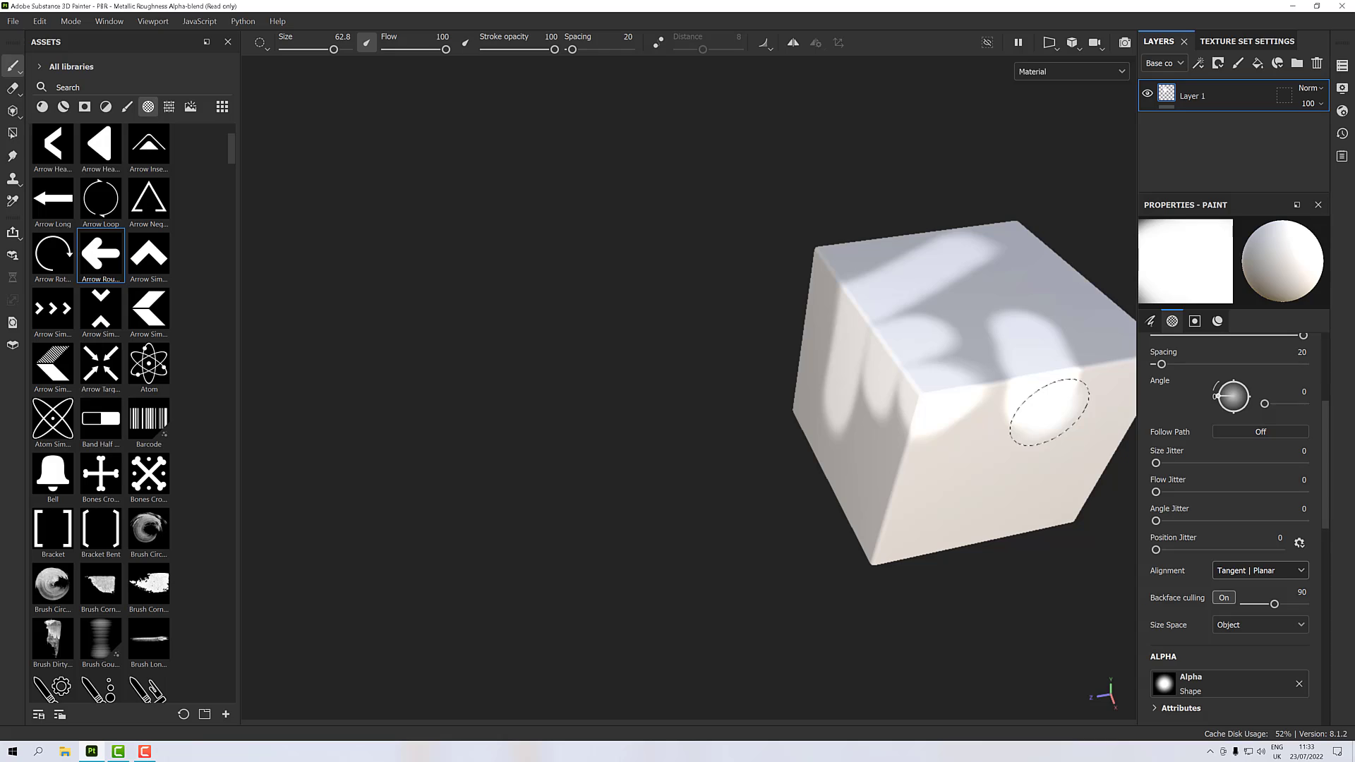
Step: Undo all the test strokes on the cube
{"action": "key", "text": "ctrl+z"}
{"action": "key", "text": "ctrl+z"}
{"action": "key", "text": "ctrl+z"}
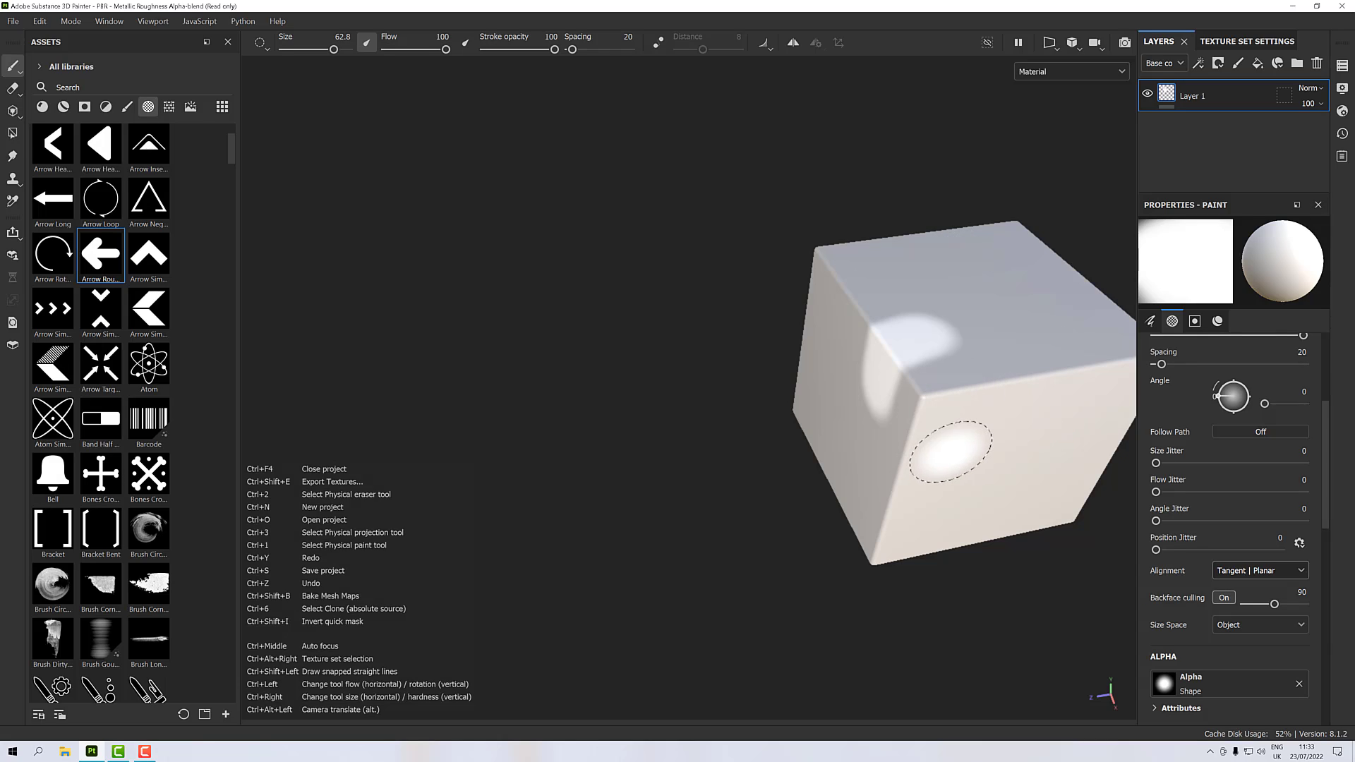
{"action": "key", "text": "ctrl+z"}
Step: Set the brush alignment to UV and paint two overlapping strokes across the cube's top edge
{"action": "left_click", "coordinate": [1236, 571]}
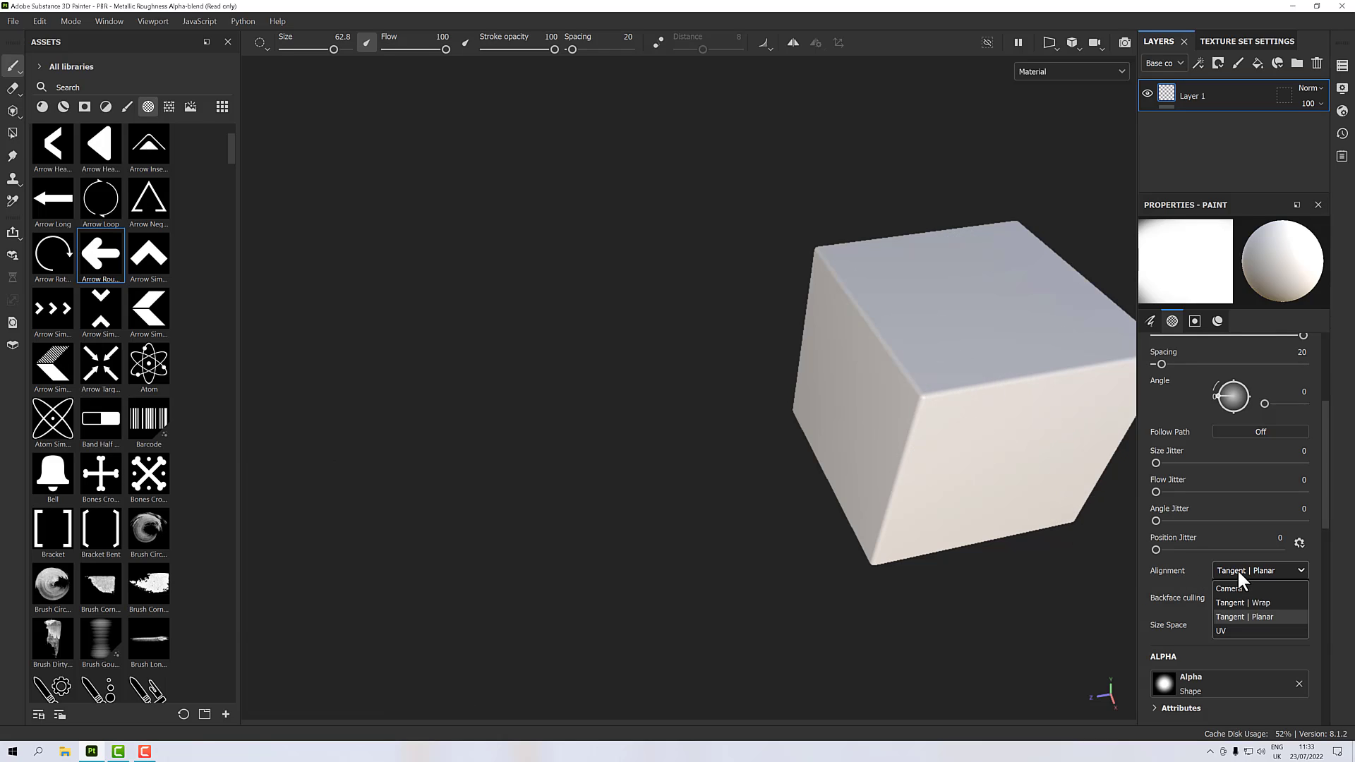
{"action": "left_click", "coordinate": [1230, 624]}
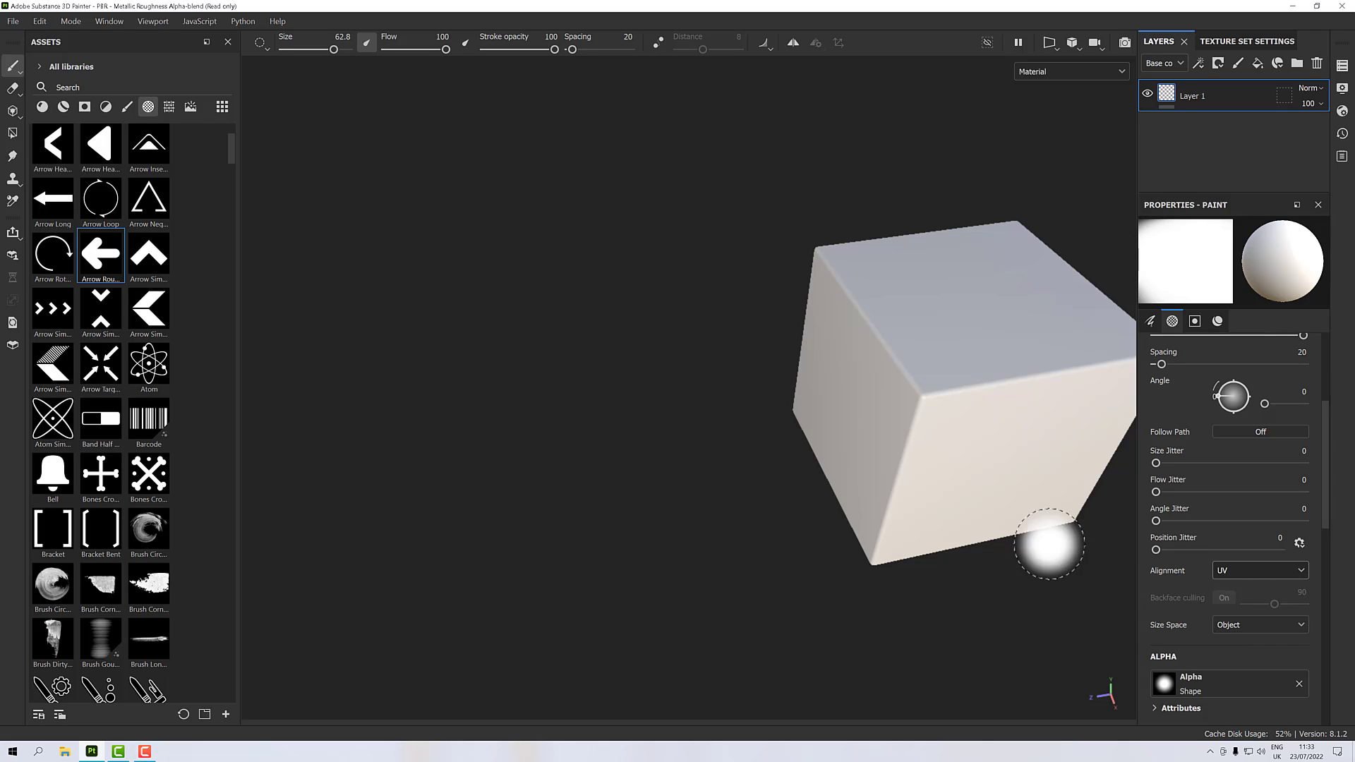
{"action": "mouse_move", "coordinate": [984, 386]}
{"action": "left_mouse_down"}
{"action": "mouse_move", "coordinate": [967, 328]}
{"action": "mouse_move", "coordinate": [983, 417]}
{"action": "left_mouse_up"}
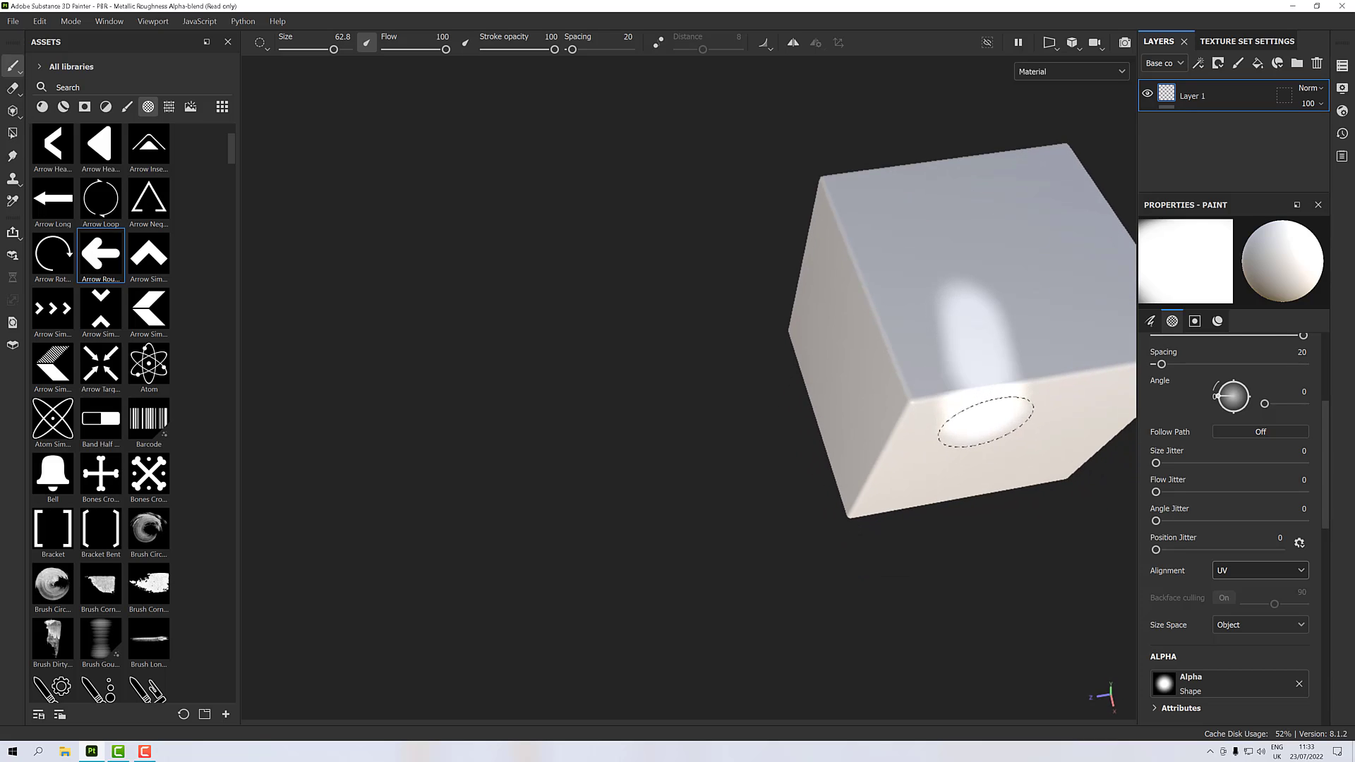
{"action": "left_click_drag", "start_coordinate": [959, 316], "coordinate": [976, 361]}
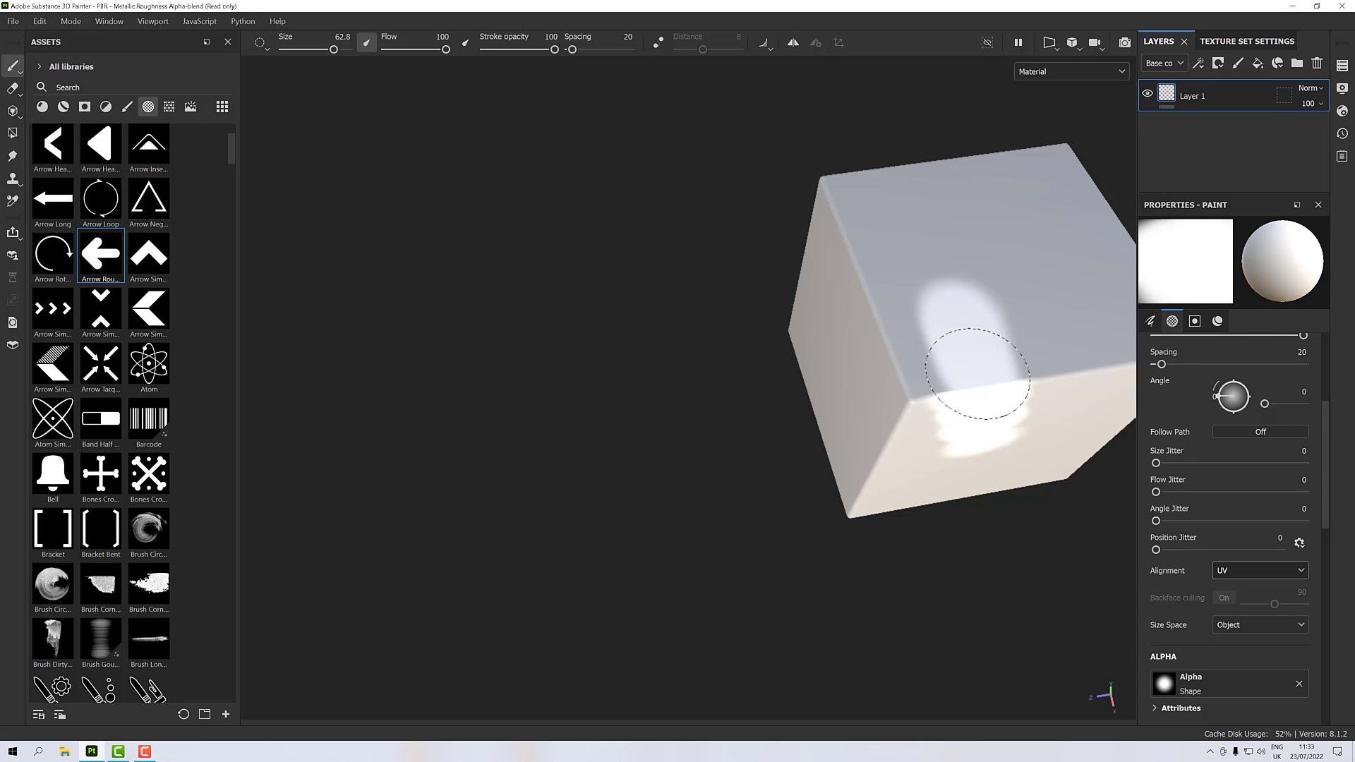
{"action": "mouse_move", "coordinate": [988, 427]}
{"action": "left_mouse_down", "text": "alt"}
{"action": "mouse_move", "coordinate": [952, 327]}
{"action": "mouse_move", "coordinate": [917, 351]}
{"action": "mouse_move", "coordinate": [971, 393]}
{"action": "mouse_move", "coordinate": [1002, 383]}
{"action": "left_mouse_up", "text": "alt"}
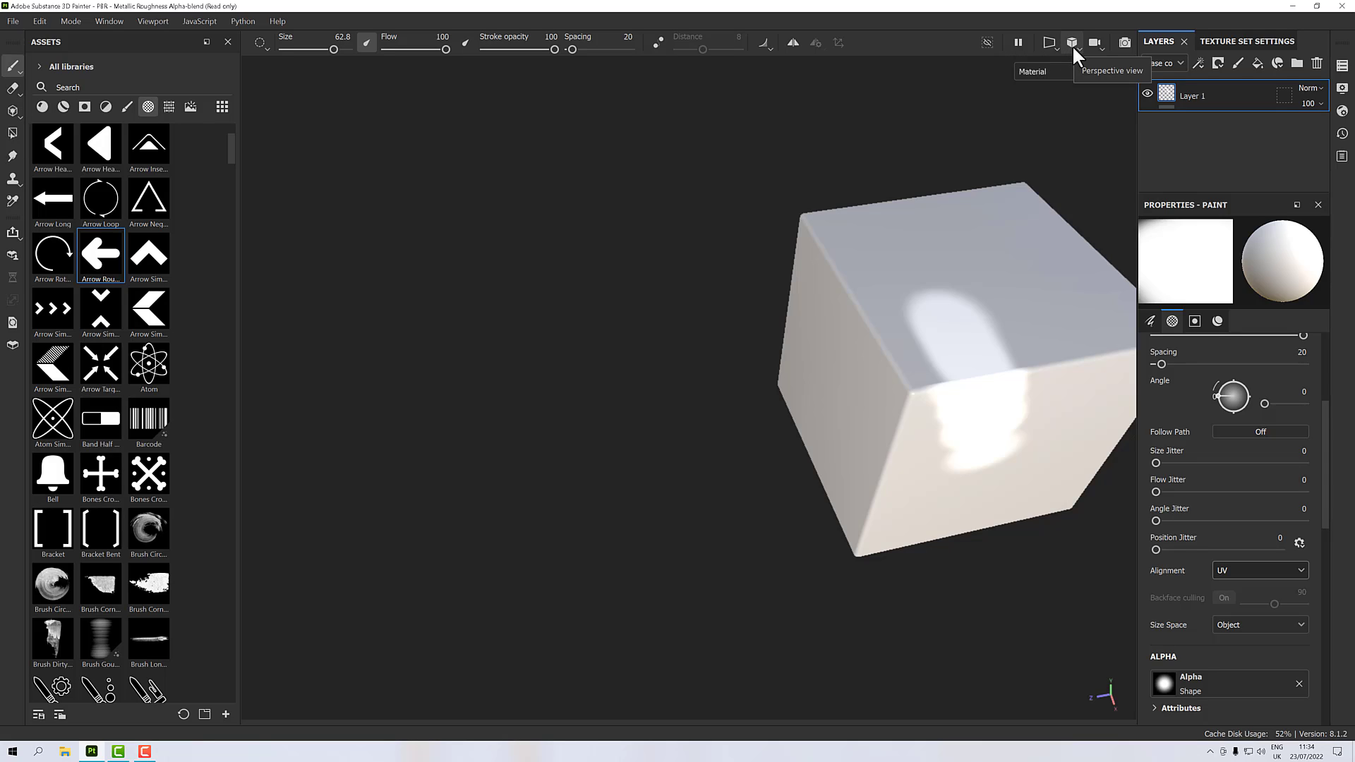
Step: Switch the viewport to the split 3D/2D layout and frame the mesh and its UV map
{"action": "left_click", "coordinate": [1052, 42]}
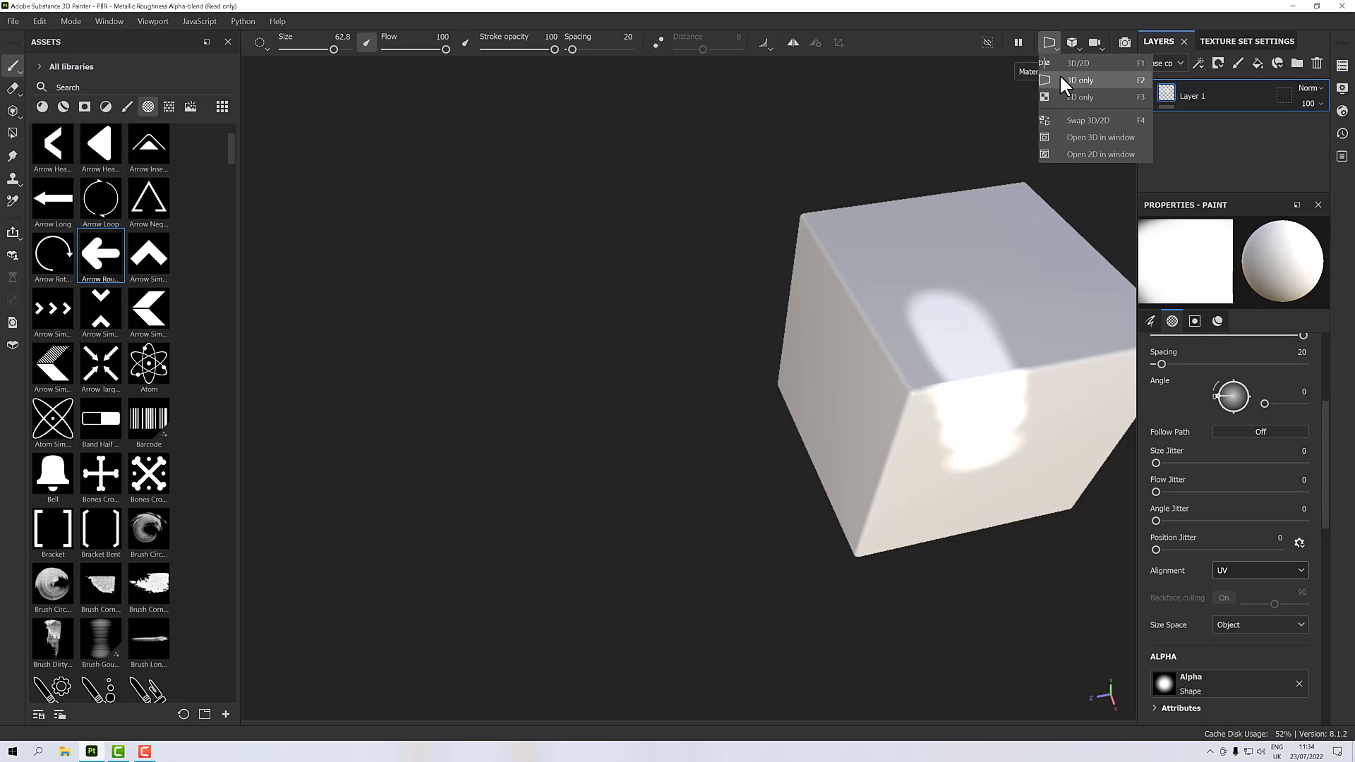
{"action": "left_click", "coordinate": [1075, 63]}
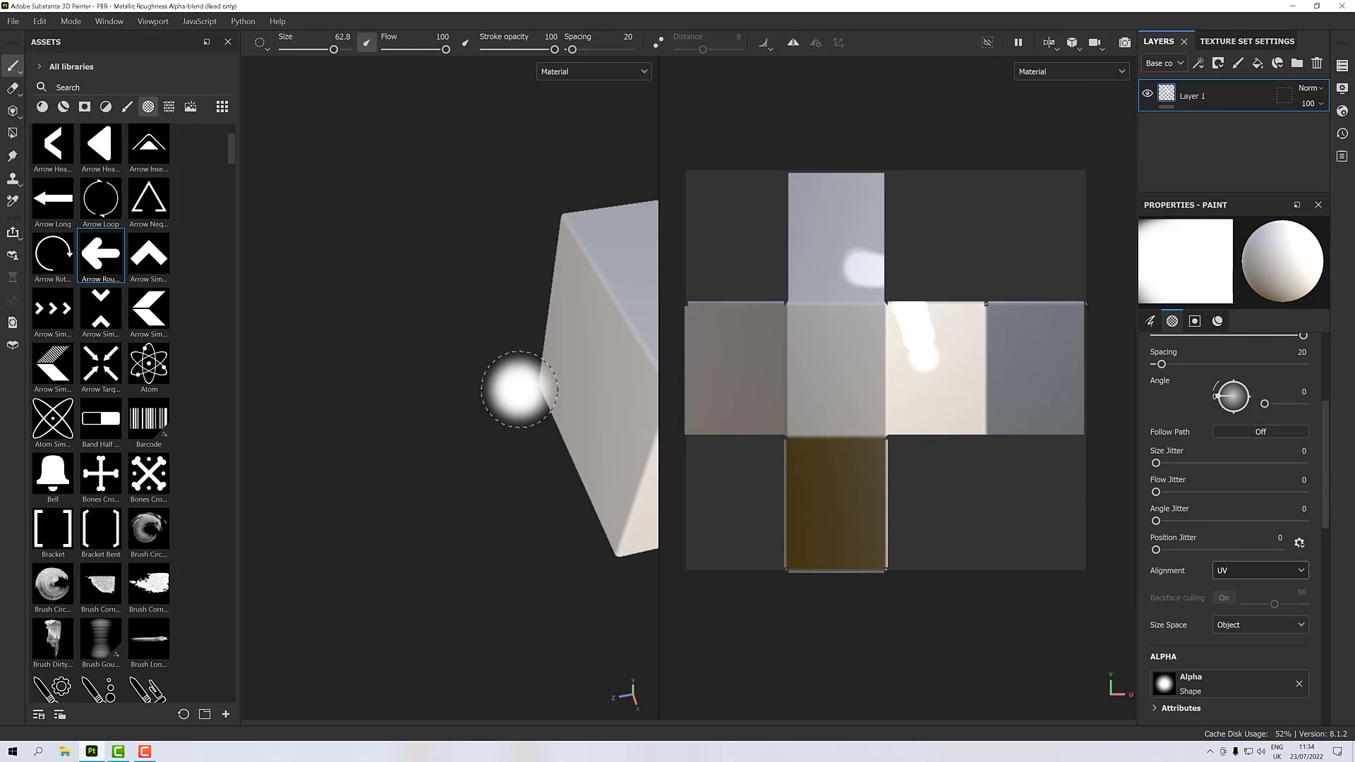
{"action": "key", "text": "f"}
{"action": "key", "text": "f"}
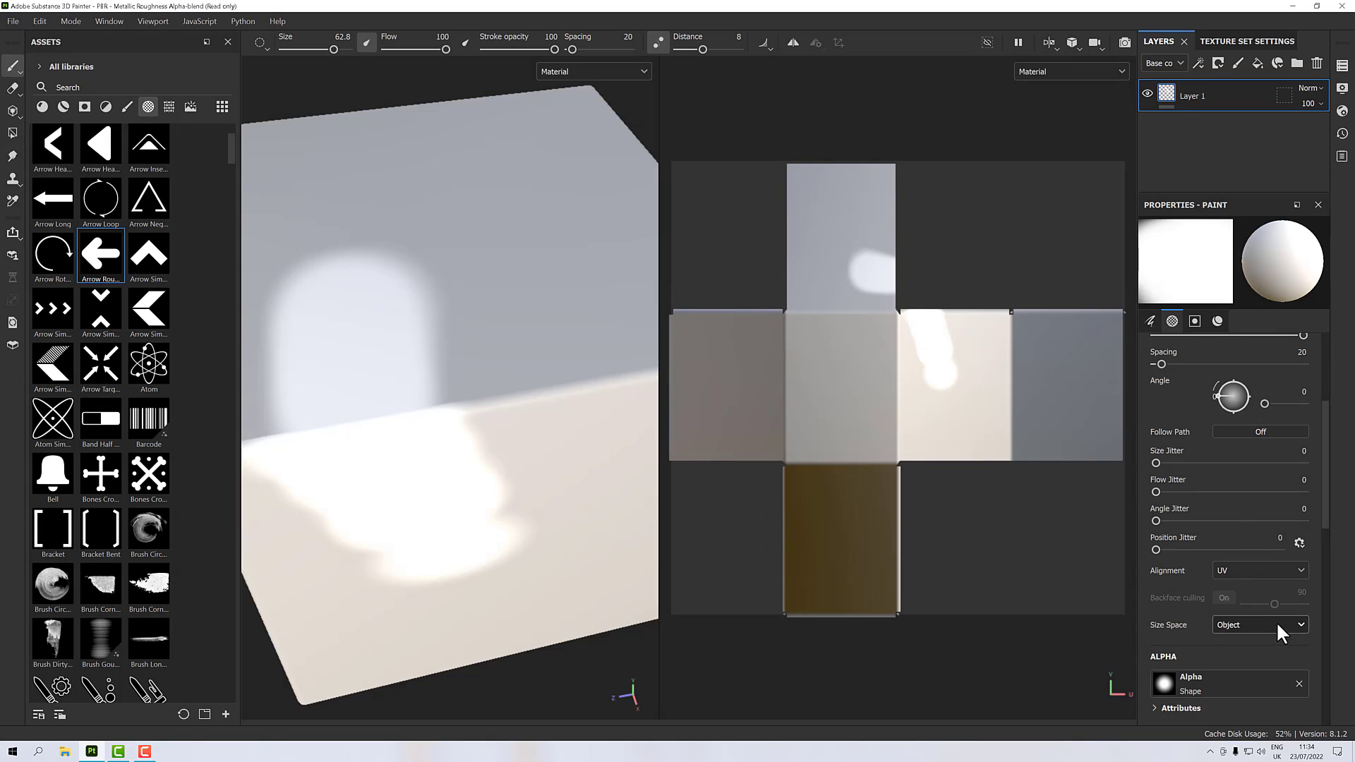
Step: Set the brush alignment to Tangent | Wrap and paint strokes across a seam in the UV map and the cube's top edge
{"action": "left_click", "coordinate": [1239, 570]}
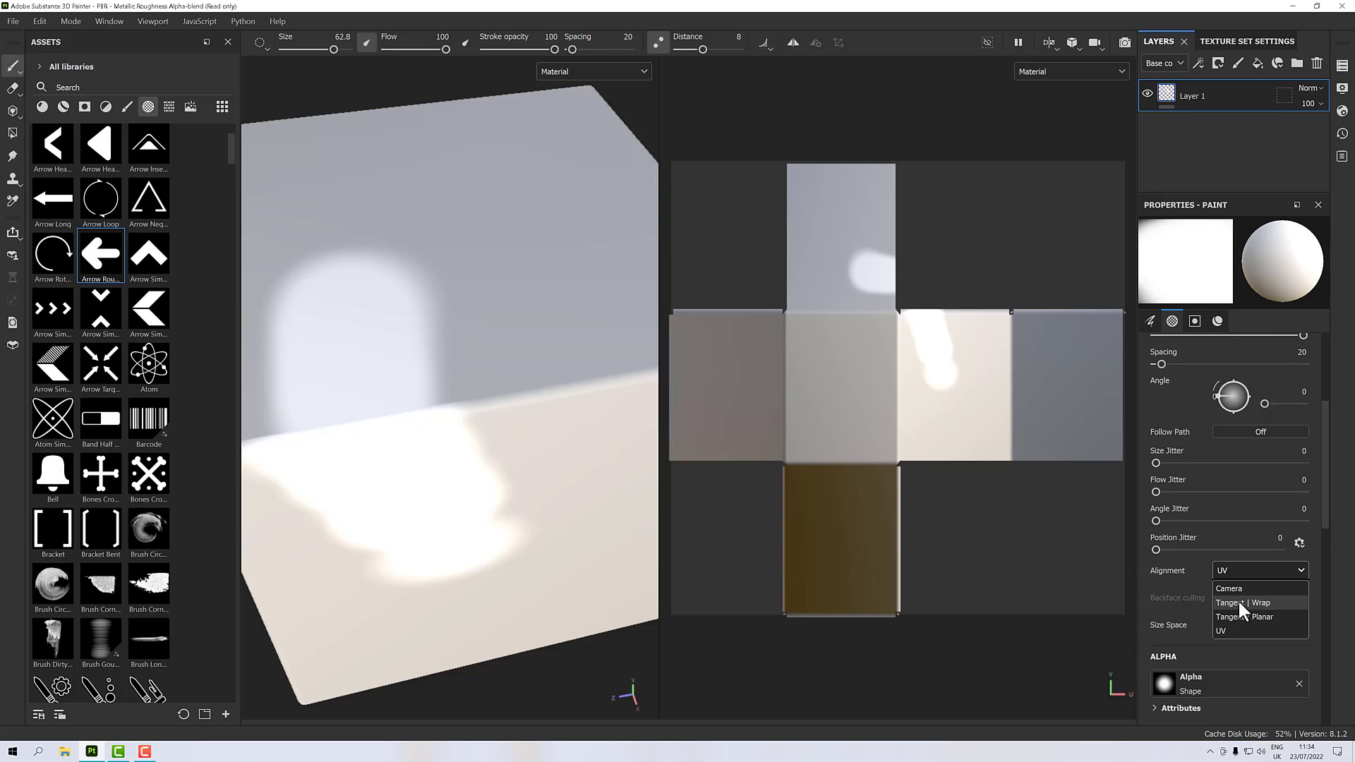
{"action": "left_click", "coordinate": [1238, 599]}
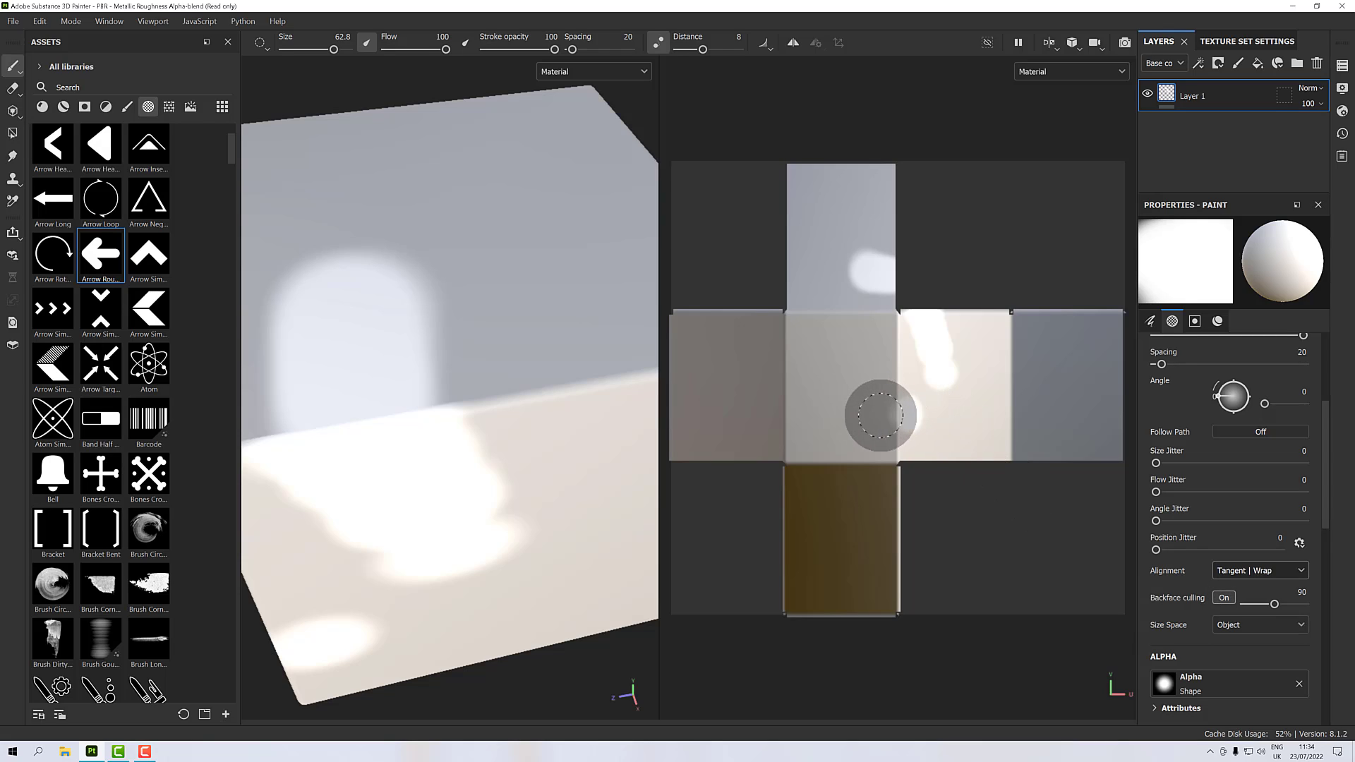
{"action": "left_click_drag", "start_coordinate": [918, 417], "coordinate": [874, 418]}
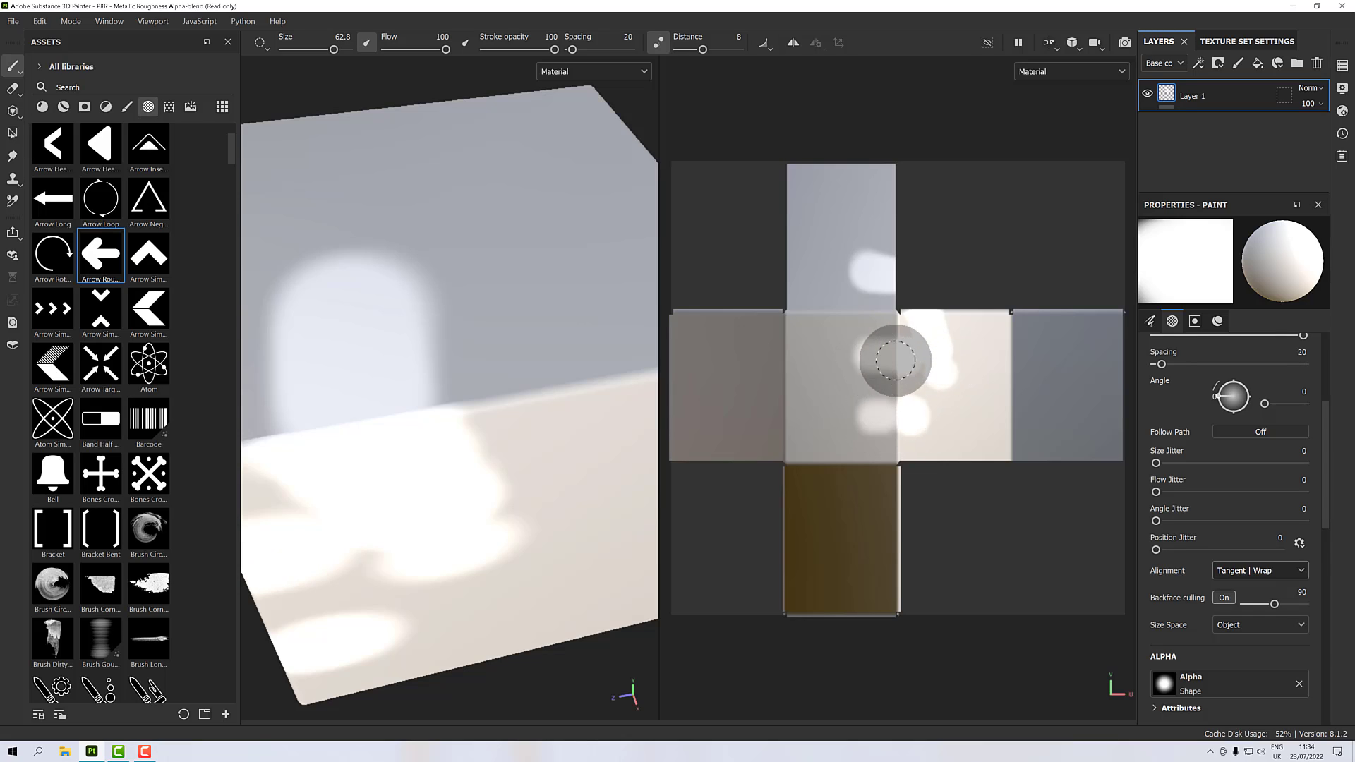
{"action": "mouse_move", "coordinate": [596, 458]}
{"action": "left_mouse_down", "text": "alt"}
{"action": "mouse_move", "coordinate": [538, 402]}
{"action": "mouse_move", "coordinate": [438, 375]}
{"action": "mouse_move", "coordinate": [357, 405]}
{"action": "mouse_move", "coordinate": [374, 482]}
{"action": "left_mouse_up", "text": "alt"}
{"action": "mouse_move", "coordinate": [530, 364]}
{"action": "left_mouse_down"}
{"action": "mouse_move", "coordinate": [490, 290]}
{"action": "mouse_move", "coordinate": [516, 358]}
{"action": "left_mouse_up"}
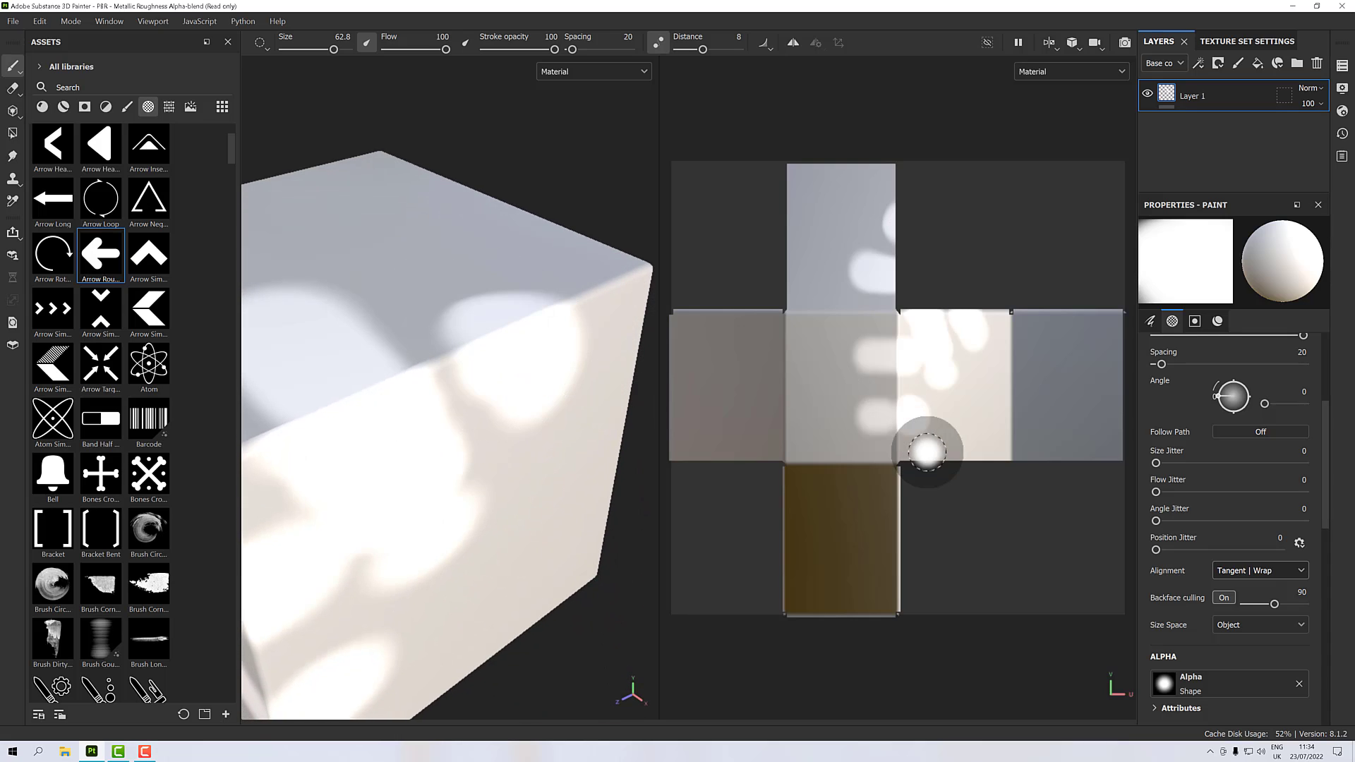
Step: Set the brush alignment to UV and paint one vertical and one horizontal stroke across seams of the unwrapped faces
{"action": "left_click", "coordinate": [1242, 572]}
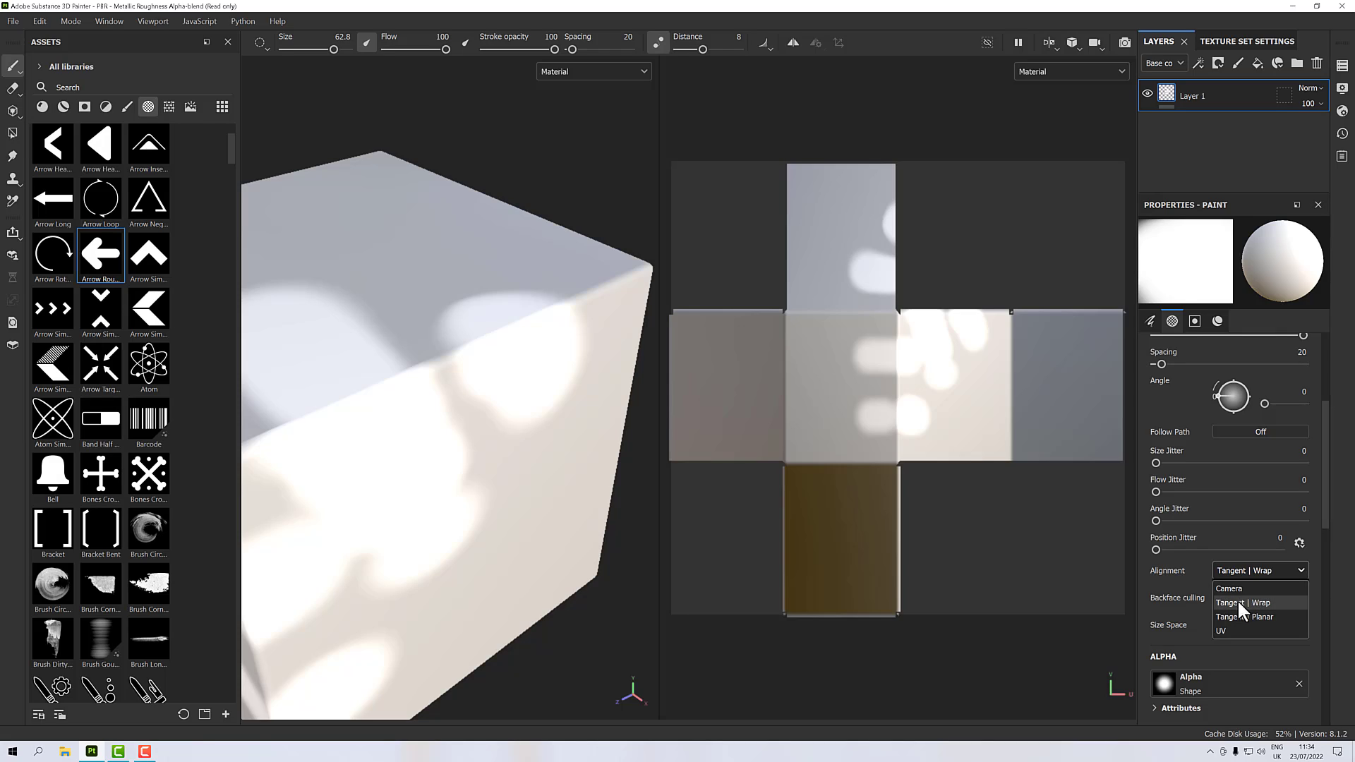
{"action": "left_click", "coordinate": [1234, 625]}
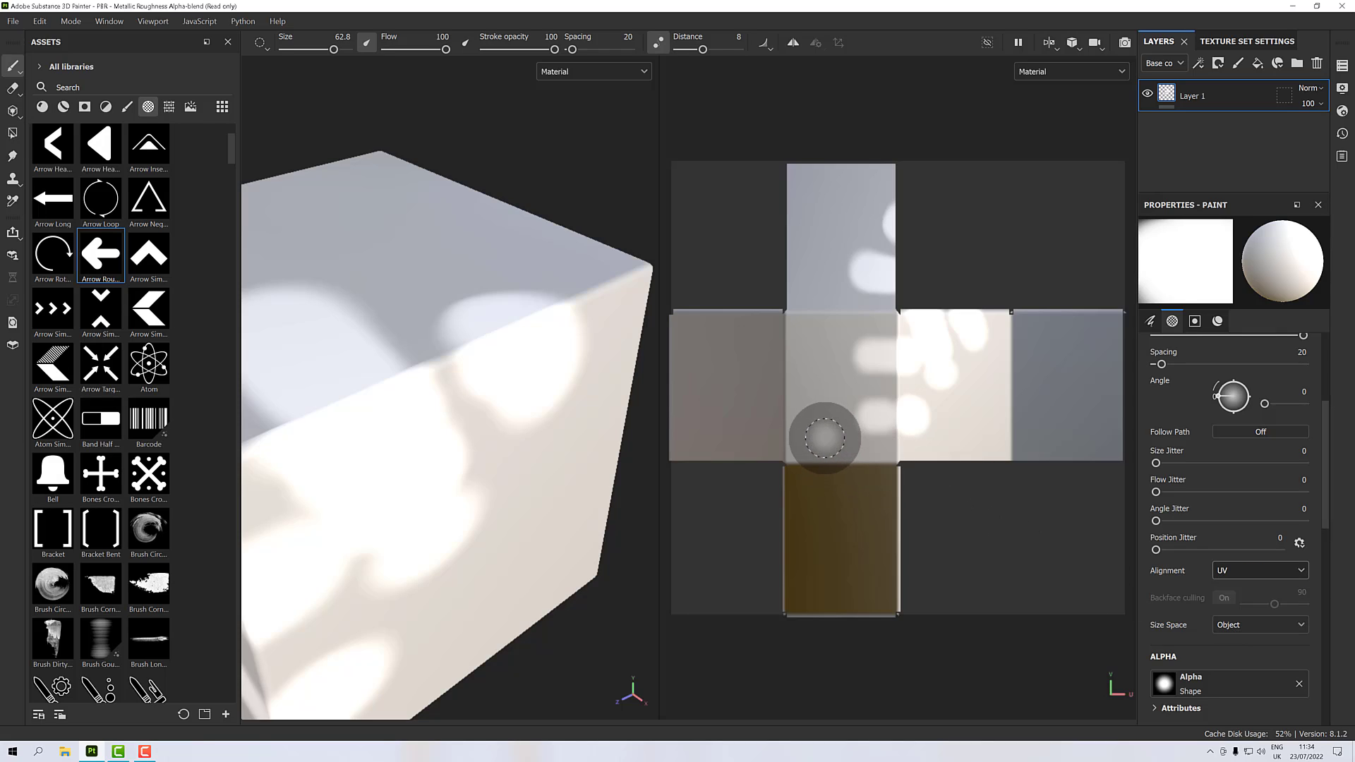
{"action": "left_click_drag", "start_coordinate": [823, 426], "coordinate": [830, 513]}
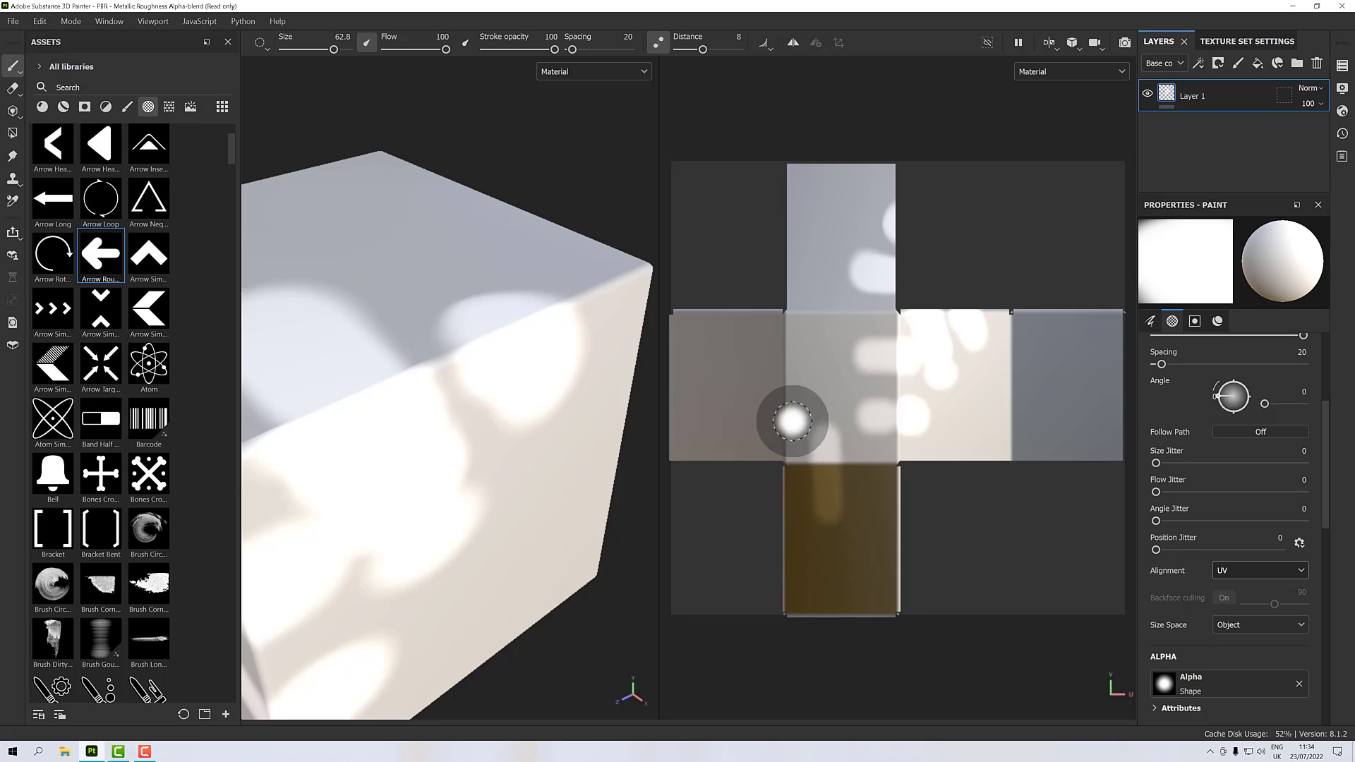
{"action": "left_click_drag", "start_coordinate": [750, 378], "coordinate": [833, 372]}
{"action": "scroll", "coordinate": [385, 451], "scroll_direction": "down", "scroll_amount": 3}
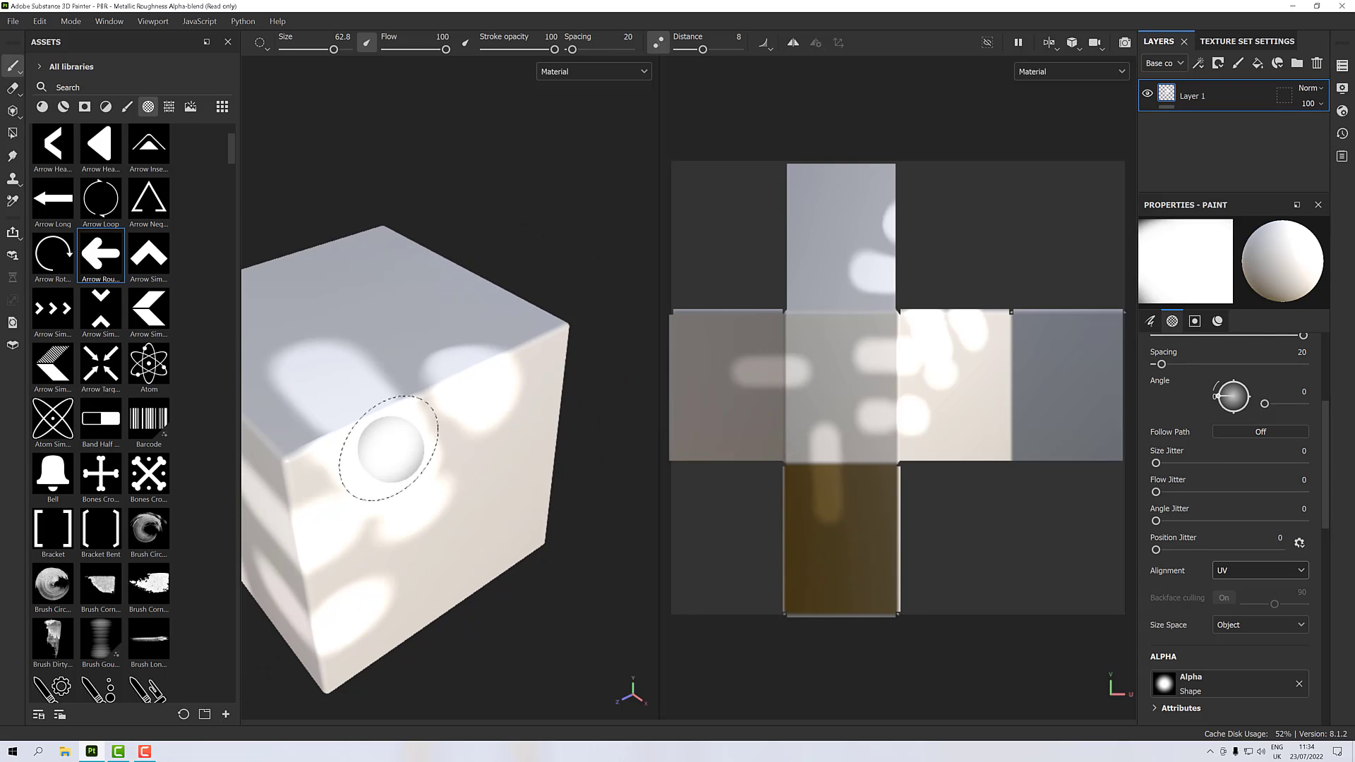
Step: Paint a dab over the edge between the cube's top and front faces, and inspect the strokes around the cube
{"action": "mouse_move", "coordinate": [389, 448]}
{"action": "left_mouse_down", "text": "alt"}
{"action": "mouse_move", "coordinate": [508, 403]}
{"action": "mouse_move", "coordinate": [448, 396]}
{"action": "mouse_move", "coordinate": [596, 429]}
{"action": "mouse_move", "coordinate": [379, 423]}
{"action": "left_mouse_up", "text": "alt"}
{"action": "scroll", "coordinate": [596, 429], "scroll_direction": "down", "scroll_amount": 5}
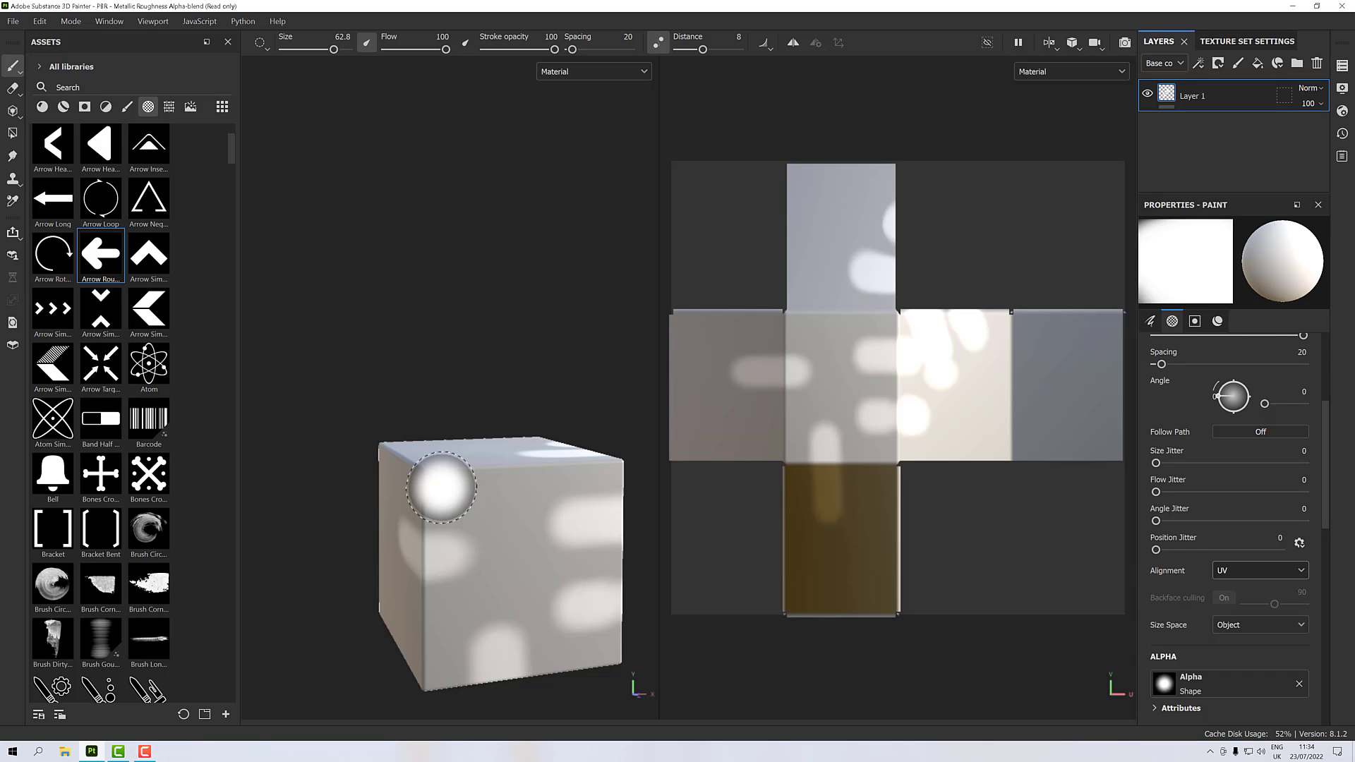
{"action": "scroll", "coordinate": [444, 484], "scroll_direction": "up", "scroll_amount": 4}
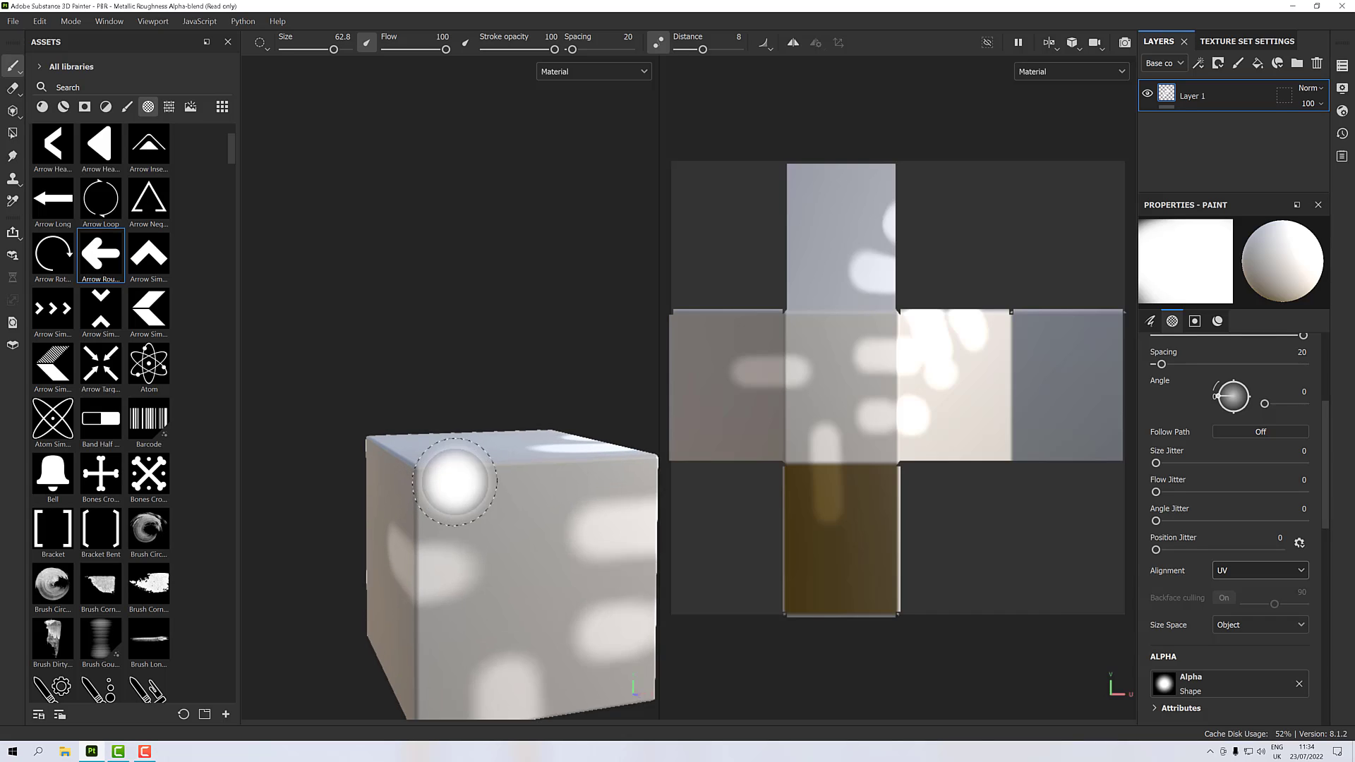
{"action": "left_click", "coordinate": [503, 471]}
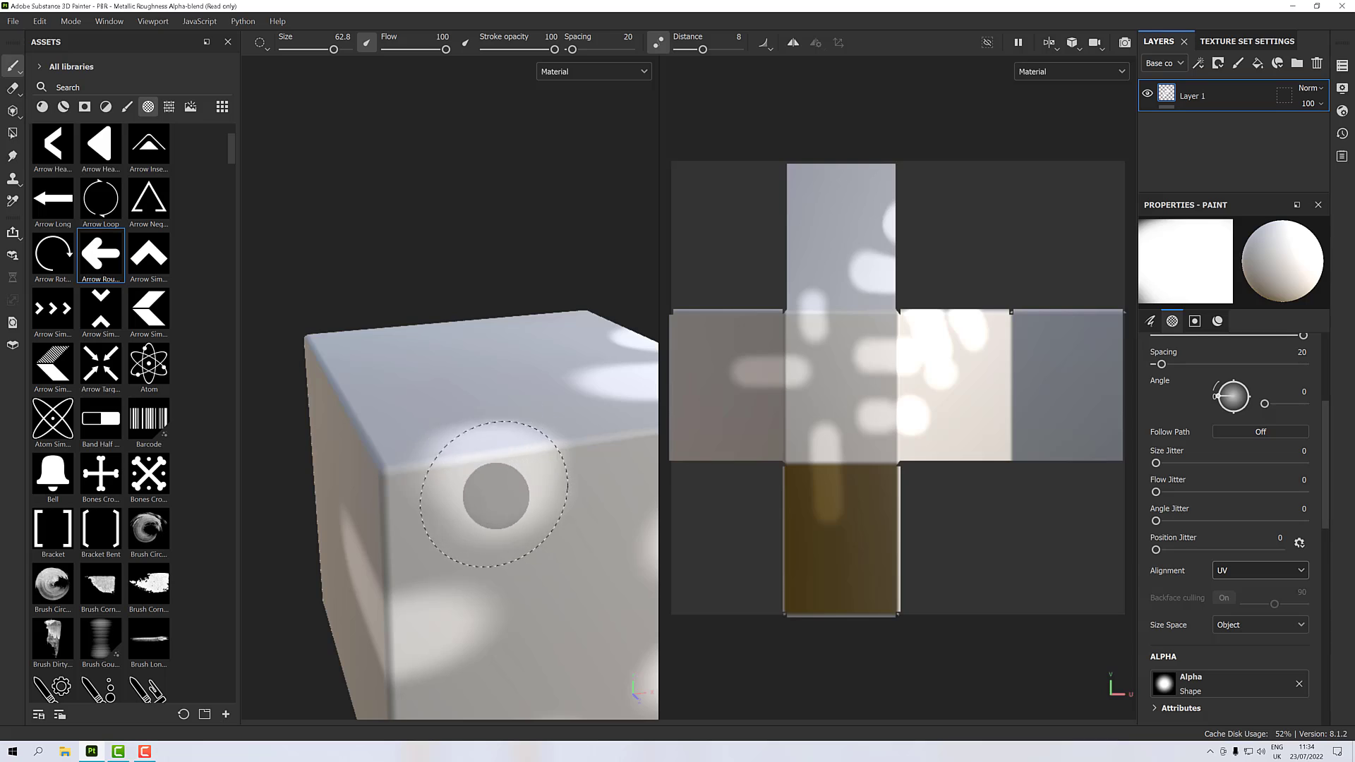
{"action": "scroll", "coordinate": [509, 446], "scroll_direction": "down", "scroll_amount": 4}
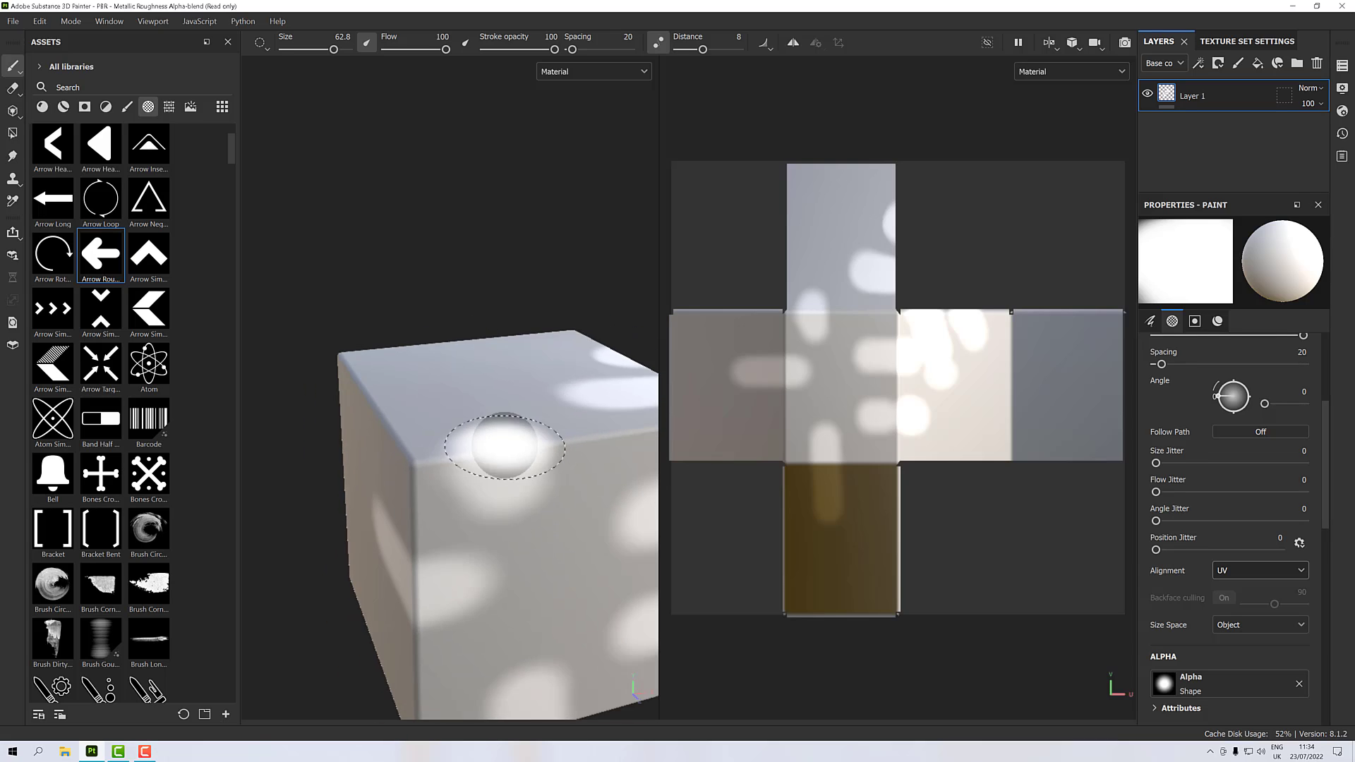
{"action": "left_click_drag", "start_coordinate": [503, 452], "coordinate": [466, 464], "text": "alt"}
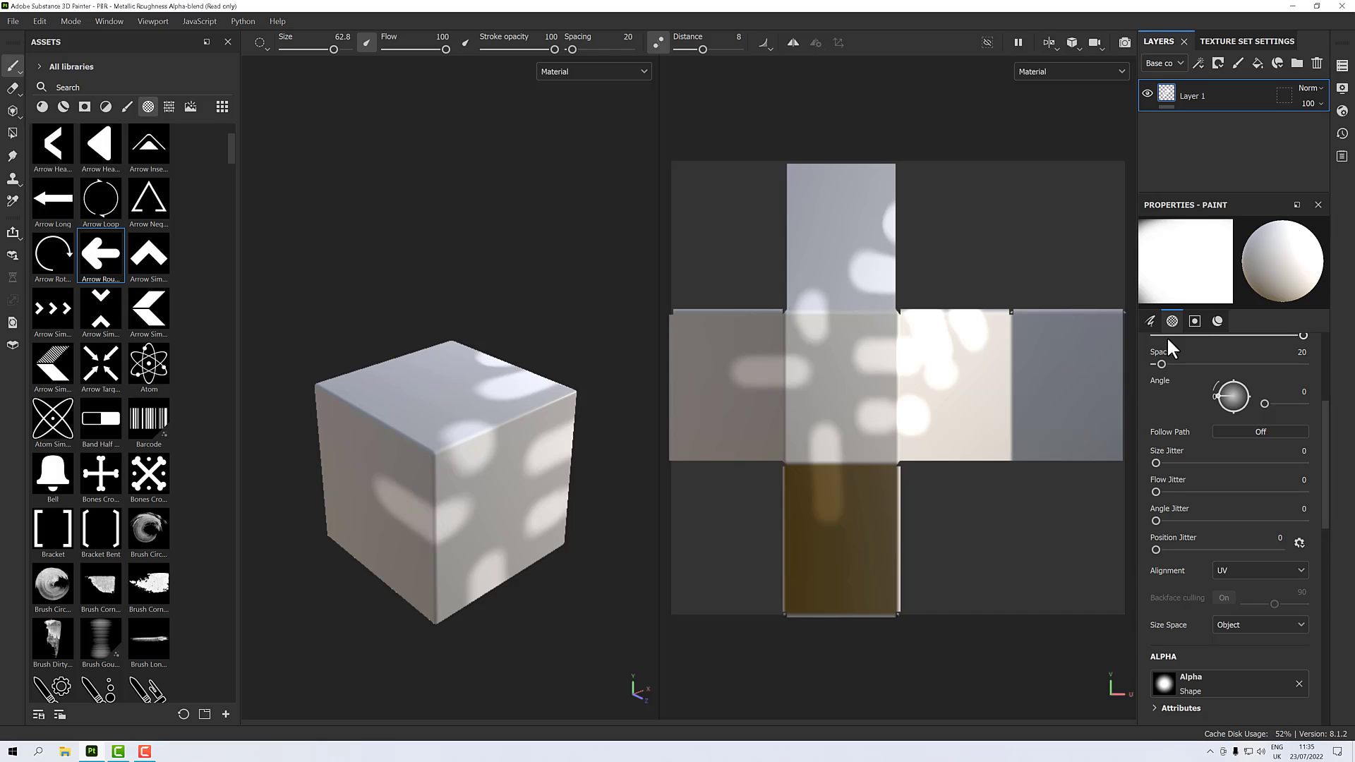
Step: Delete the painted layer and add a new empty paint layer
{"action": "left_click", "coordinate": [1319, 62]}
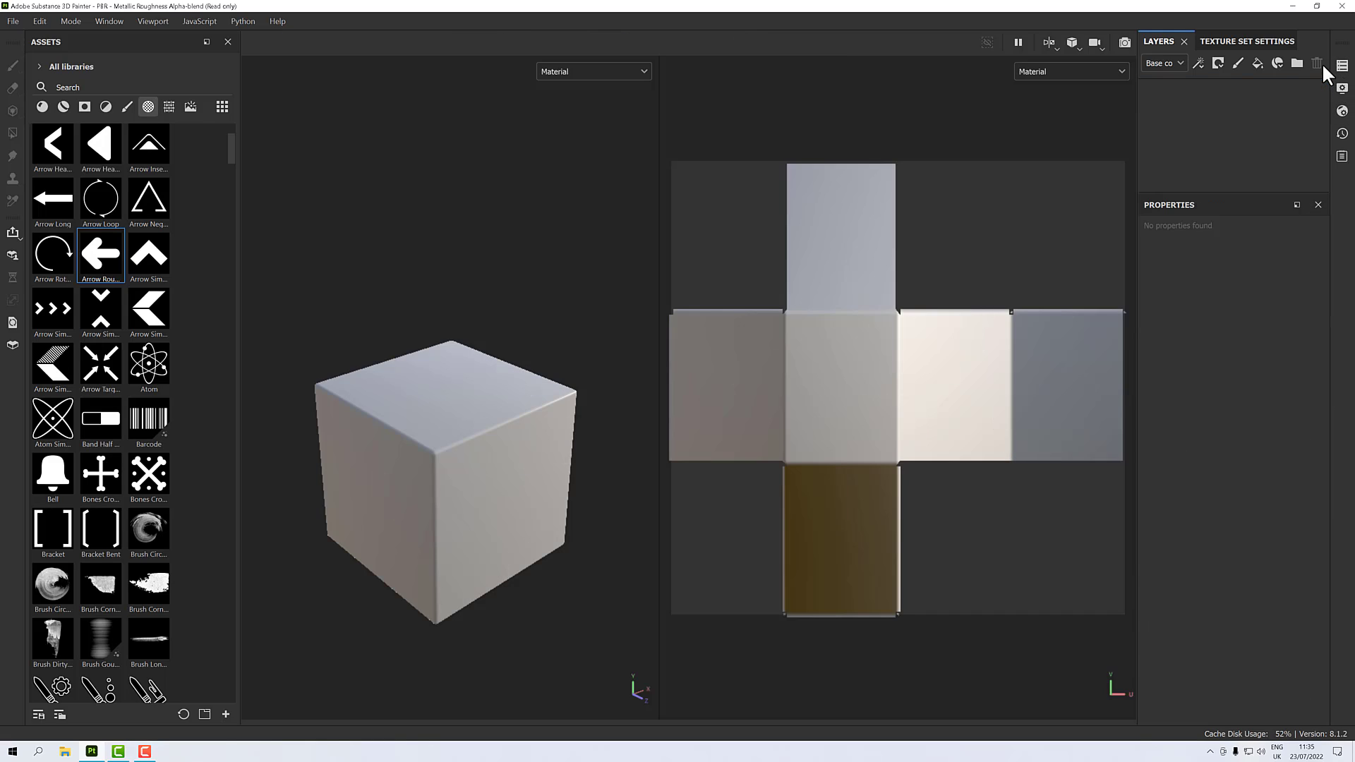
{"action": "left_click", "coordinate": [1236, 63]}
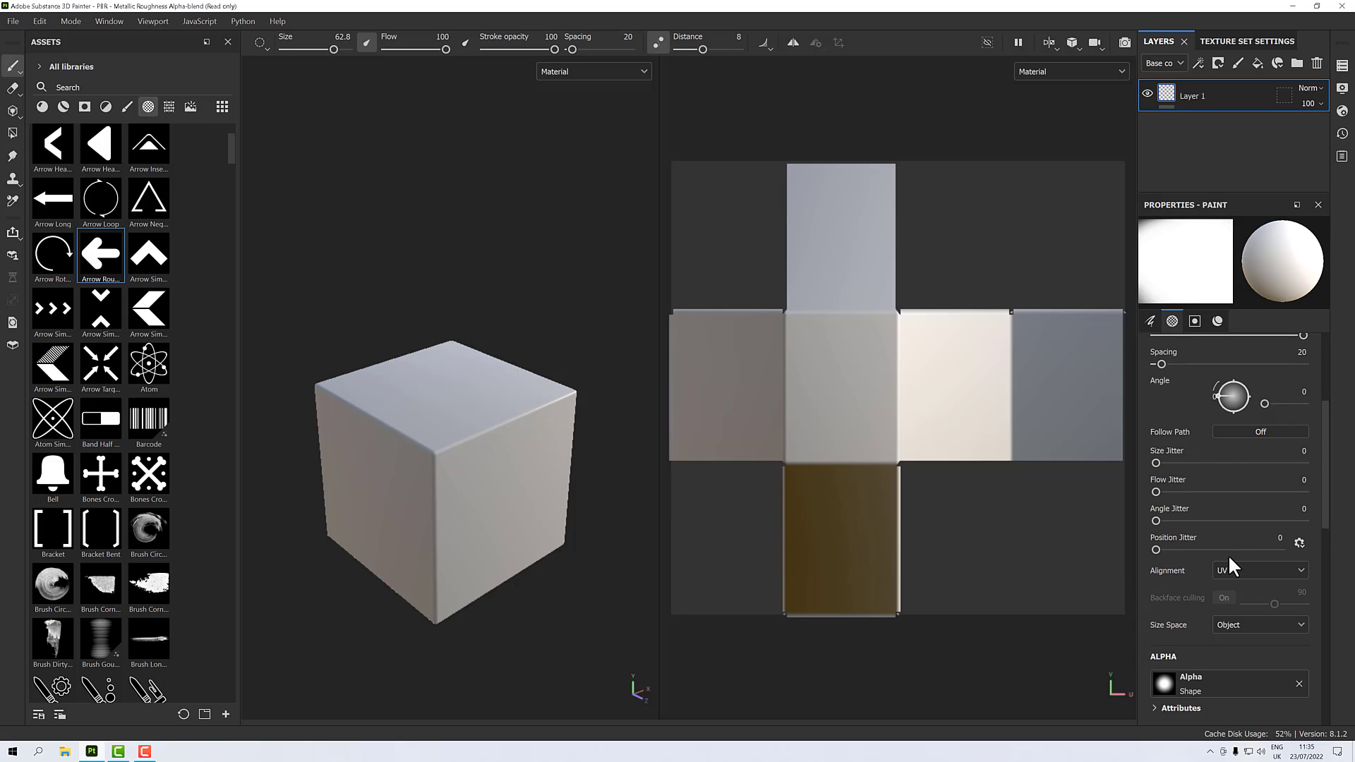
Step: Enlarge the brush to size 100 and turn off Lazy Mouse
{"action": "scroll", "coordinate": [1203, 485], "scroll_direction": "down", "scroll_amount": 1}
{"action": "scroll", "coordinate": [1203, 485], "scroll_direction": "down", "scroll_amount": 2}
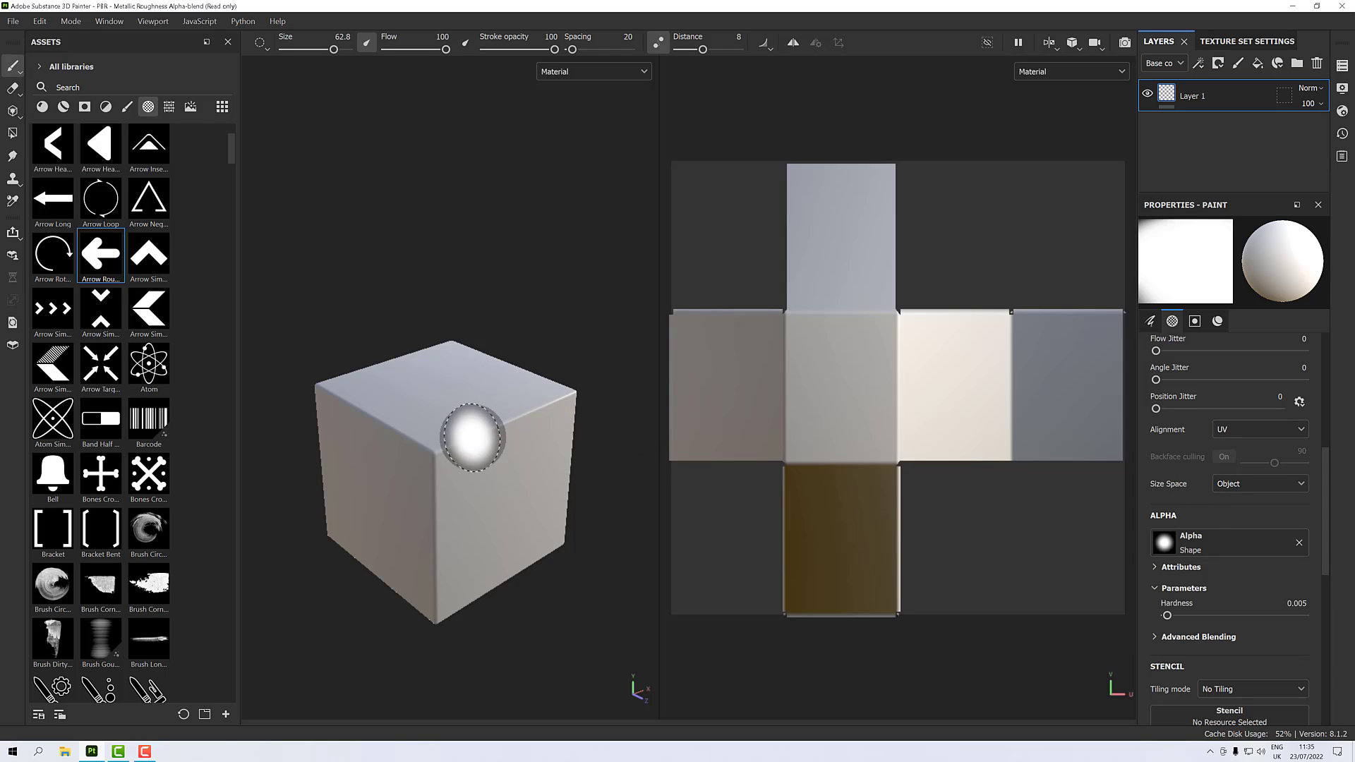
{"action": "right_click_drag", "start_coordinate": [473, 438], "coordinate": [472, 438], "text": "ctrl"}
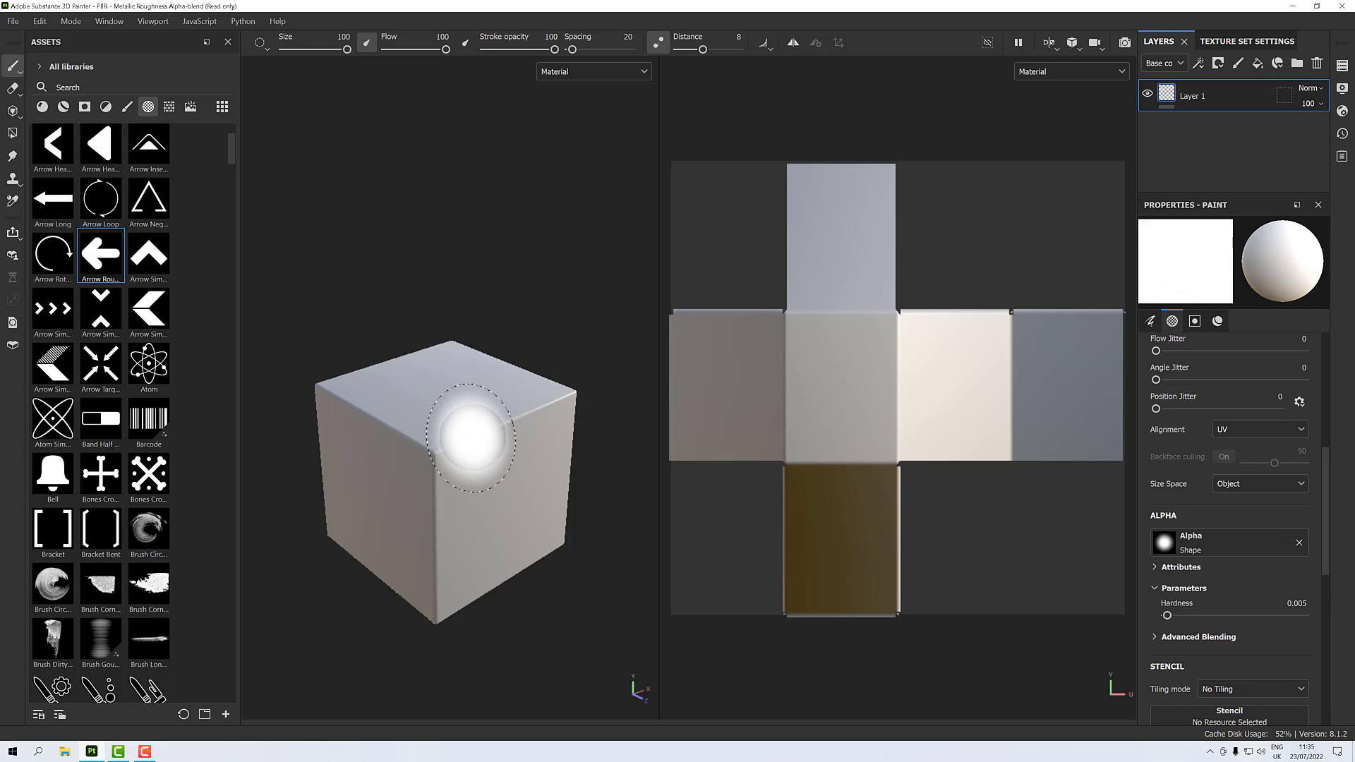
{"action": "left_click", "coordinate": [663, 44]}
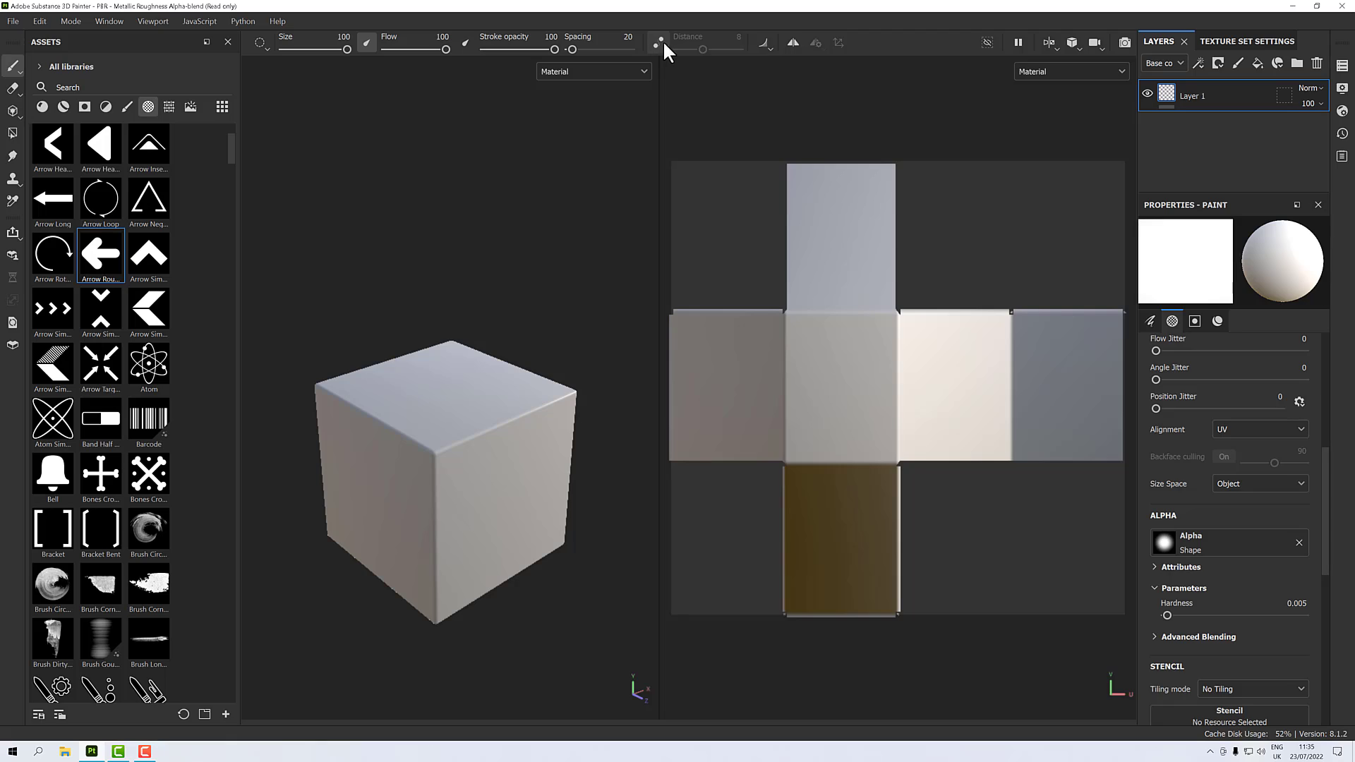
Step: Paint a broad vertical stroke at brush size 100 across the edge between the cube's front and top faces
{"action": "mouse_move", "coordinate": [499, 409]}
{"action": "left_mouse_down", "text": "alt"}
{"action": "mouse_move", "coordinate": [463, 439]}
{"action": "mouse_move", "coordinate": [460, 426]}
{"action": "left_mouse_up", "text": "alt"}
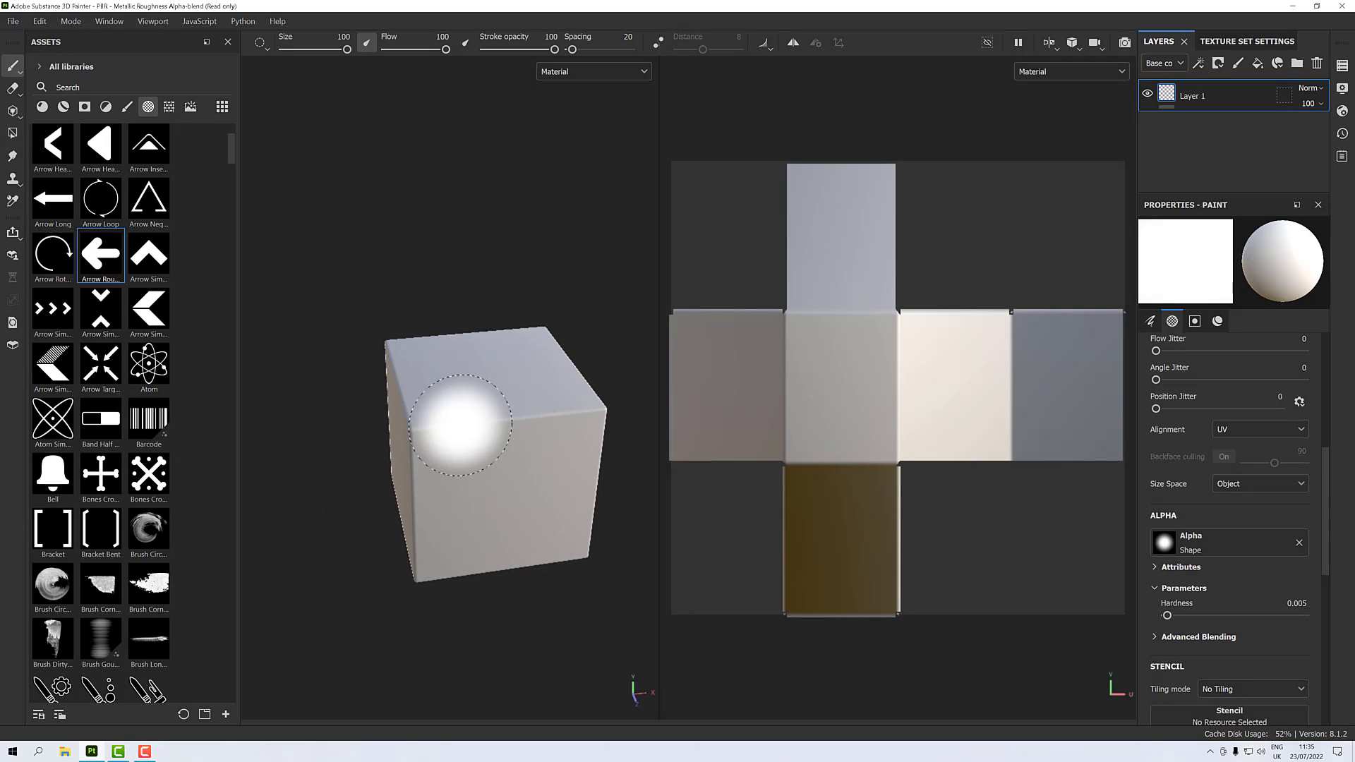
{"action": "right_click_drag", "start_coordinate": [460, 425], "coordinate": [461, 425], "text": "ctrl"}
{"action": "left_click", "coordinate": [492, 449]}
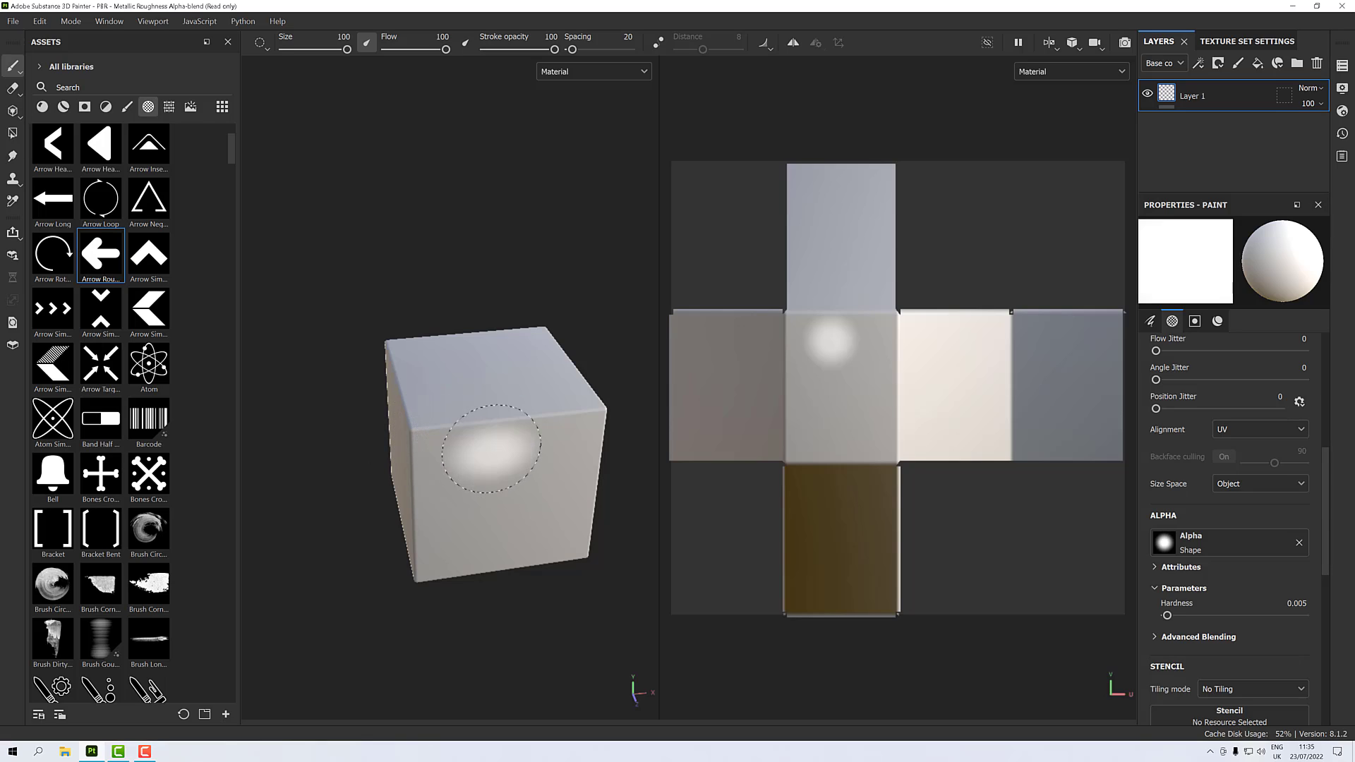
{"action": "mouse_move", "coordinate": [491, 449]}
{"action": "left_mouse_down"}
{"action": "mouse_move", "coordinate": [477, 381]}
{"action": "mouse_move", "coordinate": [486, 480]}
{"action": "mouse_move", "coordinate": [473, 393]}
{"action": "left_mouse_up"}
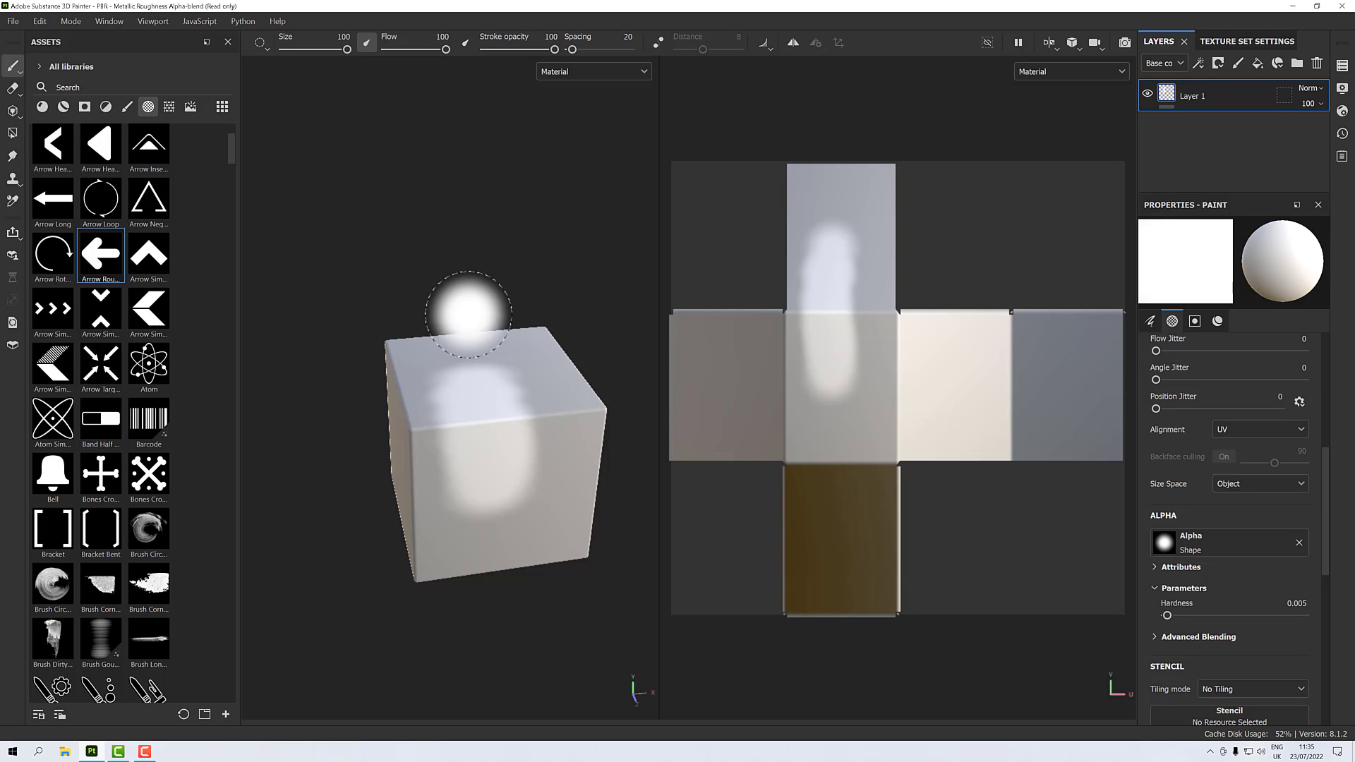
{"action": "right_click_drag", "start_coordinate": [492, 379], "coordinate": [491, 375], "text": "ctrl"}
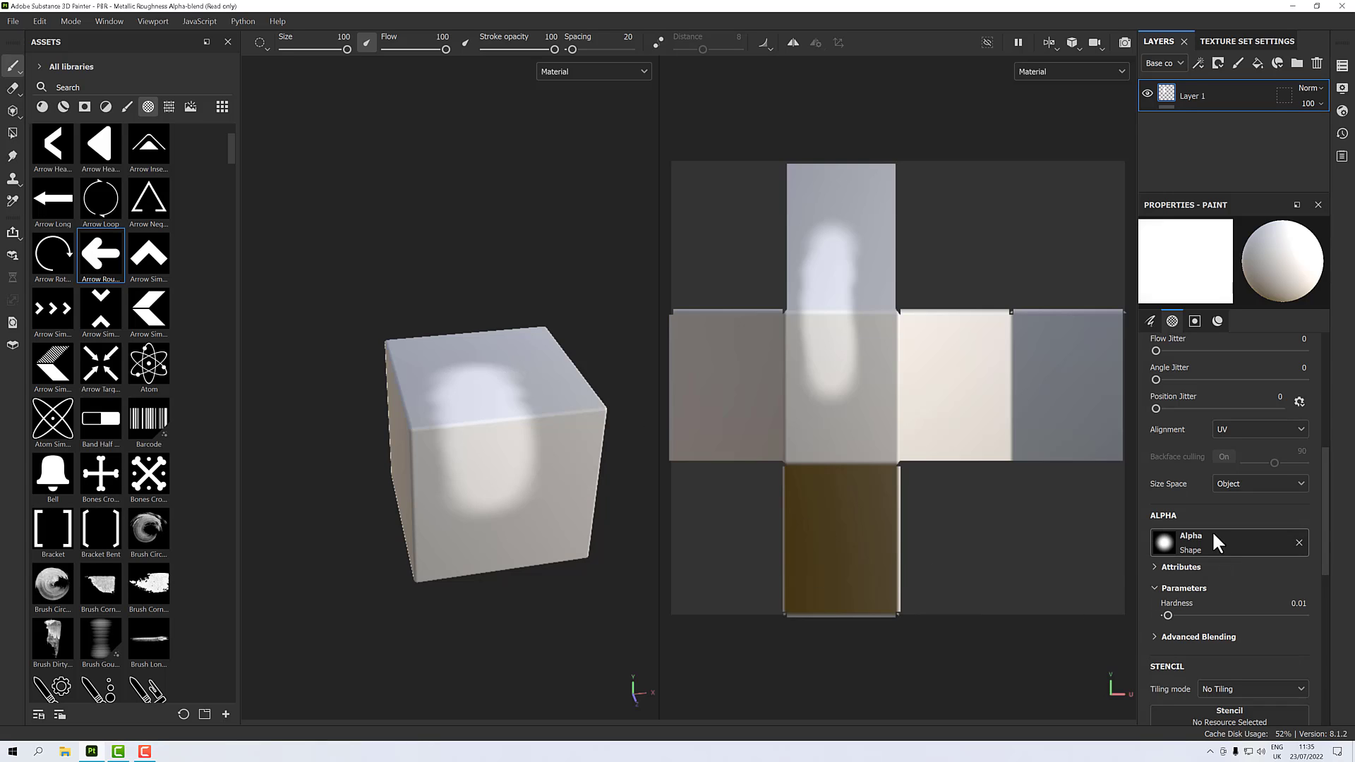
Step: Set the brush Size Space to Viewport with a brush size of about 42.76, and show only the 3D view
{"action": "left_click", "coordinate": [1228, 484]}
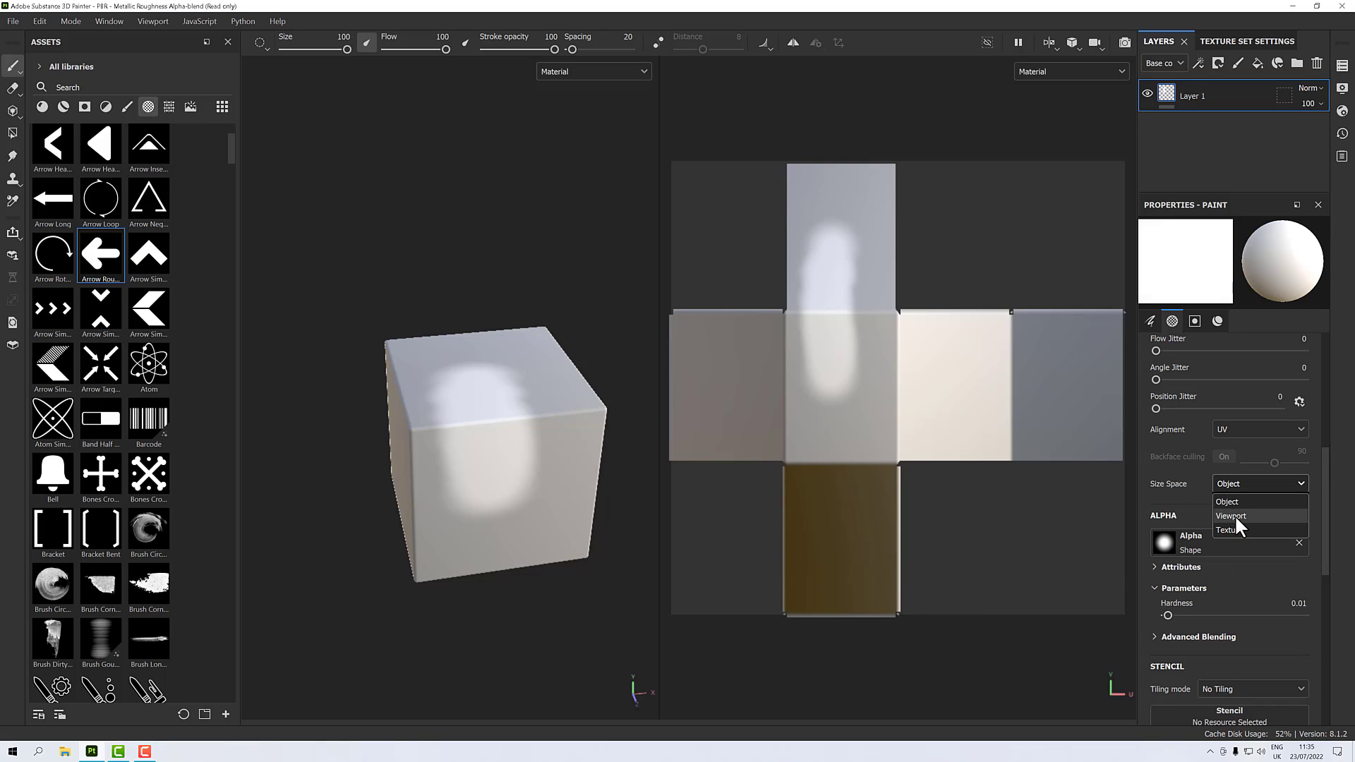
{"action": "left_click", "coordinate": [1234, 515]}
{"action": "mouse_move", "coordinate": [473, 437]}
{"action": "right_mouse_down", "text": "ctrl"}
{"action": "mouse_move", "coordinate": [452, 423]}
{"action": "mouse_move", "coordinate": [471, 394]}
{"action": "mouse_move", "coordinate": [456, 342]}
{"action": "mouse_move", "coordinate": [475, 387]}
{"action": "mouse_move", "coordinate": [458, 421]}
{"action": "mouse_move", "coordinate": [470, 279]}
{"action": "mouse_move", "coordinate": [486, 329]}
{"action": "mouse_move", "coordinate": [469, 303]}
{"action": "right_mouse_up", "text": "ctrl"}
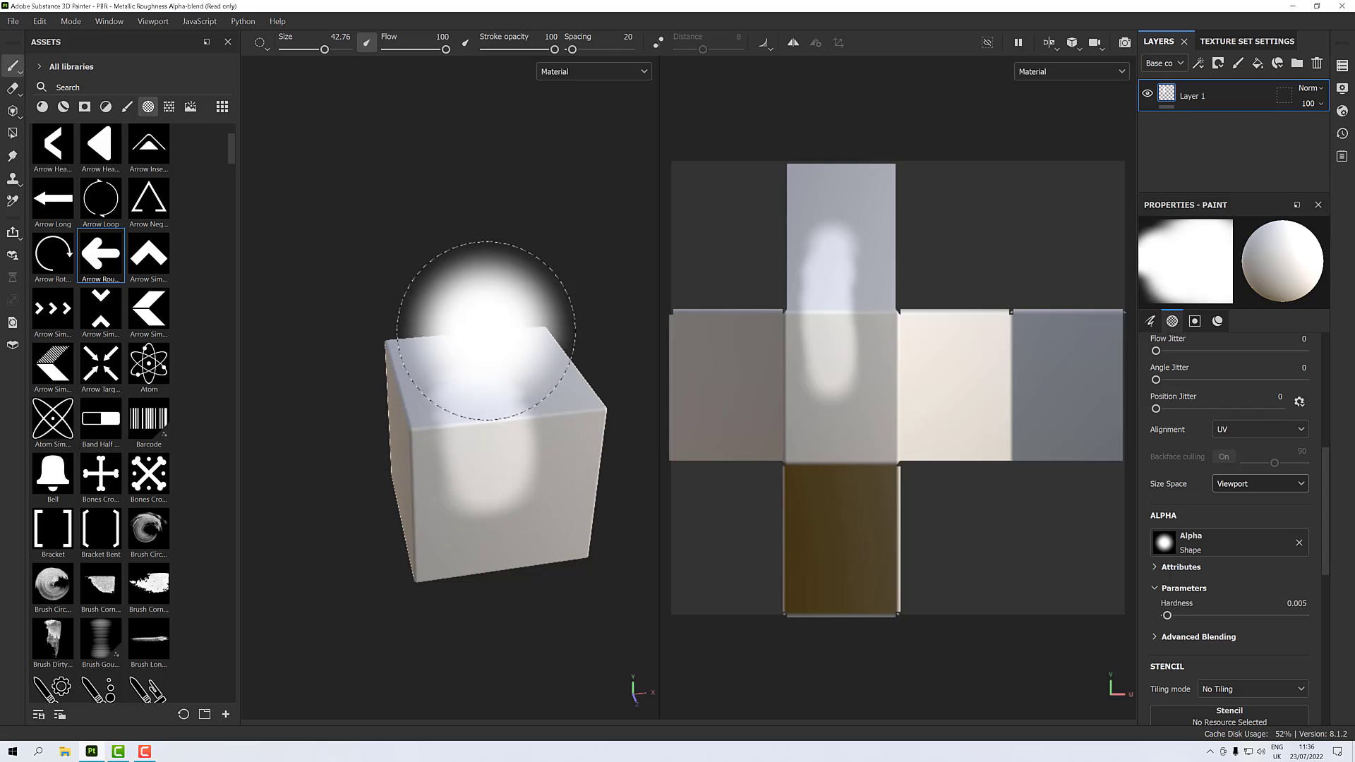
{"action": "left_click", "coordinate": [1050, 42]}
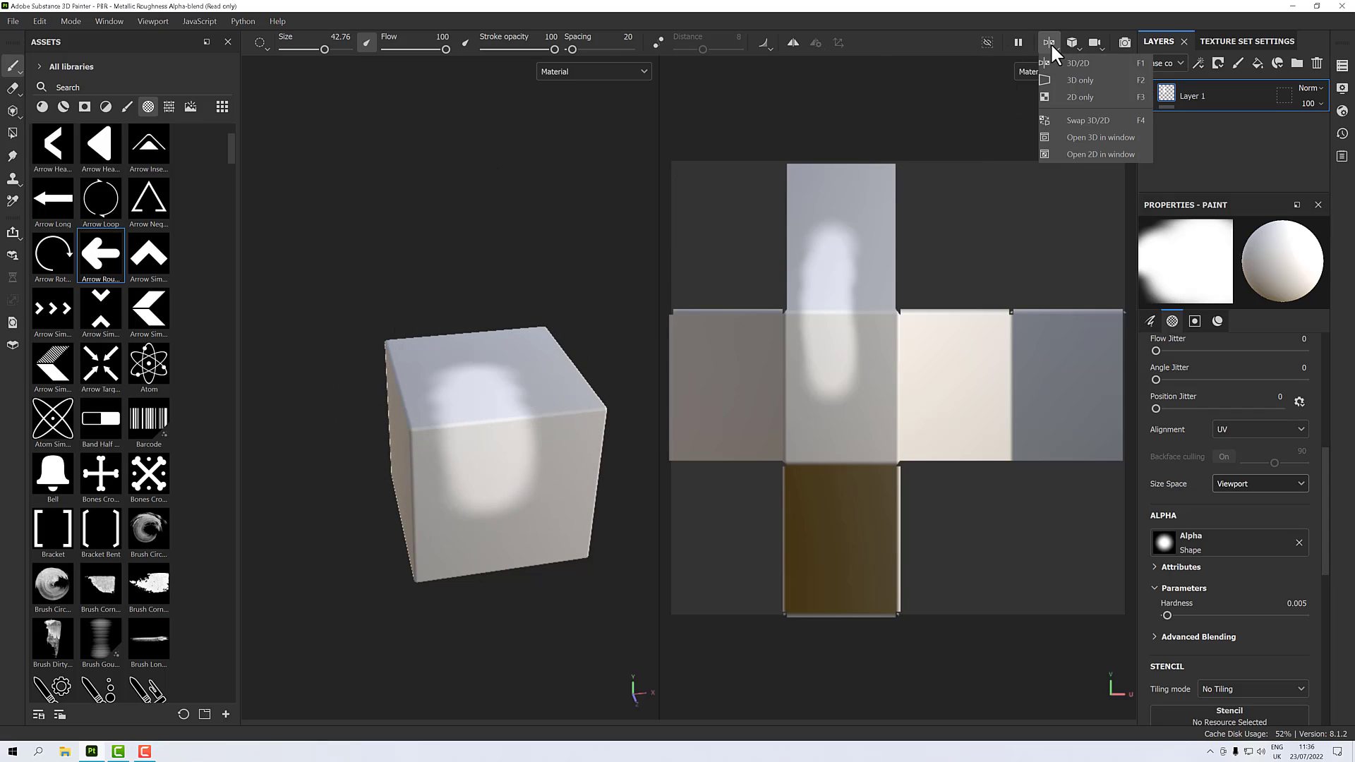
{"action": "left_click", "coordinate": [1067, 79]}
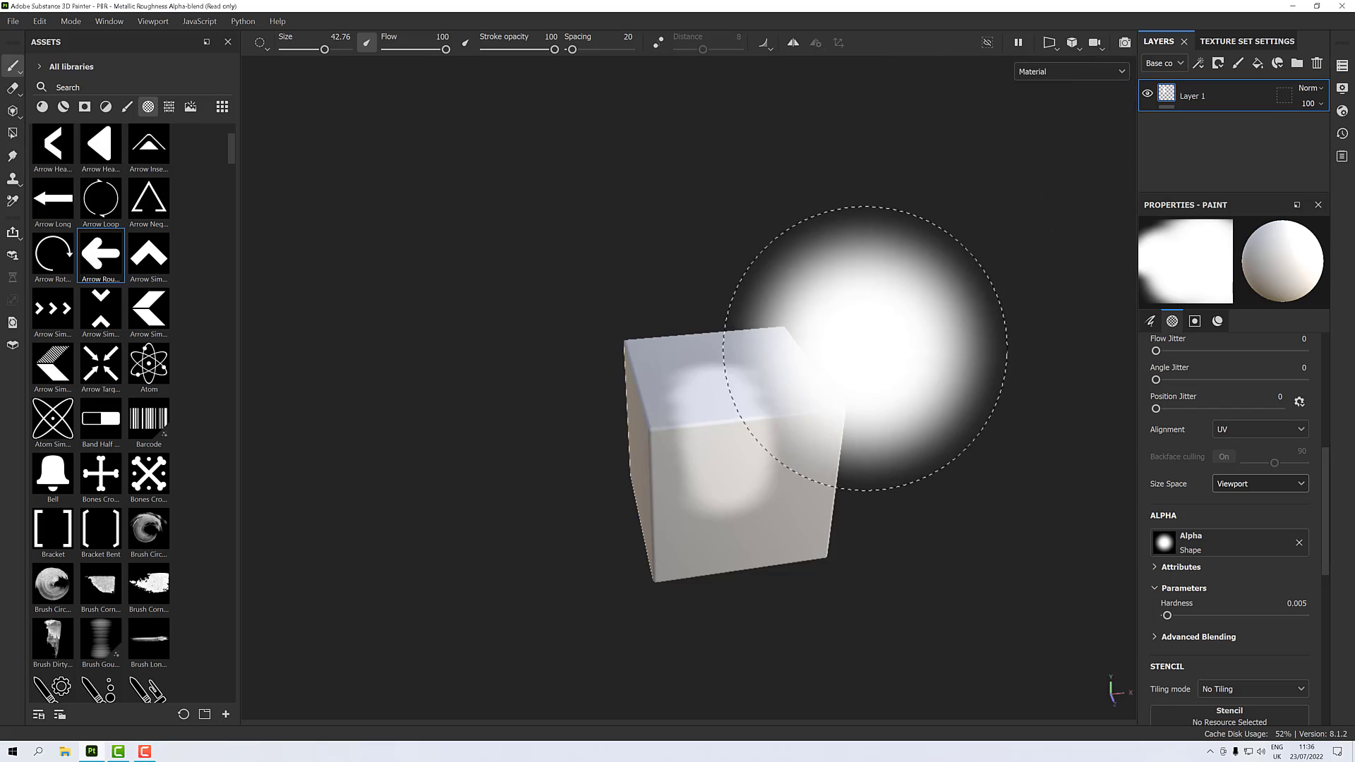
Step: Paint over the whole cube with the brush at size 100, and reduce the brush size to about 39.18
{"action": "right_click_drag", "start_coordinate": [720, 392], "coordinate": [826, 395], "text": "ctrl"}
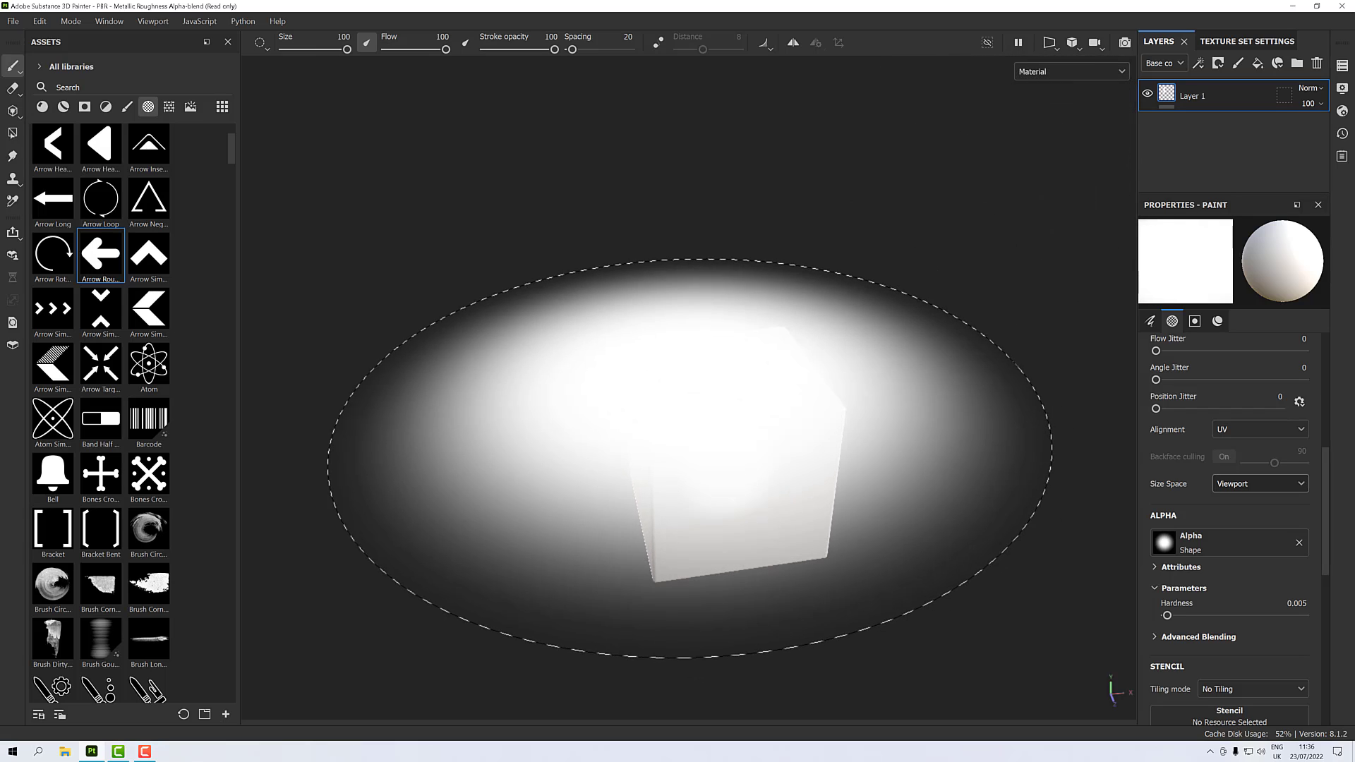
{"action": "mouse_move", "coordinate": [687, 400]}
{"action": "left_mouse_down", "text": "alt"}
{"action": "mouse_move", "coordinate": [697, 435]}
{"action": "mouse_move", "coordinate": [681, 337]}
{"action": "left_mouse_up", "text": "alt"}
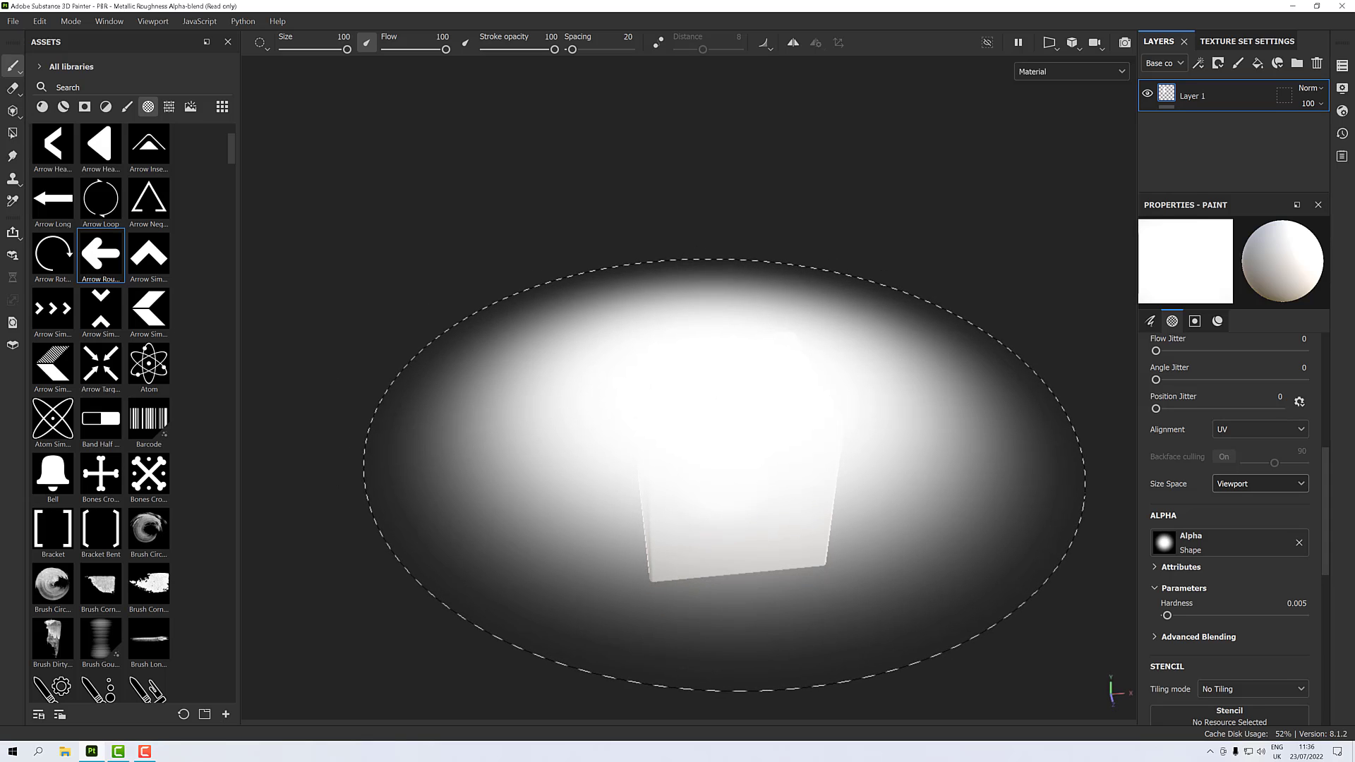
{"action": "right_click_drag", "start_coordinate": [748, 347], "coordinate": [657, 351], "text": "ctrl"}
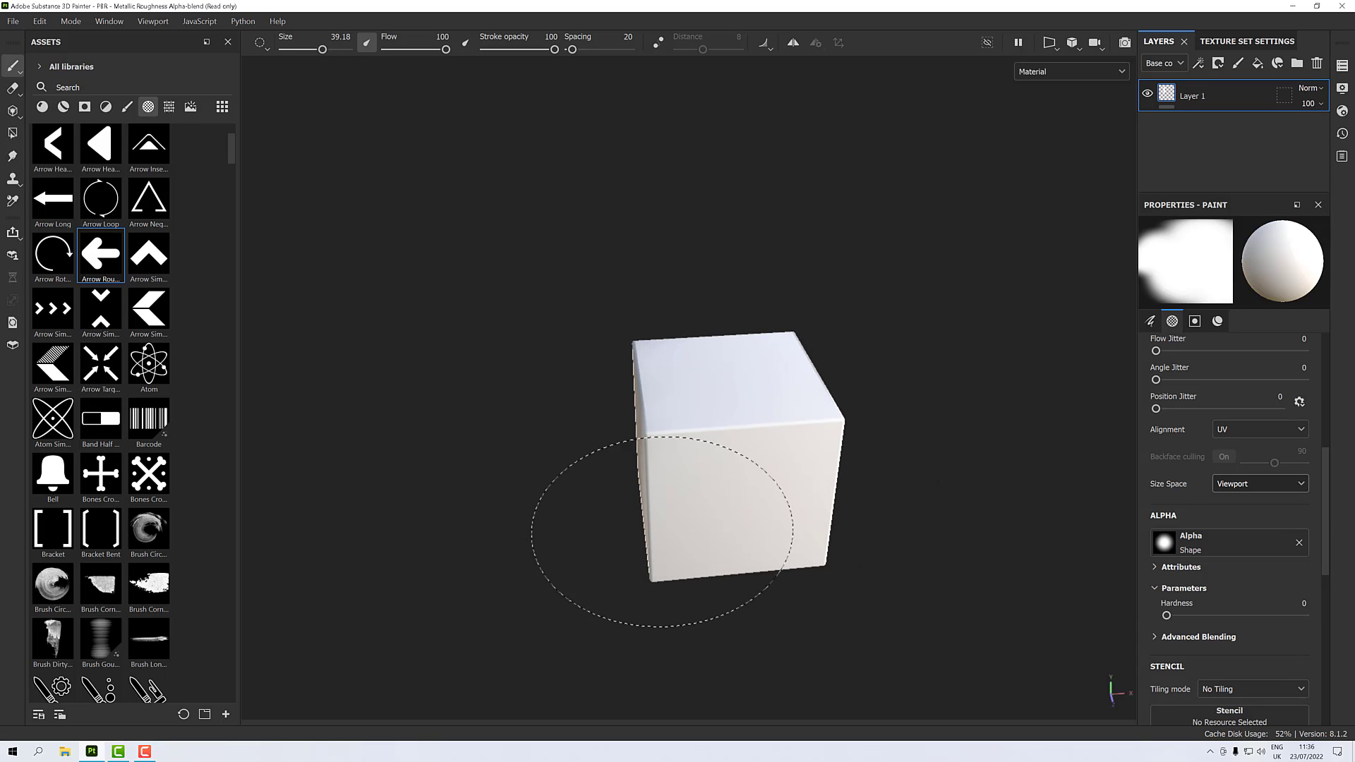
{"action": "mouse_move", "coordinate": [796, 493]}
{"action": "left_mouse_down", "text": "alt"}
{"action": "mouse_move", "coordinate": [971, 466]}
{"action": "mouse_move", "coordinate": [1031, 433]}
{"action": "mouse_move", "coordinate": [1108, 532]}
{"action": "mouse_move", "coordinate": [986, 573]}
{"action": "mouse_move", "coordinate": [556, 523]}
{"action": "mouse_move", "coordinate": [703, 487]}
{"action": "mouse_move", "coordinate": [874, 475]}
{"action": "mouse_move", "coordinate": [880, 454]}
{"action": "mouse_move", "coordinate": [756, 442]}
{"action": "mouse_move", "coordinate": [836, 417]}
{"action": "mouse_move", "coordinate": [882, 503]}
{"action": "left_mouse_up", "text": "alt"}
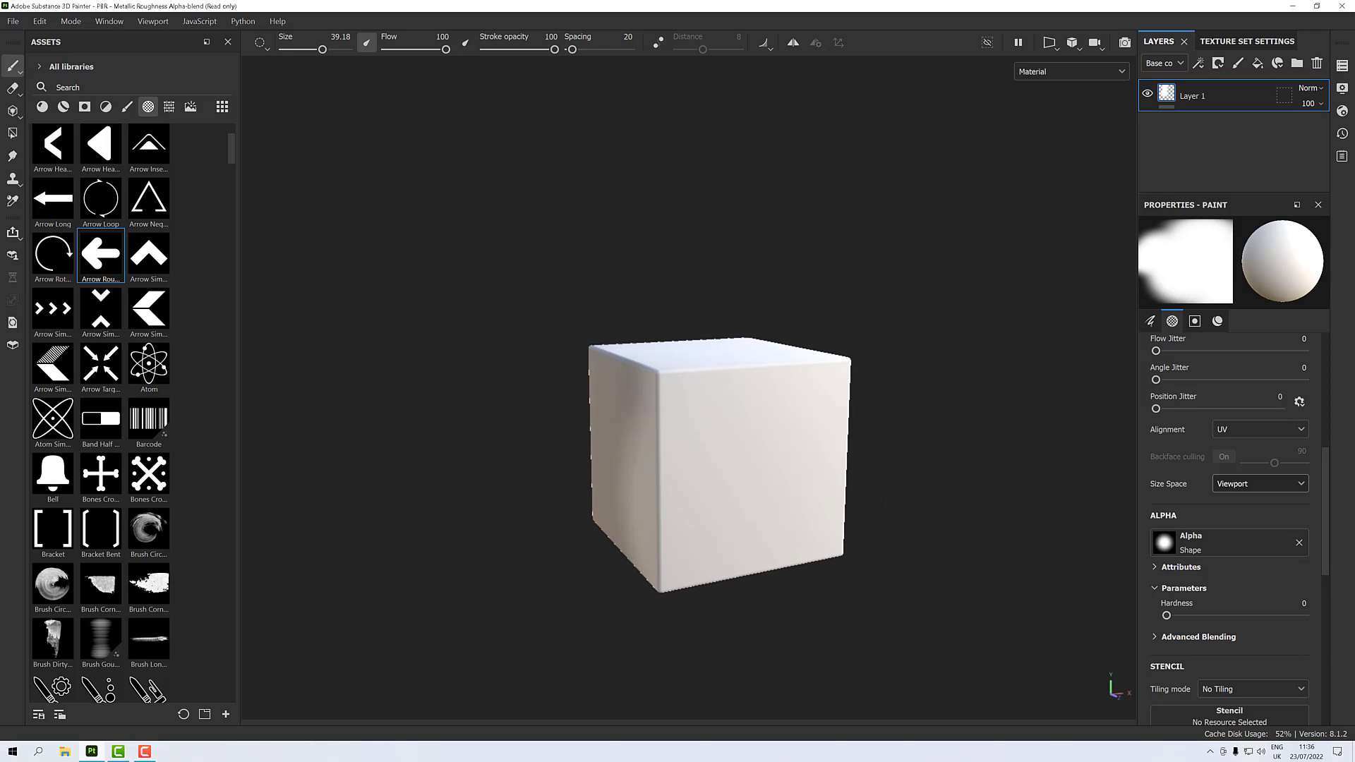
Step: Set the brush Size Space to Texture and try brush sizes of about 98.39 and 52.13 around the cube
{"action": "left_click", "coordinate": [1252, 478]}
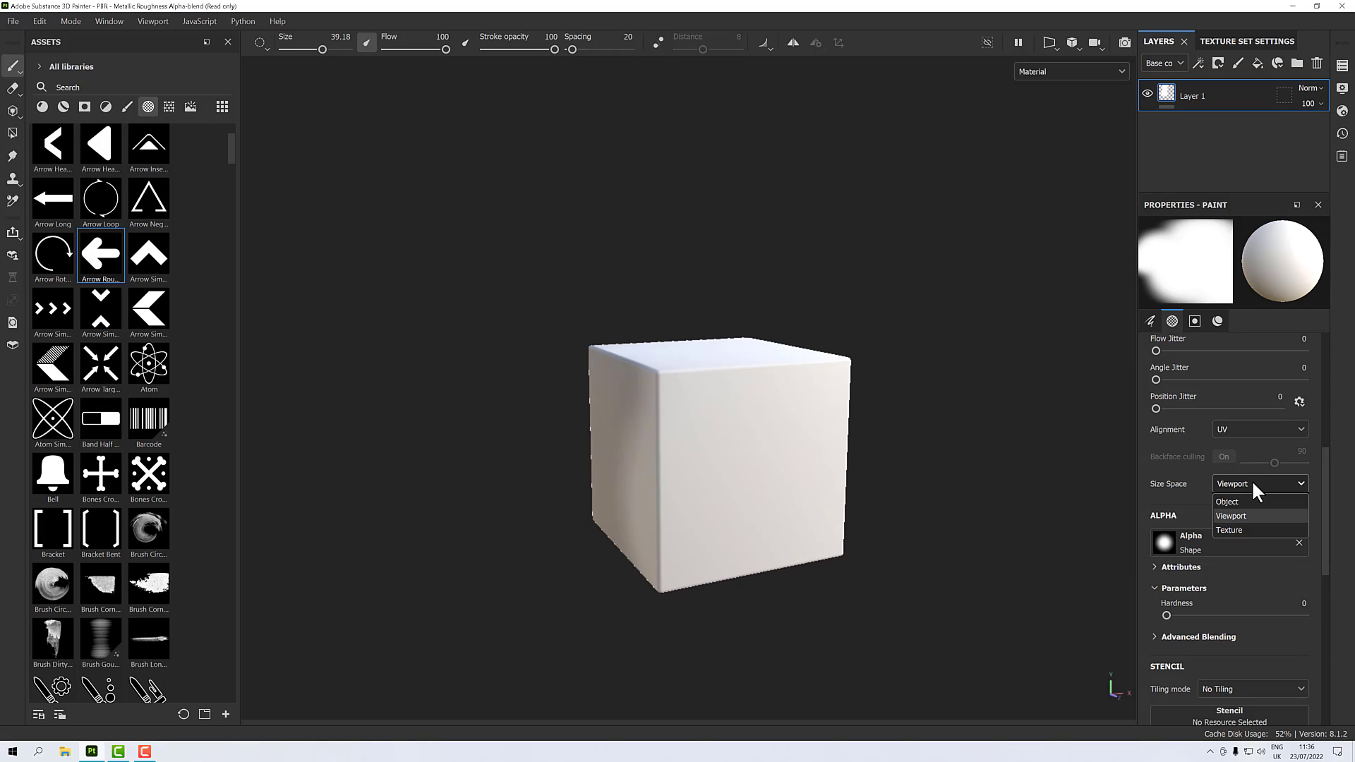
{"action": "left_click", "coordinate": [1235, 528]}
{"action": "right_click_drag", "start_coordinate": [734, 411], "coordinate": [808, 412], "text": "ctrl"}
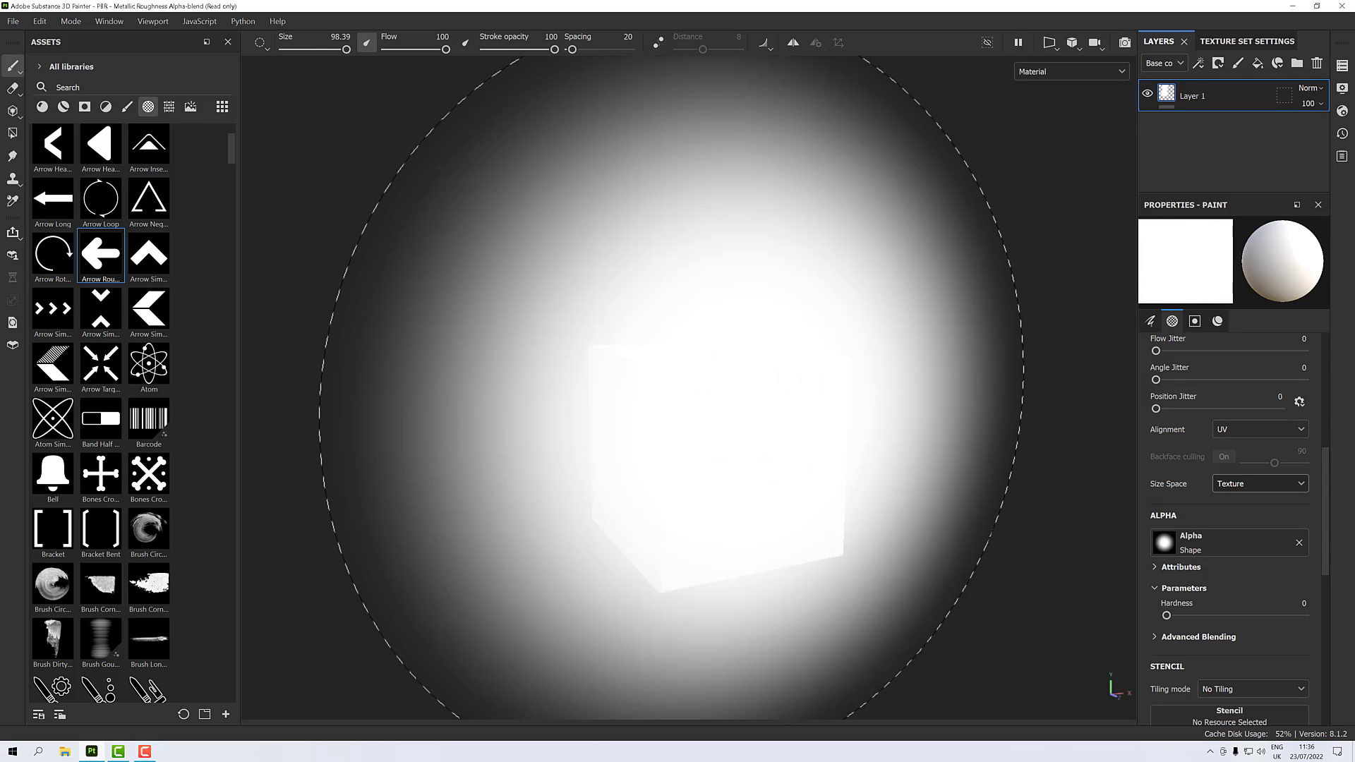
{"action": "mouse_move", "coordinate": [732, 415]}
{"action": "left_mouse_down", "text": "alt"}
{"action": "mouse_move", "coordinate": [638, 422]}
{"action": "mouse_move", "coordinate": [829, 445]}
{"action": "left_mouse_up", "text": "alt"}
{"action": "right_click_drag", "start_coordinate": [690, 423], "coordinate": [633, 424], "text": "ctrl"}
{"action": "left_click_drag", "start_coordinate": [686, 420], "coordinate": [854, 399], "text": "alt"}
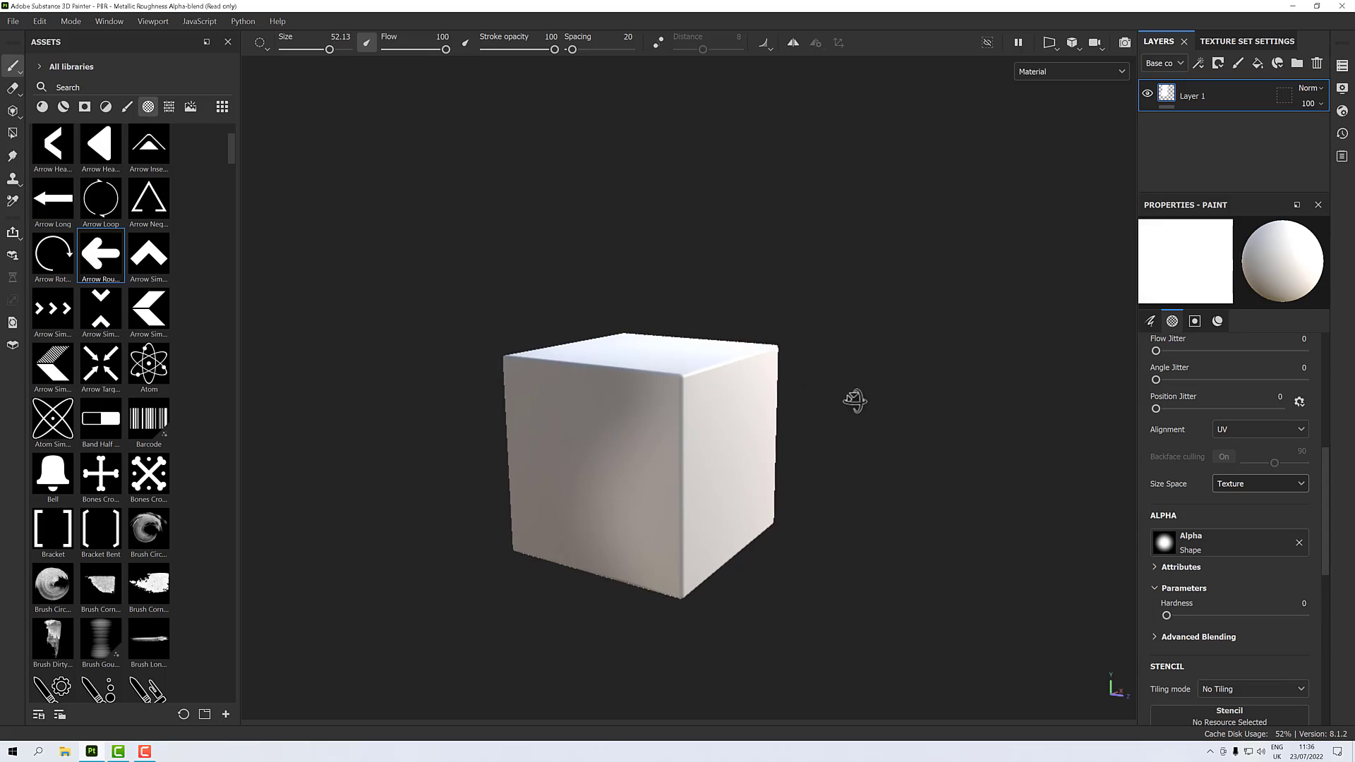
Step: Enlarge the brush to size 100 and compare its footprint on the cube from different angles and zoom distances
{"action": "right_click_drag", "start_coordinate": [784, 407], "coordinate": [844, 406], "text": "ctrl"}
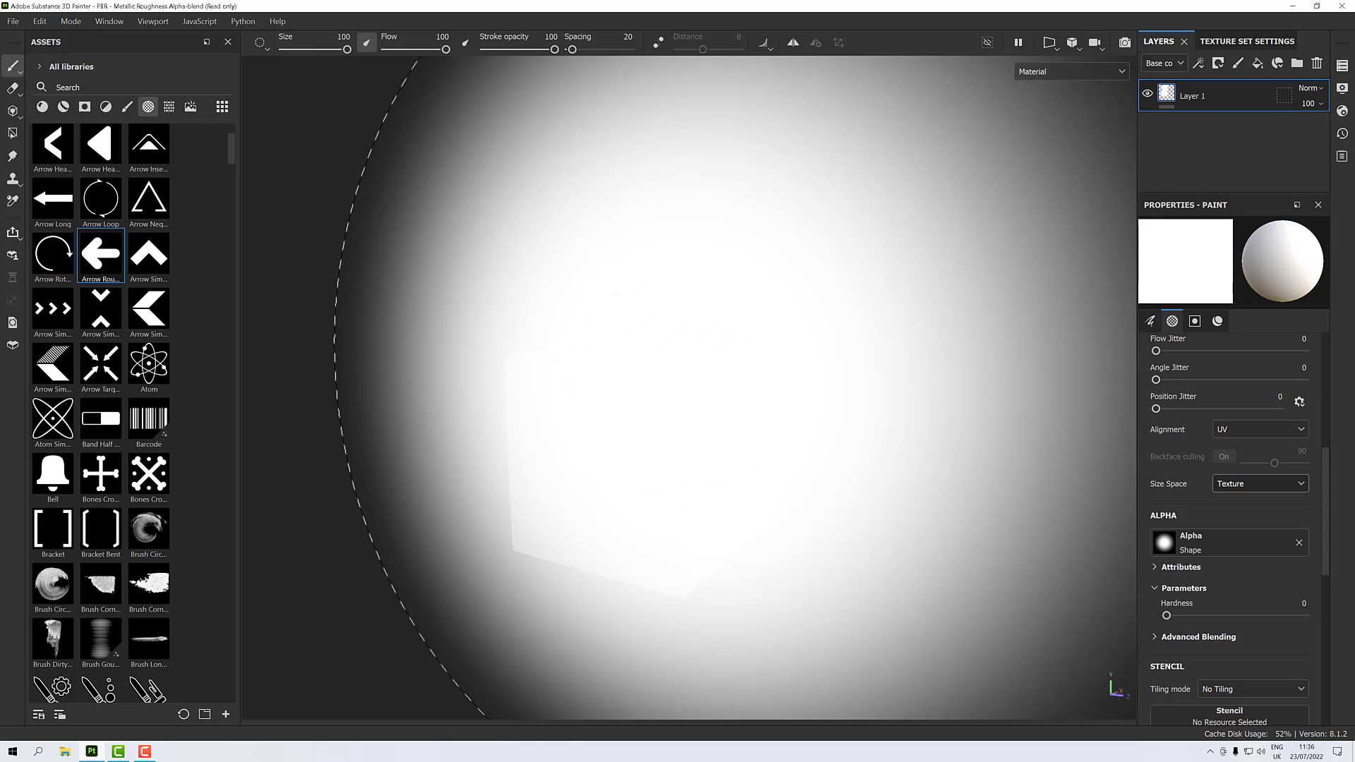
{"action": "mouse_move", "coordinate": [715, 401]}
{"action": "left_mouse_down"}
{"action": "mouse_move", "coordinate": [631, 399]}
{"action": "mouse_move", "coordinate": [707, 396]}
{"action": "mouse_move", "coordinate": [582, 431]}
{"action": "left_mouse_up"}
{"action": "scroll", "coordinate": [652, 385], "scroll_direction": "up", "scroll_amount": 3}
{"action": "scroll", "coordinate": [652, 385], "scroll_direction": "down", "scroll_amount": 5}
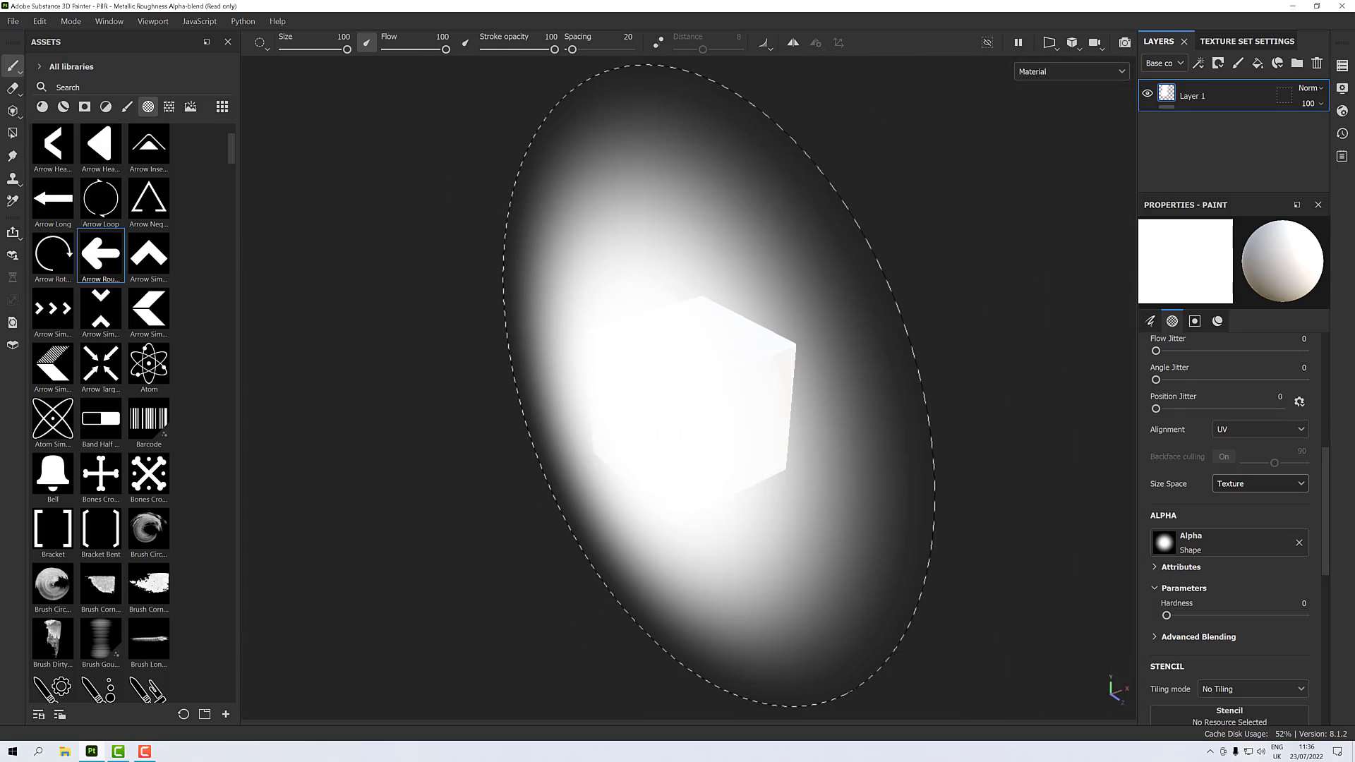
{"action": "scroll", "coordinate": [719, 384], "scroll_direction": "down", "scroll_amount": 2}
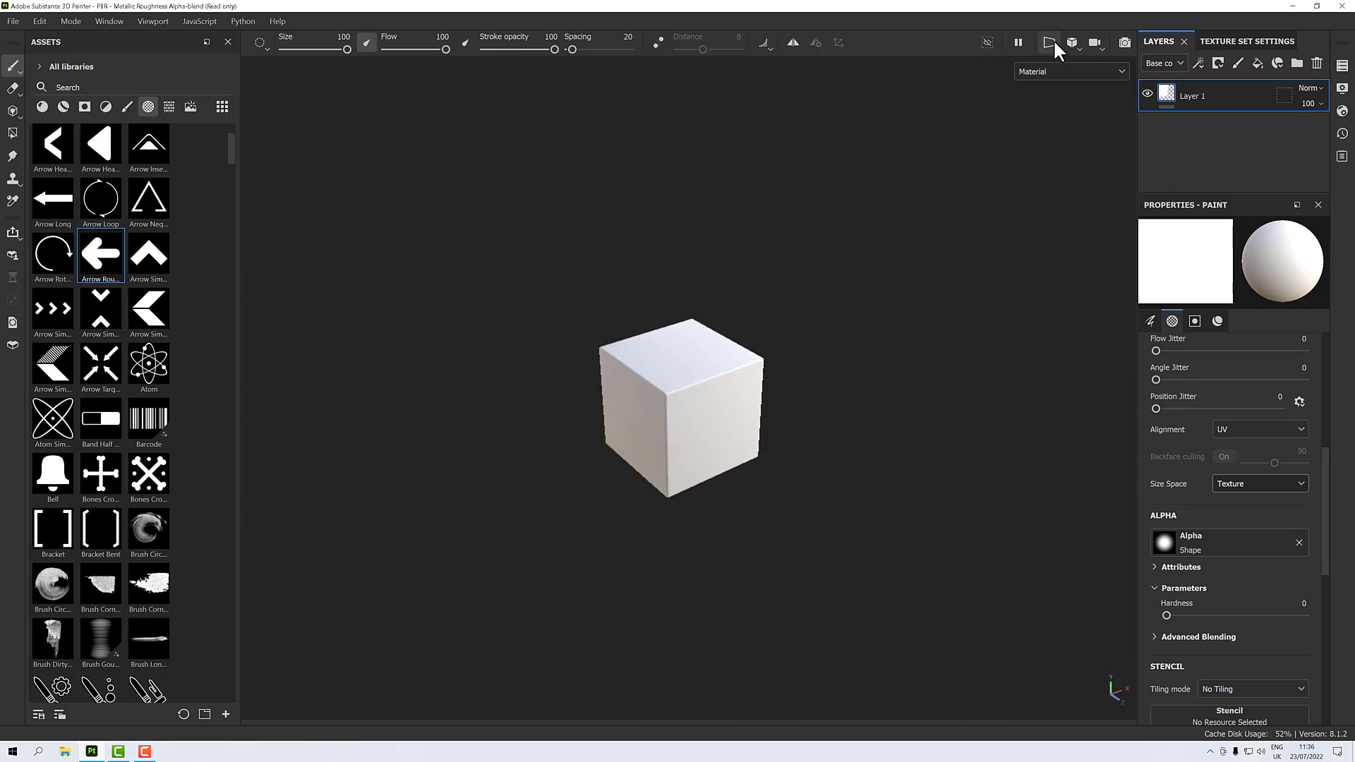
Step: Show the 3D and 2D views side by side and reduce the brush size to about 72.6
{"action": "left_click", "coordinate": [1051, 42]}
{"action": "left_click", "coordinate": [1063, 64]}
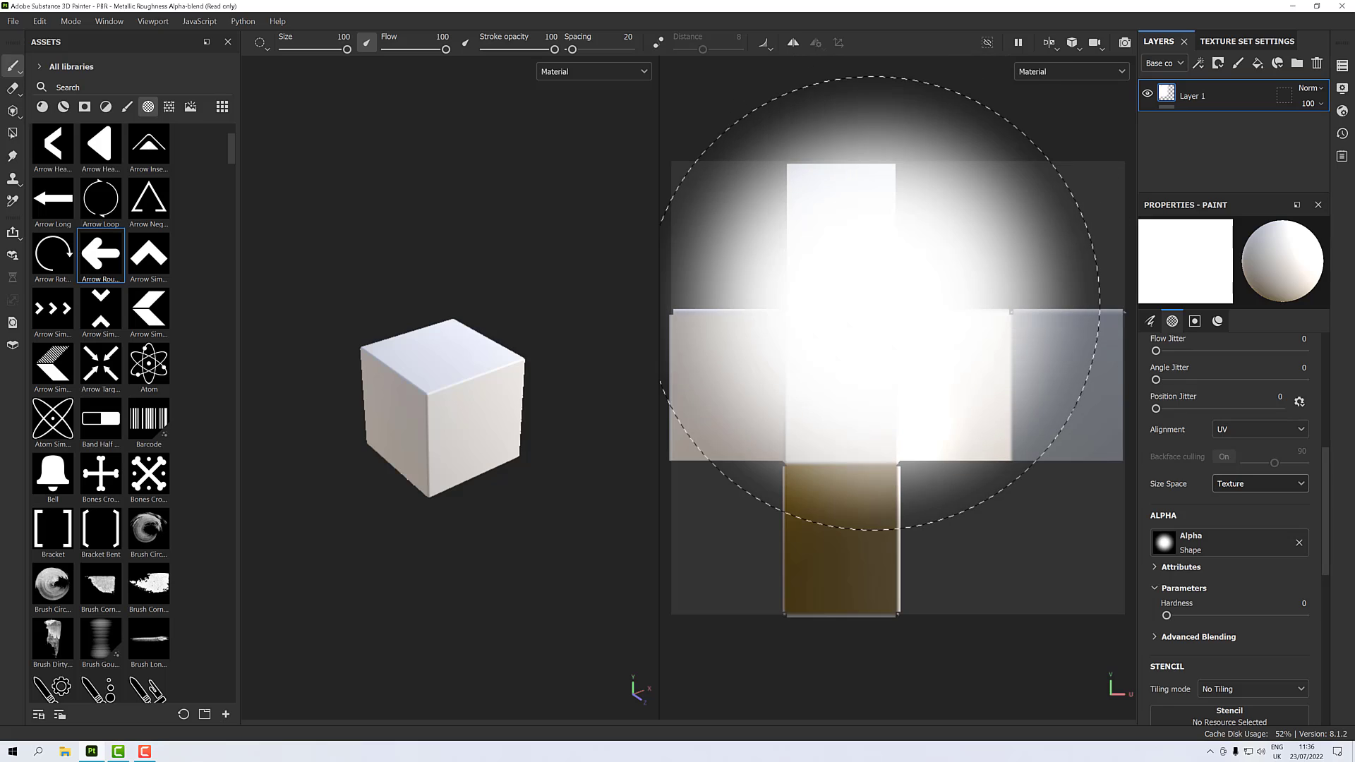
{"action": "right_click_drag", "start_coordinate": [946, 409], "coordinate": [903, 410], "text": "ctrl"}
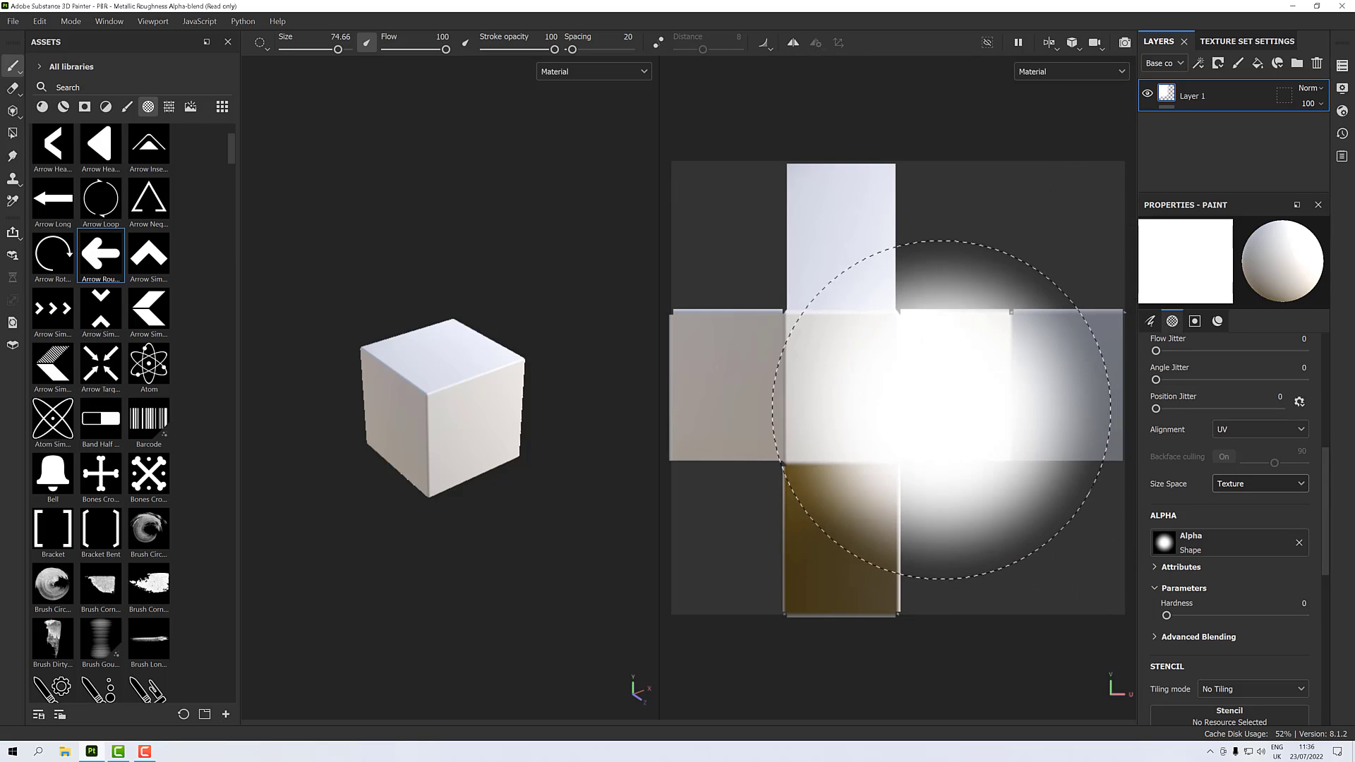
Step: Set the brush Size Space to Object and paint a horizontal stroke across the last two unwrapped faces of the middle row
{"action": "left_click", "coordinate": [1225, 482]}
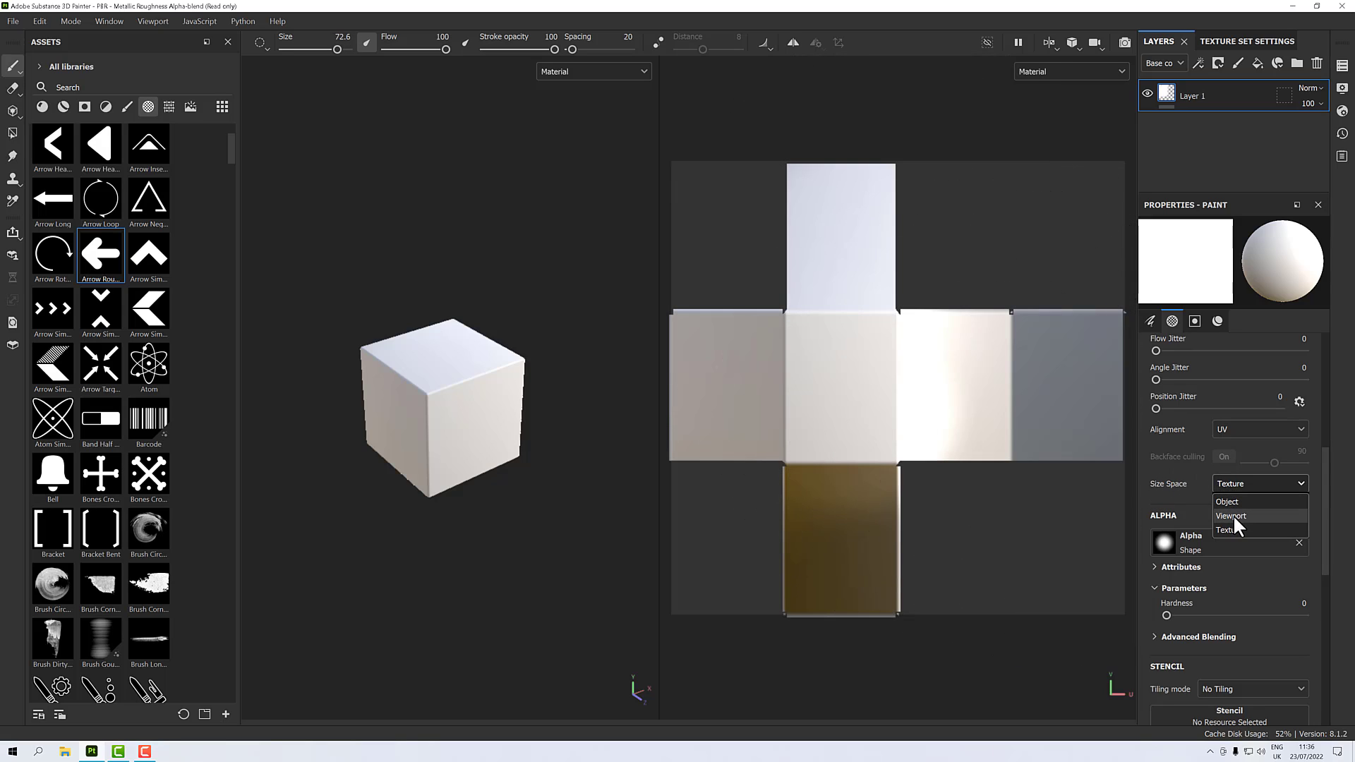
{"action": "left_click", "coordinate": [1234, 501]}
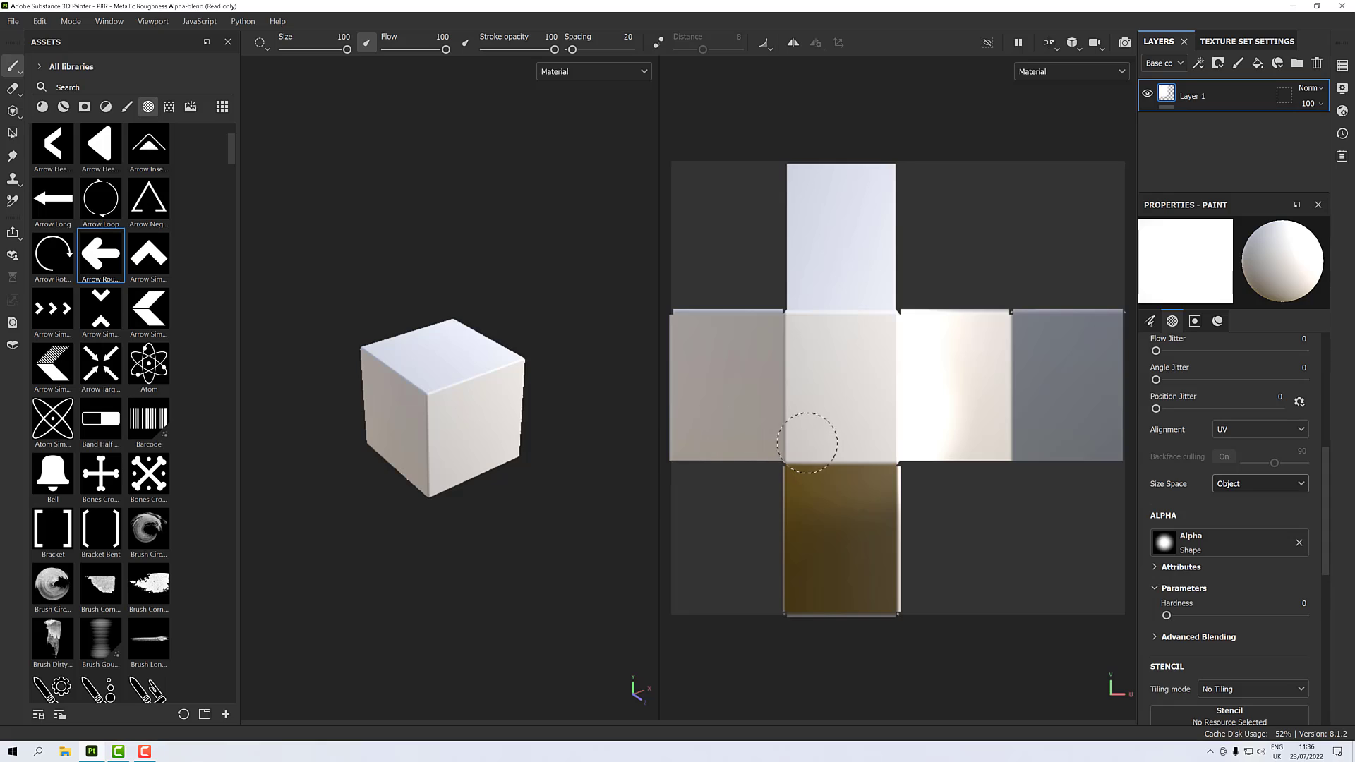
{"action": "mouse_move", "coordinate": [931, 441]}
{"action": "left_mouse_down"}
{"action": "mouse_move", "coordinate": [1033, 443]}
{"action": "mouse_move", "coordinate": [1109, 420]}
{"action": "mouse_move", "coordinate": [1074, 315]}
{"action": "mouse_move", "coordinate": [983, 331]}
{"action": "mouse_move", "coordinate": [924, 370]}
{"action": "mouse_move", "coordinate": [903, 416]}
{"action": "mouse_move", "coordinate": [1066, 395]}
{"action": "mouse_move", "coordinate": [1037, 423]}
{"action": "mouse_move", "coordinate": [1087, 420]}
{"action": "left_mouse_up"}
Step: Return the Size Space to Texture, reduce the brush size to about 72.59, and paint a dab on the UV layout
{"action": "left_click", "coordinate": [1256, 485]}
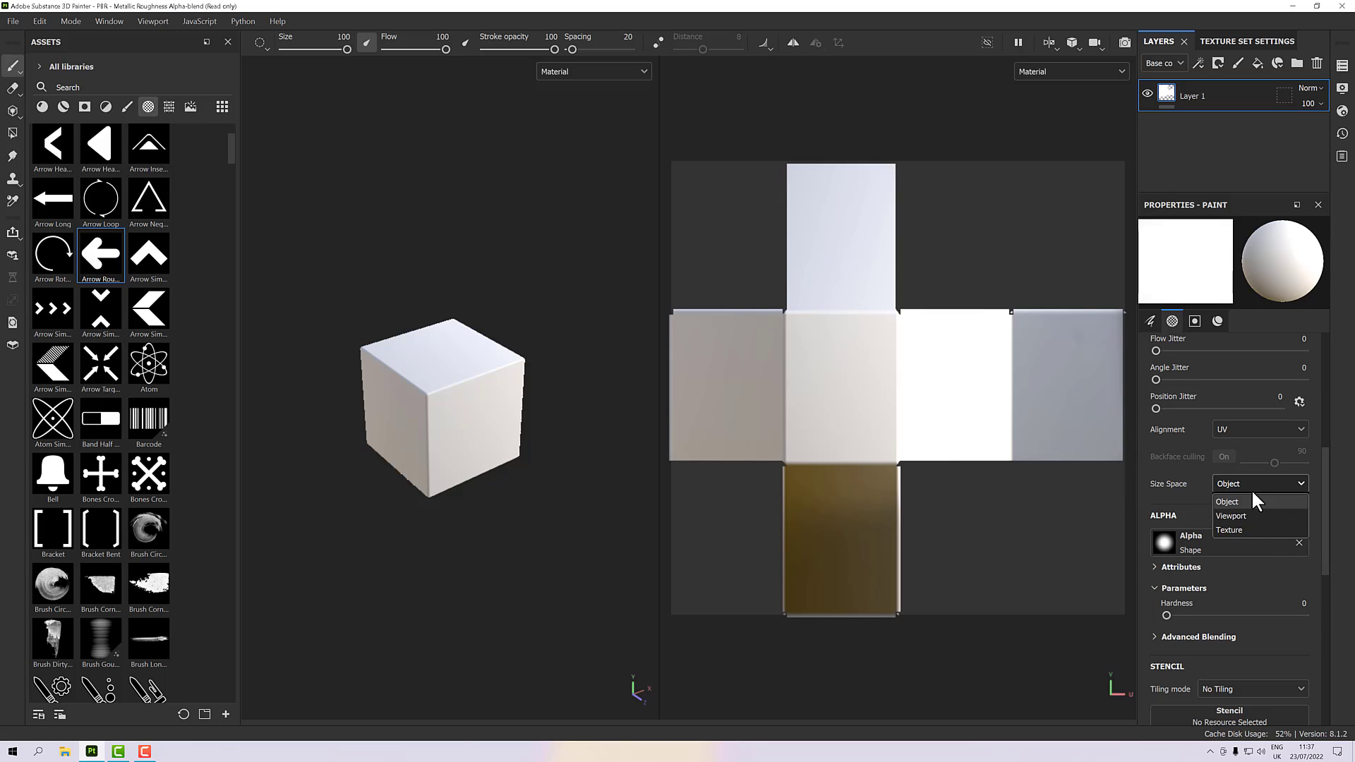
{"action": "left_click", "coordinate": [1246, 529]}
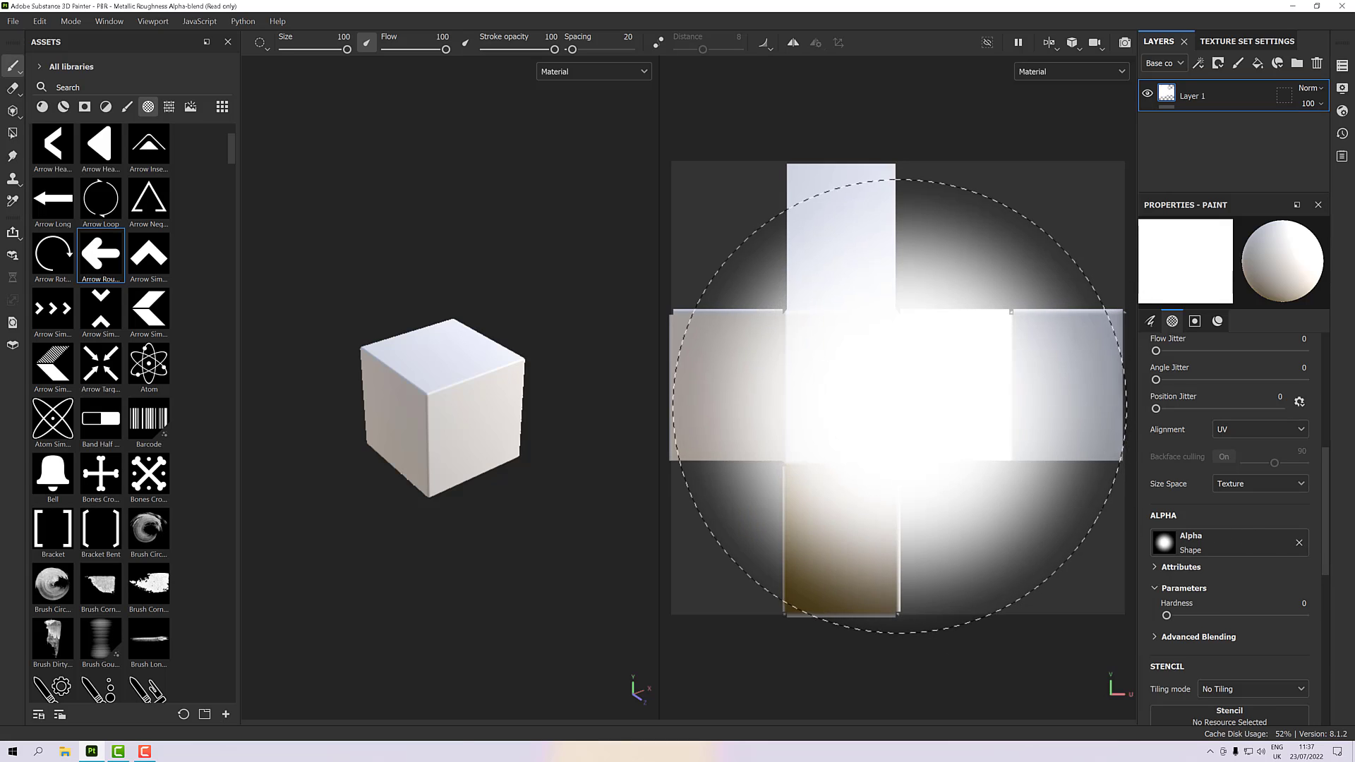
{"action": "right_click_drag", "start_coordinate": [920, 403], "coordinate": [884, 403], "text": "ctrl"}
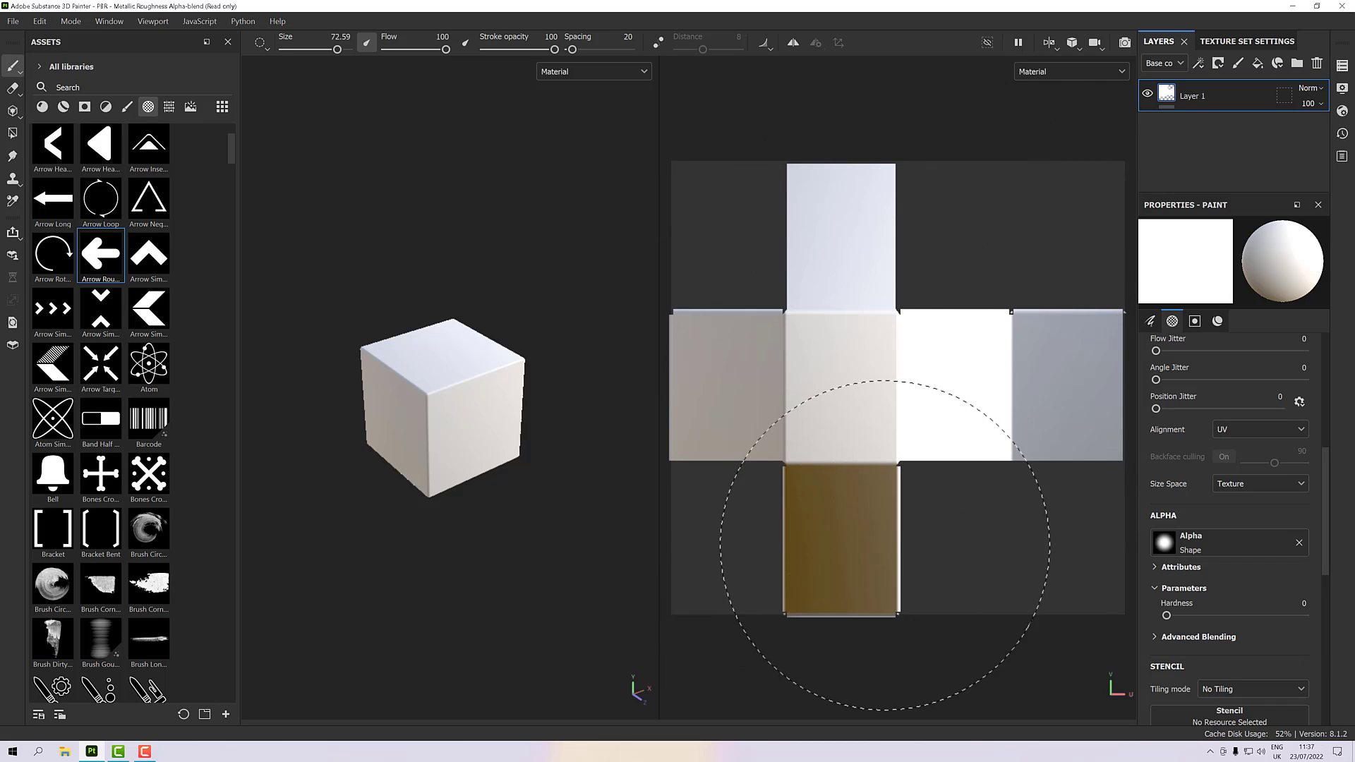
{"action": "left_click", "coordinate": [981, 421]}
Step: Cycle the brush alignment through Camera, Tangent | Wrap and UV, settle on Tangent | Wrap, and adjust the backface culling angle
{"action": "scroll", "coordinate": [1223, 465], "scroll_direction": "up", "scroll_amount": 2}
{"action": "scroll", "coordinate": [1220, 460], "scroll_direction": "down", "scroll_amount": 1}
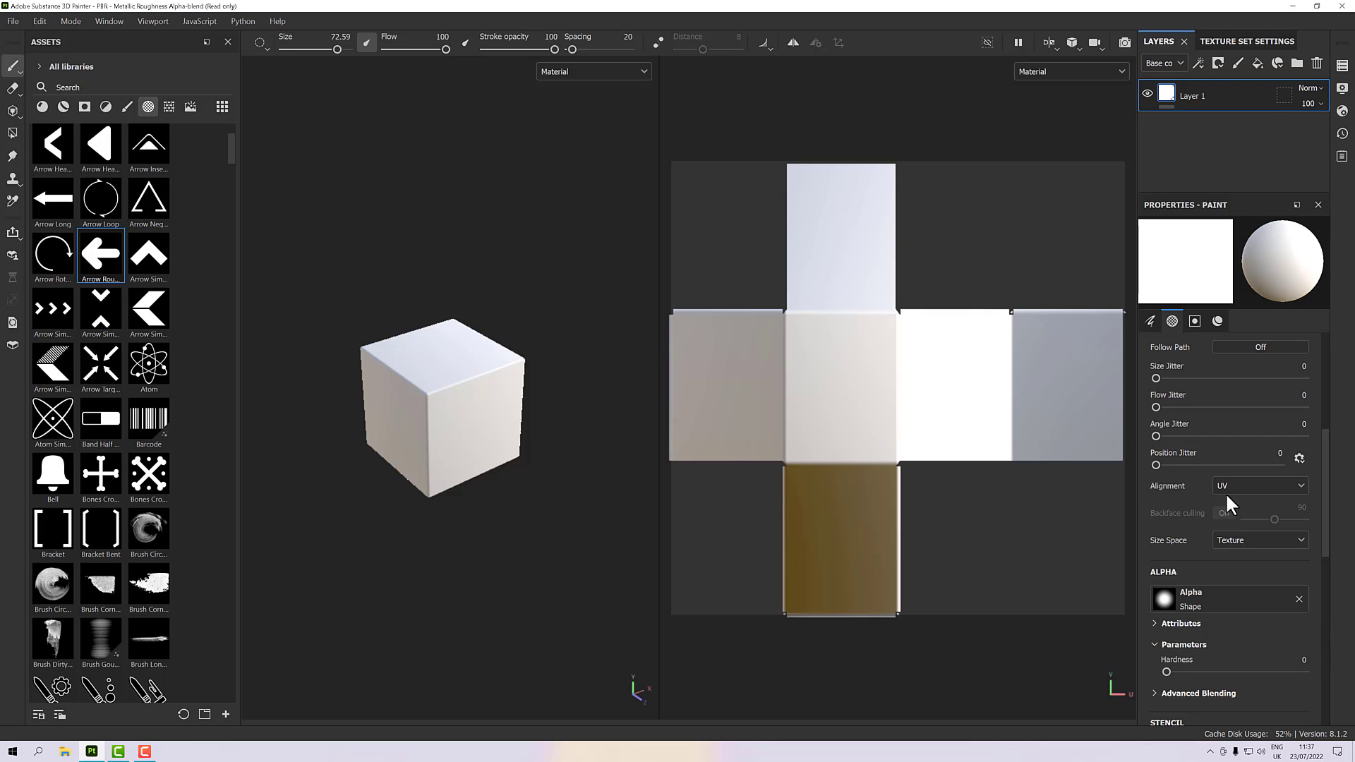
{"action": "left_click", "coordinate": [1229, 487]}
{"action": "left_click", "coordinate": [1227, 499]}
{"action": "left_click", "coordinate": [1225, 483]}
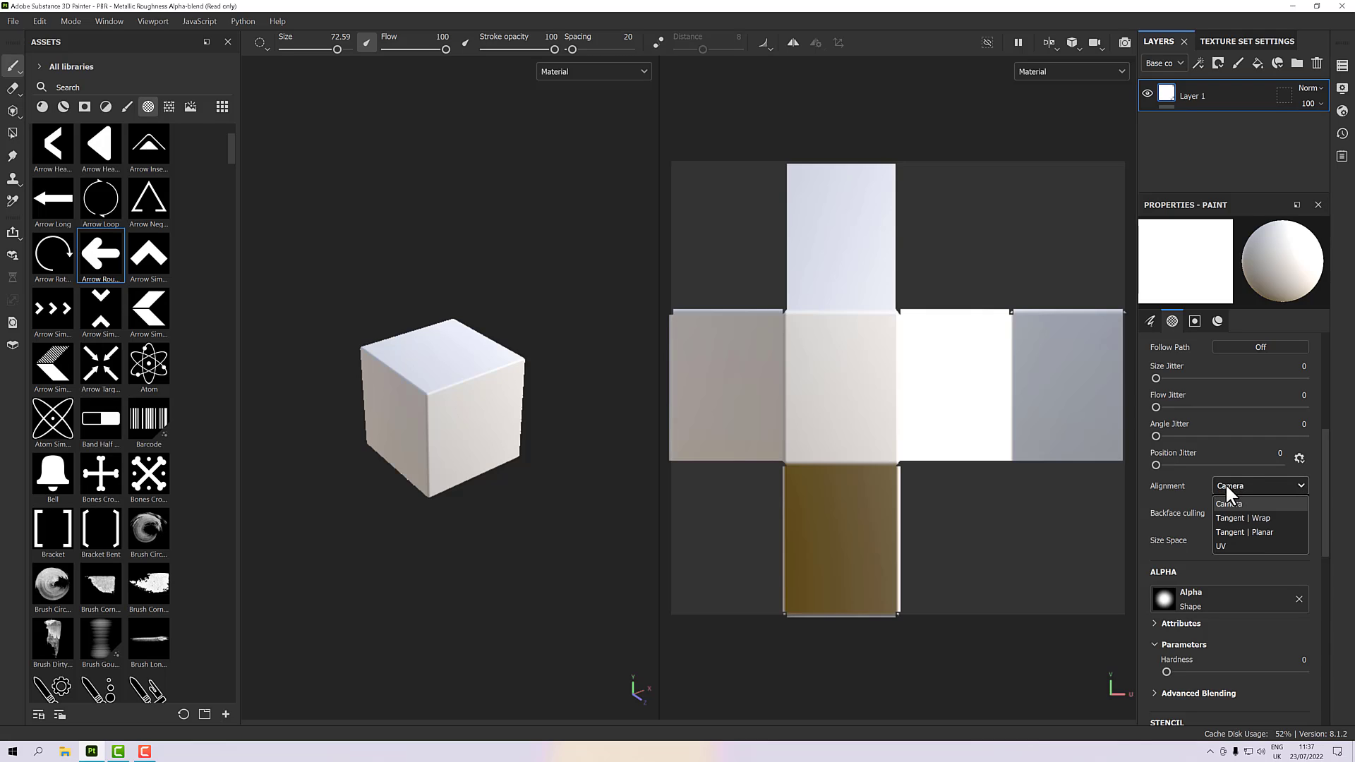
{"action": "left_click", "coordinate": [1225, 513]}
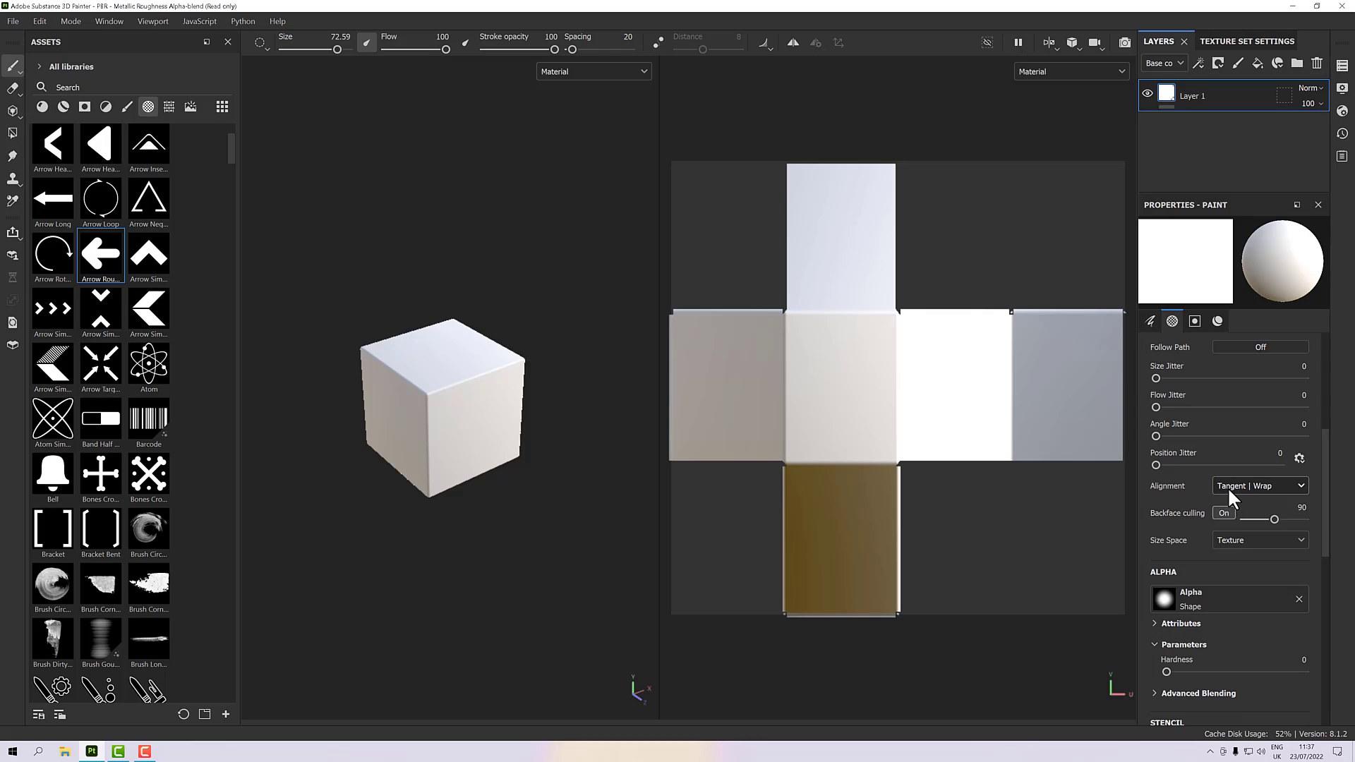
{"action": "left_click", "coordinate": [1255, 486]}
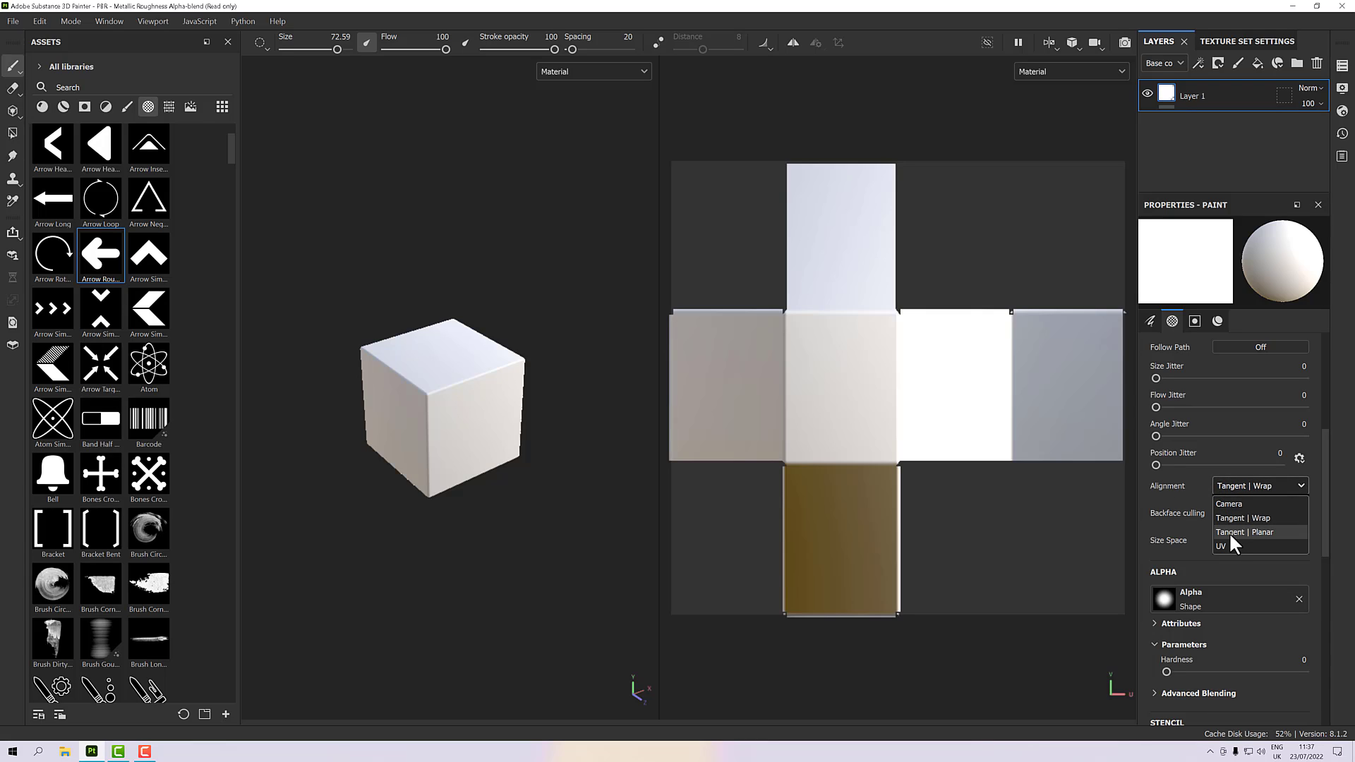
{"action": "left_click", "coordinate": [1229, 544]}
{"action": "left_click", "coordinate": [1232, 484]}
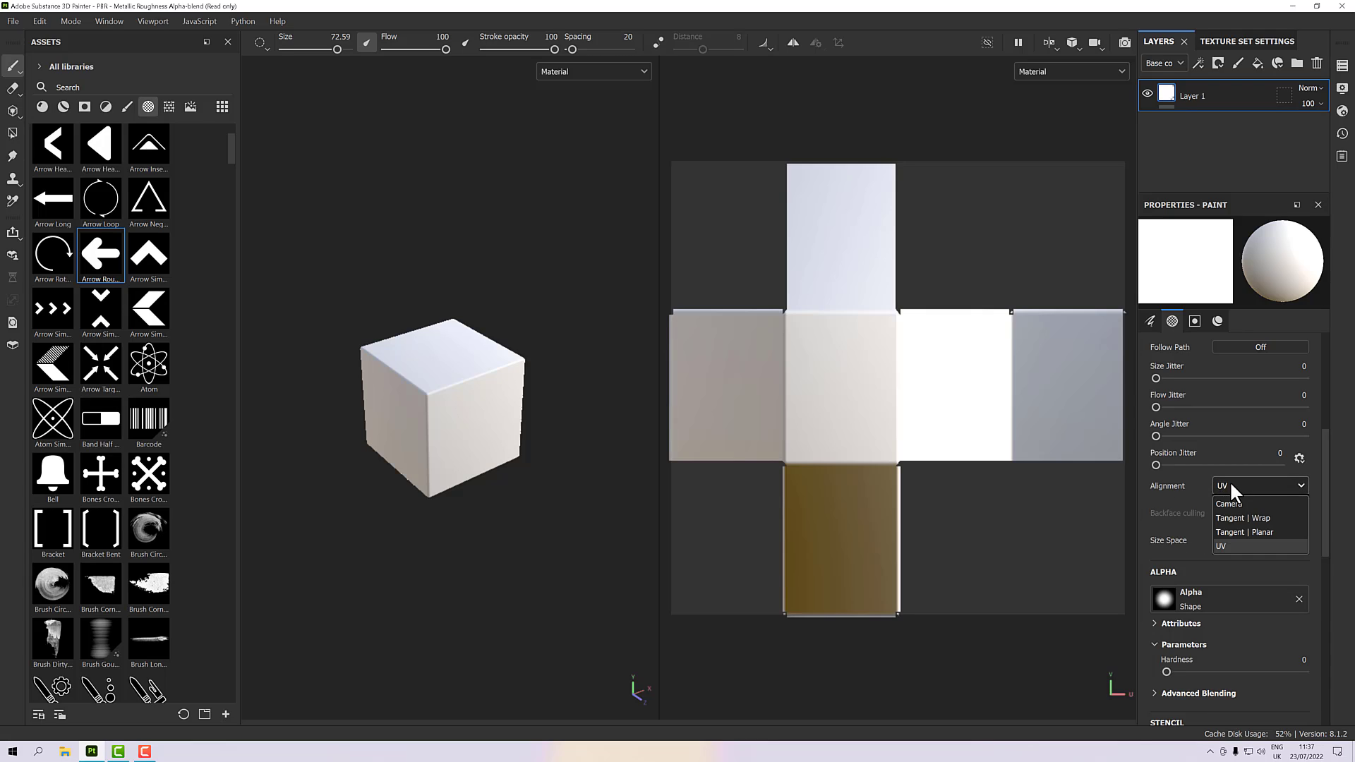
{"action": "left_click", "coordinate": [1229, 518]}
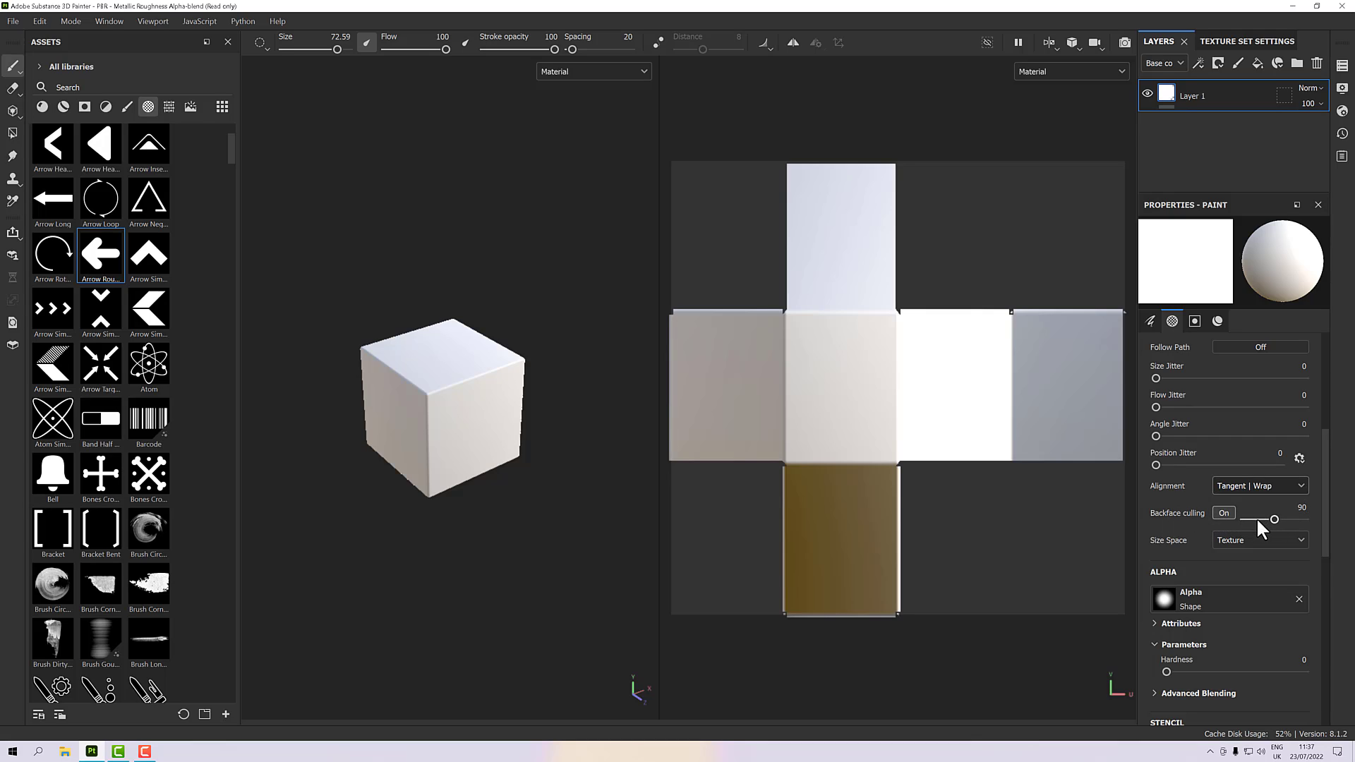
{"action": "mouse_move", "coordinate": [1269, 516]}
{"action": "left_mouse_down"}
{"action": "mouse_move", "coordinate": [1255, 517]}
{"action": "mouse_move", "coordinate": [1285, 516]}
{"action": "left_mouse_up"}
{"action": "scroll", "coordinate": [1227, 540], "scroll_direction": "down", "scroll_amount": 1}
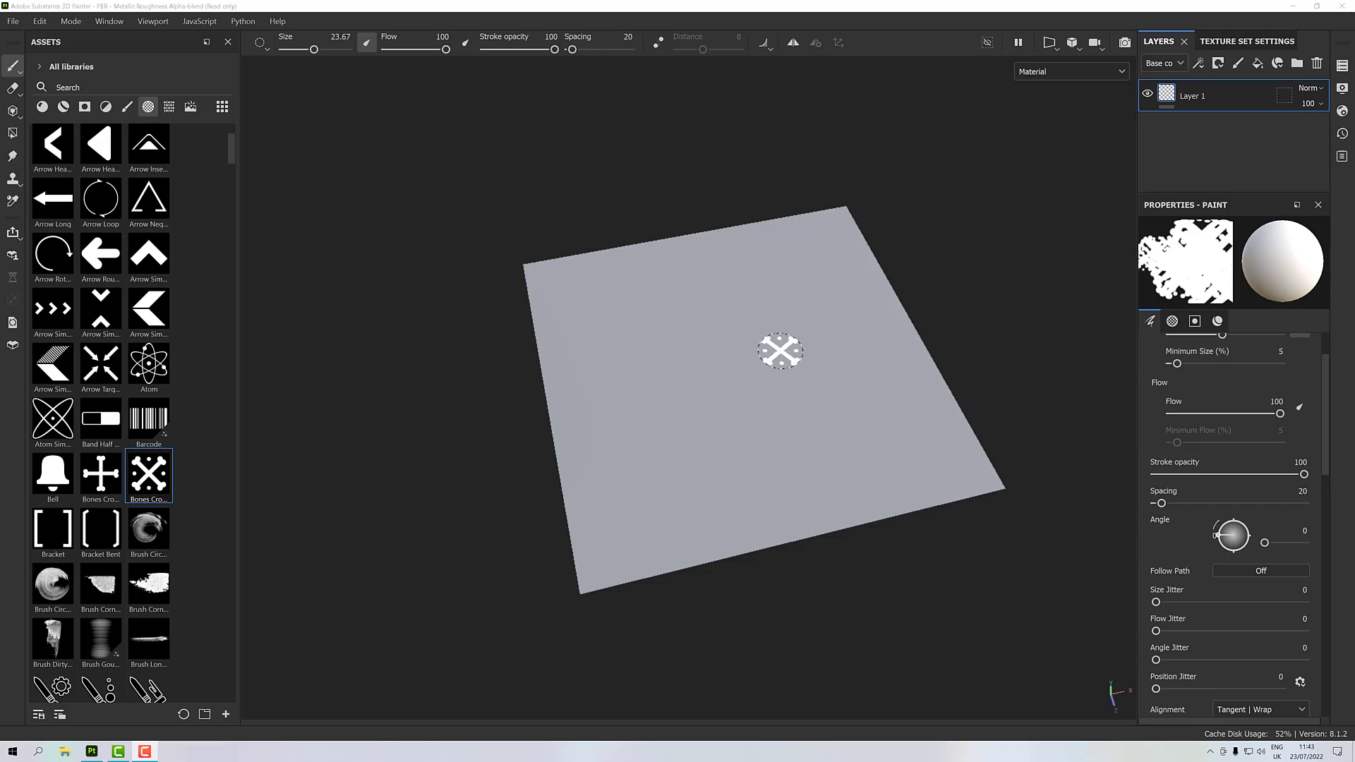
Step: Try the Arrow Head Smooth shape as the brush alpha, and replace it with Bones Crossed
{"action": "left_click_drag", "start_coordinate": [781, 354], "coordinate": [751, 392], "text": "alt"}
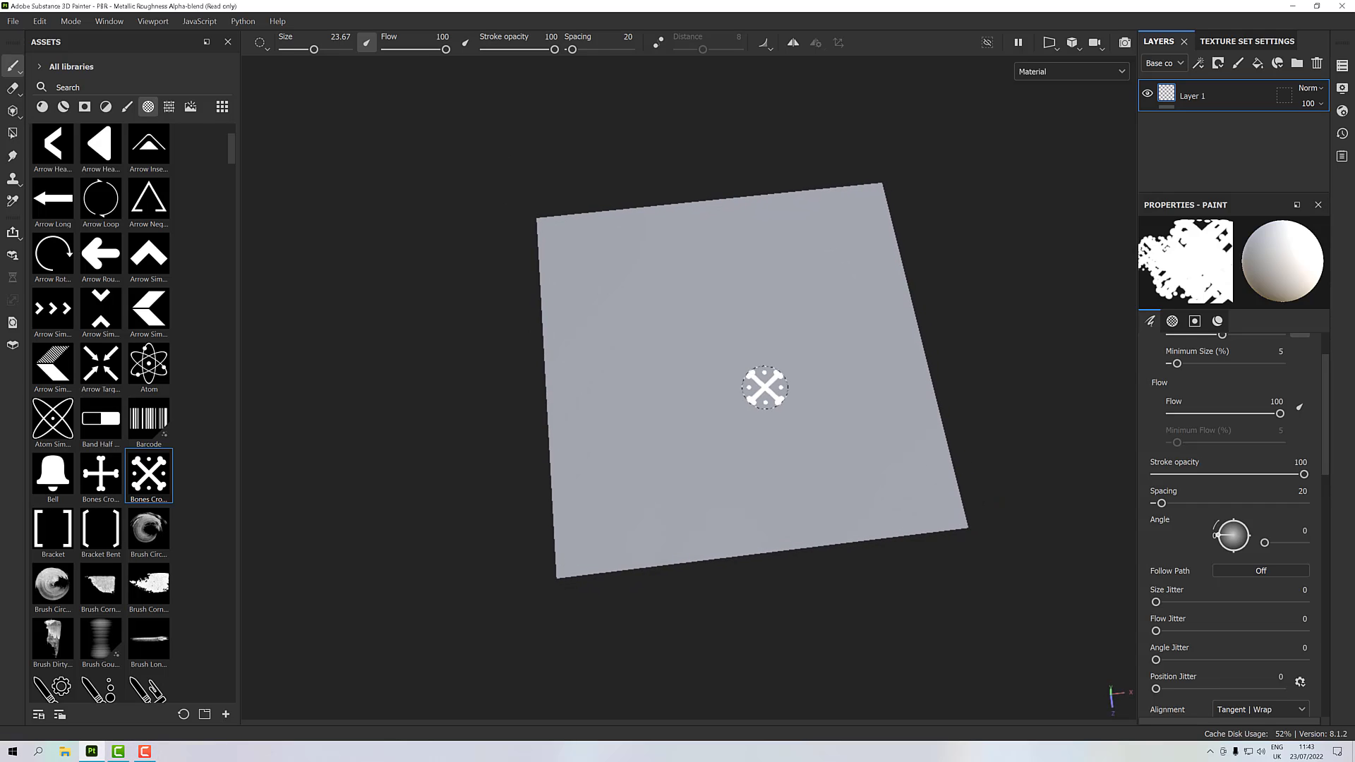
{"action": "scroll", "coordinate": [765, 387], "scroll_direction": "up", "scroll_amount": 2}
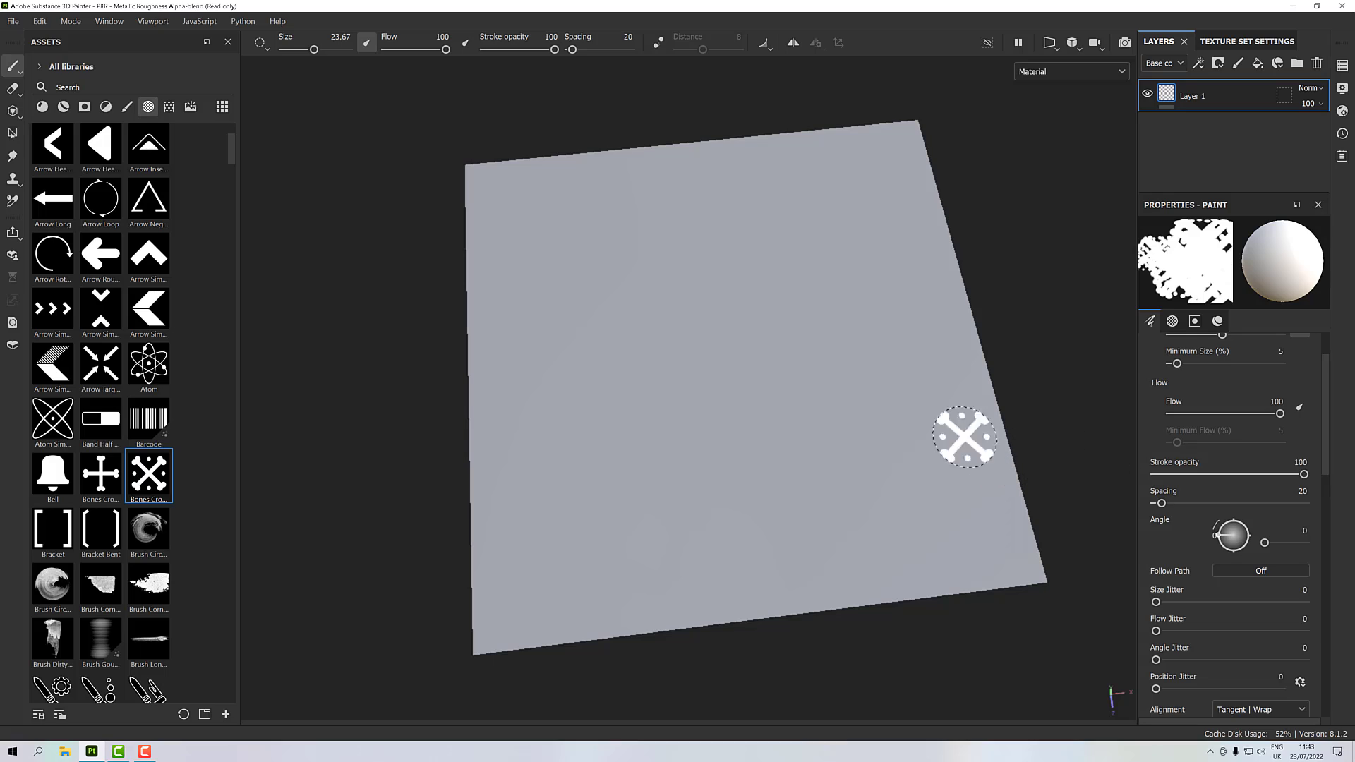
{"action": "scroll", "coordinate": [1276, 417], "scroll_direction": "up", "scroll_amount": 2}
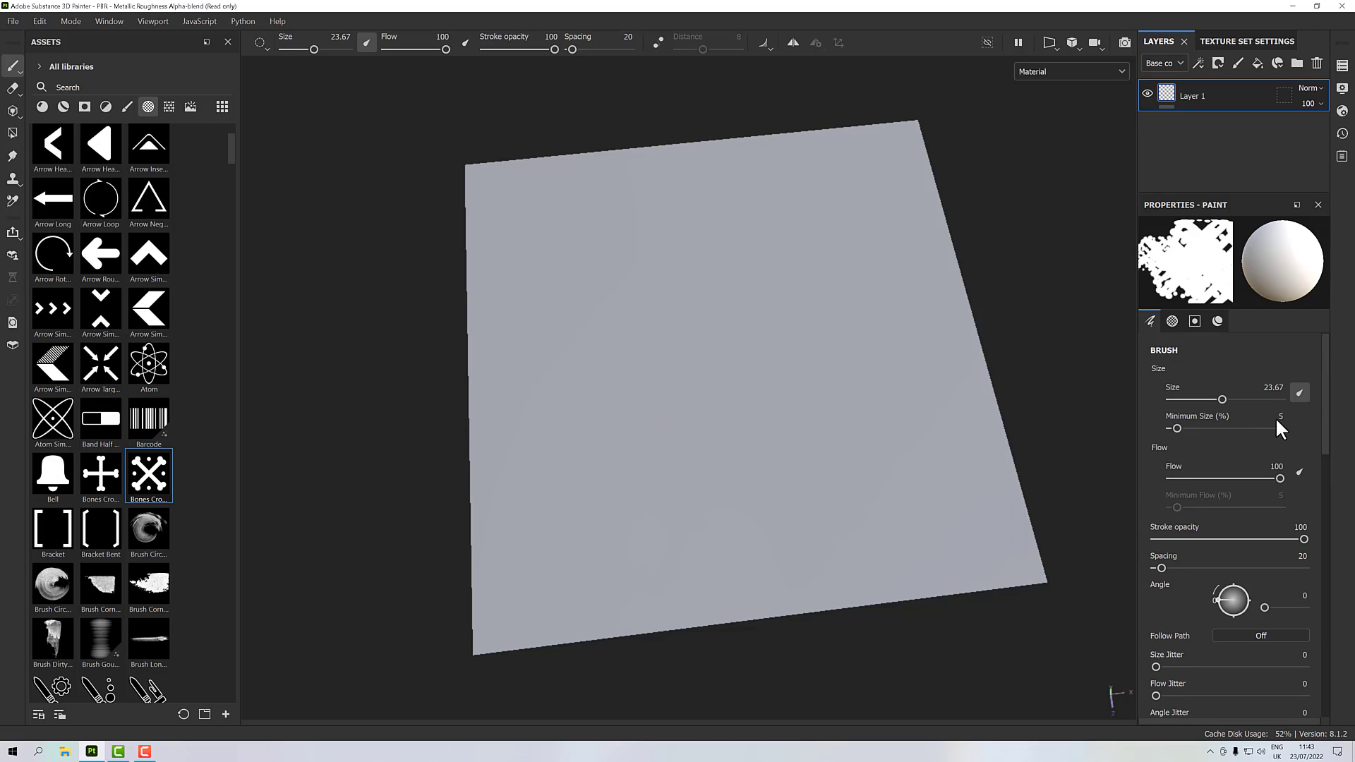
{"action": "left_click", "coordinate": [1174, 319]}
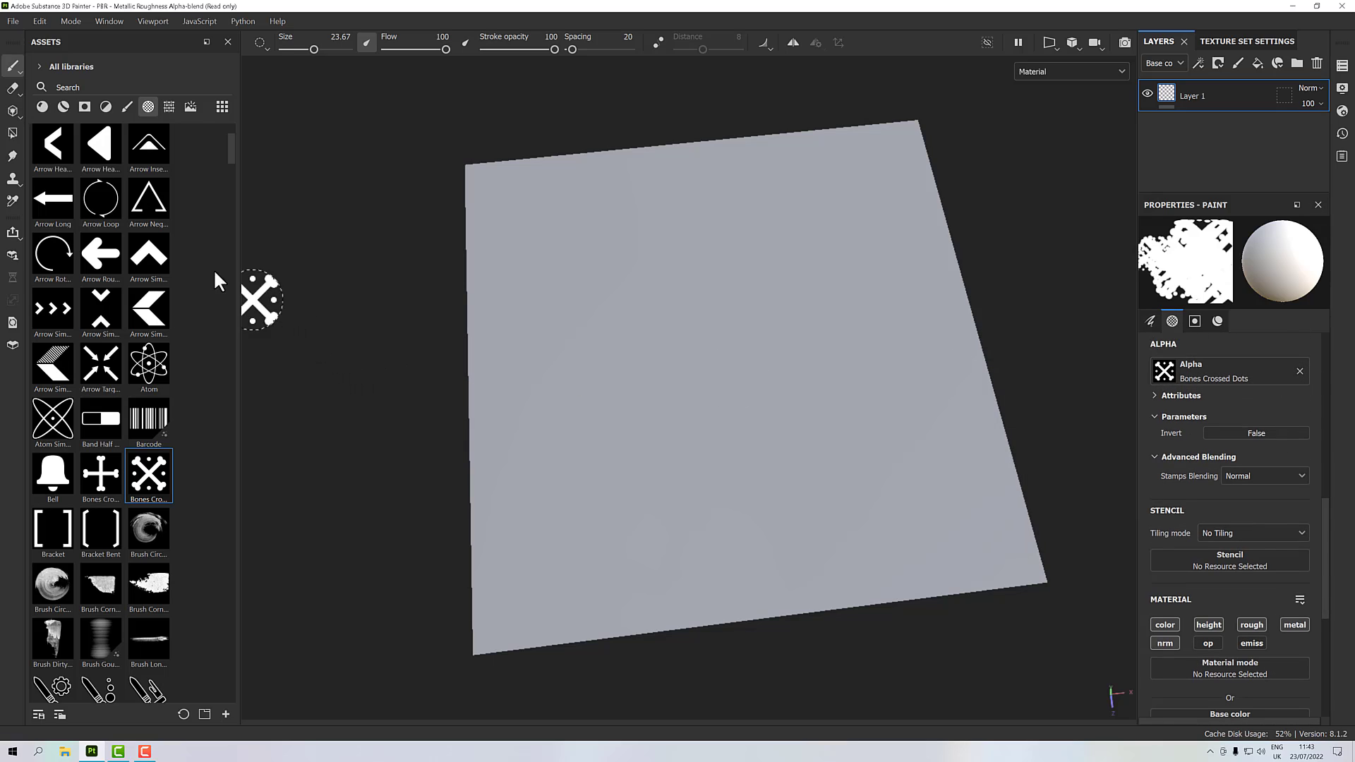
{"action": "left_click_drag", "start_coordinate": [103, 145], "coordinate": [1204, 367]}
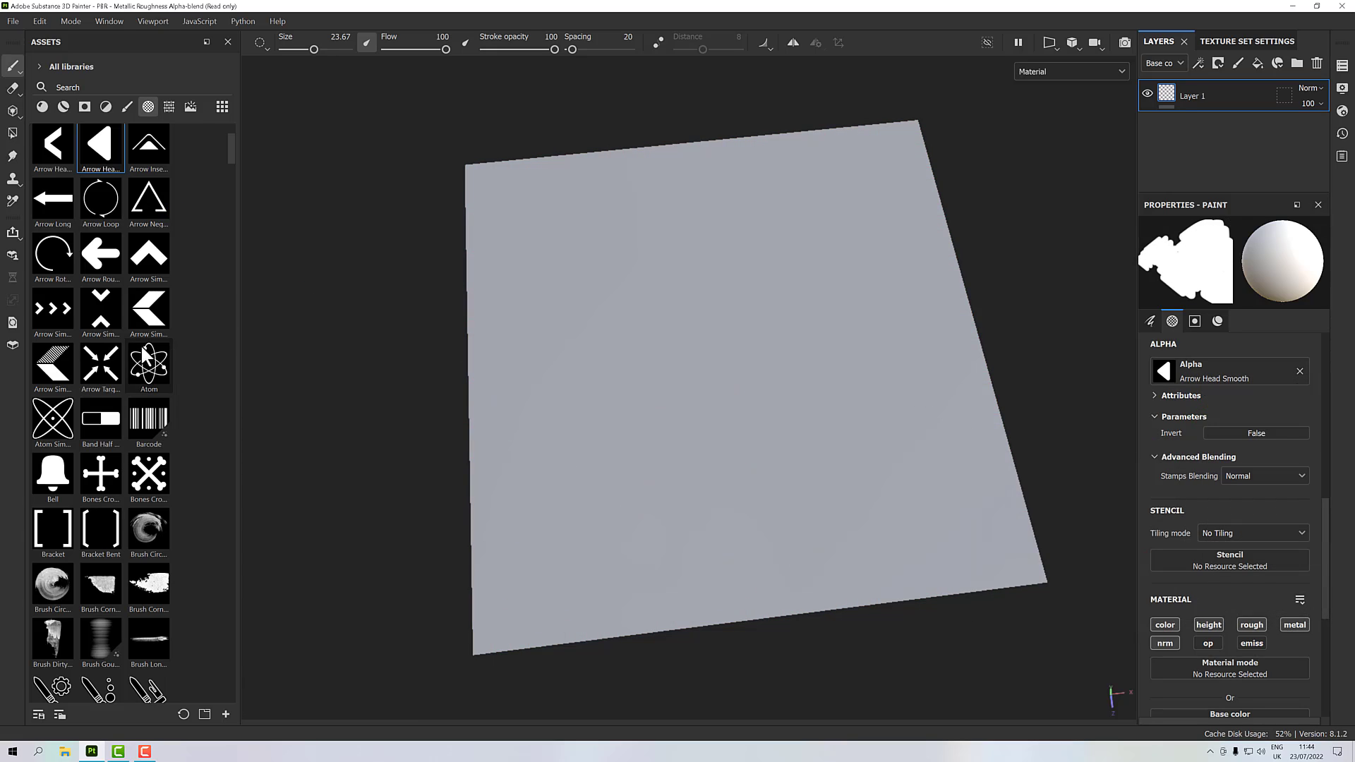
{"action": "mouse_move", "coordinate": [103, 476]}
{"action": "left_mouse_down"}
{"action": "mouse_move", "coordinate": [1094, 448]}
{"action": "mouse_move", "coordinate": [1177, 374]}
{"action": "left_mouse_up"}
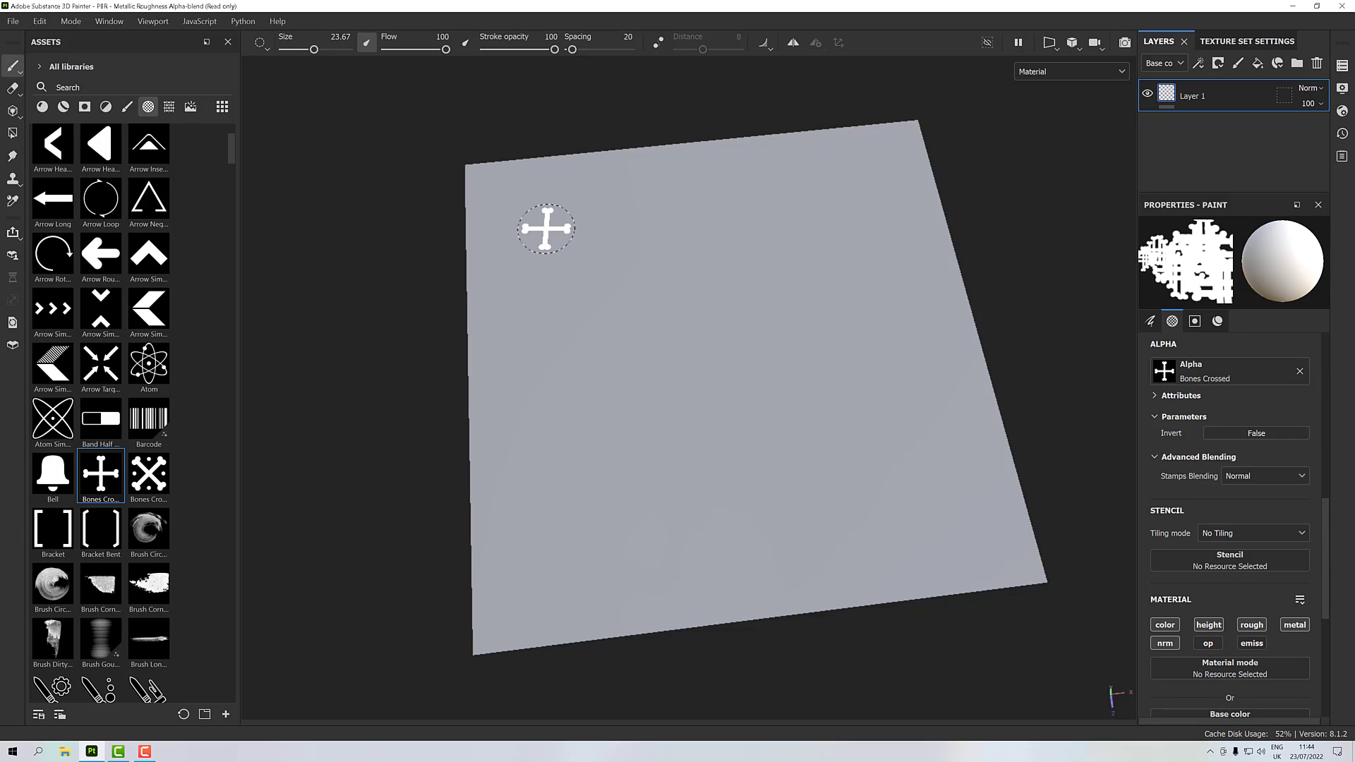
Step: Paint a winding test stroke with Follow Path off and another with it on, undo both strokes, and switch Follow Path back off
{"action": "mouse_move", "coordinate": [541, 226]}
{"action": "left_mouse_down"}
{"action": "mouse_move", "coordinate": [599, 321]}
{"action": "mouse_move", "coordinate": [783, 311]}
{"action": "mouse_move", "coordinate": [854, 416]}
{"action": "mouse_move", "coordinate": [646, 466]}
{"action": "mouse_move", "coordinate": [816, 517]}
{"action": "mouse_move", "coordinate": [910, 512]}
{"action": "left_mouse_up"}
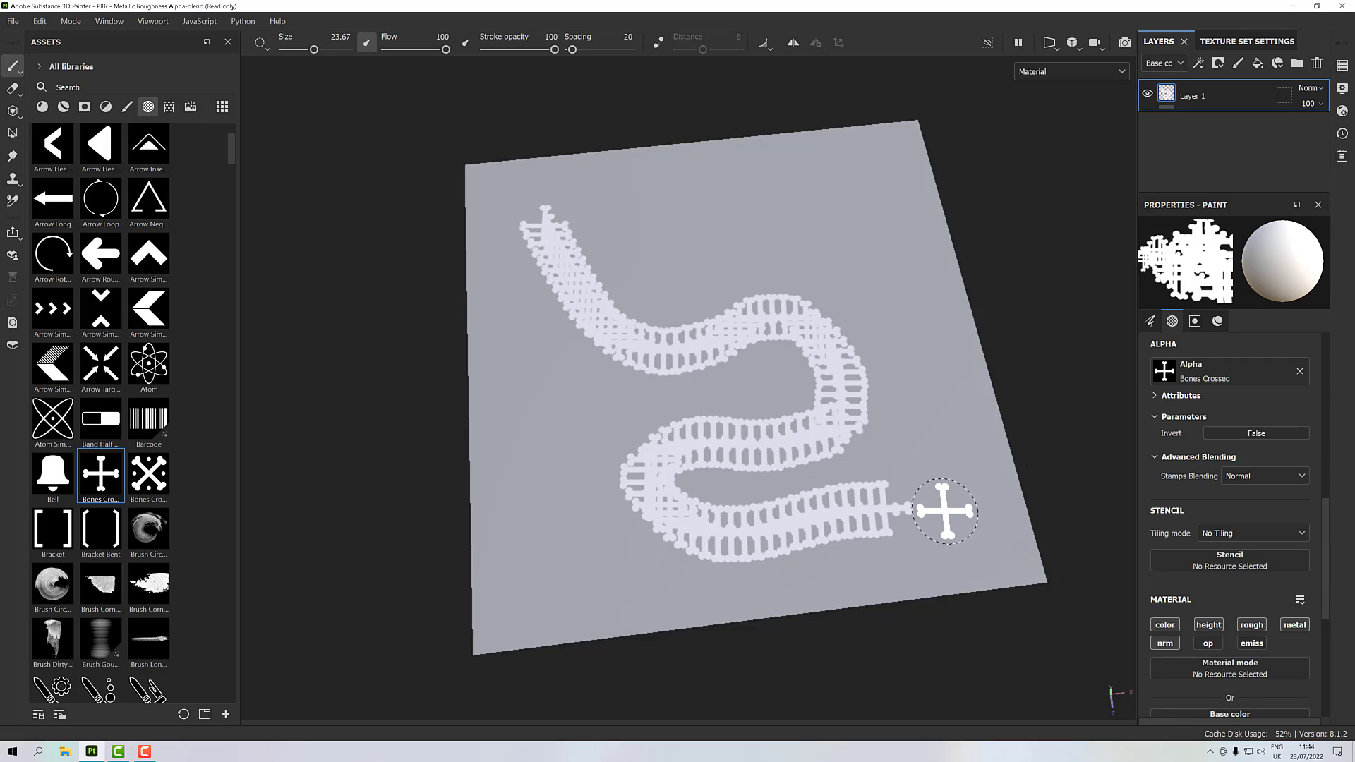
{"action": "scroll", "coordinate": [1285, 459], "scroll_direction": "up", "scroll_amount": 5}
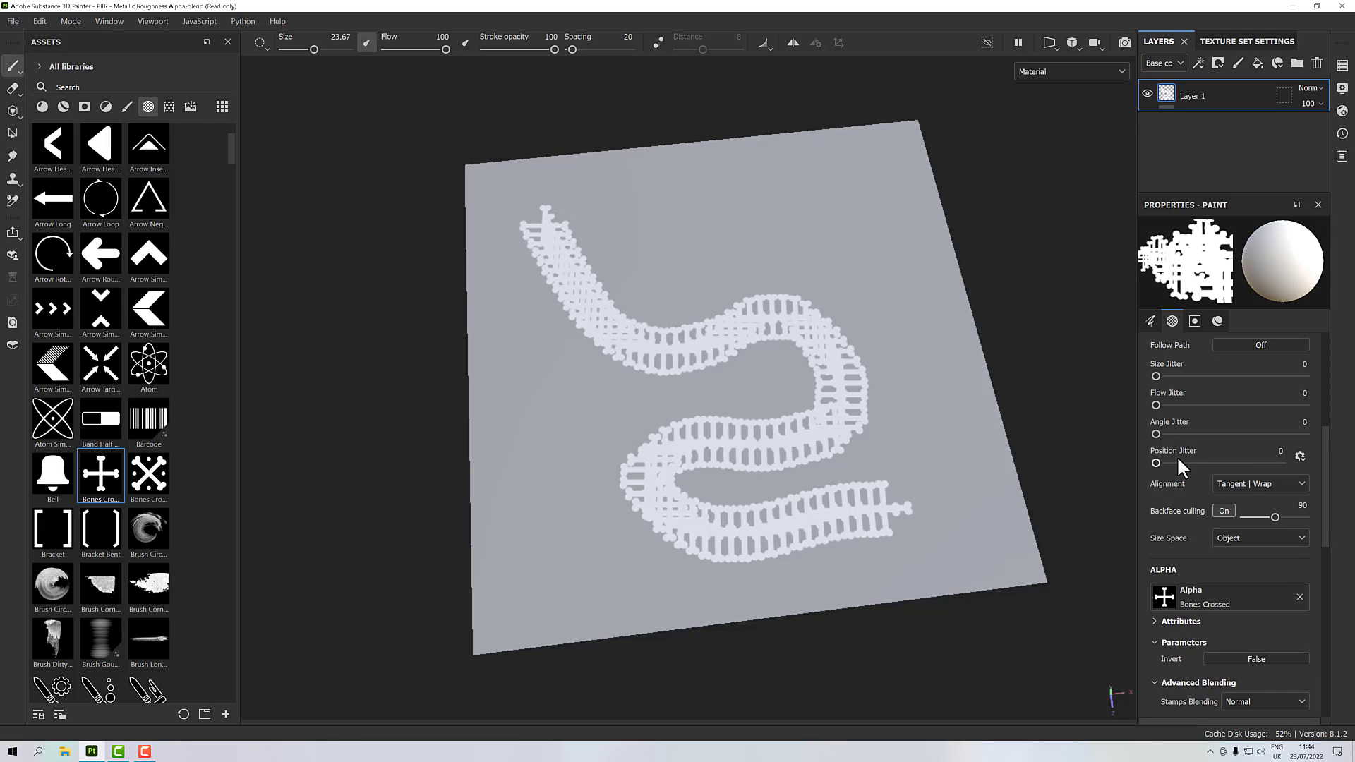
{"action": "scroll", "coordinate": [1176, 455], "scroll_direction": "up", "scroll_amount": 3}
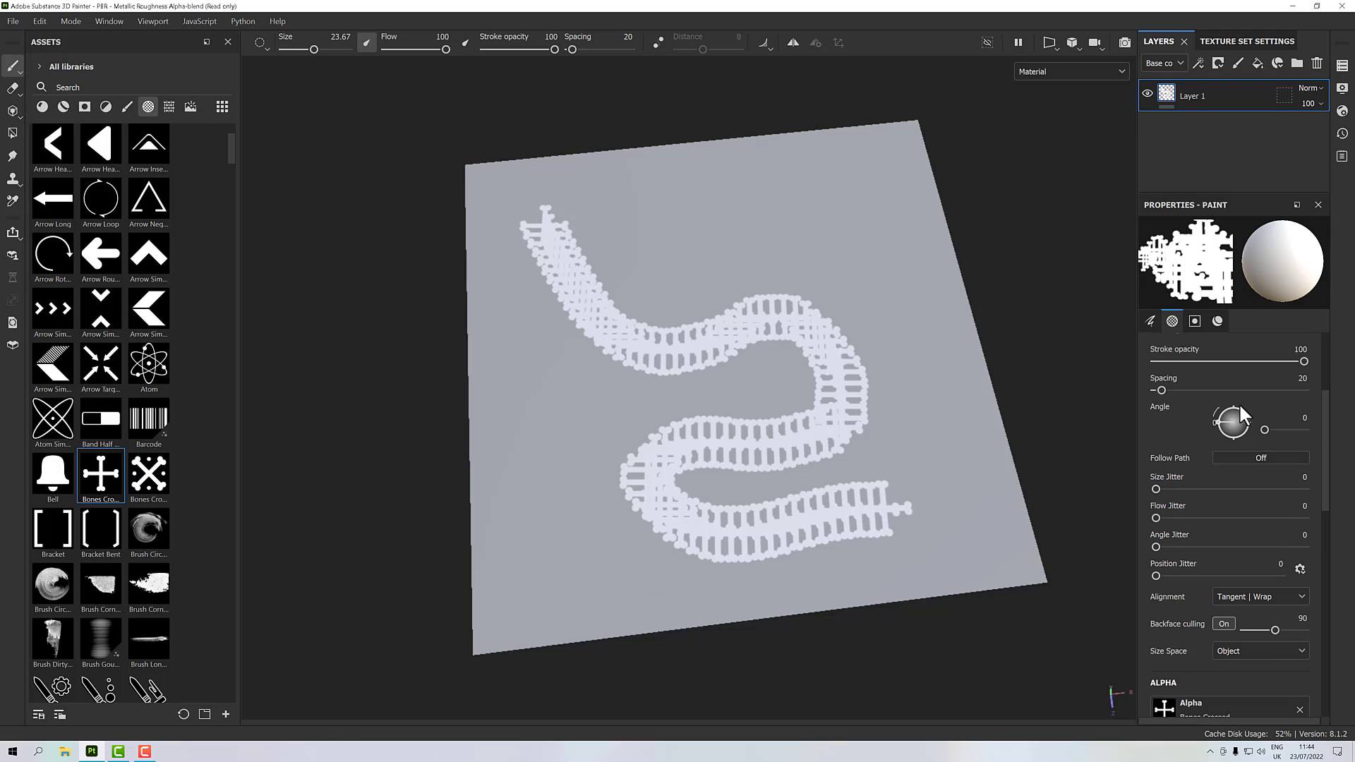
{"action": "left_click", "coordinate": [1242, 455]}
{"action": "mouse_move", "coordinate": [656, 184]}
{"action": "left_mouse_down"}
{"action": "mouse_move", "coordinate": [734, 225]}
{"action": "mouse_move", "coordinate": [819, 206]}
{"action": "mouse_move", "coordinate": [922, 438]}
{"action": "left_mouse_up"}
{"action": "key", "text": "ctrl+z"}
{"action": "key", "text": "ctrl+z"}
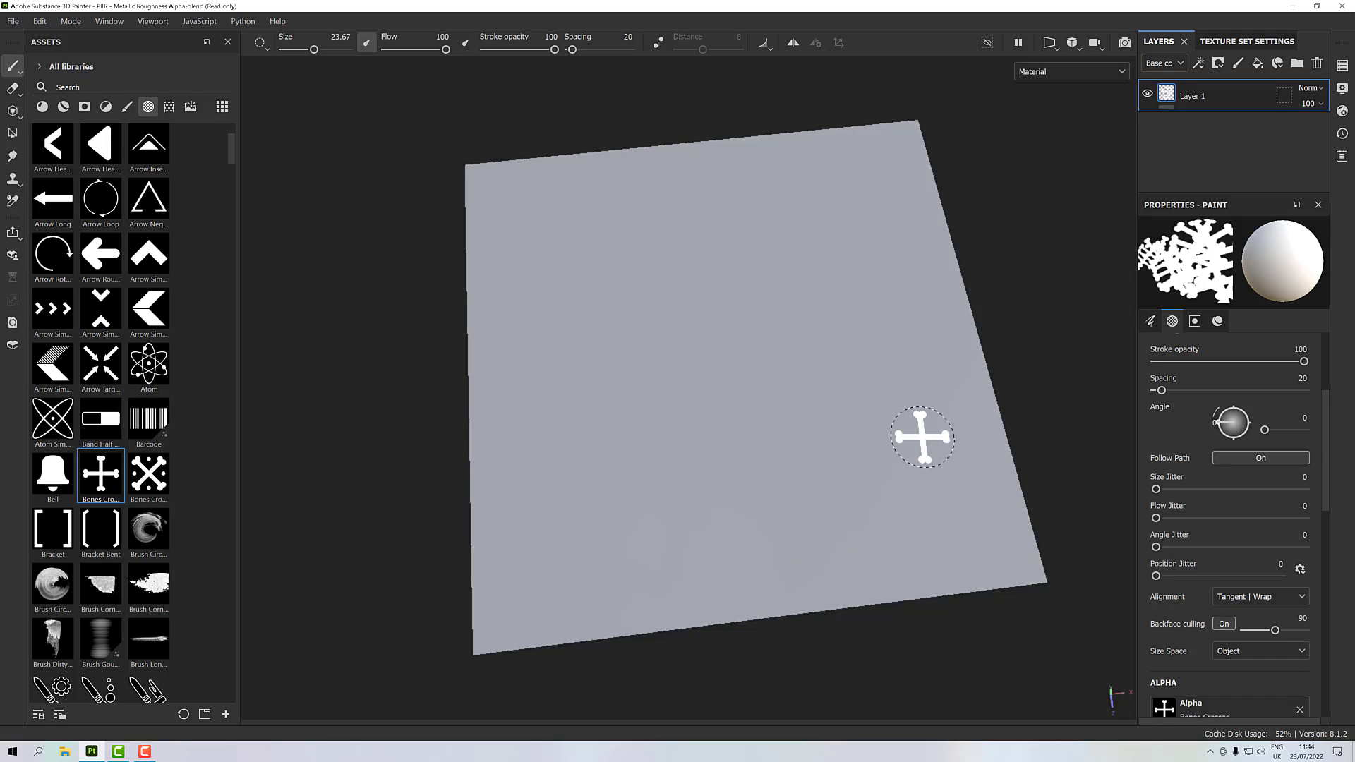
{"action": "left_click", "coordinate": [1247, 459]}
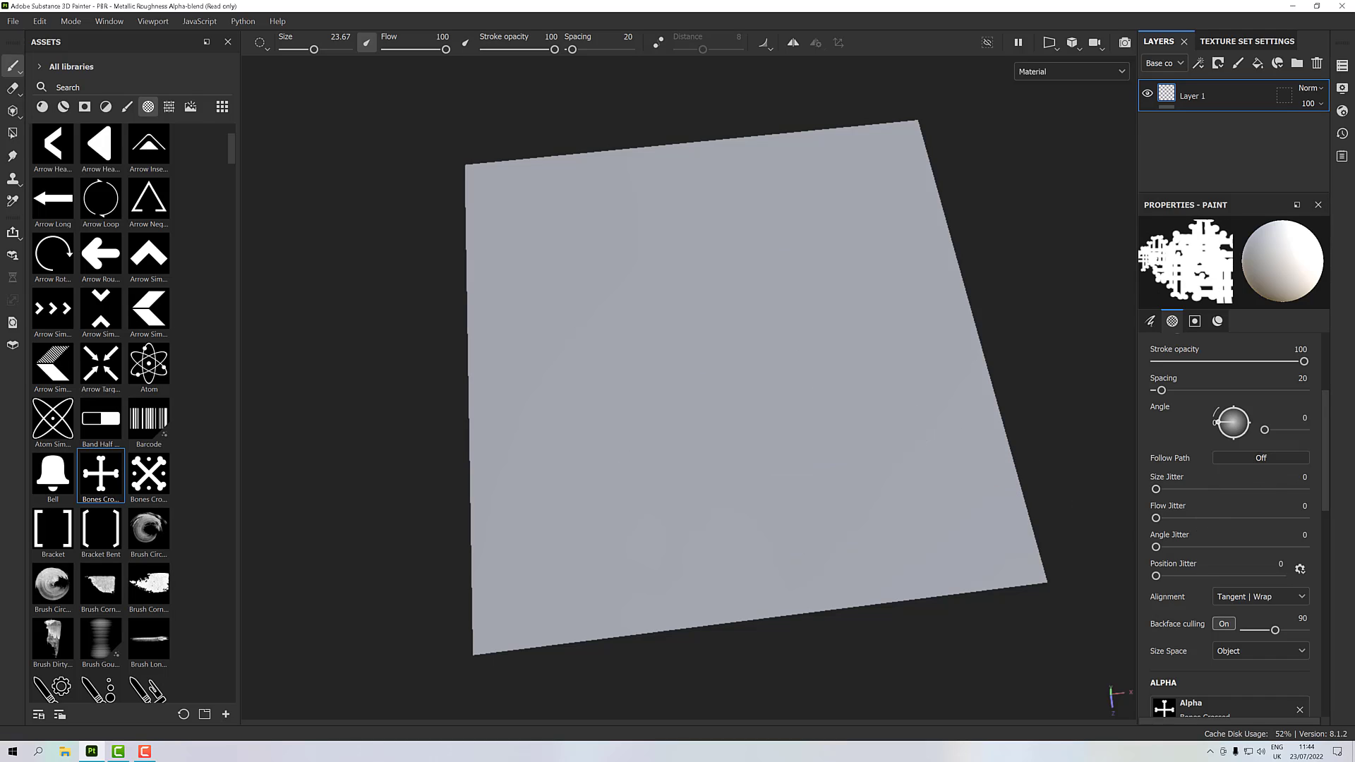
Step: Set the alpha's Invert to True, paint three single stamps and a diagonal stroke on the plane, and undo them all
{"action": "scroll", "coordinate": [1210, 481], "scroll_direction": "down", "scroll_amount": 6}
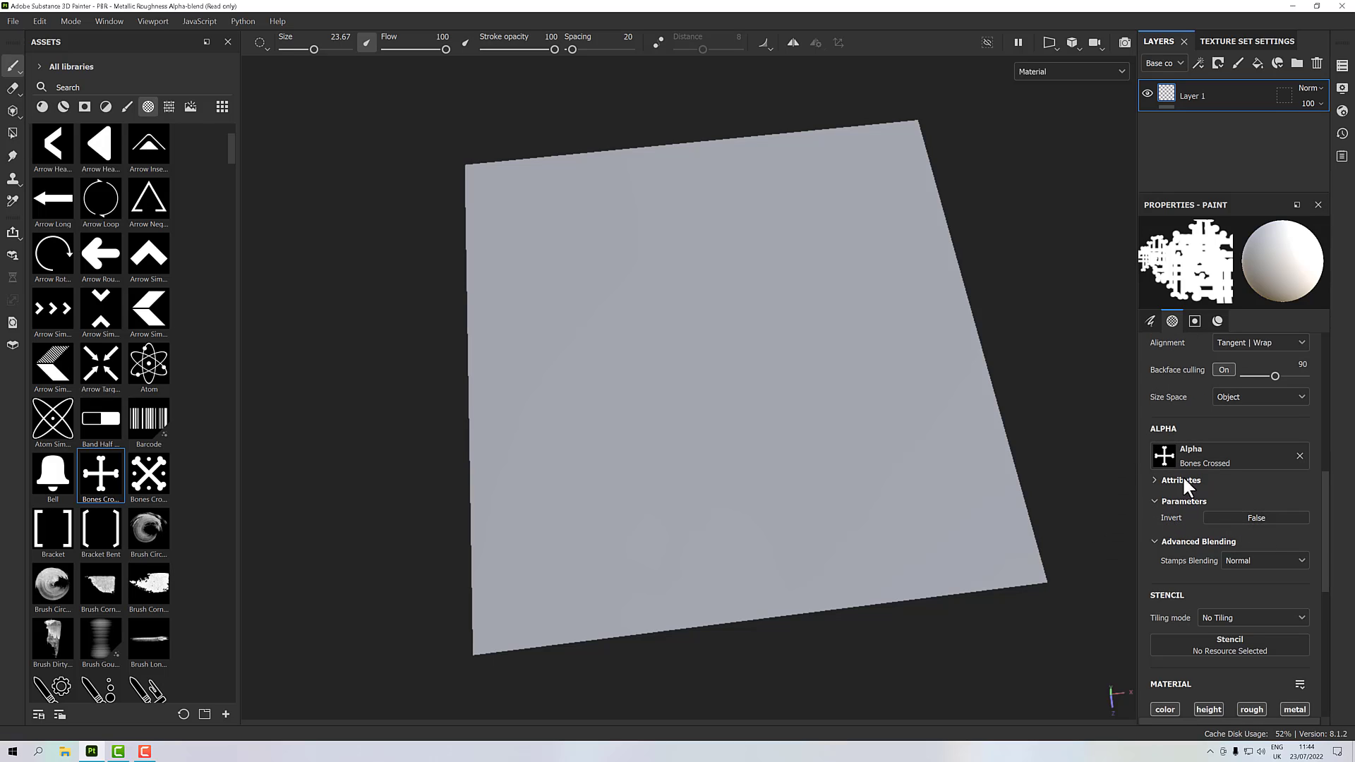
{"action": "left_click", "coordinate": [1255, 515]}
{"action": "left_click", "coordinate": [638, 247]}
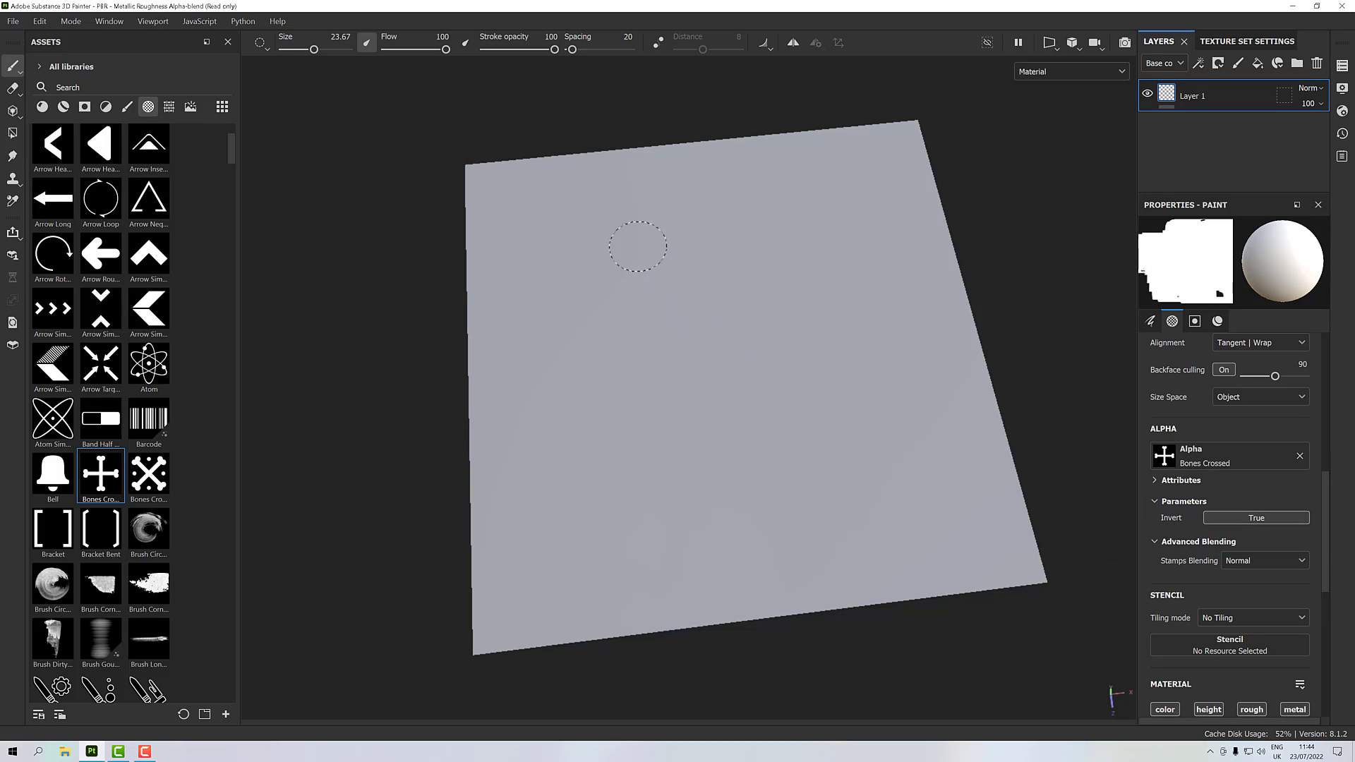
{"action": "left_click", "coordinate": [725, 246]}
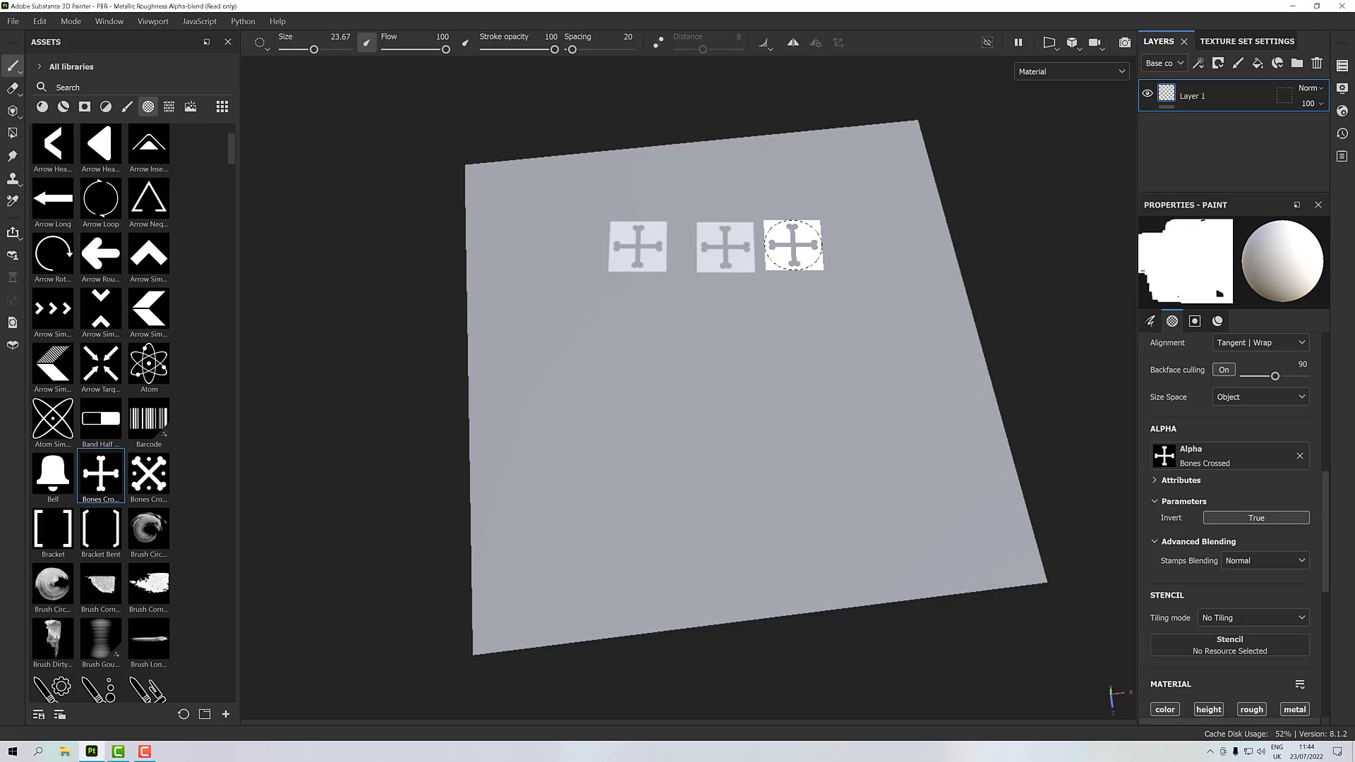
{"action": "left_click", "coordinate": [797, 246]}
{"action": "mouse_move", "coordinate": [658, 330]}
{"action": "left_mouse_down"}
{"action": "mouse_move", "coordinate": [619, 413]}
{"action": "mouse_move", "coordinate": [791, 503]}
{"action": "left_mouse_up"}
{"action": "key", "text": "ctrl+z"}
{"action": "key", "text": "ctrl+z"}
{"action": "key", "text": "ctrl+z"}
{"action": "key", "text": "ctrl+z"}
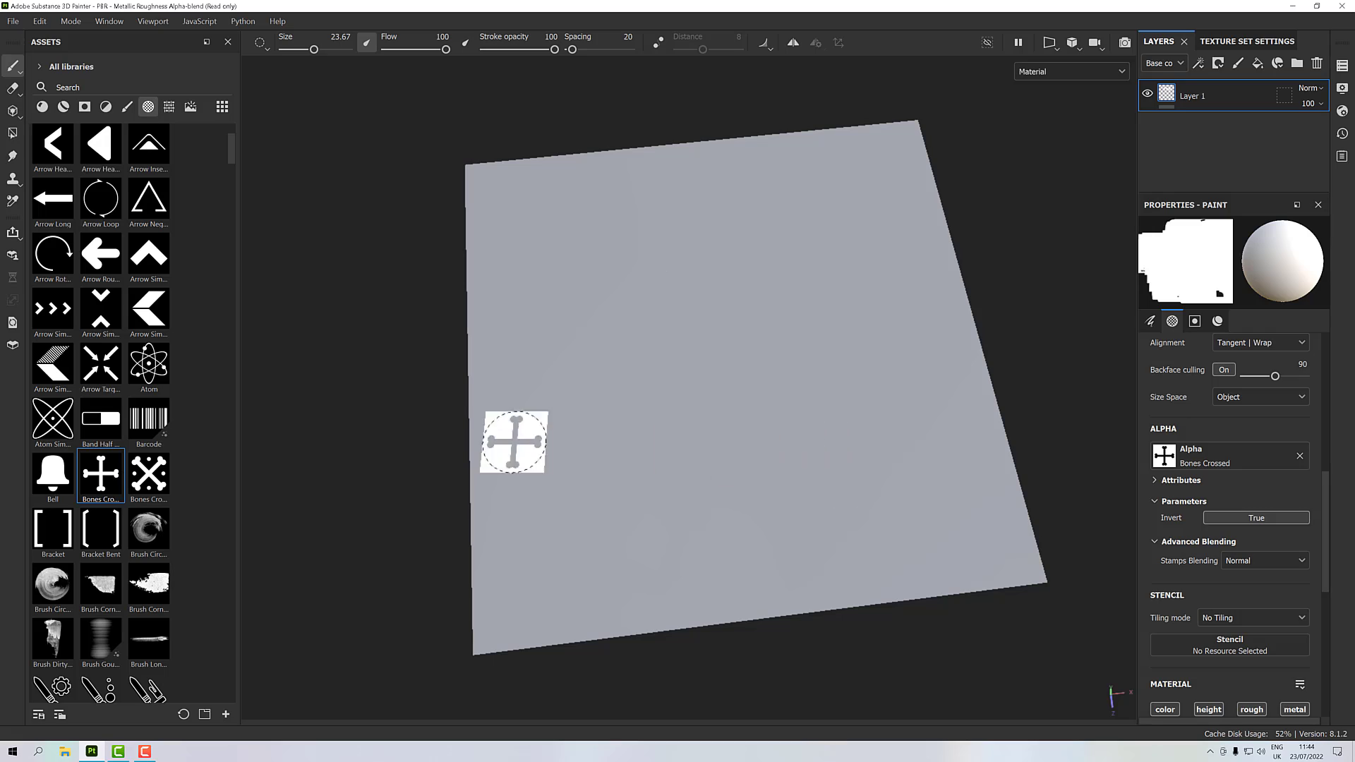
Step: Set the brush alpha to Barcode, expand its Dynamic Stroke settings, and paint and undo a test stroke
{"action": "left_click", "coordinate": [145, 417]}
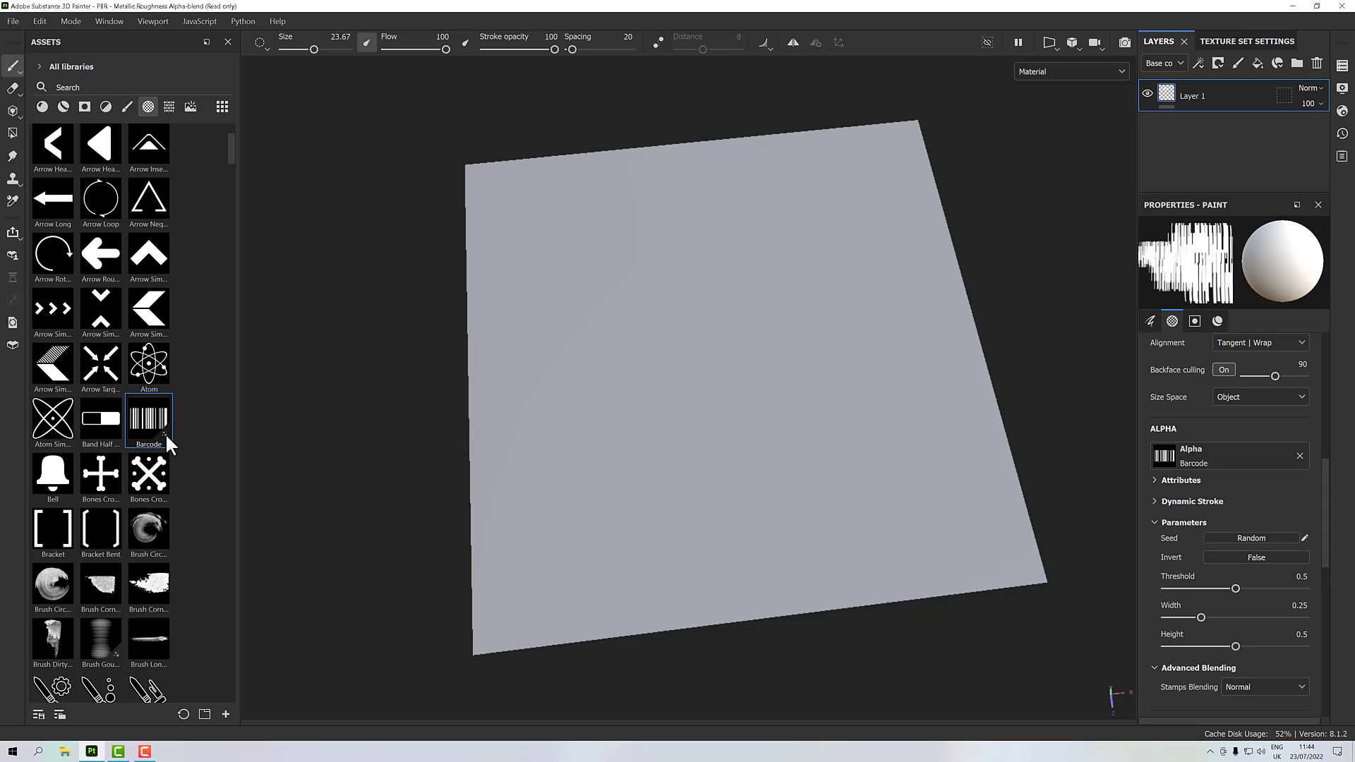
{"action": "left_click", "coordinate": [1154, 502]}
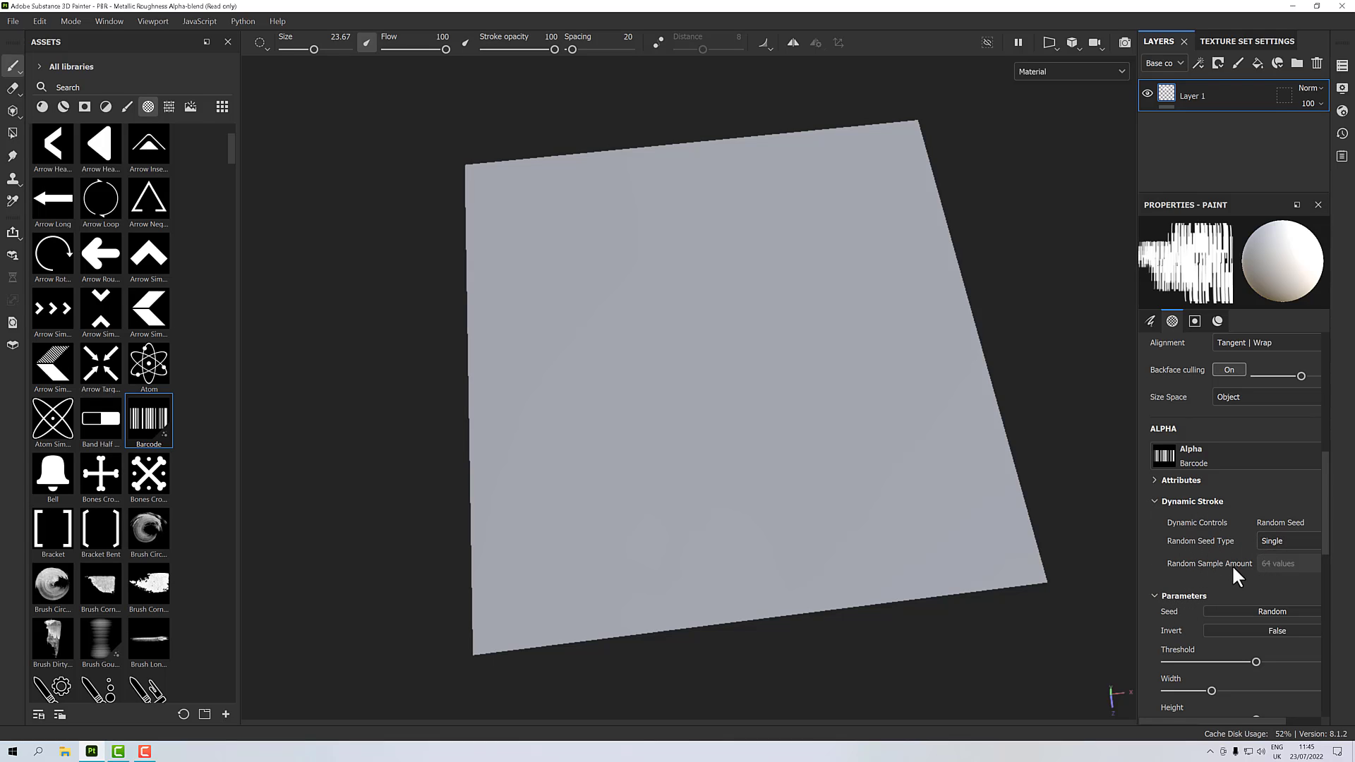
{"action": "scroll", "coordinate": [1250, 578], "scroll_direction": "down", "scroll_amount": 2}
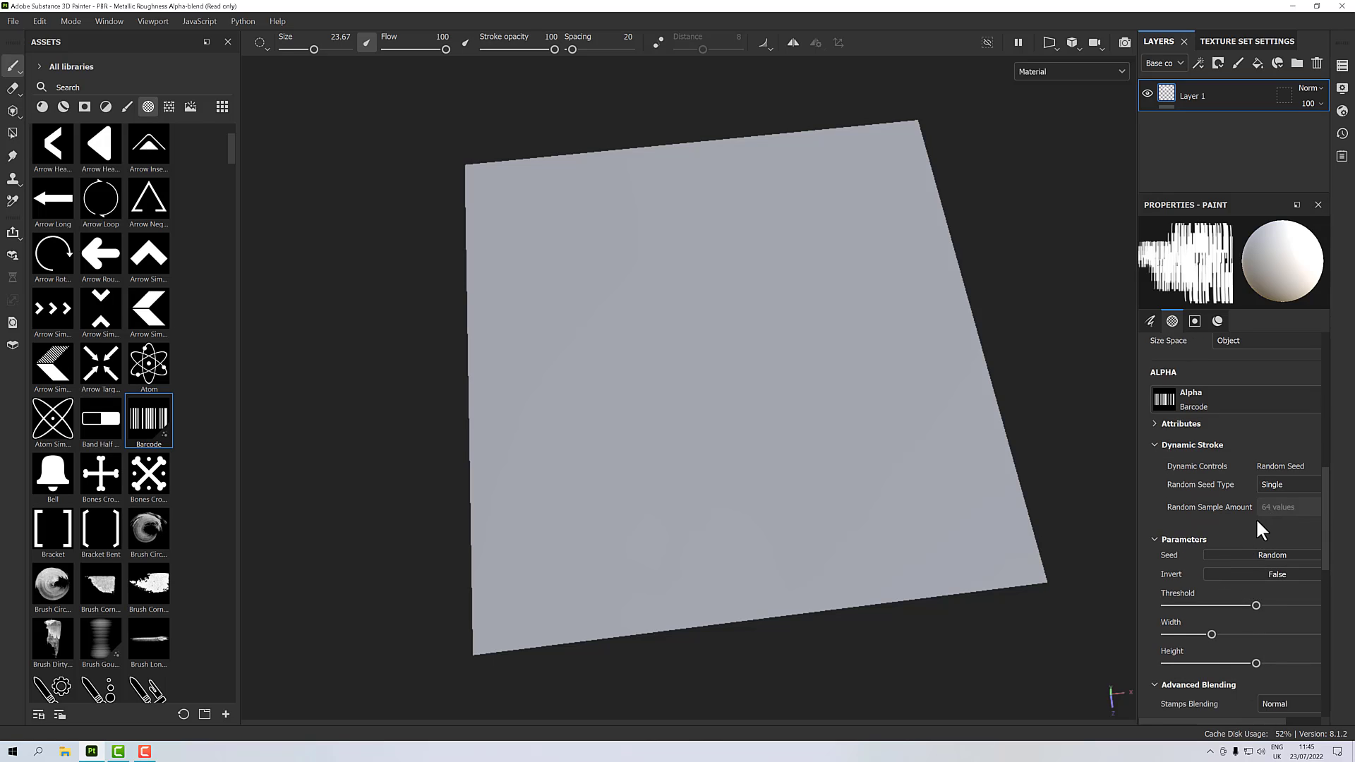
{"action": "mouse_move", "coordinate": [584, 224]}
{"action": "left_mouse_down"}
{"action": "mouse_move", "coordinate": [585, 336]}
{"action": "mouse_move", "coordinate": [681, 392]}
{"action": "mouse_move", "coordinate": [737, 342]}
{"action": "mouse_move", "coordinate": [769, 282]}
{"action": "mouse_move", "coordinate": [855, 332]}
{"action": "mouse_move", "coordinate": [872, 445]}
{"action": "mouse_move", "coordinate": [706, 526]}
{"action": "mouse_move", "coordinate": [748, 540]}
{"action": "left_mouse_up"}
{"action": "key", "text": "ctrl+z"}
Step: Paint one short downward stroke with the barcode's Width raised high and another beside it with Width lowered near its minimum
{"action": "scroll", "coordinate": [1216, 524], "scroll_direction": "down", "scroll_amount": 2}
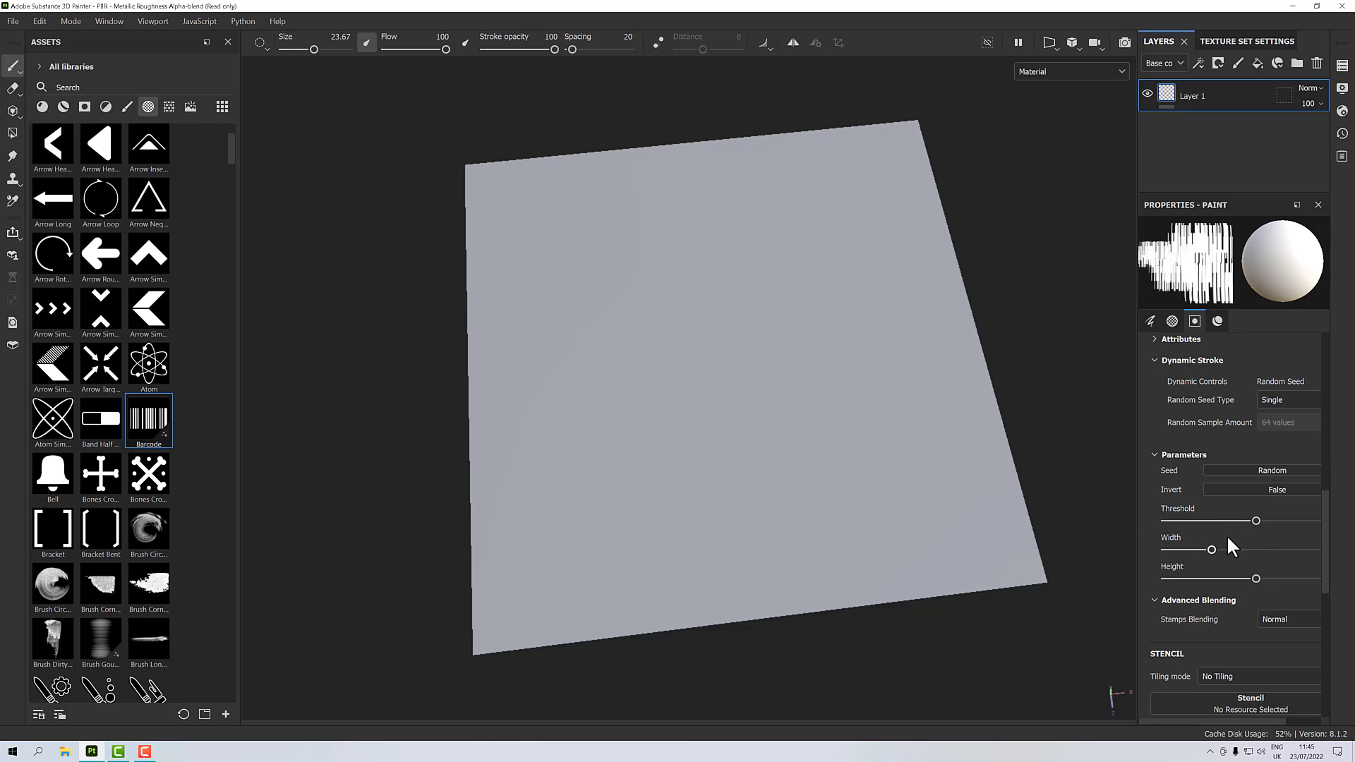
{"action": "mouse_move", "coordinate": [1213, 549]}
{"action": "left_mouse_down"}
{"action": "mouse_move", "coordinate": [1266, 550]}
{"action": "mouse_move", "coordinate": [1230, 549]}
{"action": "mouse_move", "coordinate": [1246, 549]}
{"action": "left_mouse_up"}
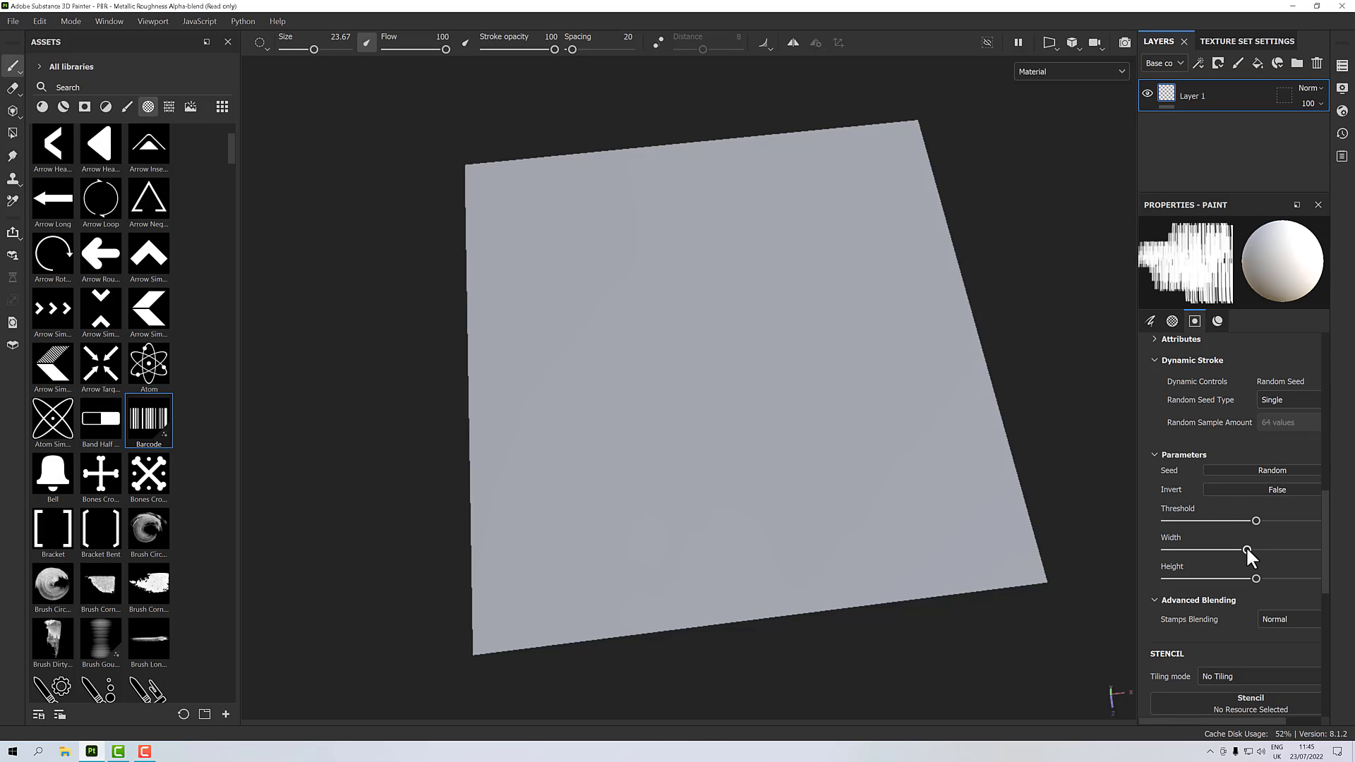
{"action": "left_click_drag", "start_coordinate": [1247, 549], "coordinate": [1299, 550]}
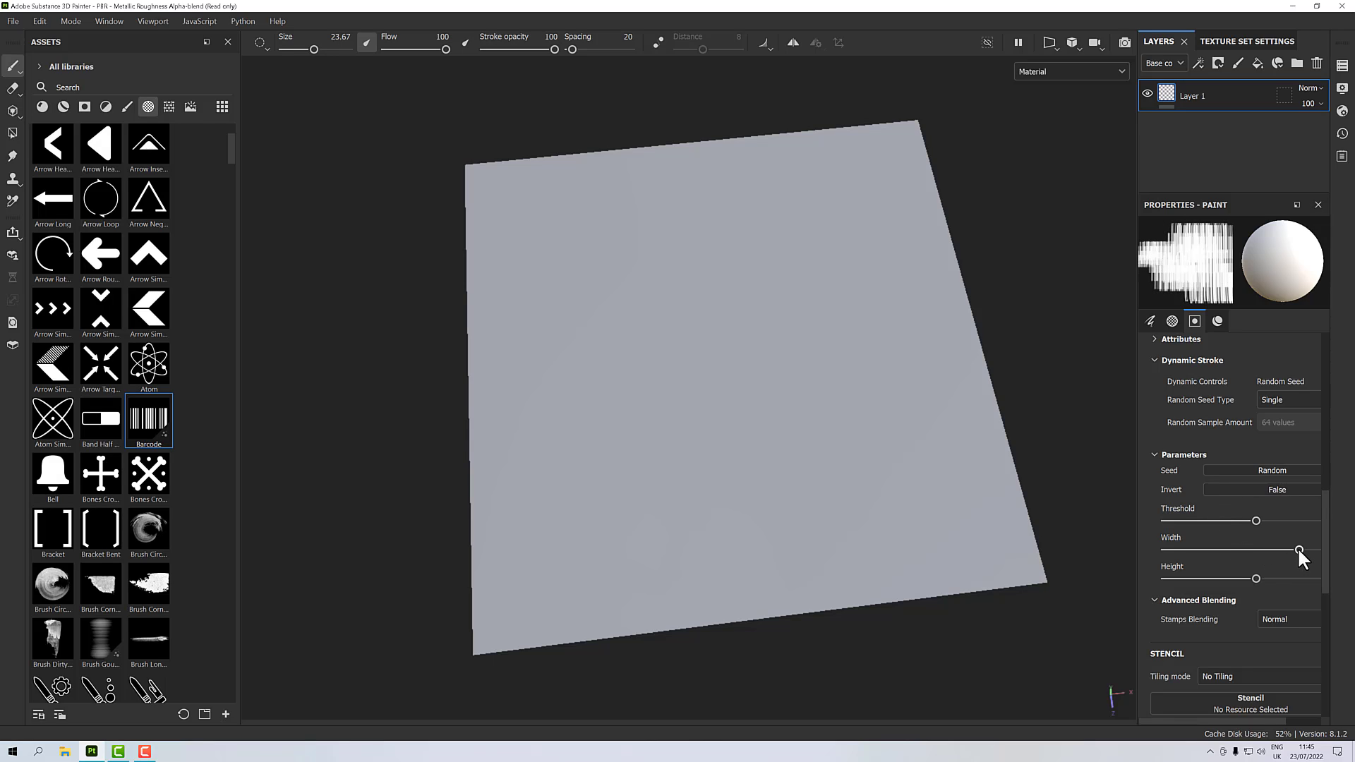
{"action": "left_click_drag", "start_coordinate": [708, 255], "coordinate": [735, 418]}
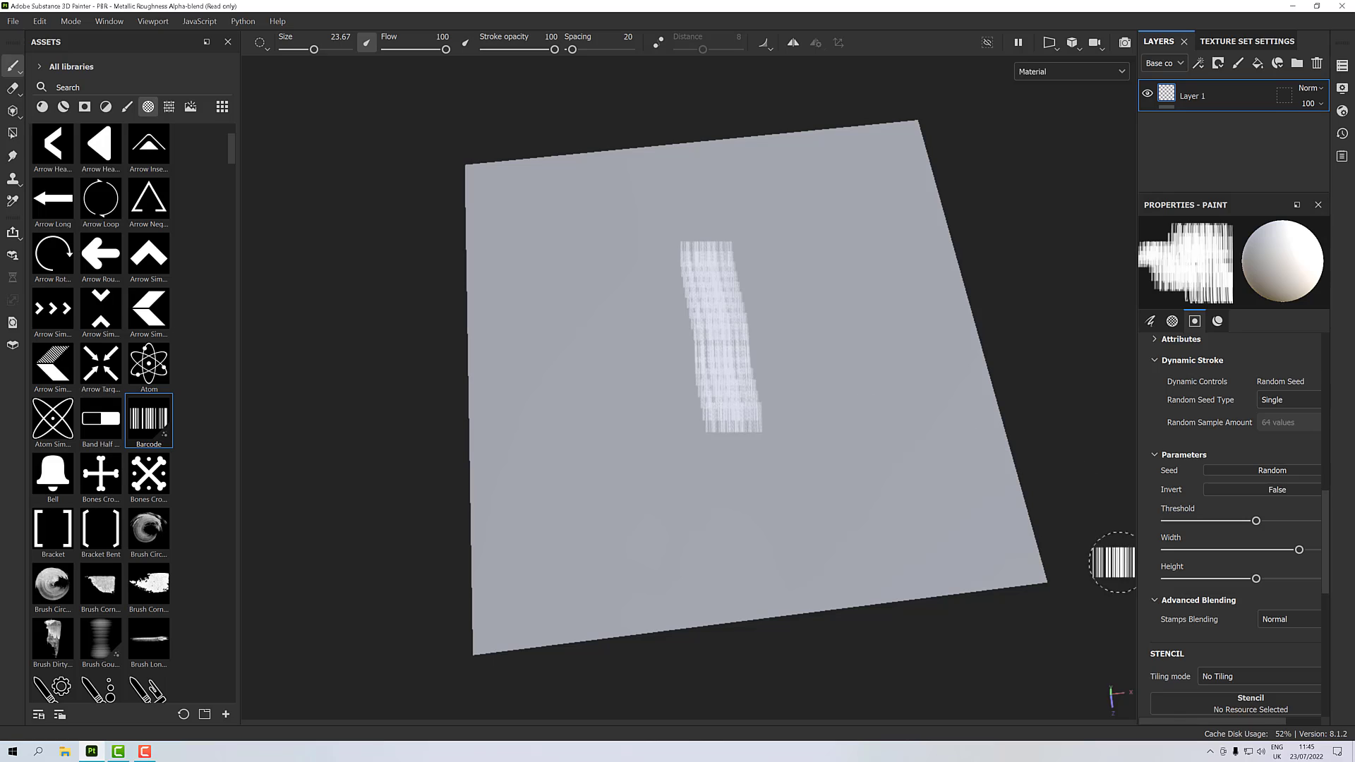
{"action": "left_click_drag", "start_coordinate": [1298, 550], "coordinate": [1170, 550]}
{"action": "left_click_drag", "start_coordinate": [827, 214], "coordinate": [850, 388]}
Step: Return the barcode's Width to mid-range, lower its Height near the minimum, and paint a long downward stroke near the plane's left side
{"action": "mouse_move", "coordinate": [1166, 549]}
{"action": "left_mouse_down"}
{"action": "mouse_move", "coordinate": [1256, 550]}
{"action": "mouse_move", "coordinate": [1164, 578]}
{"action": "mouse_move", "coordinate": [1176, 578]}
{"action": "left_mouse_up"}
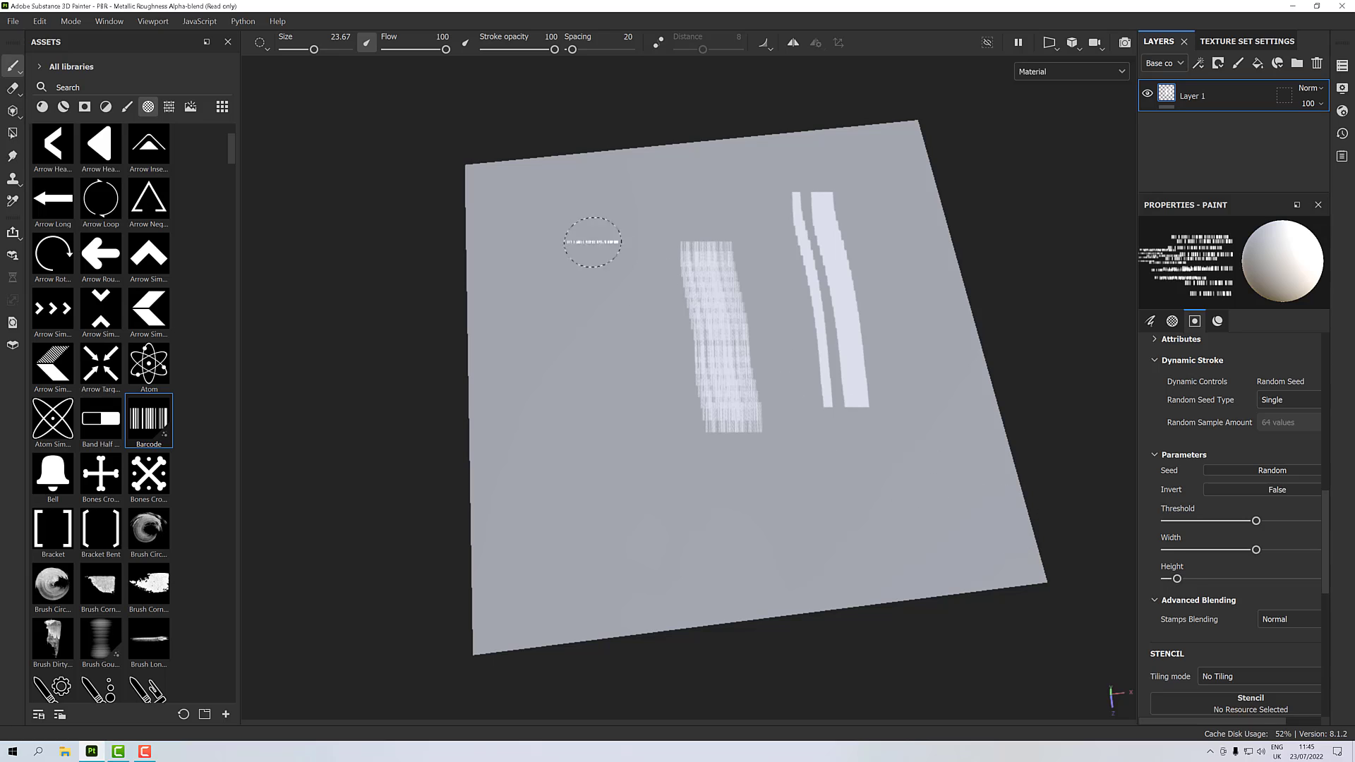
{"action": "mouse_move", "coordinate": [567, 205]}
{"action": "left_mouse_down"}
{"action": "mouse_move", "coordinate": [600, 487]}
{"action": "mouse_move", "coordinate": [671, 523]}
{"action": "left_mouse_up"}
{"action": "scroll", "coordinate": [644, 503], "scroll_direction": "up", "scroll_amount": 5}
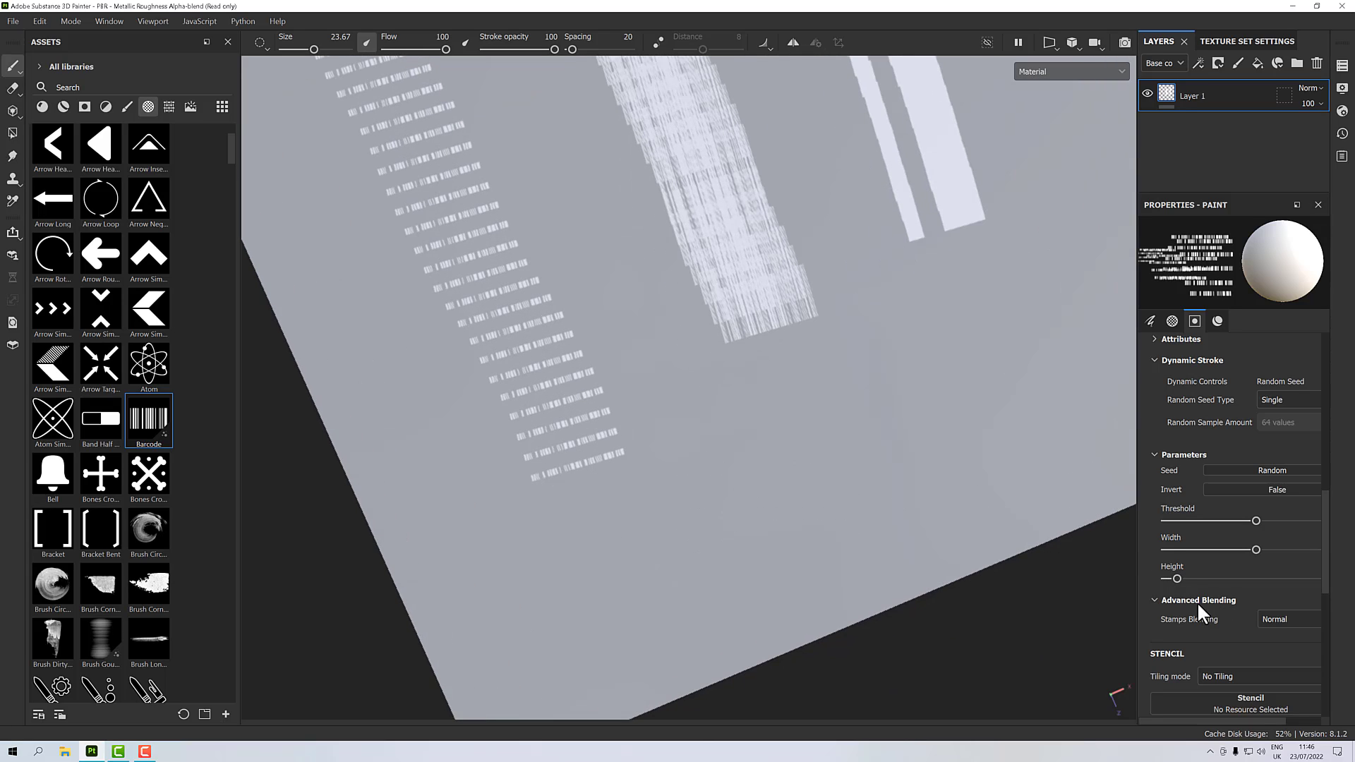
Step: Raise the barcode's Height back to mid-range, lower Threshold slightly, and paint two short vertical strokes near the plane's lower edge
{"action": "left_click_drag", "start_coordinate": [1174, 578], "coordinate": [1246, 578]}
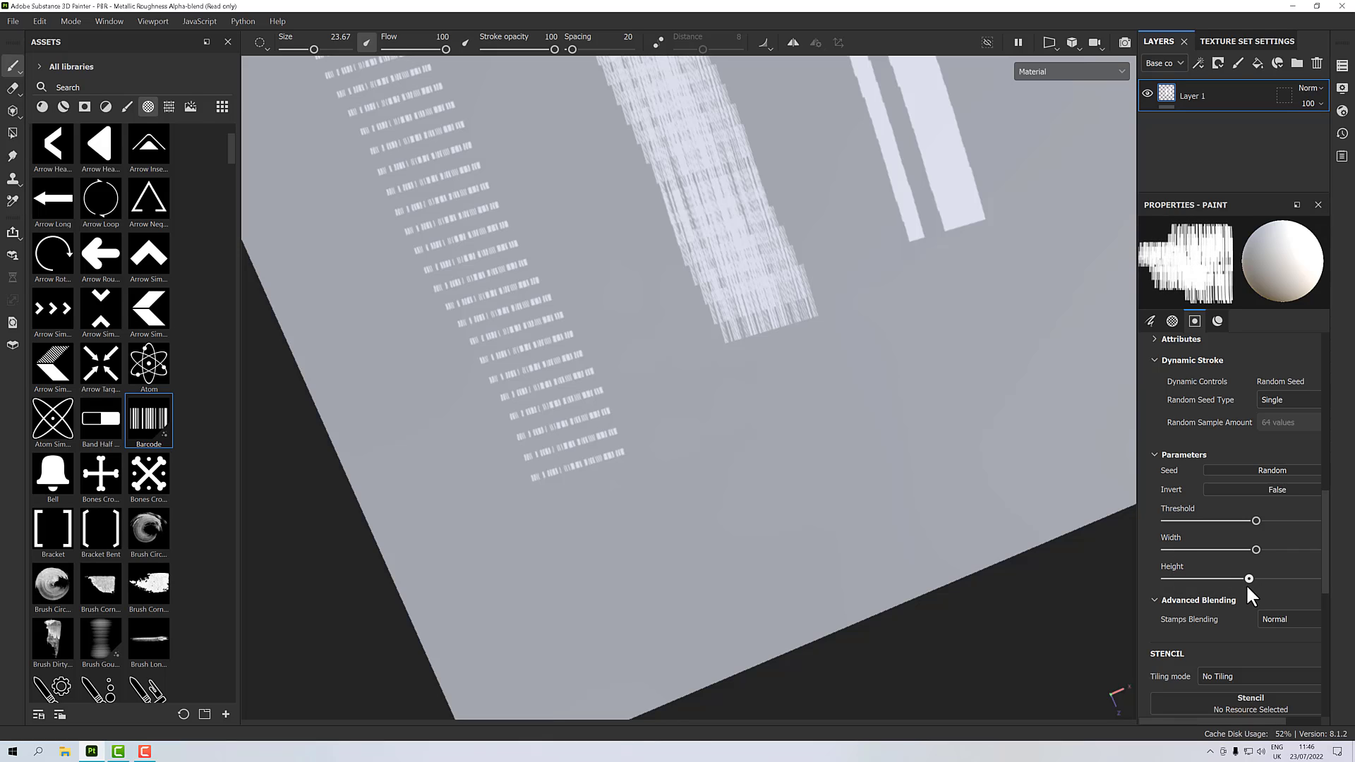
{"action": "mouse_move", "coordinate": [1239, 522]}
{"action": "left_mouse_down"}
{"action": "mouse_move", "coordinate": [1171, 522]}
{"action": "mouse_move", "coordinate": [1310, 520]}
{"action": "mouse_move", "coordinate": [1245, 522]}
{"action": "left_mouse_up"}
{"action": "left_click_drag", "start_coordinate": [784, 422], "coordinate": [769, 528]}
{"action": "left_click_drag", "start_coordinate": [927, 337], "coordinate": [924, 442]}
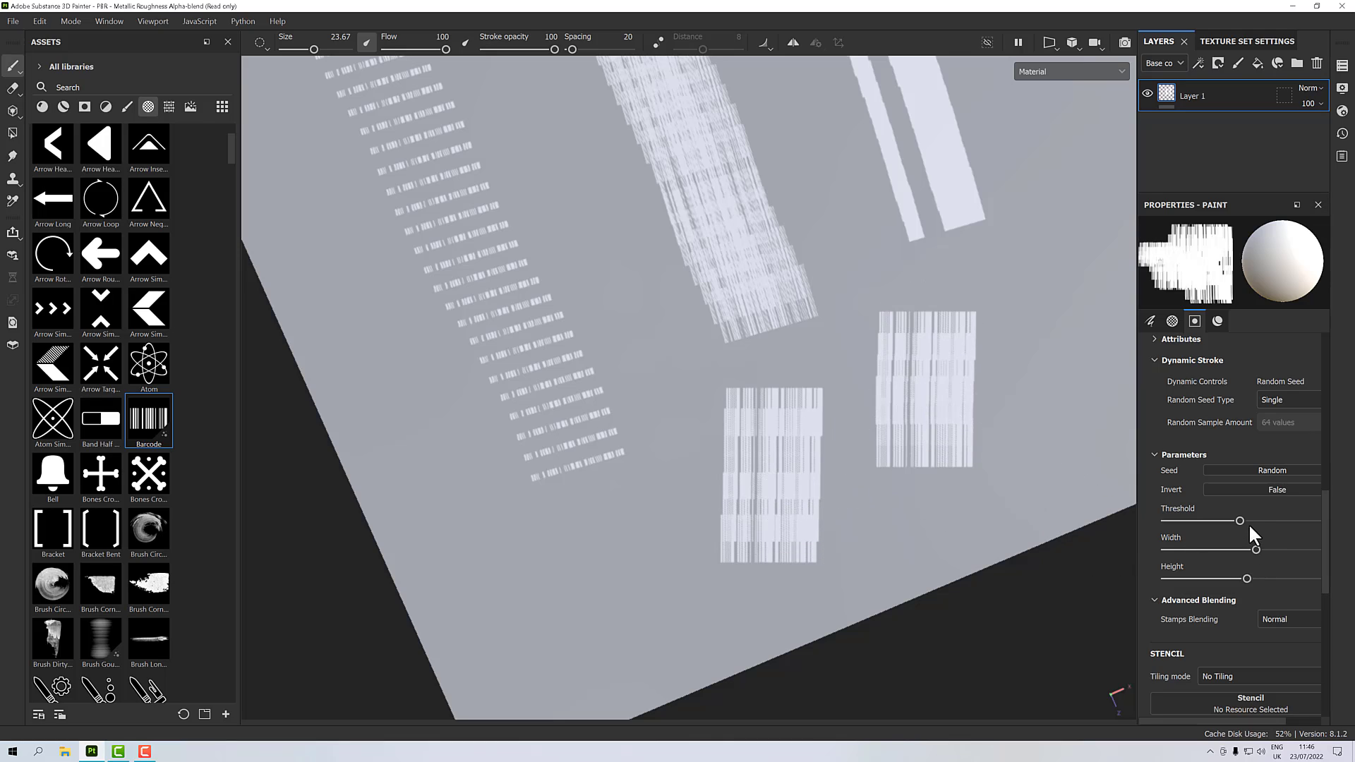
Step: Stamp the barcode once with a low Threshold and once with a high Threshold, keeping Stamps Blending at Normal
{"action": "left_click_drag", "start_coordinate": [1245, 522], "coordinate": [1188, 521]}
{"action": "left_click", "coordinate": [1039, 319]}
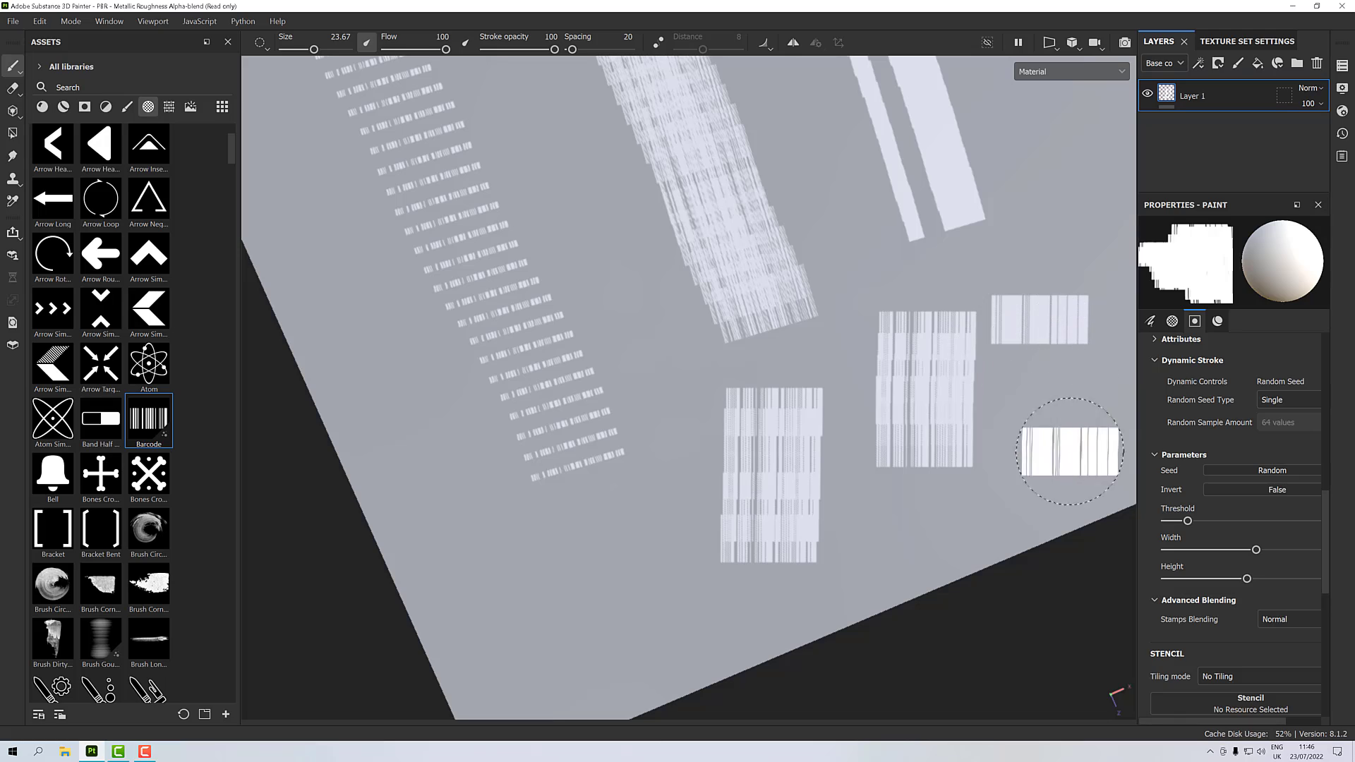
{"action": "left_click_drag", "start_coordinate": [1222, 520], "coordinate": [1289, 523]}
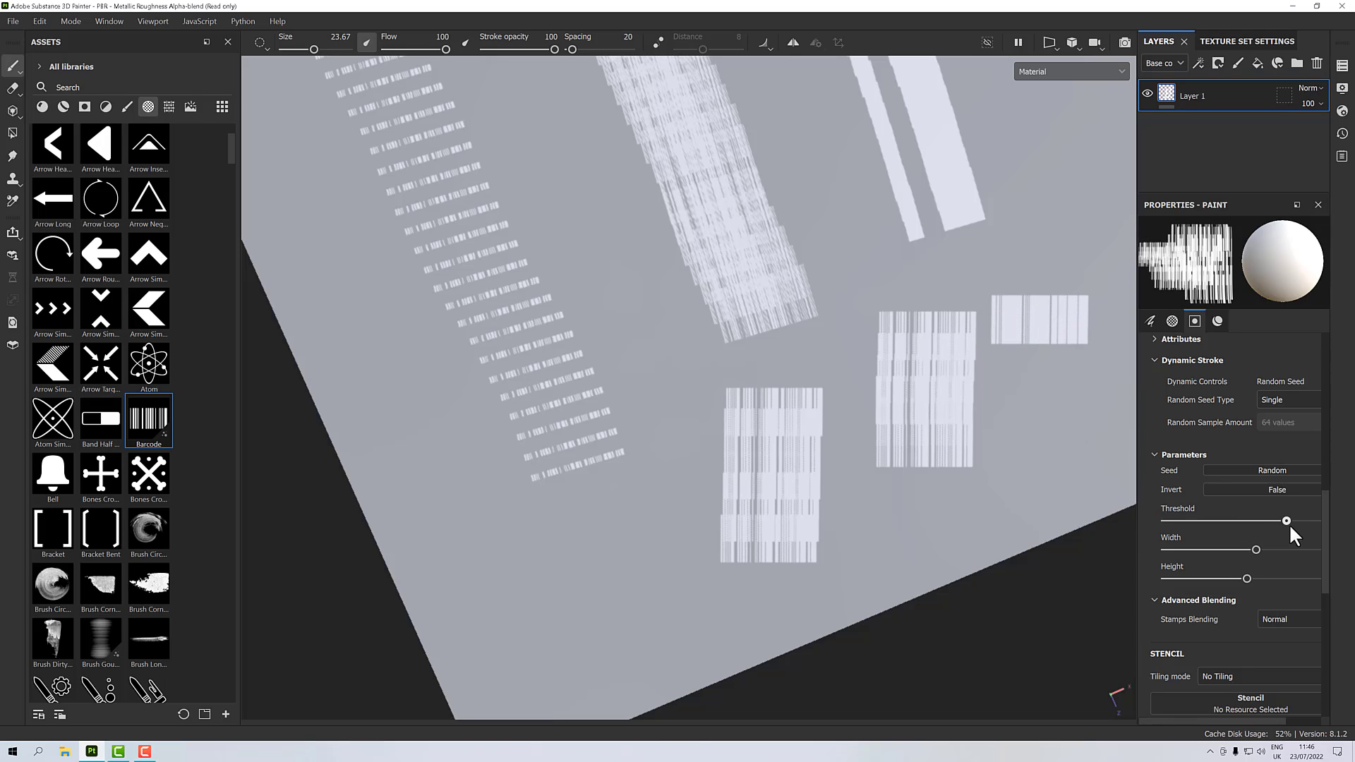
{"action": "left_click", "coordinate": [1049, 395]}
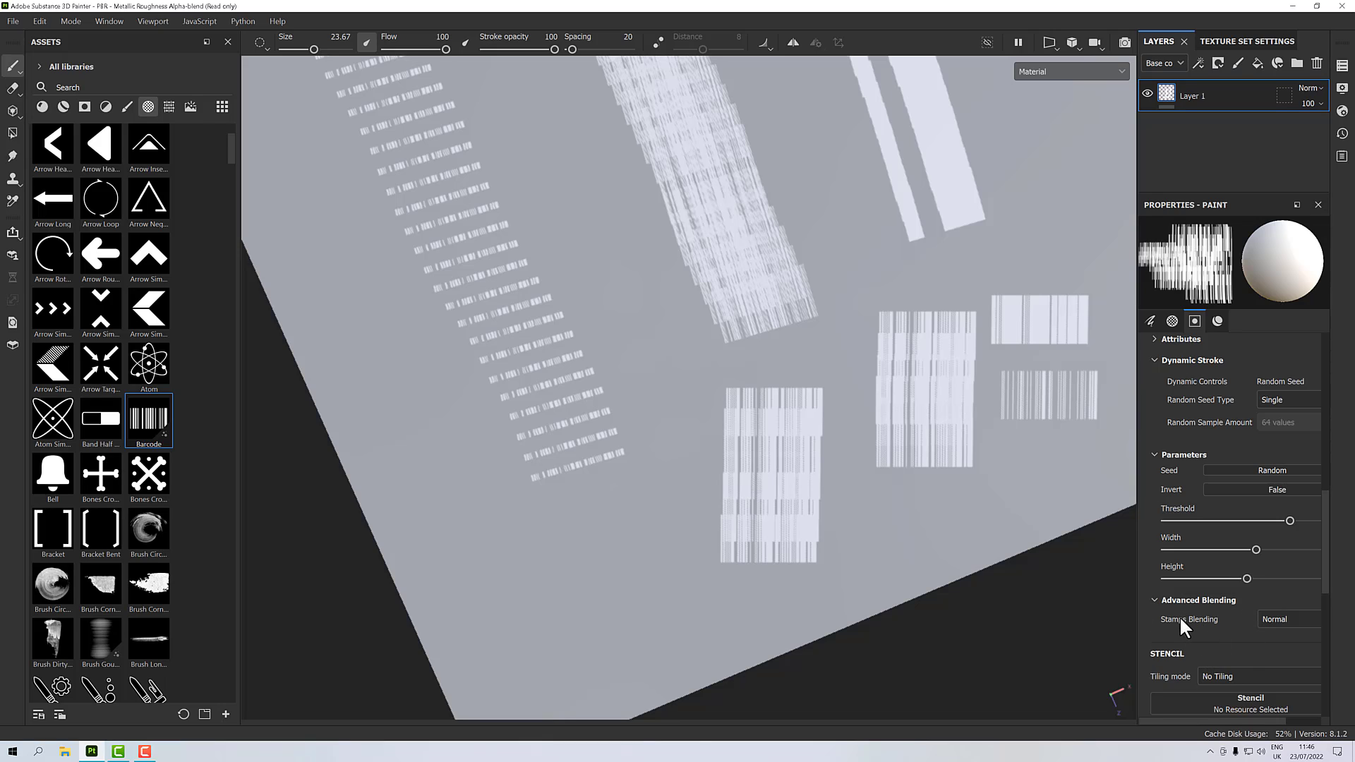
{"action": "left_click", "coordinate": [1269, 619]}
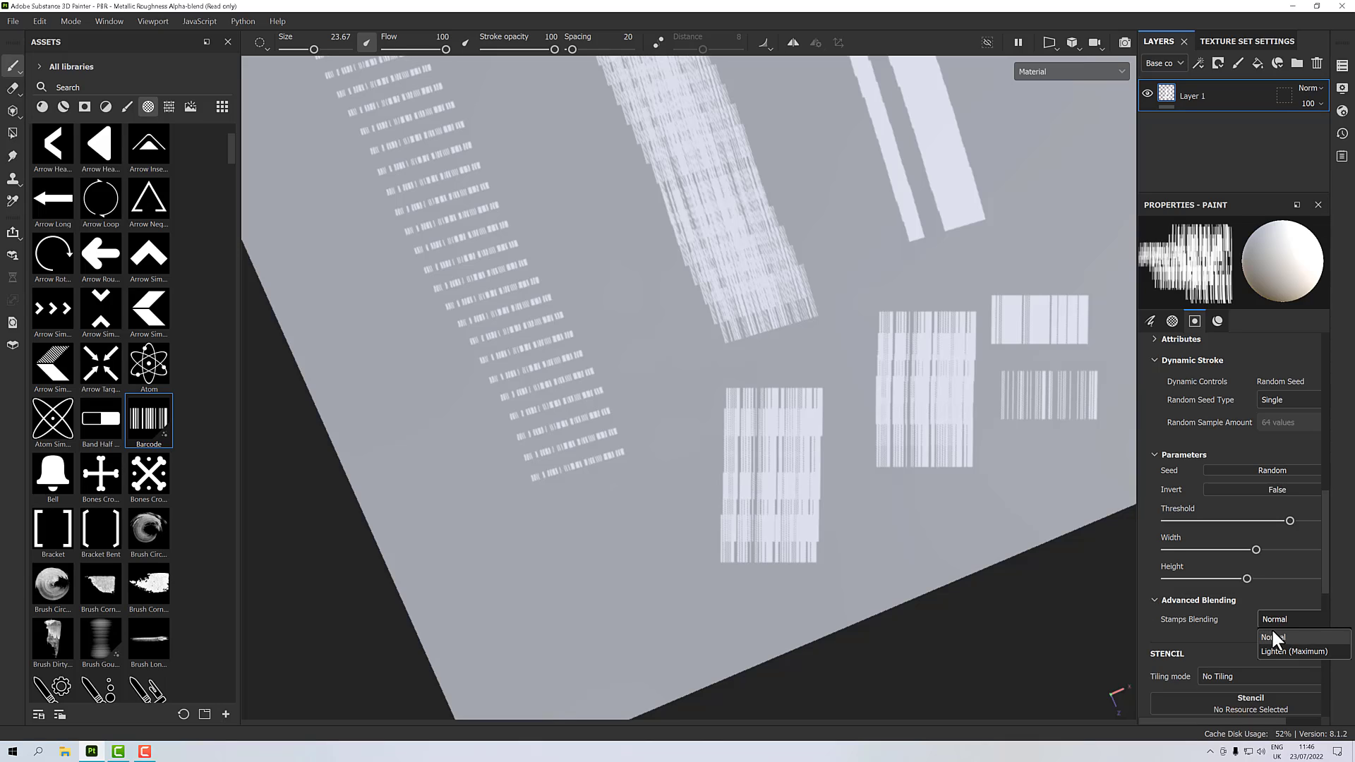
{"action": "left_click", "coordinate": [1273, 636]}
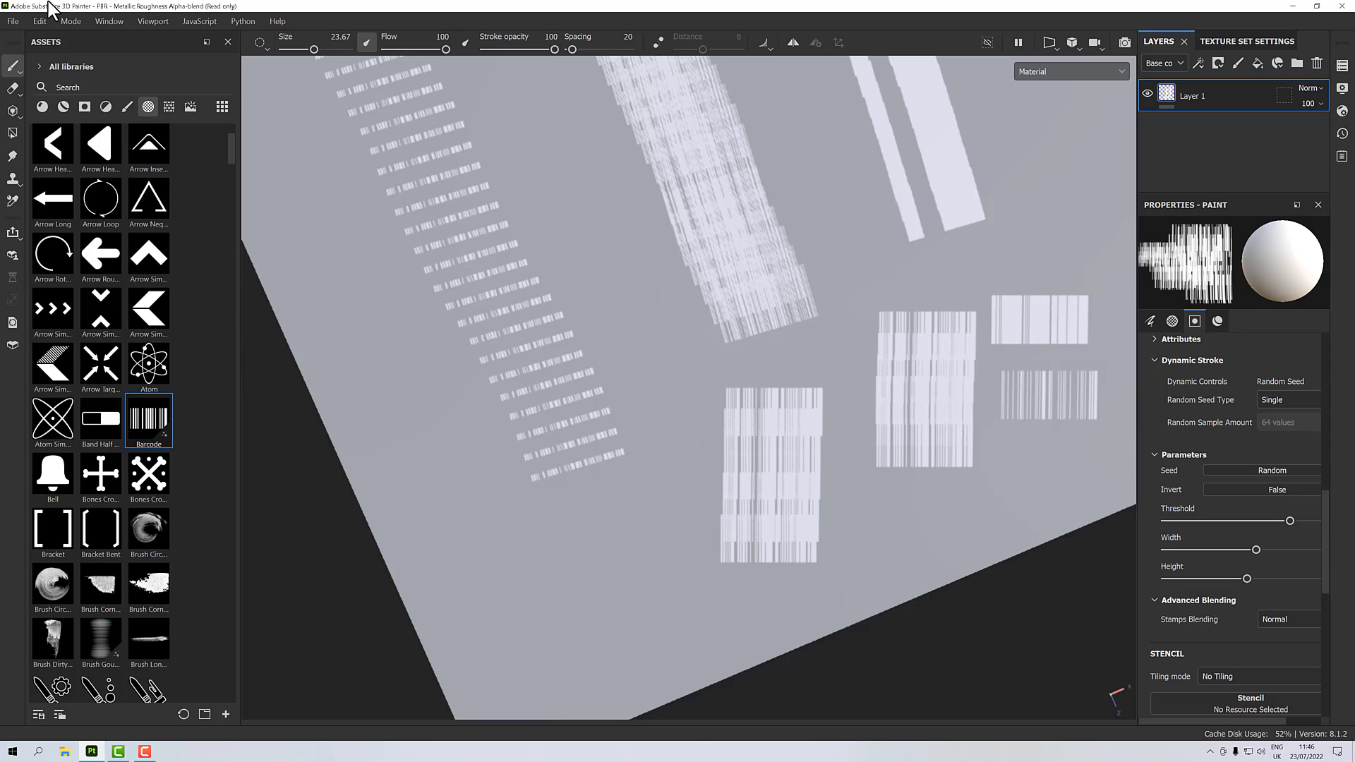
Step: Search the alpha assets for "brush" and examine the Brush Maker alphas
{"action": "left_click", "coordinate": [85, 86]}
{"action": "type", "text": "brush"}
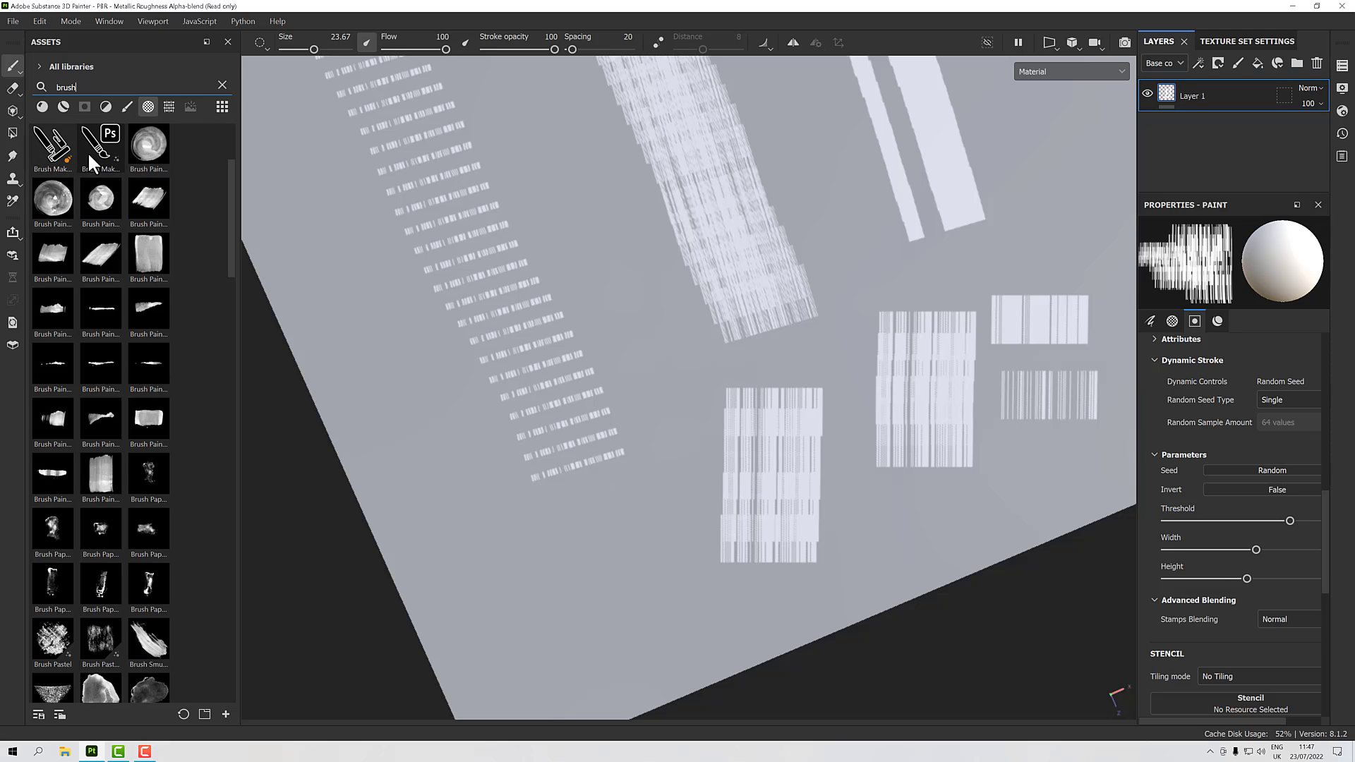
{"action": "scroll", "coordinate": [54, 151], "scroll_direction": "up", "scroll_amount": 2}
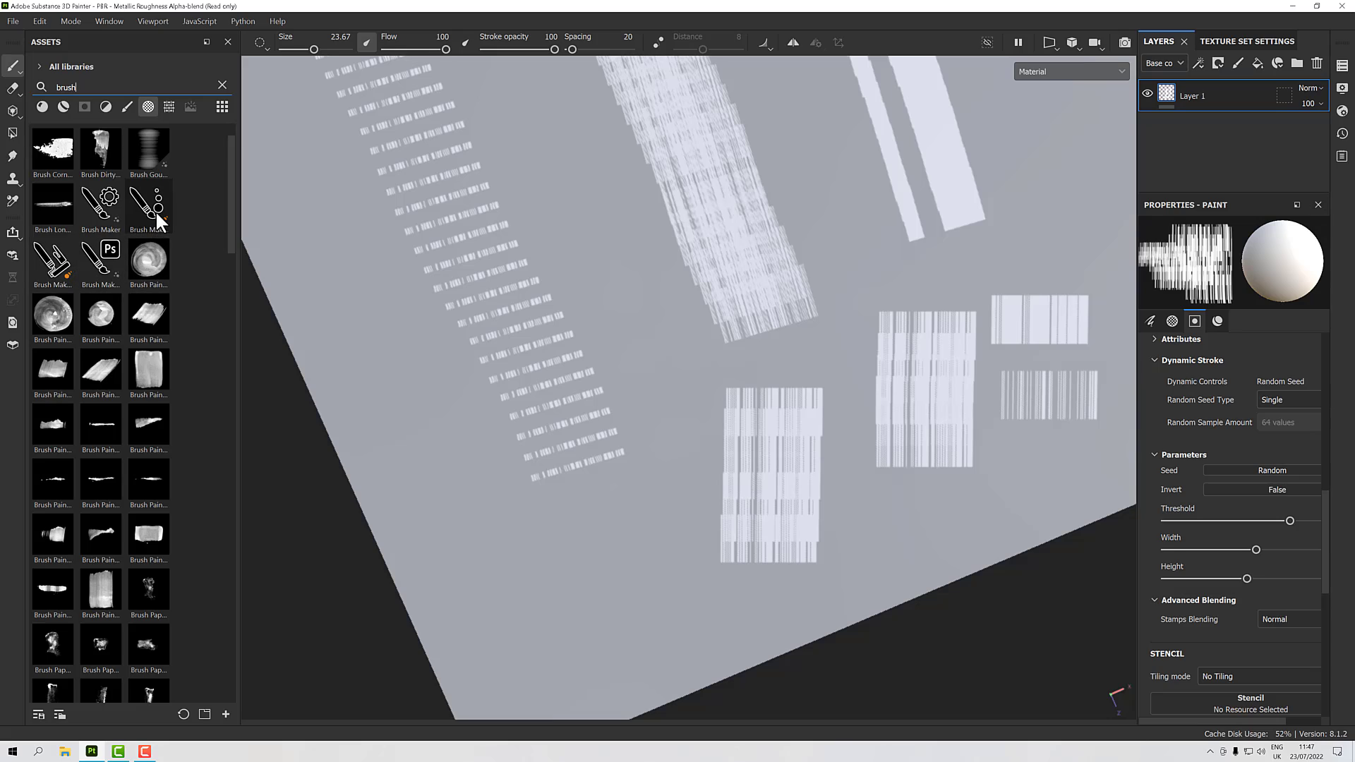
{"action": "mouse_move", "coordinate": [159, 206]}
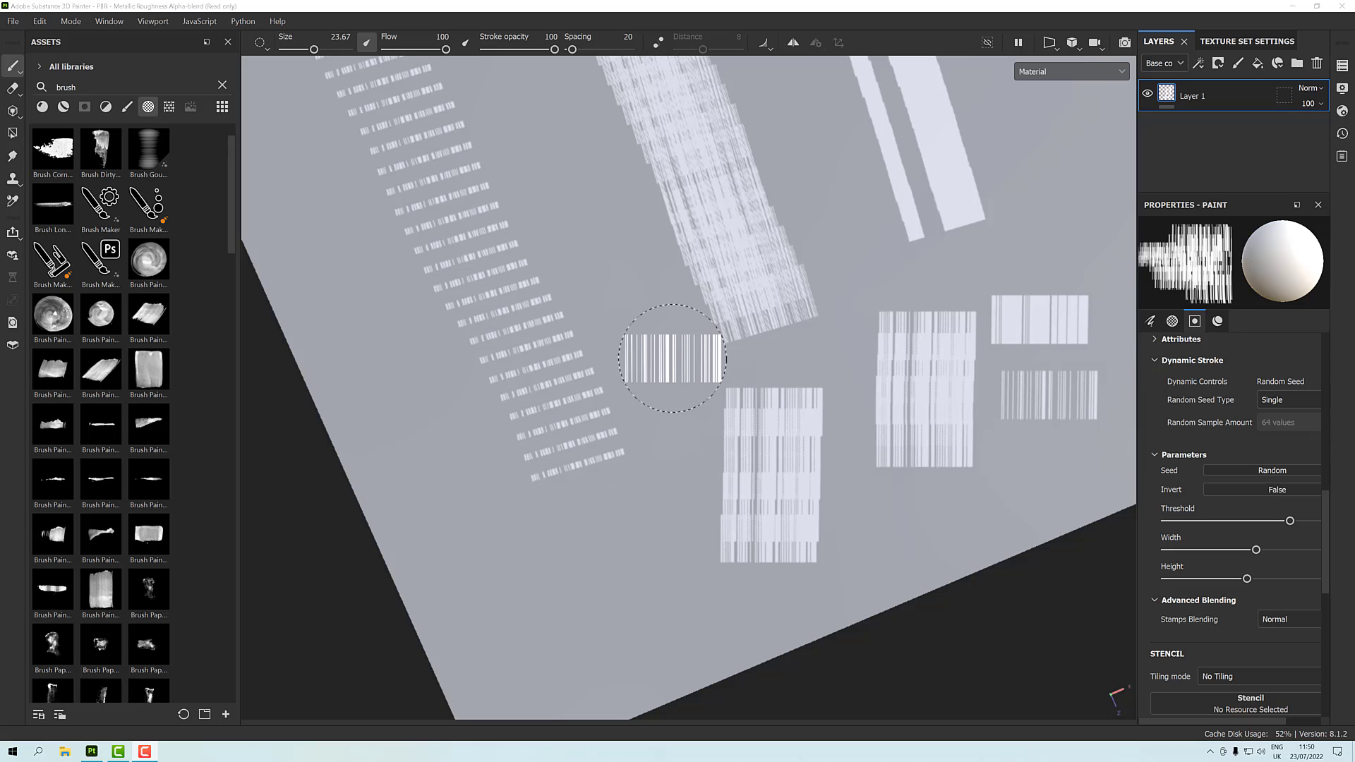
Step: Delete Layer 1 with all of its test strokes
{"action": "left_click", "coordinate": [1315, 63]}
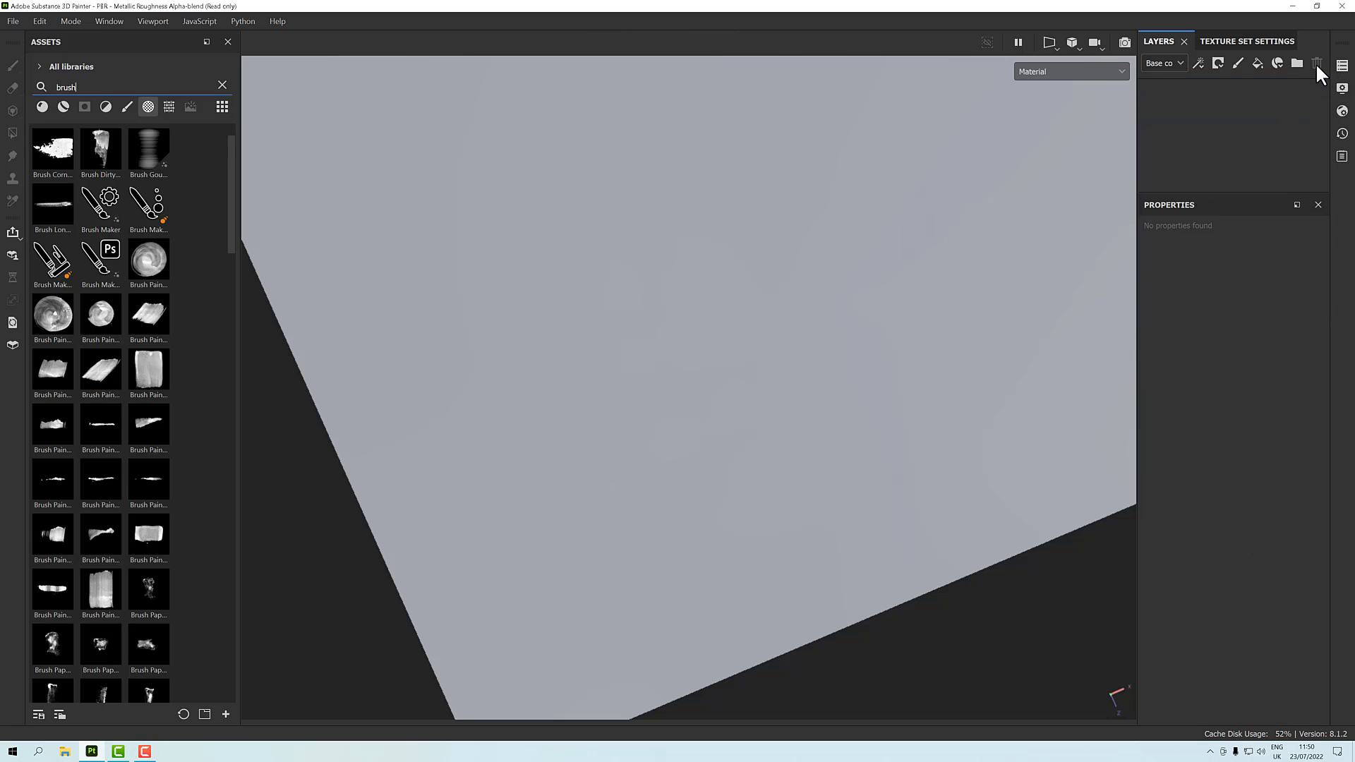
Step: Add a new paint layer and set the brush alpha to Brush Maker Dynamic
{"action": "left_click", "coordinate": [1237, 62]}
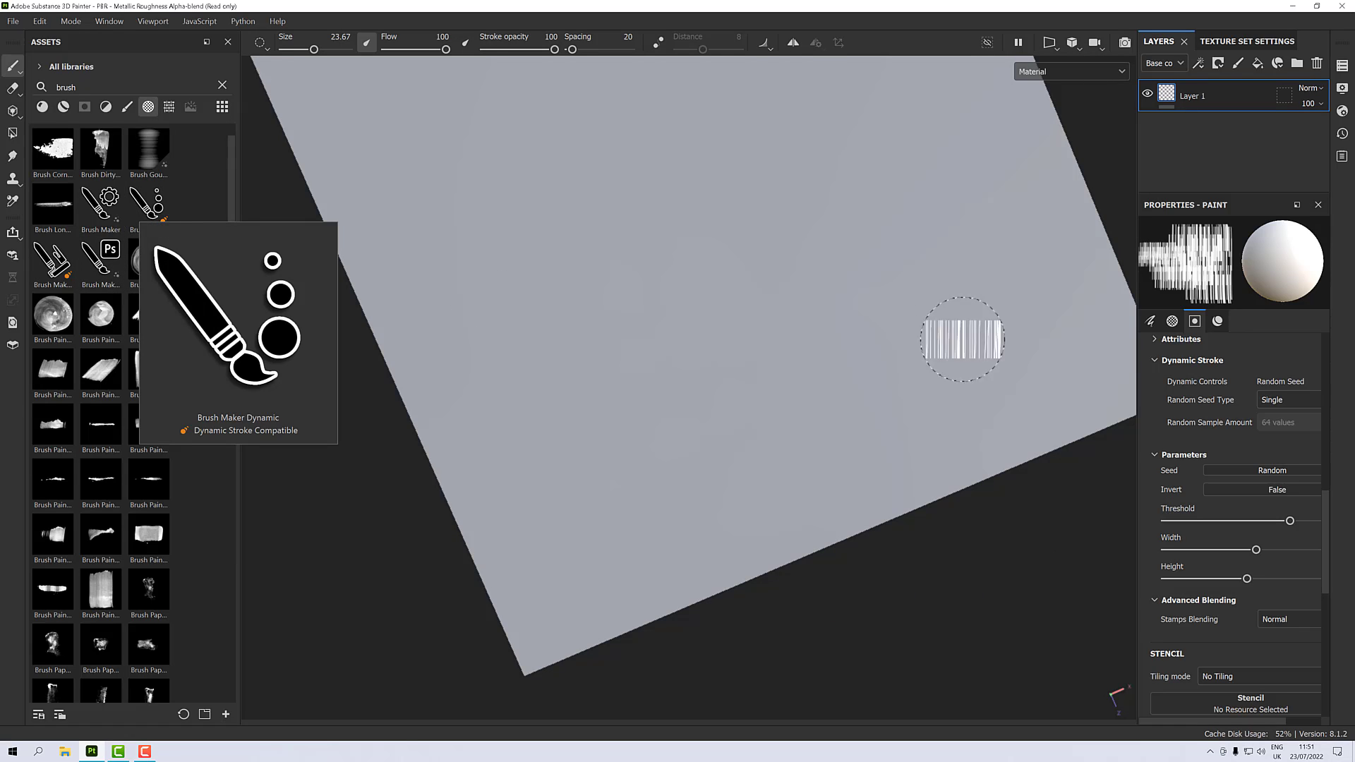
{"action": "left_click", "coordinate": [1172, 321]}
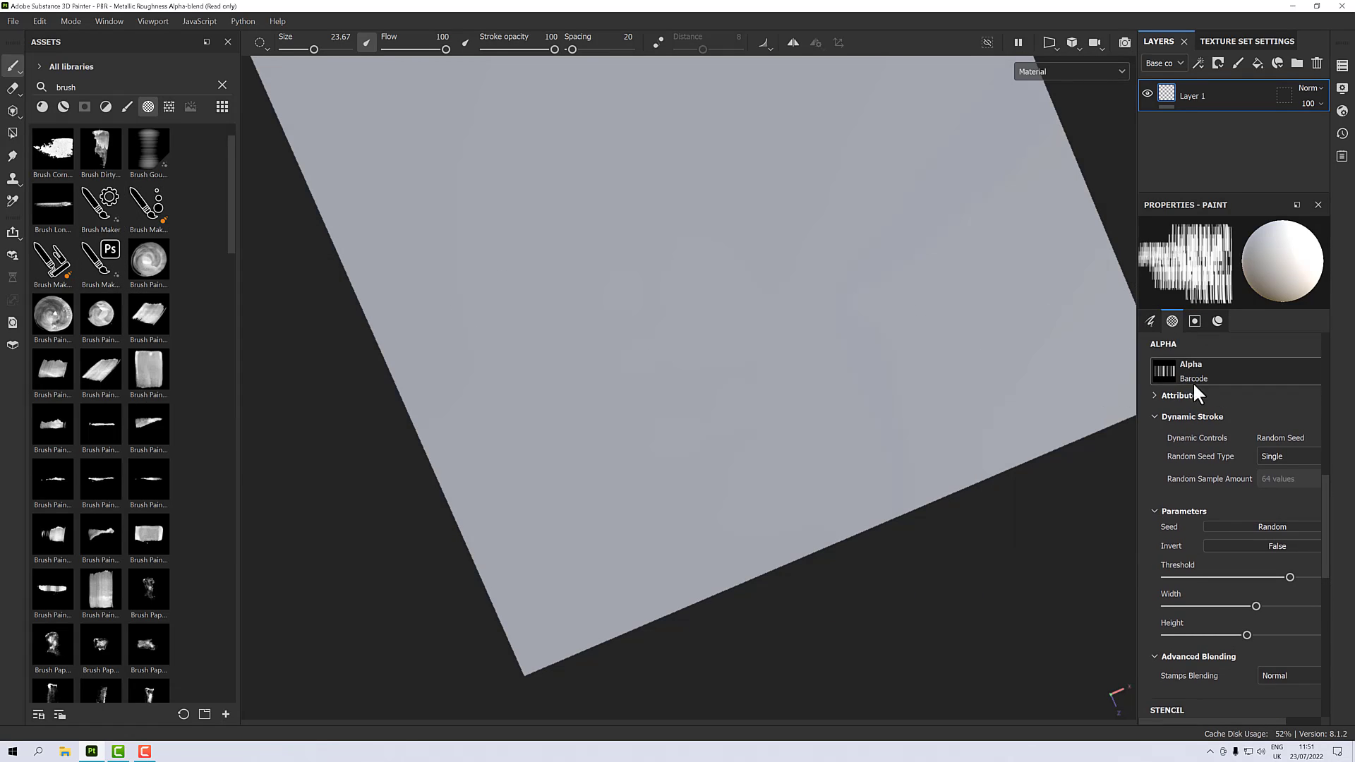
{"action": "left_click", "coordinate": [150, 206]}
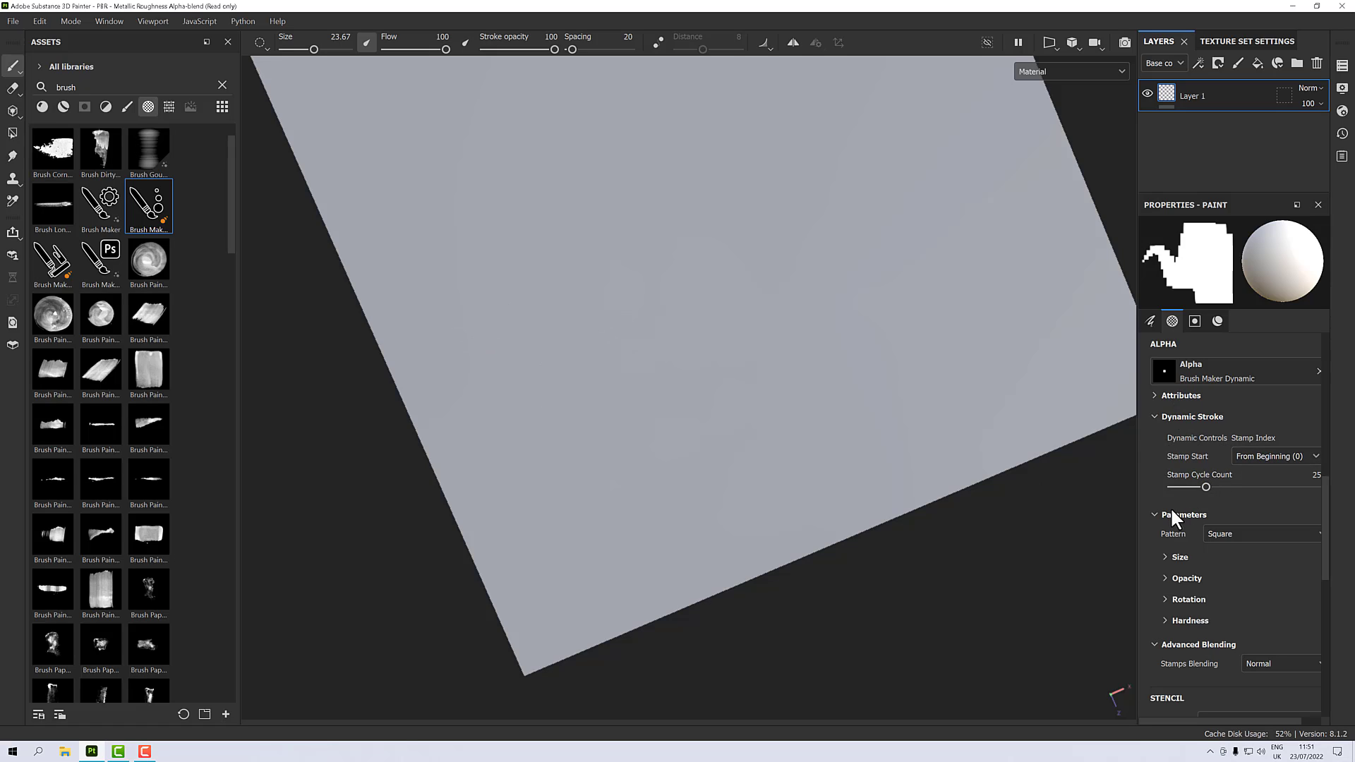
{"action": "scroll", "coordinate": [1162, 521], "scroll_direction": "down", "scroll_amount": 2}
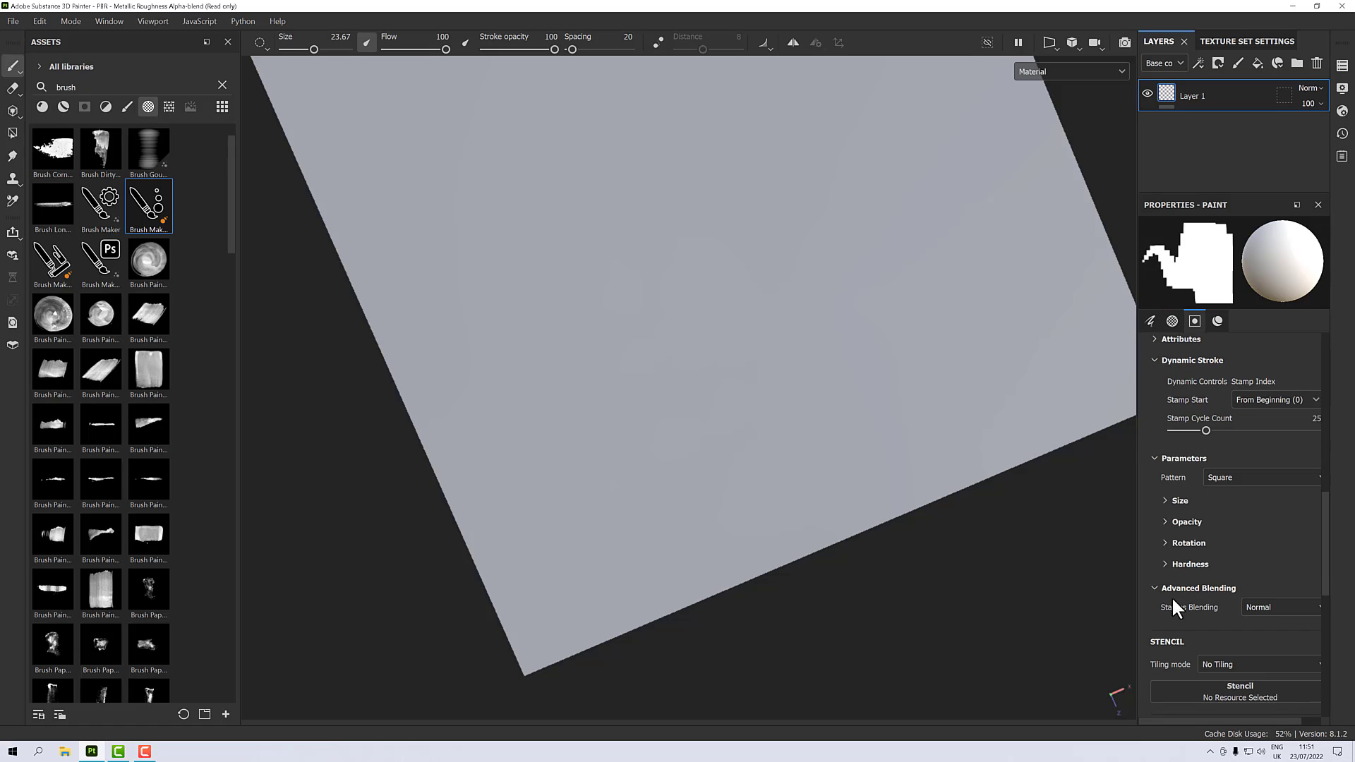
{"action": "scroll", "coordinate": [1172, 600], "scroll_direction": "up", "scroll_amount": 3}
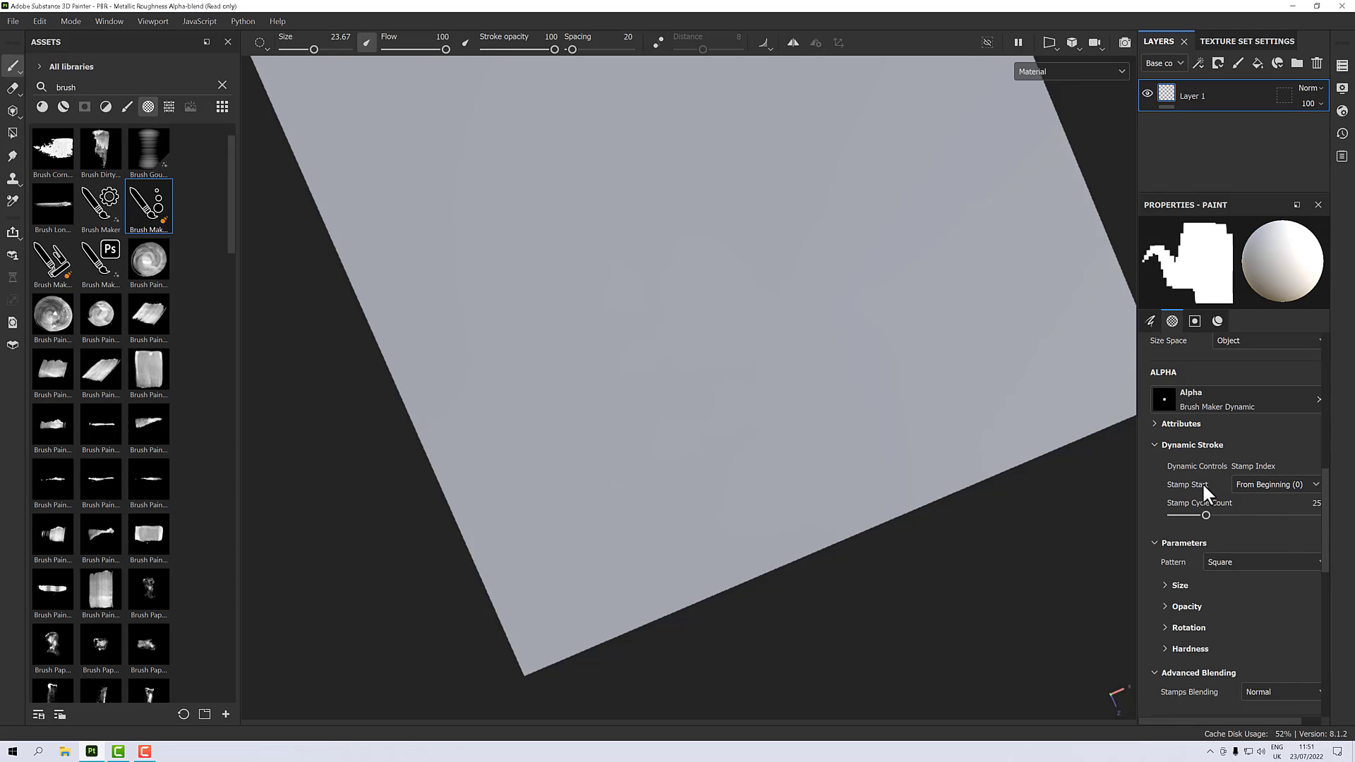
Step: With Stamp Start kept at From Beginning (0), paint a long diagonal test stroke across the plane and undo it
{"action": "left_click", "coordinate": [1253, 485]}
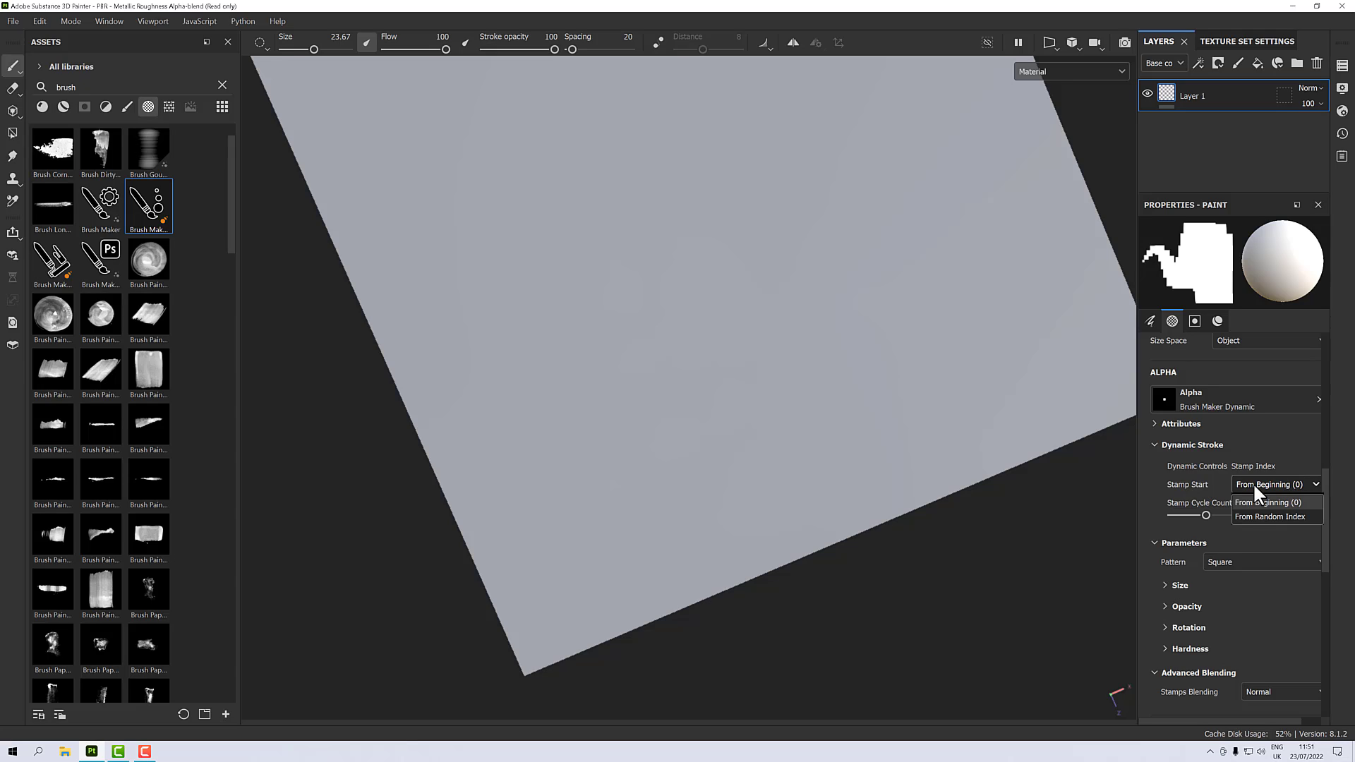
{"action": "left_click", "coordinate": [1252, 481]}
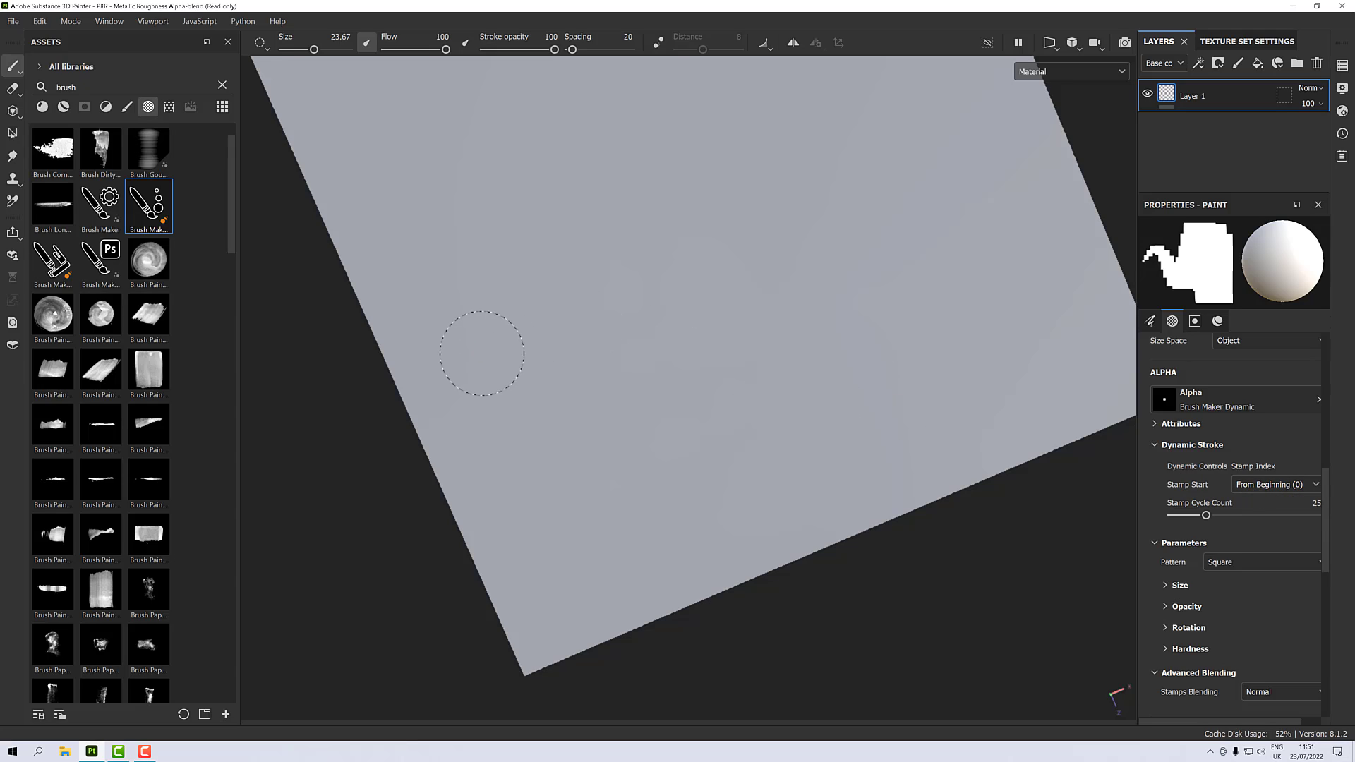
{"action": "mouse_move", "coordinate": [482, 353]}
{"action": "left_mouse_down"}
{"action": "mouse_move", "coordinate": [683, 272]}
{"action": "mouse_move", "coordinate": [987, 217]}
{"action": "left_mouse_up"}
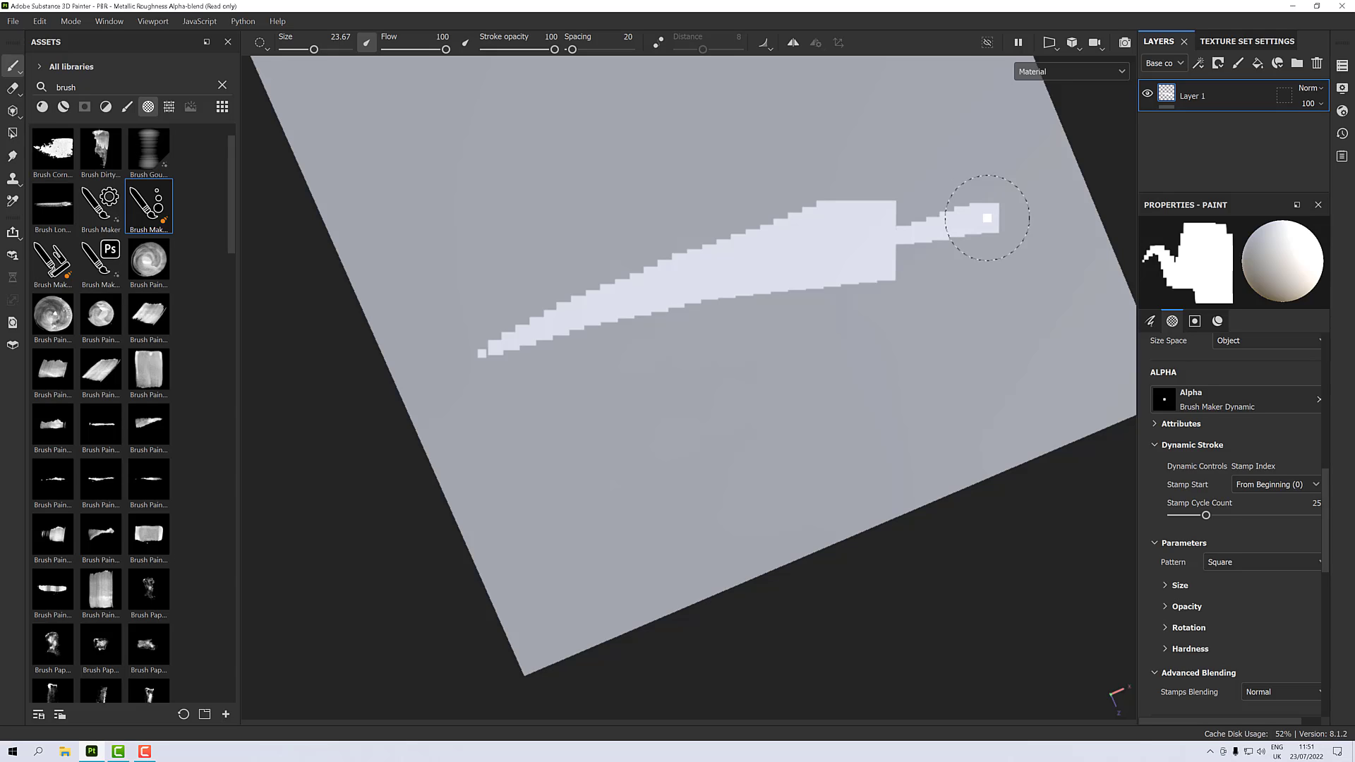
{"action": "key", "text": "ctrl+z"}
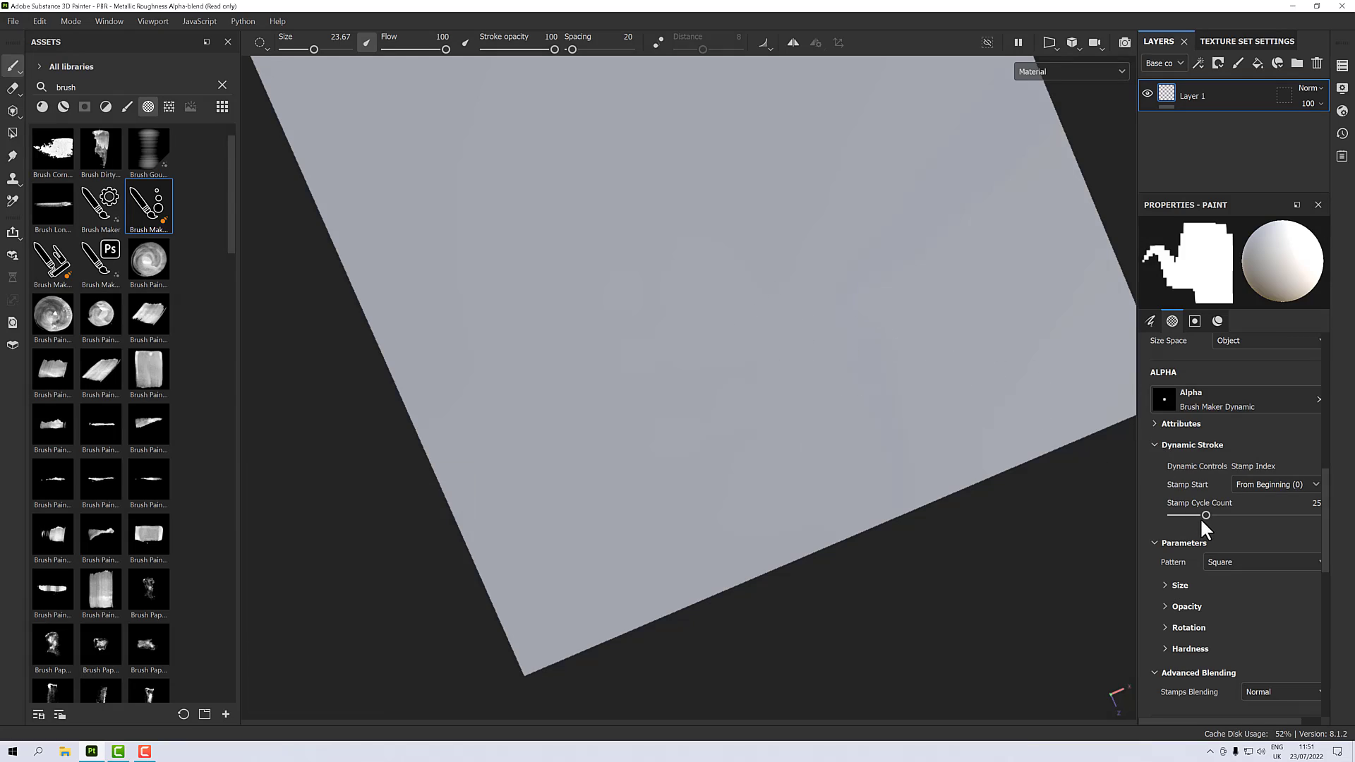
Step: Test Stamp Start at From Random Index with a winding stroke, then restore From Beginning (0) and undo the stroke
{"action": "left_click", "coordinate": [1237, 485]}
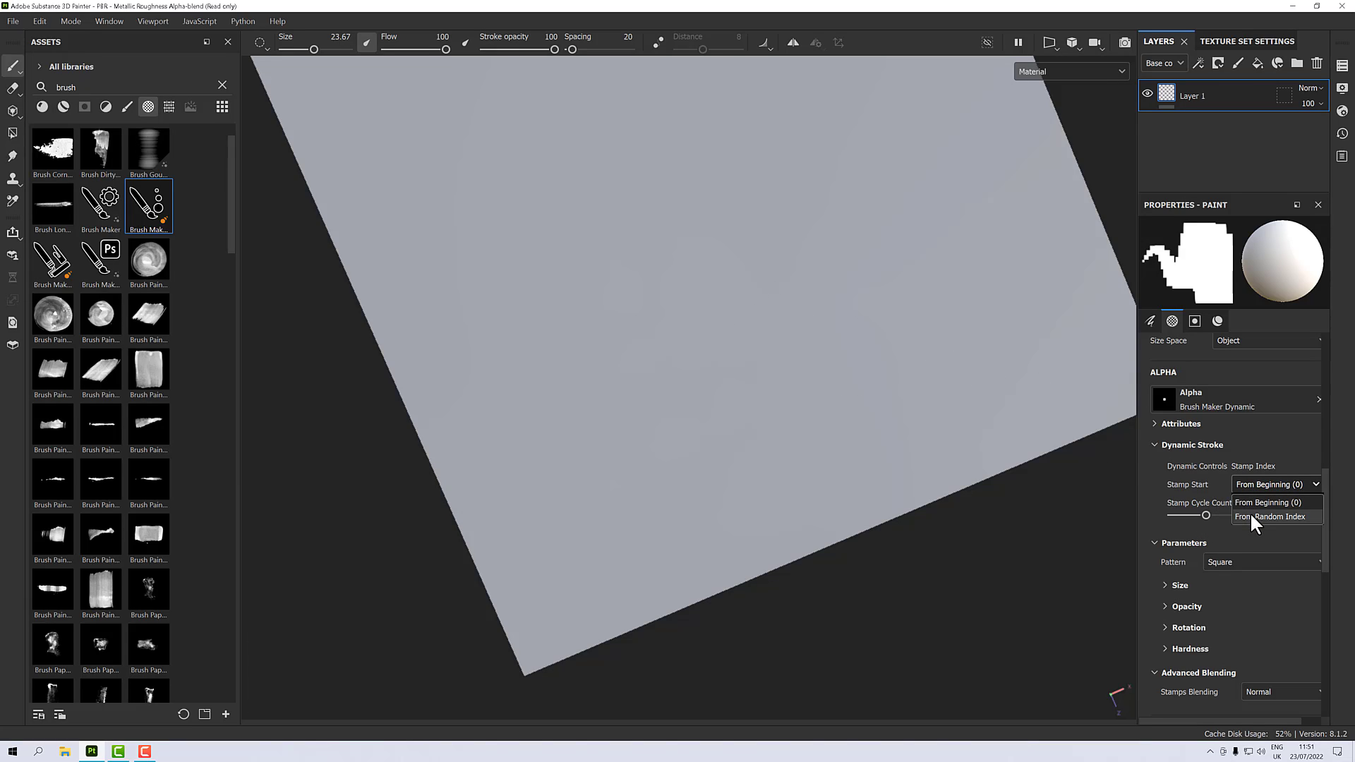
{"action": "left_click", "coordinate": [1251, 516]}
{"action": "mouse_move", "coordinate": [497, 319]}
{"action": "left_mouse_down"}
{"action": "mouse_move", "coordinate": [748, 215]}
{"action": "mouse_move", "coordinate": [901, 198]}
{"action": "mouse_move", "coordinate": [927, 296]}
{"action": "mouse_move", "coordinate": [849, 351]}
{"action": "mouse_move", "coordinate": [674, 412]}
{"action": "mouse_move", "coordinate": [690, 484]}
{"action": "mouse_move", "coordinate": [931, 433]}
{"action": "mouse_move", "coordinate": [995, 385]}
{"action": "mouse_move", "coordinate": [1026, 321]}
{"action": "mouse_move", "coordinate": [1010, 208]}
{"action": "mouse_move", "coordinate": [986, 171]}
{"action": "left_mouse_up"}
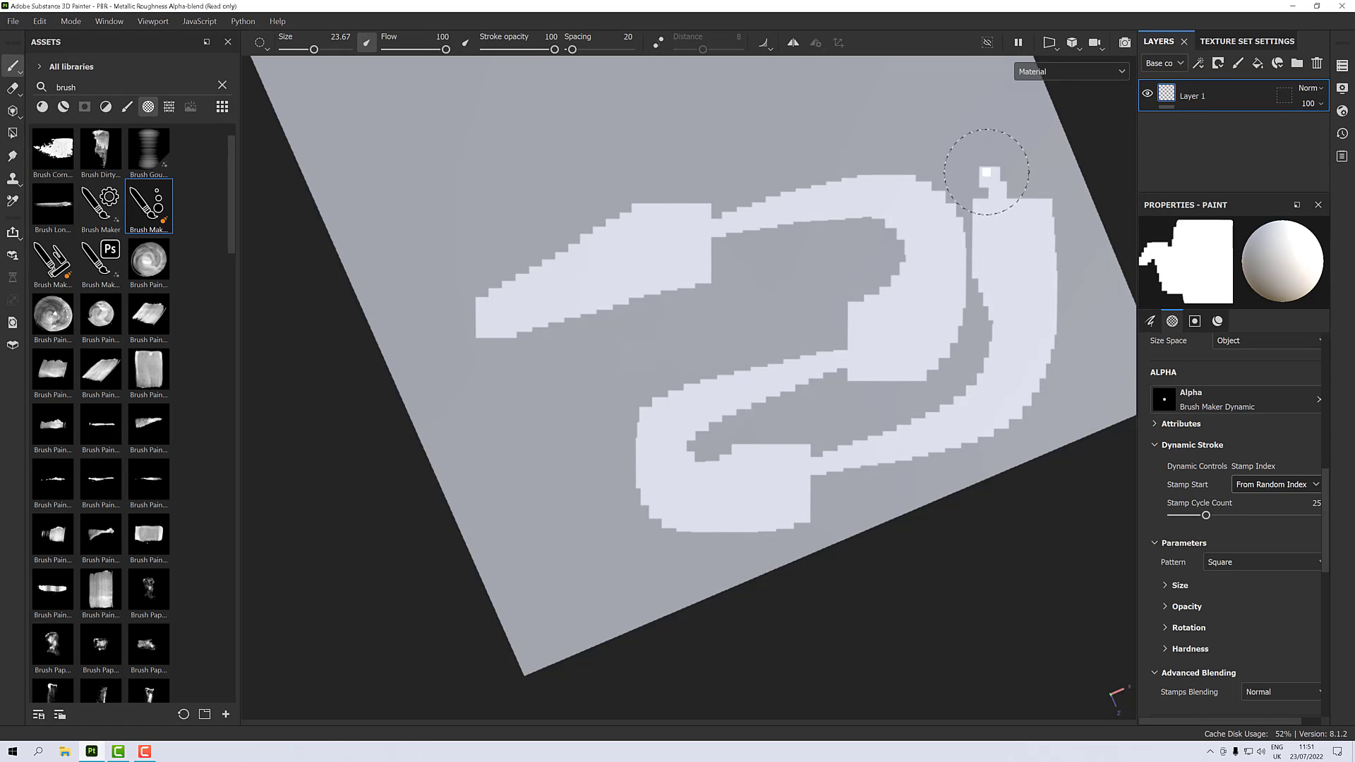
{"action": "left_click", "coordinate": [1257, 480]}
{"action": "left_click", "coordinate": [1252, 502]}
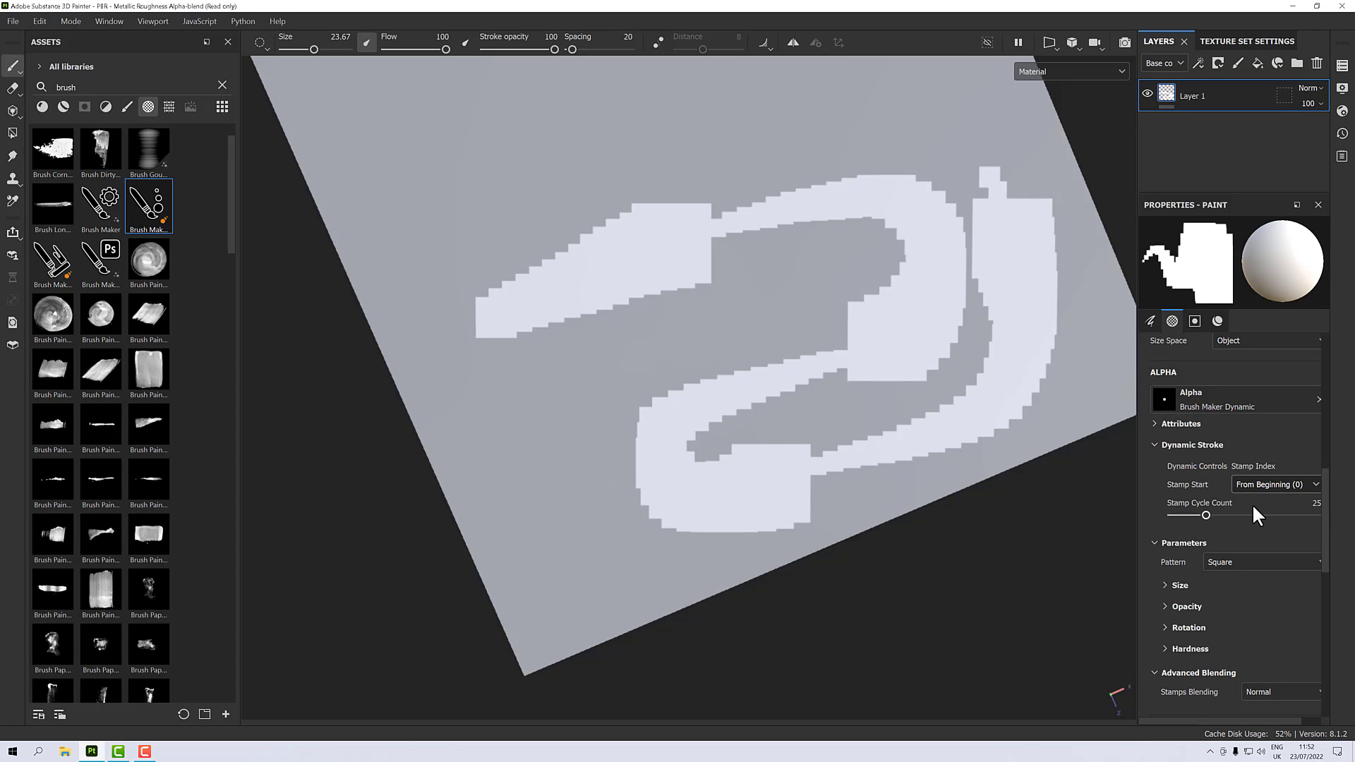
{"action": "key", "text": "ctrl+z"}
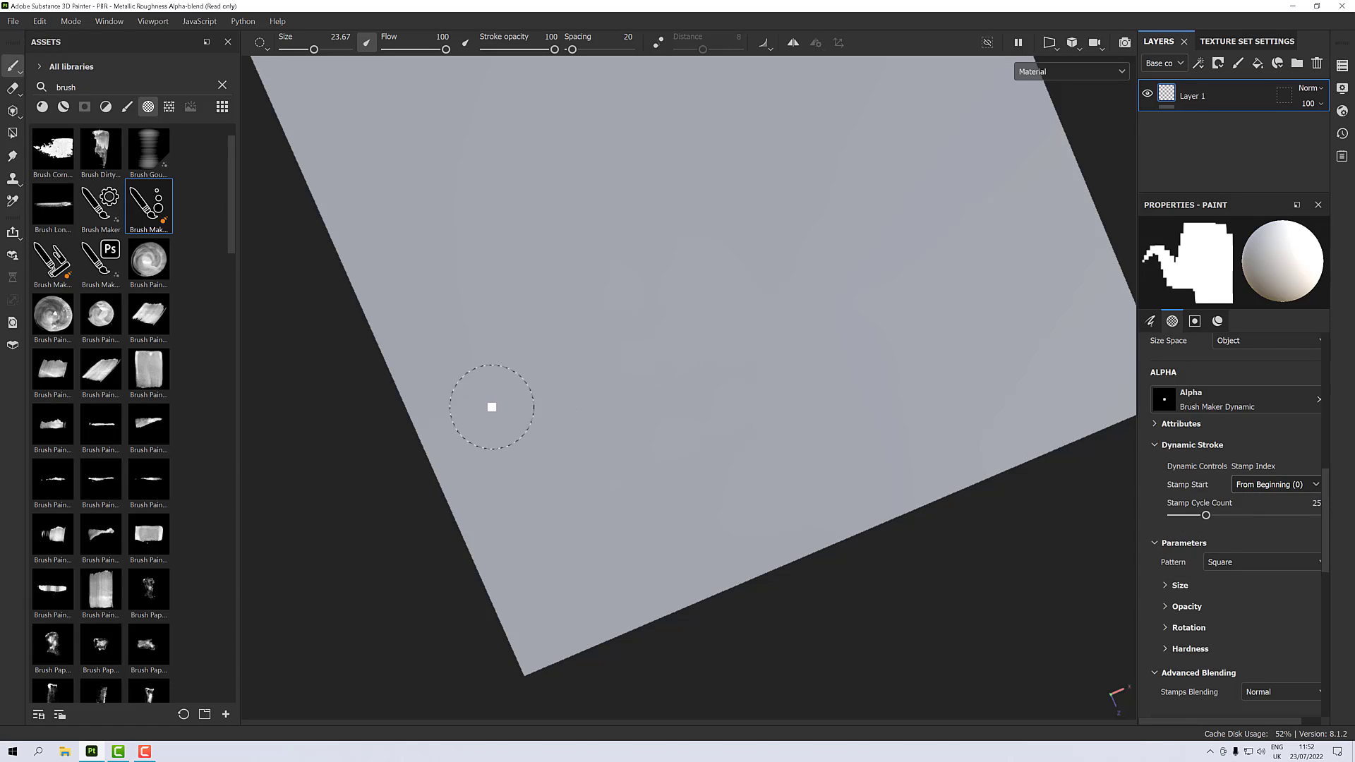
Step: Compare Stamp Cycle Counts of 25 and 37 by painting one diagonal stroke with each across the plane
{"action": "left_click_drag", "start_coordinate": [489, 411], "coordinate": [904, 230]}
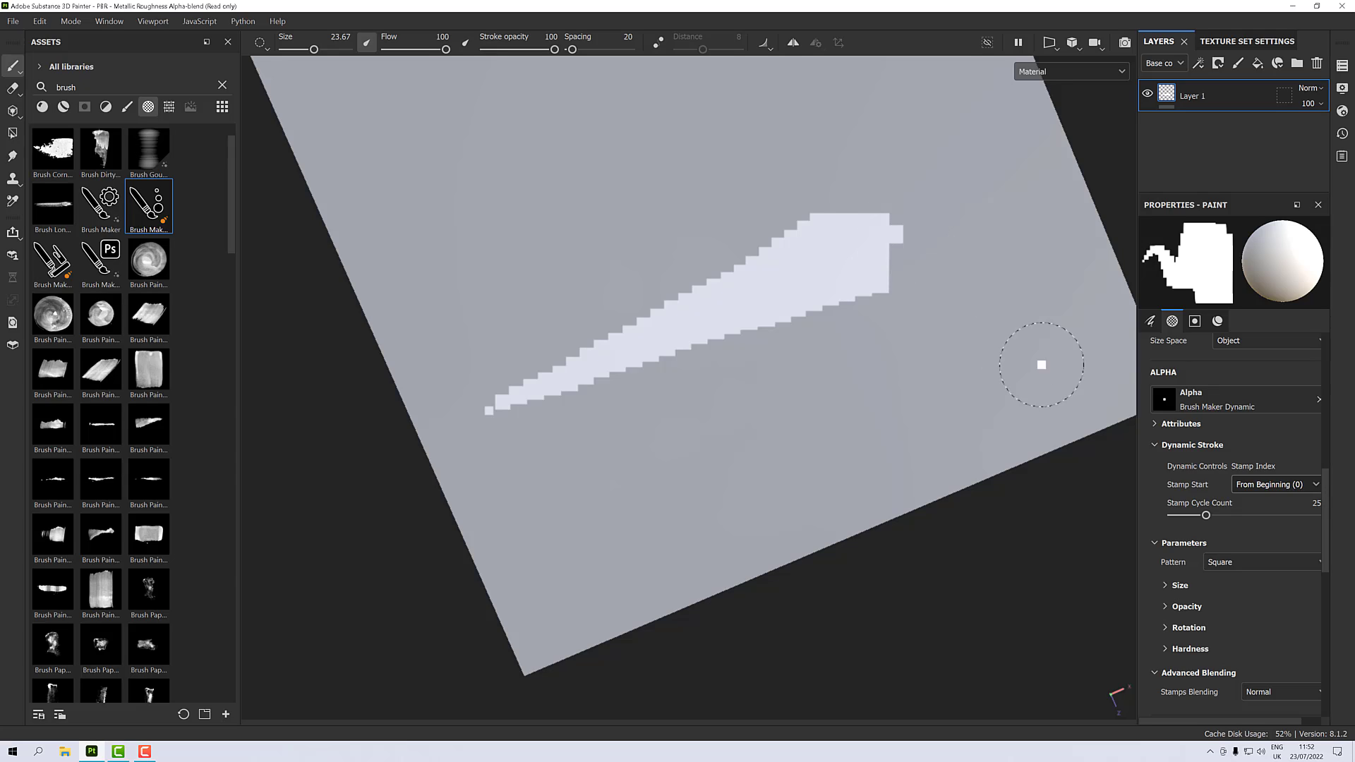
{"action": "left_click_drag", "start_coordinate": [1205, 514], "coordinate": [1222, 515]}
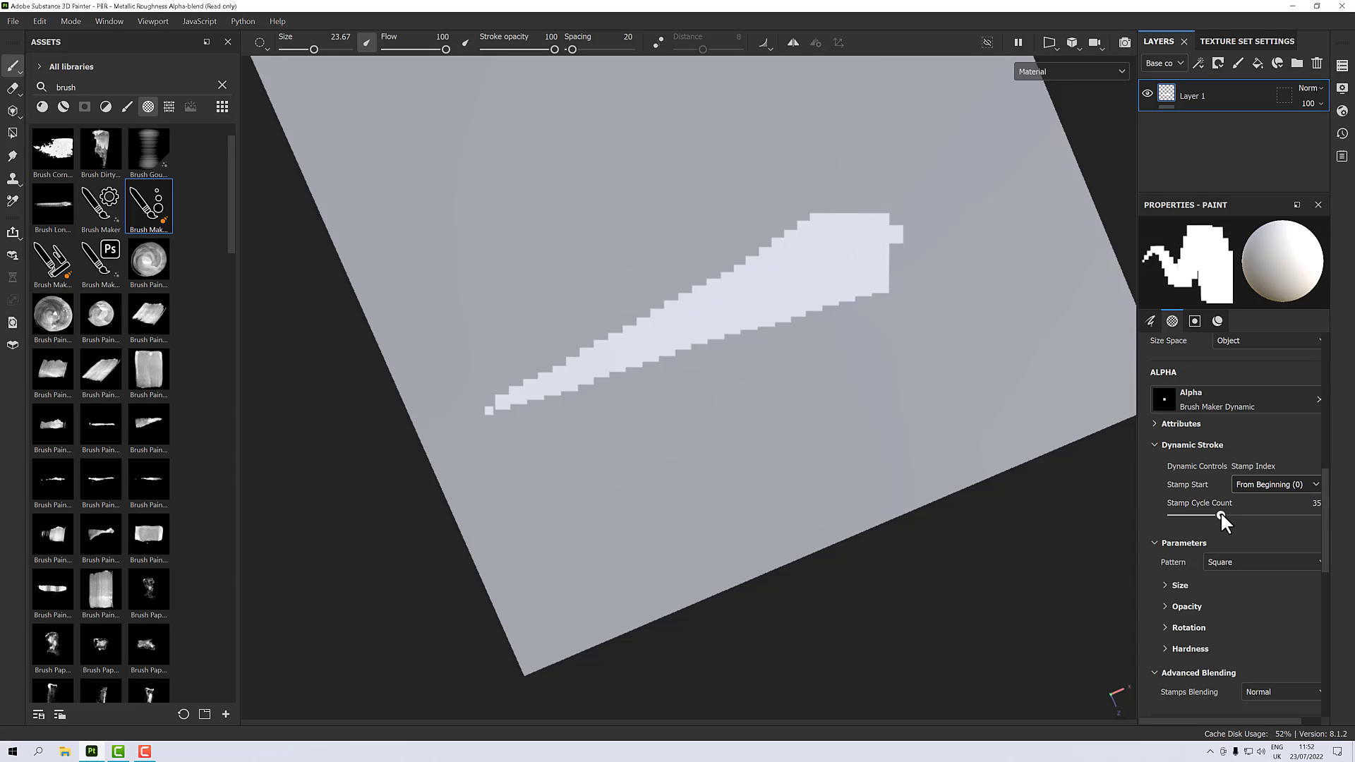
{"action": "mouse_move", "coordinate": [526, 538]}
{"action": "left_mouse_down"}
{"action": "mouse_move", "coordinate": [952, 364]}
{"action": "mouse_move", "coordinate": [1115, 277]}
{"action": "left_mouse_up"}
{"action": "scroll", "coordinate": [1075, 303], "scroll_direction": "up", "scroll_amount": 1}
{"action": "scroll", "coordinate": [899, 358], "scroll_direction": "down", "scroll_amount": 2}
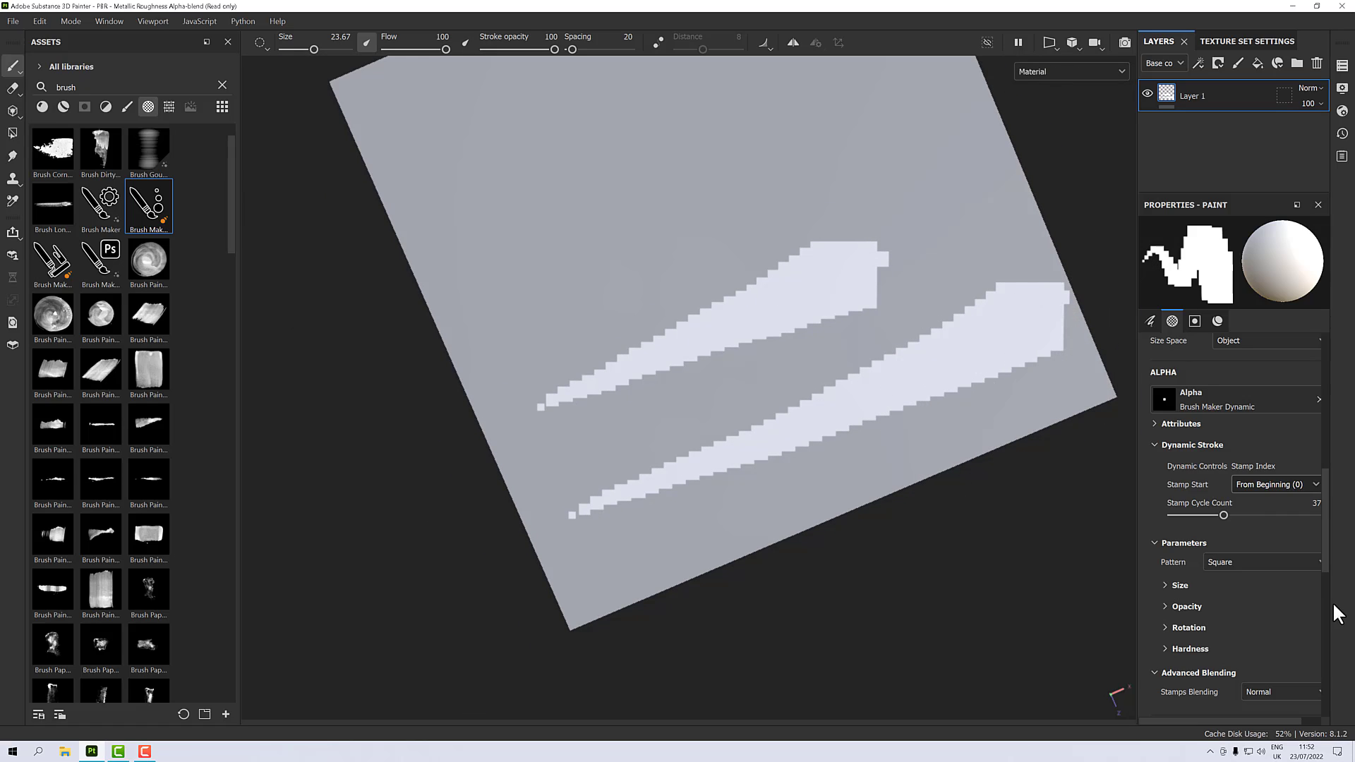
Step: Set Stamp Cycle Count to 34 and undo both diagonal test strokes
{"action": "left_click_drag", "start_coordinate": [1223, 515], "coordinate": [1219, 514]}
{"action": "key", "text": "ctrl+z"}
{"action": "key", "text": "ctrl+z"}
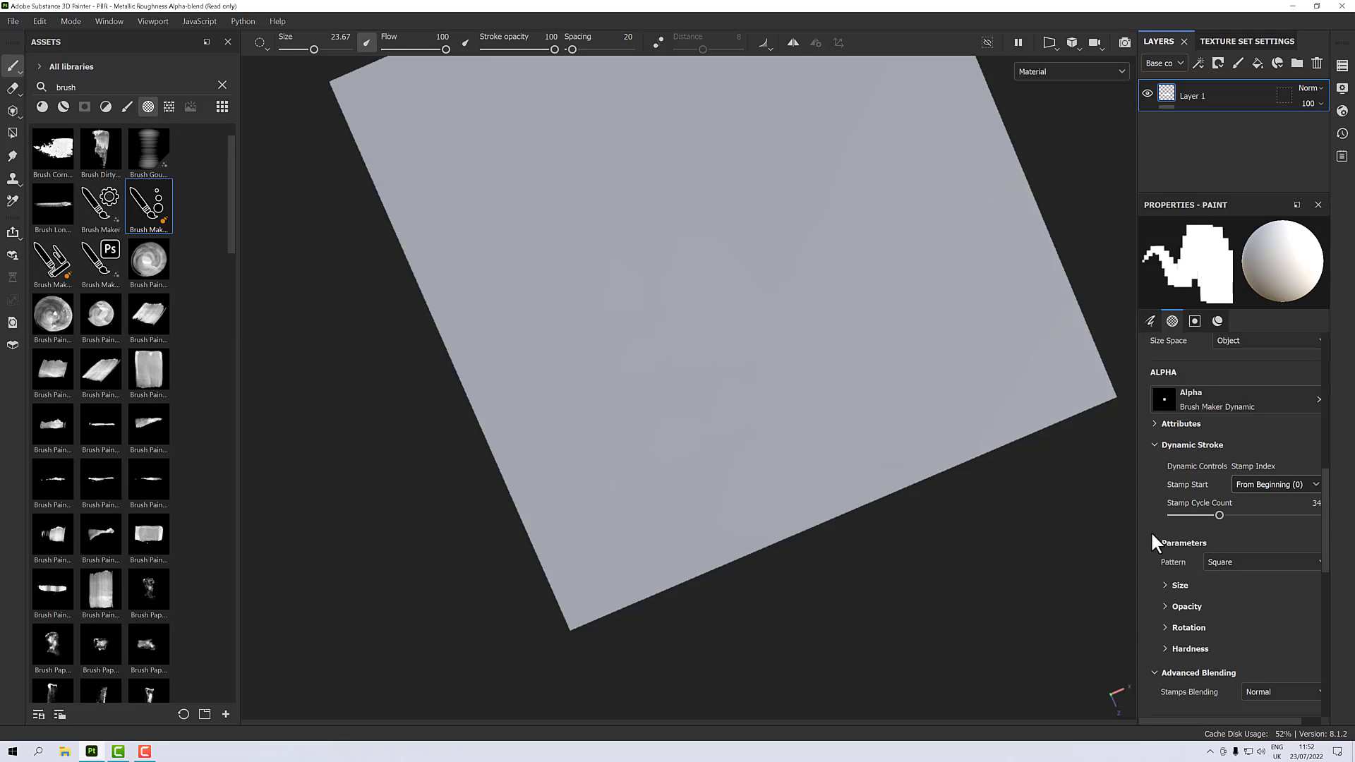
Step: Test the Paraboloid pattern with a stroke on the plane and undo the stroke
{"action": "left_click", "coordinate": [1221, 561]}
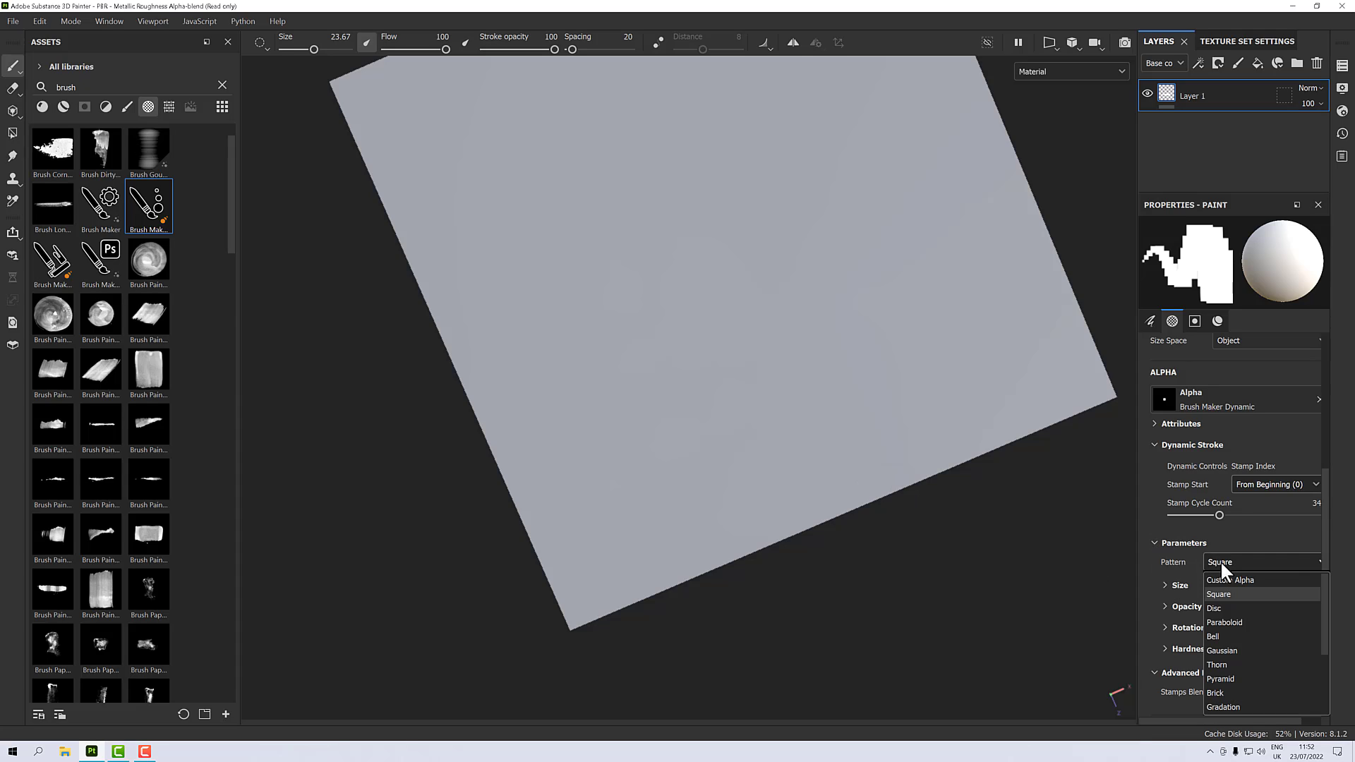
{"action": "left_click", "coordinate": [1219, 622]}
{"action": "mouse_move", "coordinate": [616, 416]}
{"action": "left_mouse_down"}
{"action": "mouse_move", "coordinate": [643, 386]}
{"action": "mouse_move", "coordinate": [843, 309]}
{"action": "mouse_move", "coordinate": [961, 328]}
{"action": "mouse_move", "coordinate": [763, 399]}
{"action": "mouse_move", "coordinate": [642, 478]}
{"action": "mouse_move", "coordinate": [702, 487]}
{"action": "left_mouse_up"}
{"action": "key", "text": "ctrl+z"}
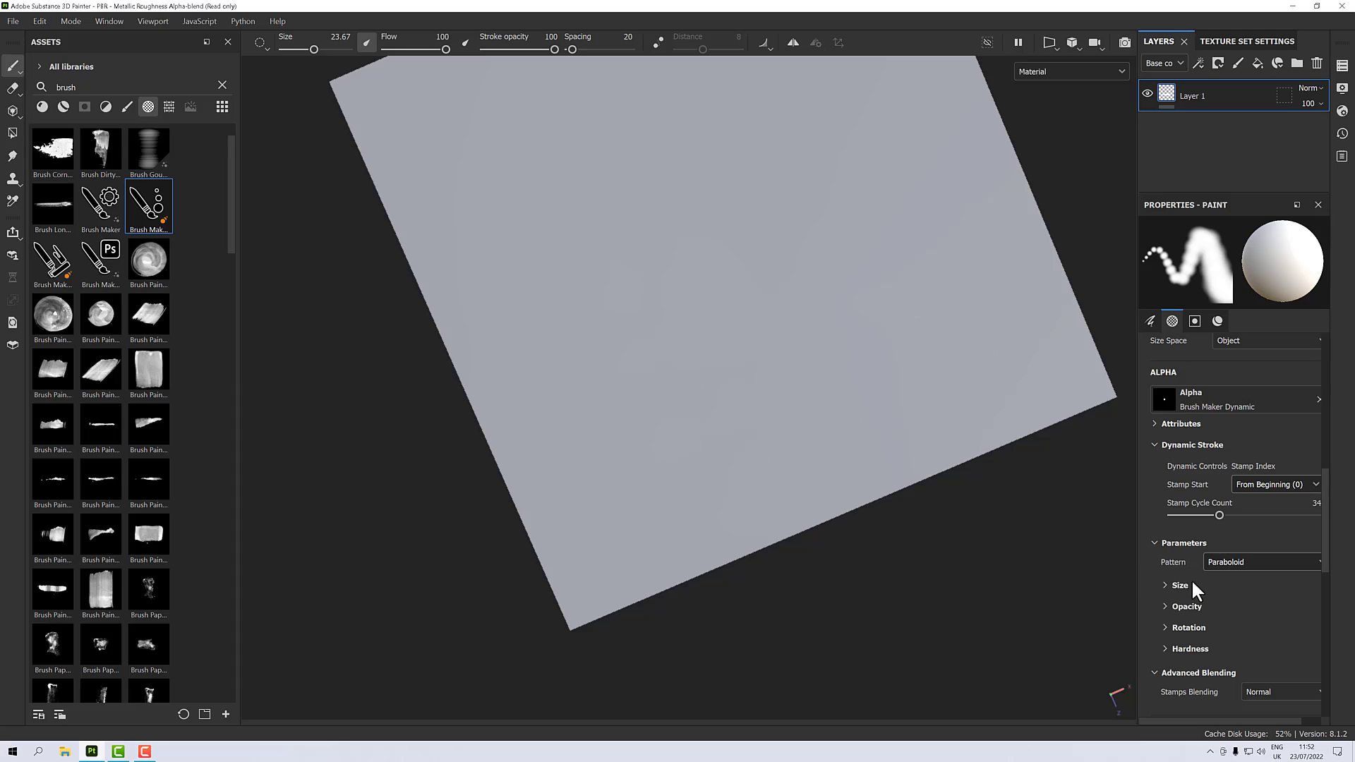
Step: Test the Brick pattern with a diagonal stroke on the plane and undo the stroke
{"action": "left_click", "coordinate": [1212, 562]}
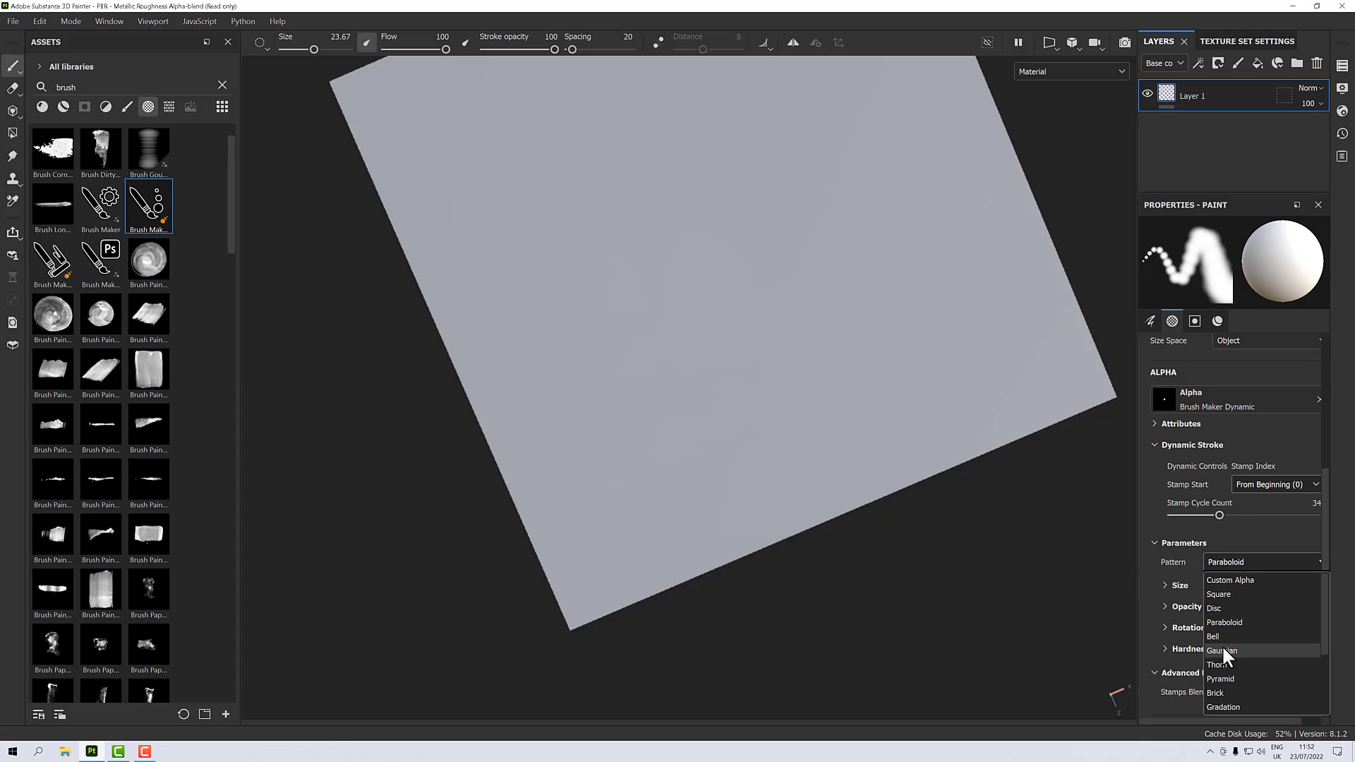
{"action": "left_click", "coordinate": [1221, 691]}
{"action": "left_click_drag", "start_coordinate": [592, 417], "coordinate": [825, 326]}
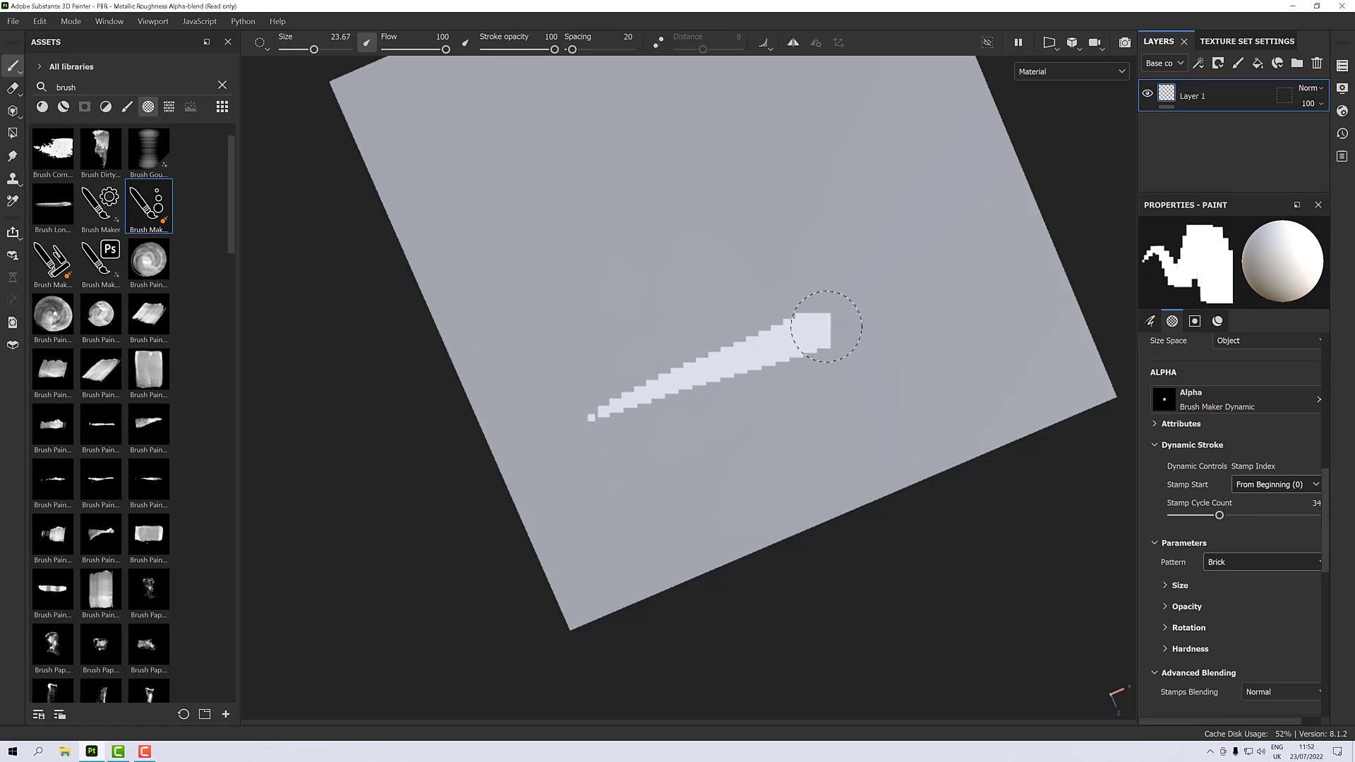
{"action": "key", "text": "ctrl+z"}
Step: Set the Pattern to Custom Alpha and assign Brush Paint Diagonal Grungy as the custom alpha image input
{"action": "left_click", "coordinate": [1231, 561]}
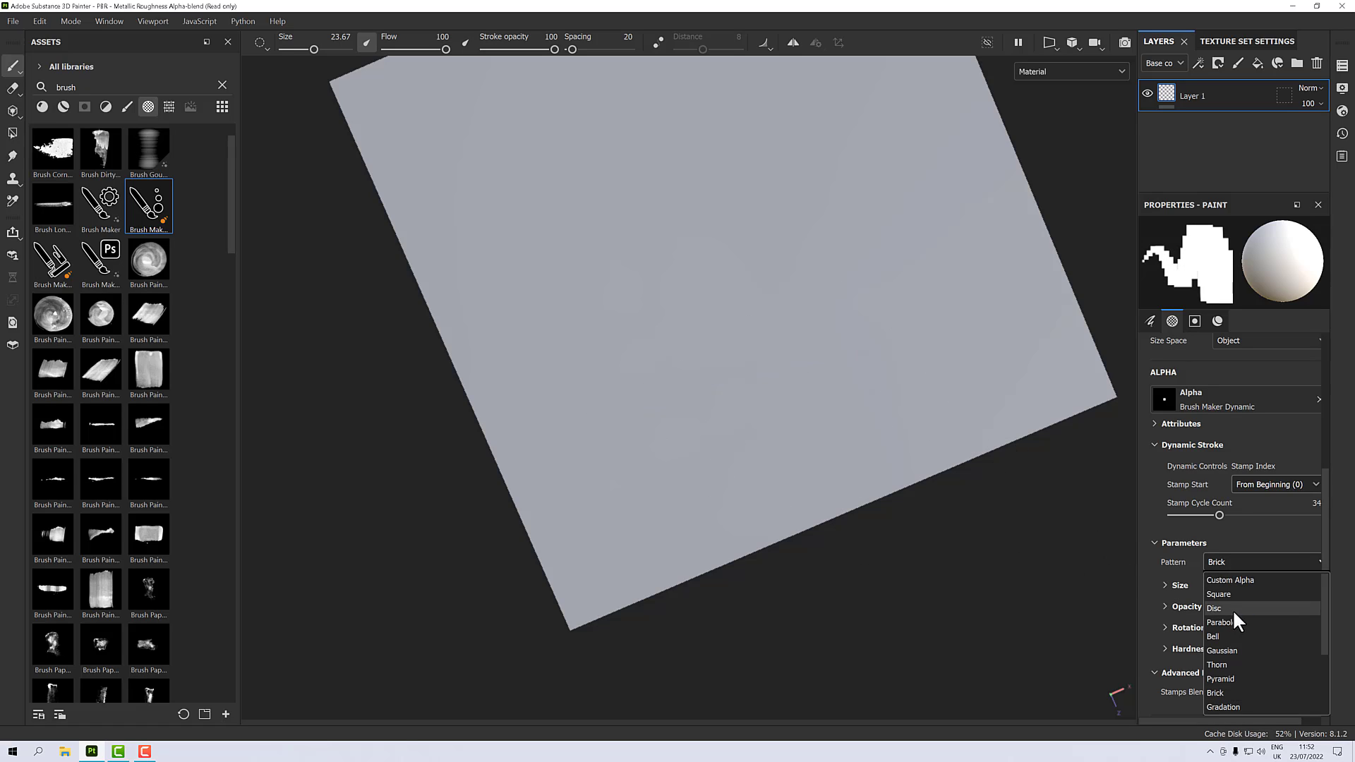
{"action": "scroll", "coordinate": [1242, 698], "scroll_direction": "down", "scroll_amount": 1}
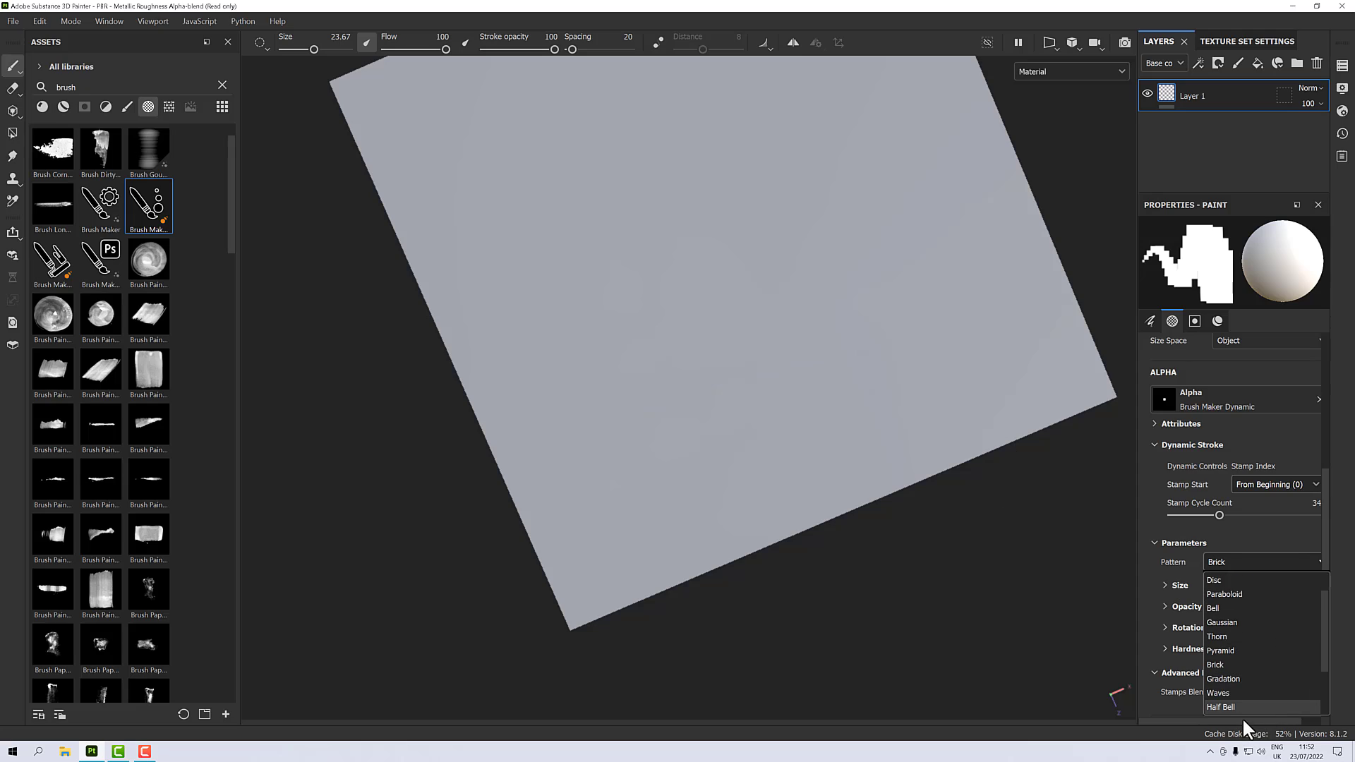
{"action": "scroll", "coordinate": [1231, 650], "scroll_direction": "up", "scroll_amount": 1}
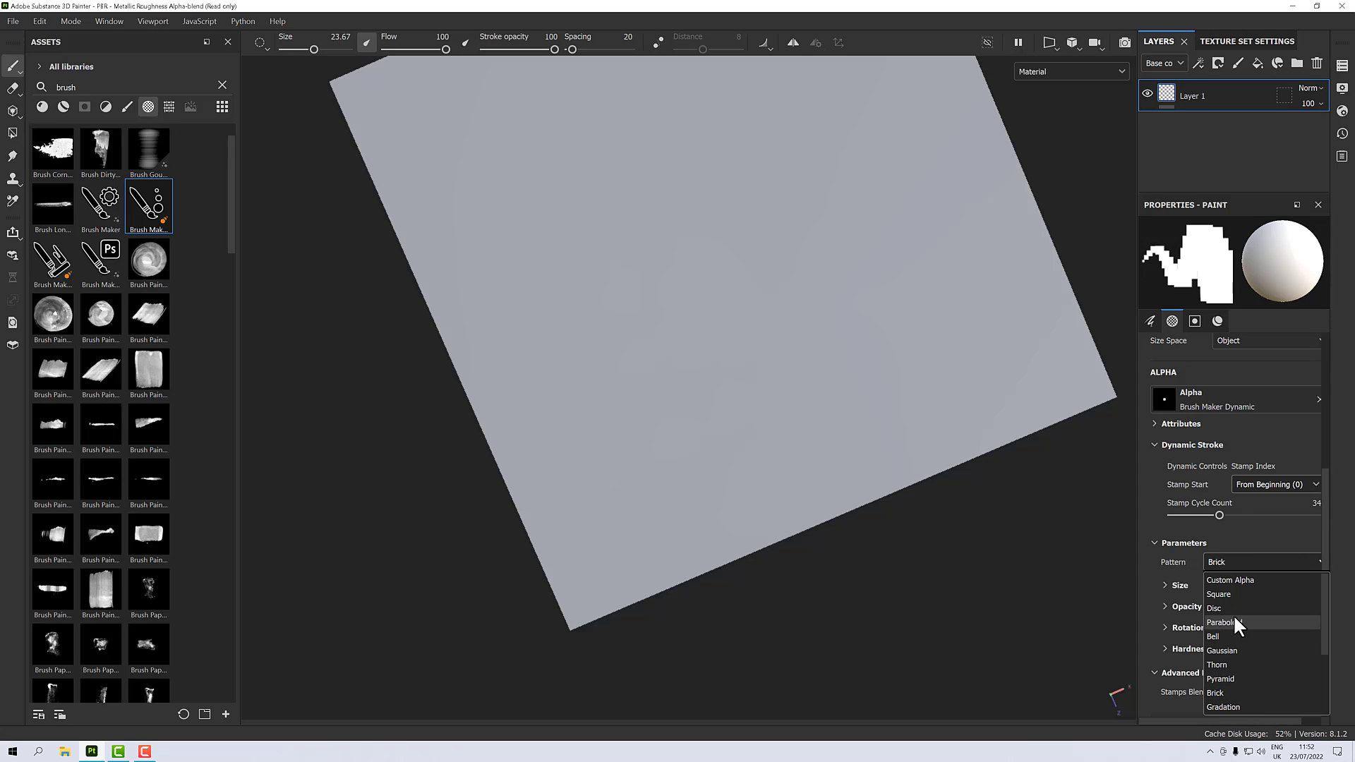
{"action": "left_click", "coordinate": [1230, 583]}
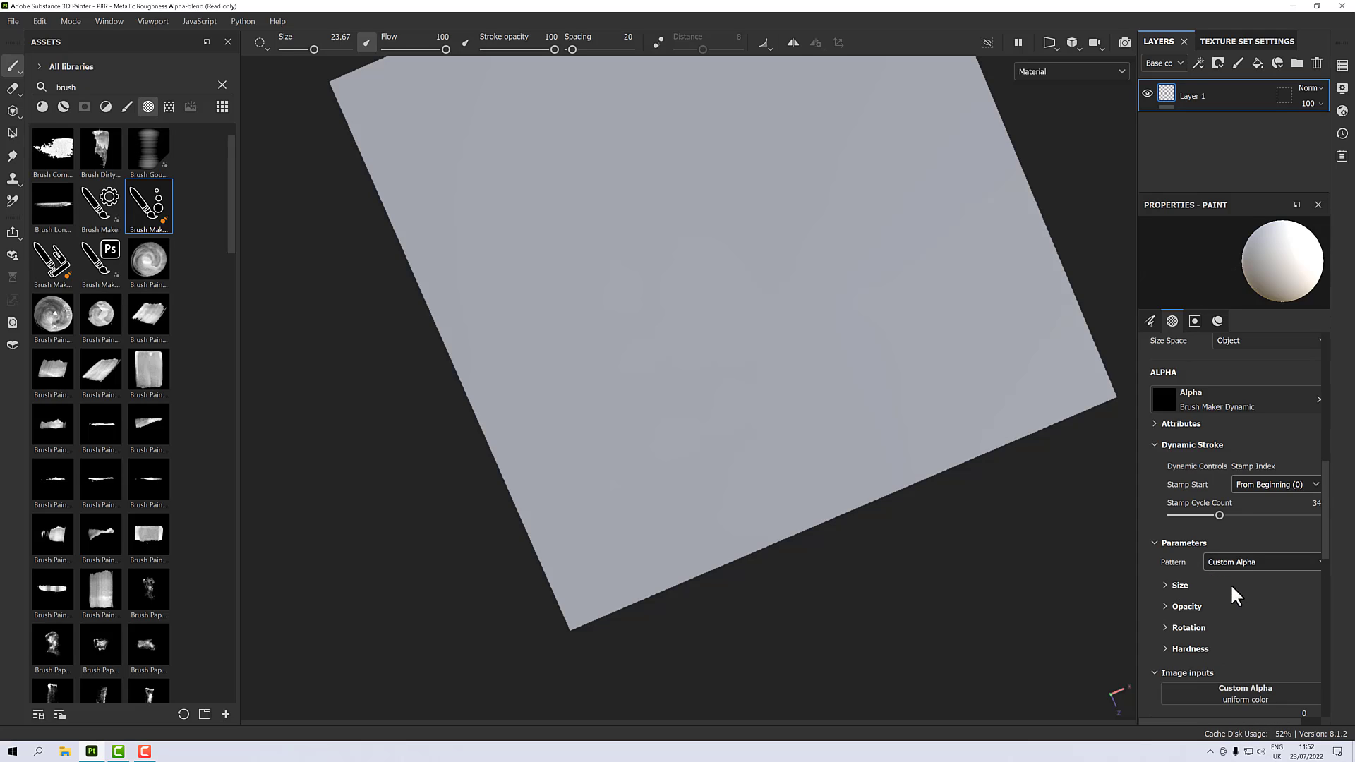
{"action": "scroll", "coordinate": [1230, 582], "scroll_direction": "down", "scroll_amount": 2}
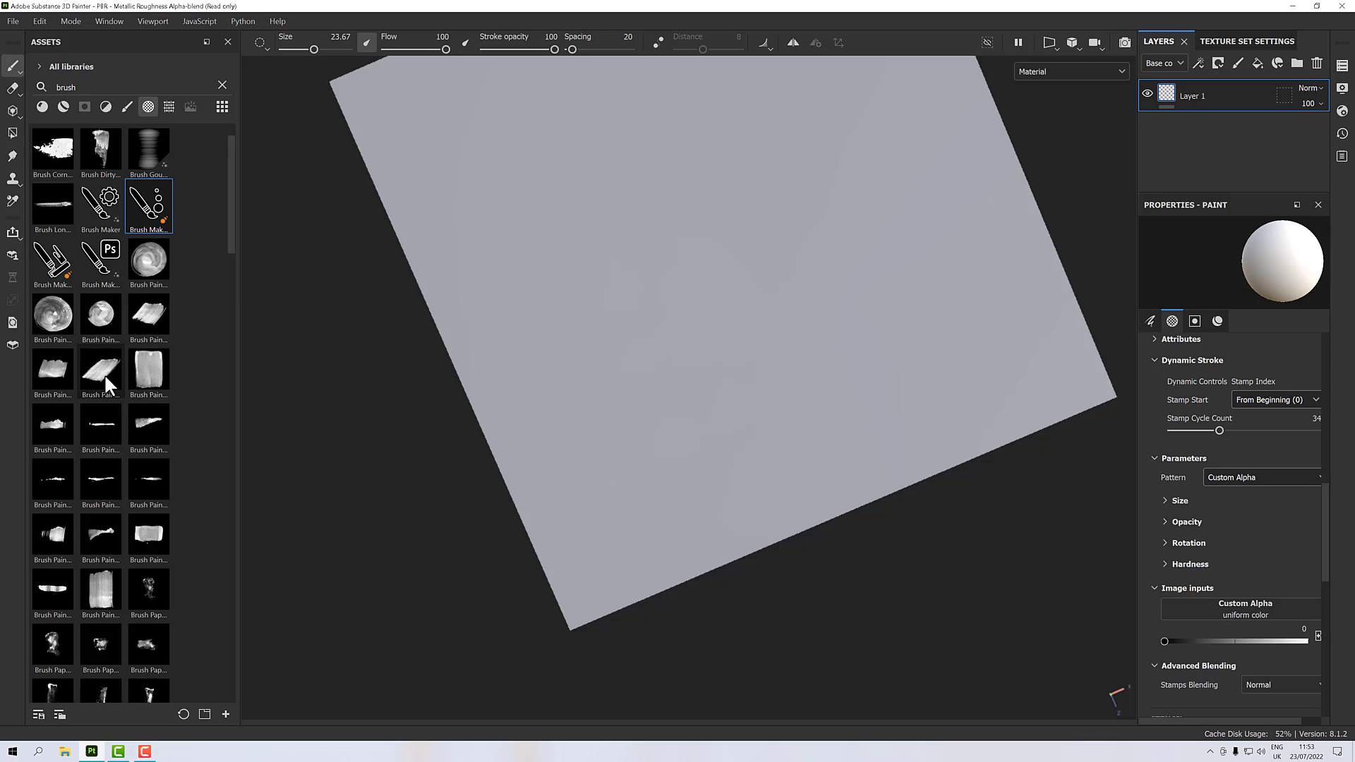
{"action": "left_click_drag", "start_coordinate": [49, 367], "coordinate": [1204, 606]}
{"action": "scroll", "coordinate": [1221, 621], "scroll_direction": "down", "scroll_amount": 2}
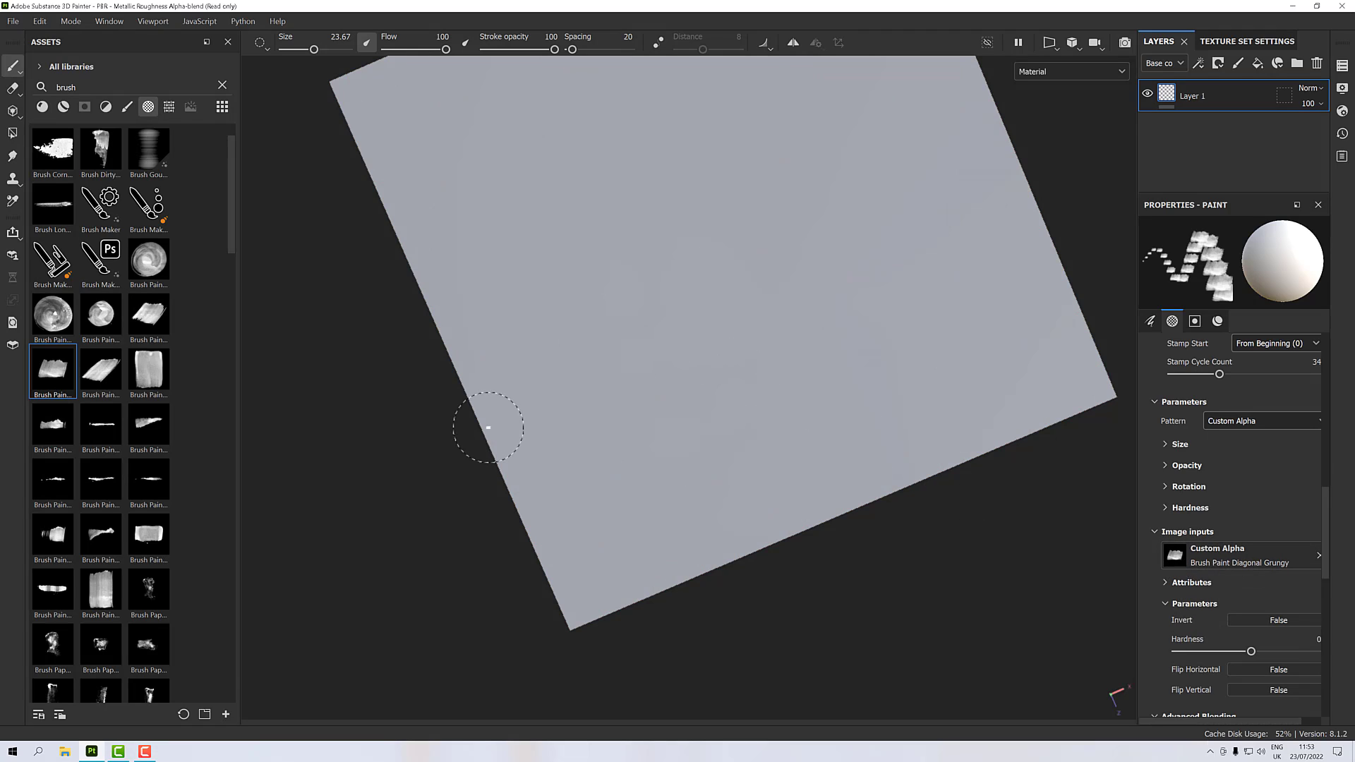
Step: Paint two long test strokes across the plane with the custom alpha and undo both
{"action": "mouse_move", "coordinate": [513, 427]}
{"action": "left_mouse_down"}
{"action": "mouse_move", "coordinate": [753, 333]}
{"action": "mouse_move", "coordinate": [898, 299]}
{"action": "mouse_move", "coordinate": [827, 389]}
{"action": "mouse_move", "coordinate": [611, 474]}
{"action": "left_mouse_up"}
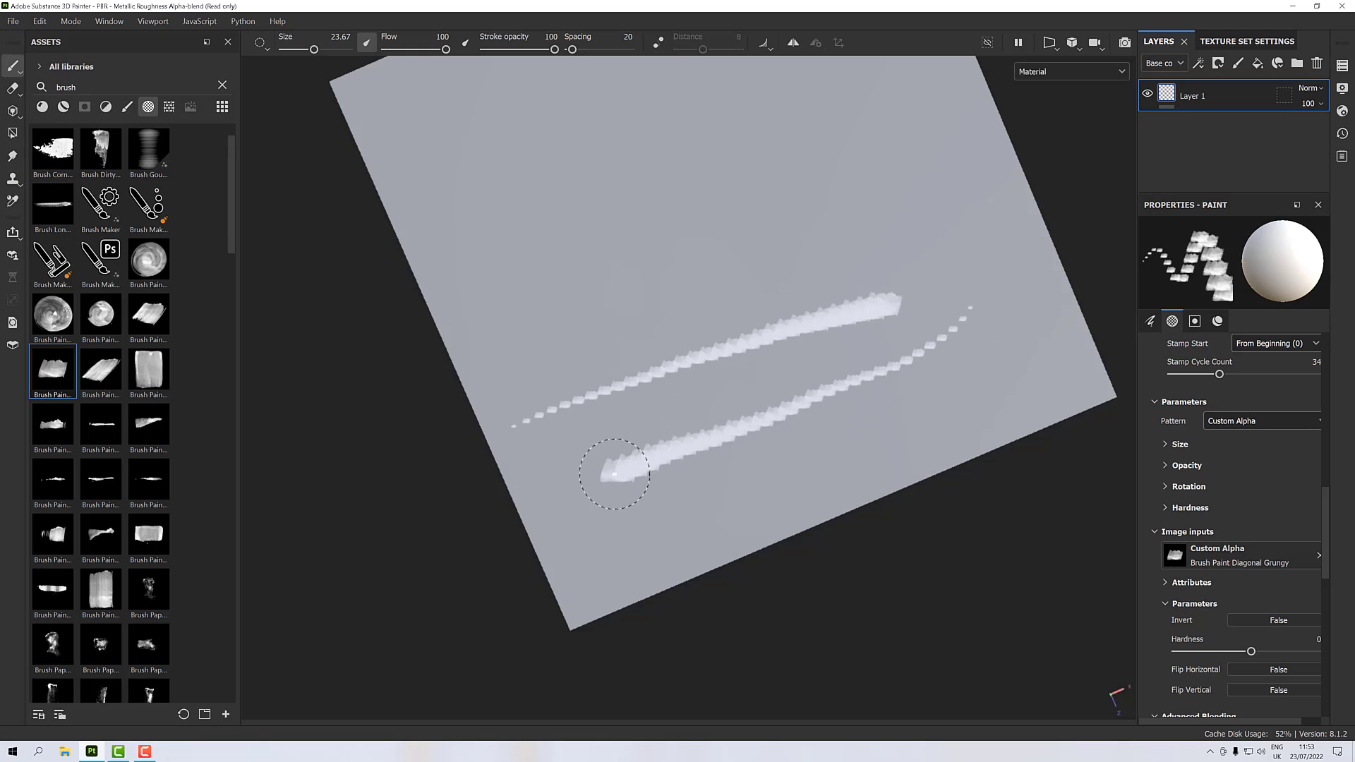
{"action": "key", "text": "ctrl+z"}
{"action": "key", "text": "ctrl+z"}
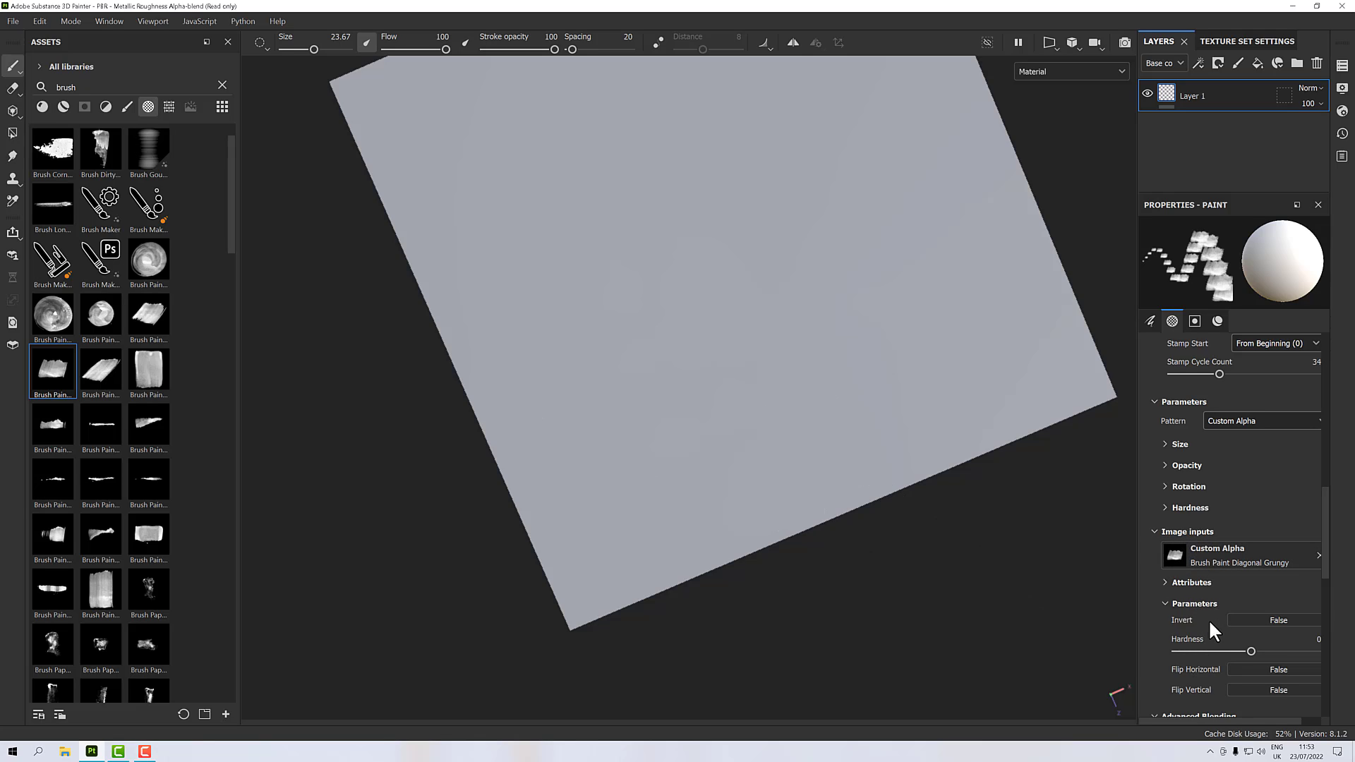
Step: Lower the Hardness of the Brush Paint Diagonal Grungy custom alpha slightly below mid-range
{"action": "scroll", "coordinate": [1206, 621], "scroll_direction": "down", "scroll_amount": 1}
{"action": "scroll", "coordinate": [1204, 623], "scroll_direction": "down", "scroll_amount": 1}
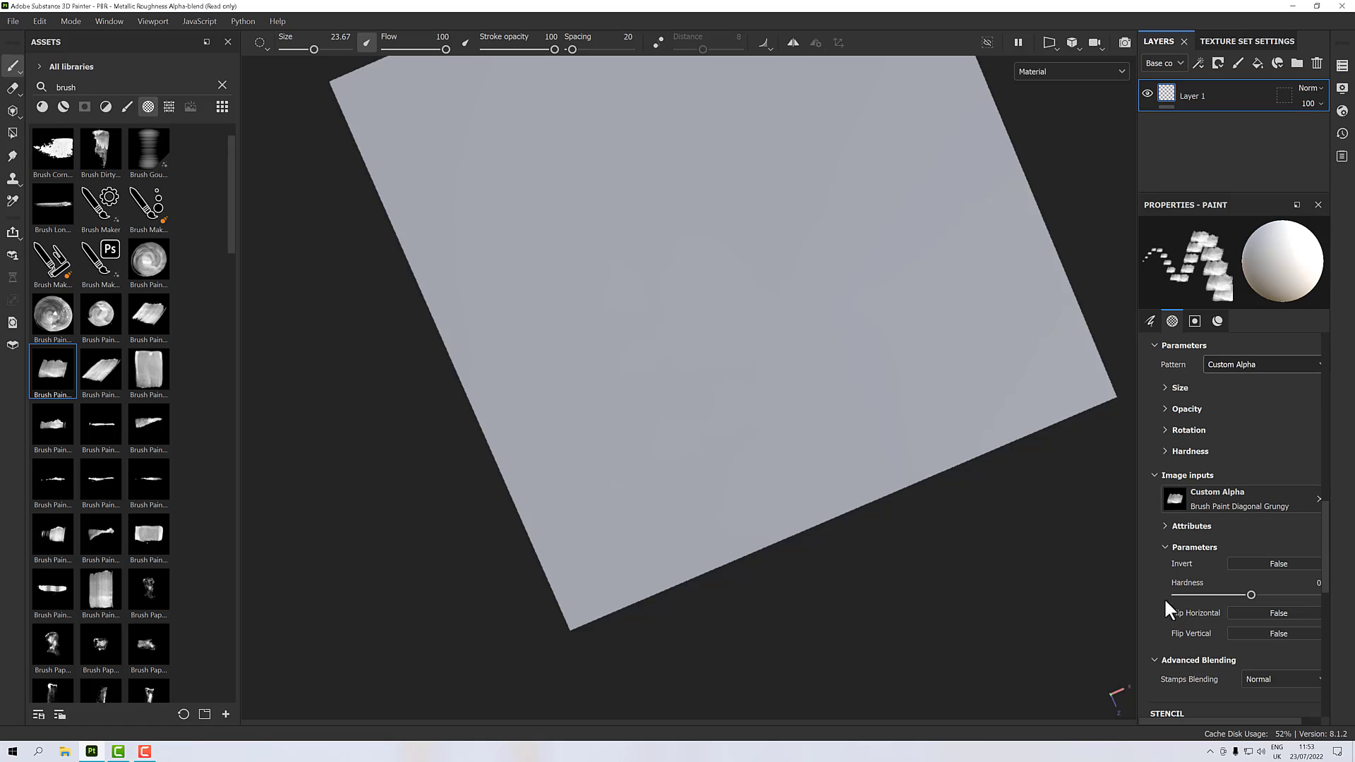
{"action": "mouse_move", "coordinate": [1240, 596]}
{"action": "left_mouse_down"}
{"action": "mouse_move", "coordinate": [1189, 594]}
{"action": "mouse_move", "coordinate": [1290, 593]}
{"action": "mouse_move", "coordinate": [1229, 593]}
{"action": "left_mouse_up"}
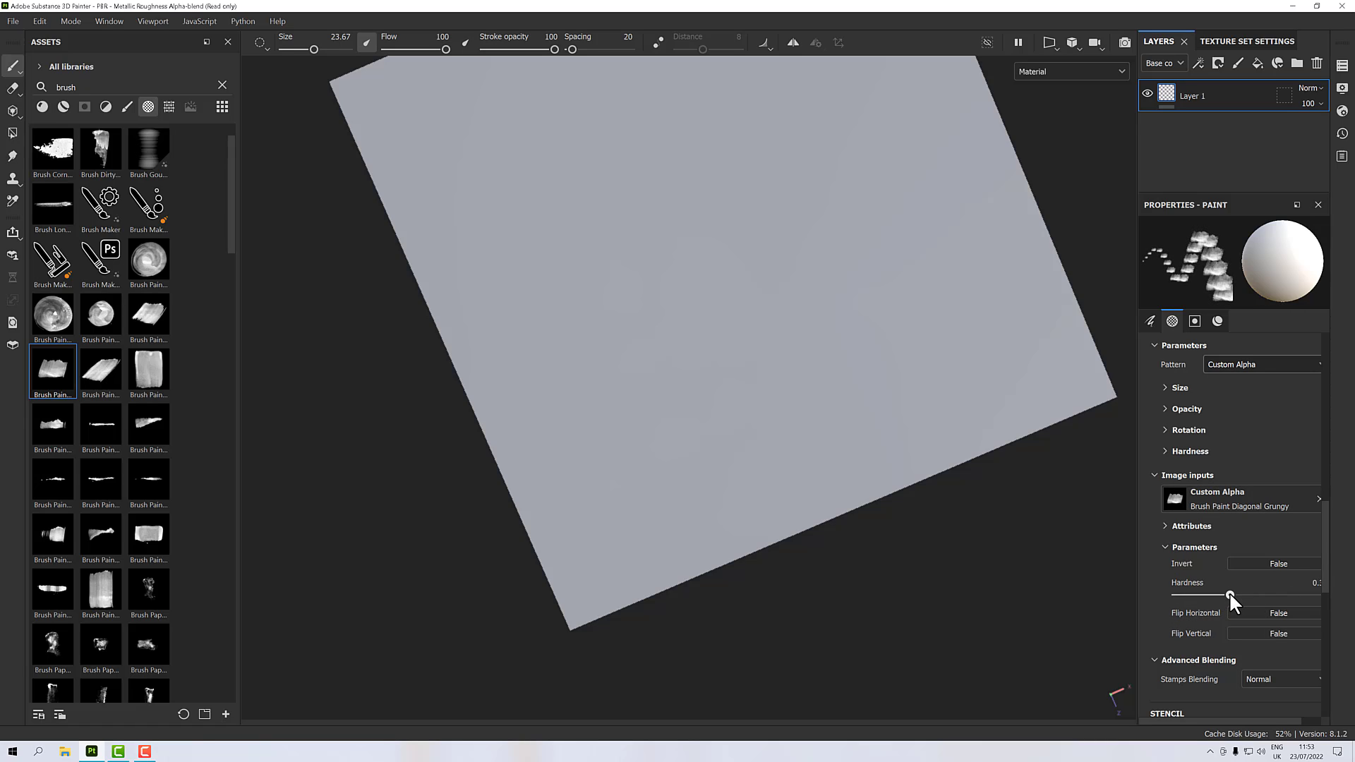
Step: Turn the custom alpha's Flip Horizontal and Flip Vertical to True, then set both back to False
{"action": "left_click", "coordinate": [1253, 613]}
{"action": "left_click", "coordinate": [1257, 630]}
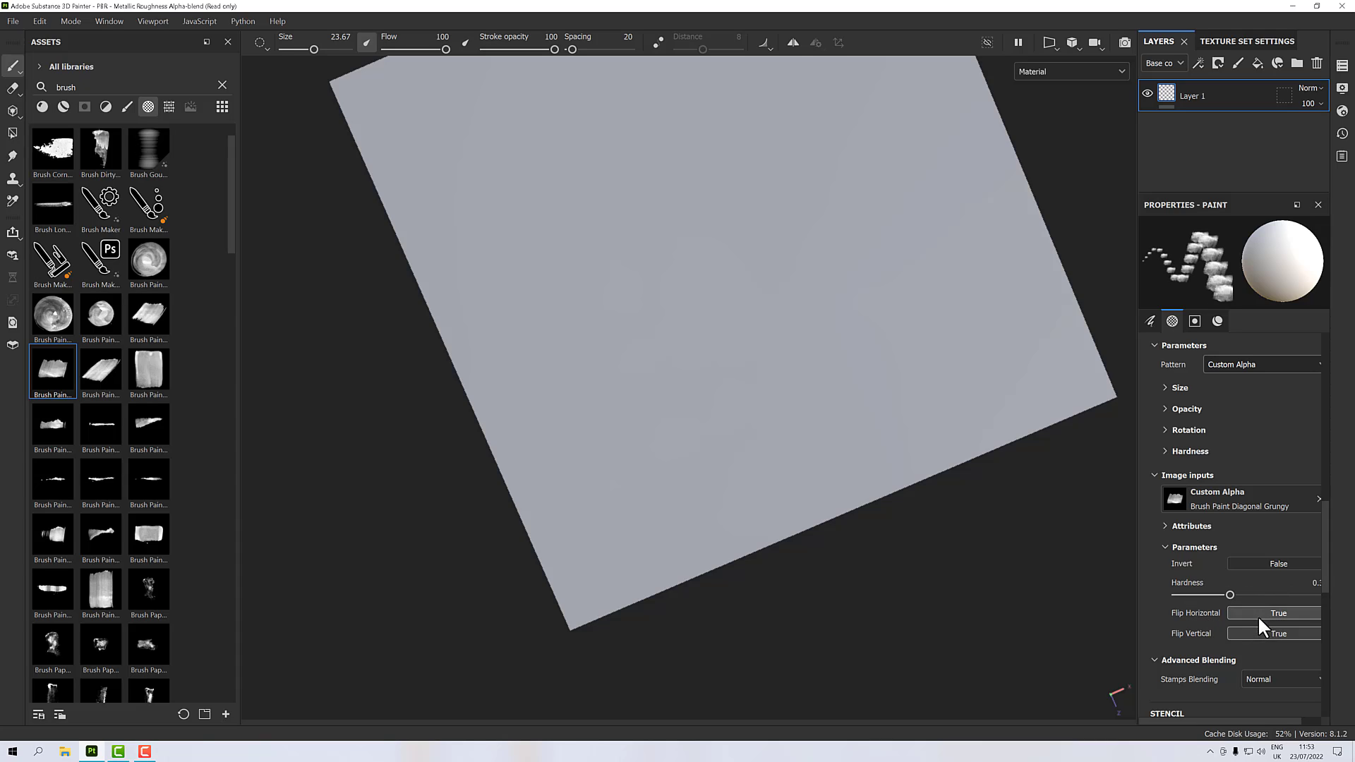
{"action": "left_click", "coordinate": [1259, 616]}
{"action": "left_click", "coordinate": [1262, 631]}
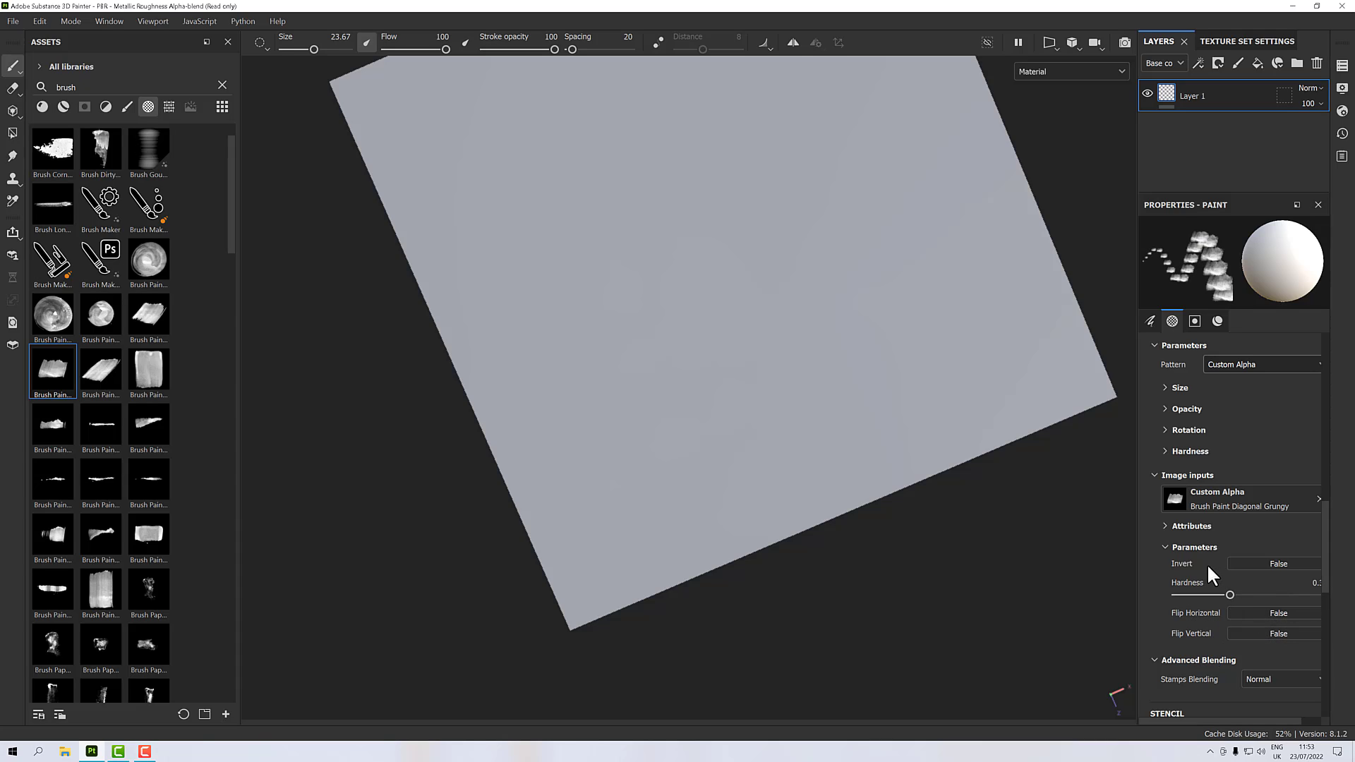
Step: Lower the custom alpha's hardness slightly, test it with a diagonal stroke on the plane, and undo the stroke
{"action": "left_click", "coordinate": [1258, 562]}
{"action": "left_click", "coordinate": [1257, 562]}
{"action": "mouse_move", "coordinate": [1231, 595]}
{"action": "left_mouse_down"}
{"action": "mouse_move", "coordinate": [1325, 595]}
{"action": "mouse_move", "coordinate": [1218, 592]}
{"action": "left_mouse_up"}
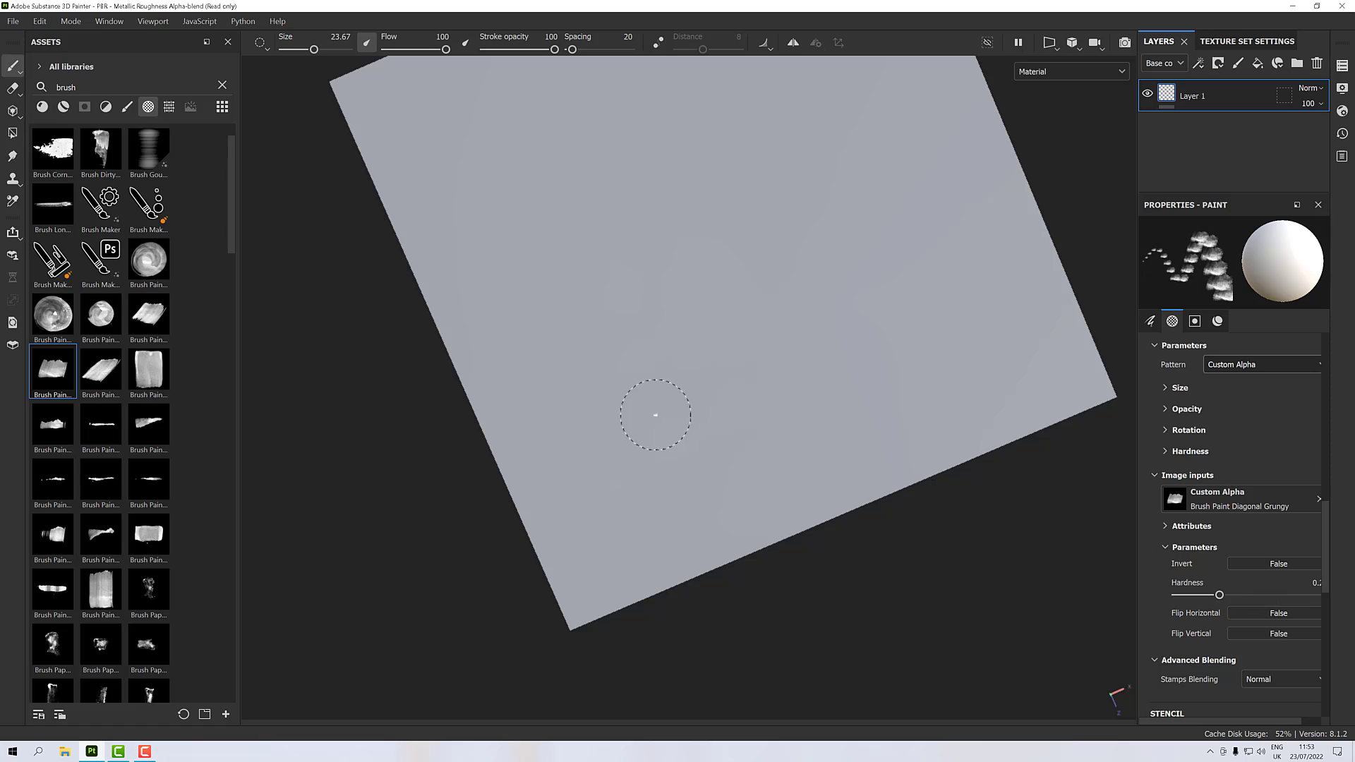
{"action": "left_click_drag", "start_coordinate": [609, 408], "coordinate": [898, 296]}
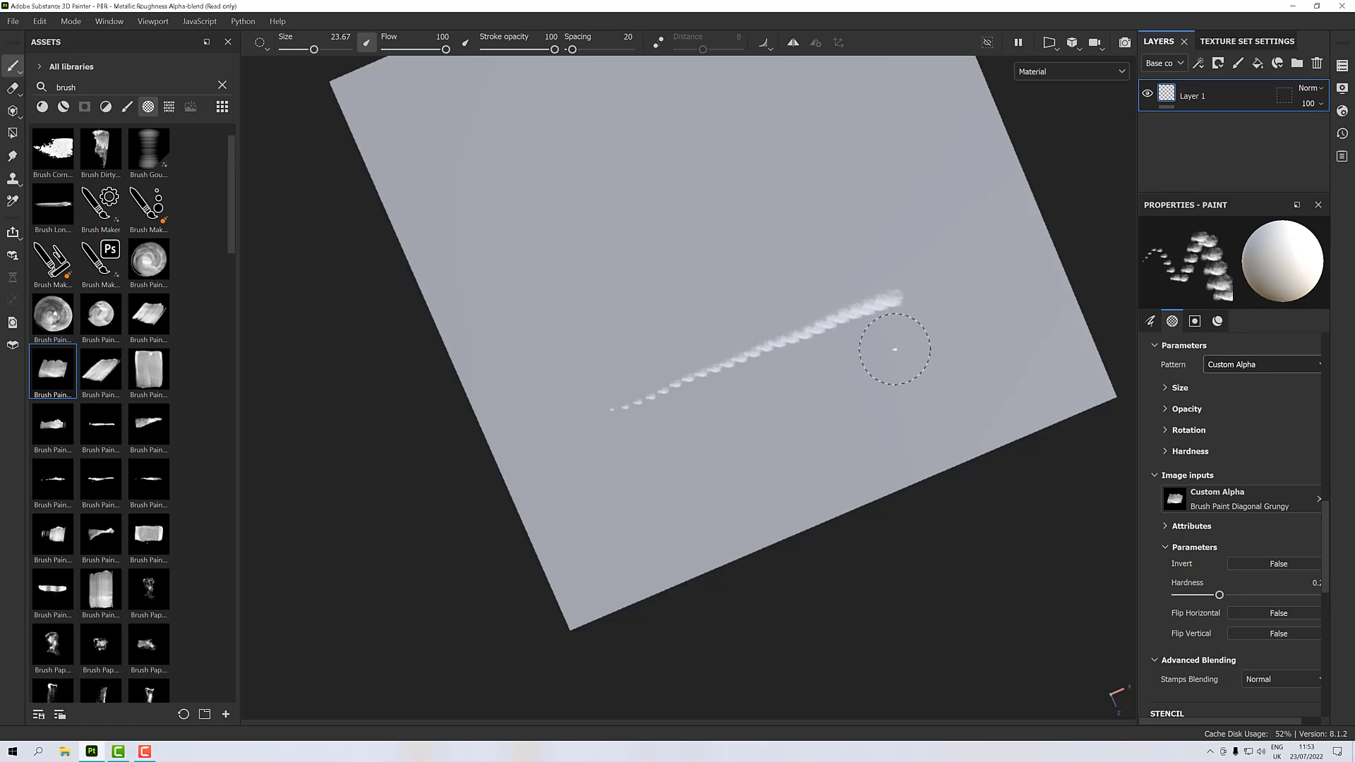
{"action": "key", "text": "ctrl+z"}
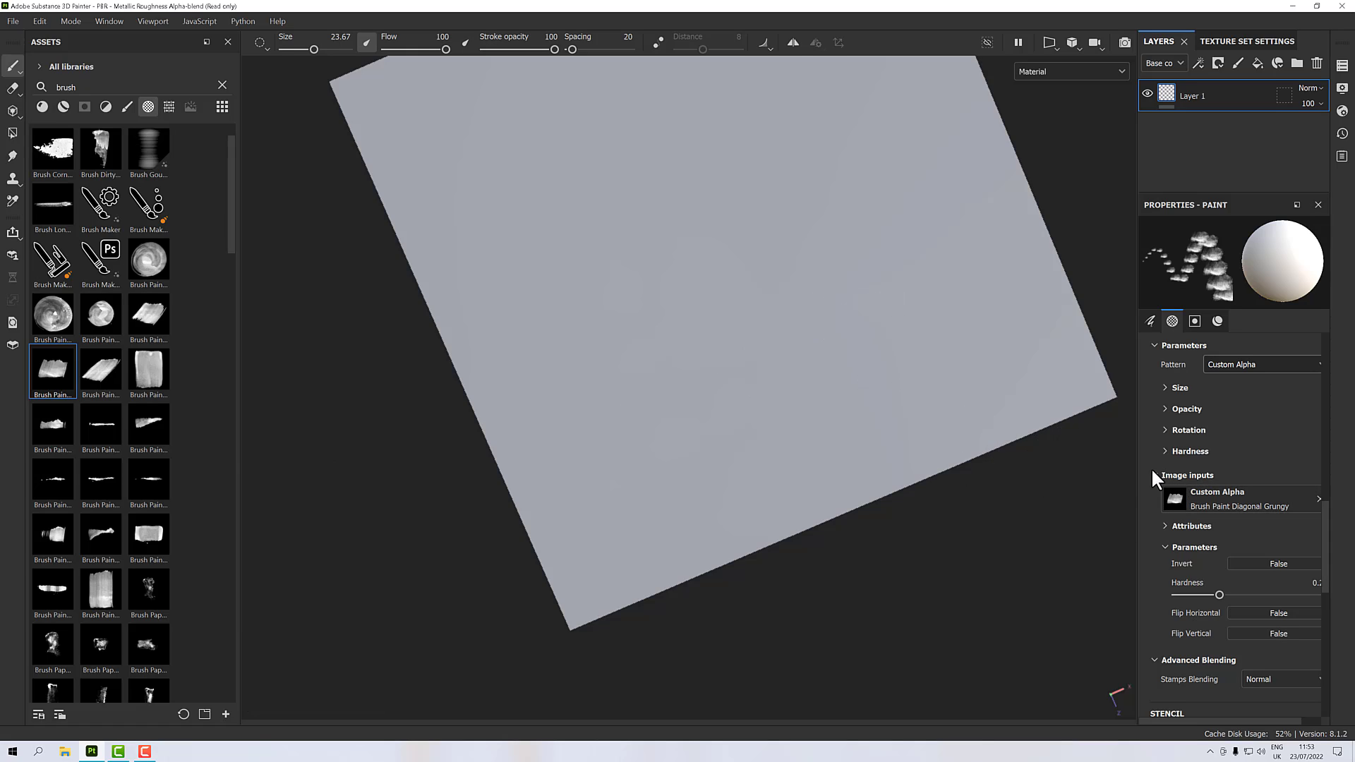
{"action": "left_click", "coordinate": [1155, 475]}
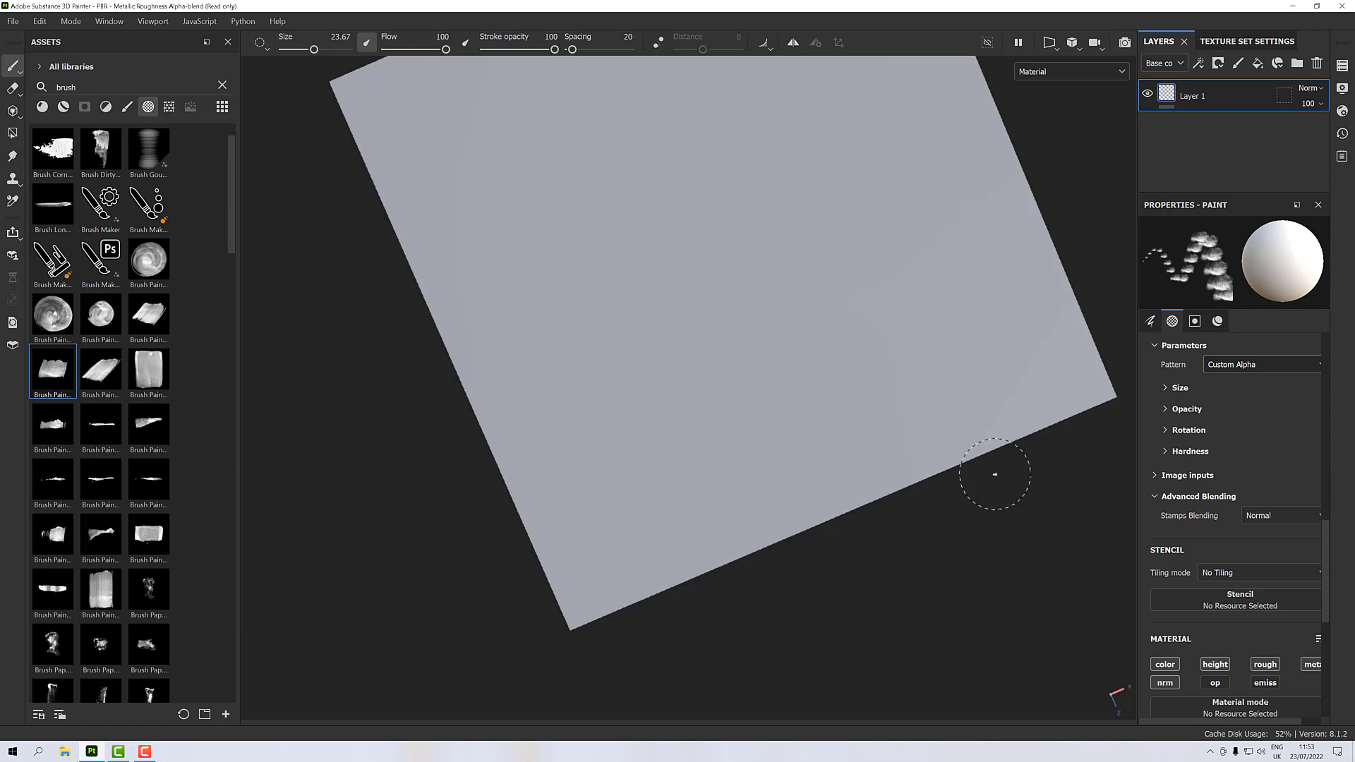
Step: Expand the brush's Size and Opacity parameters and raise the size Start Value to about halfway
{"action": "scroll", "coordinate": [995, 474], "scroll_direction": "up", "scroll_amount": 2}
{"action": "scroll", "coordinate": [1000, 474], "scroll_direction": "down", "scroll_amount": 1}
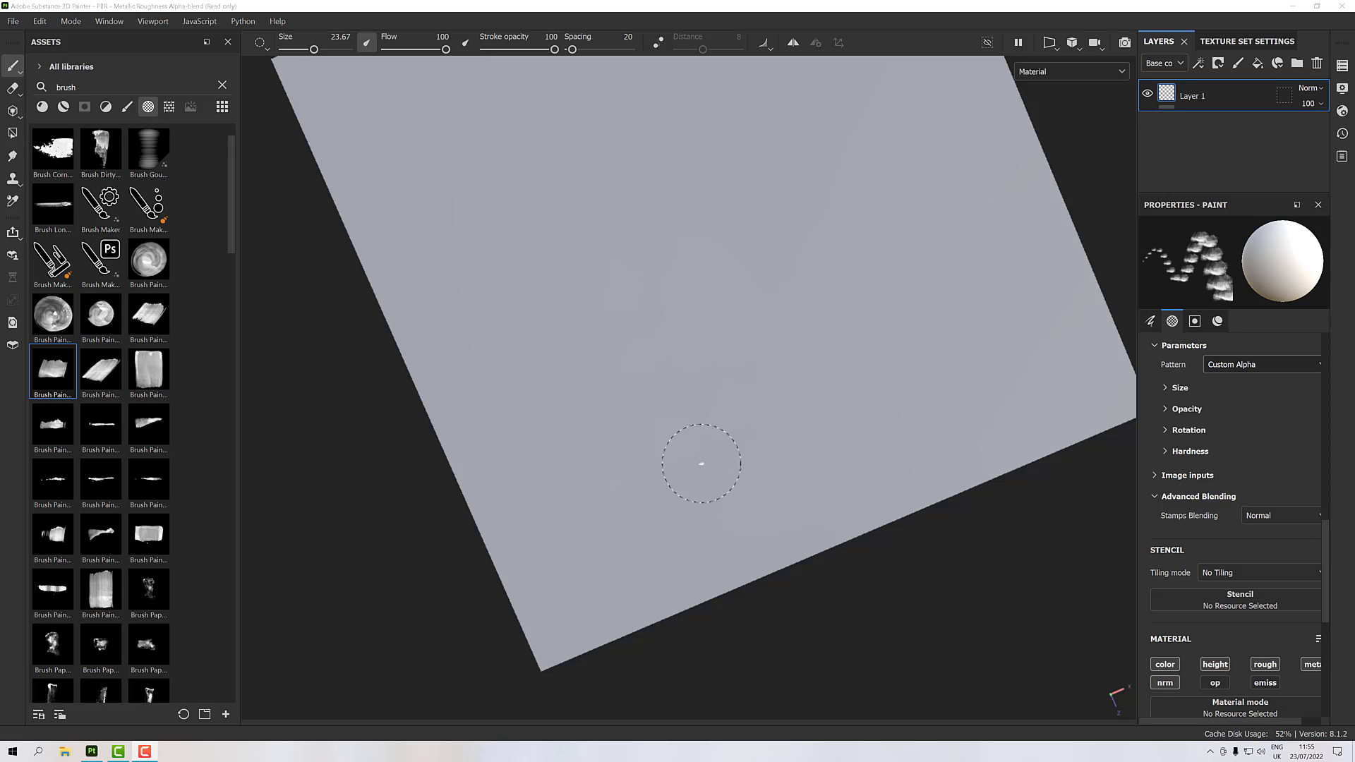
{"action": "mouse_move", "coordinate": [702, 459]}
{"action": "left_mouse_down", "text": "alt"}
{"action": "mouse_move", "coordinate": [698, 372]}
{"action": "mouse_move", "coordinate": [712, 348]}
{"action": "left_mouse_up", "text": "alt"}
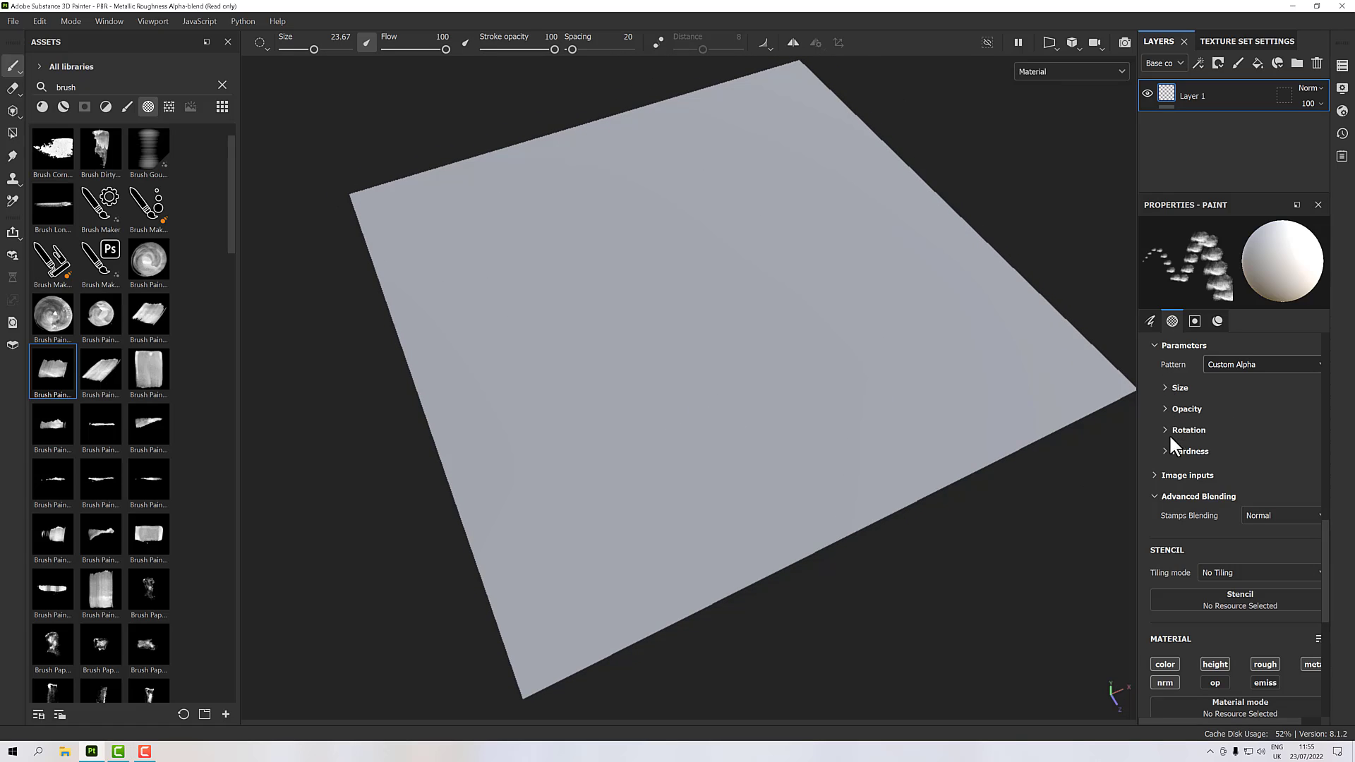
{"action": "left_click", "coordinate": [1165, 388]}
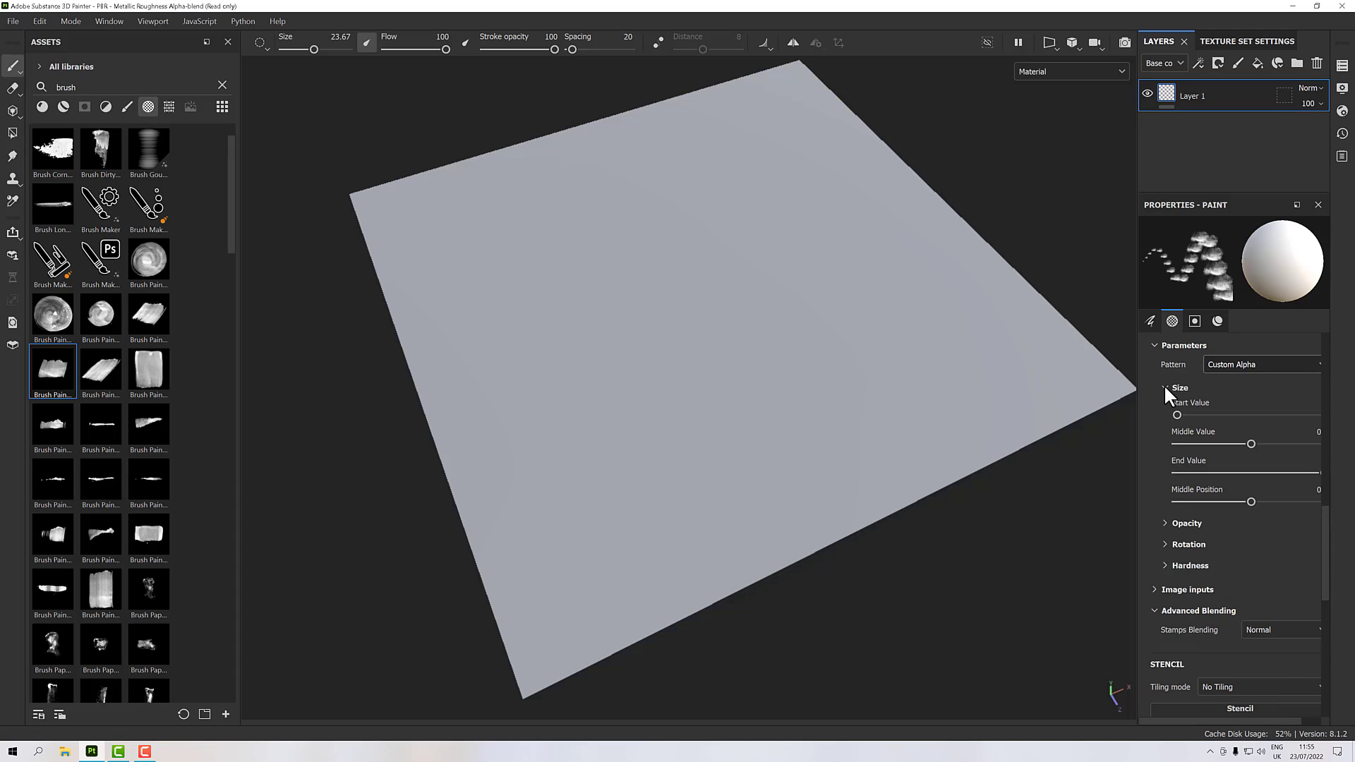
{"action": "left_click", "coordinate": [1163, 521]}
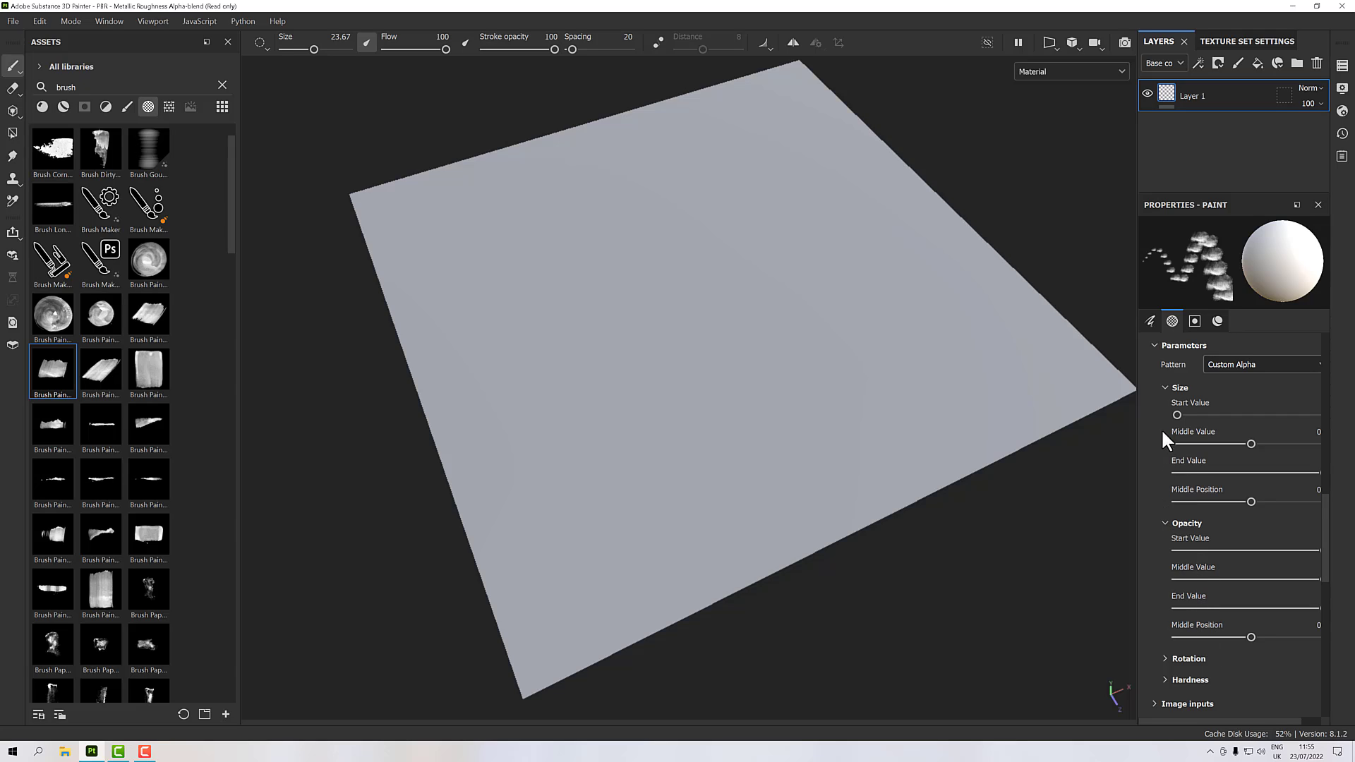
{"action": "left_click", "coordinate": [1164, 386]}
{"action": "left_click", "coordinate": [1163, 386]}
{"action": "left_click_drag", "start_coordinate": [1176, 415], "coordinate": [1248, 415]}
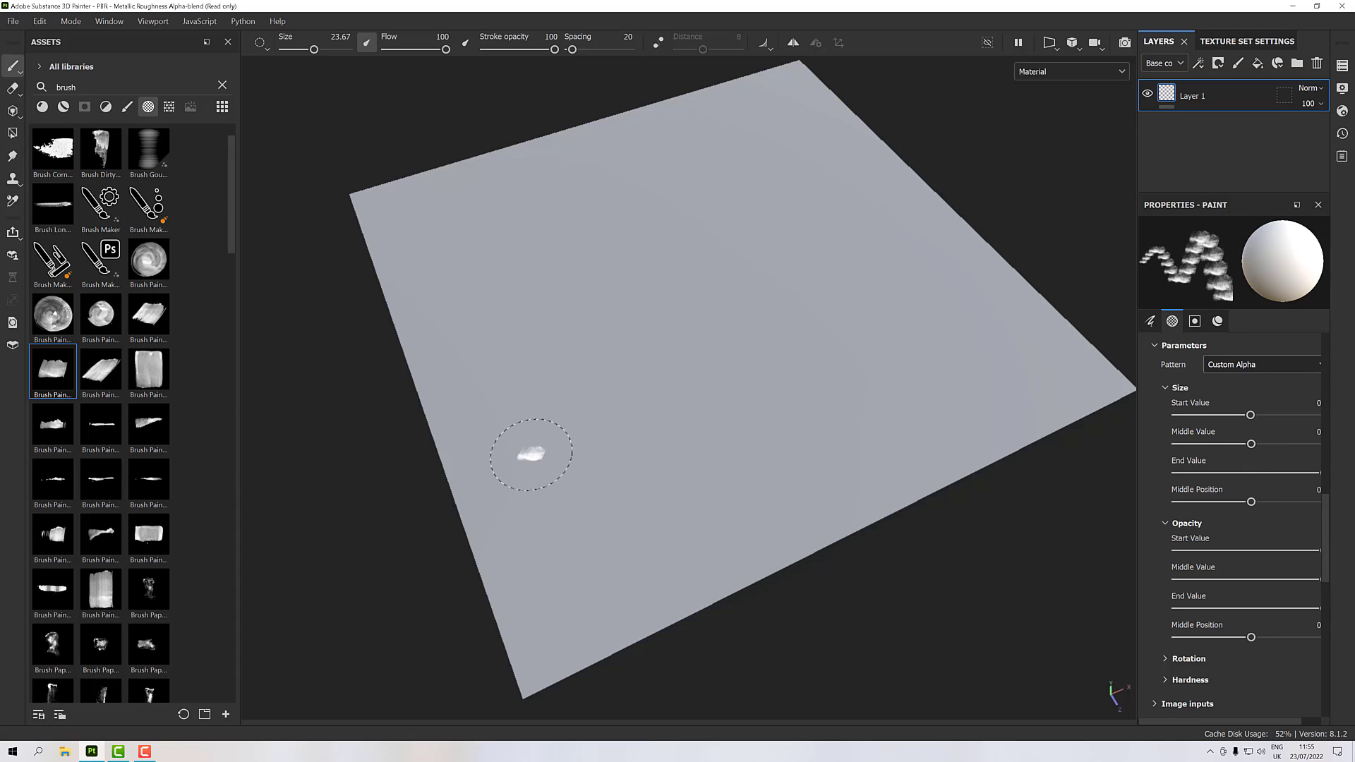
Step: Paint long test strokes across the plane with the halfway starting size and undo them
{"action": "mouse_move", "coordinate": [528, 456]}
{"action": "left_mouse_down"}
{"action": "mouse_move", "coordinate": [781, 357]}
{"action": "mouse_move", "coordinate": [1039, 308]}
{"action": "left_mouse_up"}
{"action": "left_click", "coordinate": [957, 421]}
{"action": "mouse_move", "coordinate": [957, 421]}
{"action": "left_mouse_down", "text": "alt"}
{"action": "mouse_move", "coordinate": [898, 466]}
{"action": "mouse_move", "coordinate": [875, 458]}
{"action": "left_mouse_up", "text": "alt"}
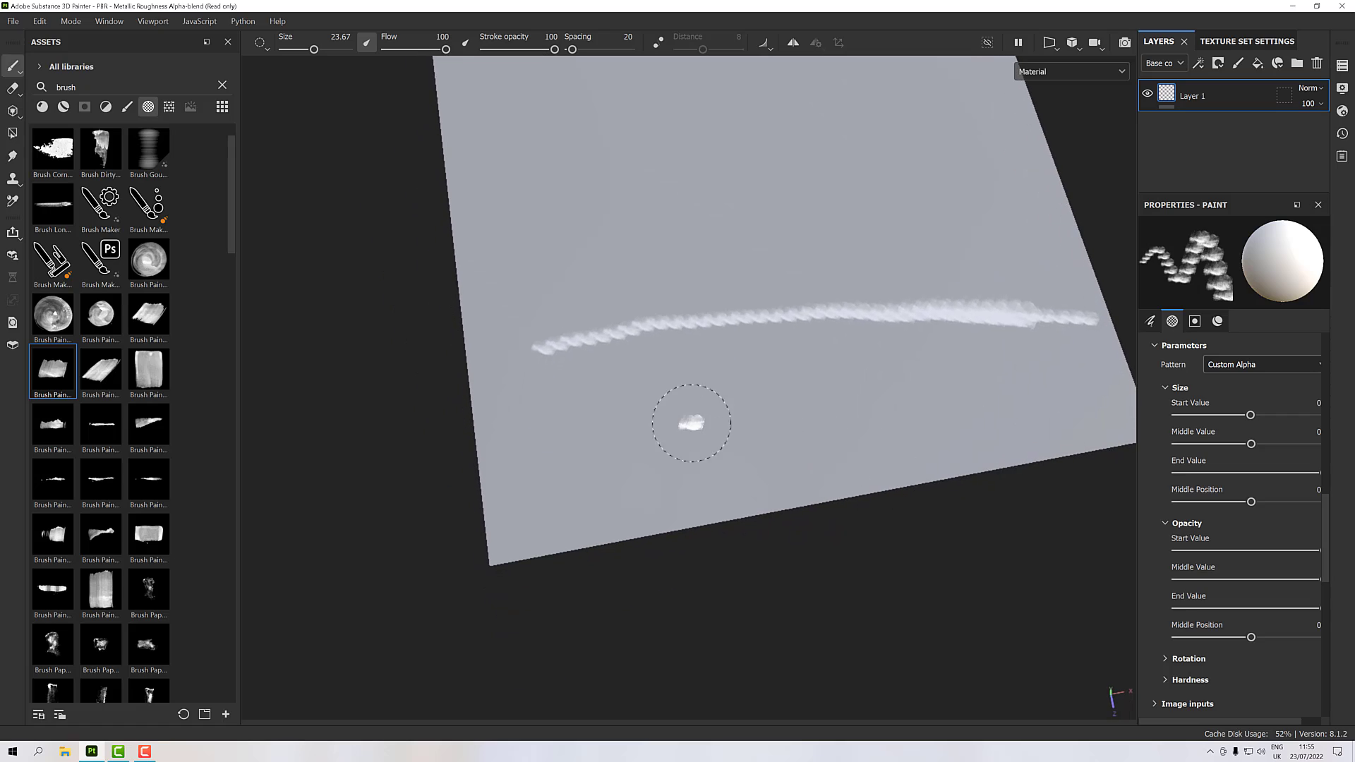
{"action": "key", "text": "ctrl+z"}
{"action": "mouse_move", "coordinate": [527, 408]}
{"action": "left_mouse_down"}
{"action": "mouse_move", "coordinate": [726, 381]}
{"action": "mouse_move", "coordinate": [811, 346]}
{"action": "mouse_move", "coordinate": [1056, 317]}
{"action": "left_mouse_up"}
{"action": "key", "text": "ctrl+z"}
{"action": "left_click", "coordinate": [863, 348]}
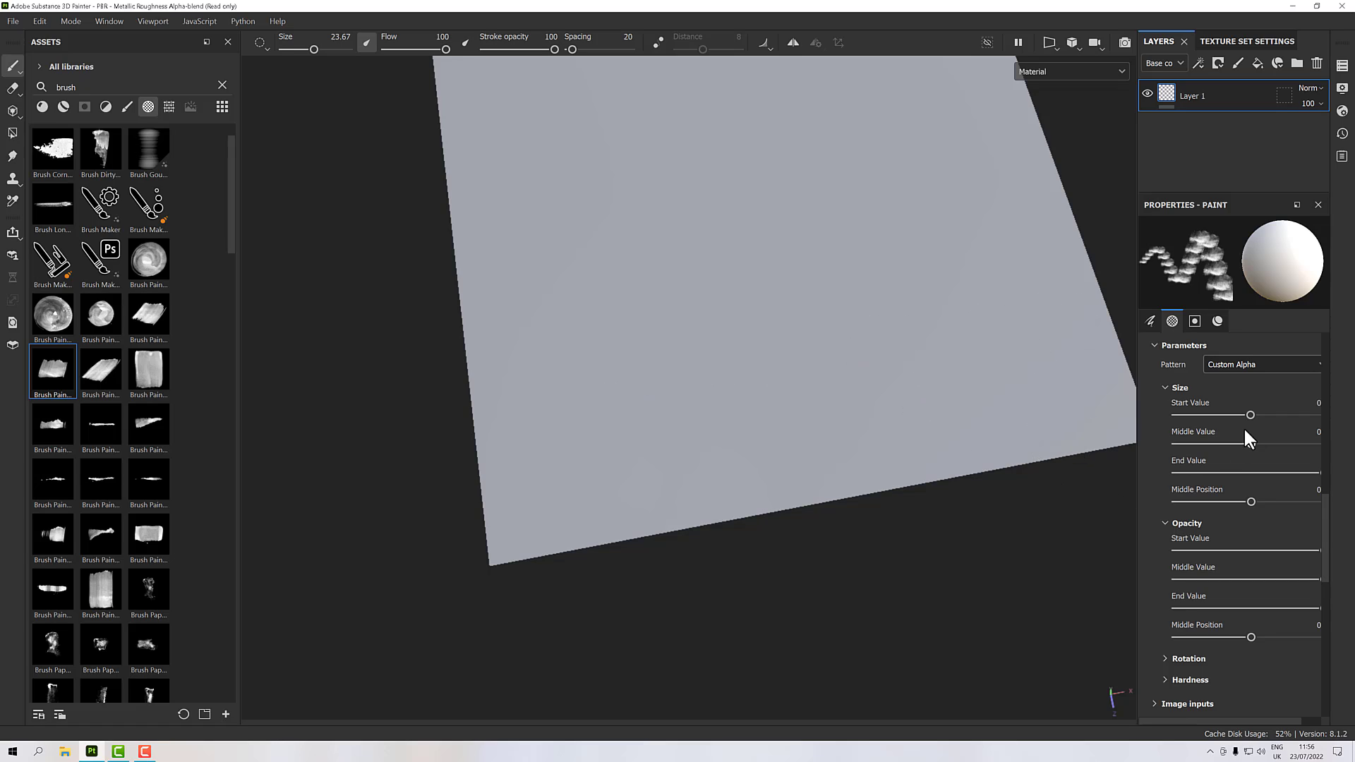
Step: Raise the size Start Value to its maximum, paint a test stroke across the plane, and undo it
{"action": "left_click_drag", "start_coordinate": [1251, 414], "coordinate": [1323, 415]}
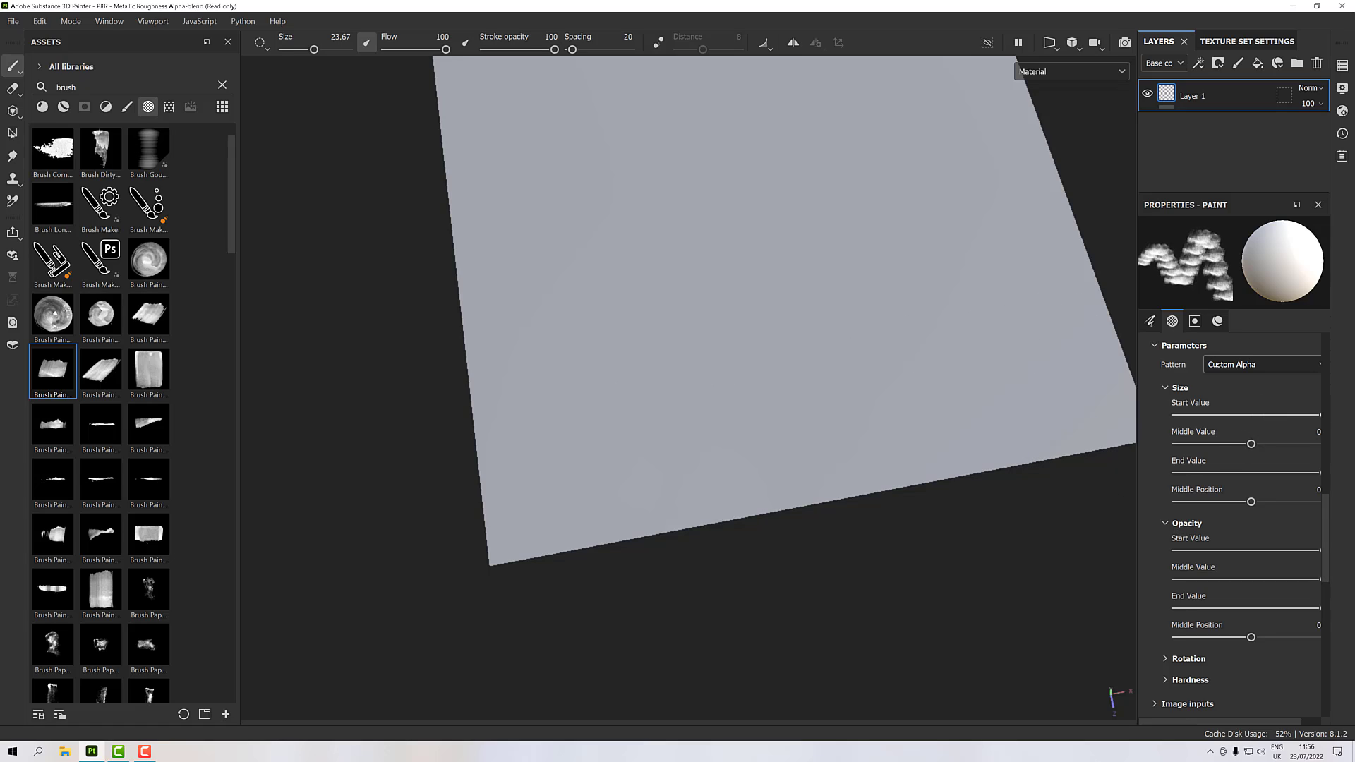
{"action": "mouse_move", "coordinate": [526, 378]}
{"action": "left_mouse_down"}
{"action": "mouse_move", "coordinate": [808, 324]}
{"action": "mouse_move", "coordinate": [1063, 300]}
{"action": "left_mouse_up"}
{"action": "left_click_drag", "start_coordinate": [904, 375], "coordinate": [901, 394], "text": "alt"}
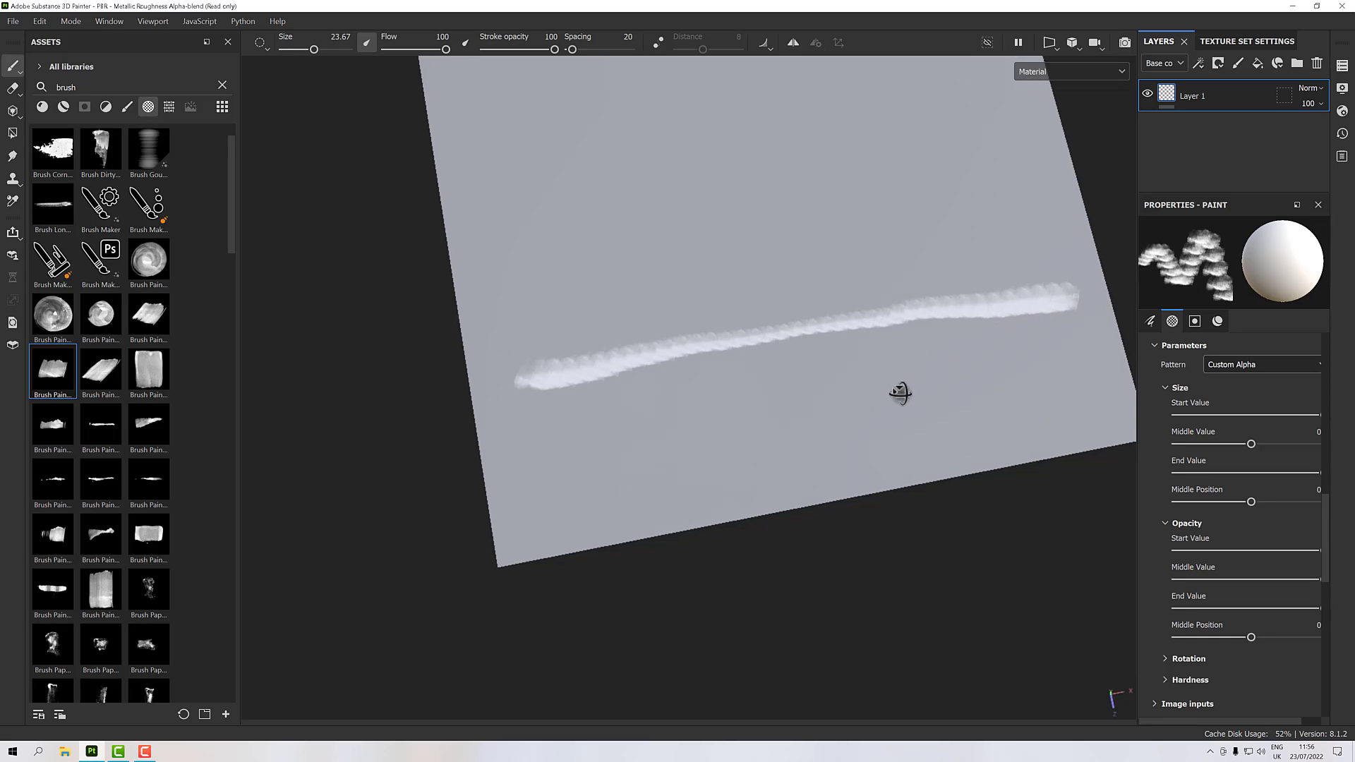
{"action": "key", "text": "ctrl+z"}
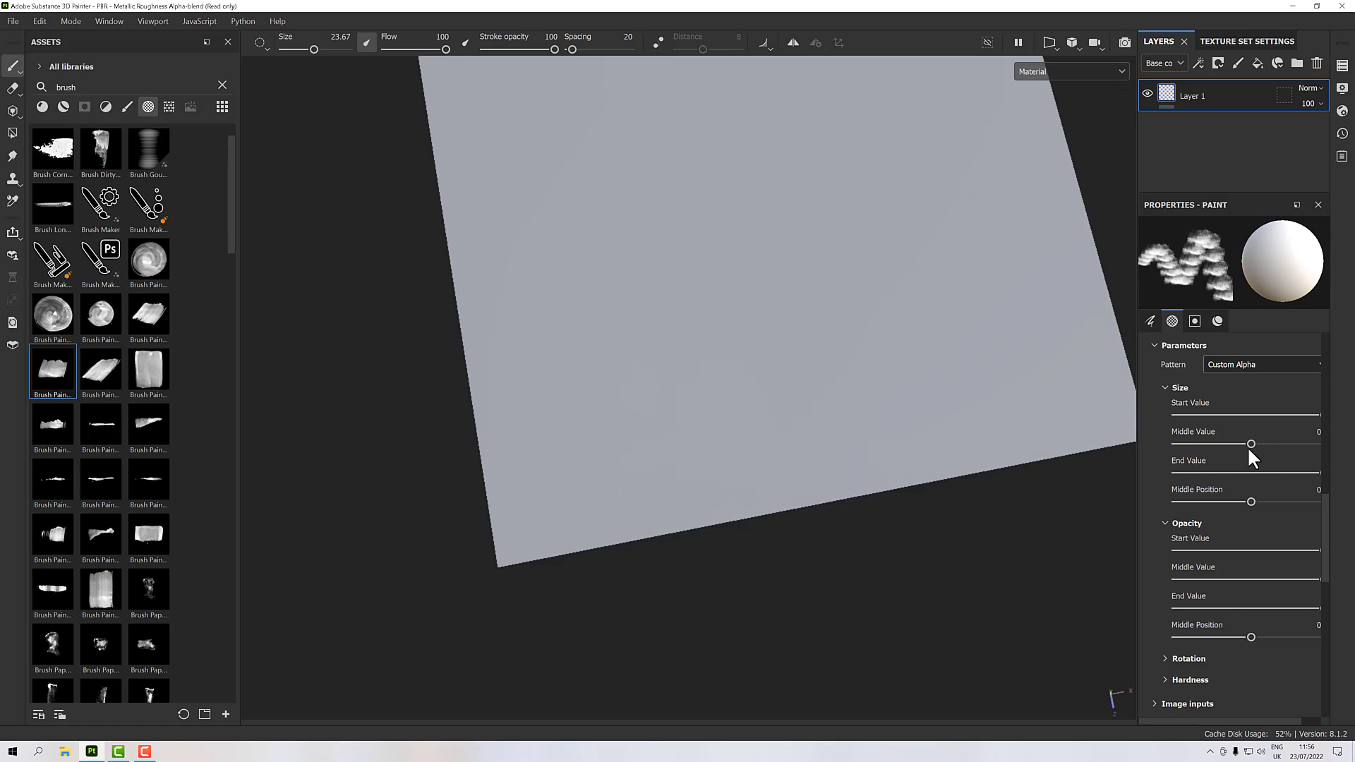
Step: Raise the size Middle Value to its maximum, try a stroke across the plane, and undo it
{"action": "left_click_drag", "start_coordinate": [1251, 444], "coordinate": [1344, 451]}
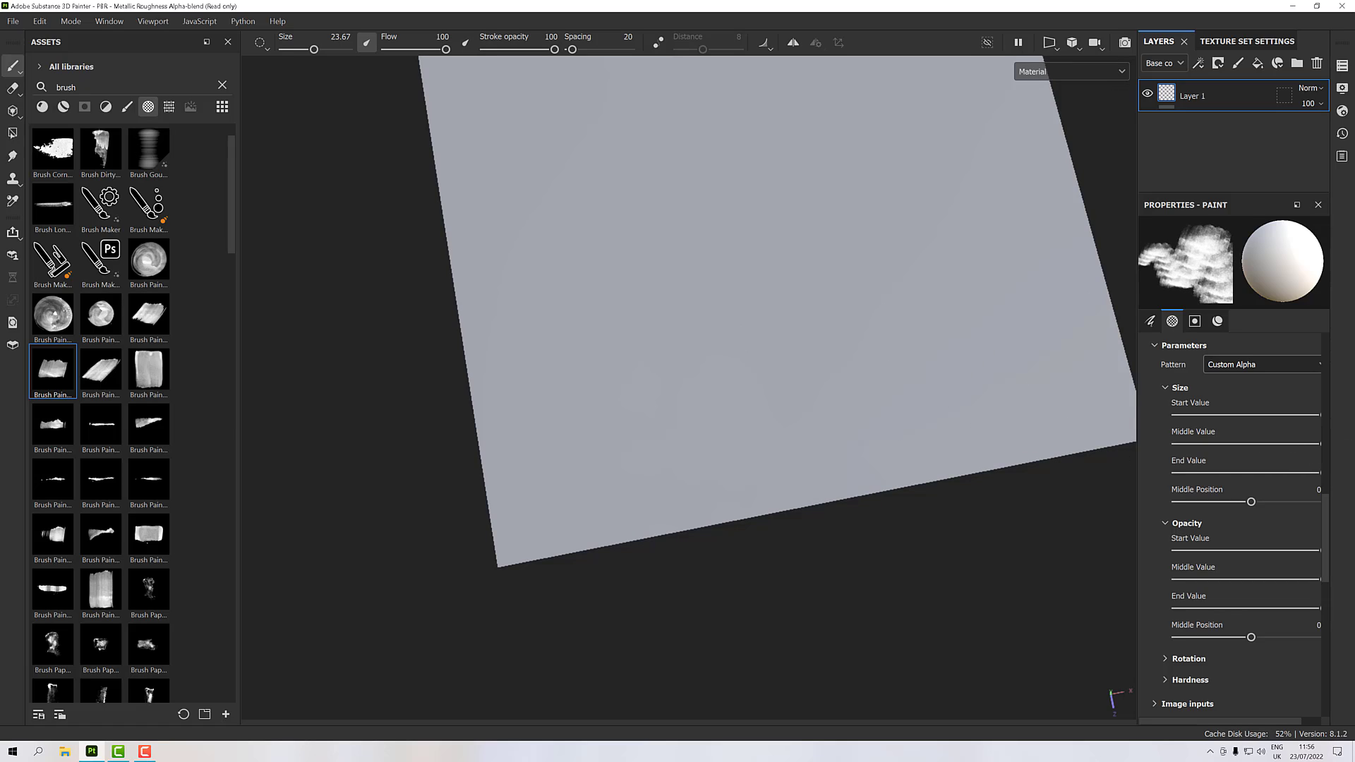
{"action": "mouse_move", "coordinate": [533, 384]}
{"action": "left_mouse_down"}
{"action": "mouse_move", "coordinate": [621, 353]}
{"action": "mouse_move", "coordinate": [1037, 302]}
{"action": "left_mouse_up"}
{"action": "key", "text": "ctrl+z"}
Step: Set the size Start and End Values to their minimum and the Middle Value to about three quarters, and paint a stroke across the plane
{"action": "left_click_drag", "start_coordinate": [1235, 415], "coordinate": [1171, 417]}
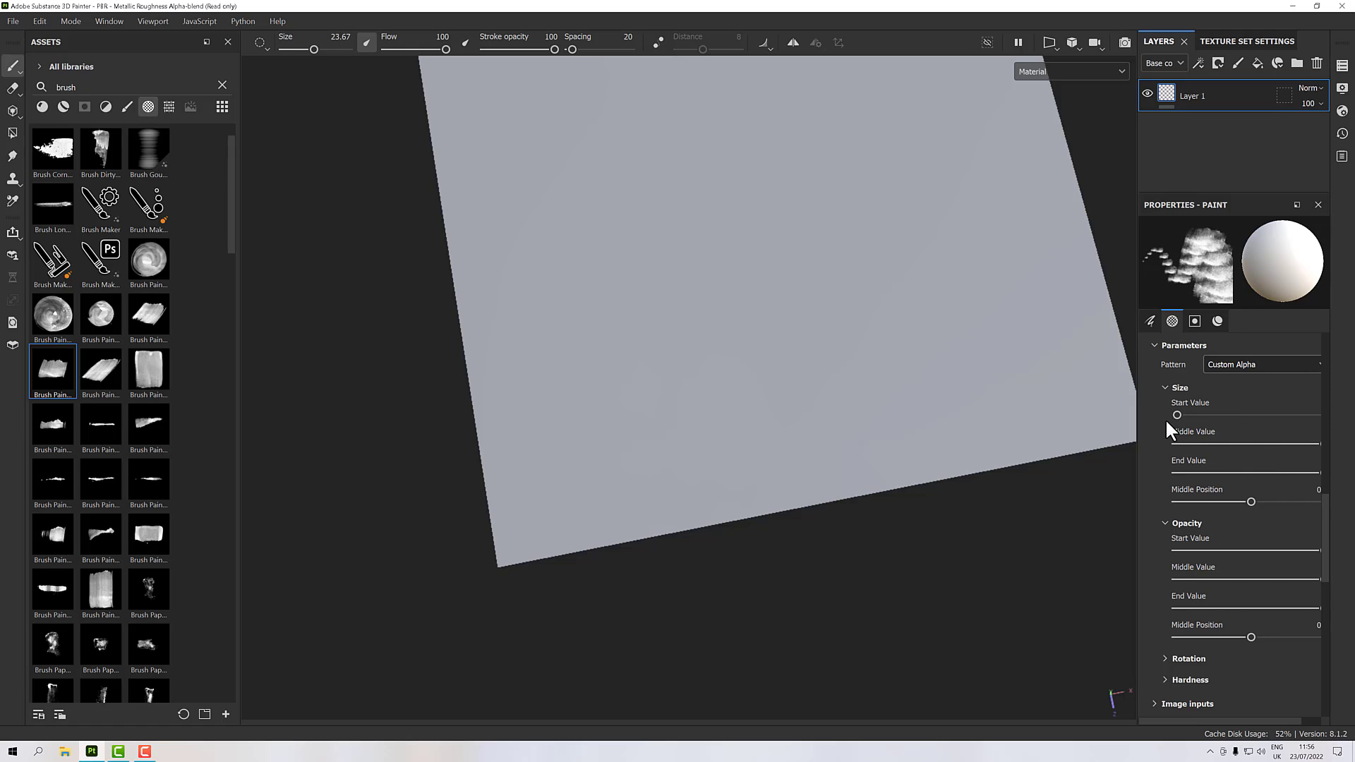
{"action": "left_click_drag", "start_coordinate": [1283, 476], "coordinate": [1161, 472]}
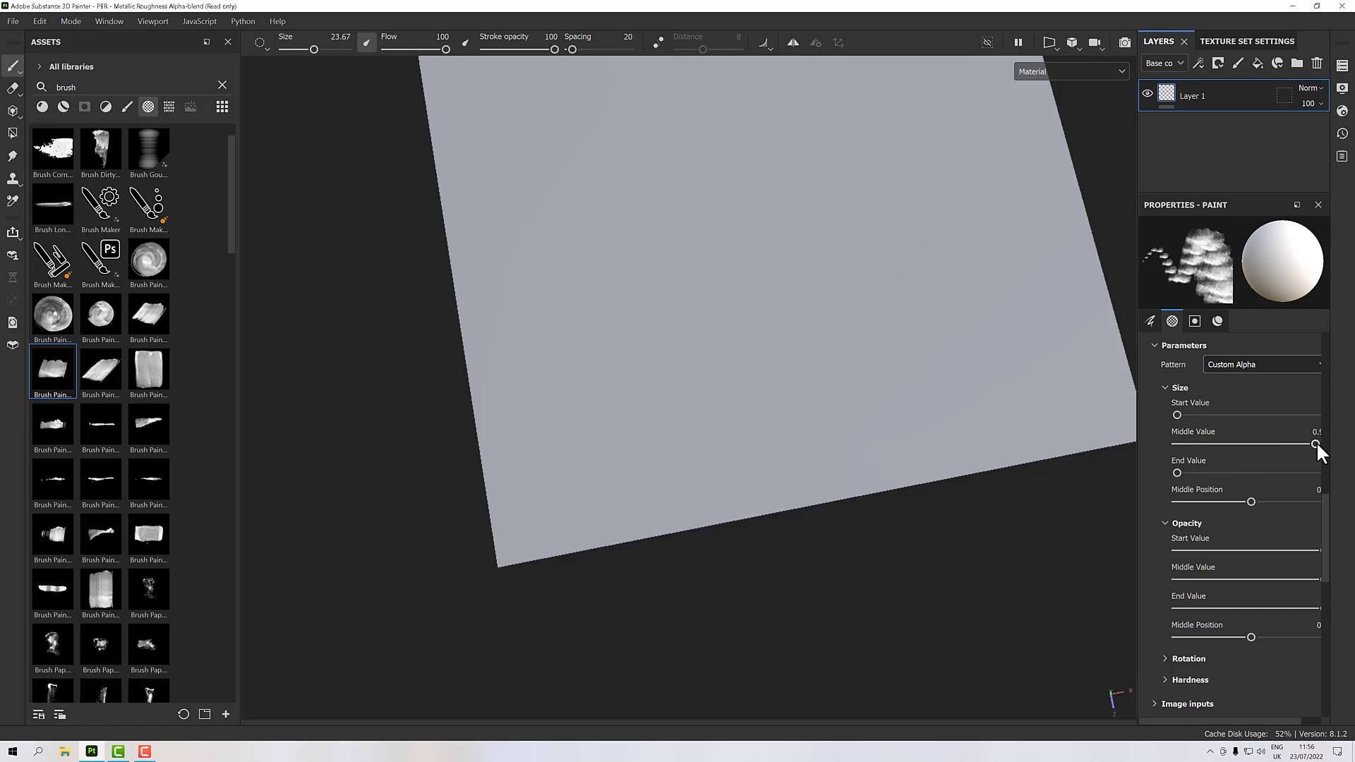
{"action": "mouse_move", "coordinate": [1315, 443]}
{"action": "left_mouse_down"}
{"action": "mouse_move", "coordinate": [1255, 443]}
{"action": "mouse_move", "coordinate": [1290, 444]}
{"action": "left_mouse_up"}
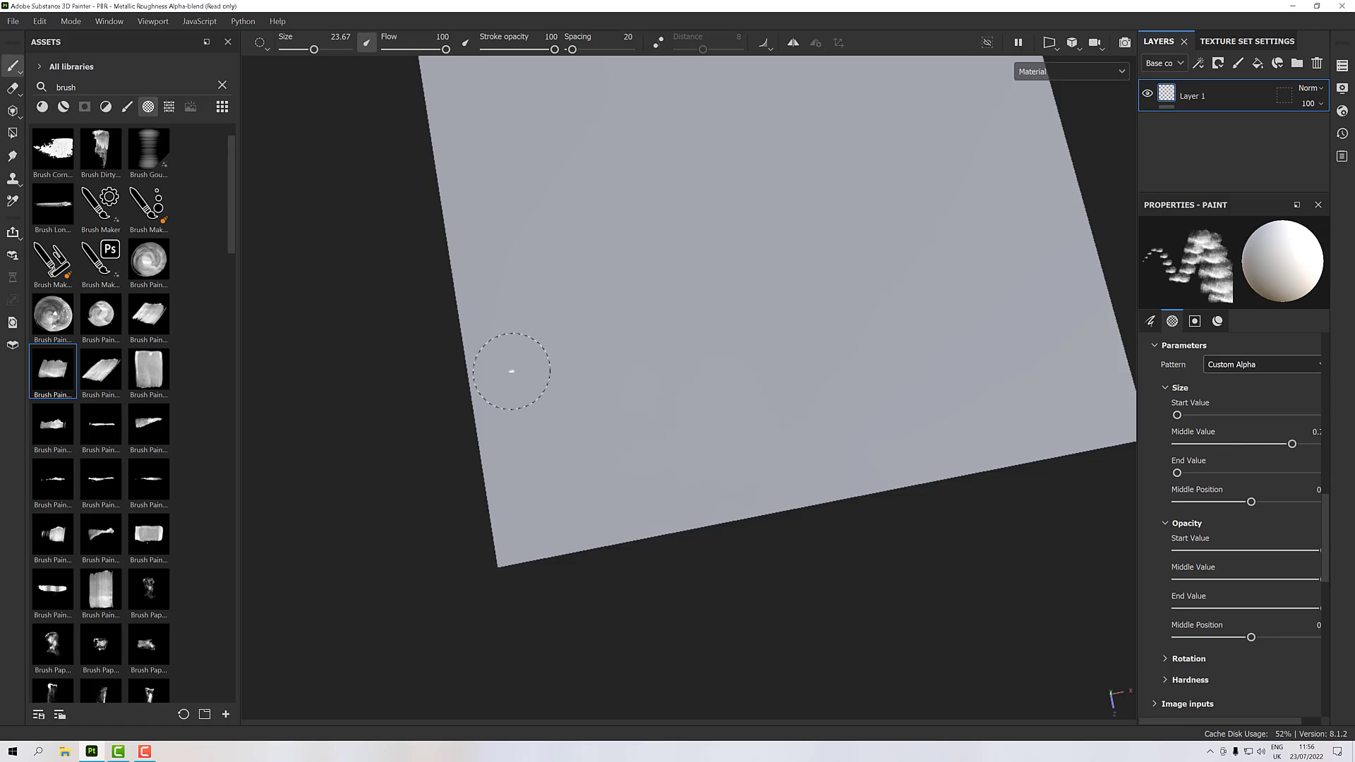
{"action": "mouse_move", "coordinate": [502, 373]}
{"action": "left_mouse_down"}
{"action": "mouse_move", "coordinate": [776, 349]}
{"action": "mouse_move", "coordinate": [1067, 353]}
{"action": "left_mouse_up"}
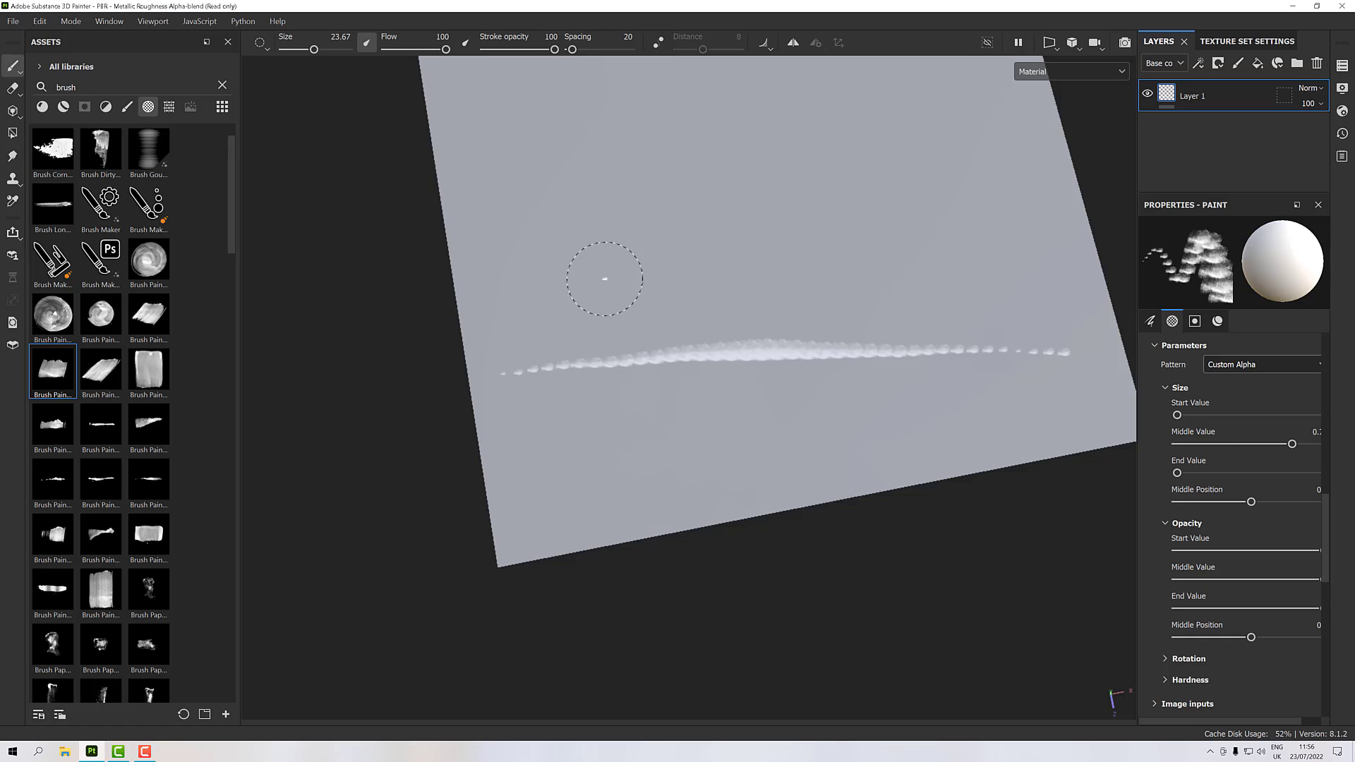
Step: Enlarge the brush to a size of 44.71, paint a test stroke above the existing one, and undo it
{"action": "mouse_move", "coordinate": [582, 287]}
{"action": "right_mouse_down", "text": "ctrl"}
{"action": "mouse_move", "coordinate": [599, 287]}
{"action": "mouse_move", "coordinate": [514, 300]}
{"action": "right_mouse_up", "text": "ctrl"}
{"action": "mouse_move", "coordinate": [564, 284]}
{"action": "left_mouse_down"}
{"action": "mouse_move", "coordinate": [709, 241]}
{"action": "mouse_move", "coordinate": [860, 233]}
{"action": "mouse_move", "coordinate": [1004, 203]}
{"action": "mouse_move", "coordinate": [1021, 216]}
{"action": "left_mouse_up"}
{"action": "key", "text": "ctrl+z"}
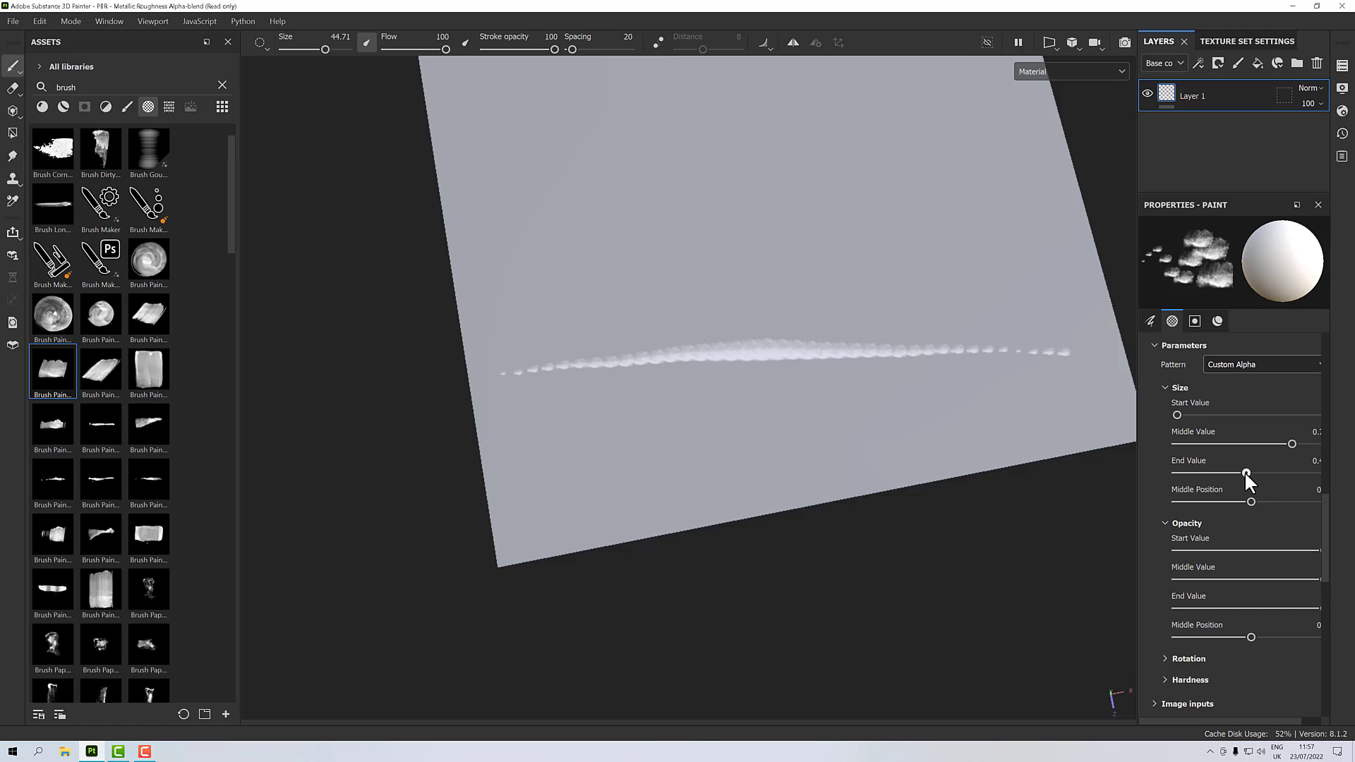
Step: Set the size End Value to about halfway, Middle Position to minimum and Middle Value to maximum, and paint a test stroke near the plane's upper part
{"action": "left_click_drag", "start_coordinate": [1250, 501], "coordinate": [1166, 501]}
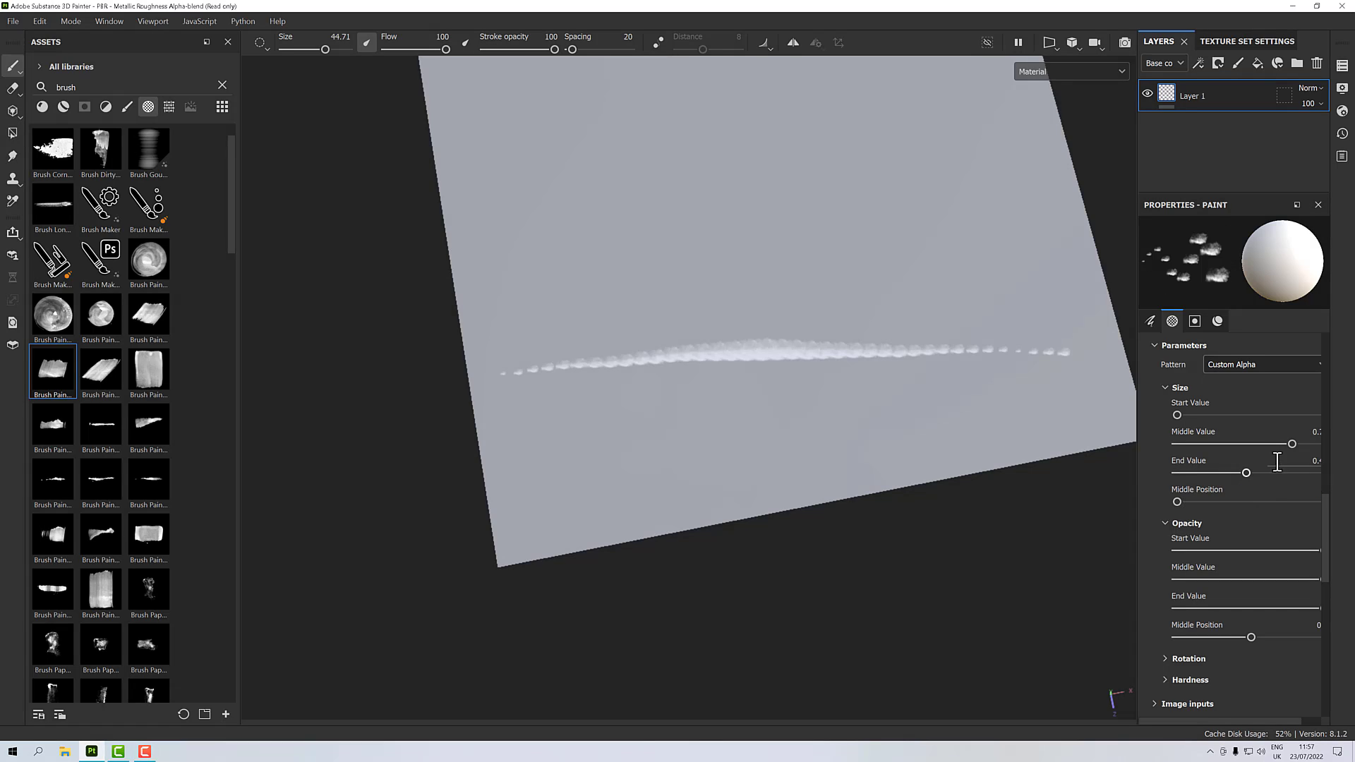
{"action": "left_click_drag", "start_coordinate": [1290, 445], "coordinate": [1346, 447]}
{"action": "mouse_move", "coordinate": [548, 211]}
{"action": "left_mouse_down"}
{"action": "mouse_move", "coordinate": [992, 162]}
{"action": "mouse_move", "coordinate": [1008, 185]}
{"action": "left_mouse_up"}
{"action": "left_click_drag", "start_coordinate": [714, 266], "coordinate": [687, 306], "text": "alt"}
Step: Clear the test strokes from the plane and start over with a new empty paint layer
{"action": "key", "text": "ctrl+z"}
{"action": "key", "text": "ctrl+z"}
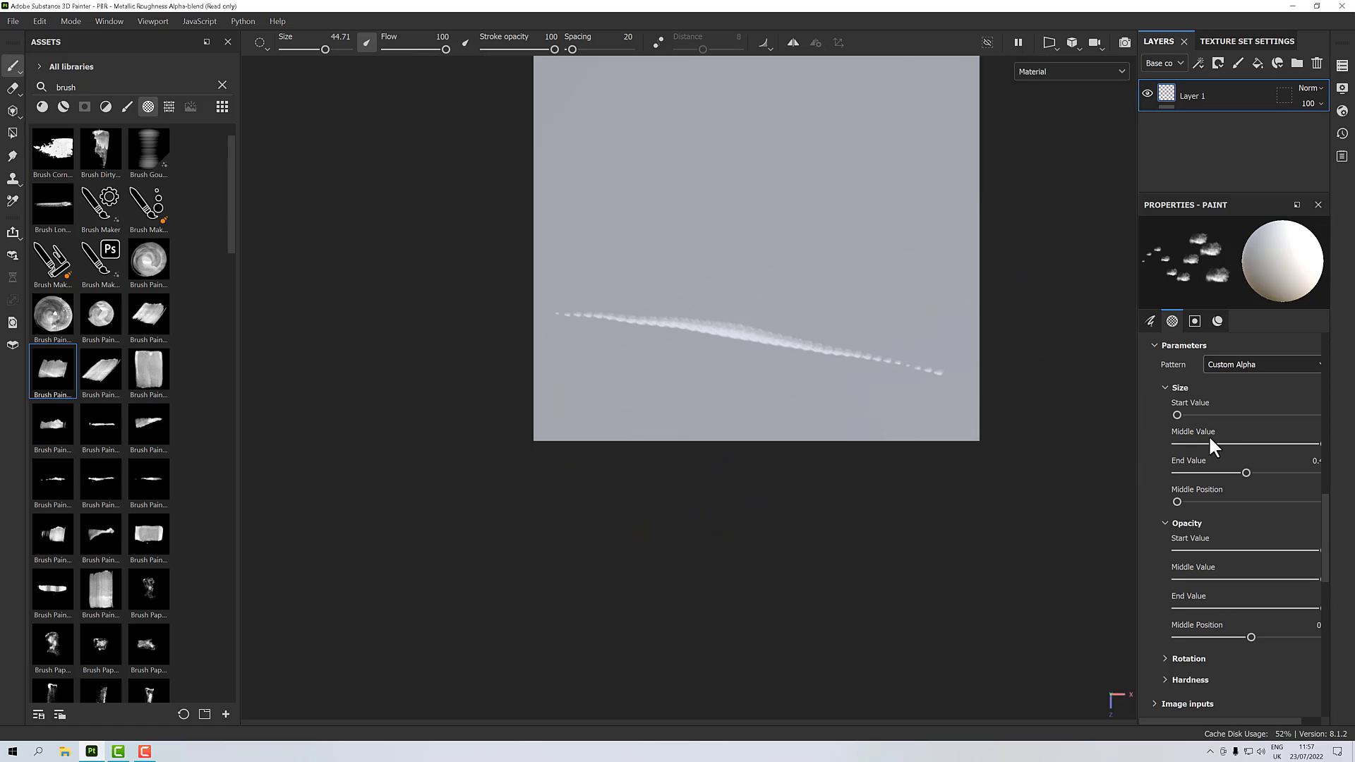
{"action": "key", "text": "ctrl+z"}
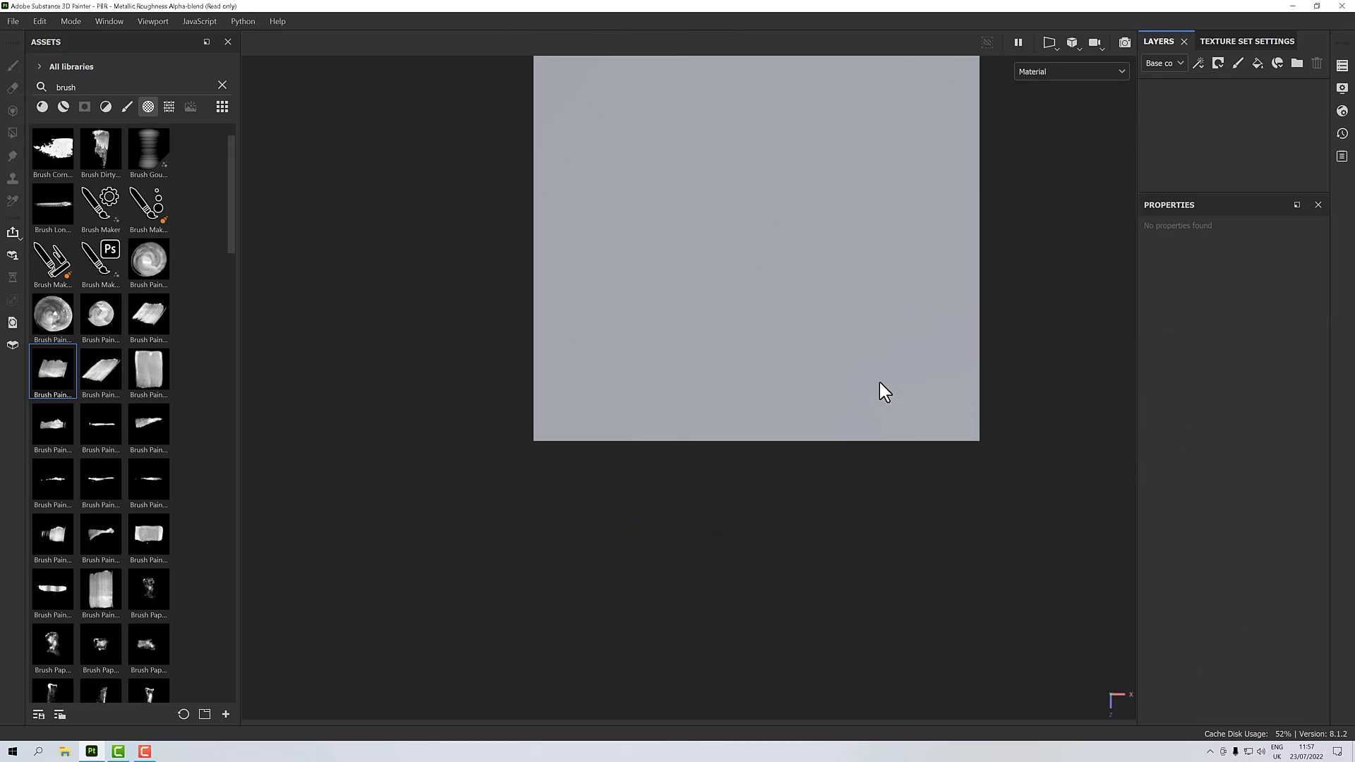
{"action": "left_click", "coordinate": [1301, 65]}
{"action": "key", "text": "ctrl+z"}
{"action": "left_click", "coordinate": [1238, 62]}
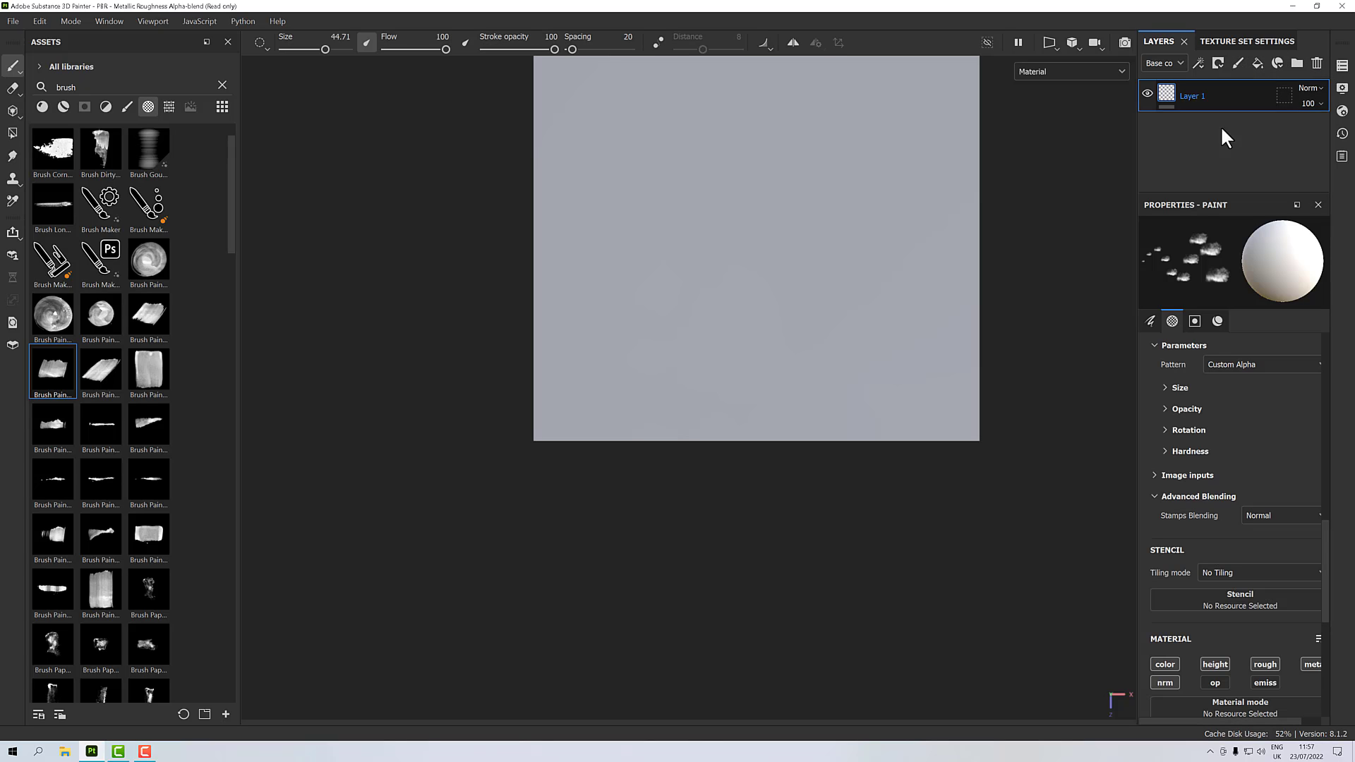
Step: Set the alpha's size Start Value to maximum, Middle Value to about two thirds and End Value to minimum, and paint a horizontal stroke
{"action": "scroll", "coordinate": [1183, 384], "scroll_direction": "down", "scroll_amount": 1}
{"action": "scroll", "coordinate": [1184, 383], "scroll_direction": "down", "scroll_amount": 3}
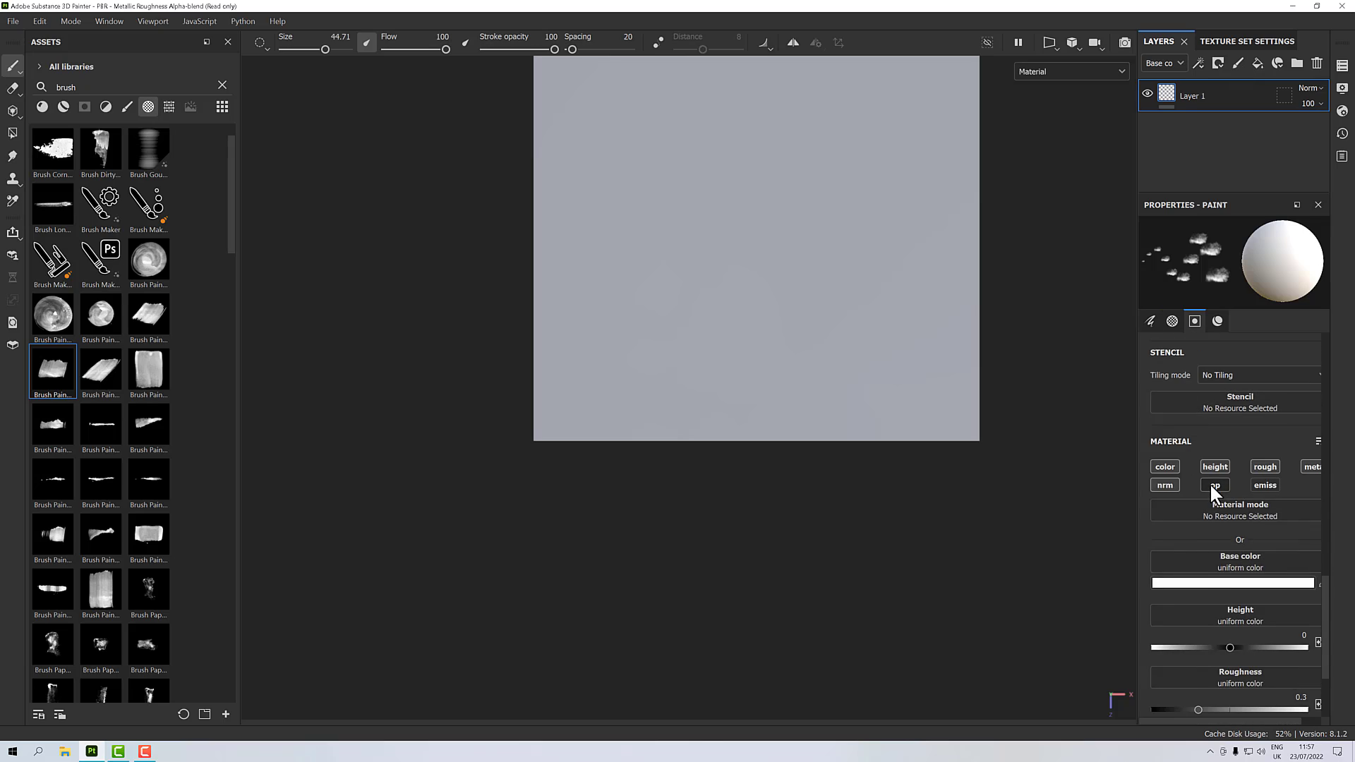
{"action": "left_click", "coordinate": [1172, 321]}
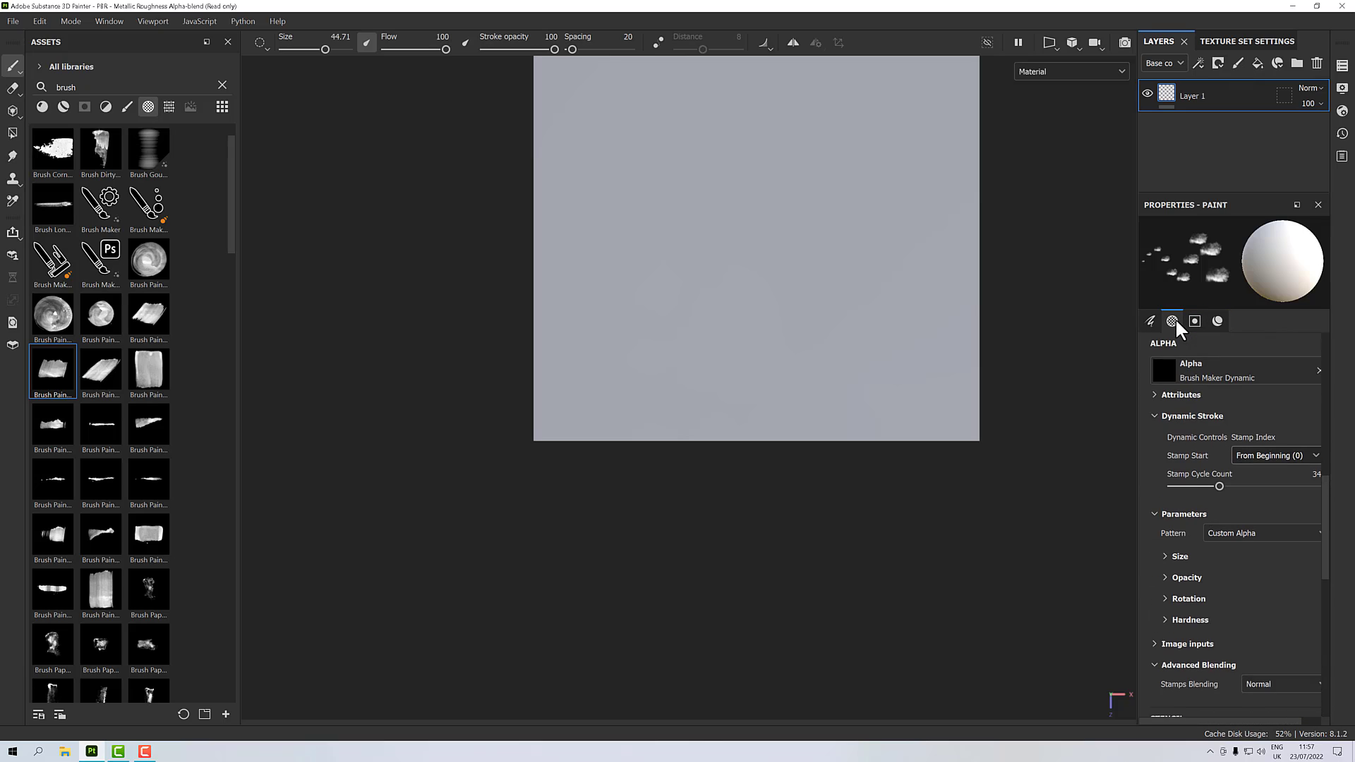
{"action": "left_click", "coordinate": [1169, 561]}
{"action": "left_click_drag", "start_coordinate": [1215, 585], "coordinate": [1177, 643]}
{"action": "left_click_drag", "start_coordinate": [1296, 611], "coordinate": [1276, 614]}
{"action": "left_click_drag", "start_coordinate": [599, 284], "coordinate": [939, 300]}
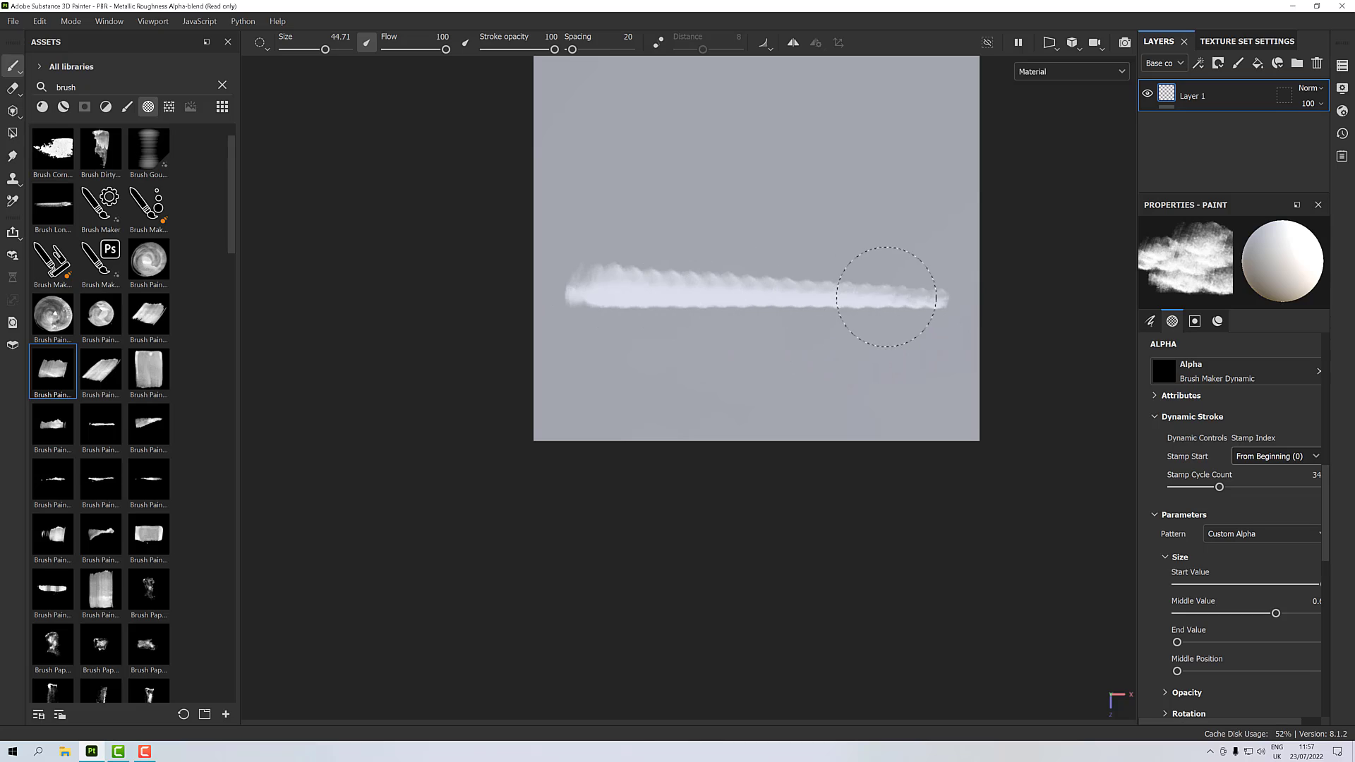
Step: Lower the size Middle Value to about halfway and the Stamp Cycle Count to 21, and paint a second horizontal stroke below the first
{"action": "left_click_drag", "start_coordinate": [1275, 618], "coordinate": [1254, 624]}
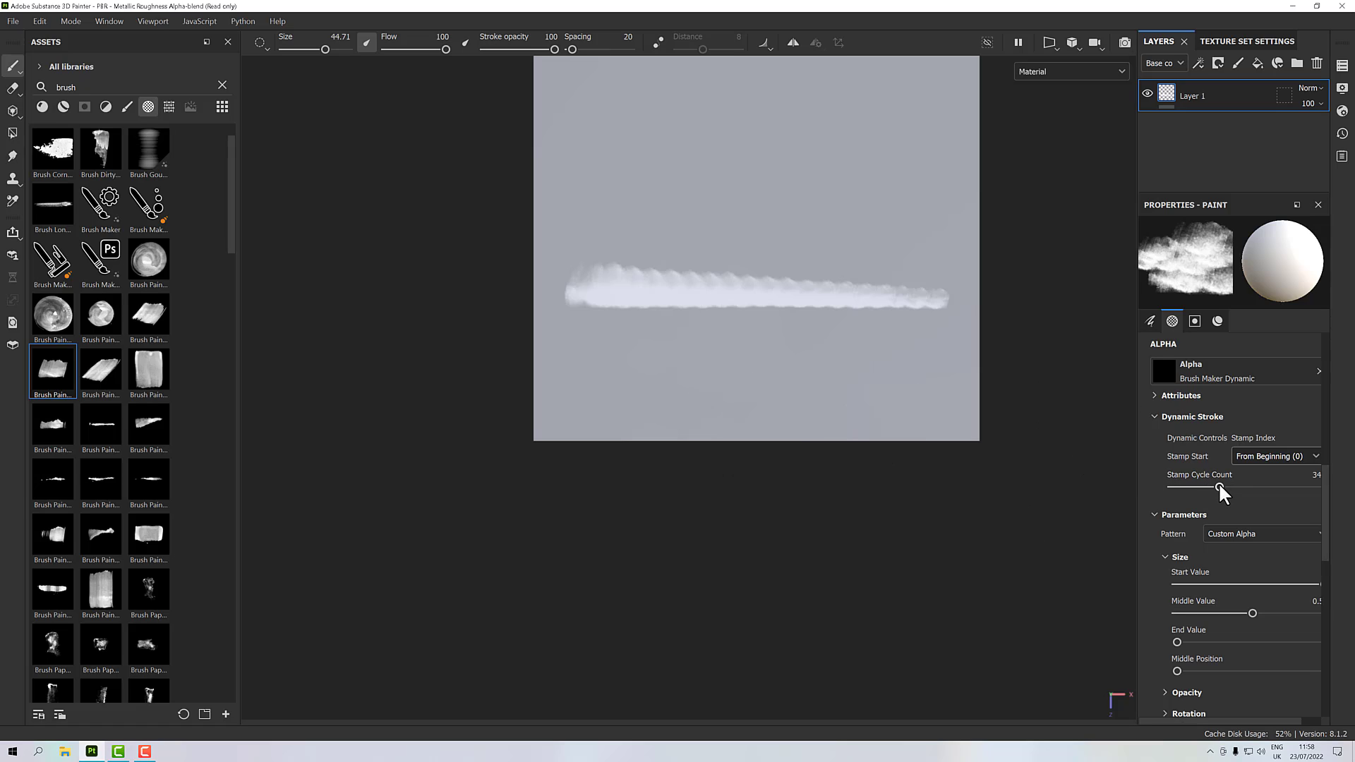
{"action": "mouse_move", "coordinate": [1220, 487]}
{"action": "left_mouse_down"}
{"action": "mouse_move", "coordinate": [1260, 487]}
{"action": "mouse_move", "coordinate": [1199, 487]}
{"action": "left_mouse_up"}
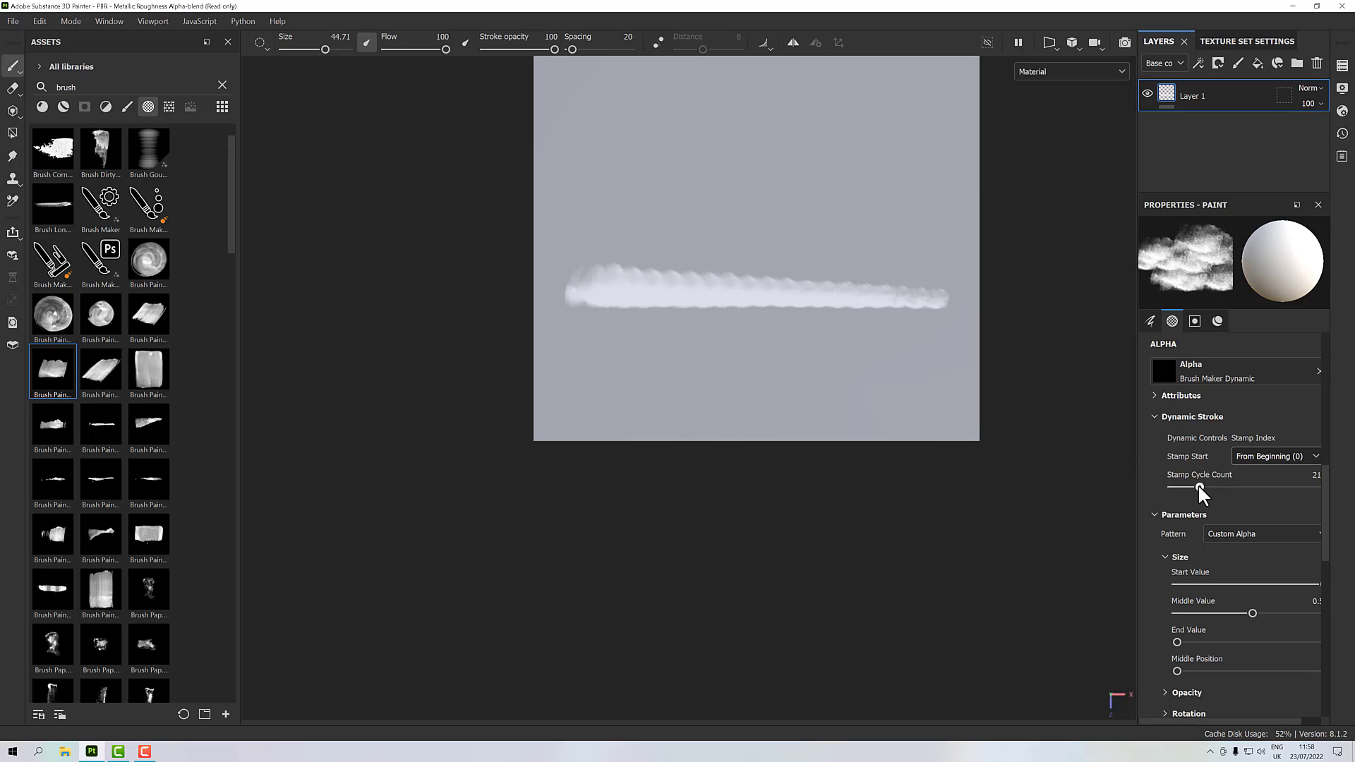
{"action": "left_click_drag", "start_coordinate": [569, 365], "coordinate": [966, 368]}
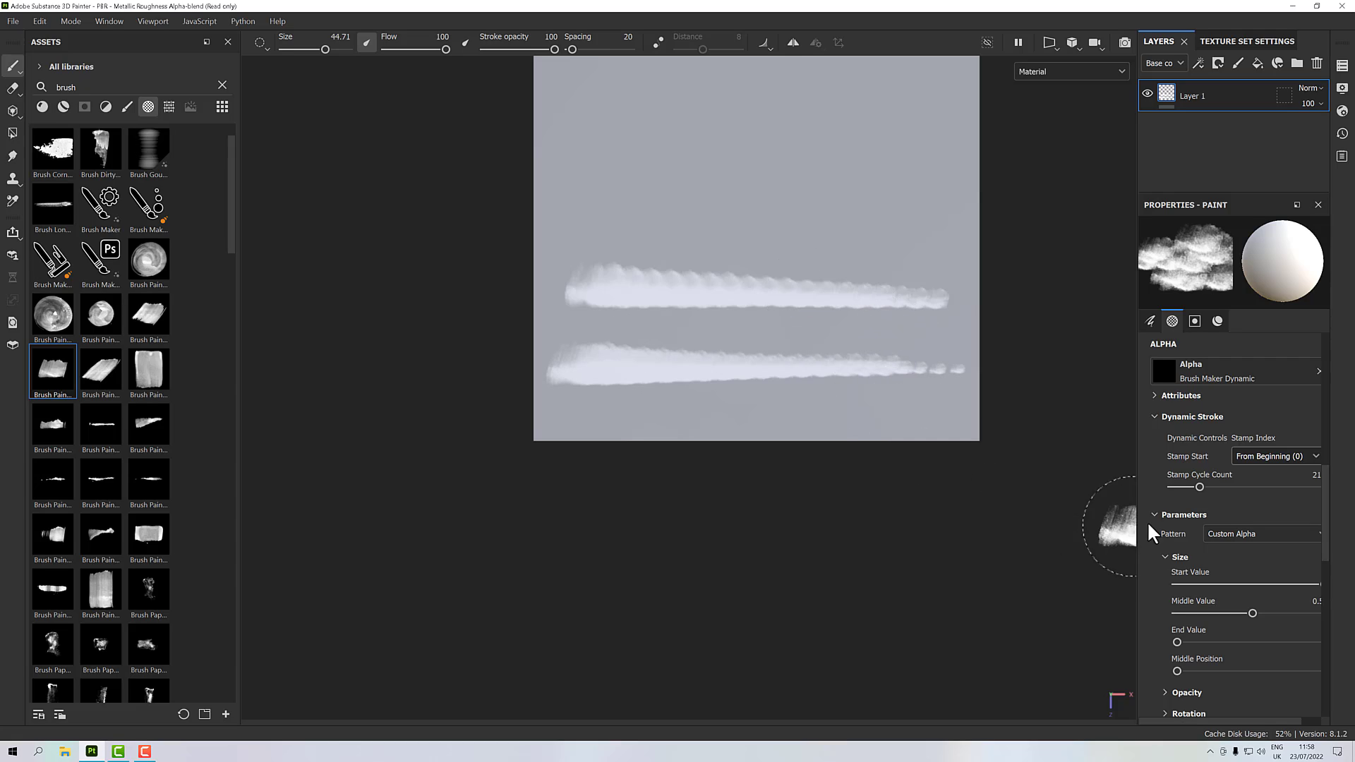
Step: Set the opacity Middle Value to just over half and the End Value to minimum, and paint fading strokes above the other two
{"action": "left_click", "coordinate": [1165, 558]}
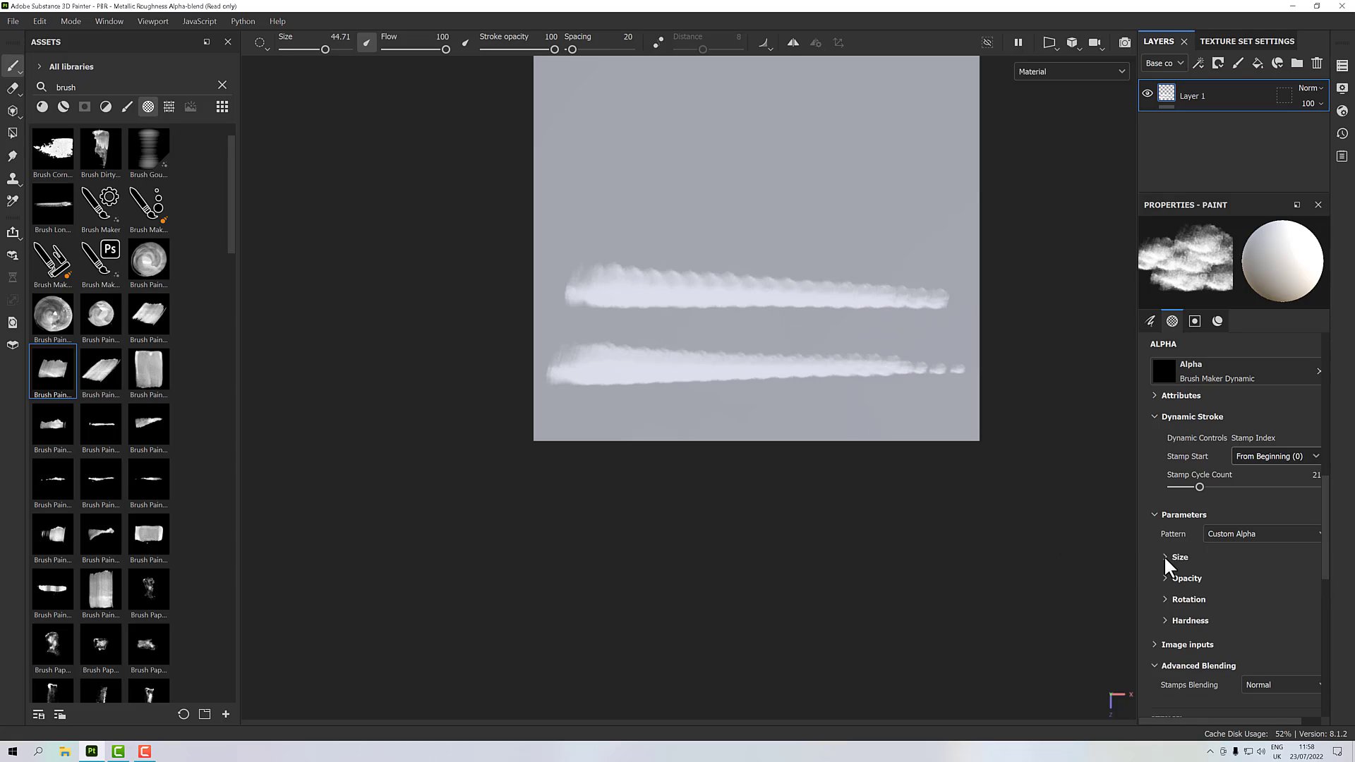
{"action": "left_click", "coordinate": [1166, 579]}
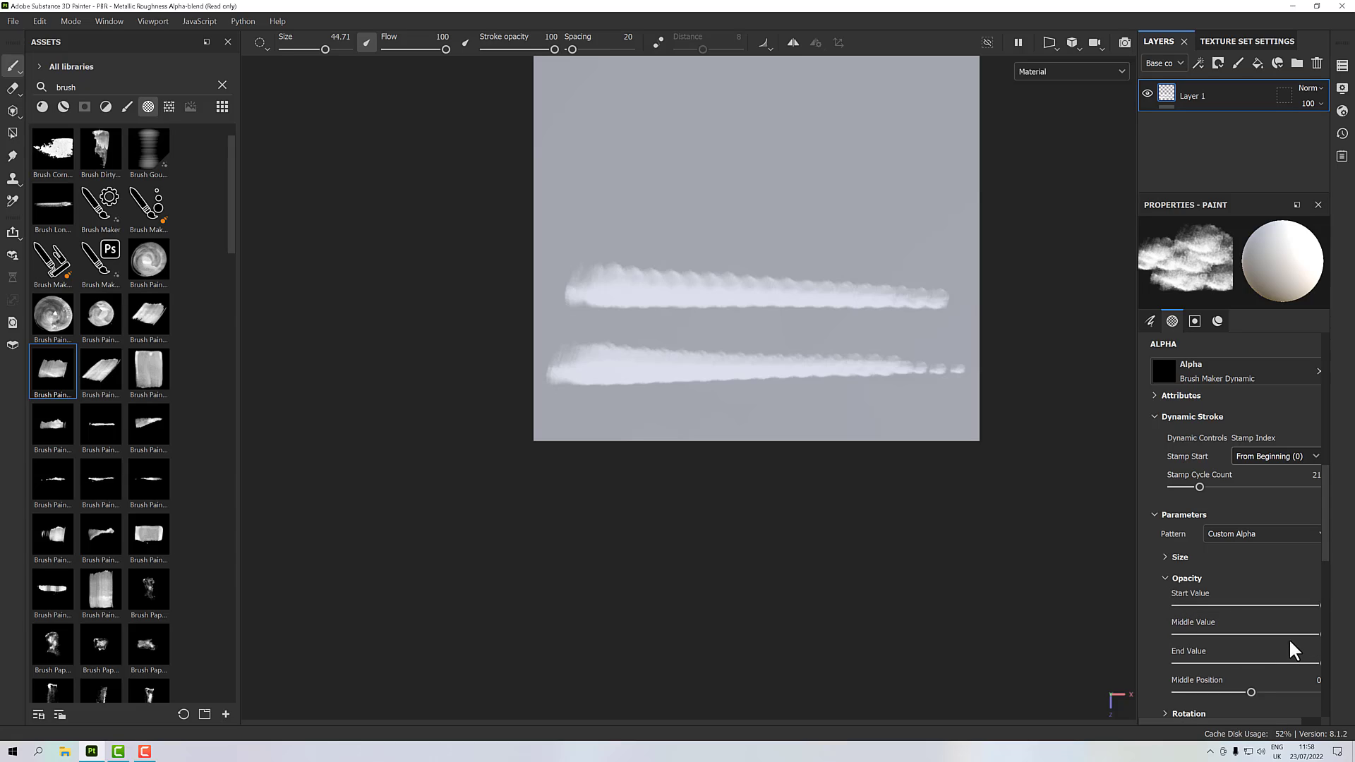
{"action": "left_click_drag", "start_coordinate": [1300, 634], "coordinate": [1169, 664]}
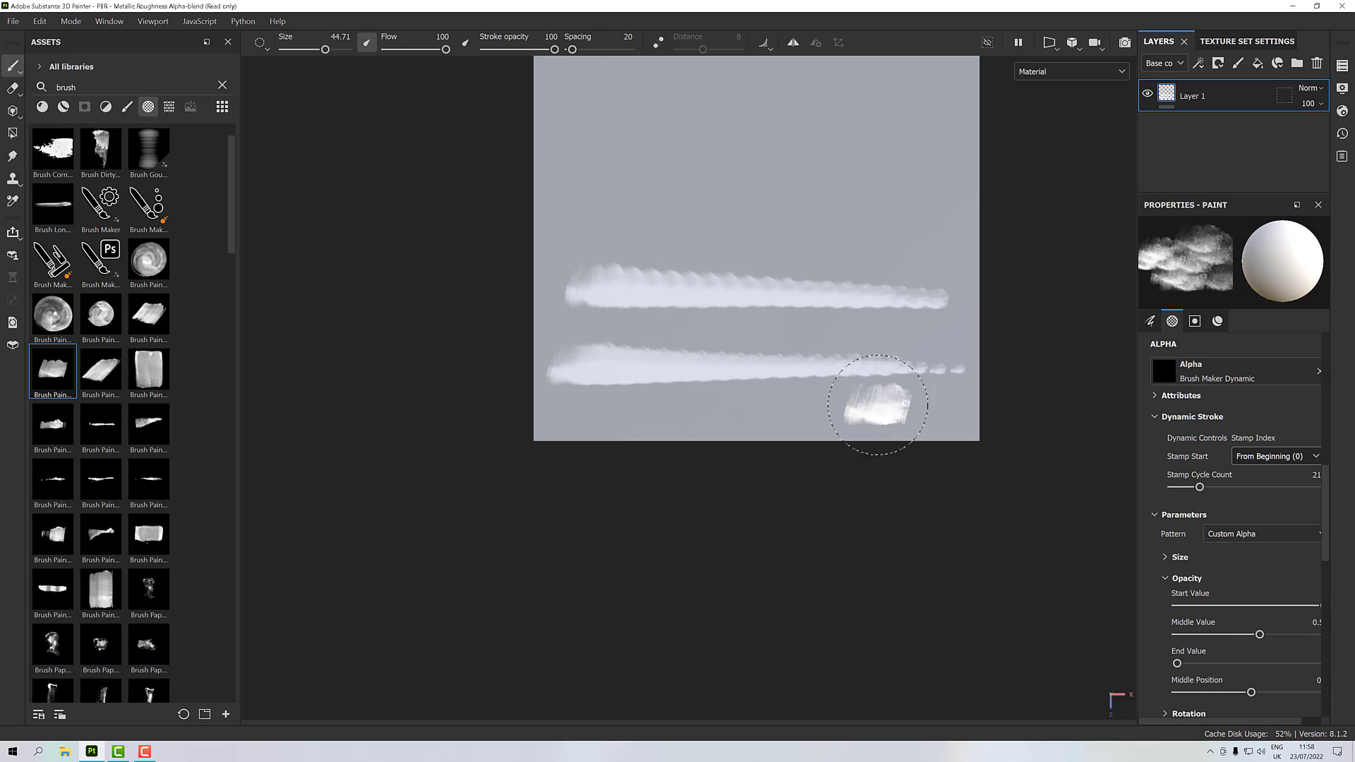
{"action": "left_click_drag", "start_coordinate": [575, 192], "coordinate": [907, 197]}
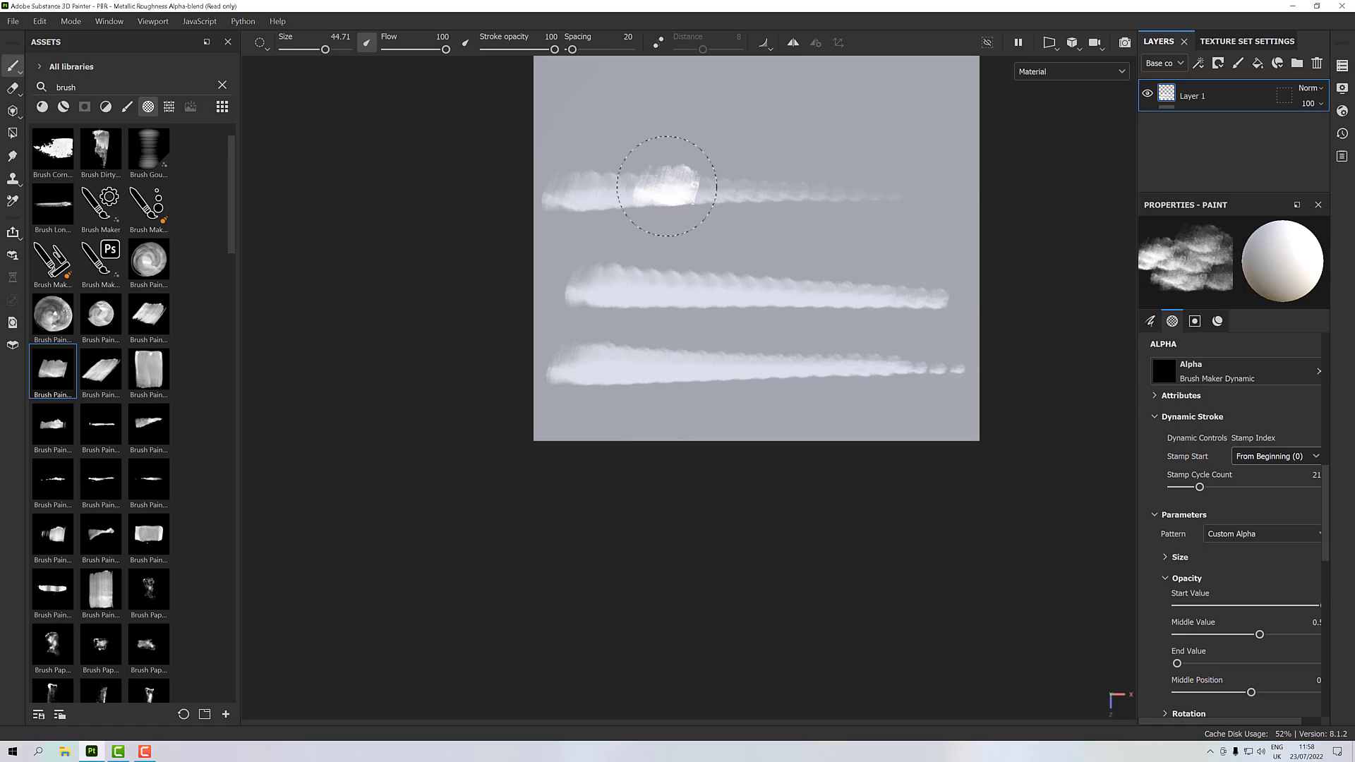
{"action": "left_click_drag", "start_coordinate": [622, 190], "coordinate": [878, 192]}
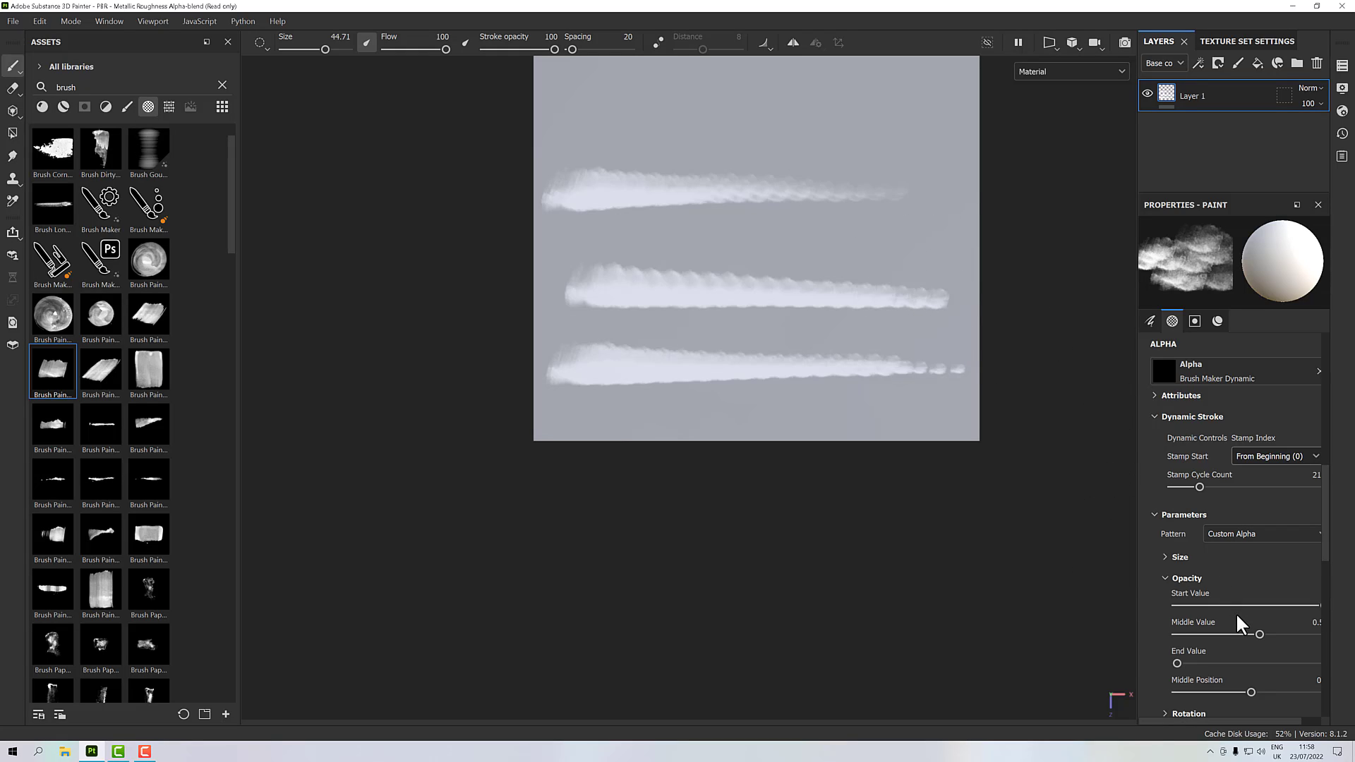
Step: Set the rotation Middle Value to just under halfway and the End Value to maximum, and paint horizontal strokes above the other three
{"action": "left_click", "coordinate": [1165, 578]}
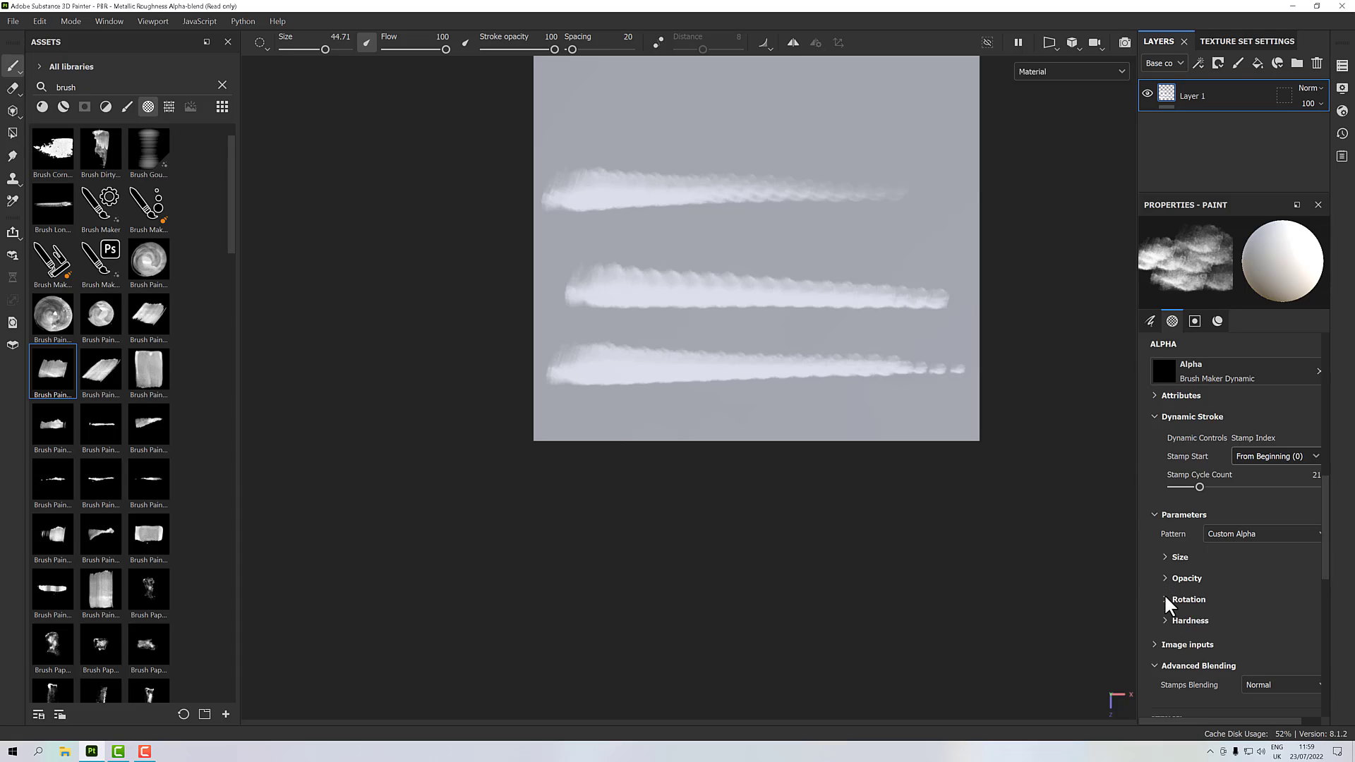
{"action": "left_click", "coordinate": [1166, 601]}
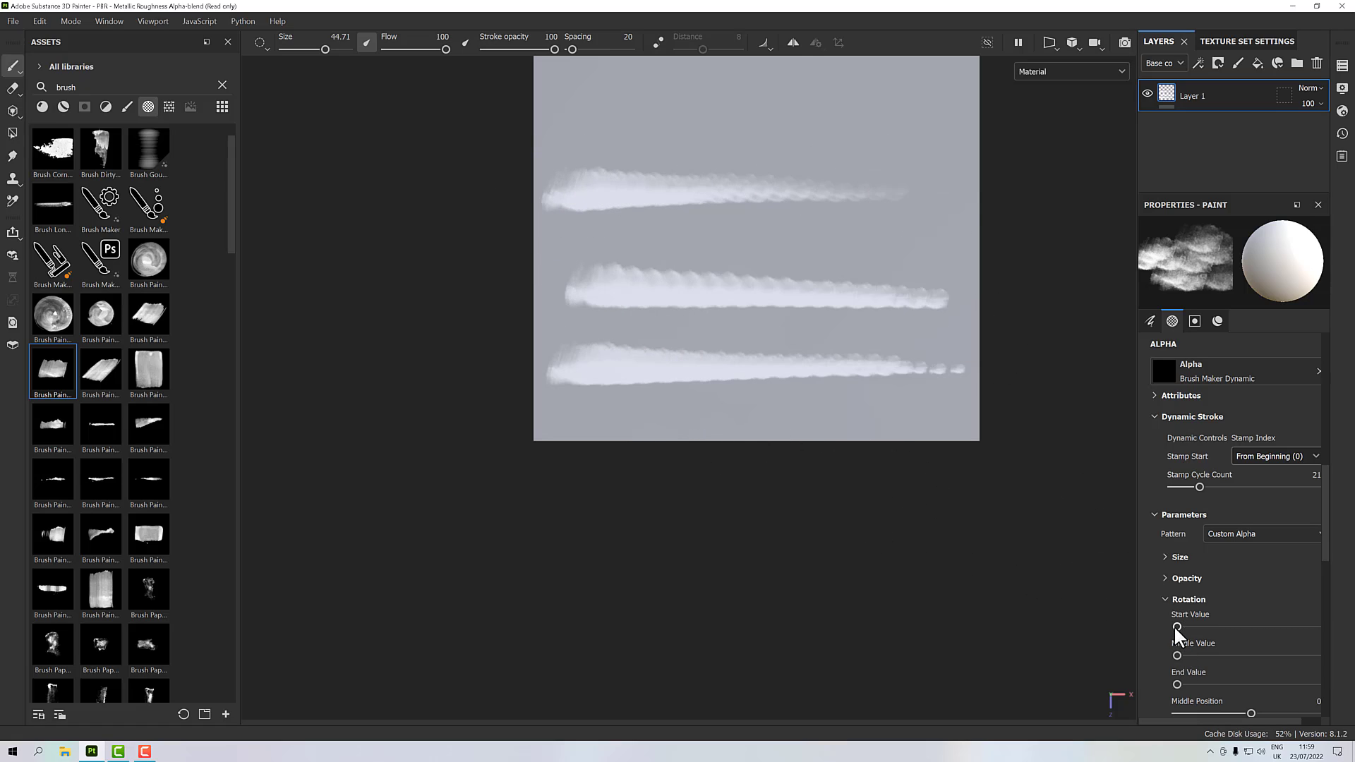
{"action": "left_click_drag", "start_coordinate": [1176, 655], "coordinate": [1245, 656]}
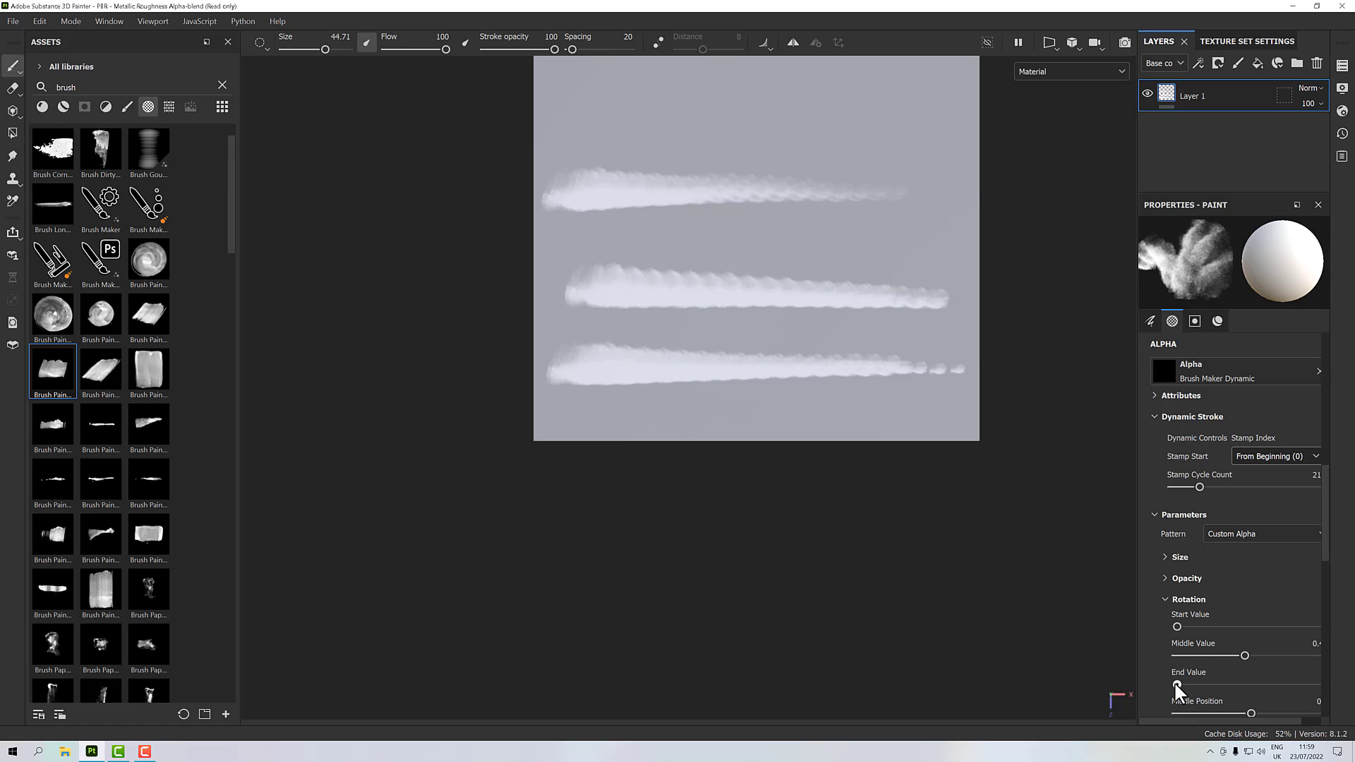
{"action": "left_click_drag", "start_coordinate": [1176, 684], "coordinate": [1321, 684]}
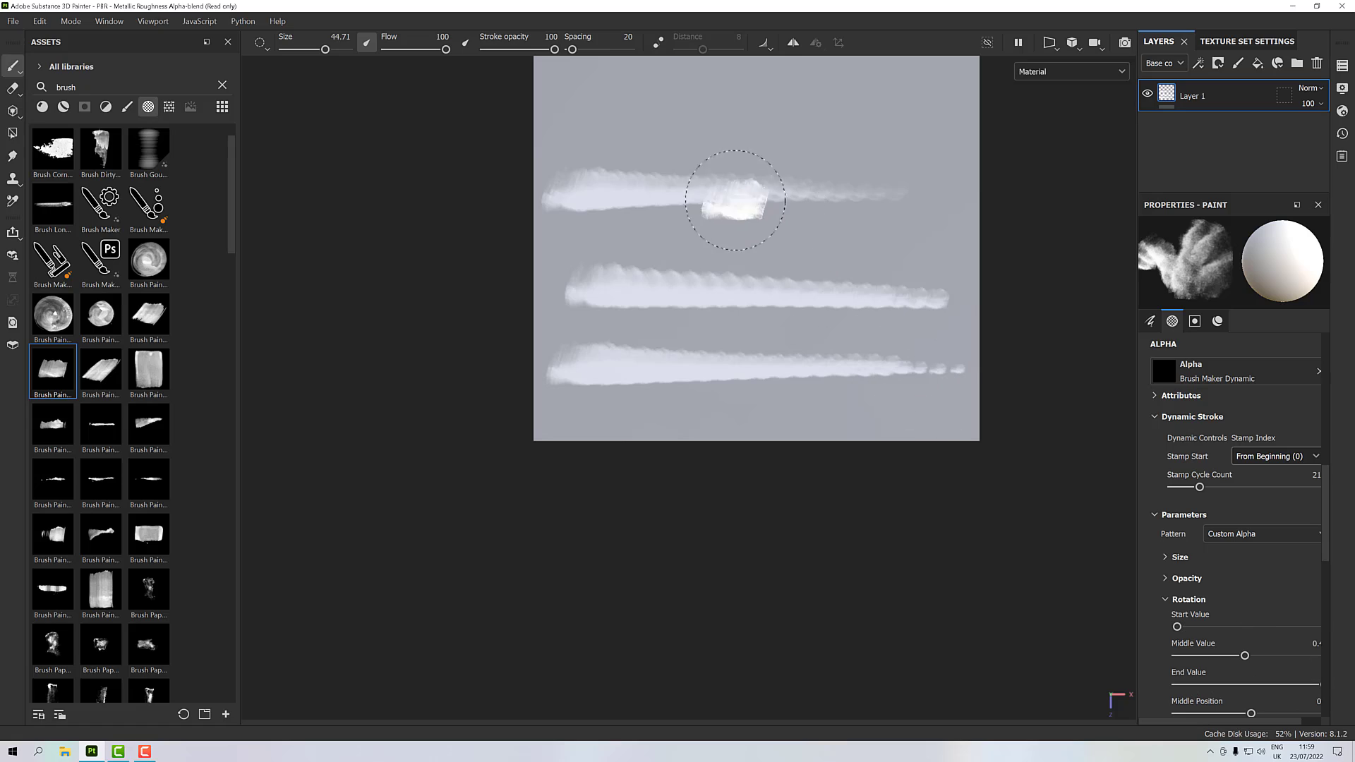
{"action": "left_click_drag", "start_coordinate": [564, 113], "coordinate": [949, 116]}
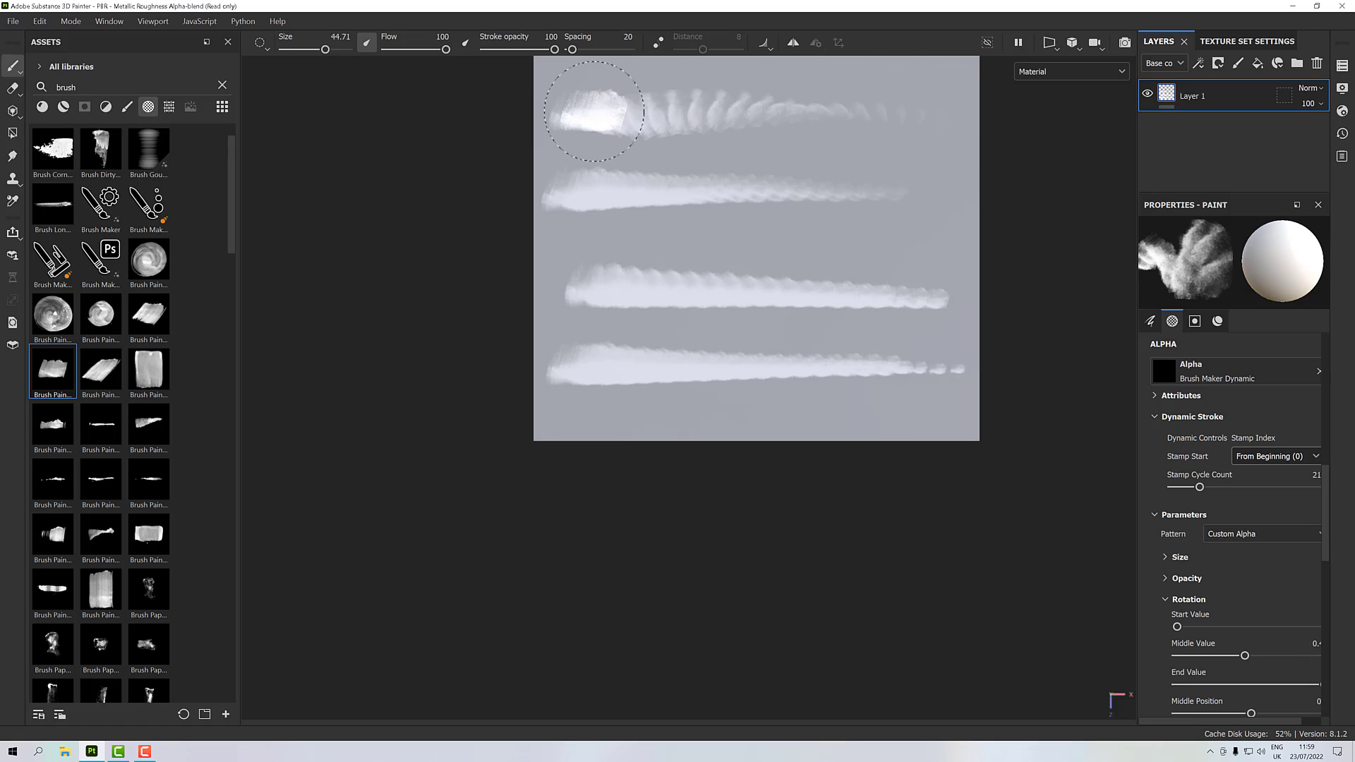
{"action": "left_click_drag", "start_coordinate": [591, 112], "coordinate": [862, 113]}
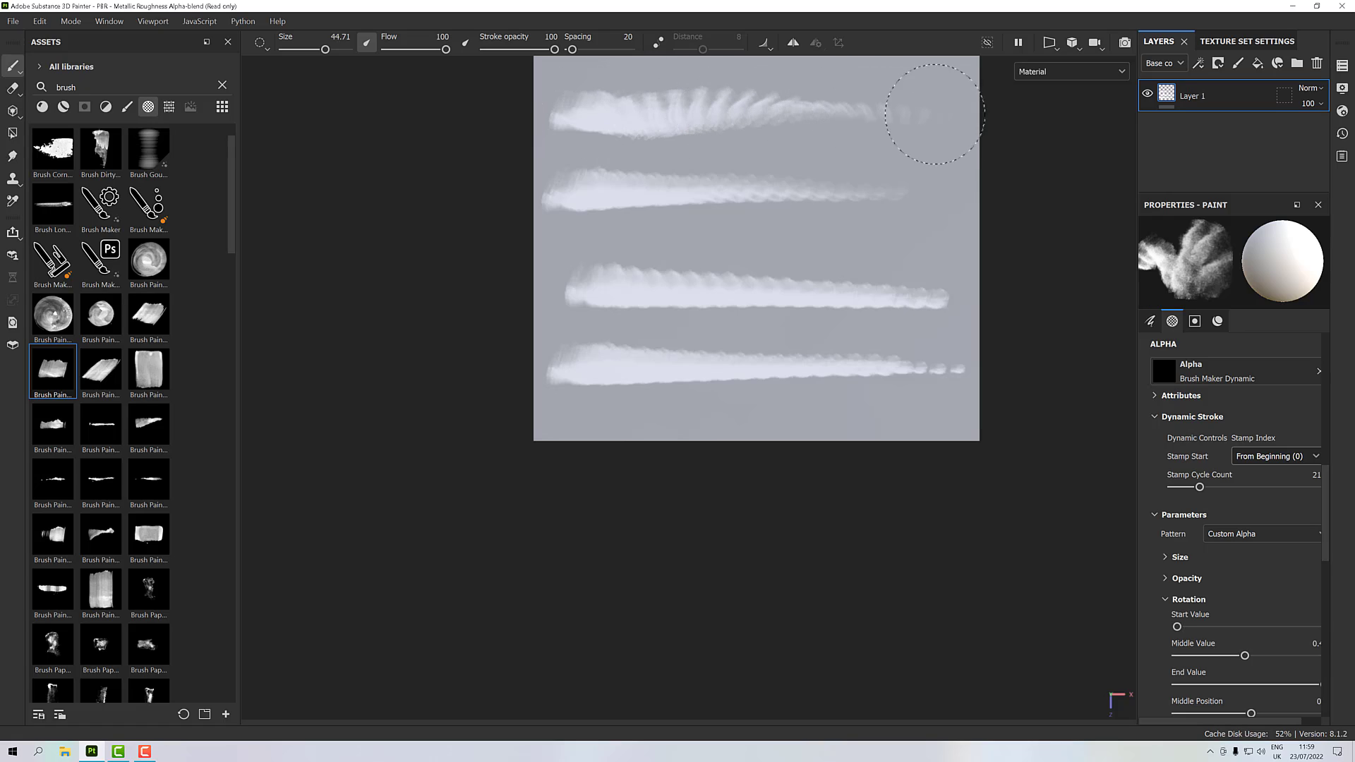
{"action": "left_click_drag", "start_coordinate": [580, 109], "coordinate": [893, 117]}
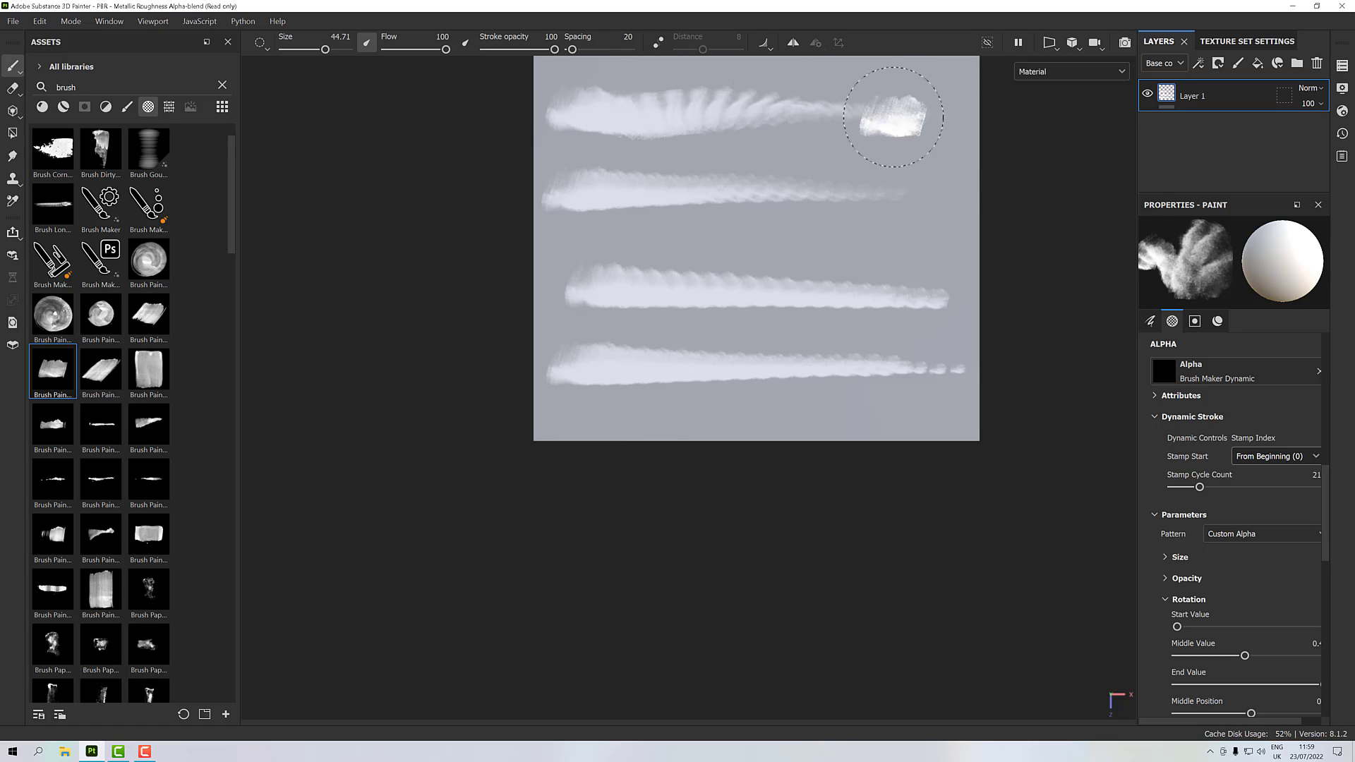
{"action": "scroll", "coordinate": [880, 208], "scroll_direction": "up", "scroll_amount": 2}
{"action": "scroll", "coordinate": [880, 208], "scroll_direction": "down", "scroll_amount": 4}
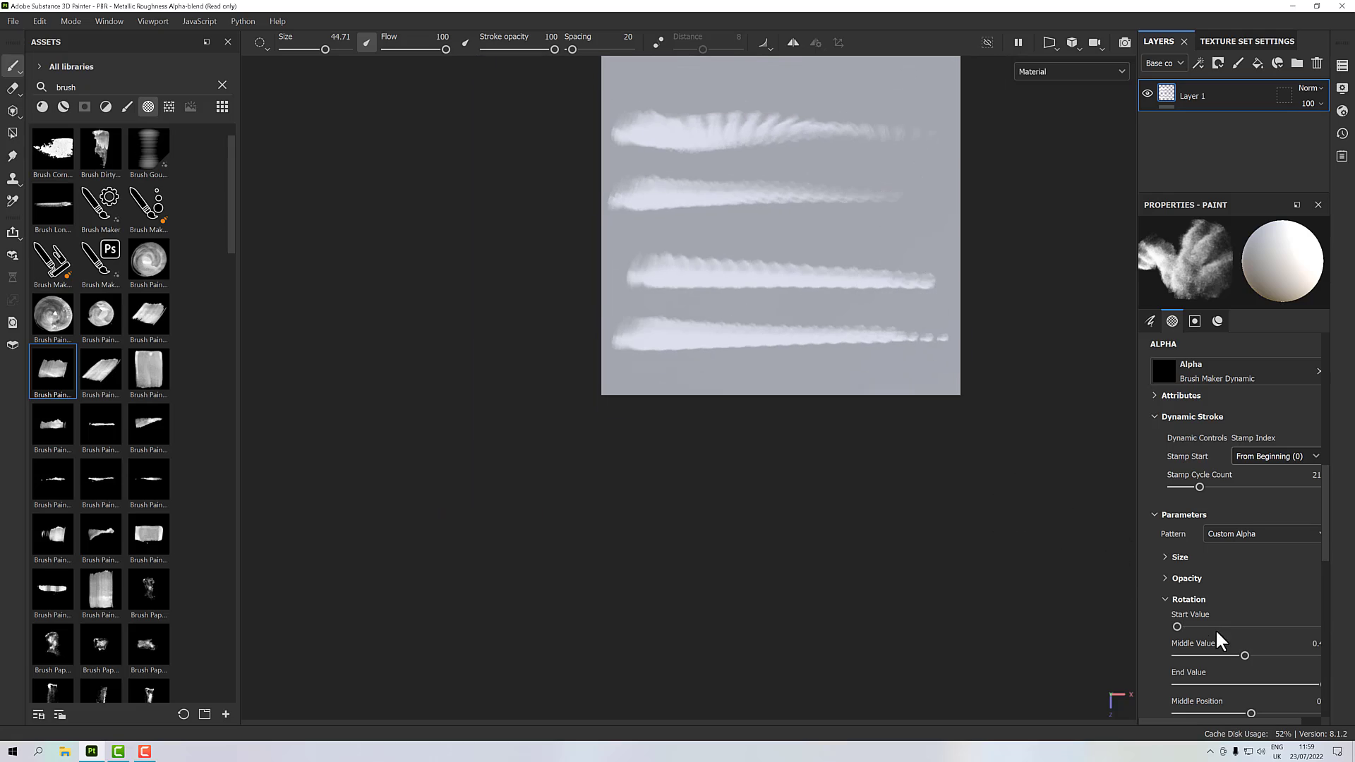
Step: Set the hardness Start Value to maximum and the Middle Value to about halfway, and paint horizontal strokes along the plane's upper edge
{"action": "left_click", "coordinate": [1165, 600]}
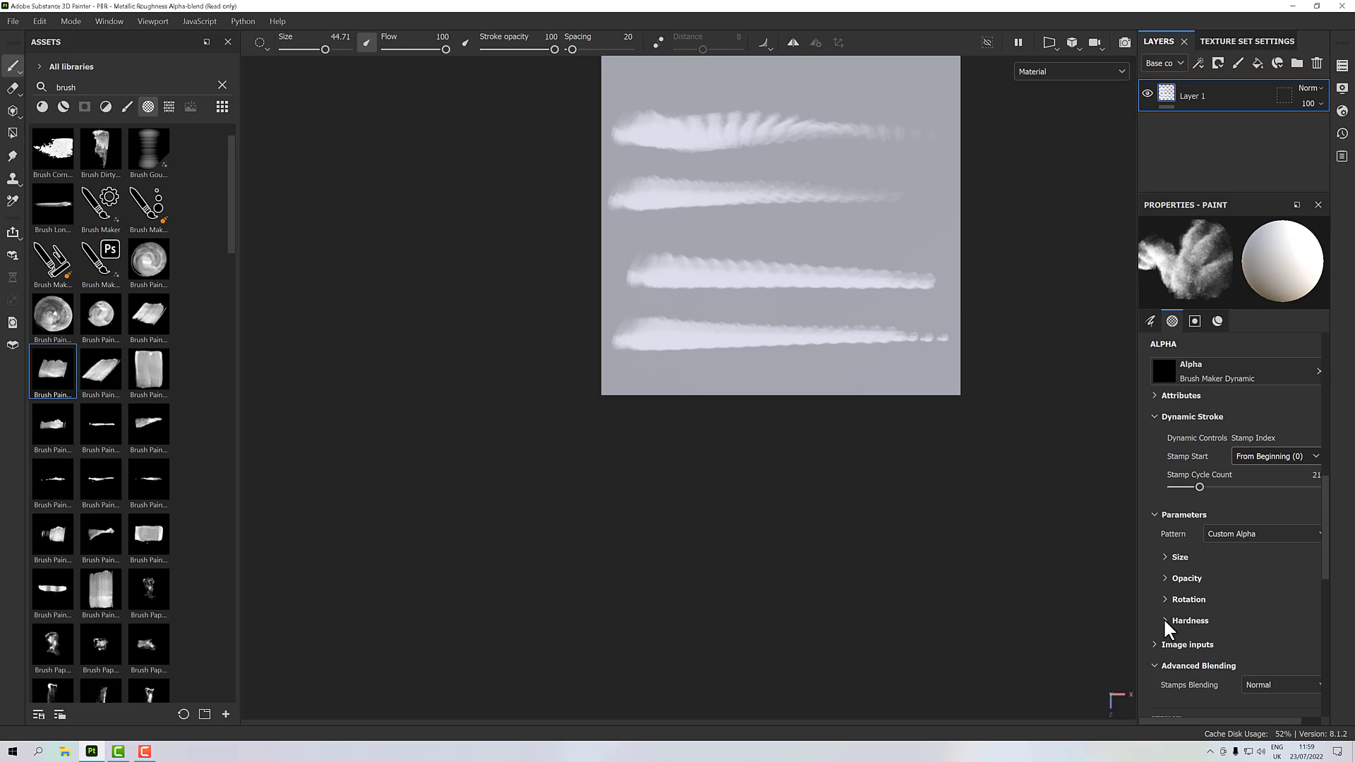
{"action": "left_click", "coordinate": [1165, 622]}
{"action": "scroll", "coordinate": [1235, 606], "scroll_direction": "down", "scroll_amount": 2}
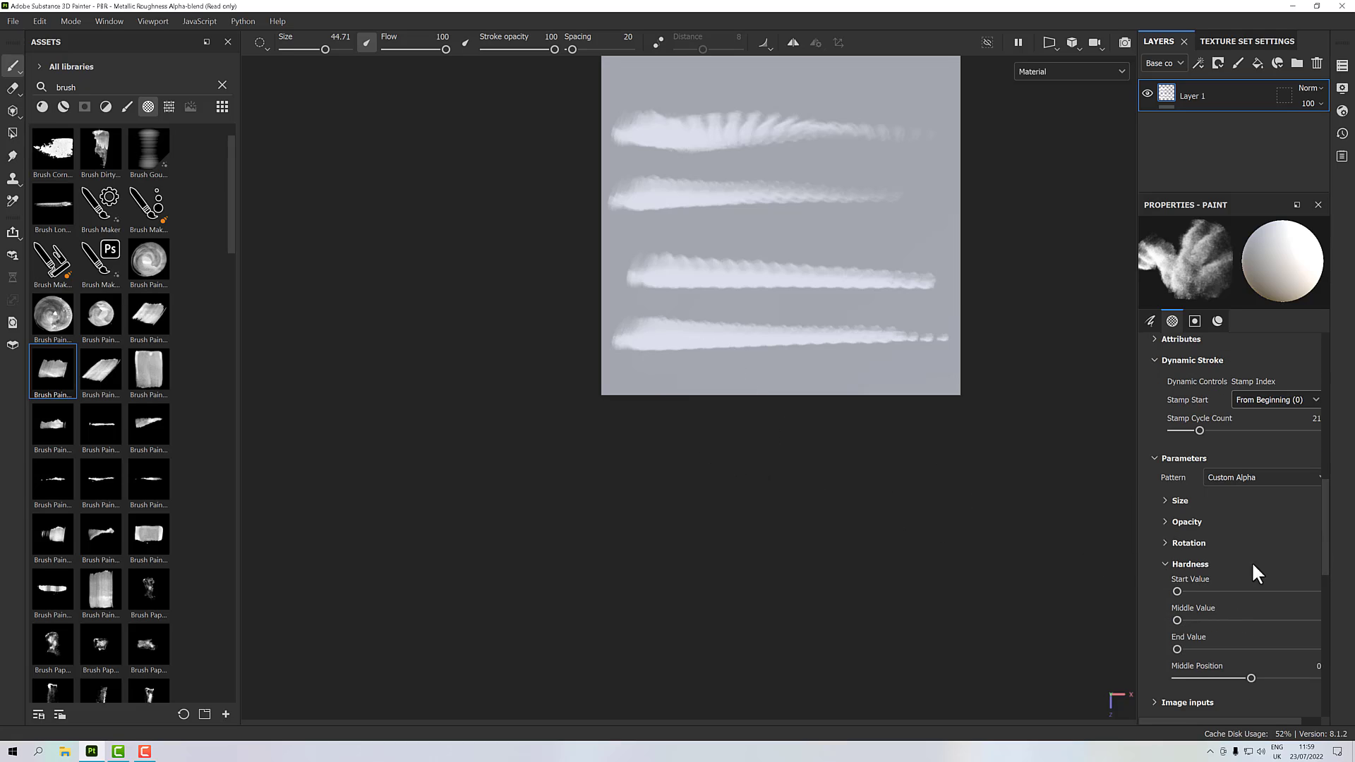
{"action": "left_click_drag", "start_coordinate": [1177, 591], "coordinate": [1261, 591]}
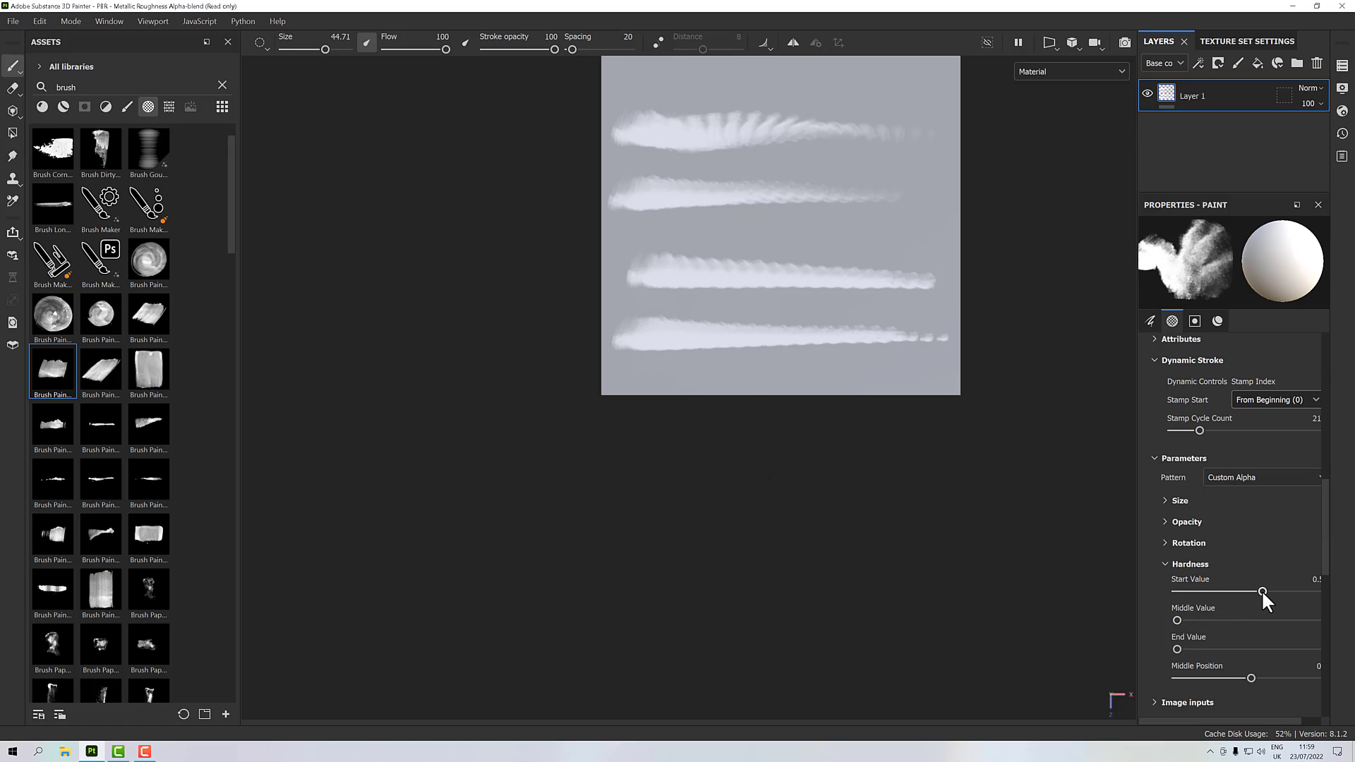
{"action": "mouse_move", "coordinate": [1177, 620]}
{"action": "left_mouse_down"}
{"action": "mouse_move", "coordinate": [1240, 621]}
{"action": "mouse_move", "coordinate": [1341, 592]}
{"action": "left_mouse_up"}
{"action": "left_click_drag", "start_coordinate": [1240, 621], "coordinate": [1253, 620]}
{"action": "scroll", "coordinate": [910, 498], "scroll_direction": "up", "scroll_amount": 2}
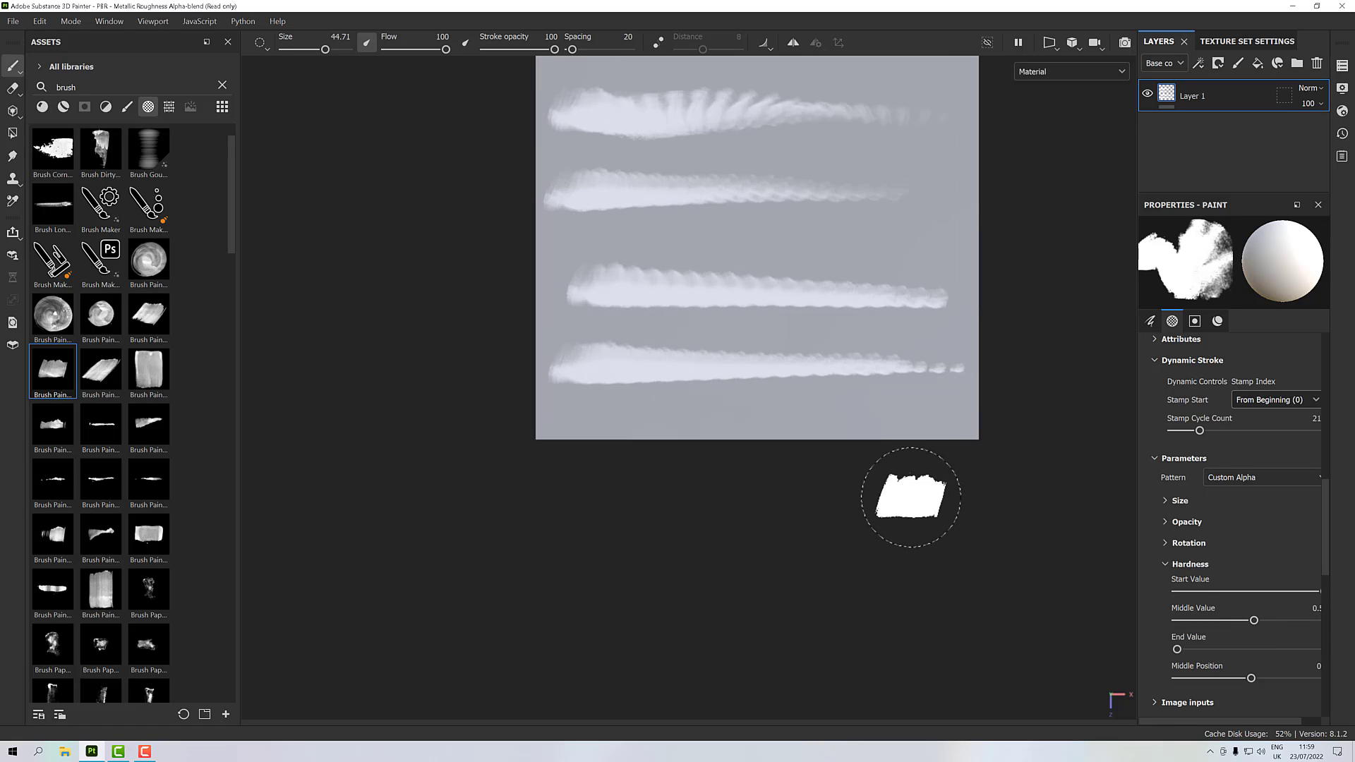
{"action": "scroll", "coordinate": [909, 500], "scroll_direction": "down", "scroll_amount": 3}
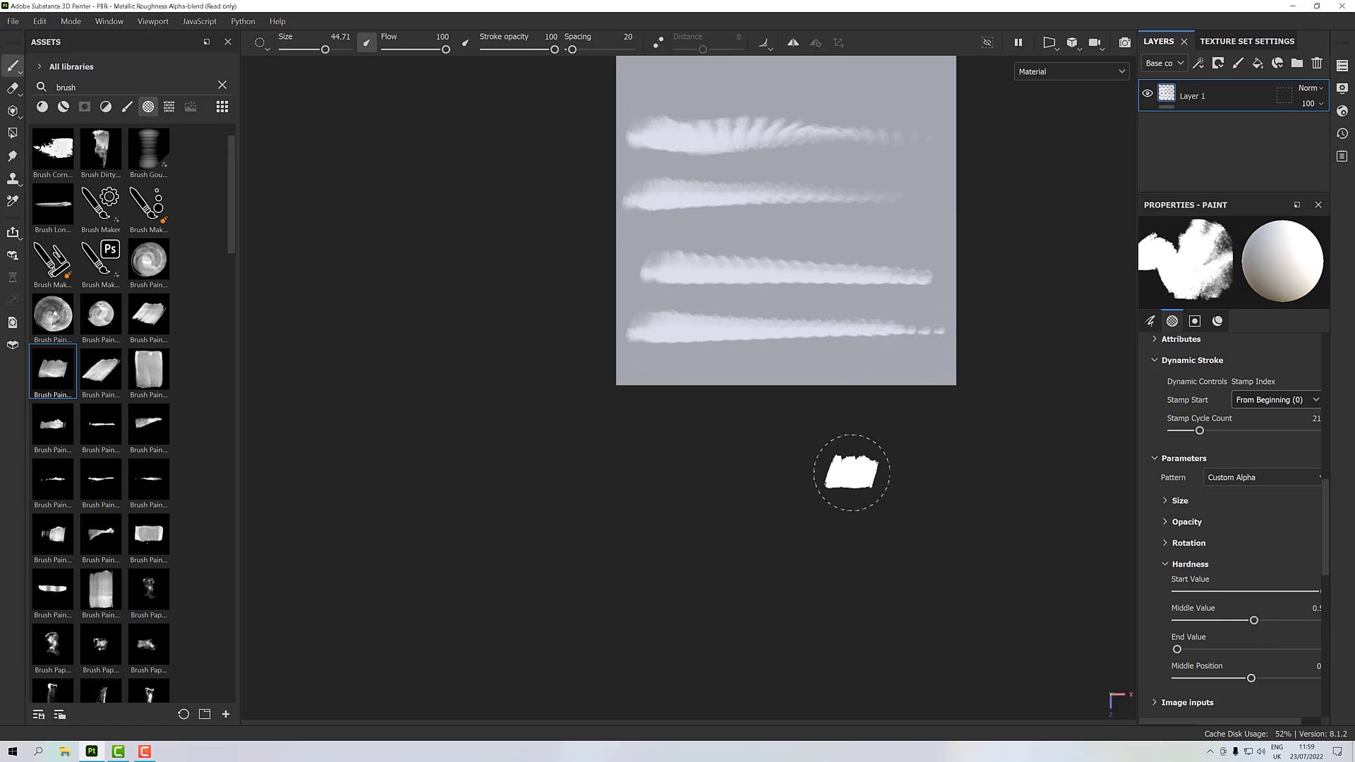
{"action": "key", "text": "f"}
{"action": "mouse_move", "coordinate": [466, 156]}
{"action": "left_mouse_down"}
{"action": "mouse_move", "coordinate": [580, 143]}
{"action": "mouse_move", "coordinate": [806, 156]}
{"action": "mouse_move", "coordinate": [899, 142]}
{"action": "mouse_move", "coordinate": [935, 155]}
{"action": "left_mouse_up"}
{"action": "mouse_move", "coordinate": [434, 153]}
{"action": "left_mouse_down"}
{"action": "mouse_move", "coordinate": [544, 136]}
{"action": "mouse_move", "coordinate": [756, 169]}
{"action": "mouse_move", "coordinate": [1019, 149]}
{"action": "left_mouse_up"}
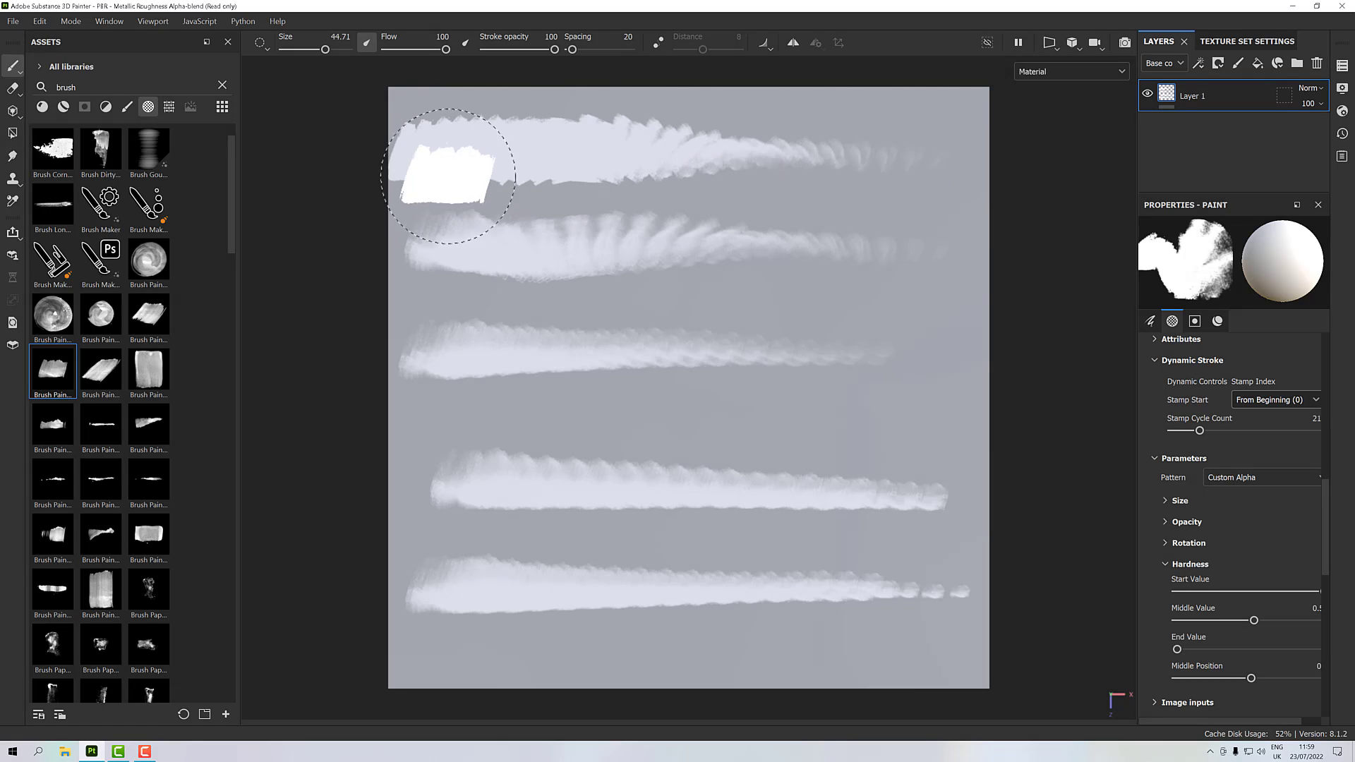
{"action": "mouse_move", "coordinate": [454, 176]}
{"action": "left_mouse_down"}
{"action": "mouse_move", "coordinate": [515, 151]}
{"action": "mouse_move", "coordinate": [1020, 141]}
{"action": "left_mouse_up"}
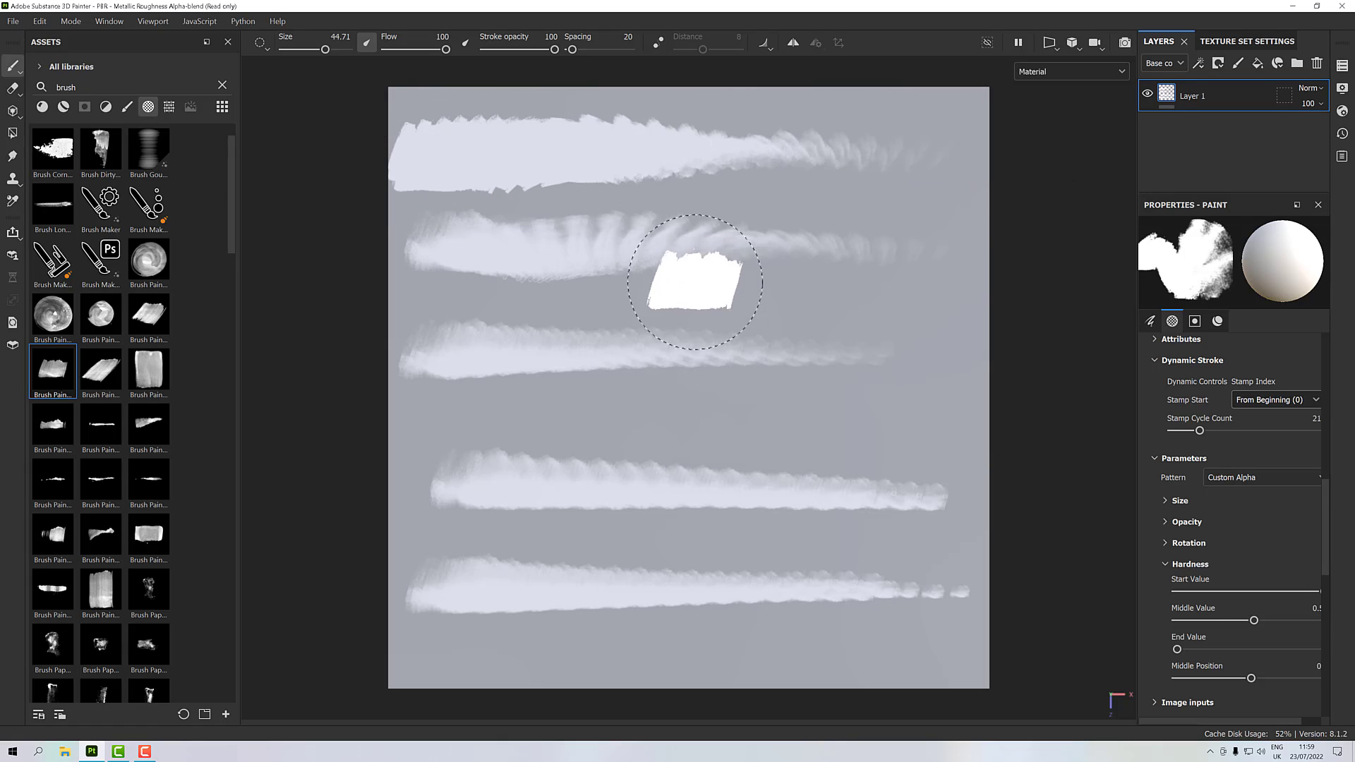
Step: Lower the hardness Start Value to about three quarters and the Middle Value to about 0.3, and paint a stroke between the third and fourth
{"action": "left_click", "coordinate": [1286, 592]}
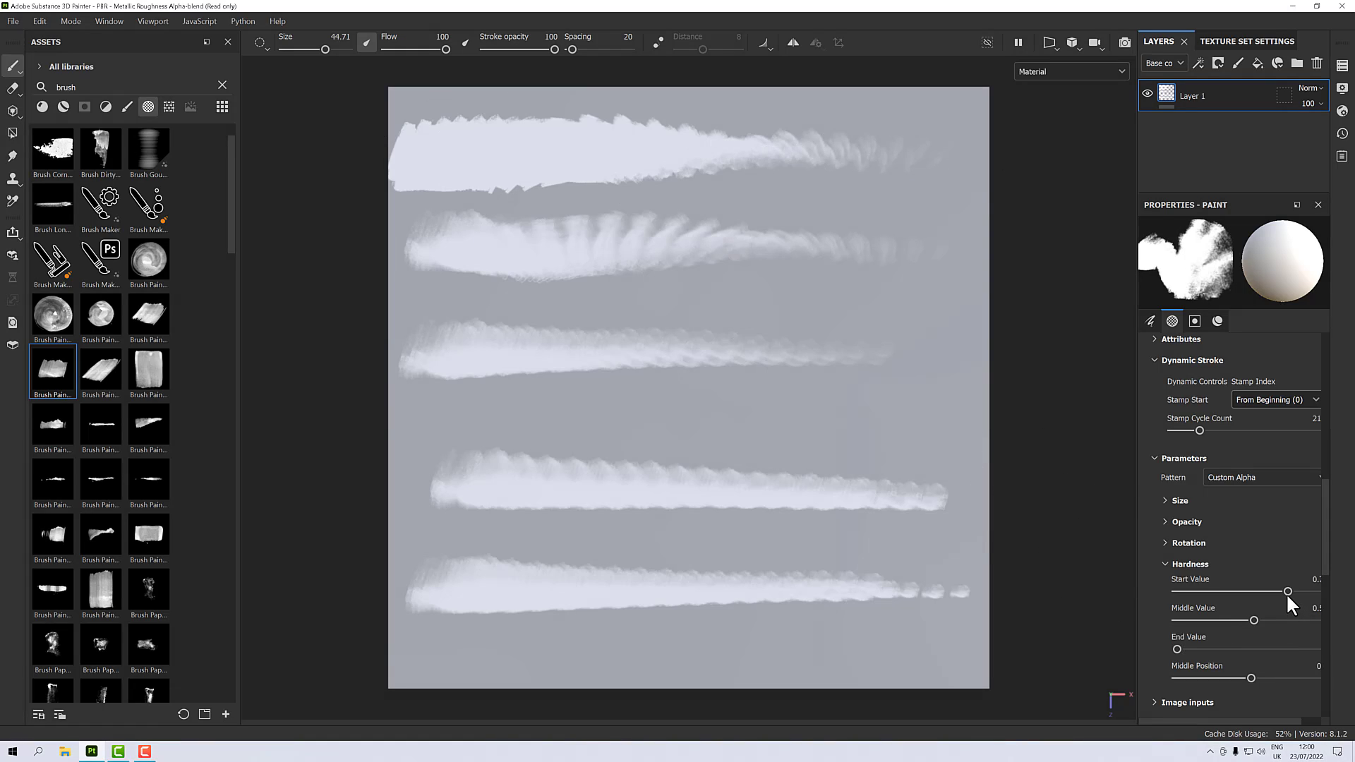
{"action": "left_click_drag", "start_coordinate": [1260, 614], "coordinate": [1221, 616]}
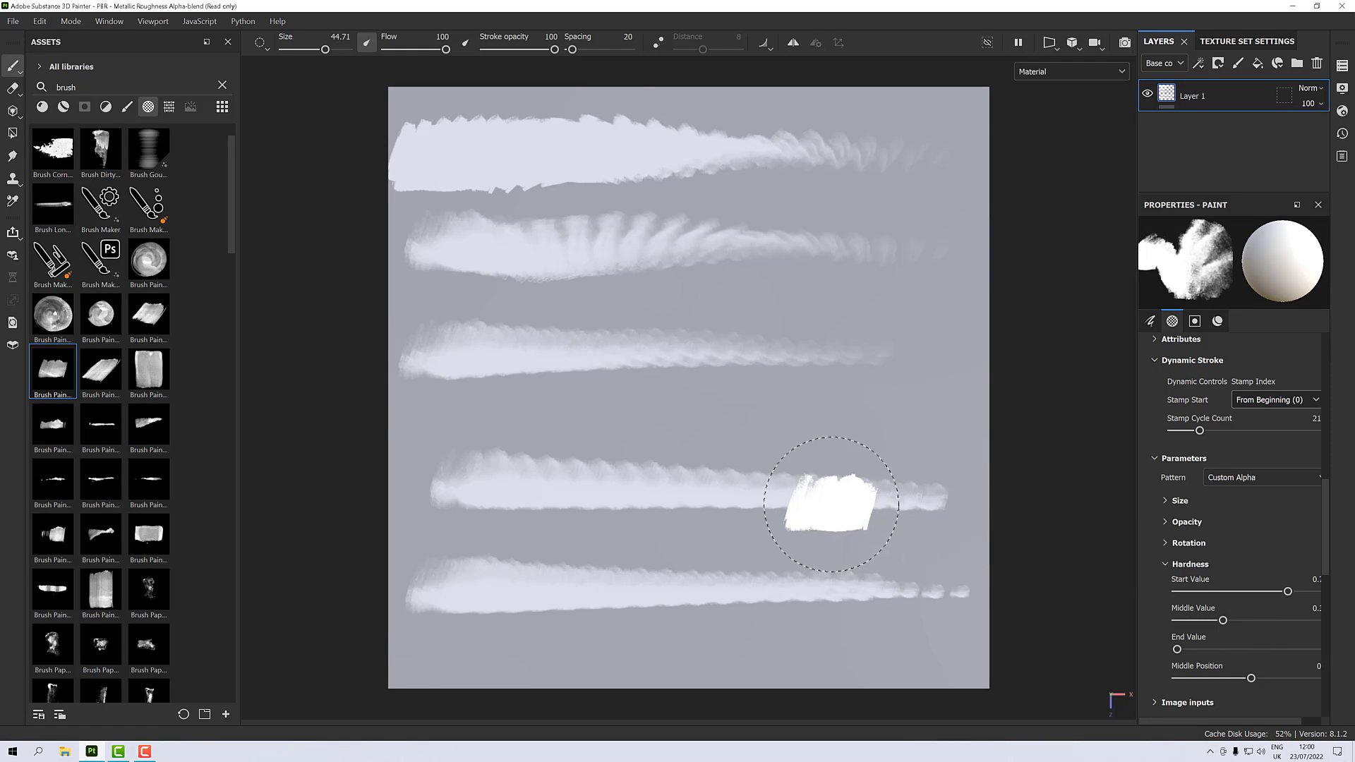
{"action": "scroll", "coordinate": [829, 515], "scroll_direction": "down", "scroll_amount": 5}
{"action": "scroll", "coordinate": [830, 515], "scroll_direction": "up", "scroll_amount": 3}
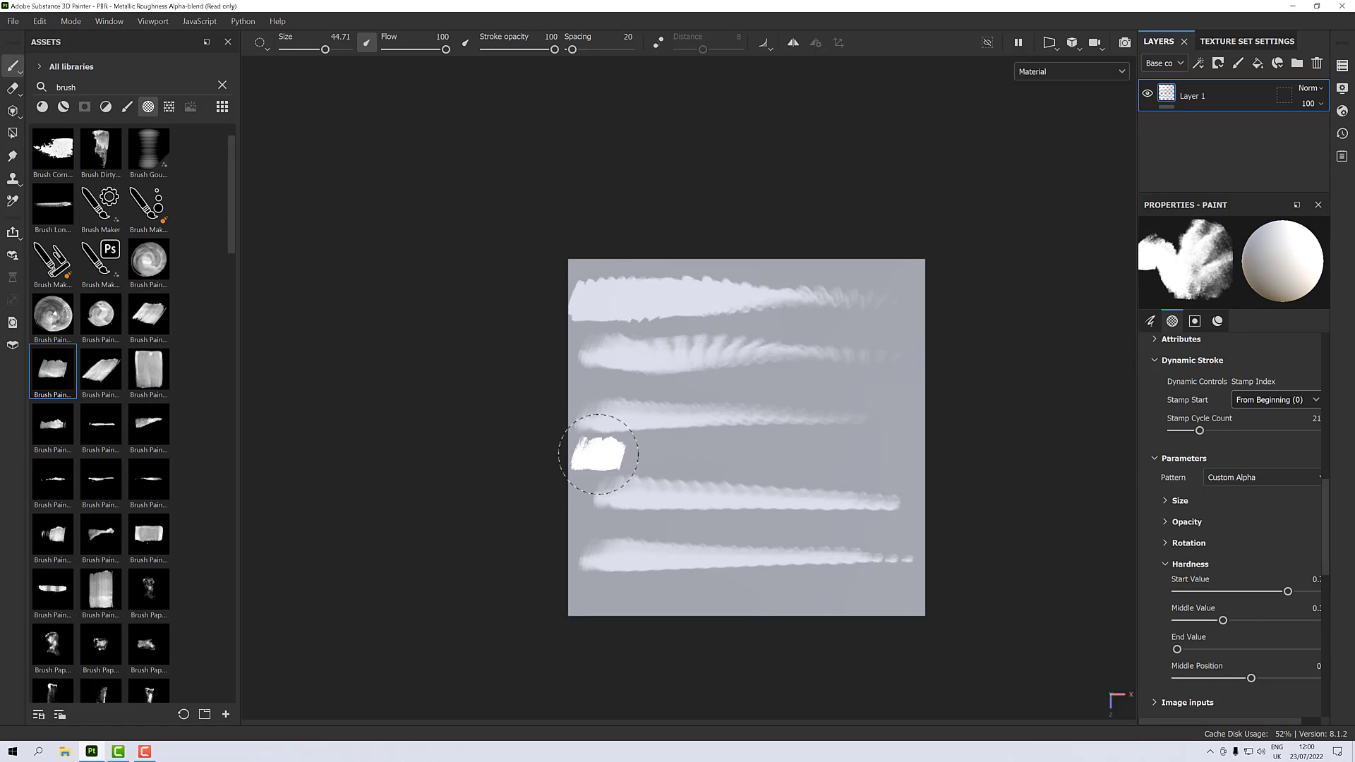
{"action": "left_click_drag", "start_coordinate": [600, 453], "coordinate": [935, 447]}
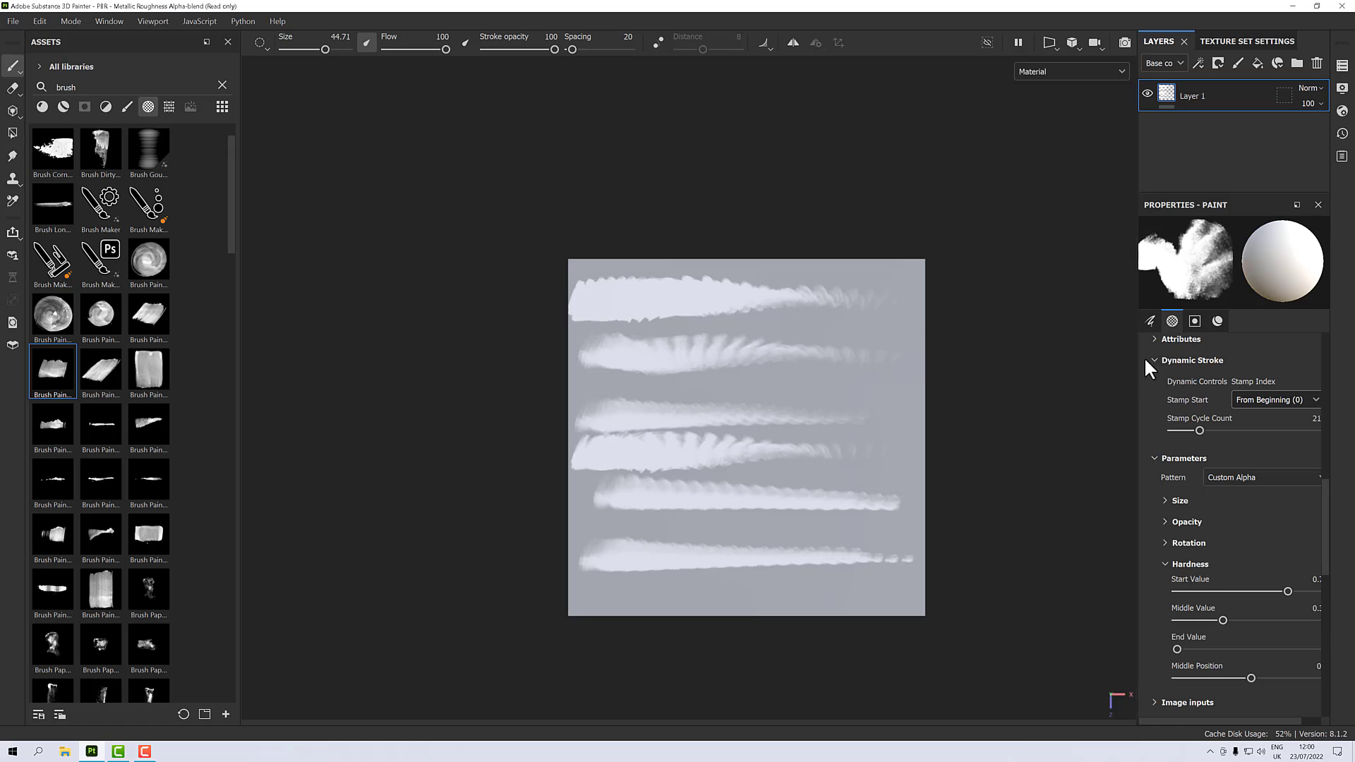
Step: Replace the painted layer with a new empty paint layer and paint a horizontal comparison stroke near the plane's upper edge
{"action": "left_click", "coordinate": [1317, 63]}
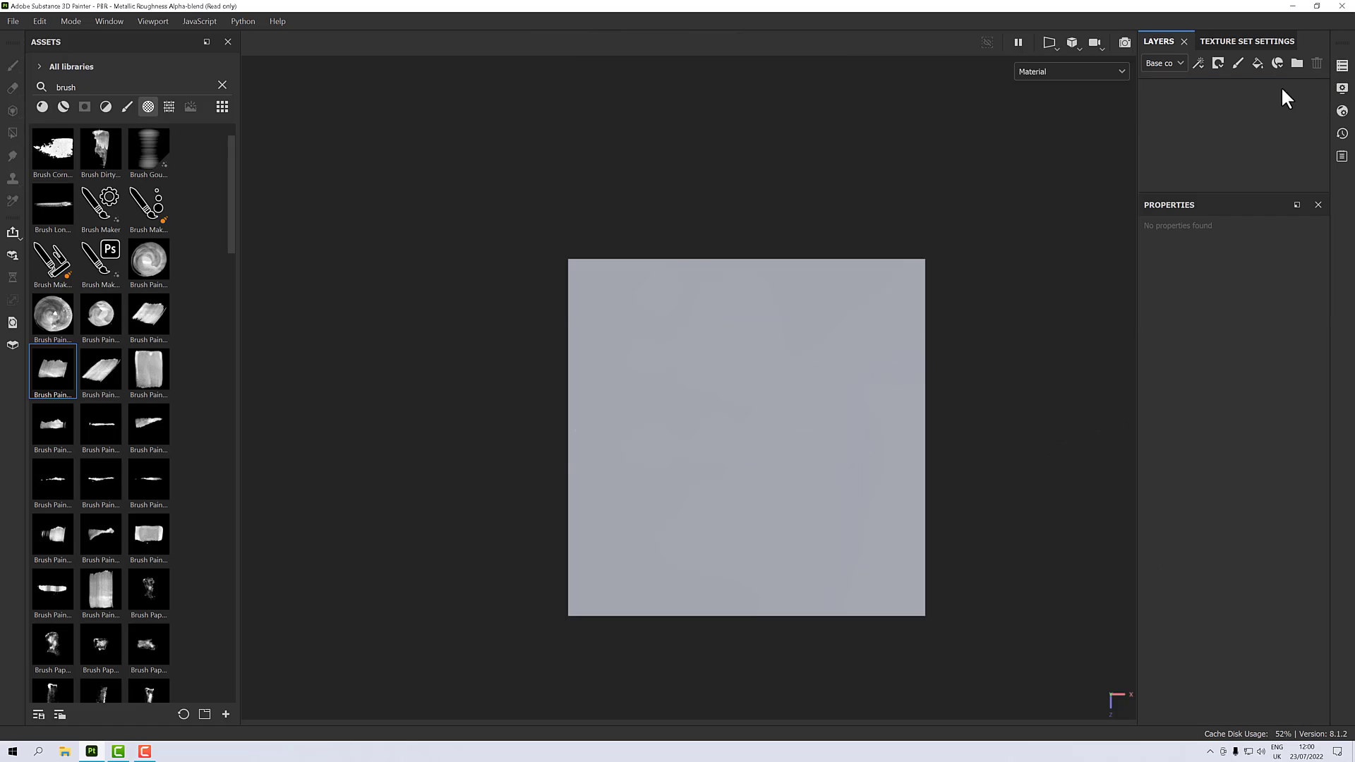
{"action": "left_click", "coordinate": [1236, 62]}
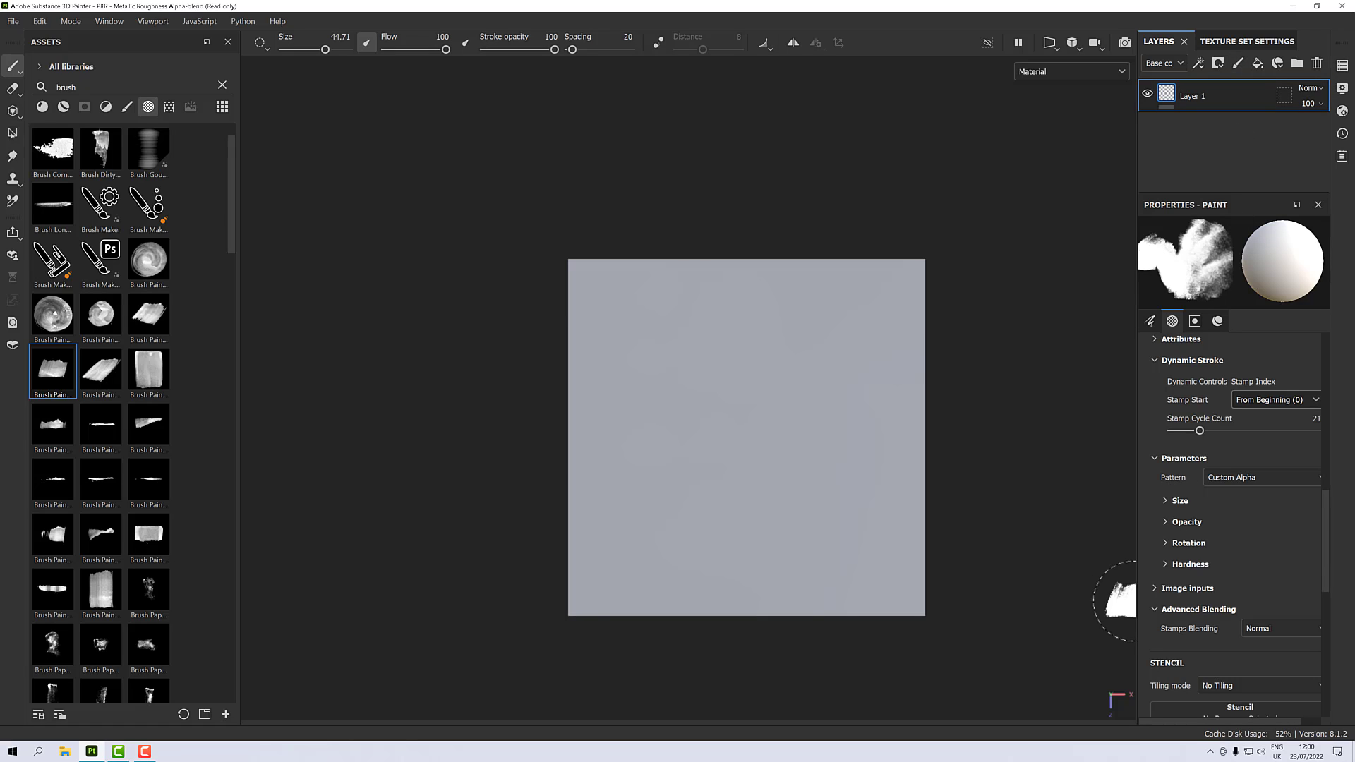
{"action": "left_click", "coordinate": [1166, 501]}
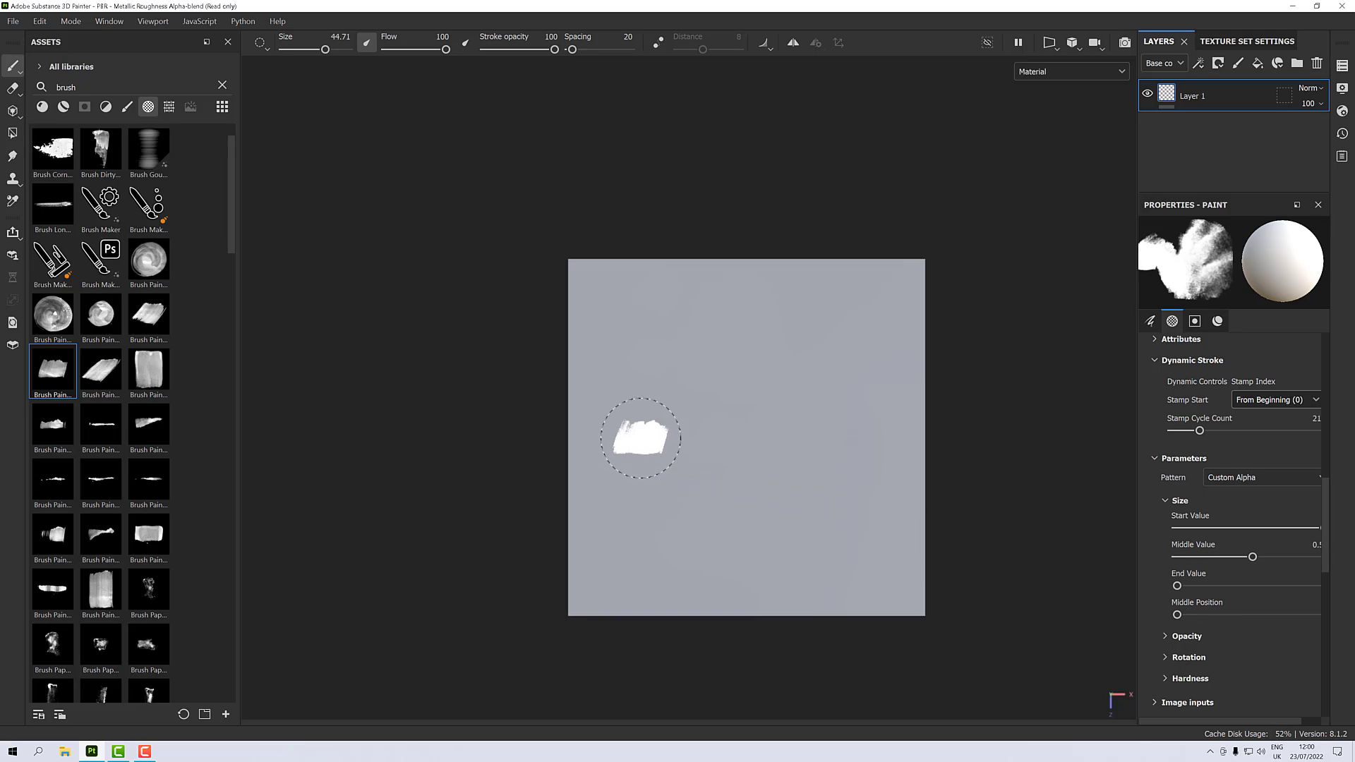
{"action": "left_click_drag", "start_coordinate": [605, 300], "coordinate": [900, 298]}
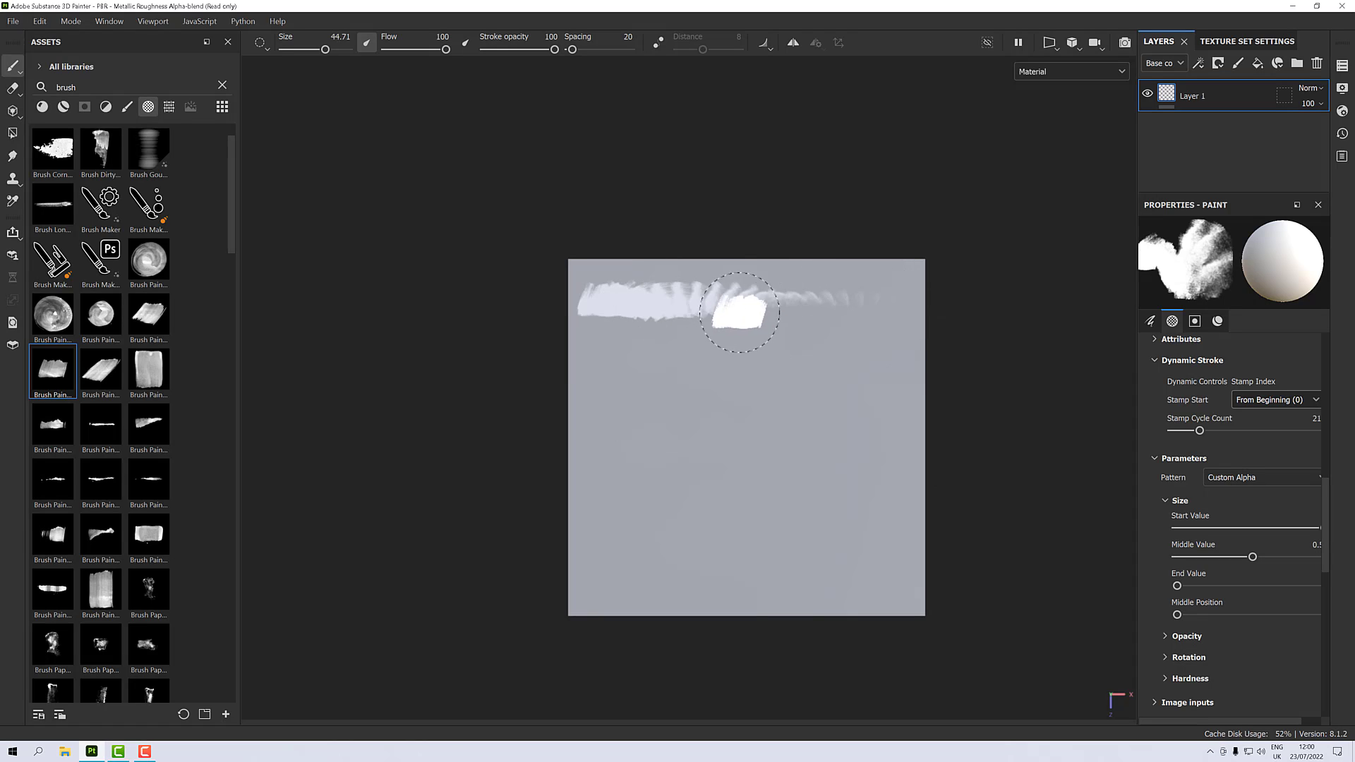
Step: Set the size Middle Position to just under halfway and paint two horizontal strokes across the middle of the plane
{"action": "left_click_drag", "start_coordinate": [1176, 612], "coordinate": [1247, 614]}
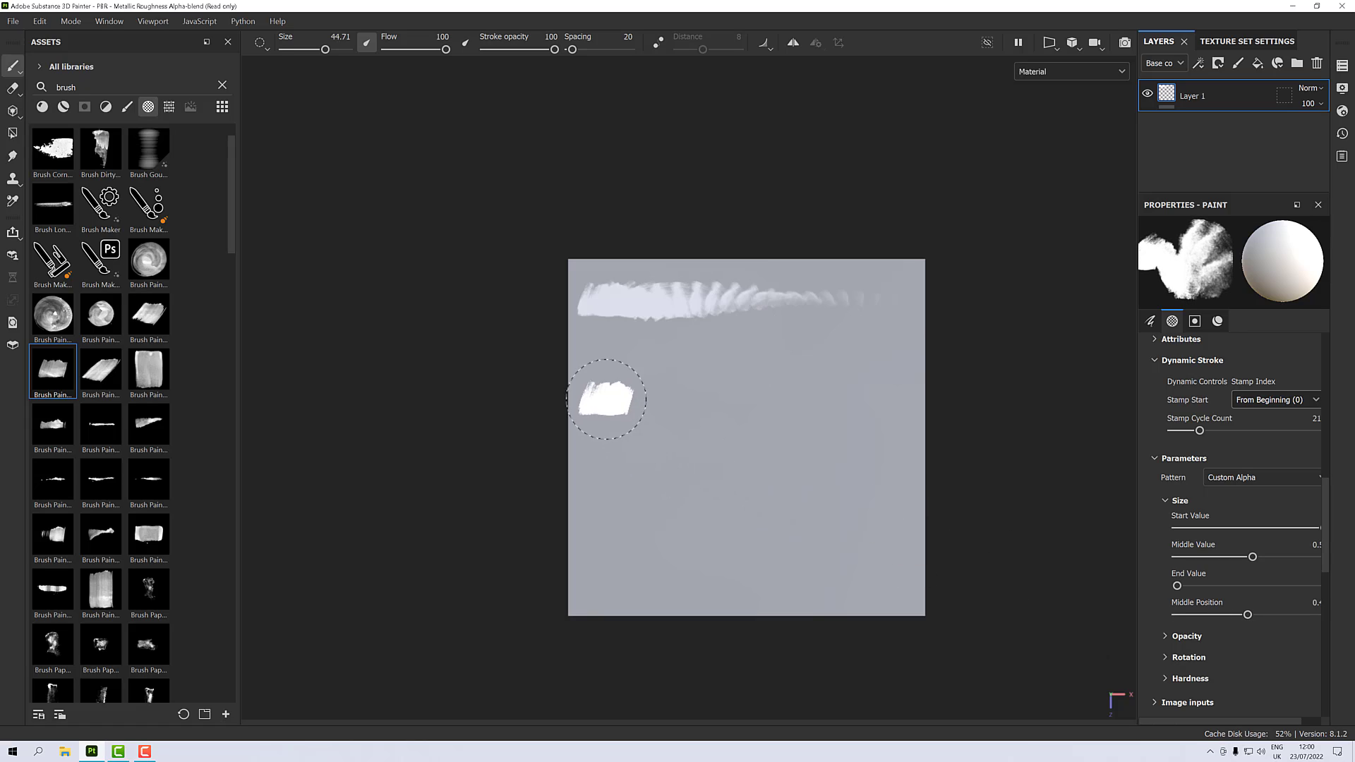
{"action": "left_click_drag", "start_coordinate": [595, 393], "coordinate": [877, 388]}
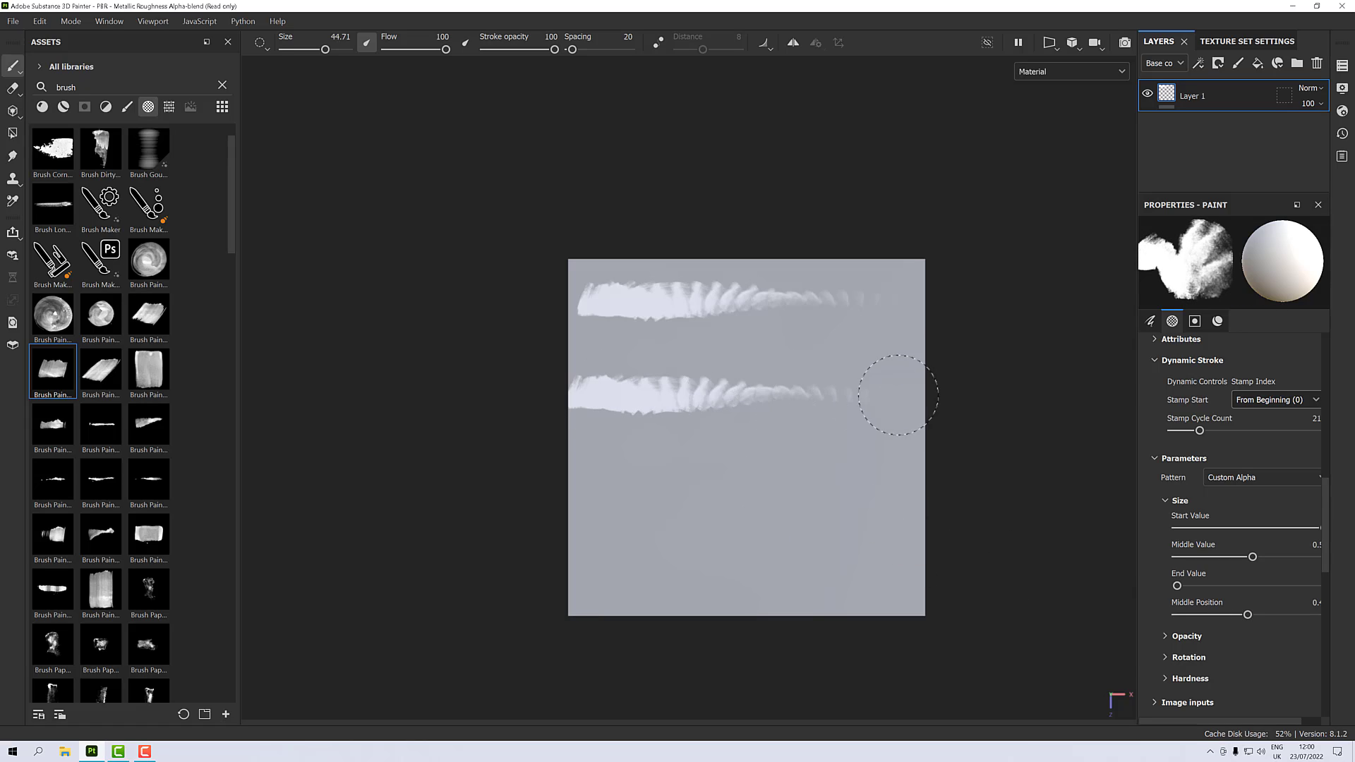
{"action": "left_click_drag", "start_coordinate": [611, 443], "coordinate": [884, 447]}
Step: Raise the size Middle Position to maximum and paint two strokes in the plane's lower part and one below the uppermost stroke
{"action": "left_click_drag", "start_coordinate": [1249, 614], "coordinate": [1317, 613]}
{"action": "mouse_move", "coordinate": [605, 520]}
{"action": "left_mouse_down"}
{"action": "mouse_move", "coordinate": [856, 516]}
{"action": "mouse_move", "coordinate": [904, 531]}
{"action": "left_mouse_up"}
{"action": "left_click_drag", "start_coordinate": [625, 579], "coordinate": [917, 575]}
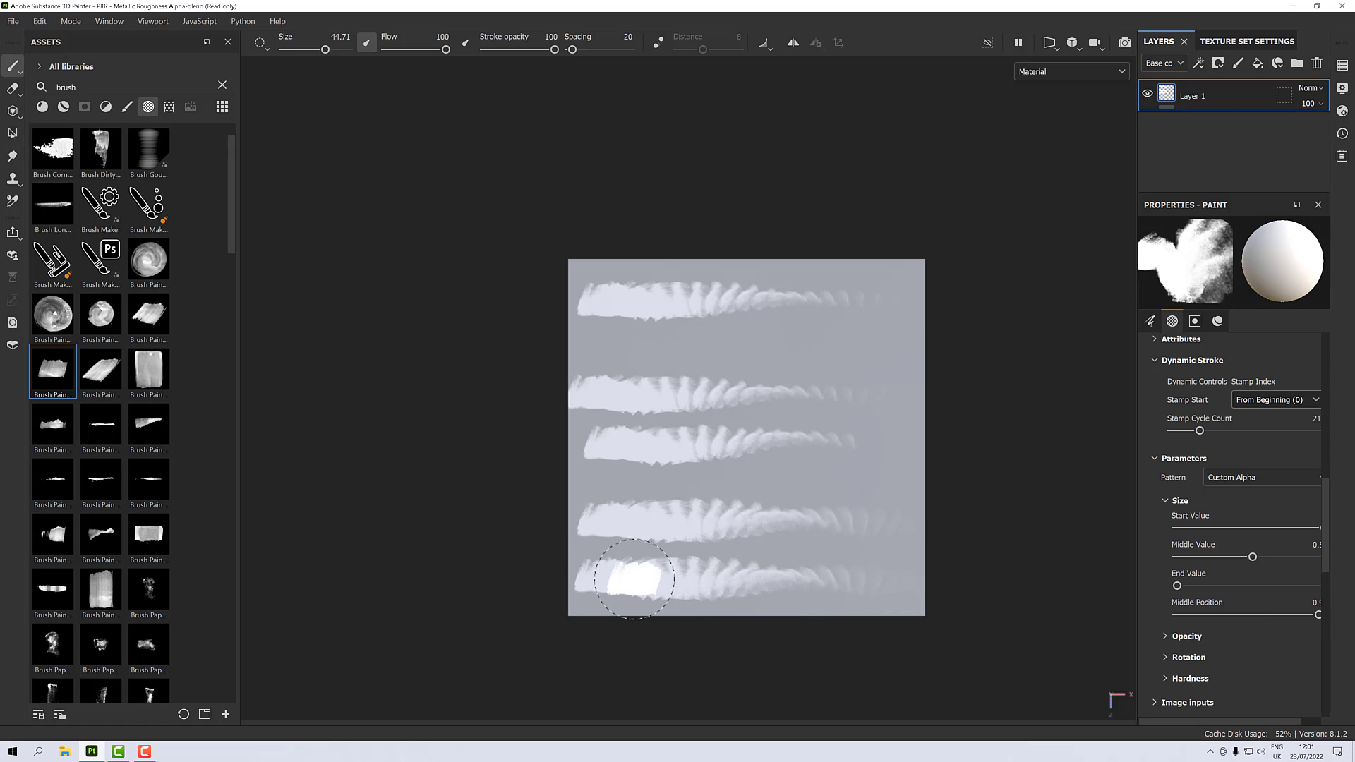
{"action": "left_click_drag", "start_coordinate": [583, 355], "coordinate": [935, 344]}
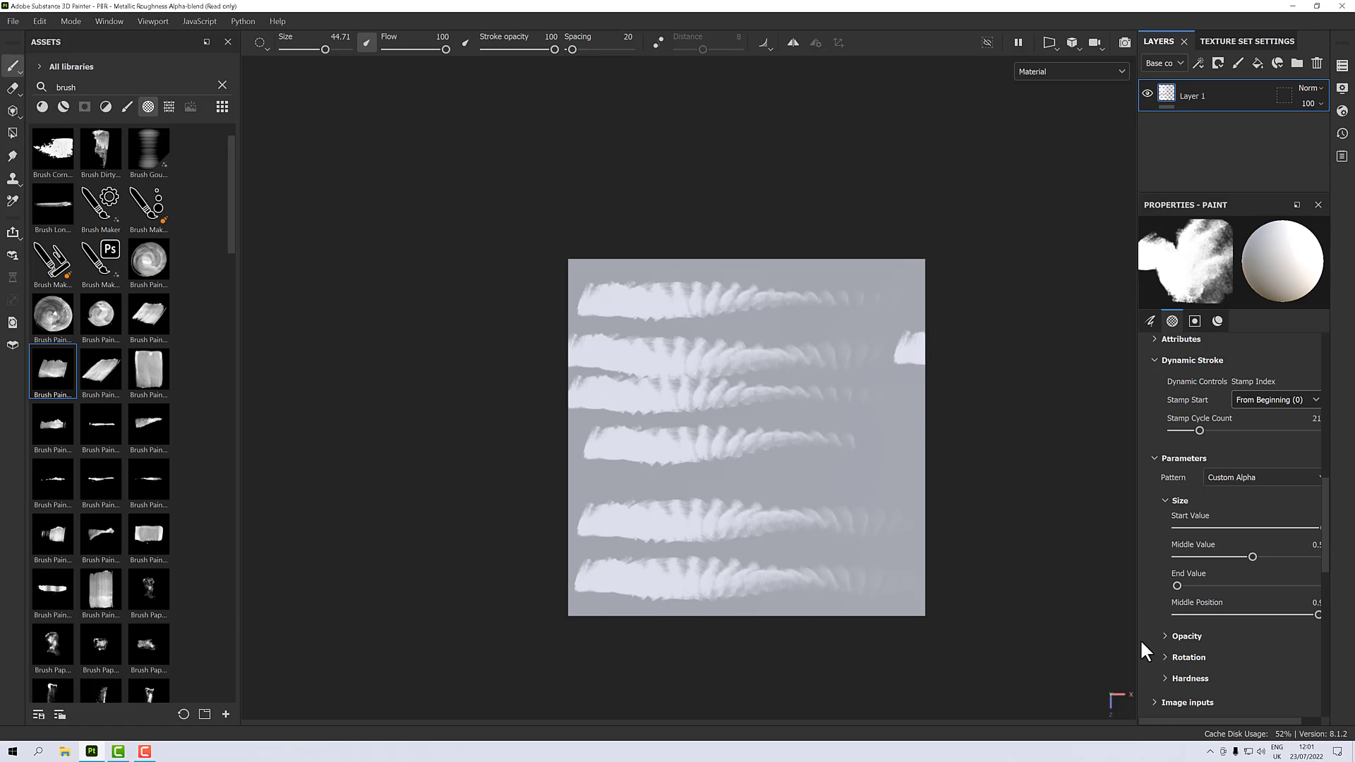
Step: Undo all six test strokes on the plane
{"action": "key", "text": "ctrl+z"}
{"action": "key", "text": "ctrl+z"}
{"action": "key", "text": "ctrl+z"}
{"action": "key", "text": "ctrl+z"}
{"action": "key", "text": "ctrl+z"}
{"action": "key", "text": "ctrl+z"}
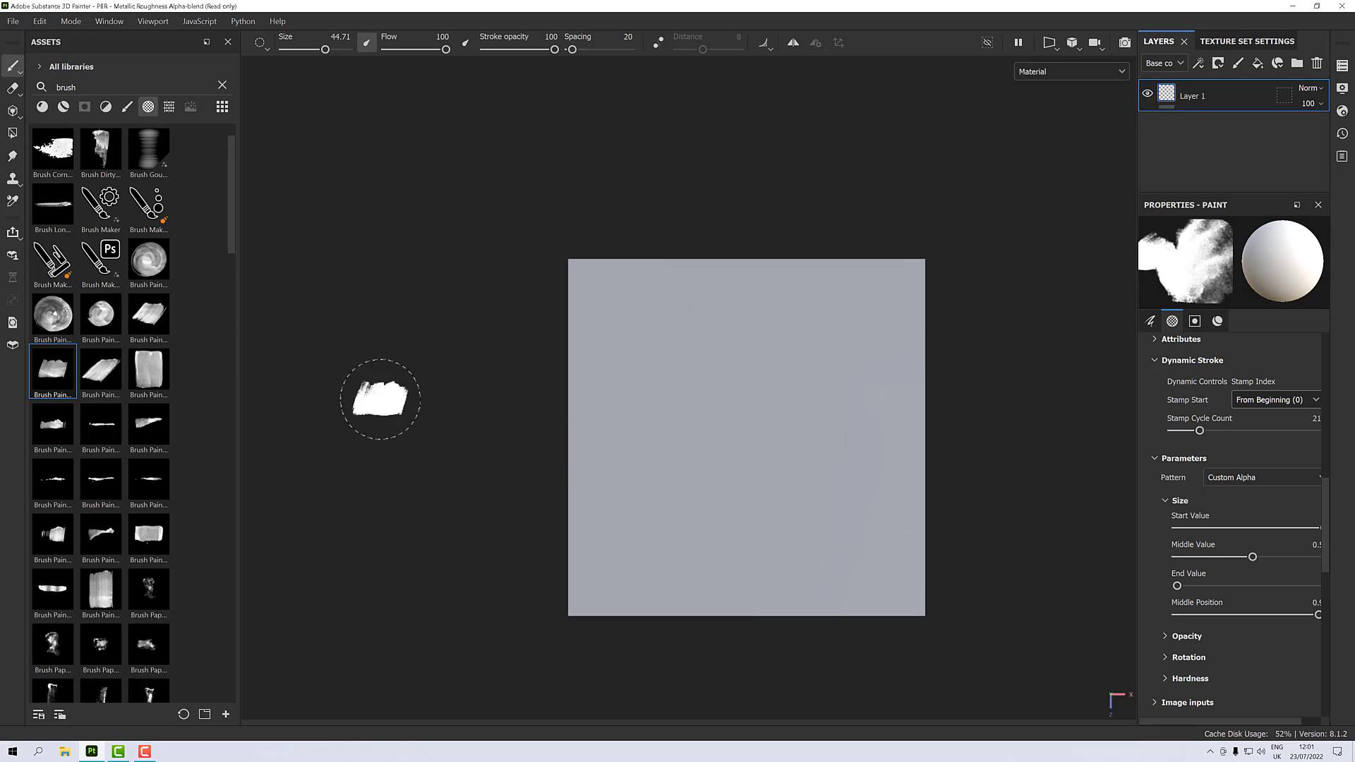
Step: Reload the Brush Maker Dynamic alpha with its default Square pattern and show its size parameters
{"action": "scroll", "coordinate": [226, 140], "scroll_direction": "up", "scroll_amount": 1}
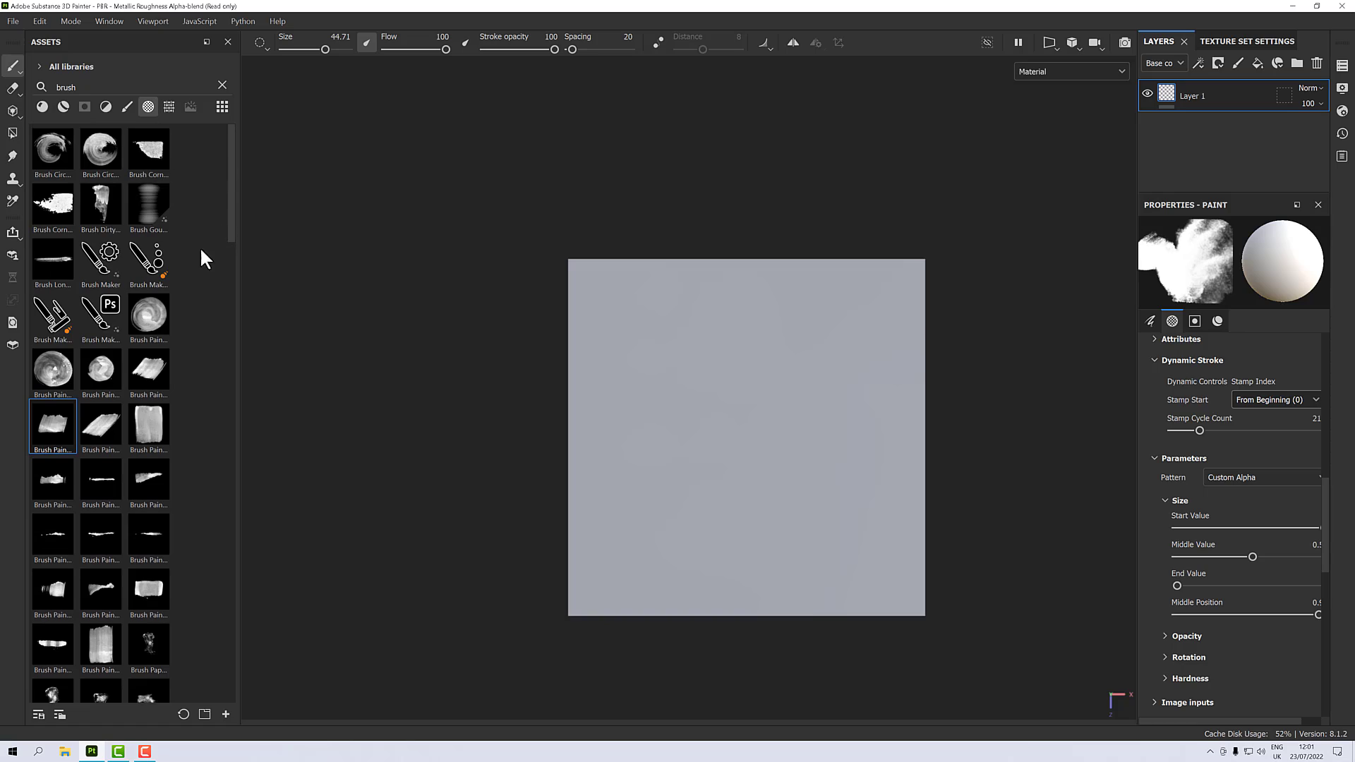
{"action": "left_click", "coordinate": [152, 264]}
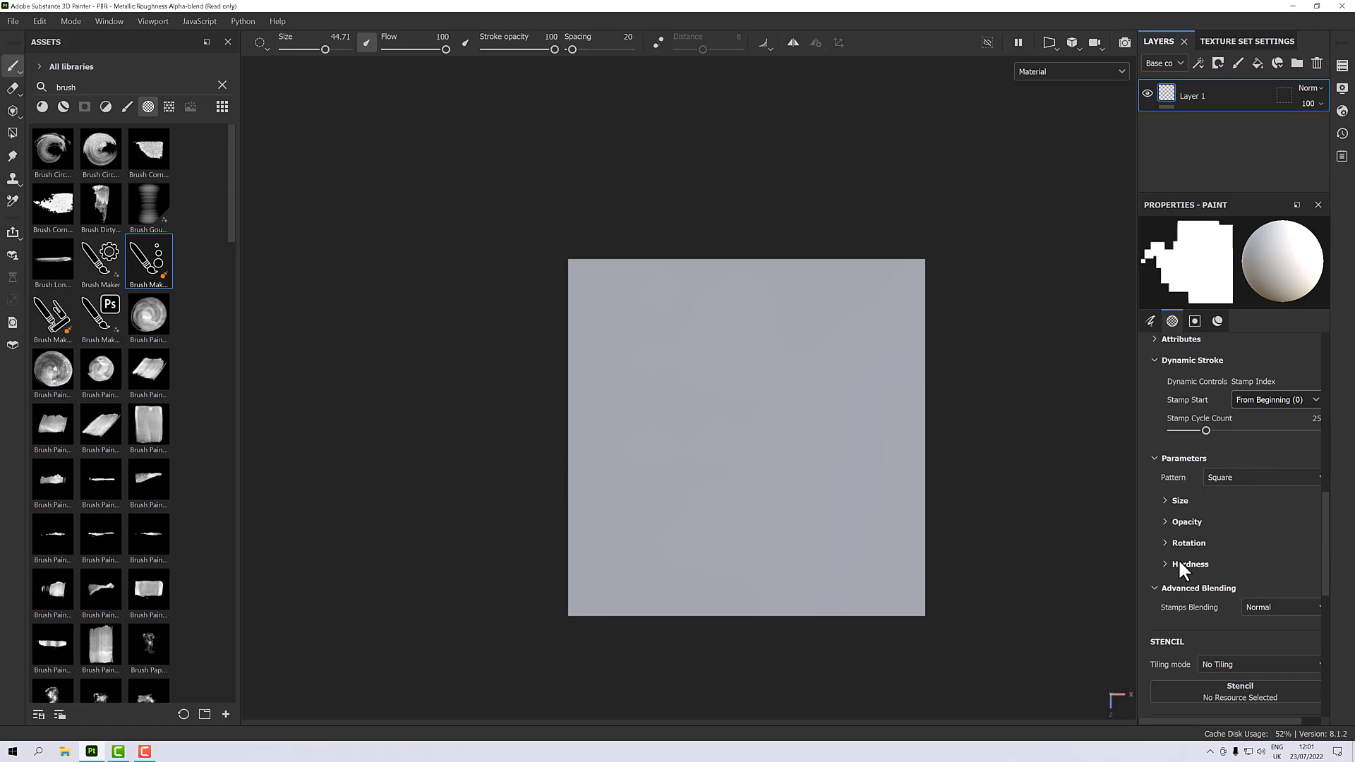
{"action": "scroll", "coordinate": [1229, 543], "scroll_direction": "down", "scroll_amount": 1}
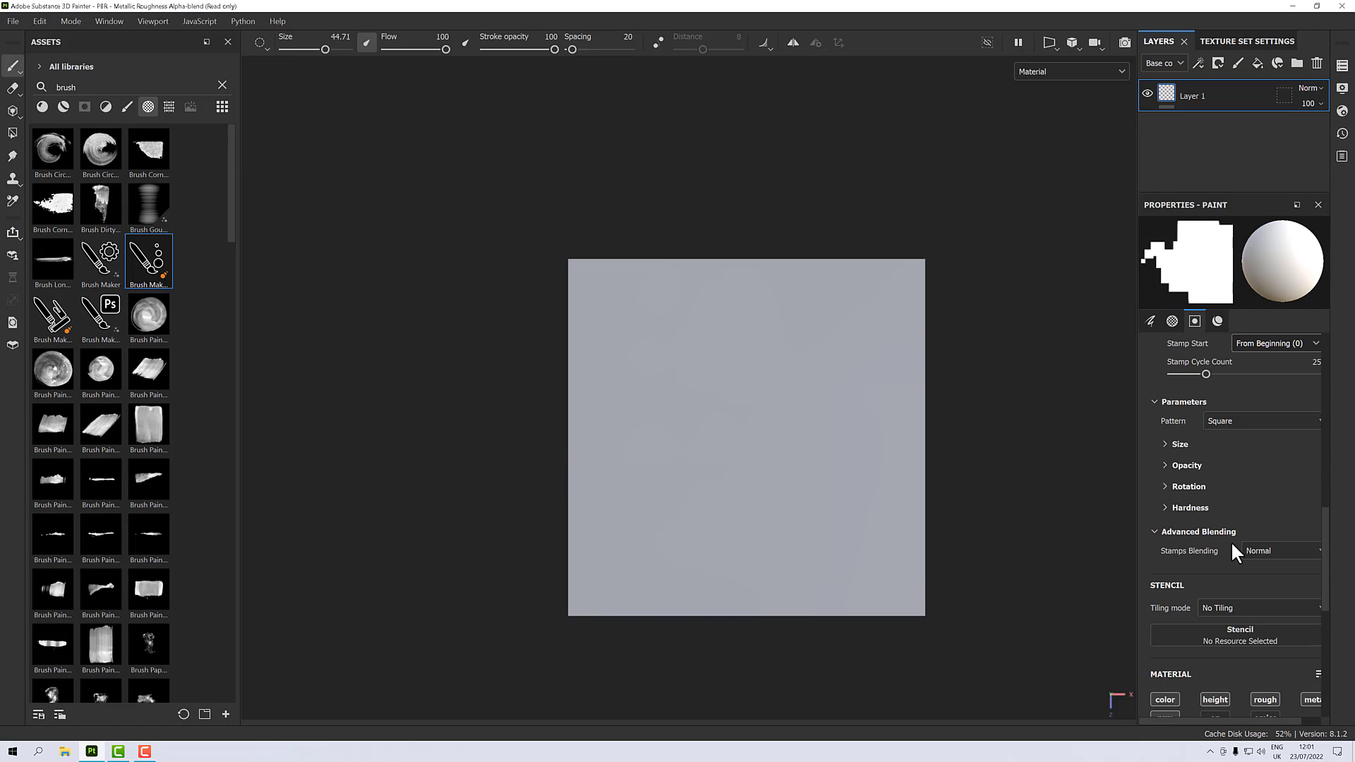
{"action": "left_click", "coordinate": [1166, 443]}
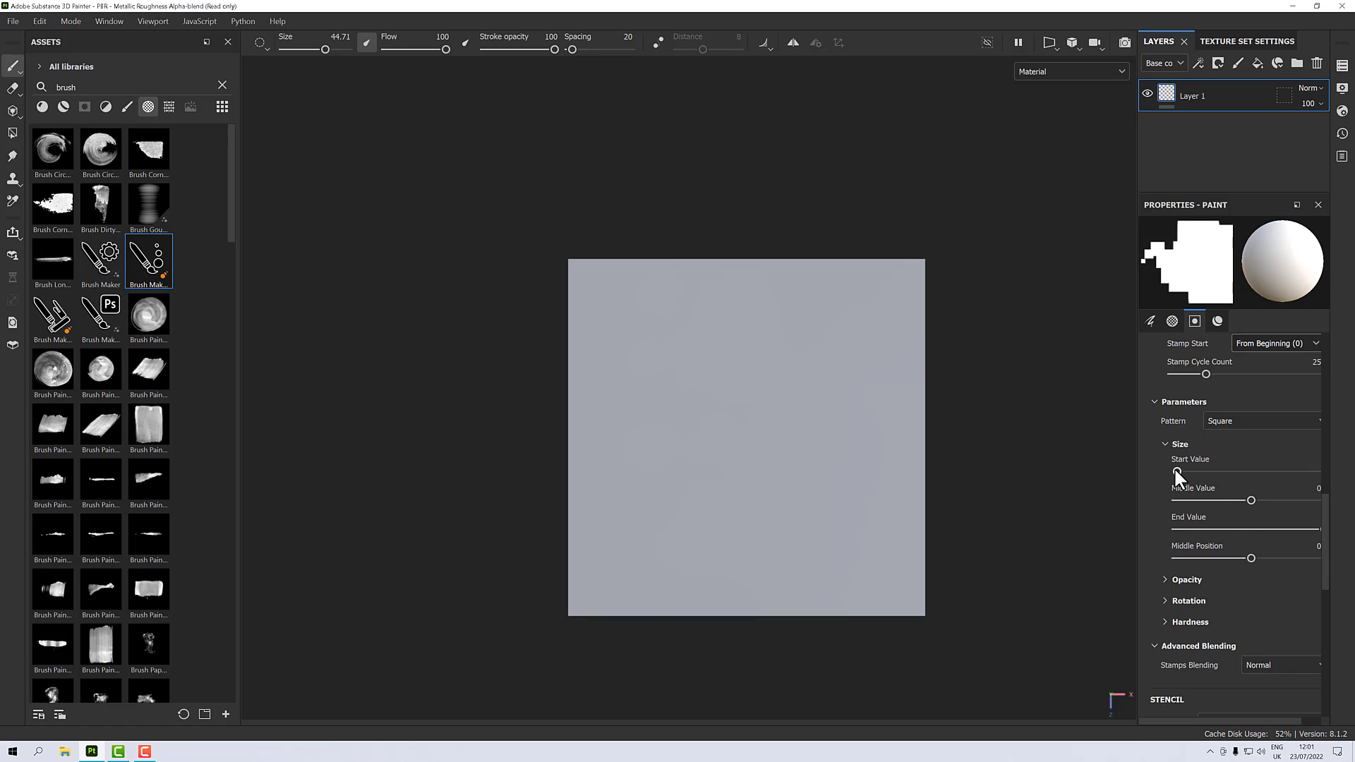
Step: Paint a horizontal stroke across the plane, lower the size Middle Position to about one tenth, and paint a second stroke below
{"action": "left_click_drag", "start_coordinate": [608, 421], "coordinate": [884, 403]}
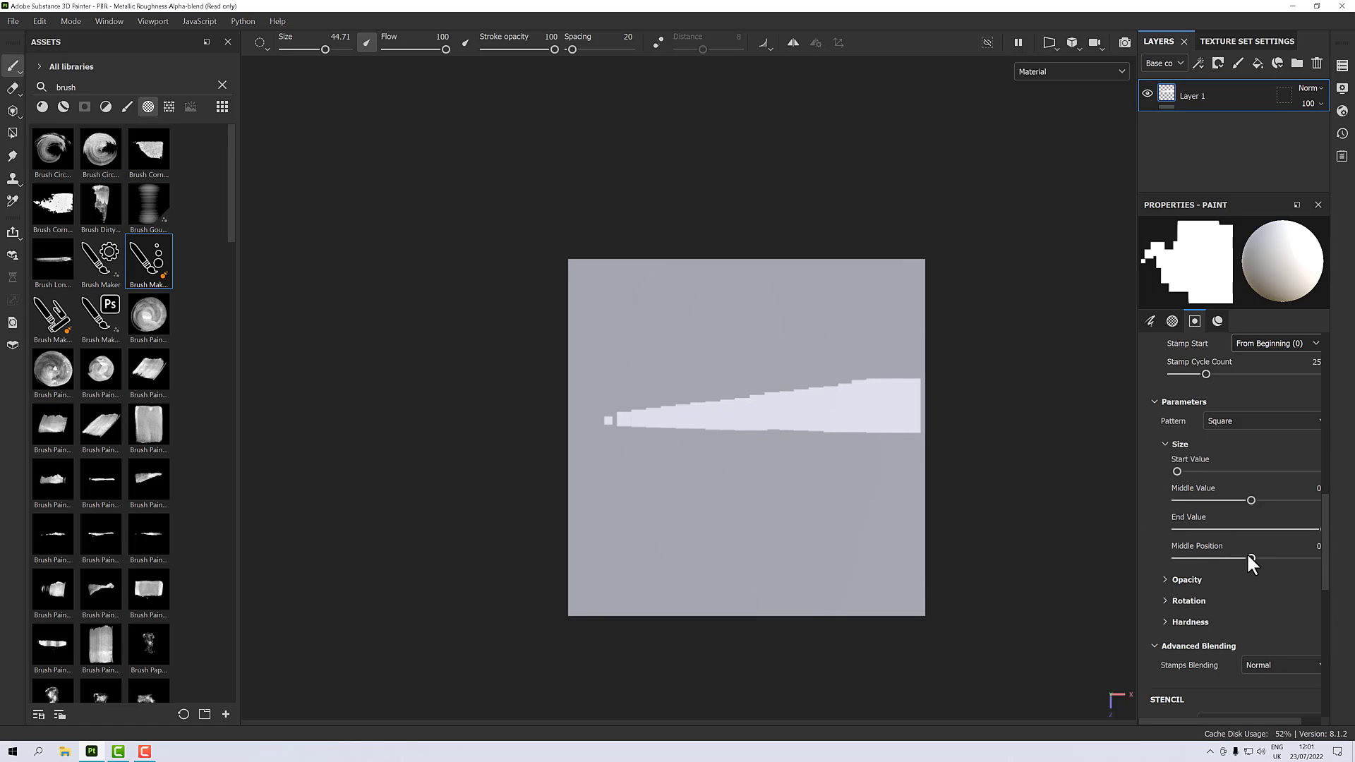
{"action": "left_click_drag", "start_coordinate": [1250, 557], "coordinate": [1194, 558]}
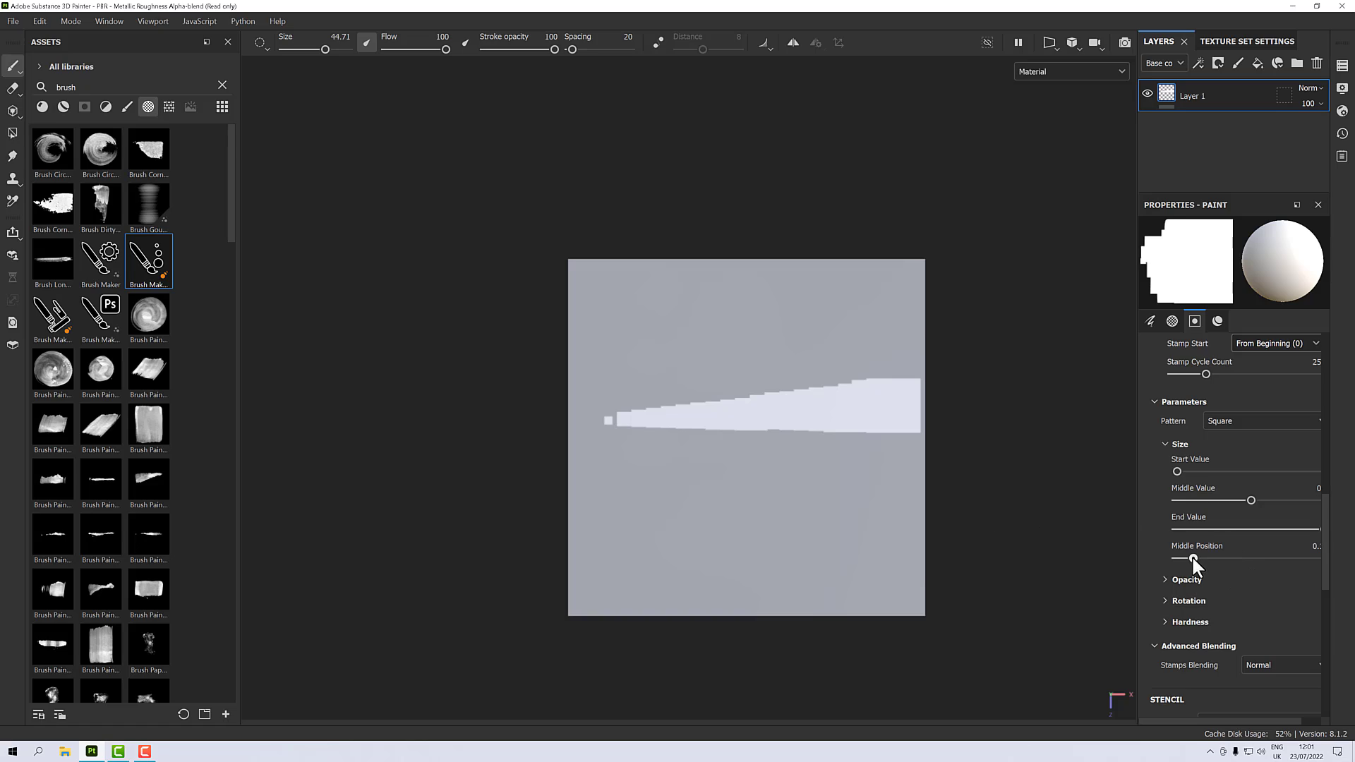
{"action": "left_click_drag", "start_coordinate": [601, 515], "coordinate": [877, 514]}
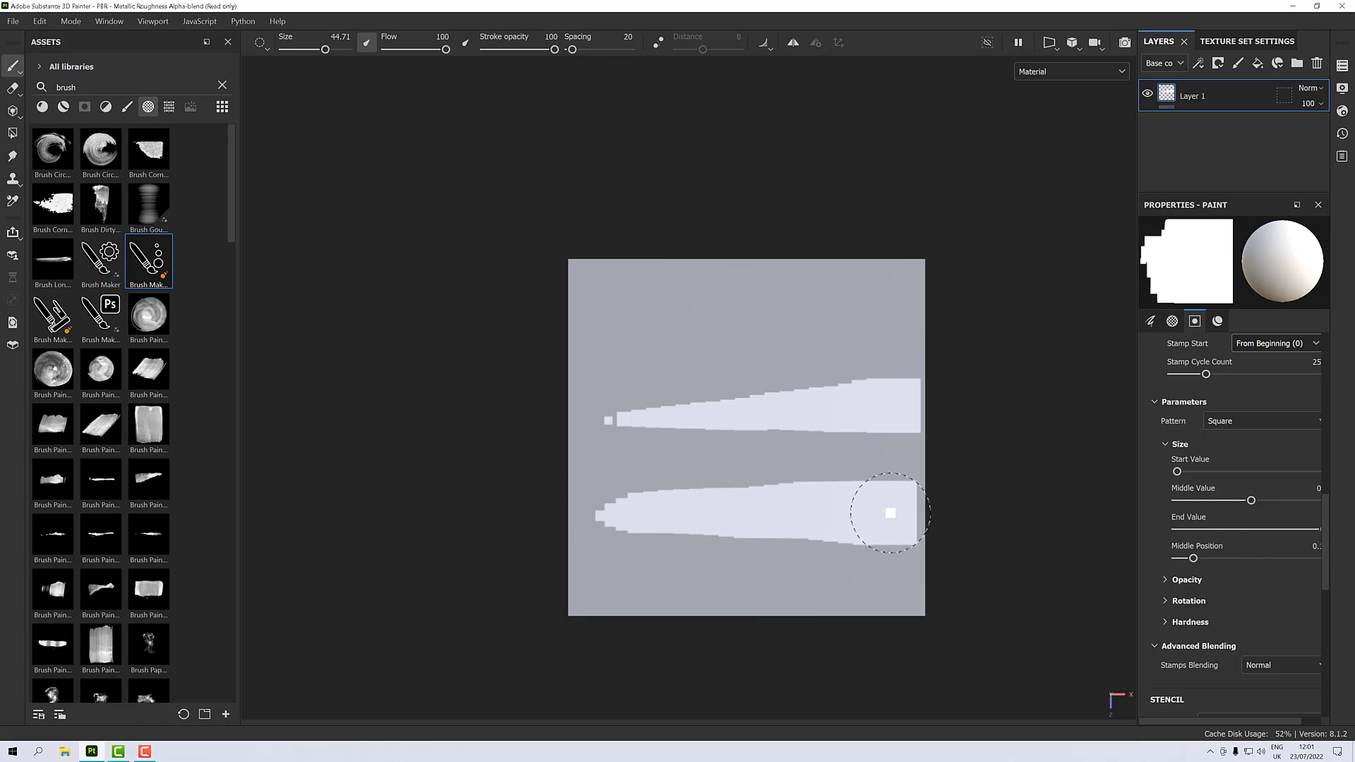
Step: Undo the lower stroke, raise the size Middle Position to about 0.9, and paint another horizontal stroke across the plane's lower part
{"action": "key", "text": "ctrl+z"}
{"action": "left_click_drag", "start_coordinate": [1225, 559], "coordinate": [1313, 559]}
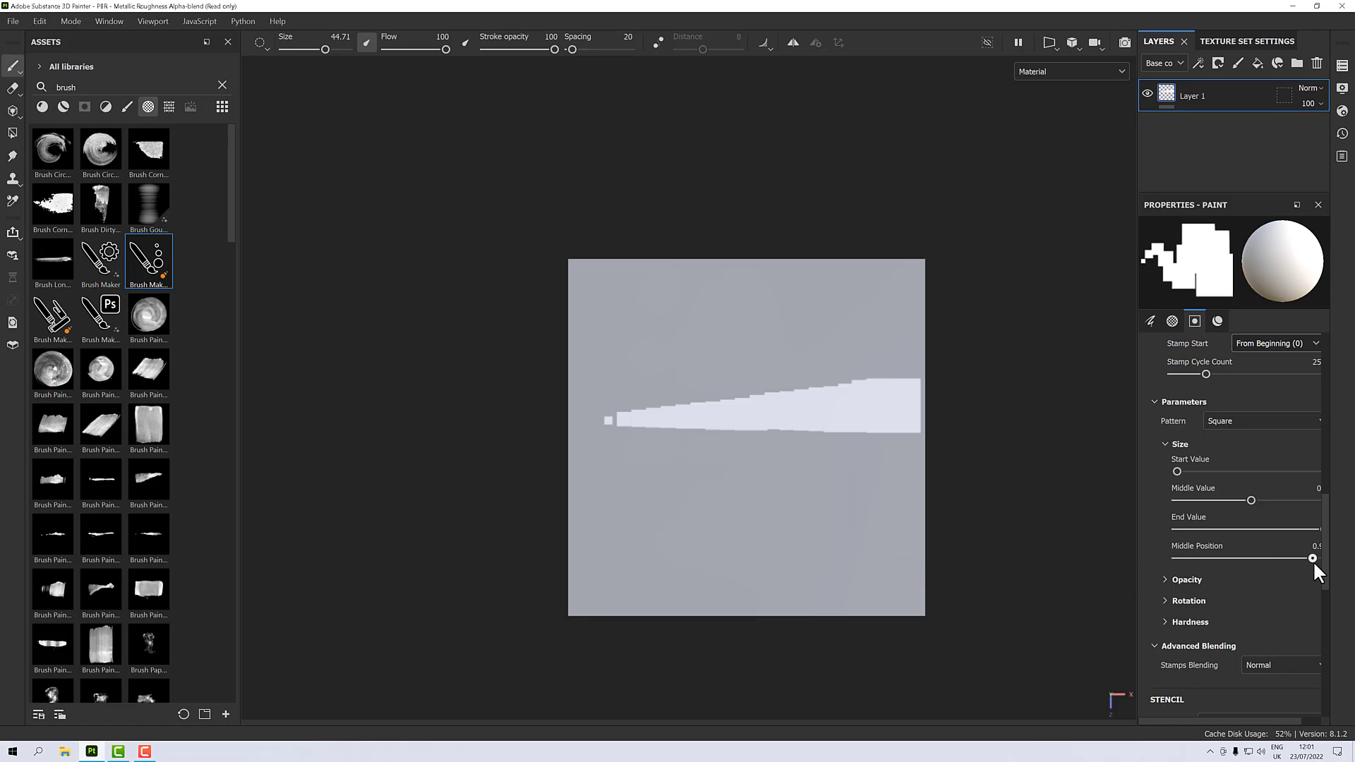
{"action": "left_click_drag", "start_coordinate": [599, 524], "coordinate": [911, 529]}
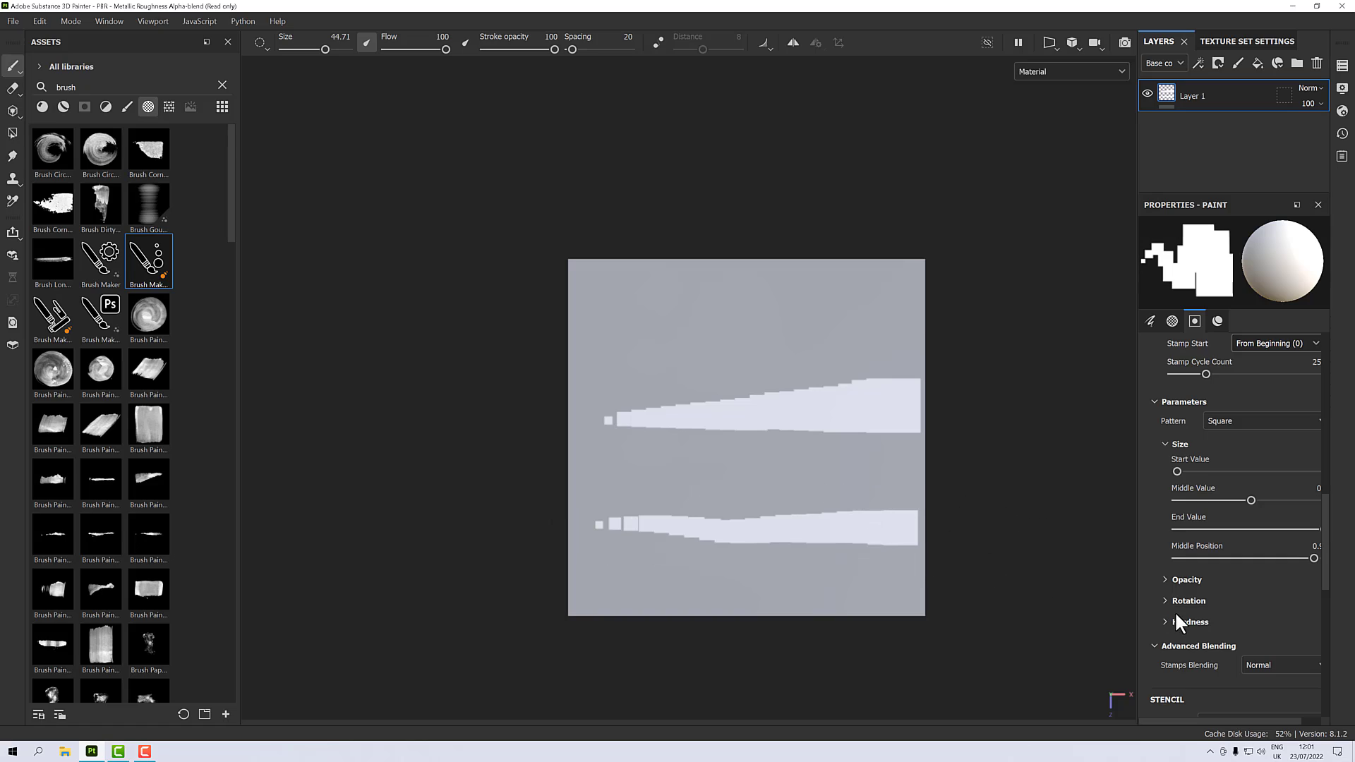
Step: Review the alpha's Opacity parameters, and collapse the Opacity and Size groups
{"action": "left_click", "coordinate": [1167, 579]}
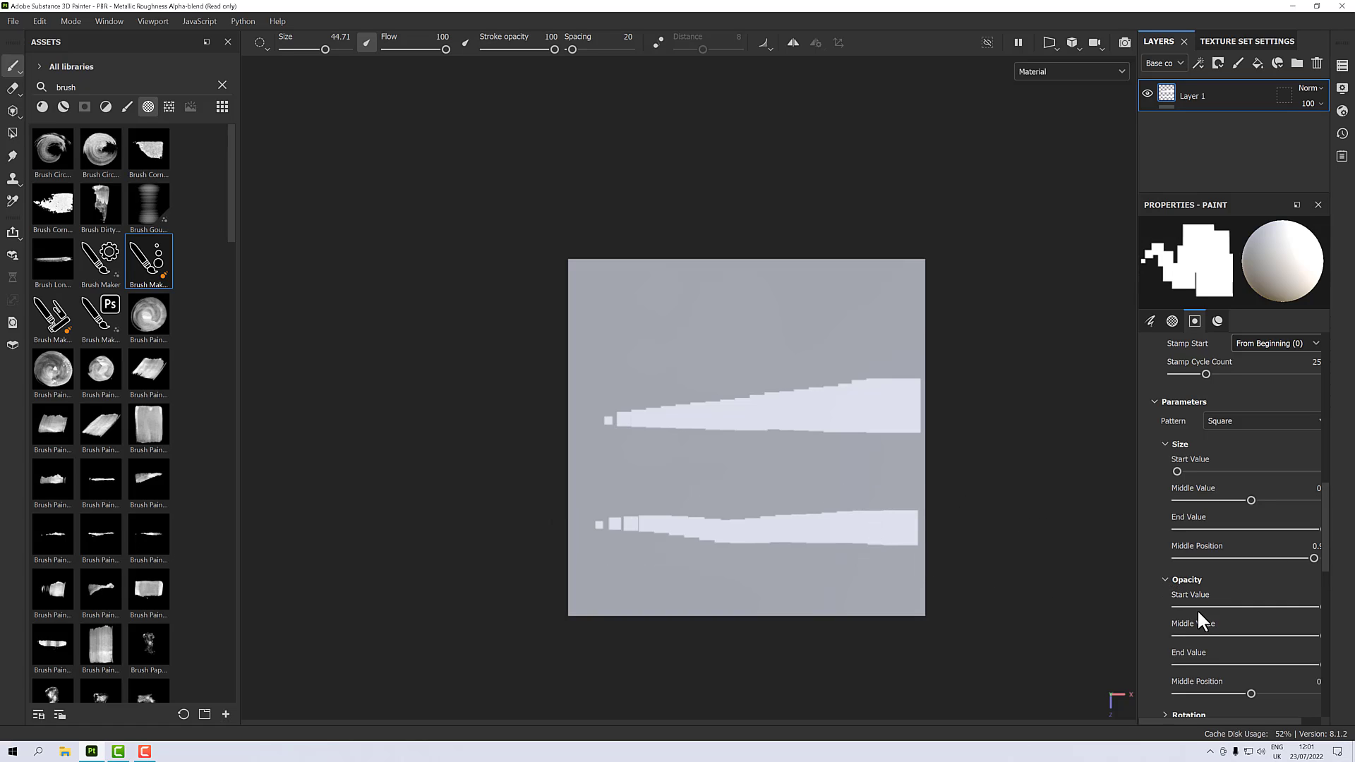
{"action": "scroll", "coordinate": [1181, 581], "scroll_direction": "down", "scroll_amount": 1}
{"action": "scroll", "coordinate": [1186, 569], "scroll_direction": "down", "scroll_amount": 3}
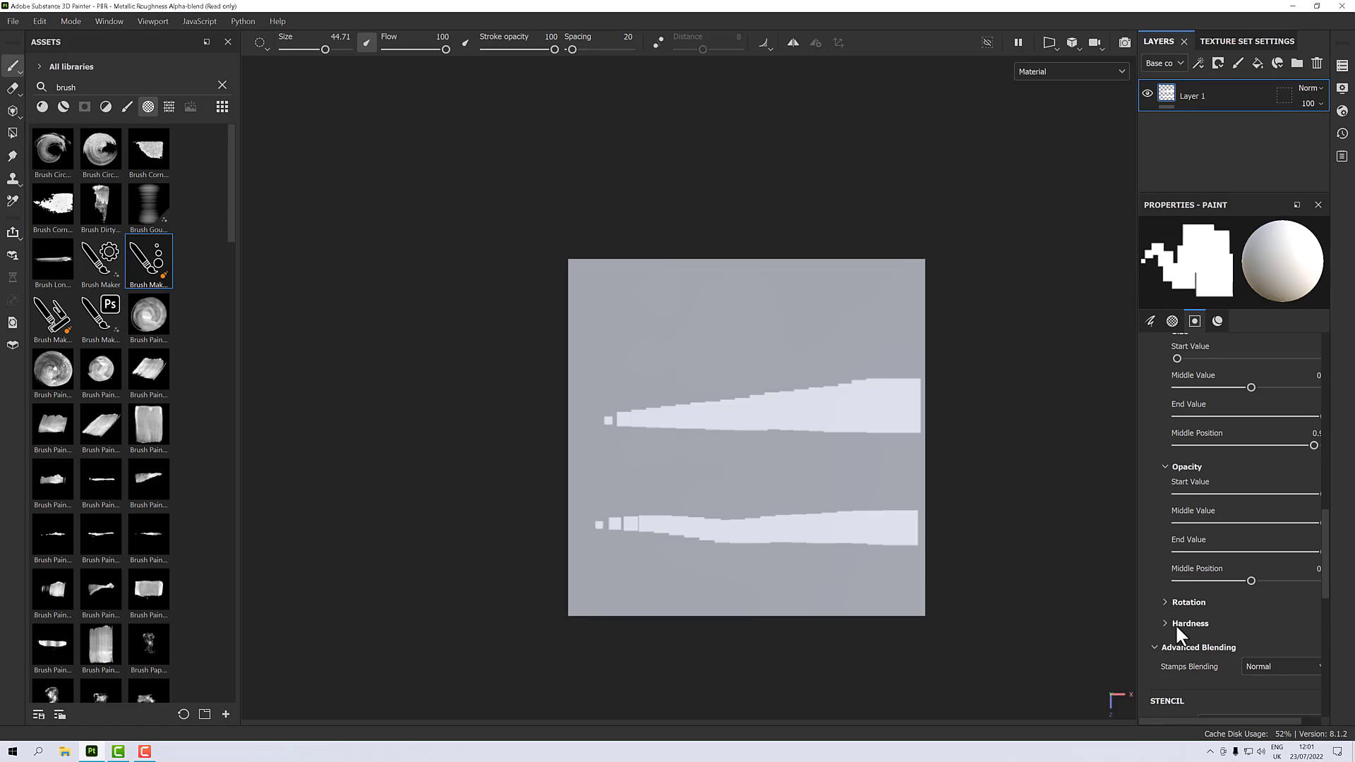
{"action": "left_click", "coordinate": [1164, 467]}
{"action": "scroll", "coordinate": [1153, 429], "scroll_direction": "up", "scroll_amount": 2}
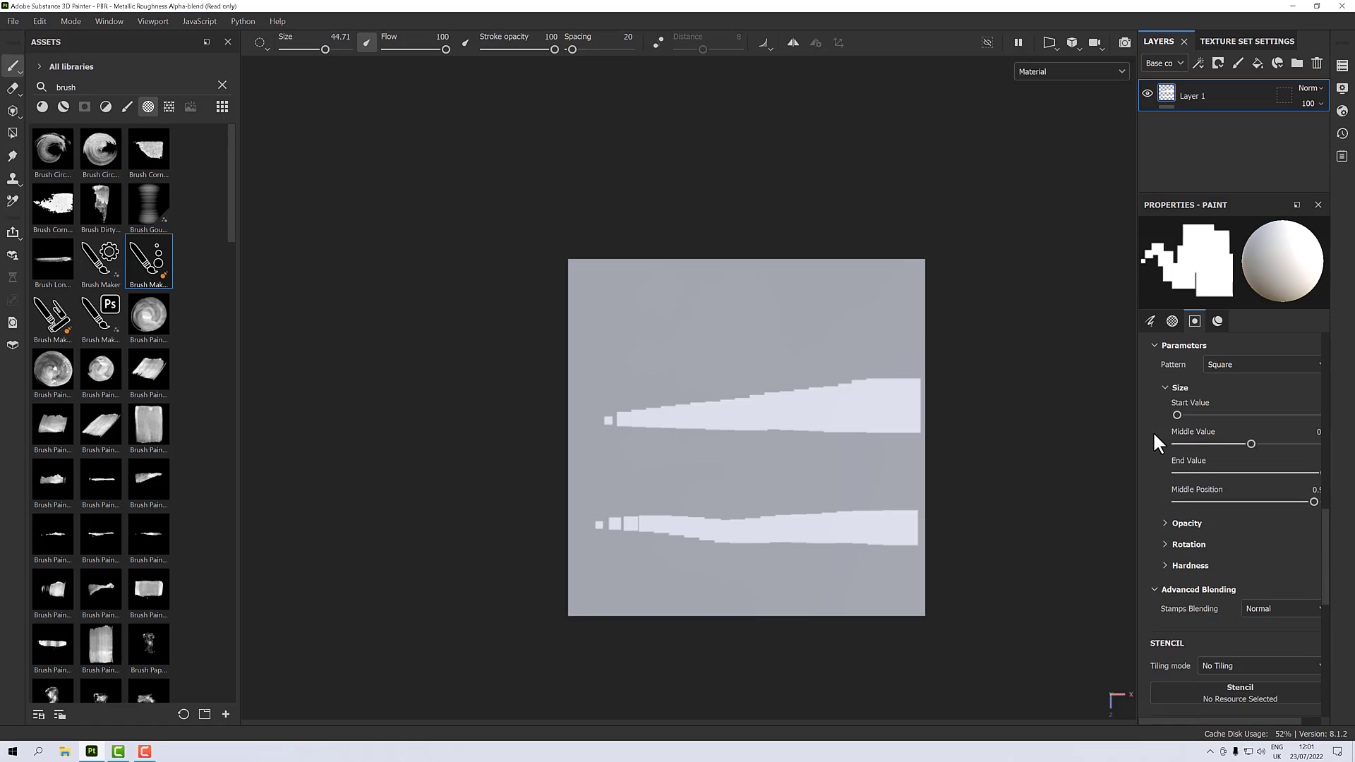
{"action": "left_click", "coordinate": [1165, 388]}
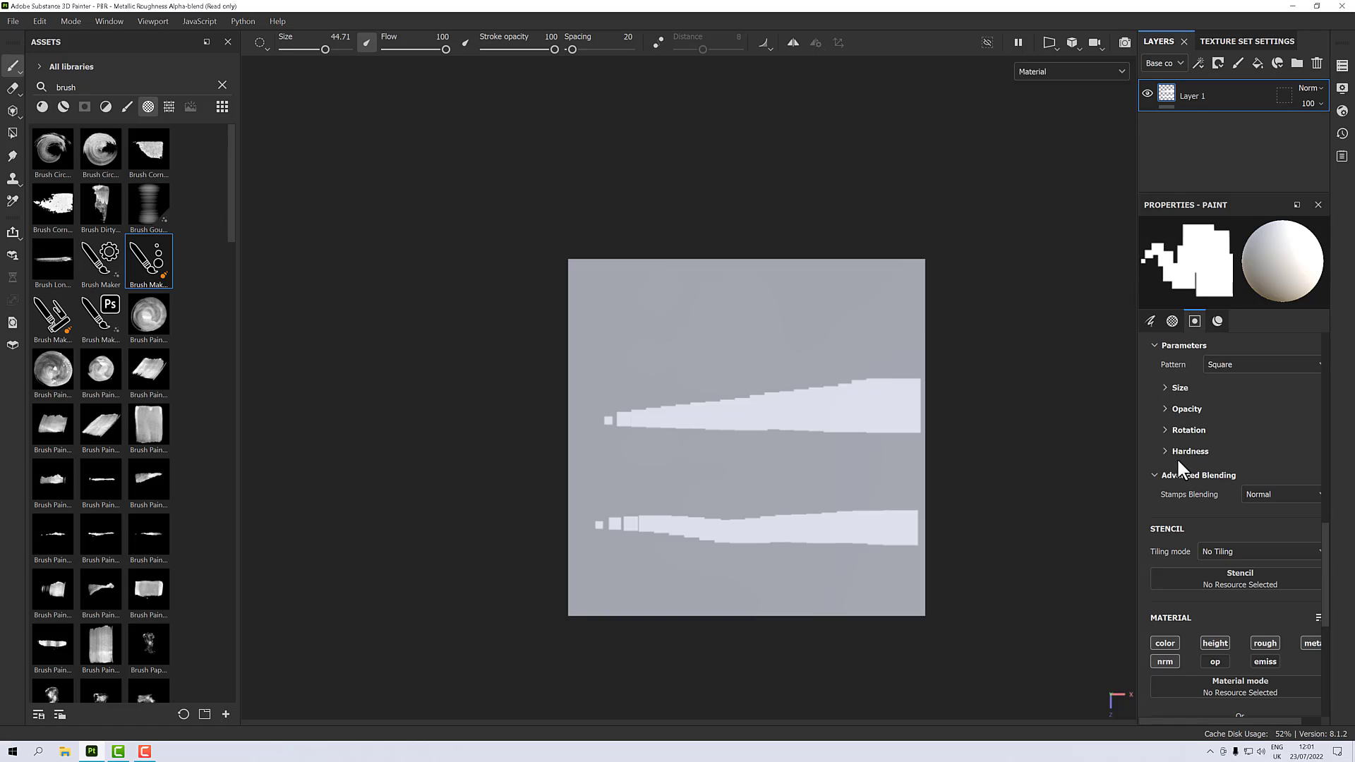
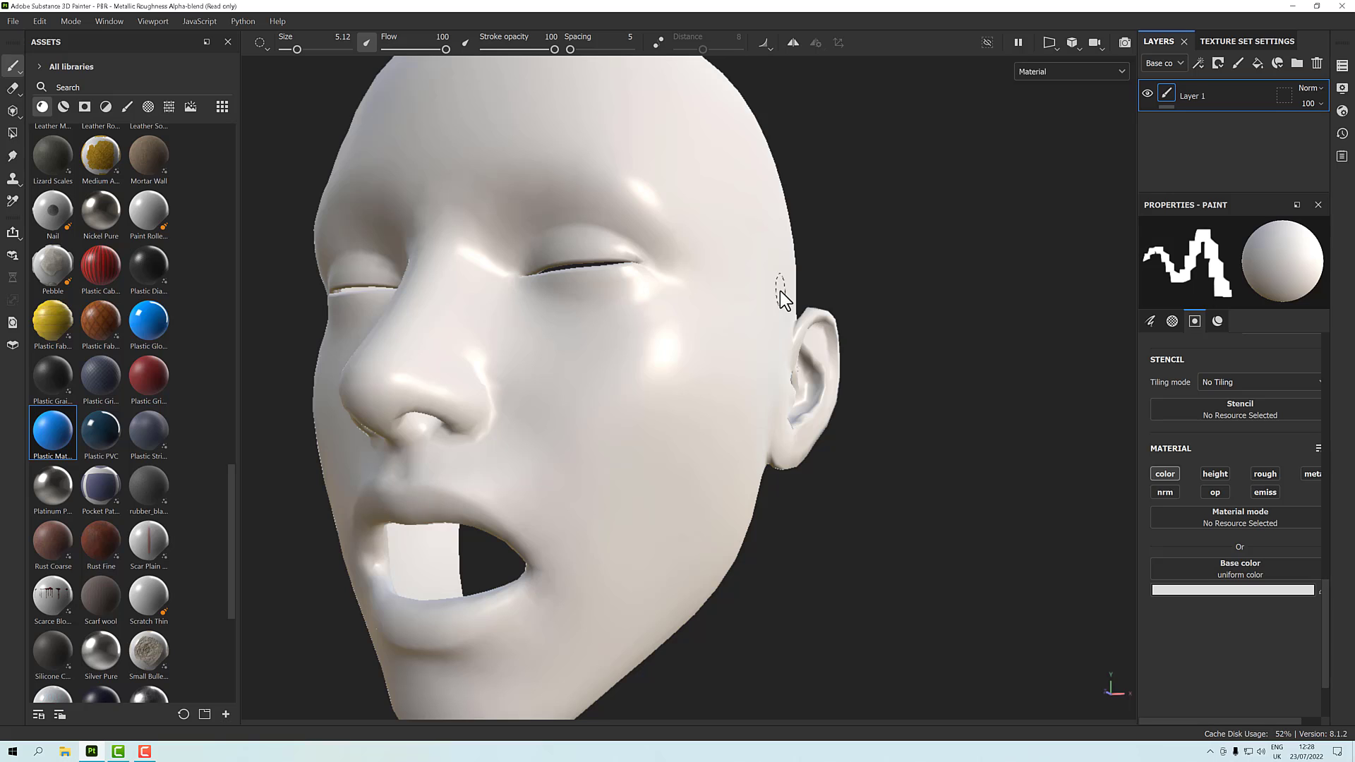
{"action": "mouse_move", "coordinate": [786, 302]}
{"action": "left_mouse_down", "text": "alt"}
{"action": "mouse_move", "coordinate": [773, 310]}
{"action": "mouse_move", "coordinate": [1040, 352]}
{"action": "mouse_move", "coordinate": [708, 369]}
{"action": "left_mouse_up", "text": "alt"}
{"action": "scroll", "coordinate": [772, 311], "scroll_direction": "down", "scroll_amount": 4}
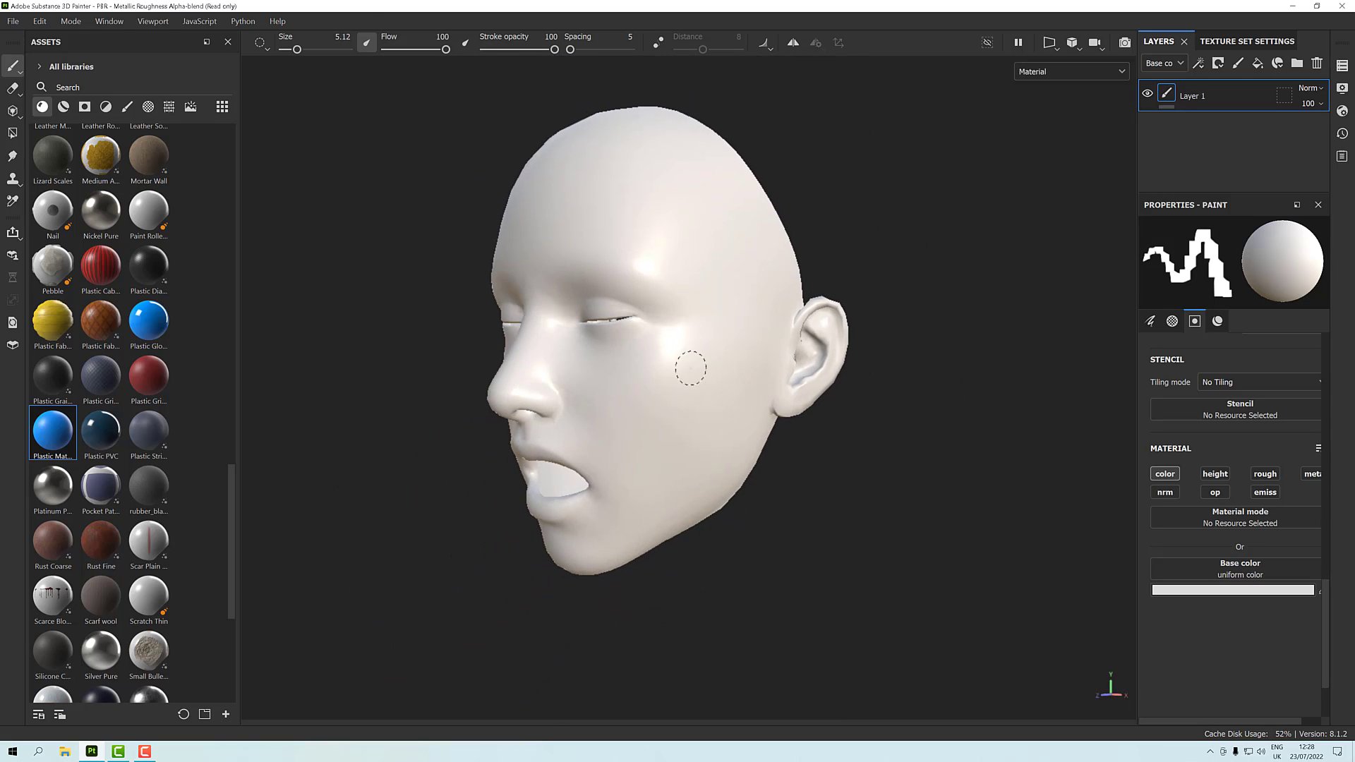
{"action": "scroll", "coordinate": [689, 365], "scroll_direction": "up", "scroll_amount": 3}
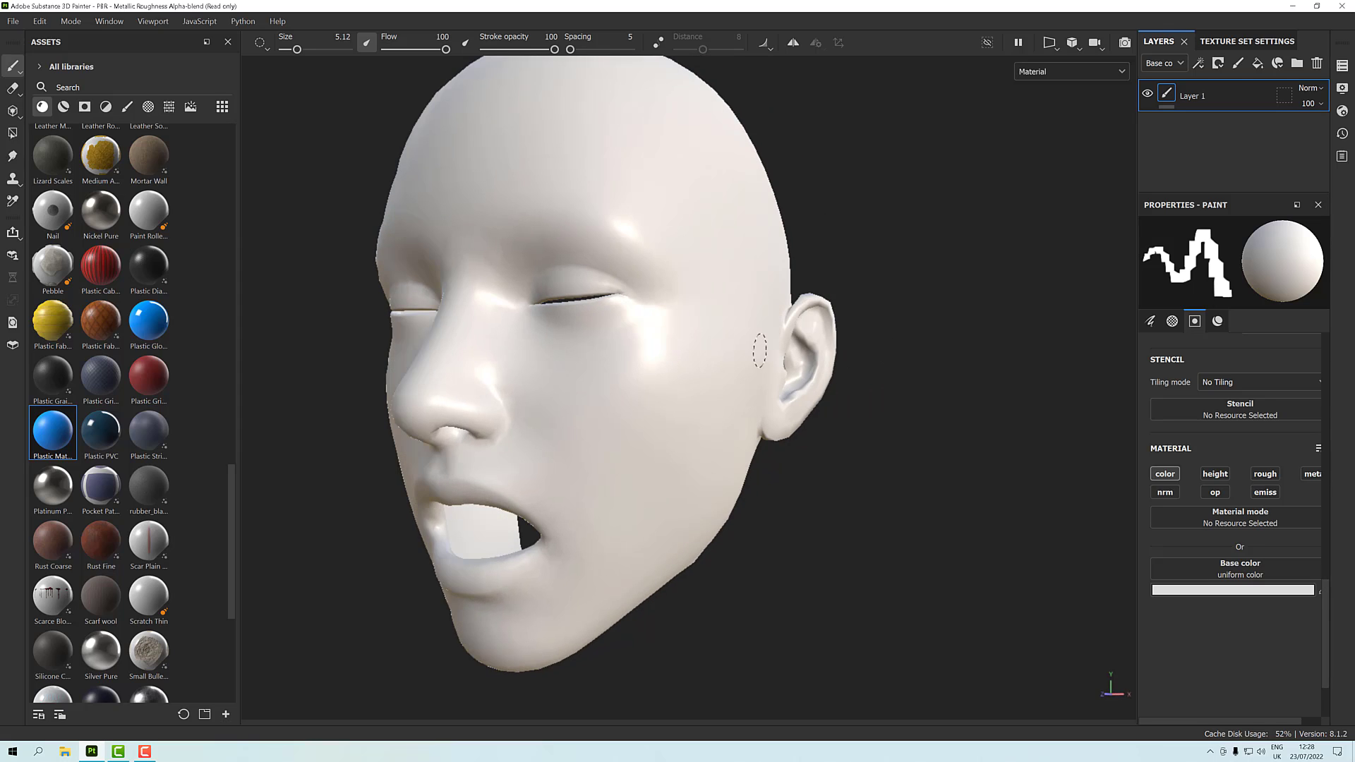
{"action": "mouse_move", "coordinate": [759, 351]}
{"action": "left_mouse_down", "text": "alt"}
{"action": "mouse_move", "coordinate": [857, 371]}
{"action": "mouse_move", "coordinate": [736, 377]}
{"action": "left_mouse_up", "text": "alt"}
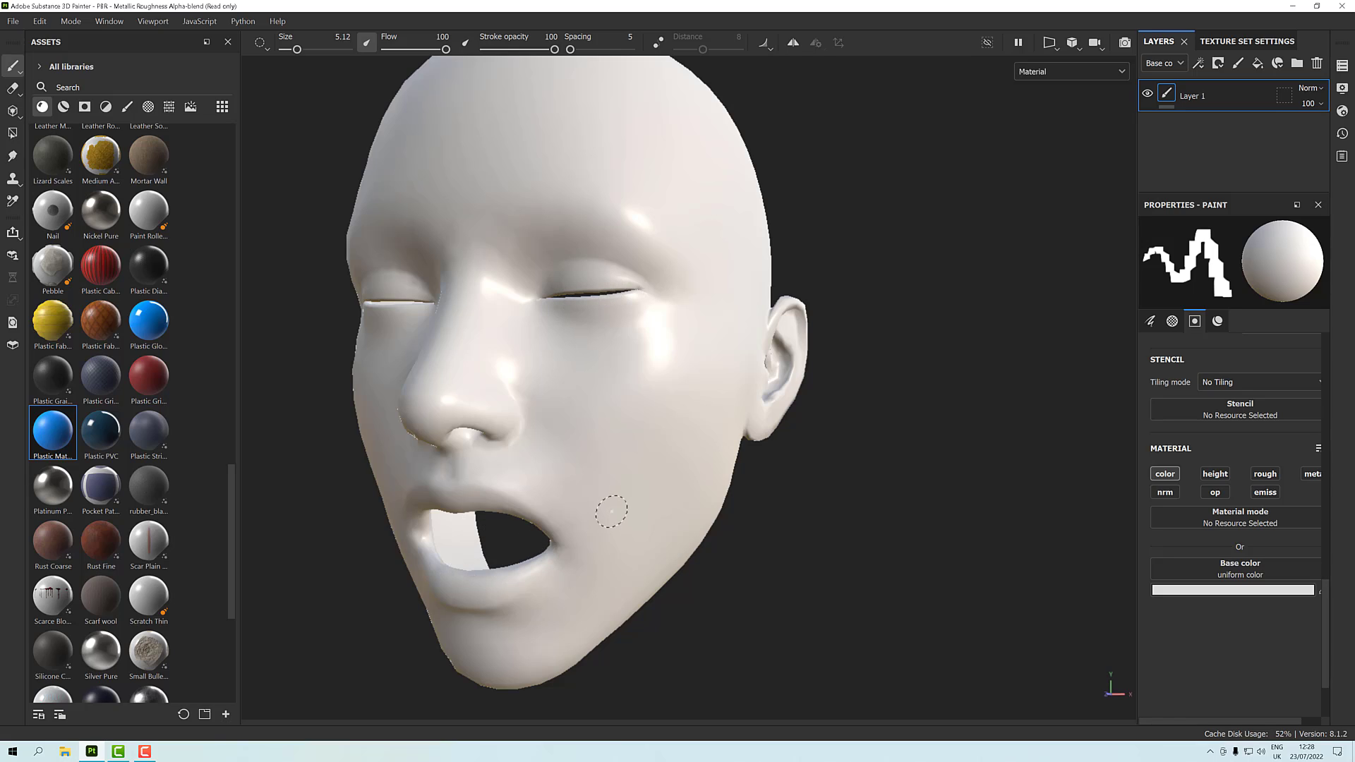
{"action": "mouse_move", "coordinate": [692, 424]}
{"action": "left_mouse_down", "text": "alt"}
{"action": "mouse_move", "coordinate": [692, 439]}
{"action": "mouse_move", "coordinate": [756, 424]}
{"action": "mouse_move", "coordinate": [720, 431]}
{"action": "left_mouse_up", "text": "alt"}
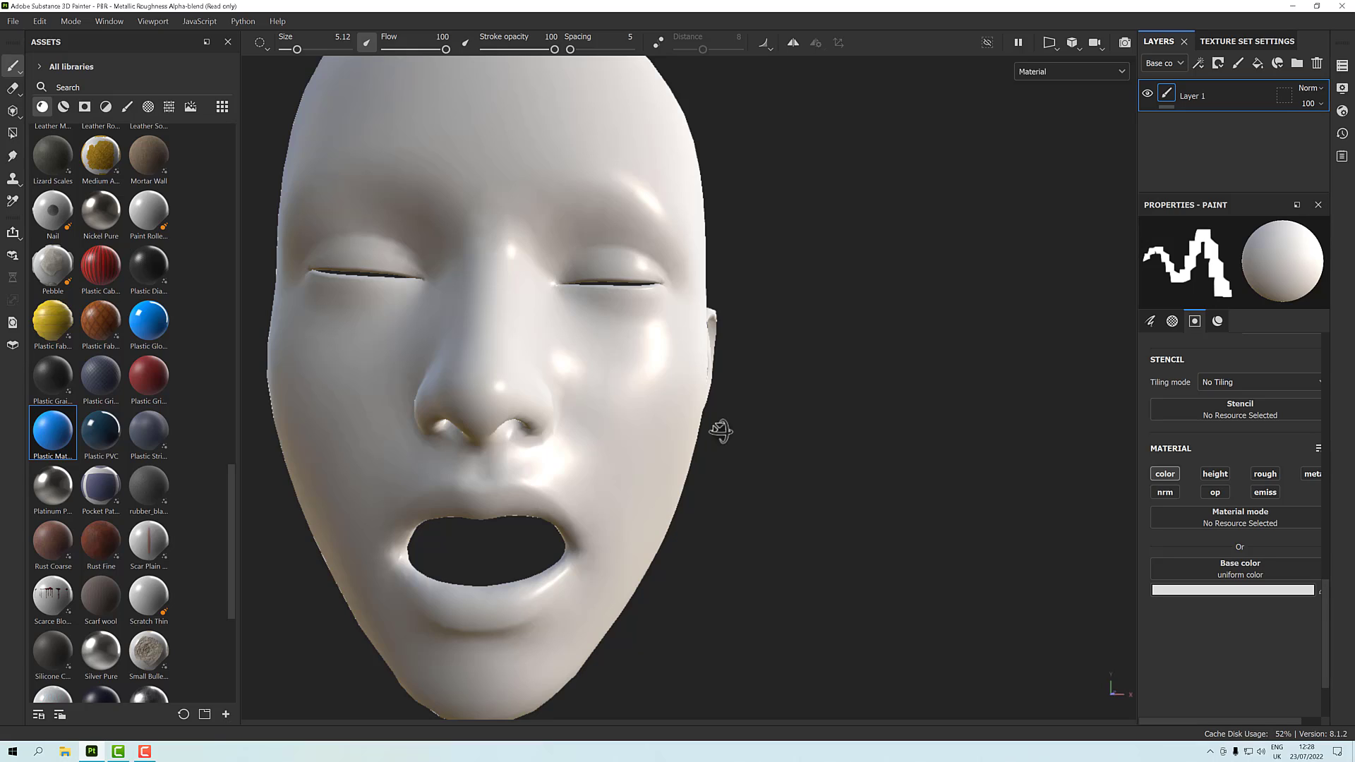
Step: Choose the Basic Soft brush and set its base color to dark grey 313131
{"action": "left_click", "coordinate": [125, 105]}
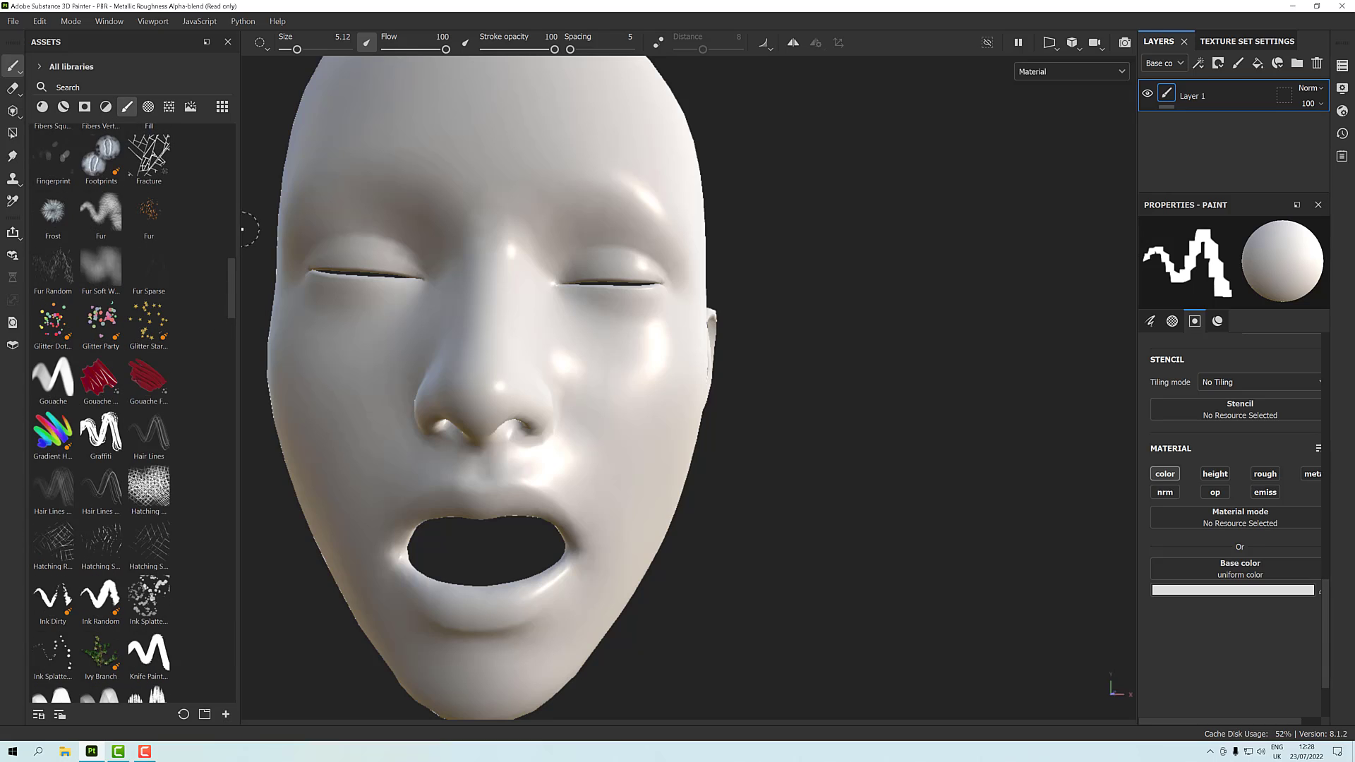
{"action": "left_click_drag", "start_coordinate": [232, 285], "coordinate": [236, 128]}
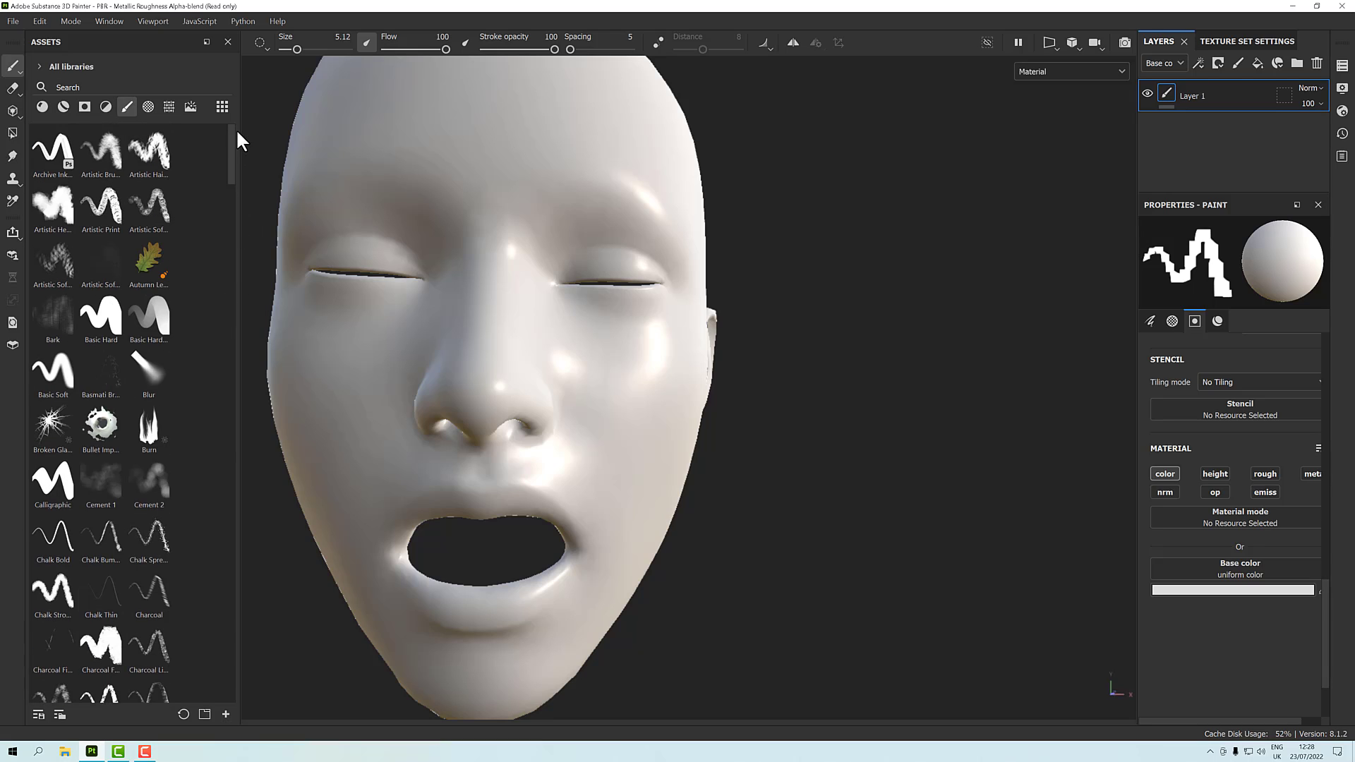
{"action": "left_click", "coordinate": [62, 368]}
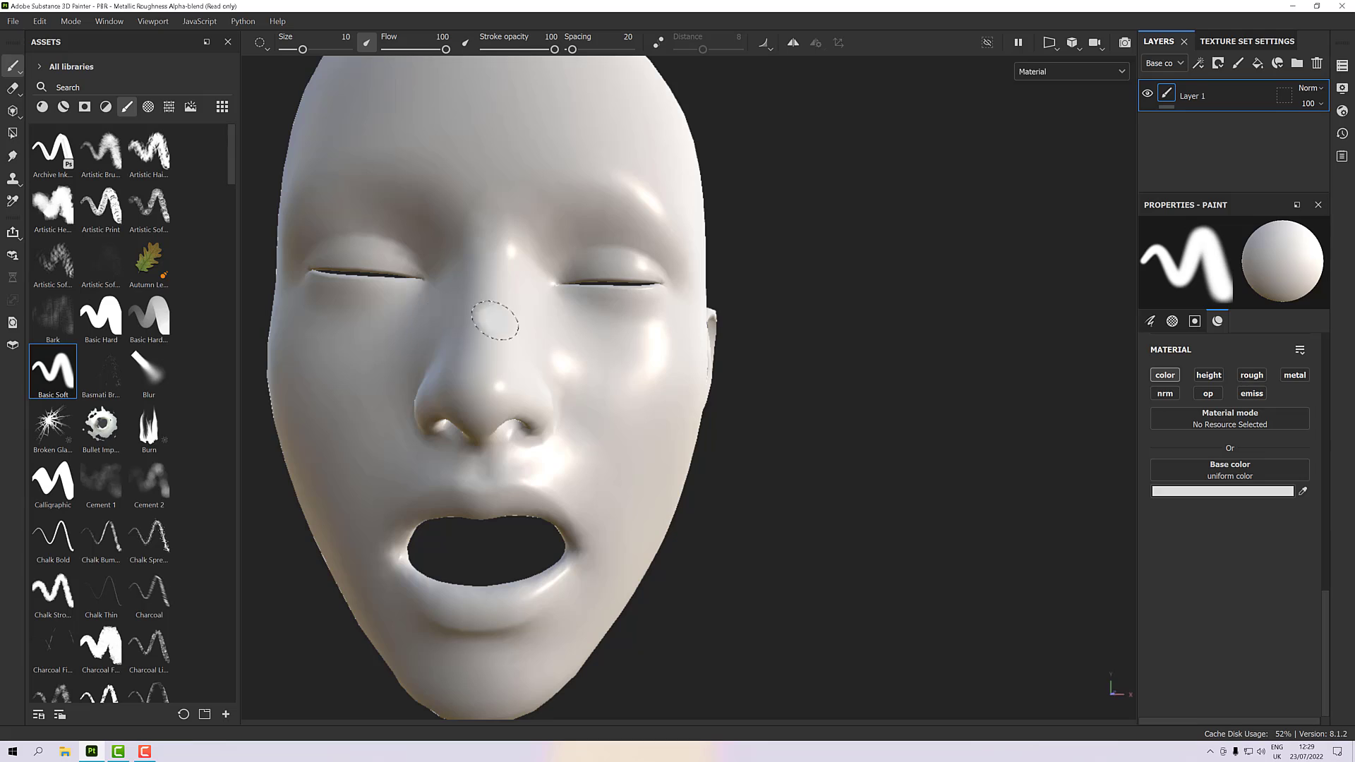
{"action": "left_click", "coordinate": [1242, 489]}
{"action": "left_click_drag", "start_coordinate": [1056, 561], "coordinate": [1039, 627]}
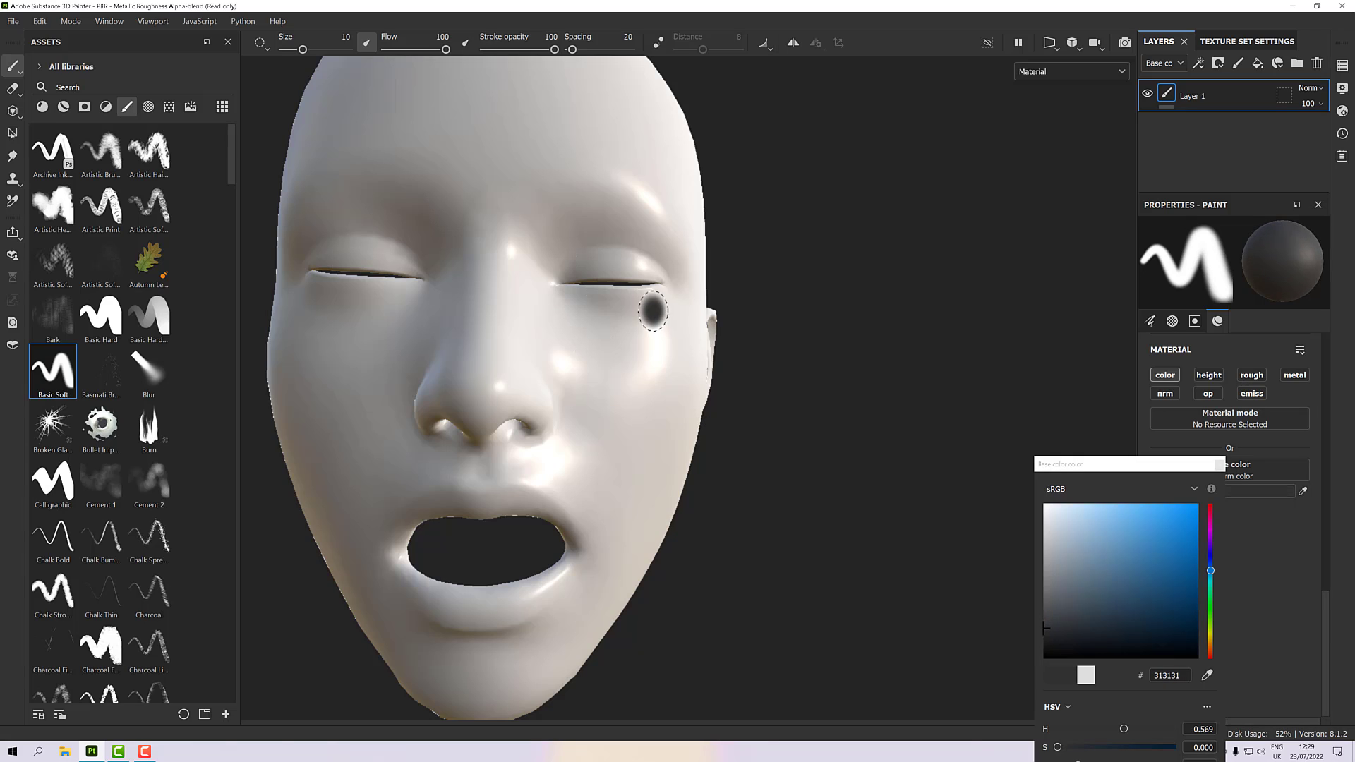
Step: Paint a test tear stroke down the cheek from the eye nearer the visible ear, undo it, and close the color picker
{"action": "mouse_move", "coordinate": [615, 291]}
{"action": "left_mouse_down"}
{"action": "mouse_move", "coordinate": [615, 480]}
{"action": "mouse_move", "coordinate": [569, 454]}
{"action": "left_mouse_up"}
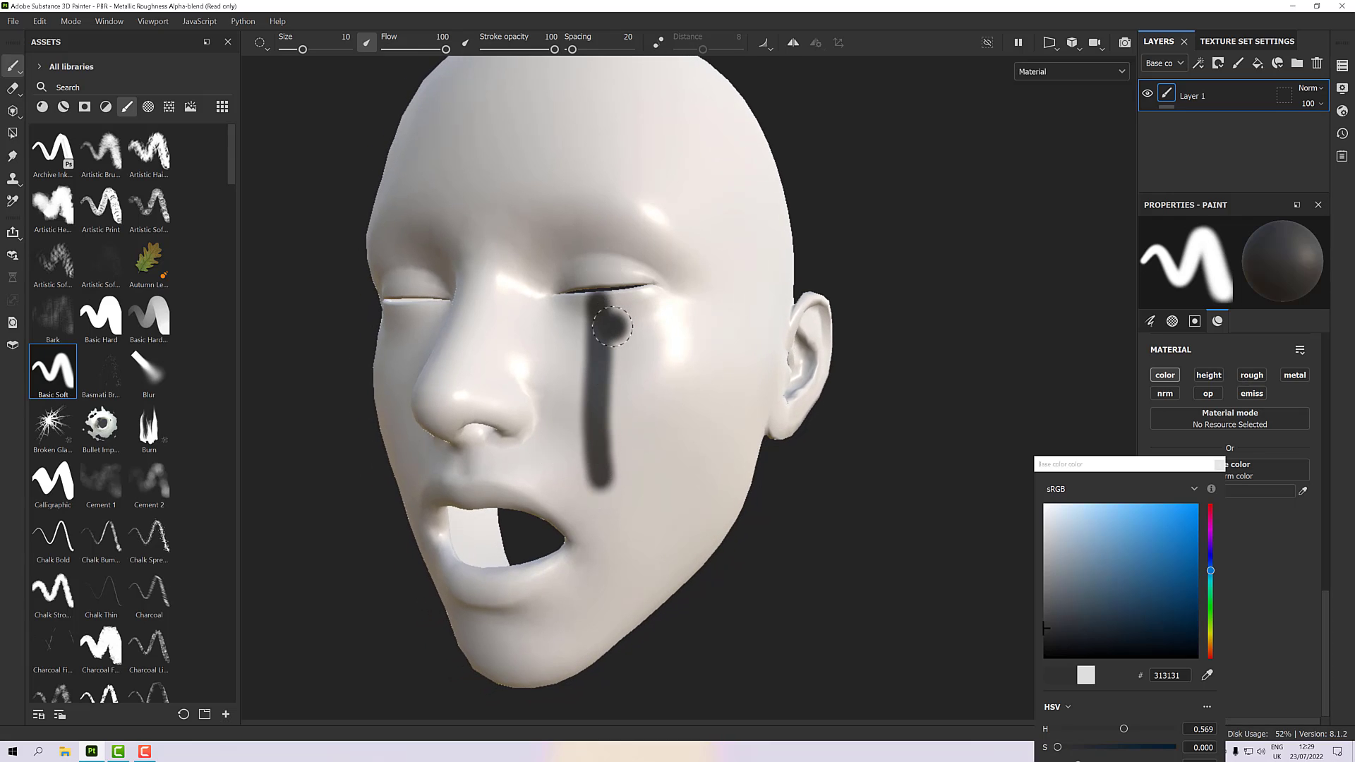
{"action": "left_click_drag", "start_coordinate": [618, 317], "coordinate": [704, 324], "text": "alt"}
{"action": "left_click", "coordinate": [641, 331]}
{"action": "scroll", "coordinate": [640, 332], "scroll_direction": "up", "scroll_amount": 3}
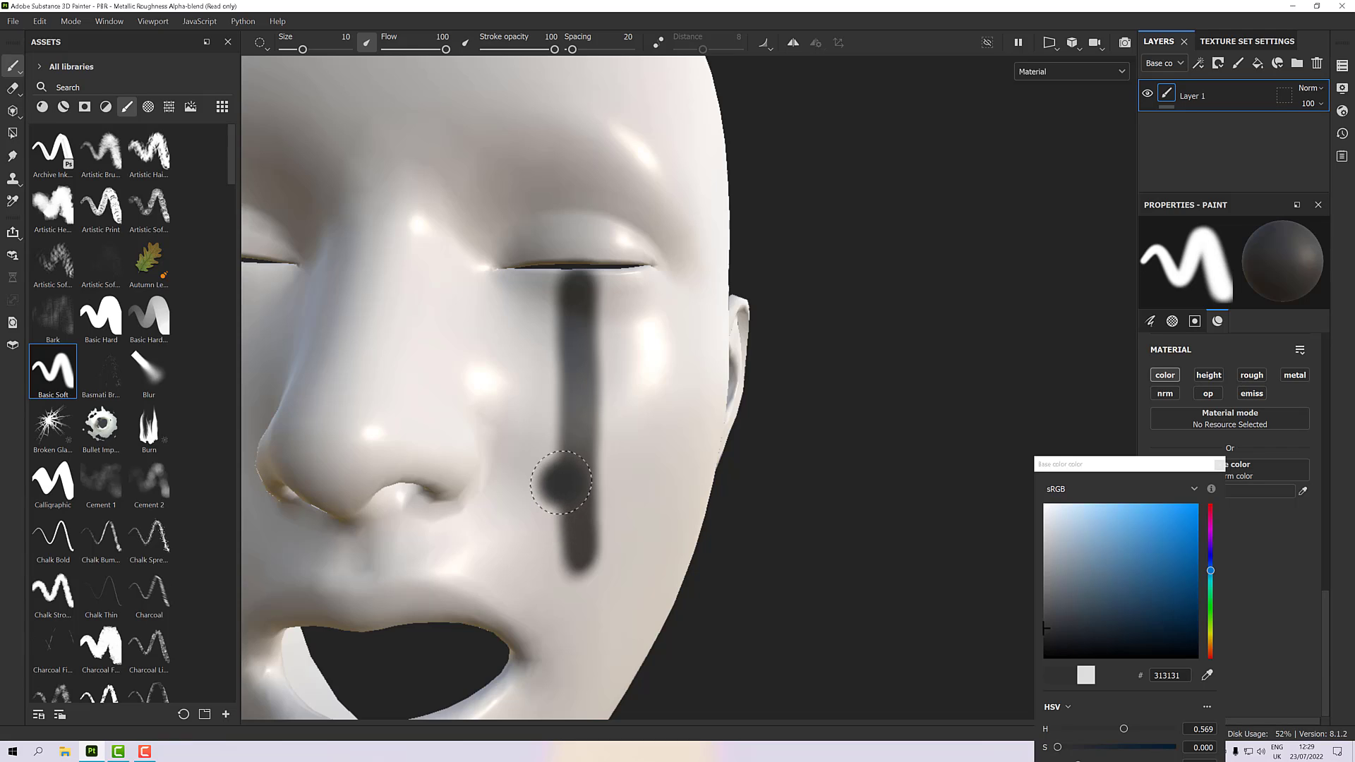
{"action": "key", "text": "ctrl+z"}
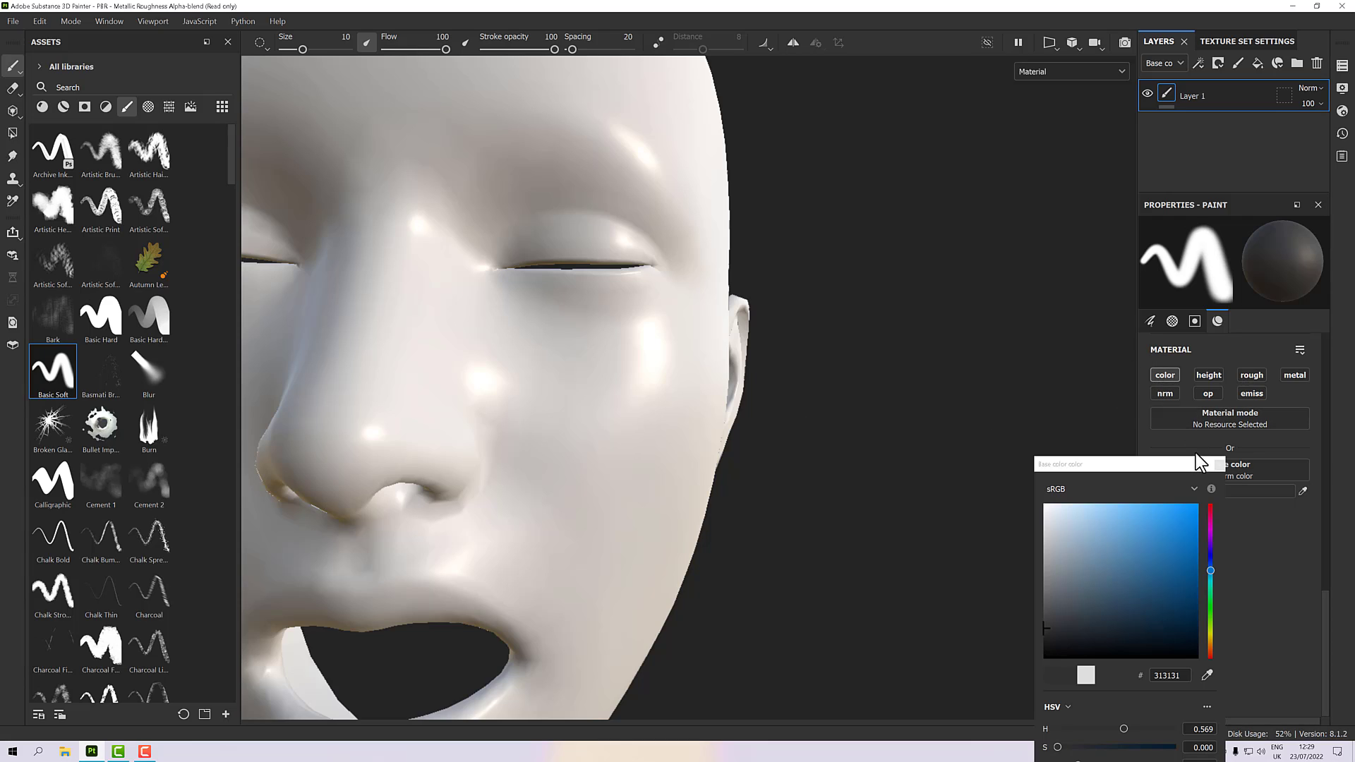
{"action": "left_click", "coordinate": [1219, 465]}
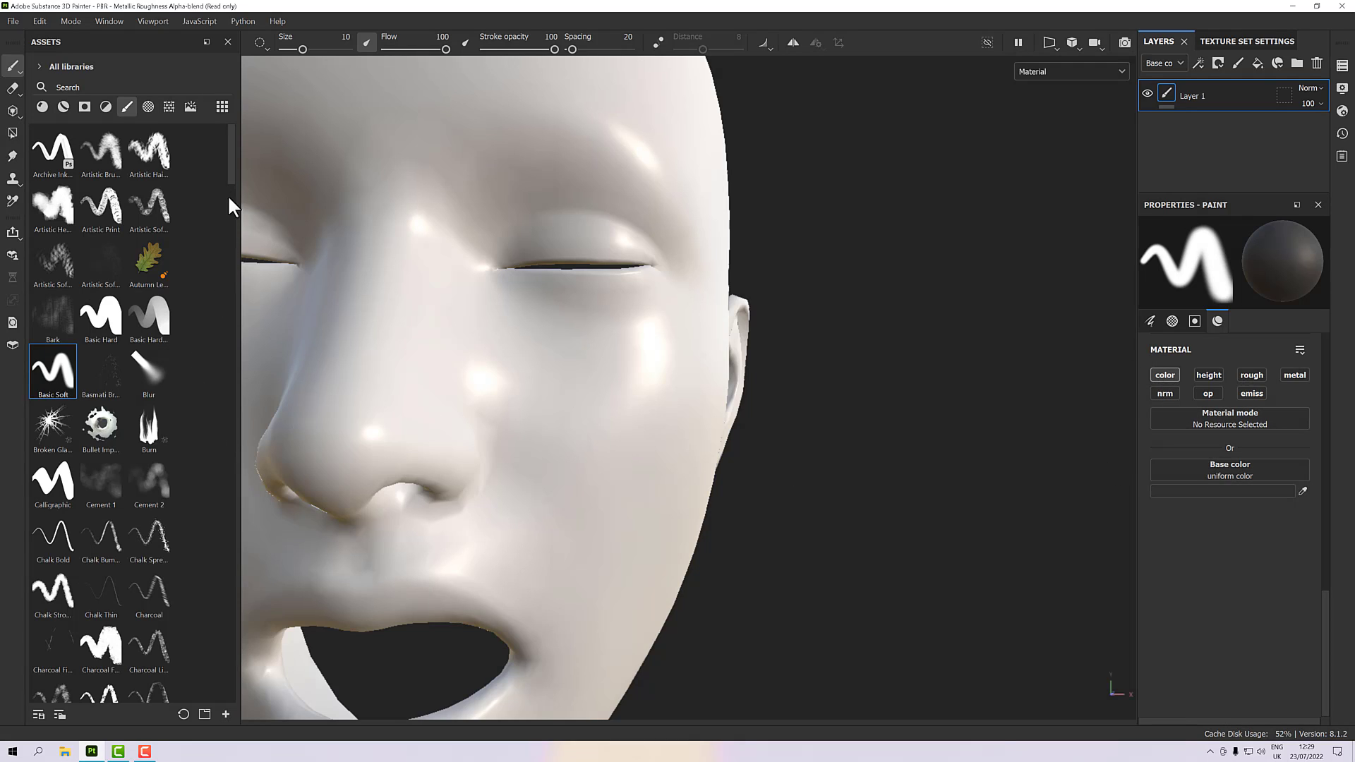
Step: Search the assets for "brush", limit them to alphas, and load the Brush Maker Dynamic alpha
{"action": "mouse_move", "coordinate": [230, 165]}
{"action": "left_mouse_down"}
{"action": "mouse_move", "coordinate": [234, 281]}
{"action": "mouse_move", "coordinate": [229, 138]}
{"action": "left_mouse_up"}
{"action": "scroll", "coordinate": [201, 315], "scroll_direction": "down", "scroll_amount": 4}
{"action": "scroll", "coordinate": [201, 316], "scroll_direction": "up", "scroll_amount": 4}
{"action": "left_click", "coordinate": [79, 85]}
{"action": "type", "text": "brush"}
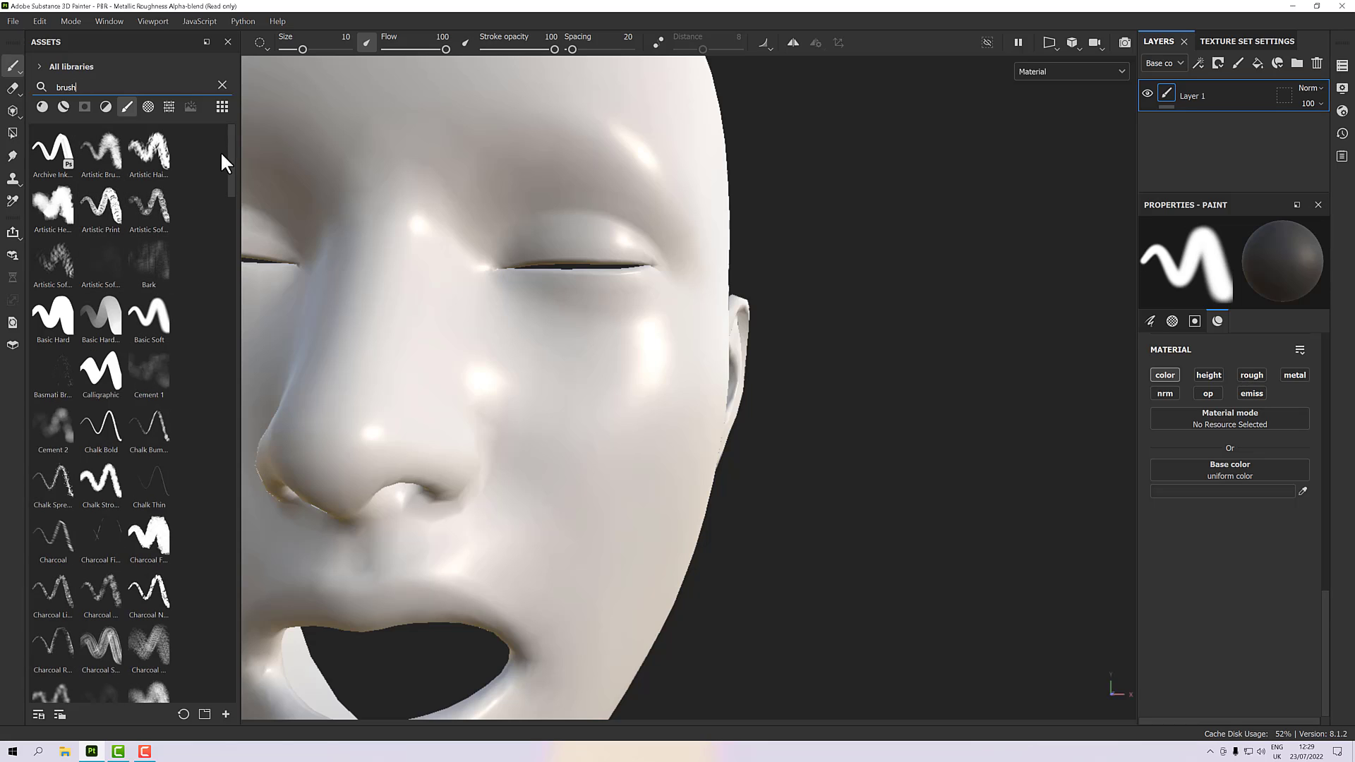
{"action": "left_click", "coordinate": [148, 107]}
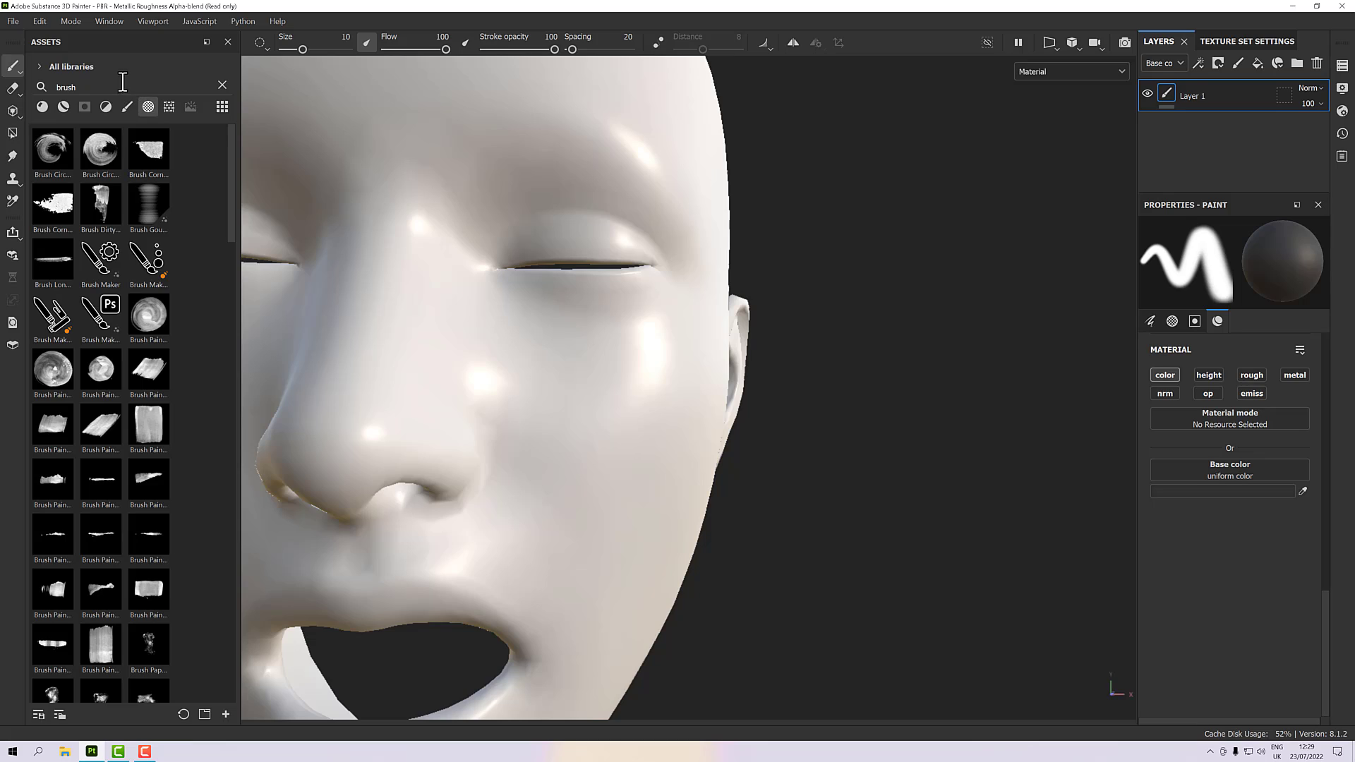
{"action": "left_click", "coordinate": [146, 253]}
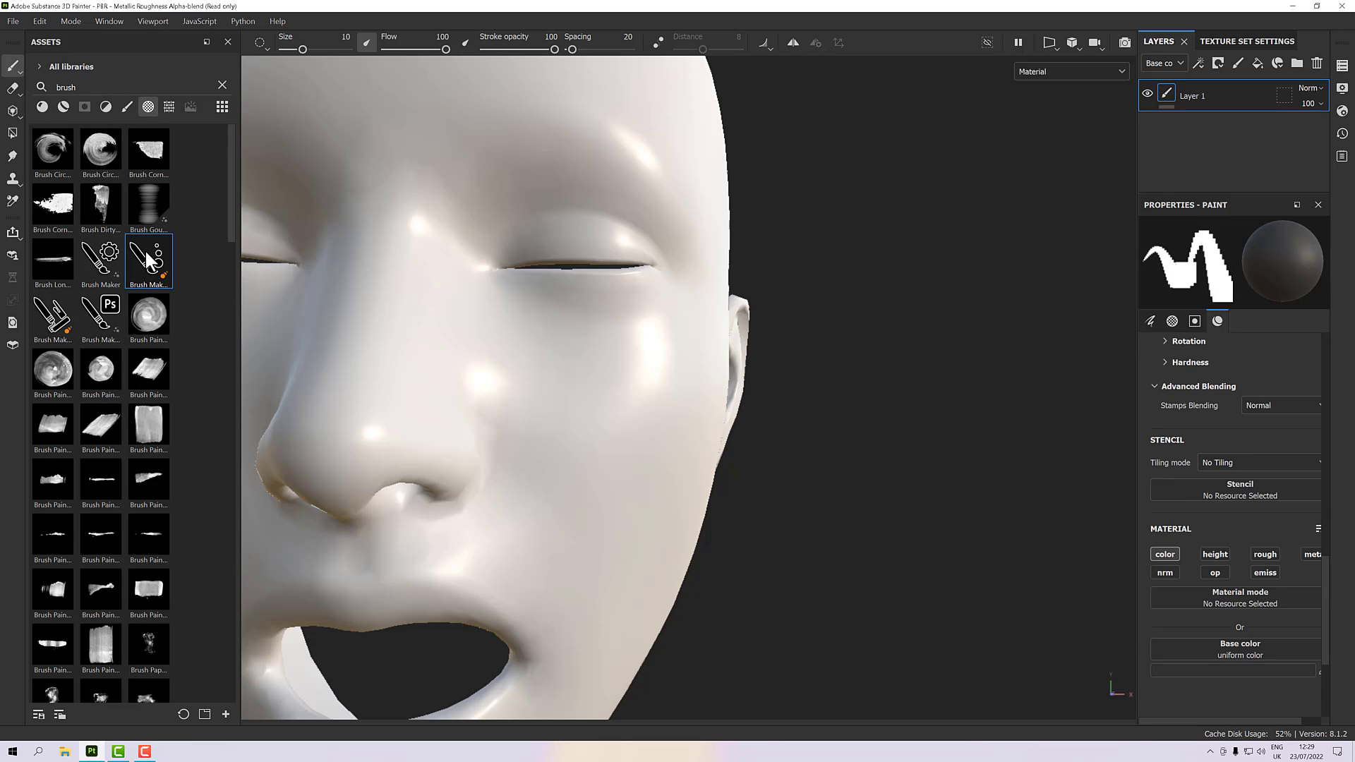
Step: Show the alpha's parameters and set its Pattern to Paraboloid
{"action": "left_click", "coordinate": [1171, 321]}
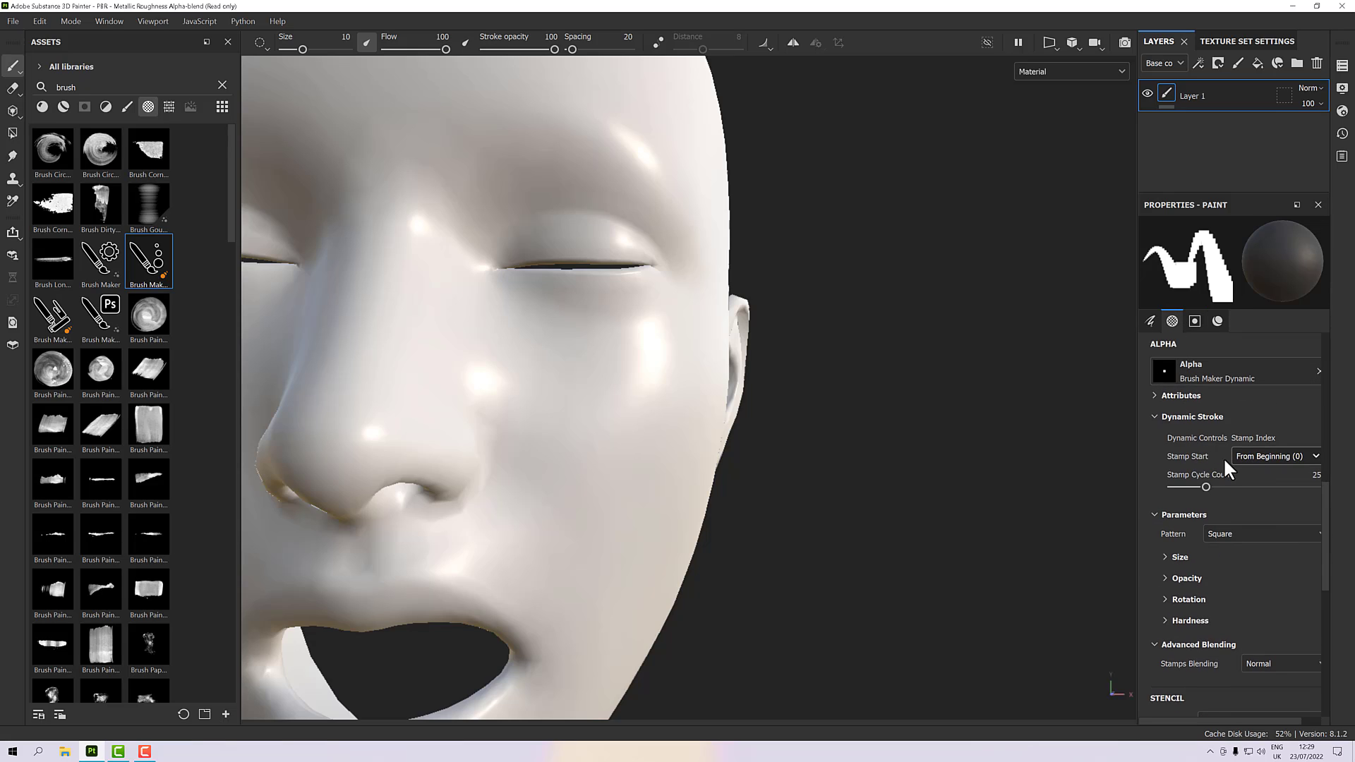
{"action": "left_click", "coordinate": [1238, 531]}
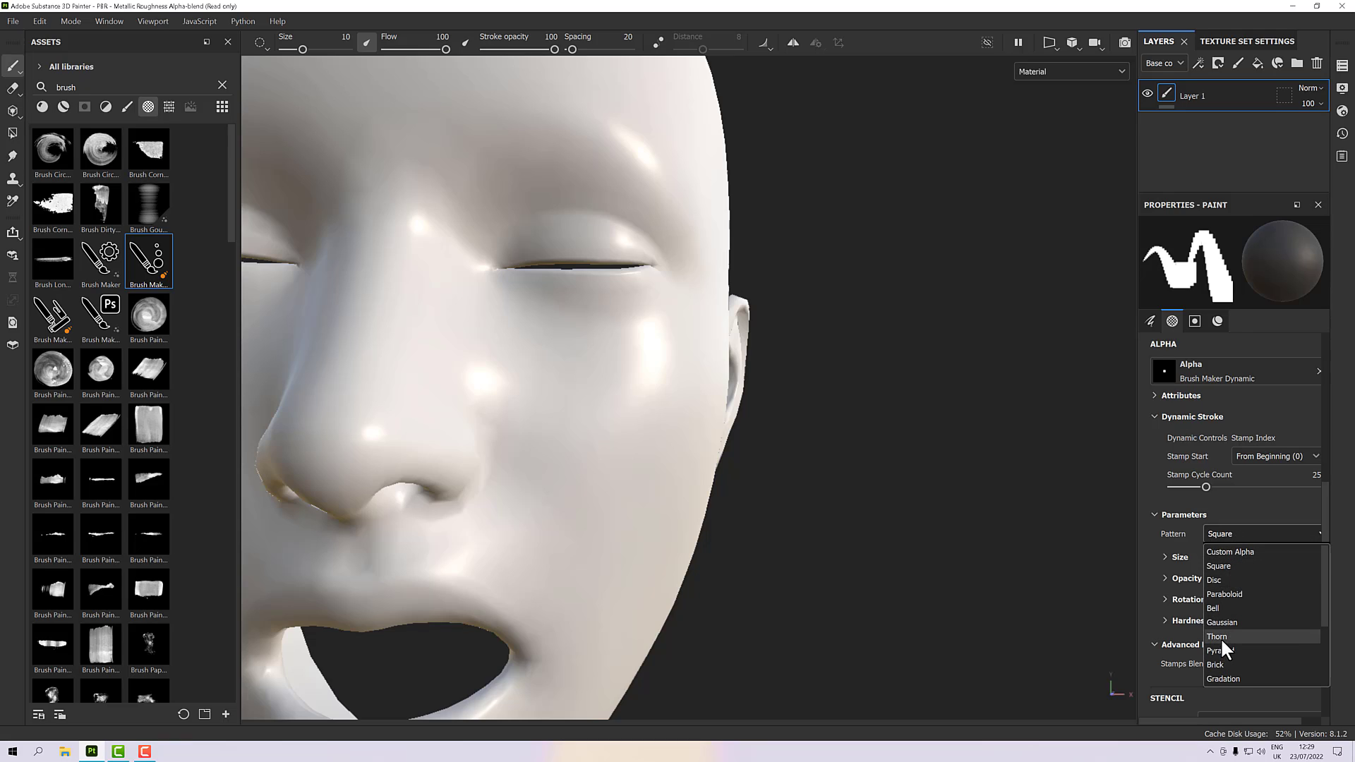
{"action": "left_click", "coordinate": [1223, 595]}
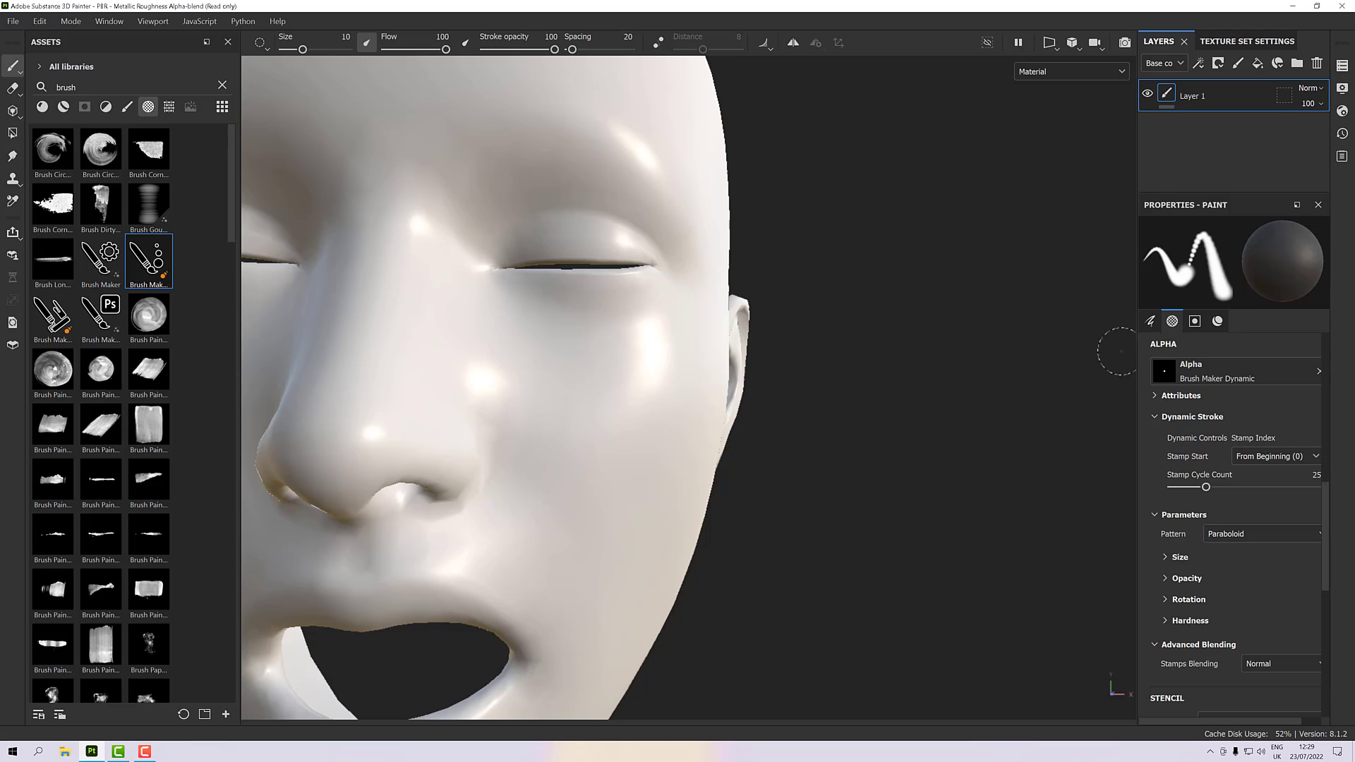
Step: Paint a vertical Paraboloid test stroke down the cheek below the eye and undo it
{"action": "left_click_drag", "start_coordinate": [608, 300], "coordinate": [608, 502]}
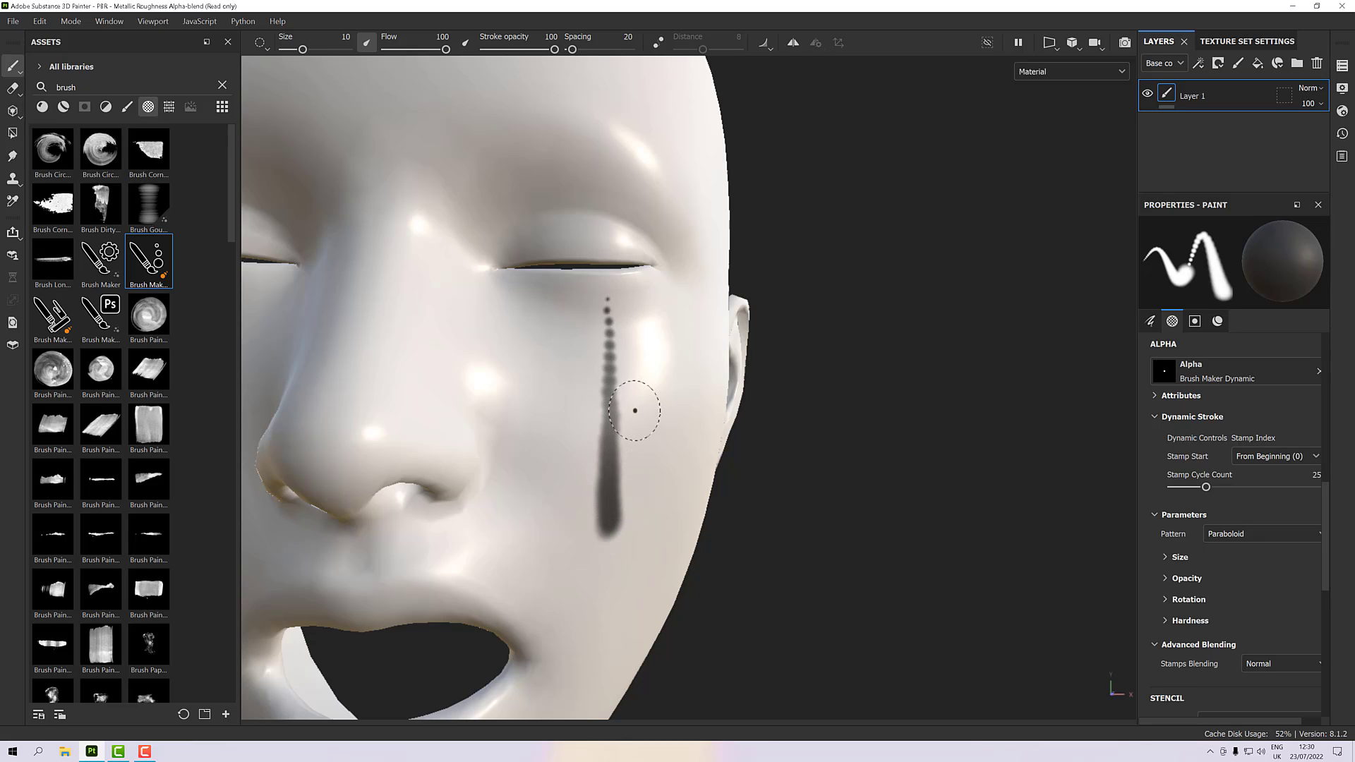
{"action": "key", "text": "ctrl+z"}
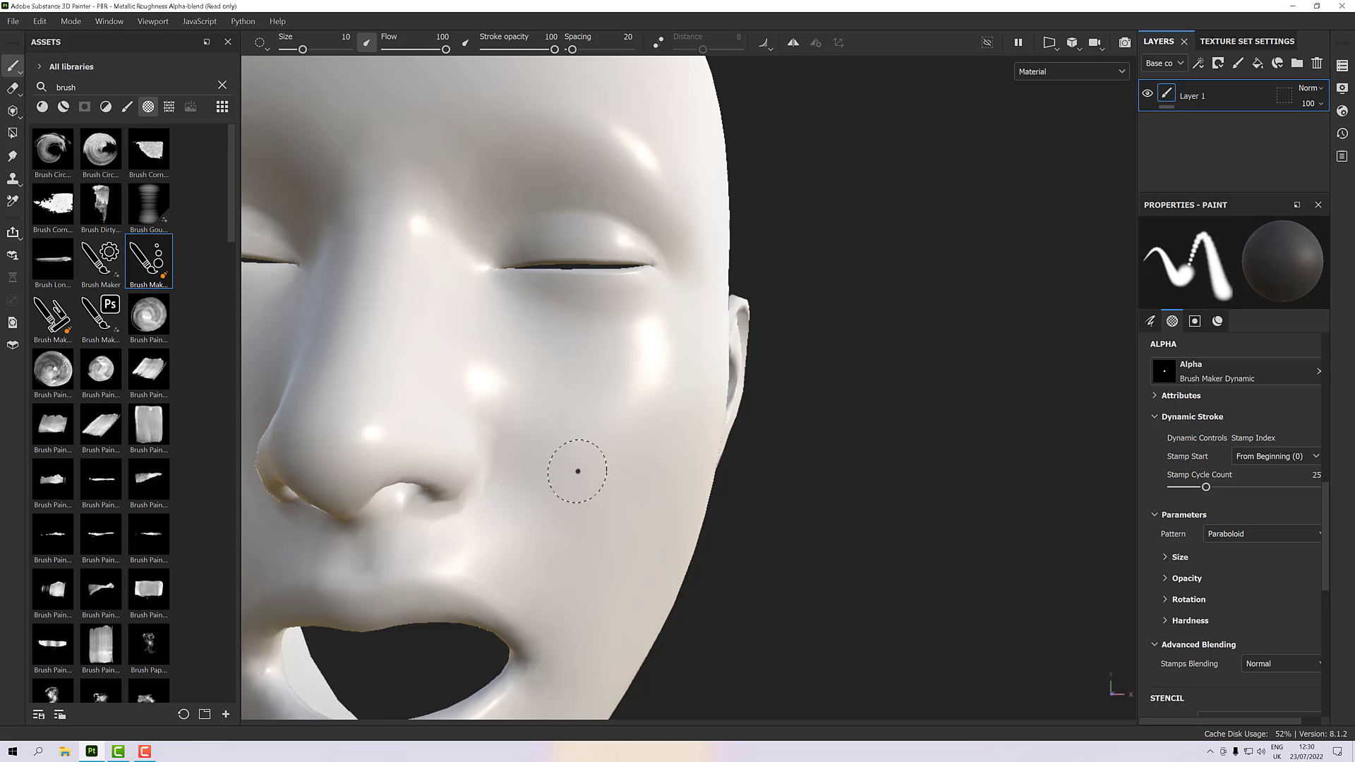
Step: Raise the alpha's size Start Value and Middle Value to maximum, and collapse the Size group
{"action": "left_click", "coordinate": [1166, 558]}
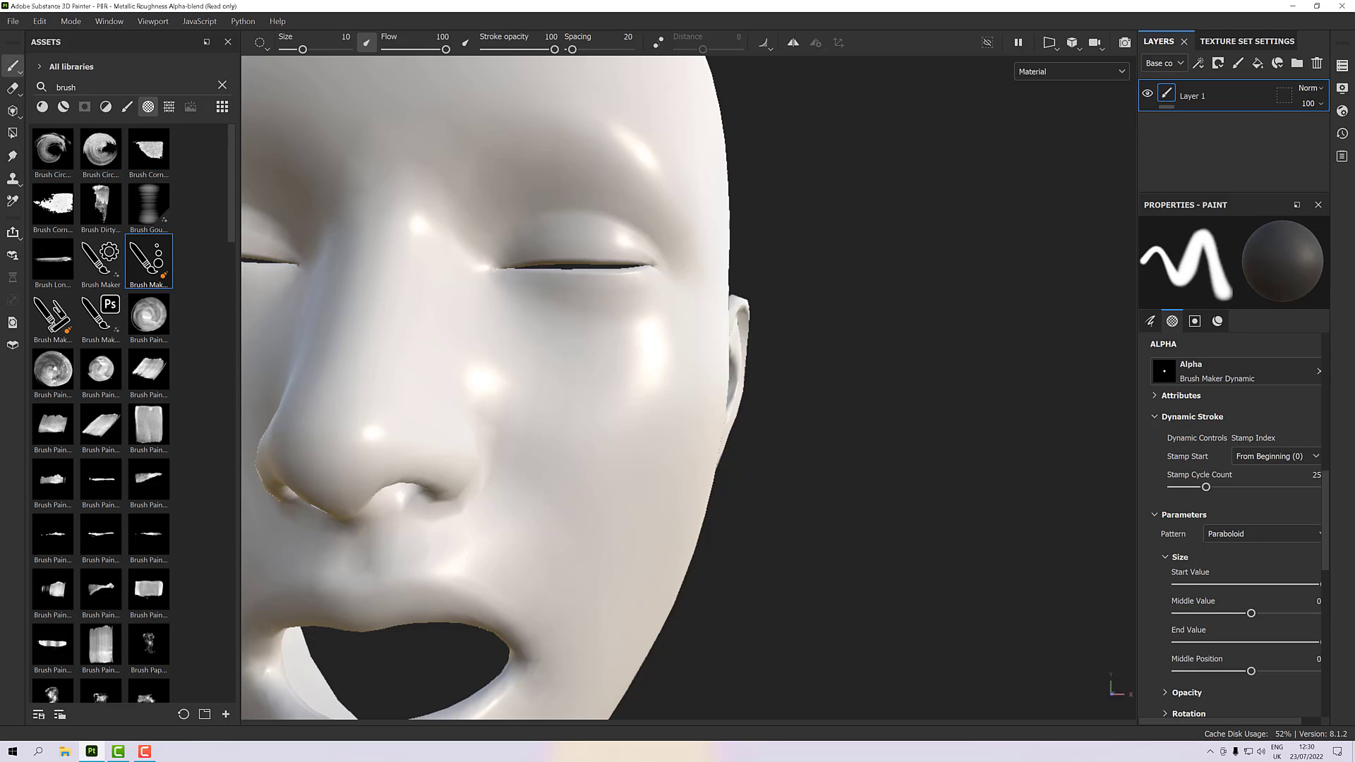
{"action": "left_click_drag", "start_coordinate": [1251, 613], "coordinate": [1321, 613]}
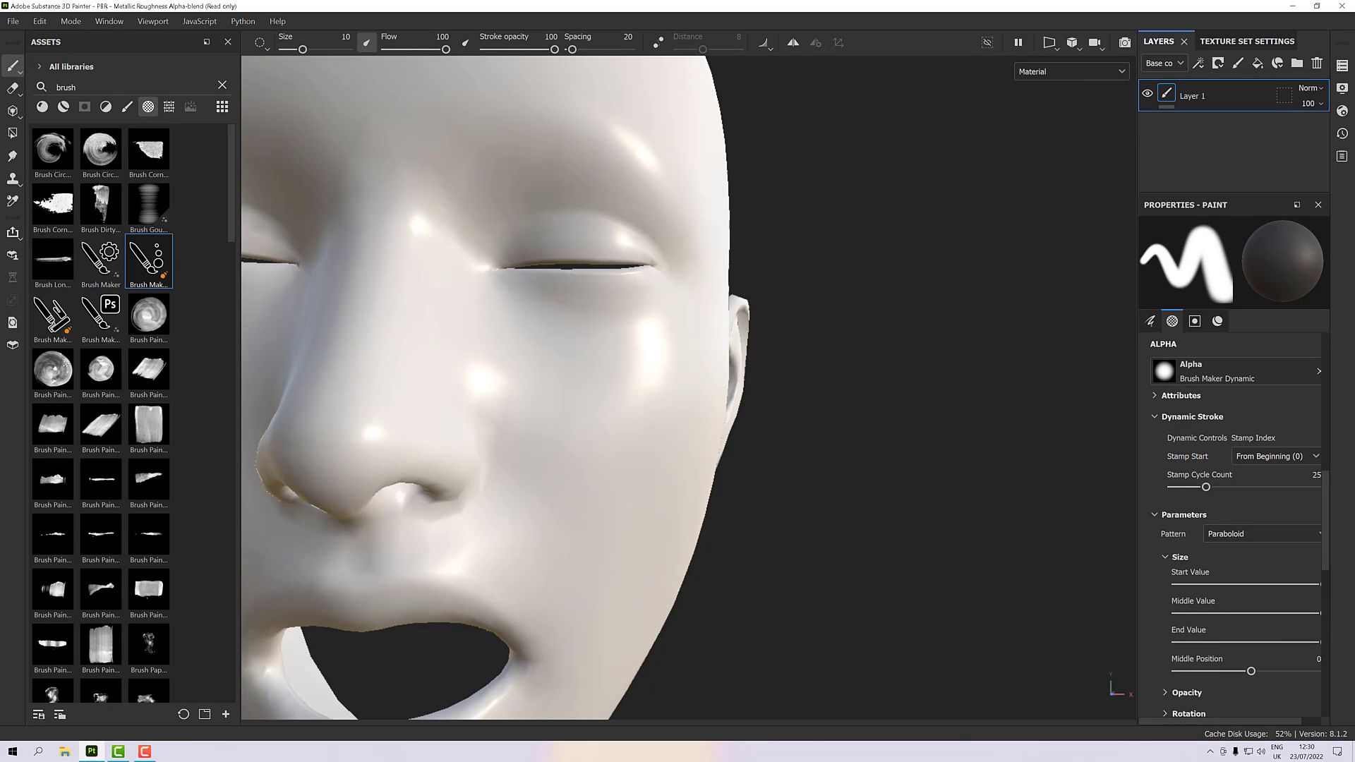
{"action": "left_click", "coordinate": [1171, 557]}
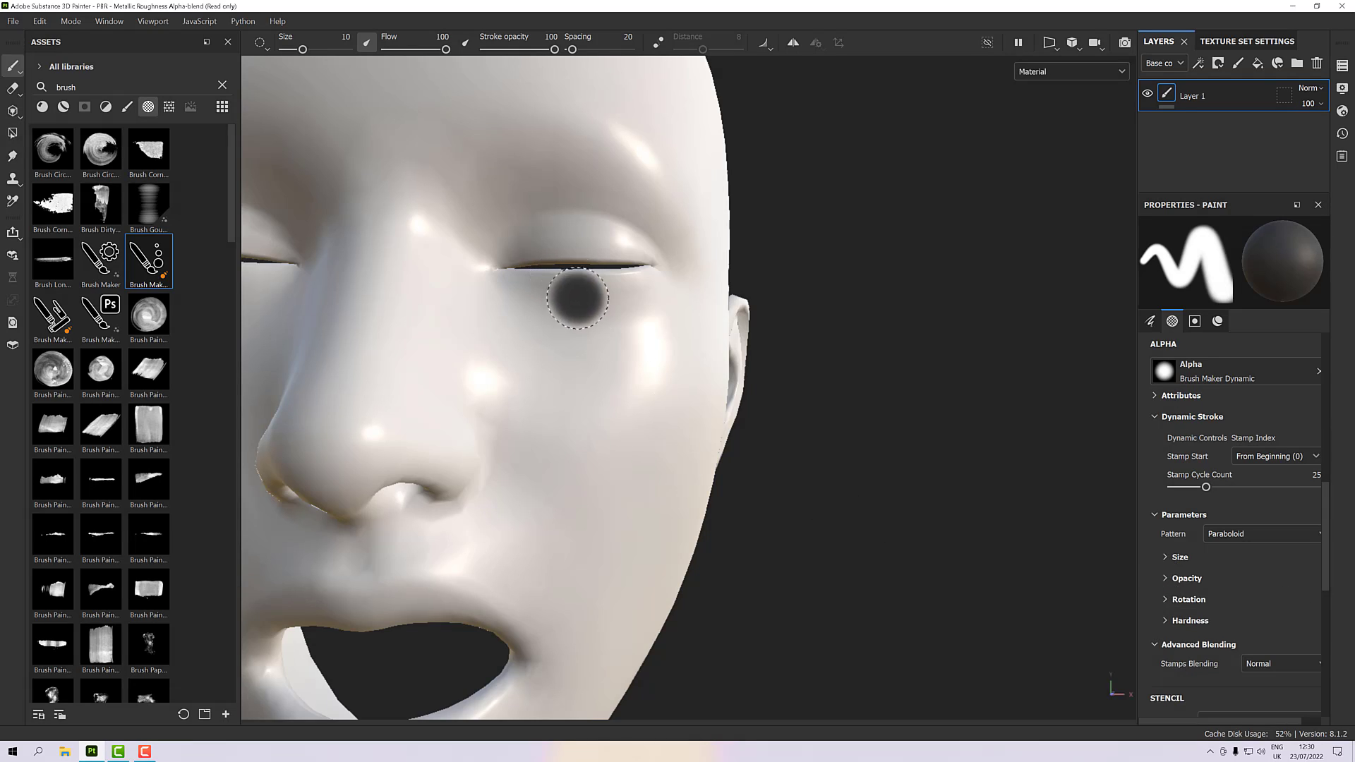
Step: Lower the opacity Middle Value to about half and End Value to minimum, and paint a tear stroke from the eye down the cheek
{"action": "left_click", "coordinate": [1166, 579]}
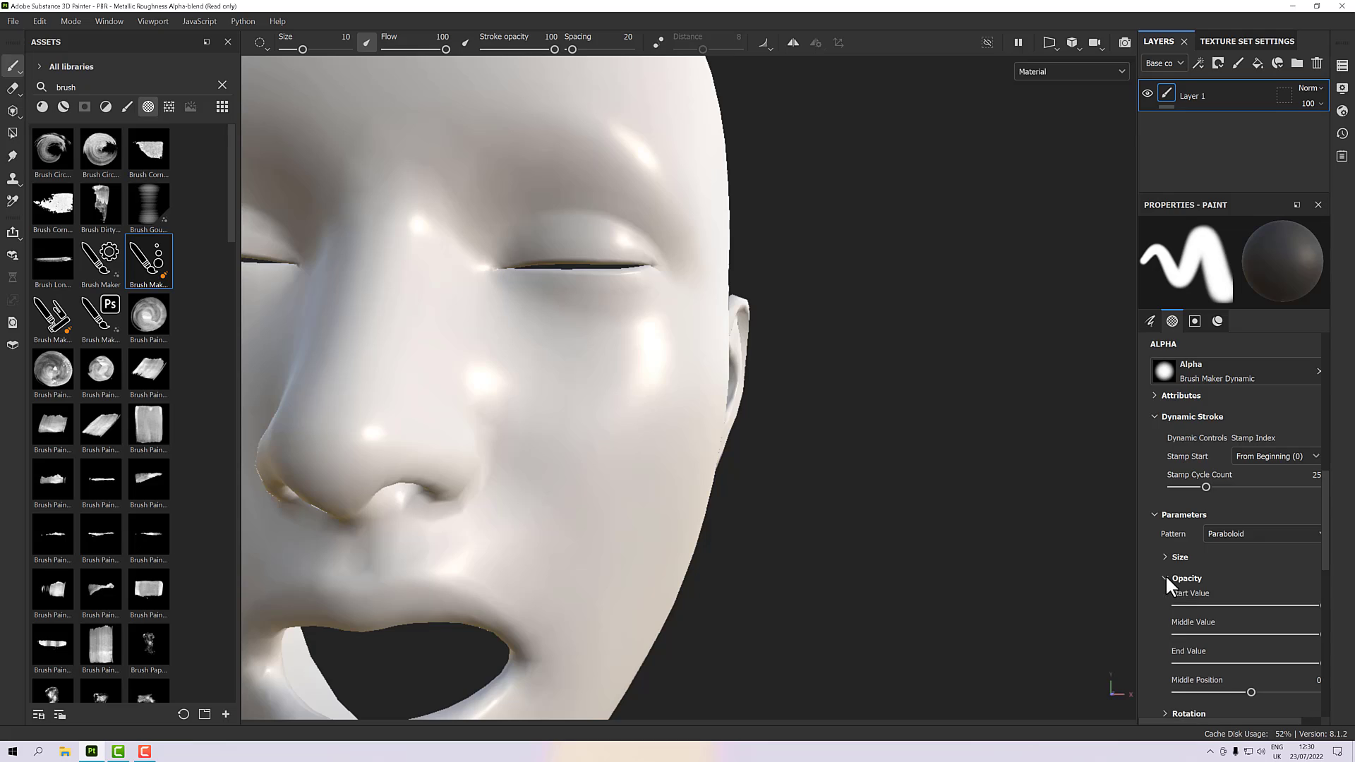
{"action": "mouse_move", "coordinate": [1298, 635]}
{"action": "left_mouse_down"}
{"action": "mouse_move", "coordinate": [1249, 641]}
{"action": "mouse_move", "coordinate": [1252, 670]}
{"action": "mouse_move", "coordinate": [1168, 671]}
{"action": "left_mouse_up"}
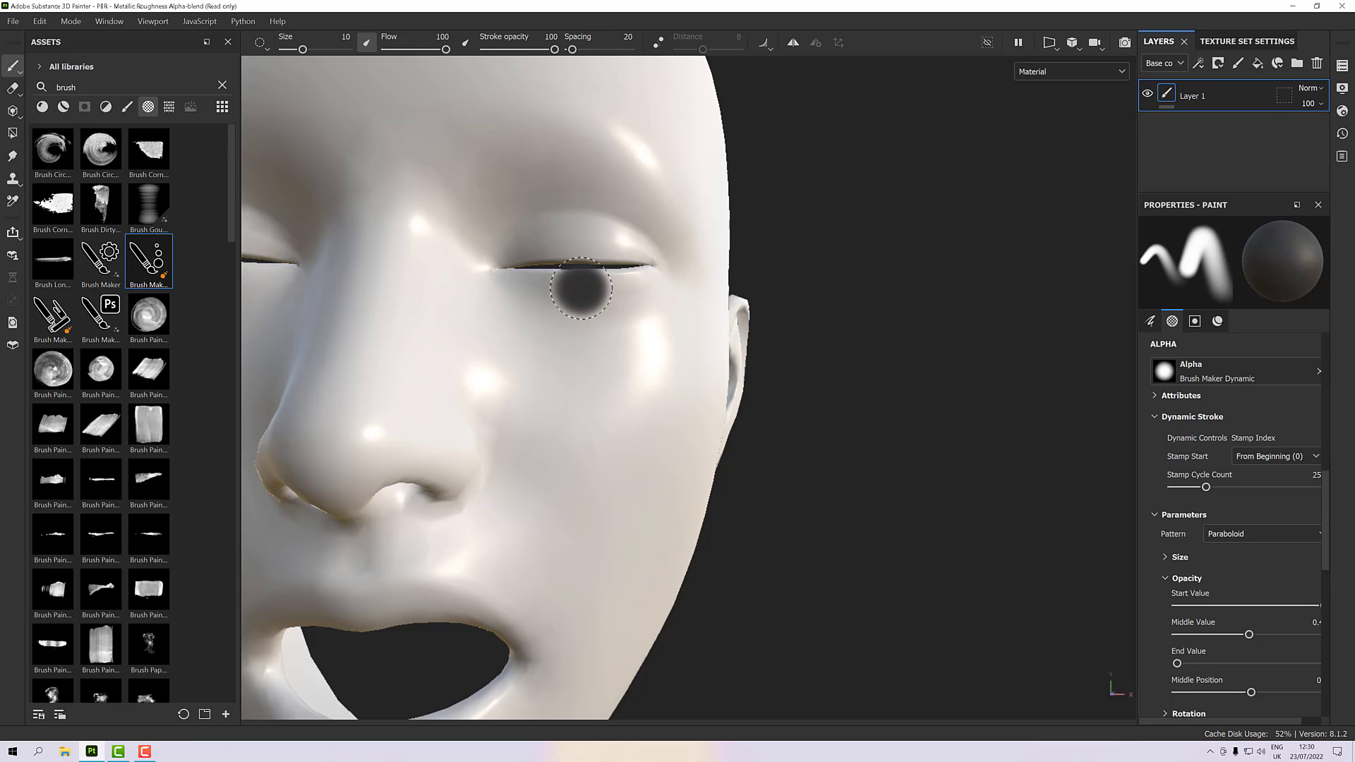
{"action": "left_click_drag", "start_coordinate": [581, 288], "coordinate": [584, 508]}
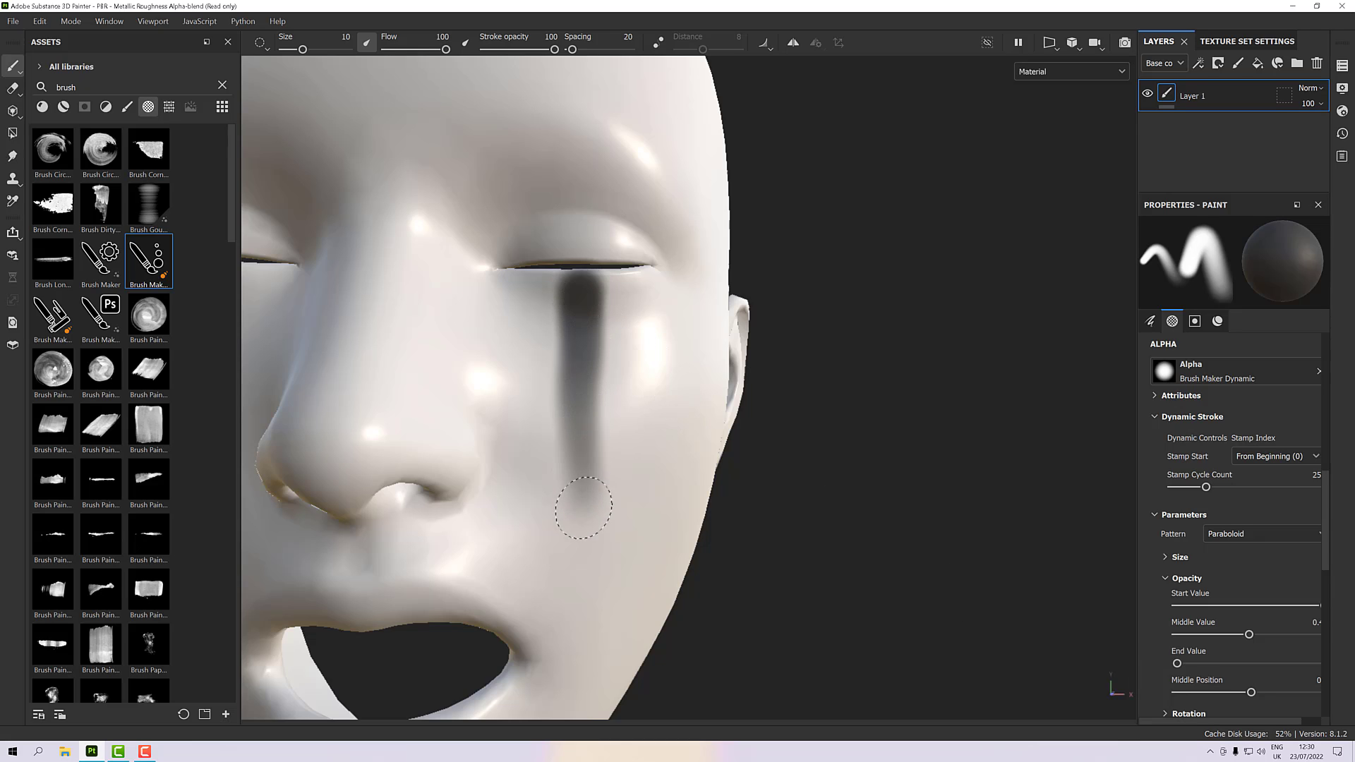
{"action": "mouse_move", "coordinate": [741, 484]}
{"action": "left_mouse_down", "text": "alt"}
{"action": "mouse_move", "coordinate": [618, 488]}
{"action": "mouse_move", "coordinate": [807, 487]}
{"action": "mouse_move", "coordinate": [713, 417]}
{"action": "mouse_move", "coordinate": [678, 481]}
{"action": "mouse_move", "coordinate": [736, 488]}
{"action": "left_mouse_up", "text": "alt"}
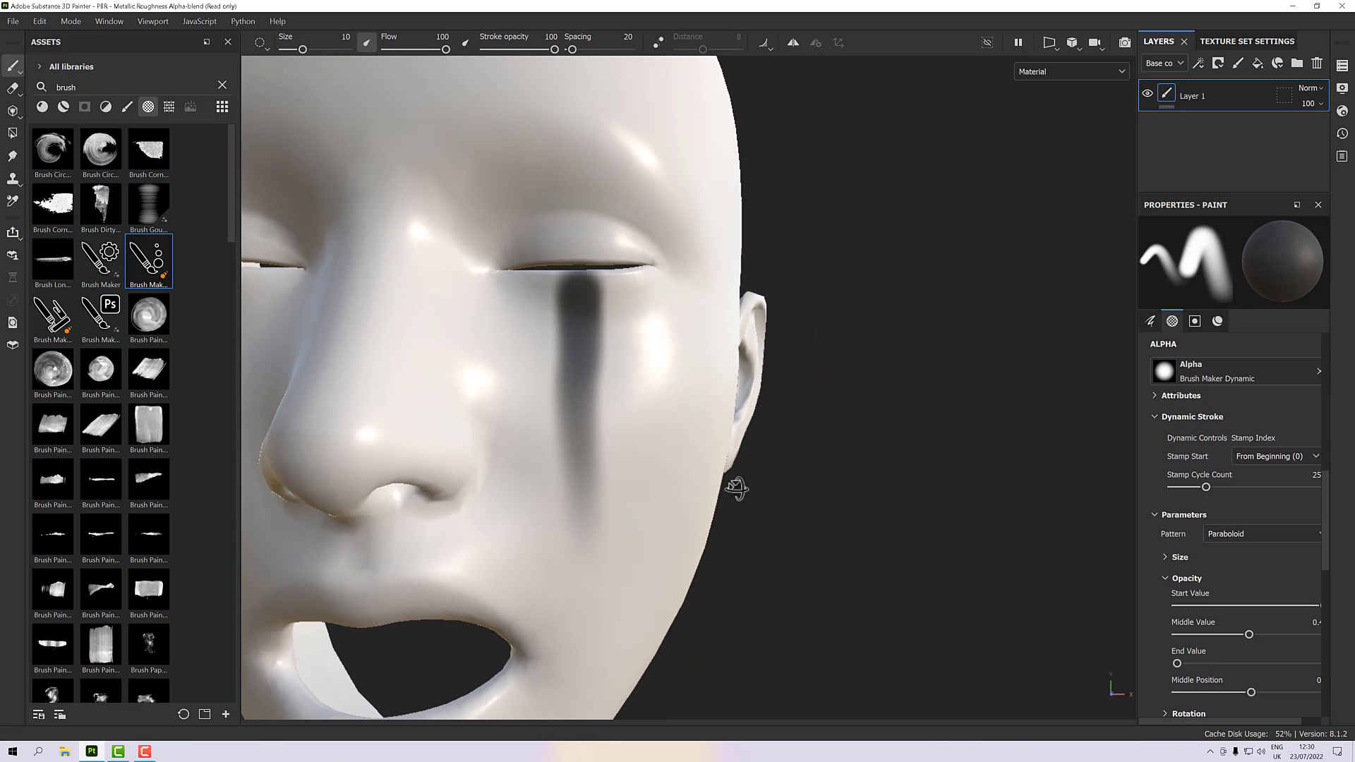
{"action": "scroll", "coordinate": [639, 376], "scroll_direction": "up", "scroll_amount": 4}
{"action": "scroll", "coordinate": [639, 376], "scroll_direction": "down", "scroll_amount": 3}
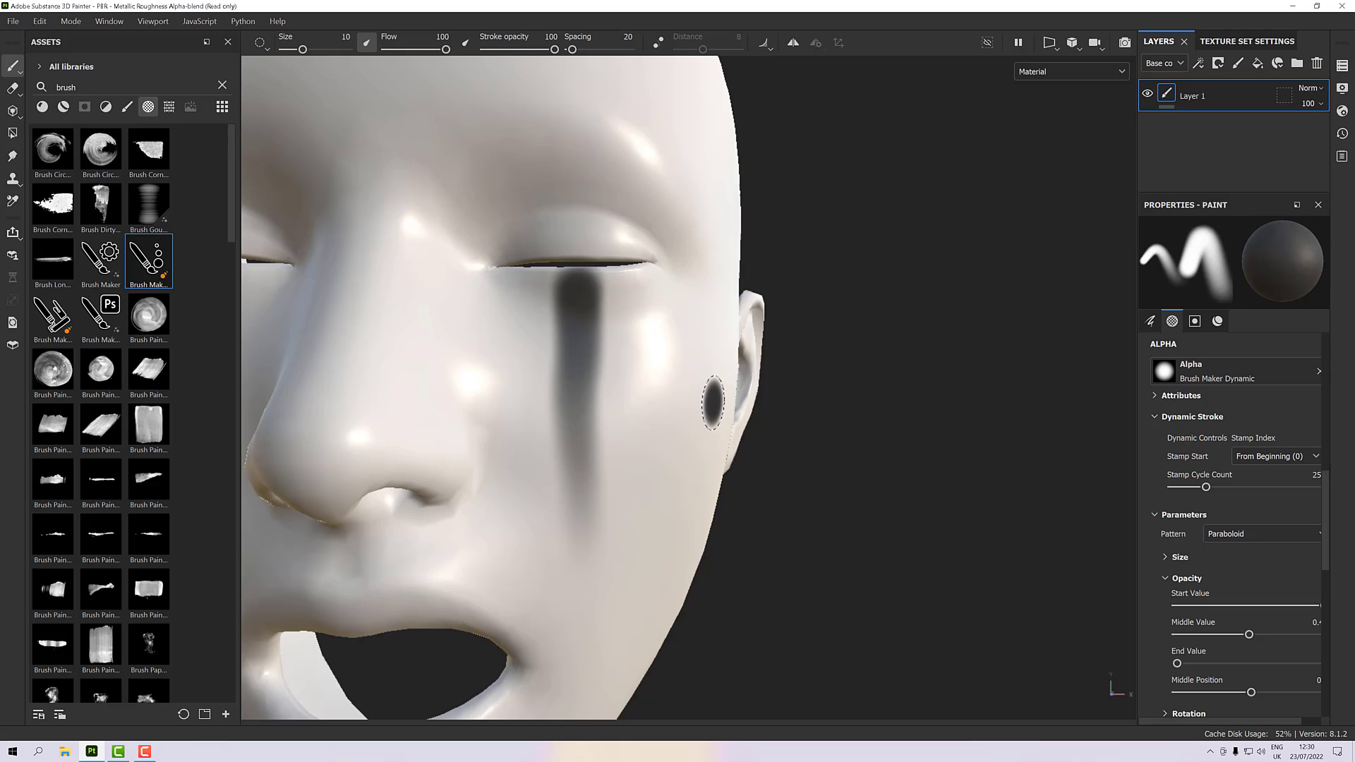
Step: Reduce the brush size to 3.71, paint a test stroke down the cheek beside the tear streak, and undo the stroke
{"action": "scroll", "coordinate": [655, 333], "scroll_direction": "down", "scroll_amount": 1}
{"action": "scroll", "coordinate": [655, 333], "scroll_direction": "up", "scroll_amount": 1}
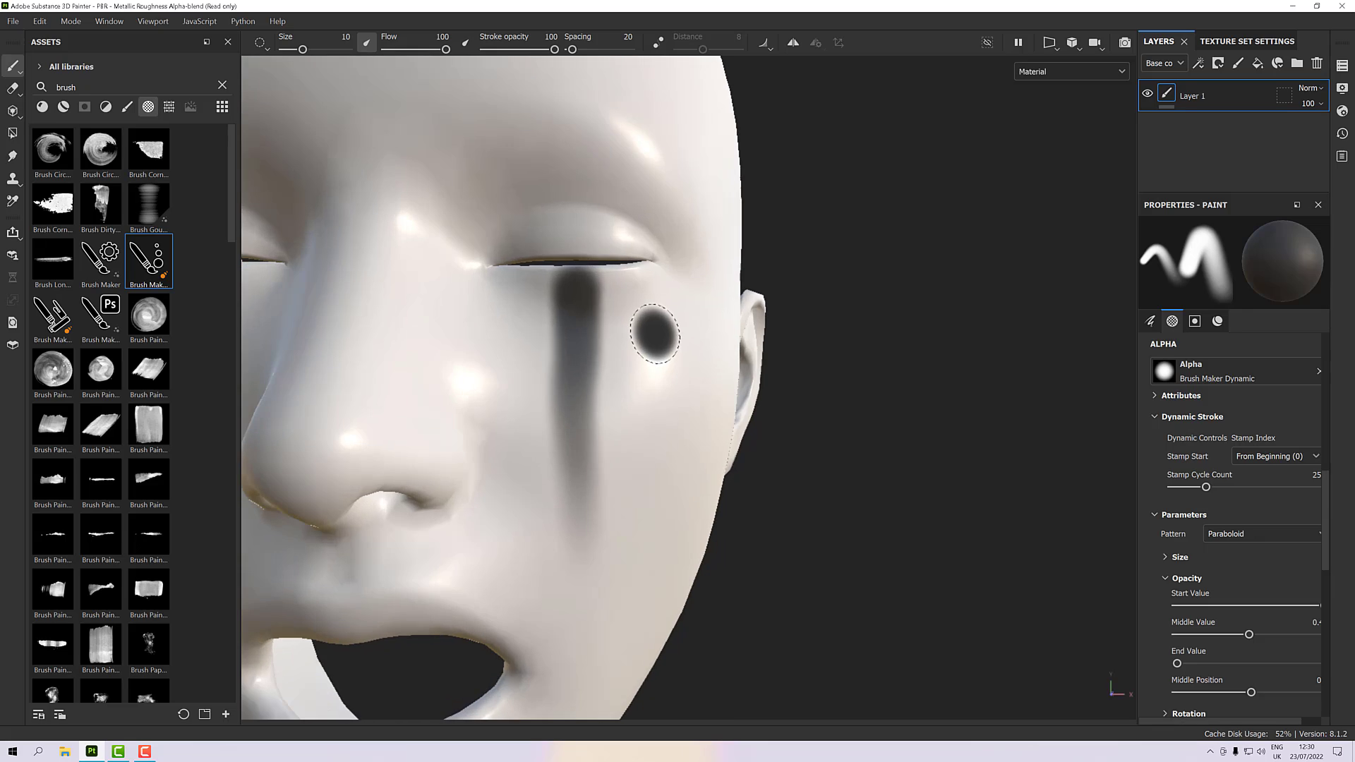
{"action": "mouse_move", "coordinate": [664, 332]}
{"action": "right_mouse_down", "text": "ctrl"}
{"action": "mouse_move", "coordinate": [639, 332]}
{"action": "mouse_move", "coordinate": [659, 332]}
{"action": "right_mouse_up", "text": "ctrl"}
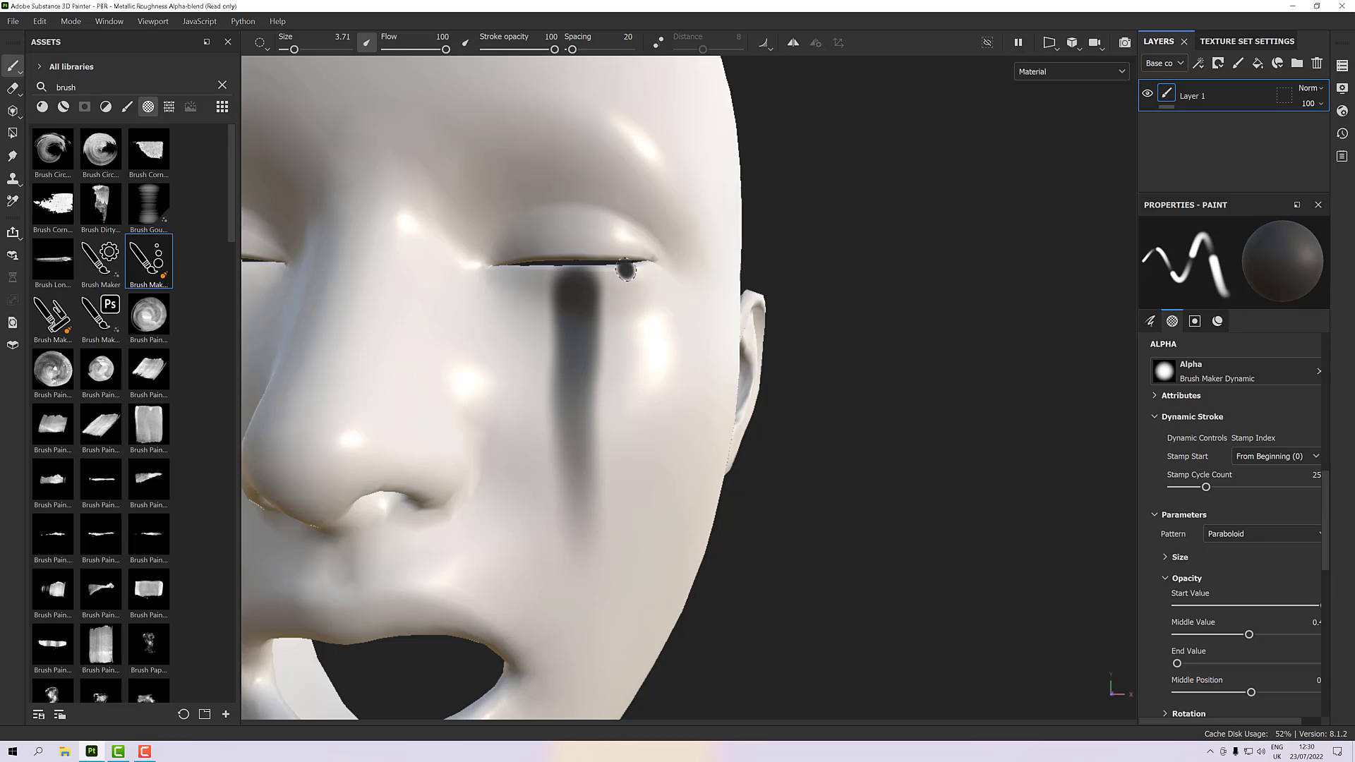
{"action": "mouse_move", "coordinate": [623, 271]}
{"action": "left_mouse_down"}
{"action": "mouse_move", "coordinate": [647, 594]}
{"action": "mouse_move", "coordinate": [661, 592]}
{"action": "left_mouse_up"}
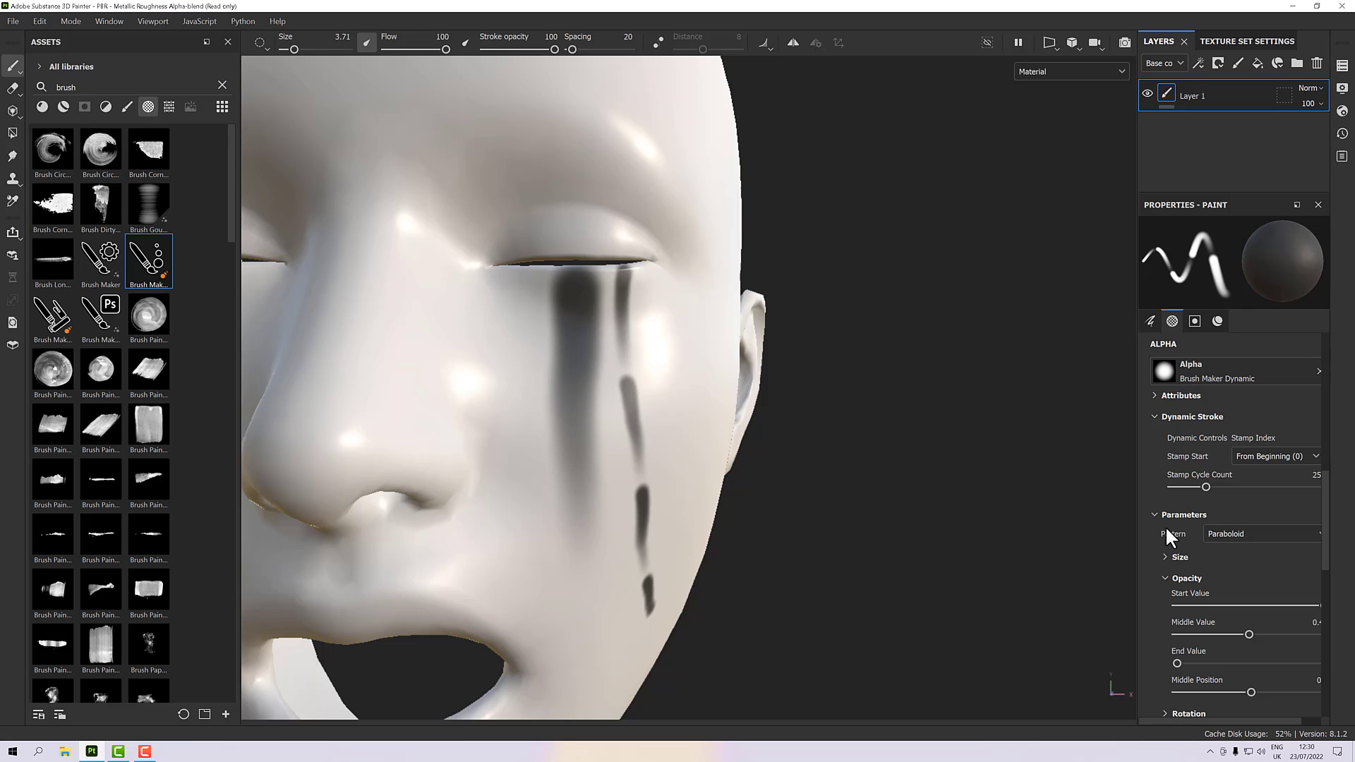
{"action": "key", "text": "ctrl+z"}
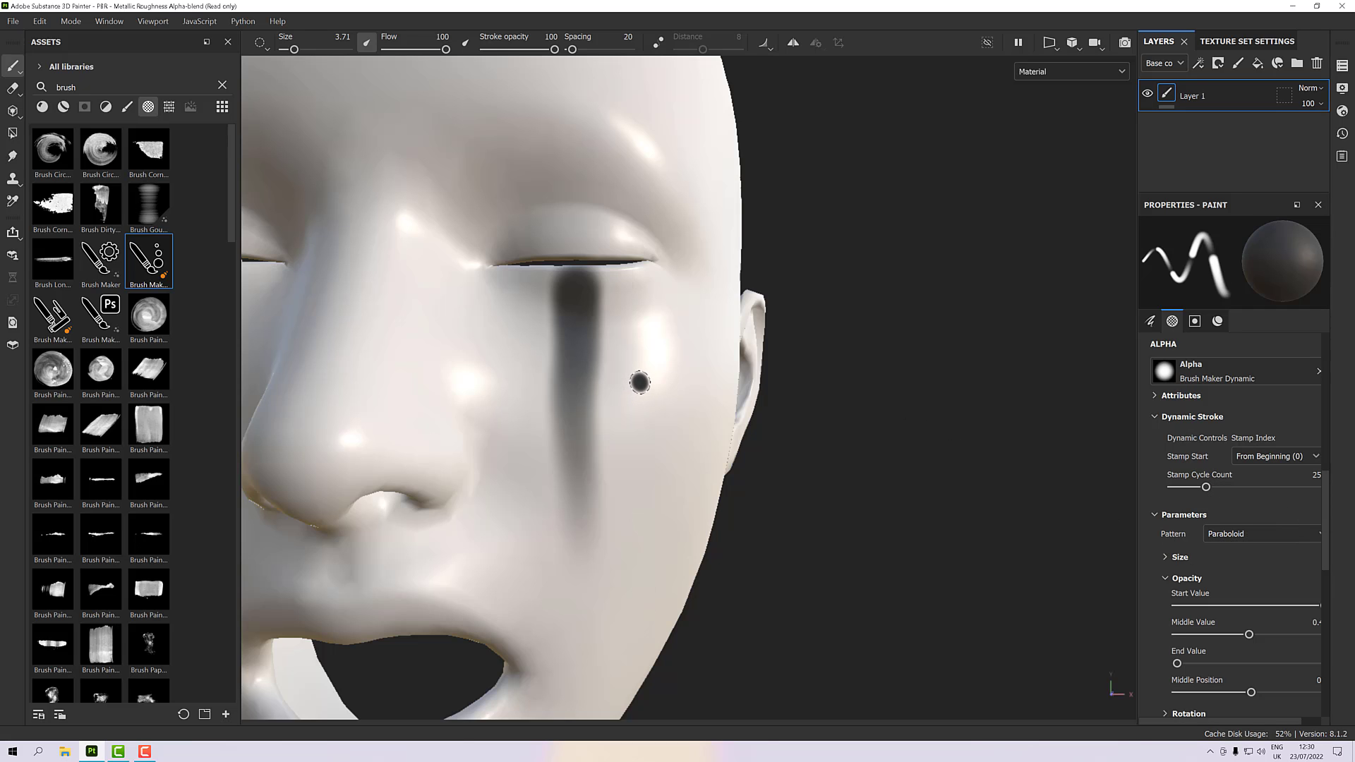
Step: Examine the painted tear streak close up, from the side and across the whole face
{"action": "mouse_move", "coordinate": [639, 382]}
{"action": "left_mouse_down", "text": "alt"}
{"action": "mouse_move", "coordinate": [499, 369]}
{"action": "mouse_move", "coordinate": [632, 341]}
{"action": "mouse_move", "coordinate": [649, 276]}
{"action": "mouse_move", "coordinate": [659, 369]}
{"action": "left_mouse_up", "text": "alt"}
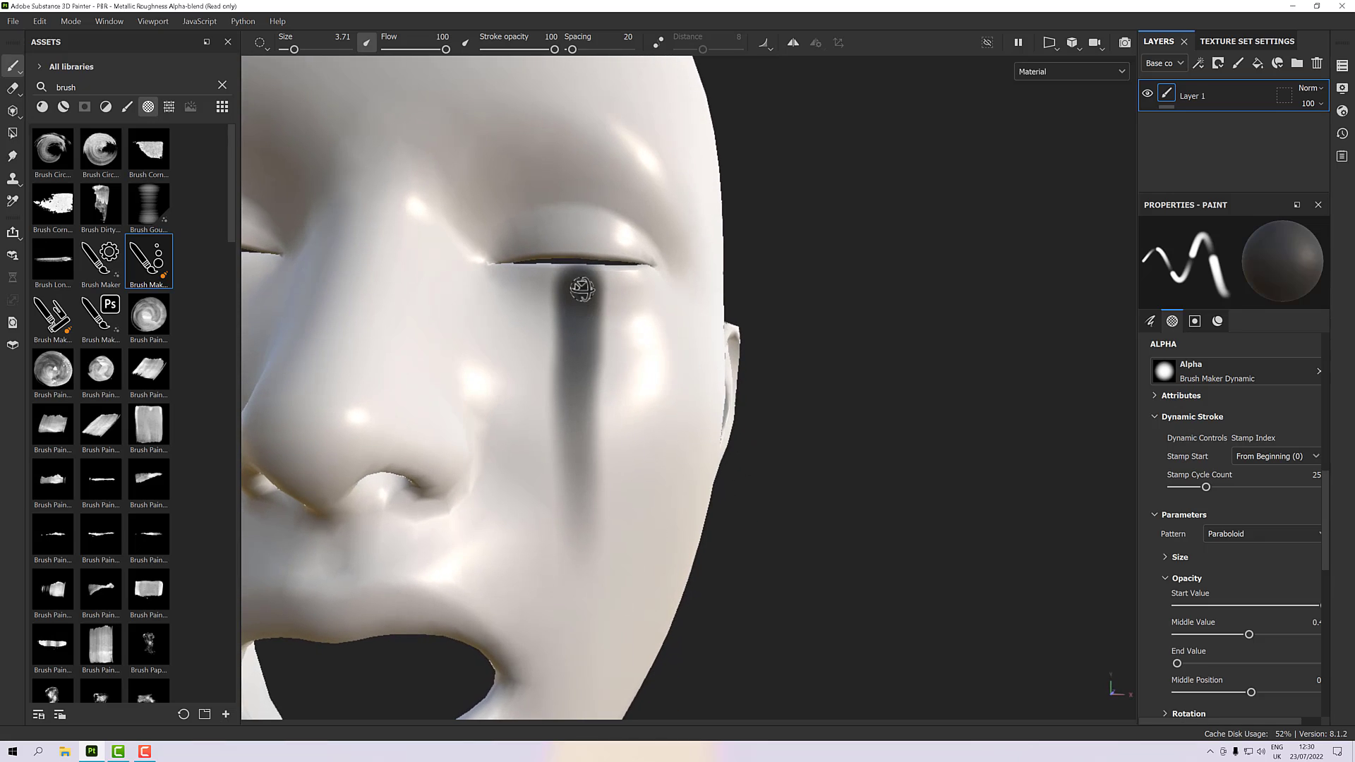
{"action": "scroll", "coordinate": [565, 267], "scroll_direction": "up", "scroll_amount": 2}
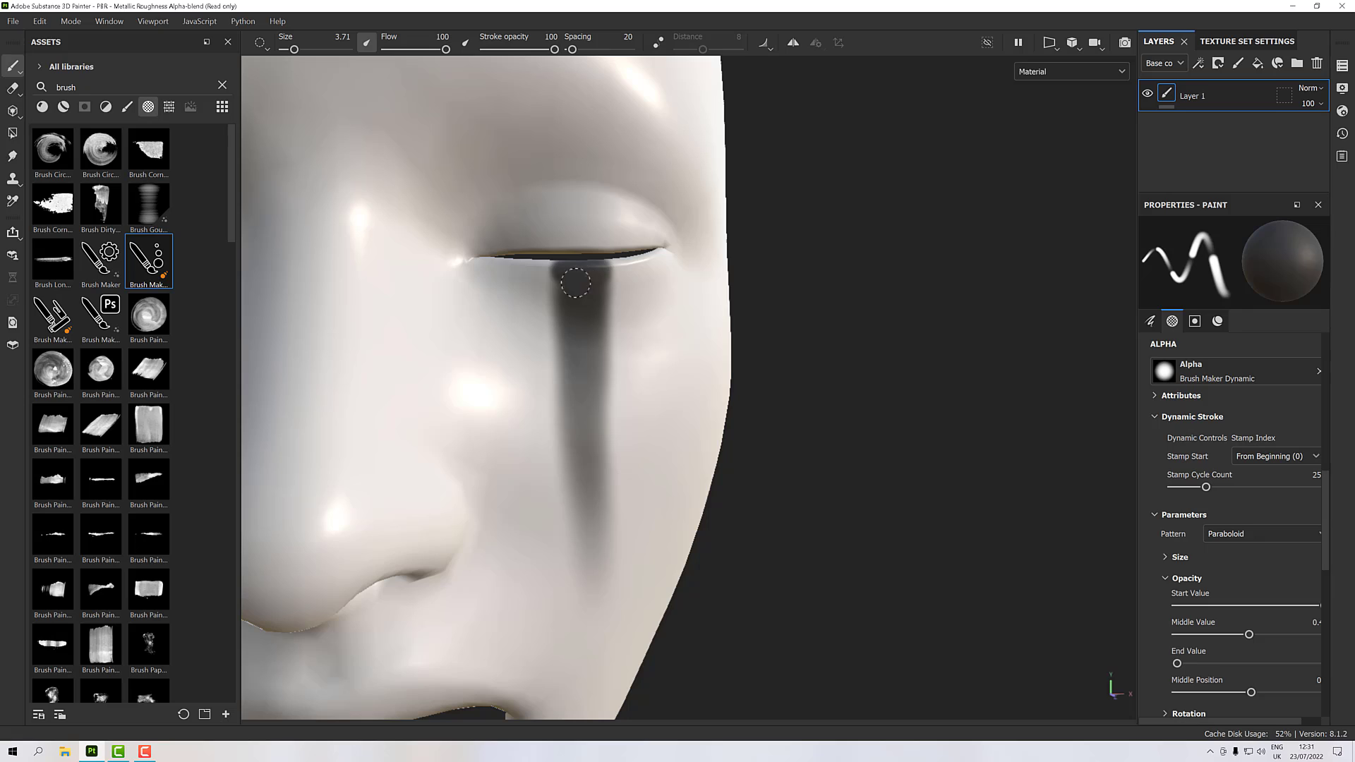
{"action": "scroll", "coordinate": [593, 293], "scroll_direction": "down", "scroll_amount": 3}
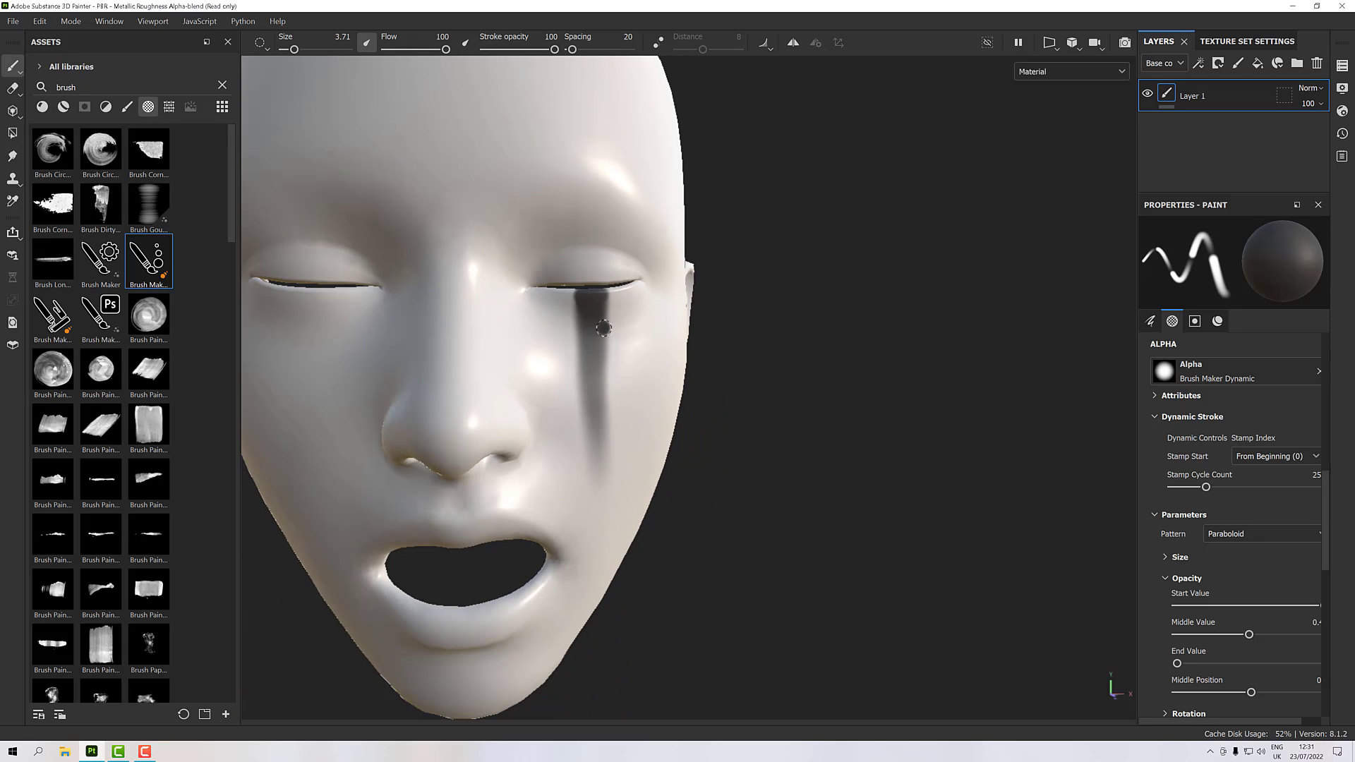
{"action": "mouse_move", "coordinate": [604, 324]}
{"action": "left_mouse_down", "text": "alt"}
{"action": "mouse_move", "coordinate": [597, 266]}
{"action": "mouse_move", "coordinate": [607, 293]}
{"action": "left_mouse_up", "text": "alt"}
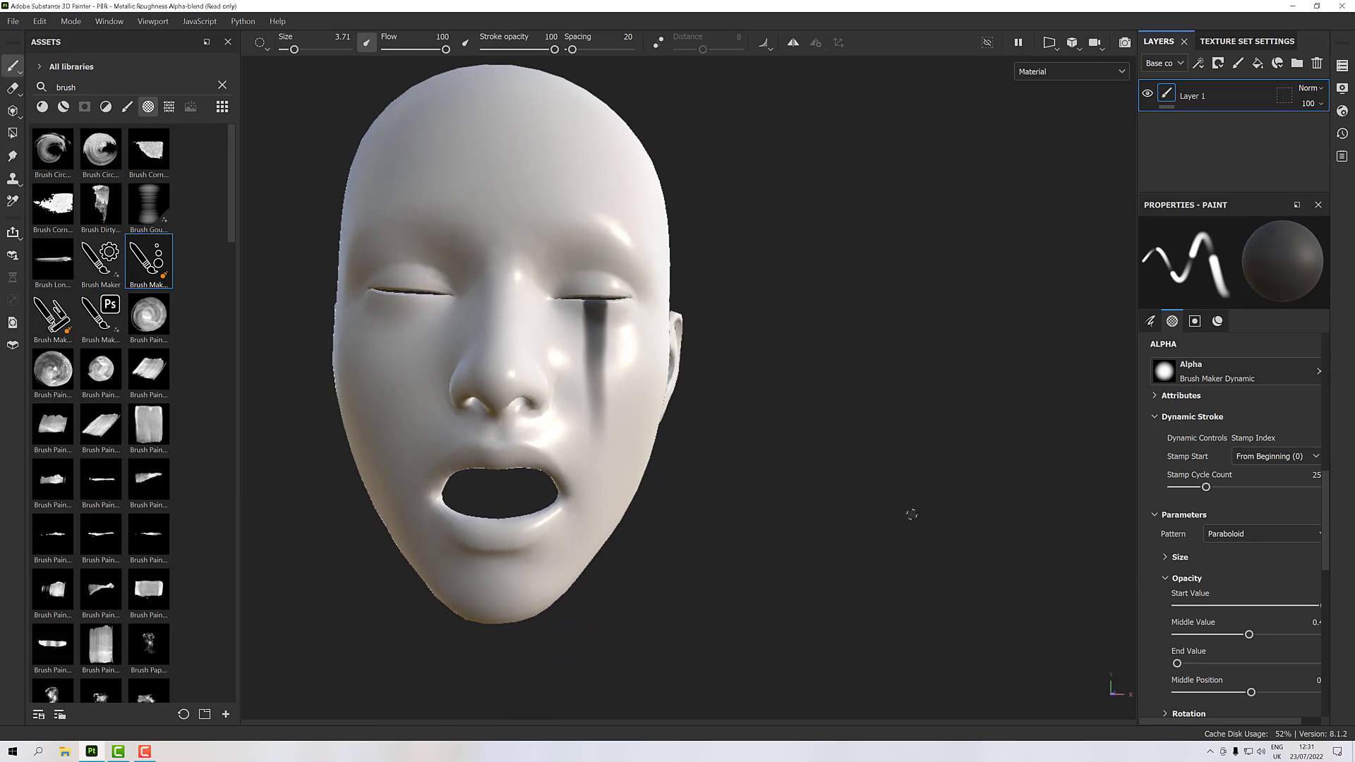
{"action": "scroll", "coordinate": [657, 487], "scroll_direction": "up", "scroll_amount": 2}
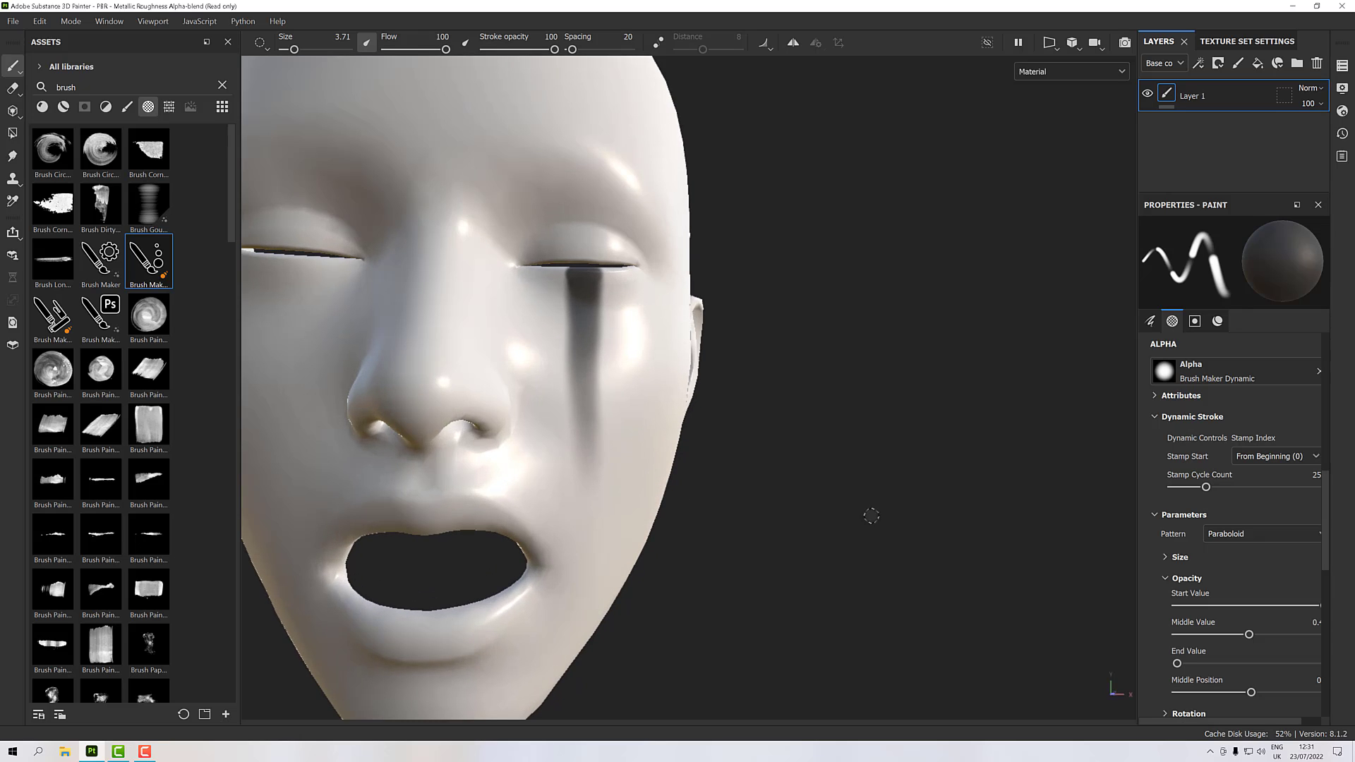
{"action": "mouse_move", "coordinate": [792, 454]}
{"action": "left_mouse_down", "text": "alt"}
{"action": "mouse_move", "coordinate": [619, 458]}
{"action": "mouse_move", "coordinate": [772, 467]}
{"action": "left_mouse_up", "text": "alt"}
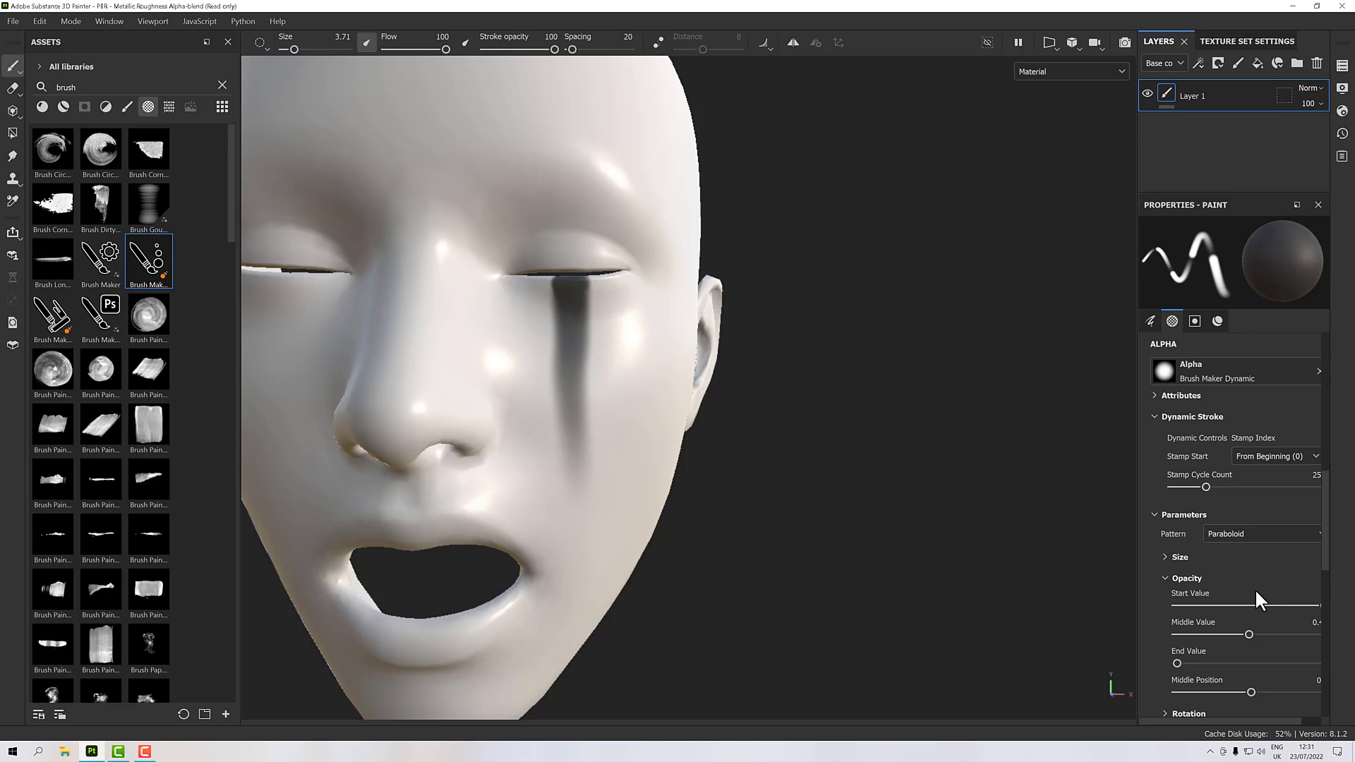
Step: Create a brush preset from the current brush settings
{"action": "left_click", "coordinate": [1150, 321]}
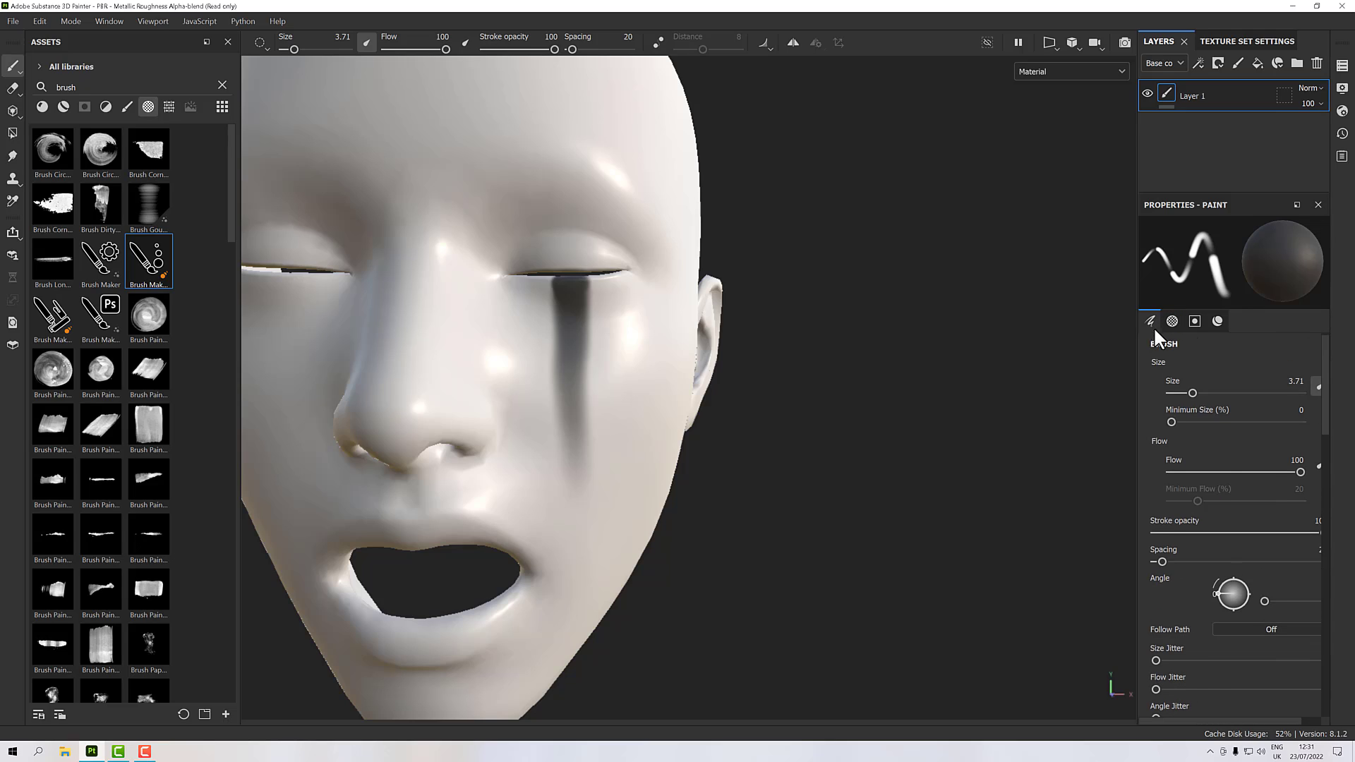
{"action": "right_click", "coordinate": [1229, 349]}
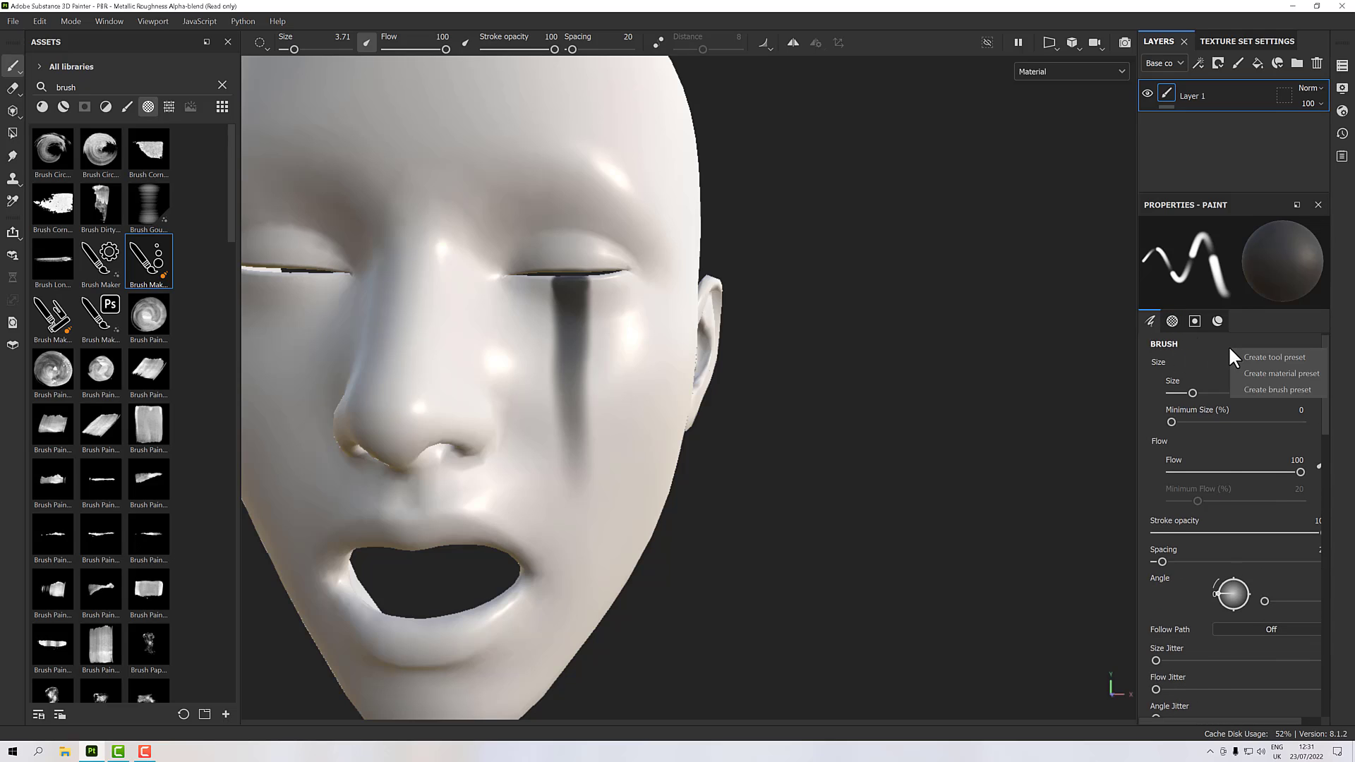
{"action": "left_click", "coordinate": [1254, 389]}
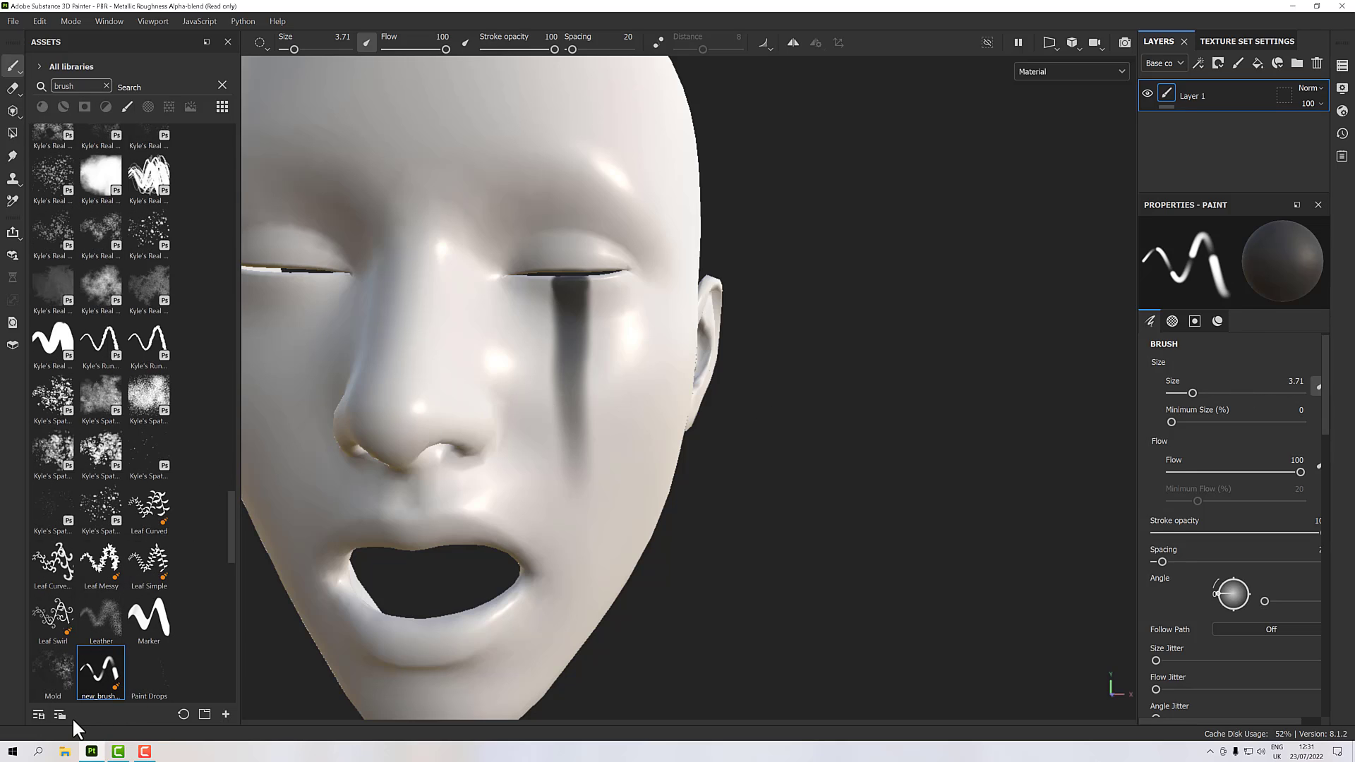
{"action": "right_click", "coordinate": [103, 695]}
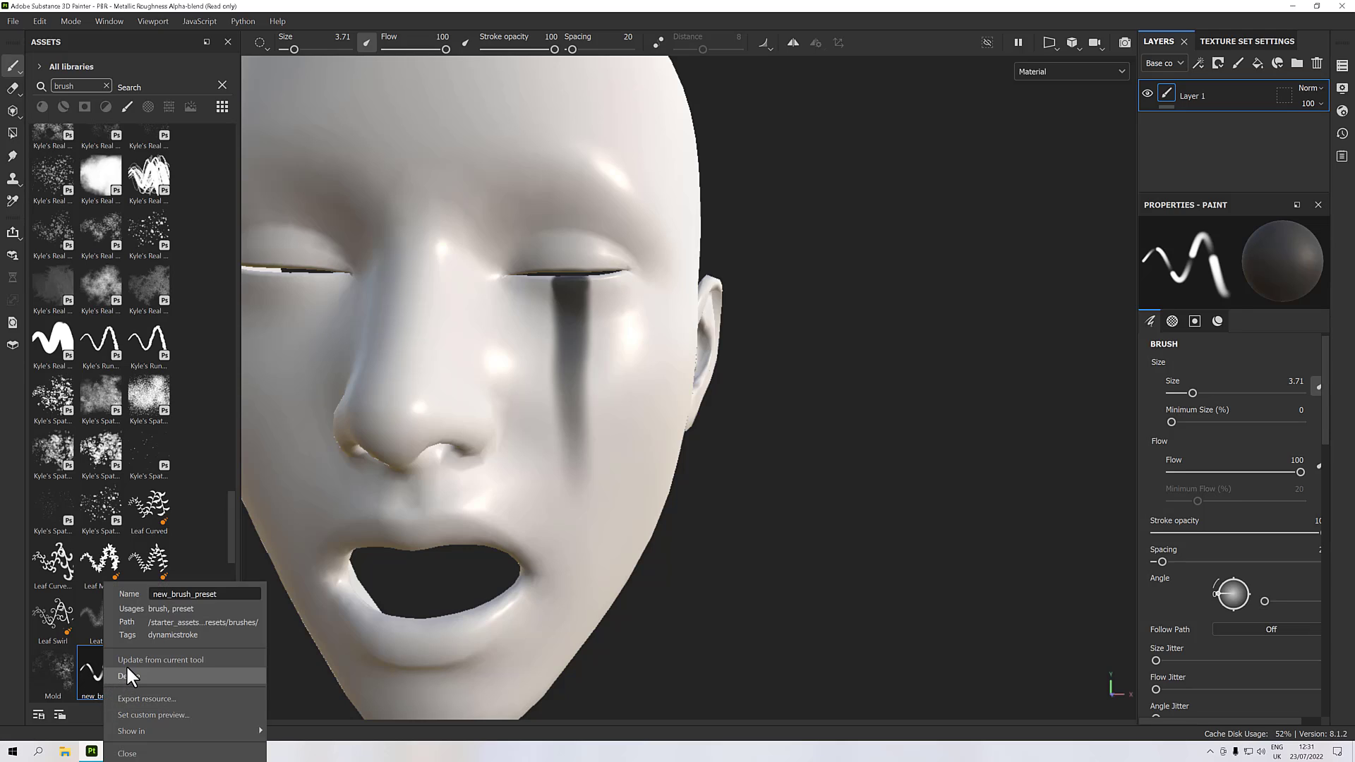
{"action": "double_click", "coordinate": [222, 603]}
{"action": "mouse_move", "coordinate": [219, 594]}
{"action": "left_mouse_down"}
{"action": "mouse_move", "coordinate": [157, 594]}
{"action": "mouse_move", "coordinate": [231, 596]}
{"action": "left_mouse_up"}
{"action": "left_click", "coordinate": [219, 533]}
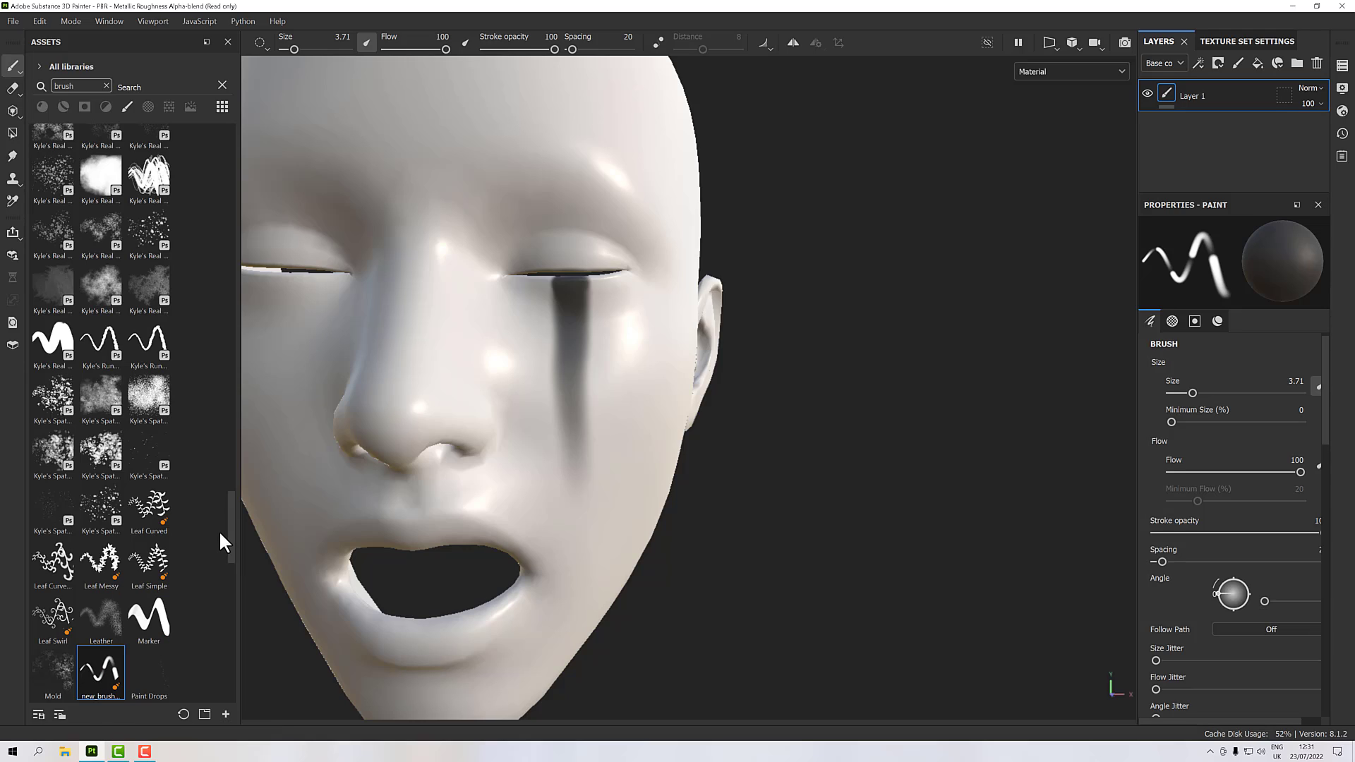
Step: Rename the new brush preset as FadeOff
{"action": "right_click", "coordinate": [93, 660]}
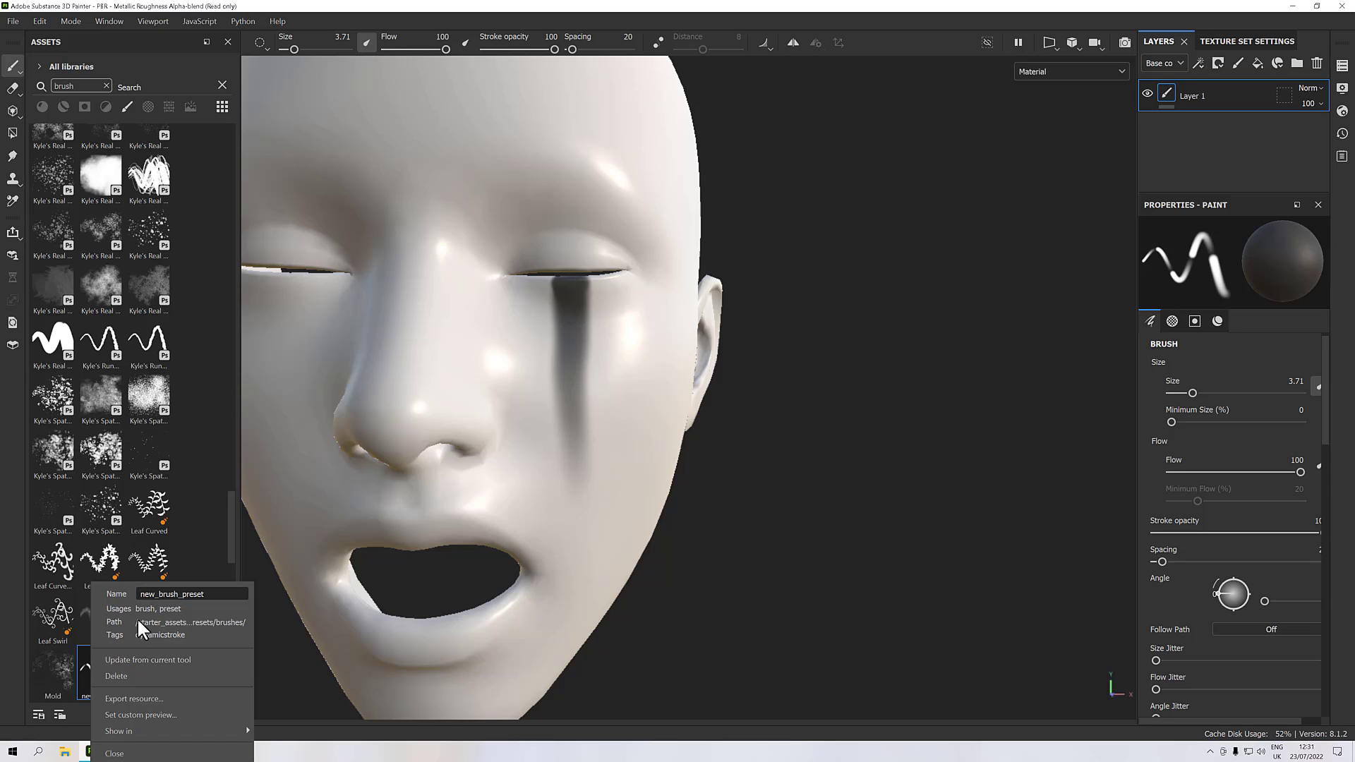
{"action": "left_click_drag", "start_coordinate": [205, 598], "coordinate": [233, 597]}
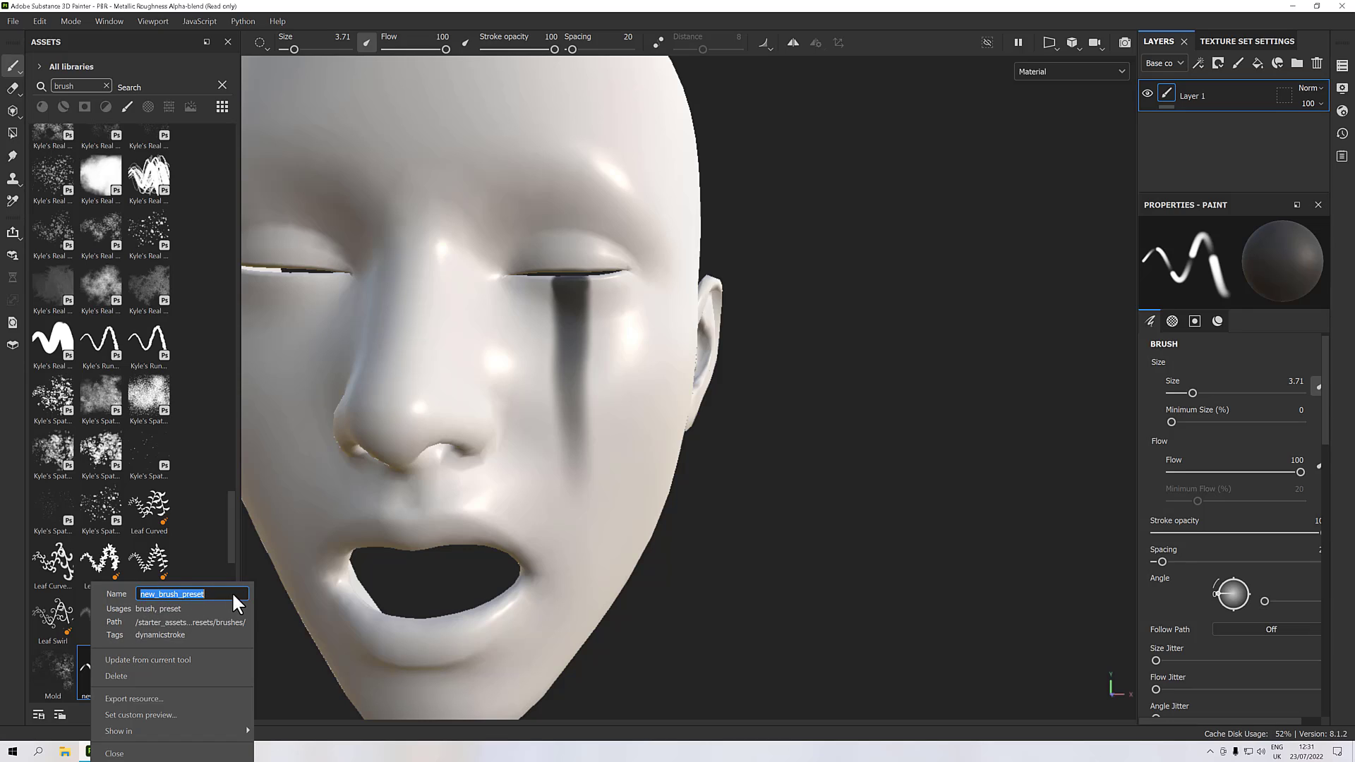
{"action": "type", "text": "FadeOff"}
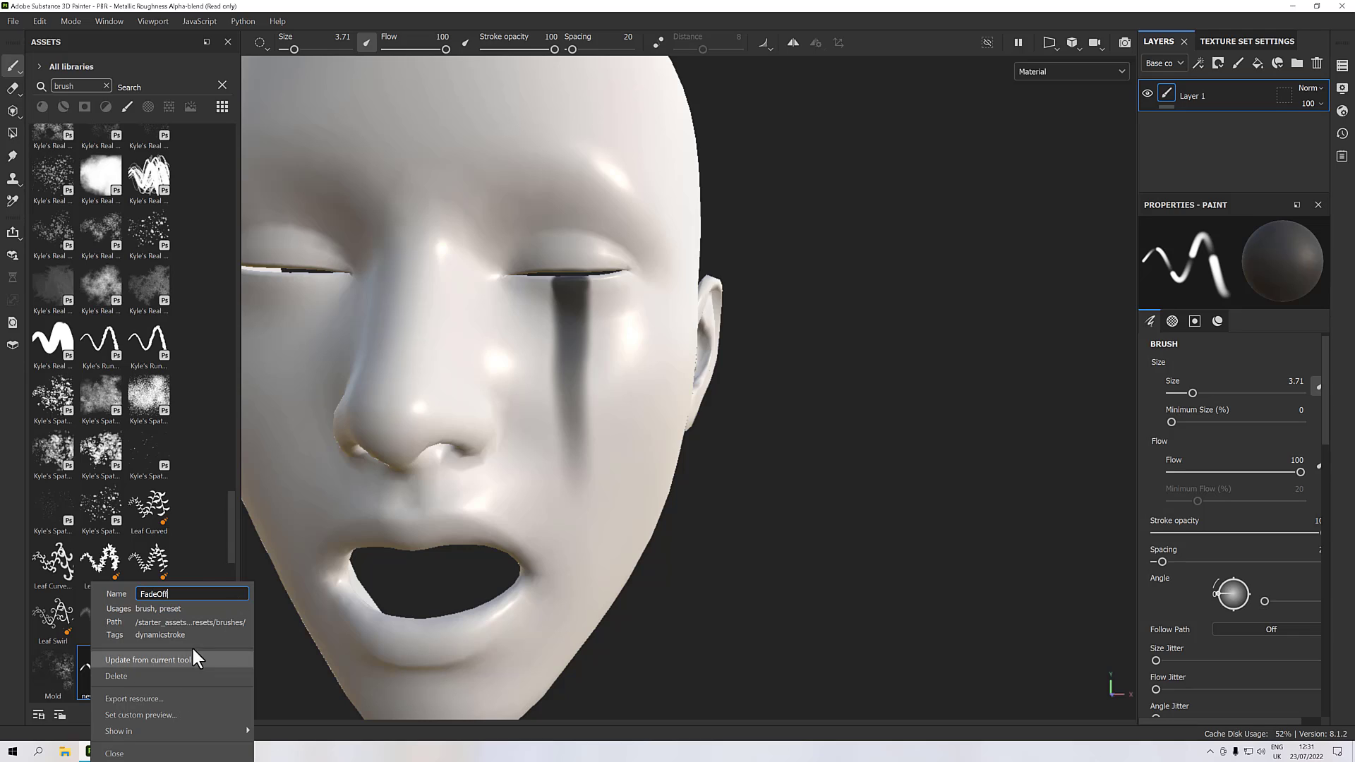
{"action": "left_click", "coordinate": [214, 563]}
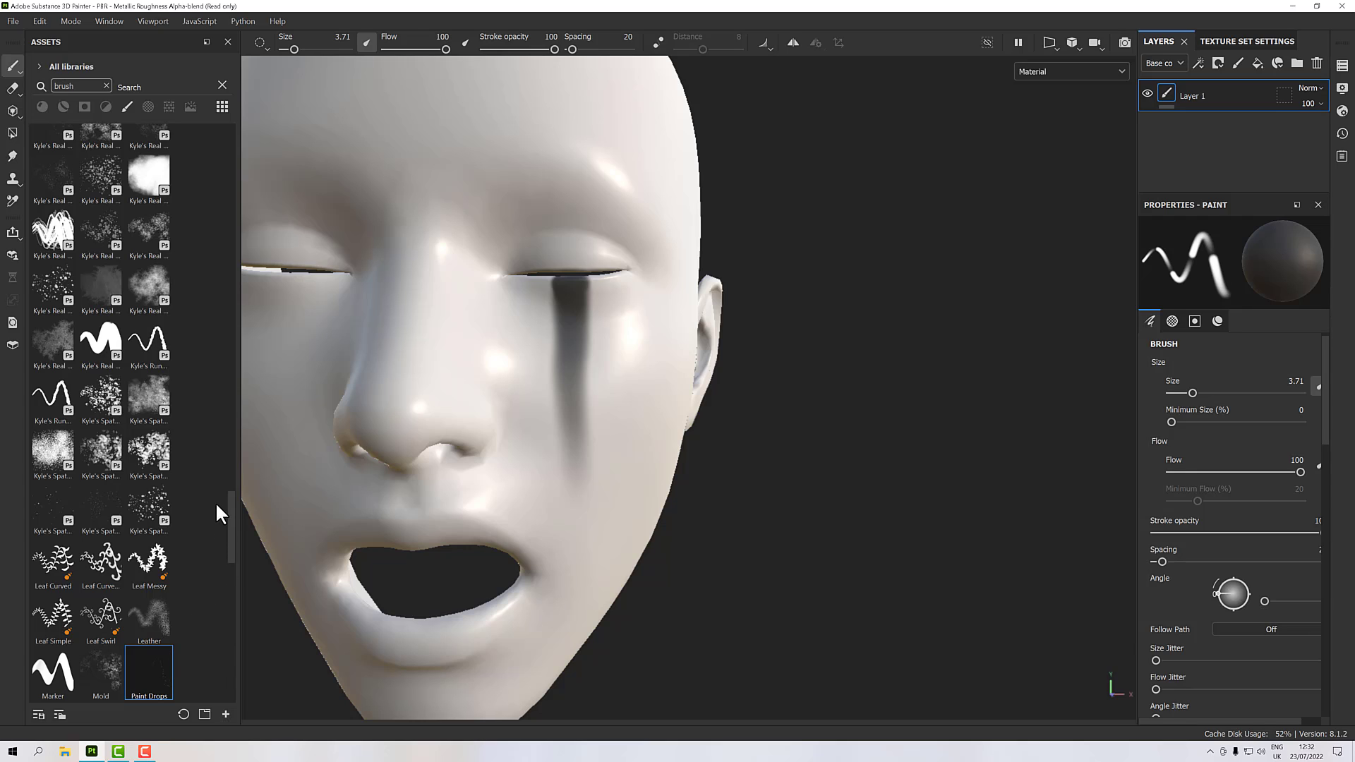
Step: Clear the brush search, search the asset library for "fade" and preview the FadeOff preset
{"action": "left_click_drag", "start_coordinate": [227, 515], "coordinate": [214, 336]}
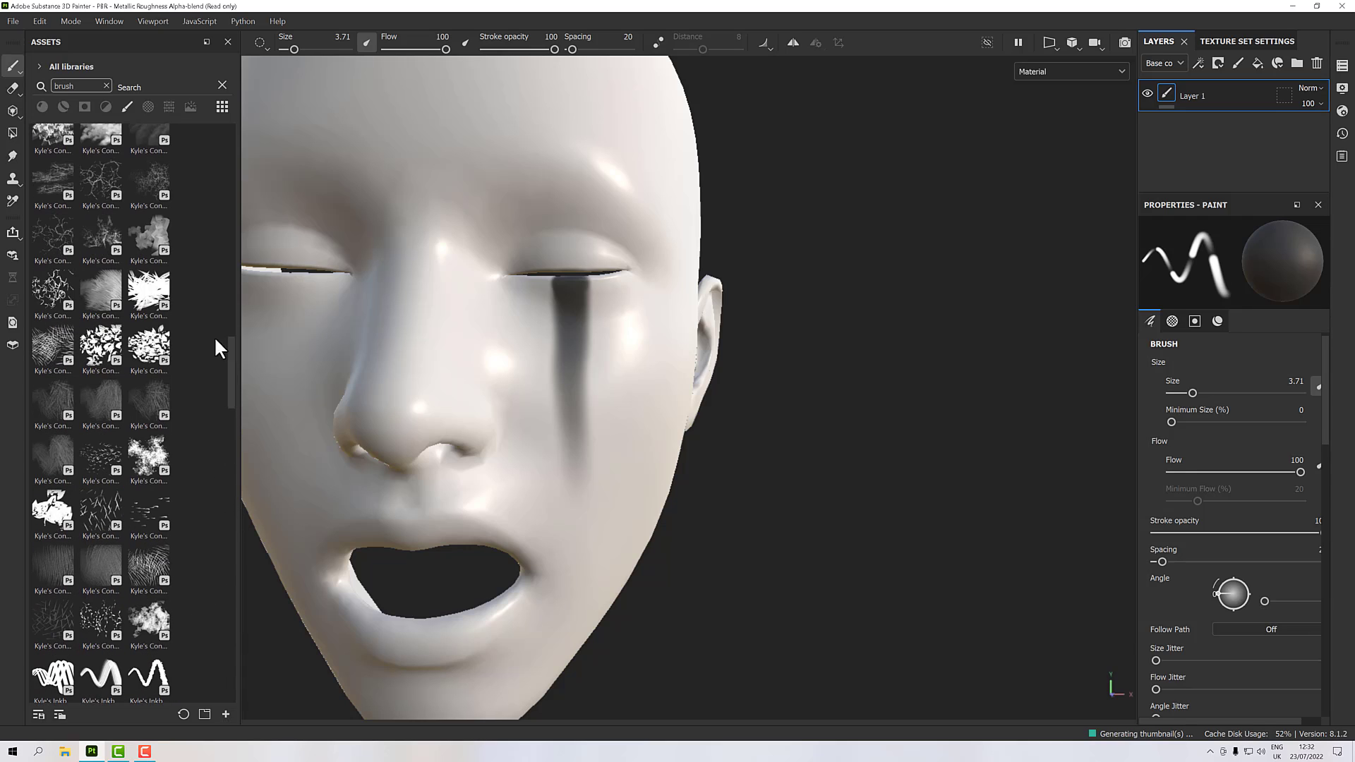
{"action": "left_click", "coordinate": [106, 86]}
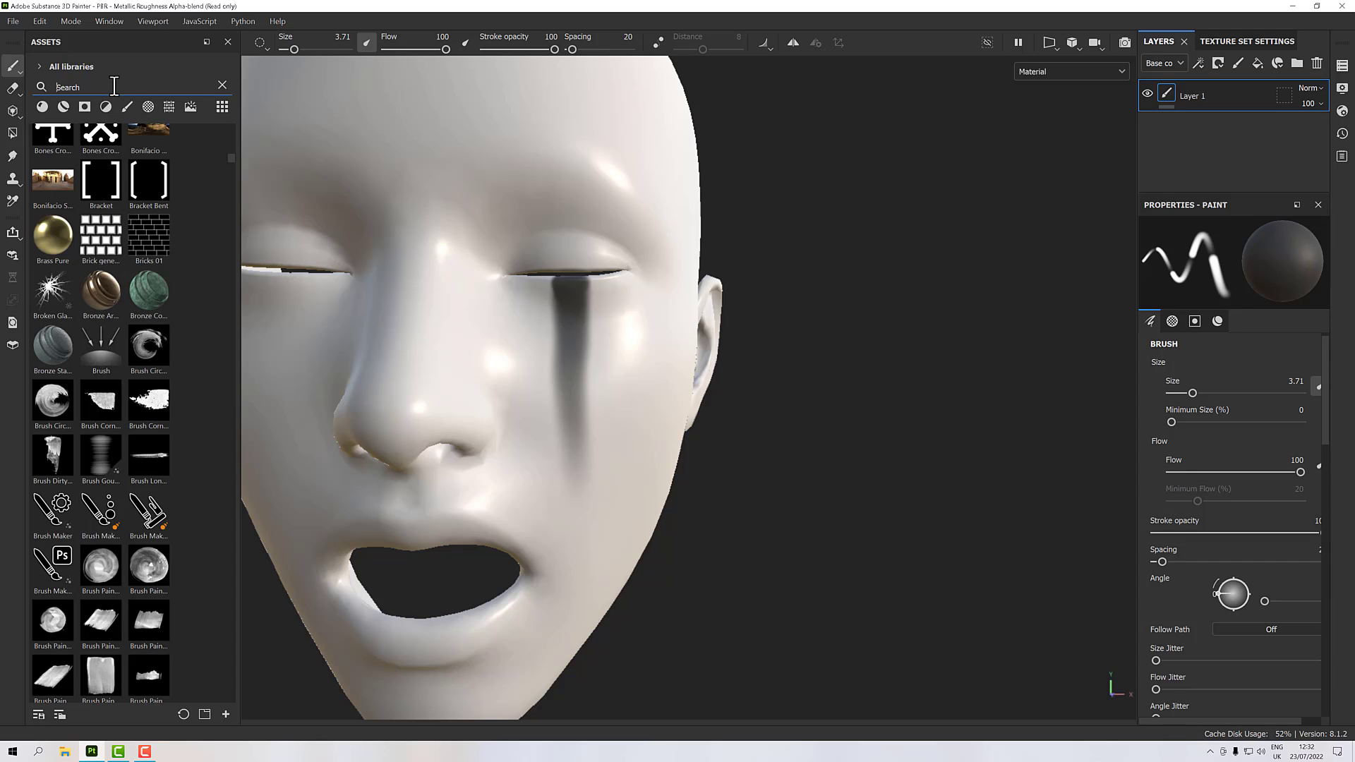
{"action": "type", "text": "fade"}
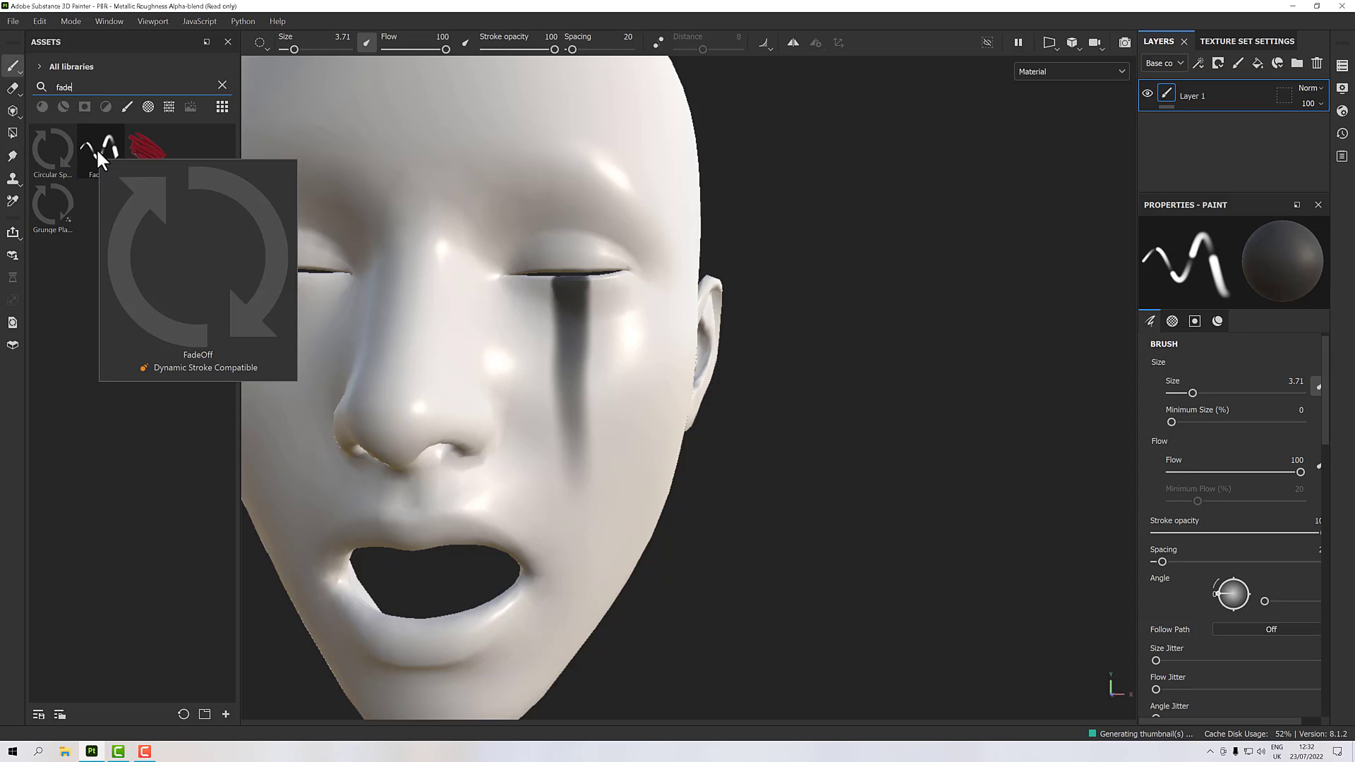
{"action": "mouse_move", "coordinate": [119, 180]}
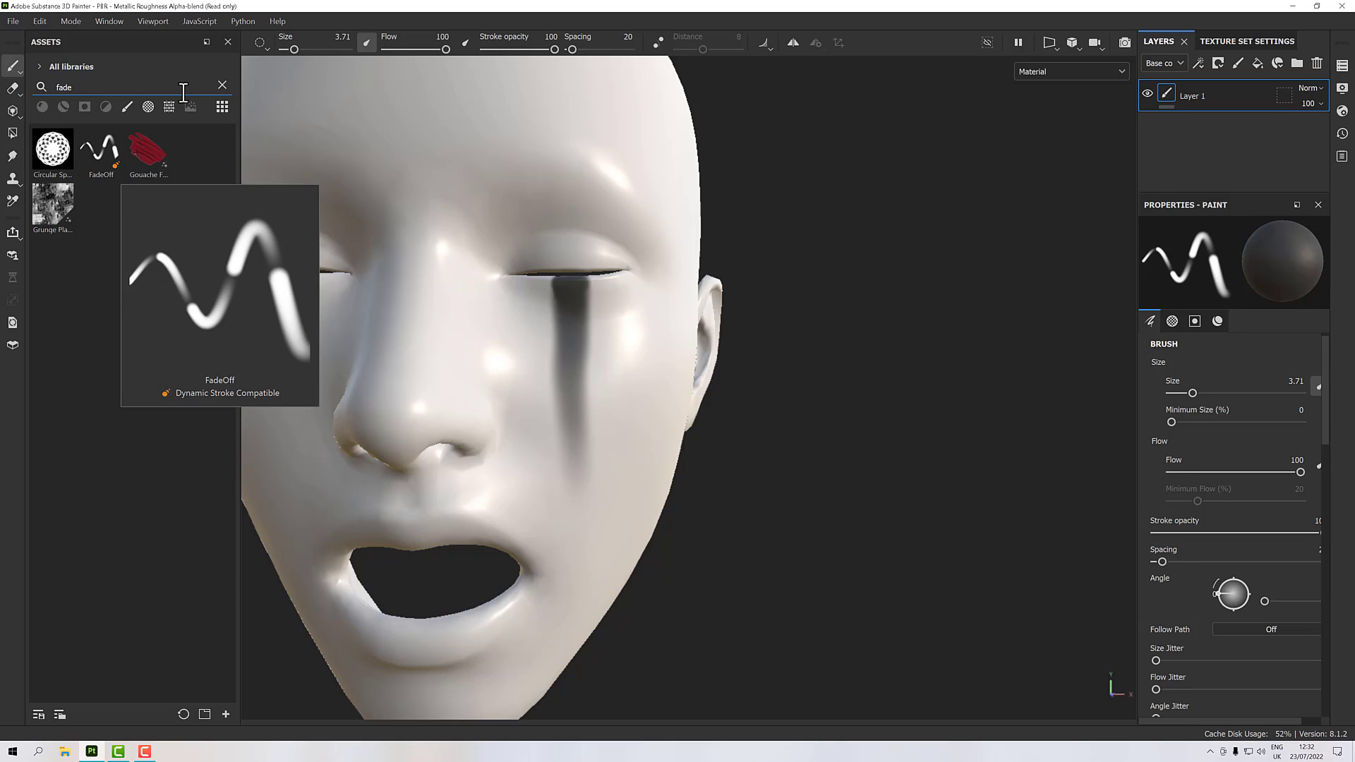
Step: Search the asset library for "dynamic" and browse the matching dynamic stroke assets
{"action": "left_click", "coordinate": [223, 84]}
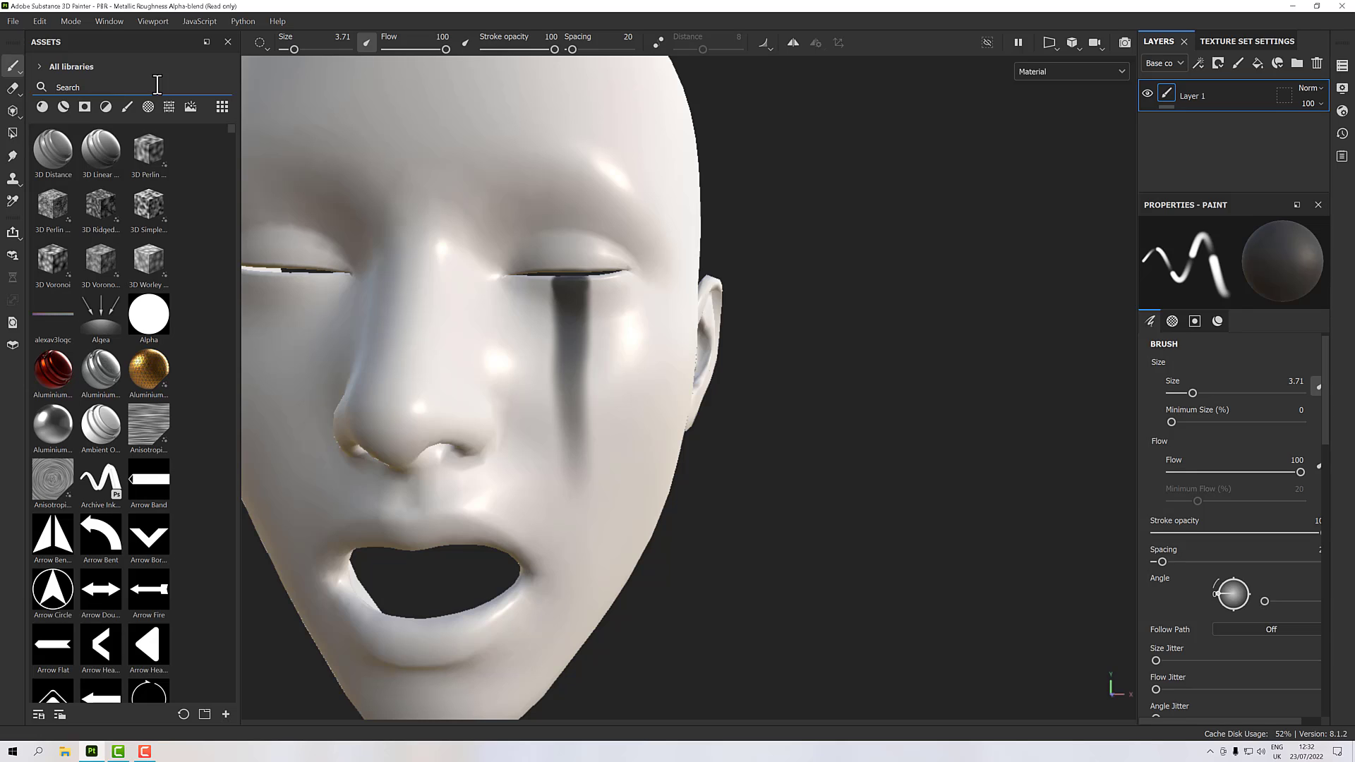
{"action": "type", "text": "dynamic"}
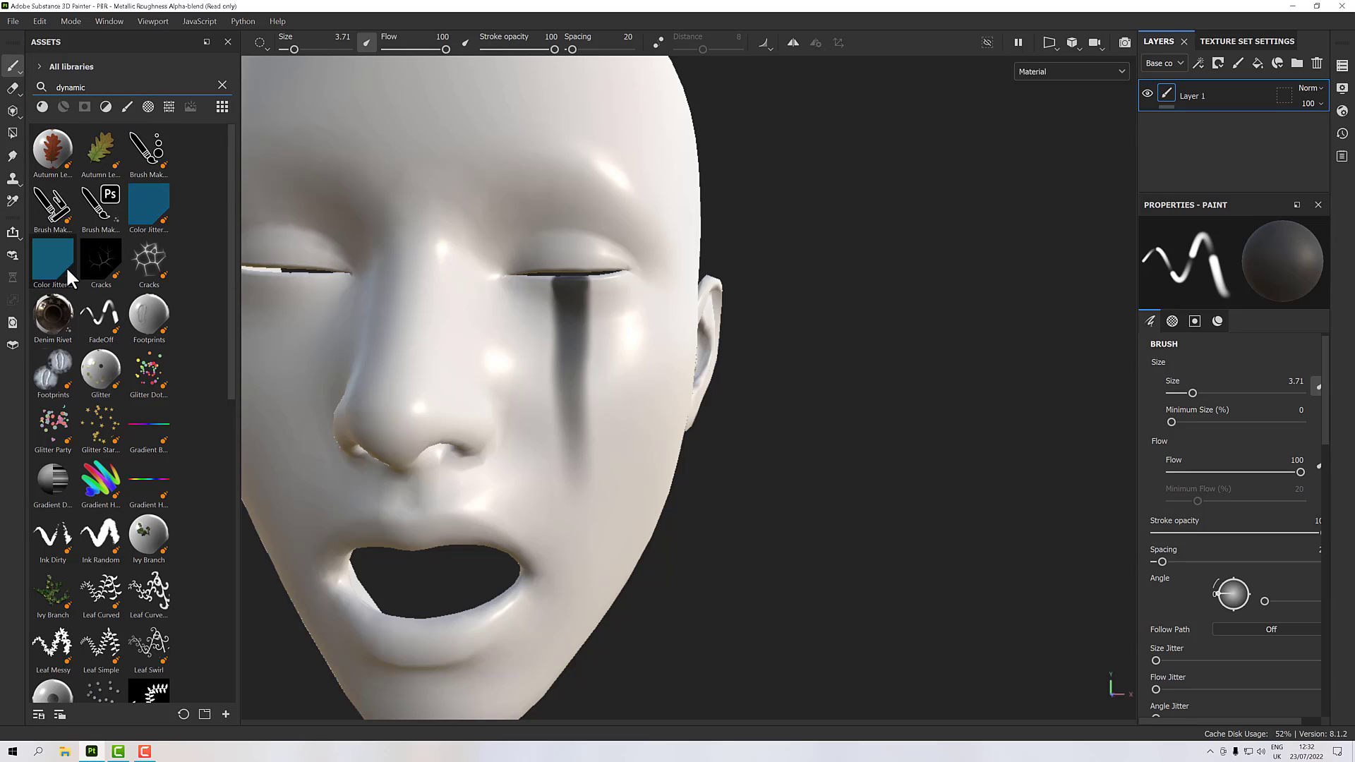
{"action": "scroll", "coordinate": [141, 339], "scroll_direction": "down", "scroll_amount": 10}
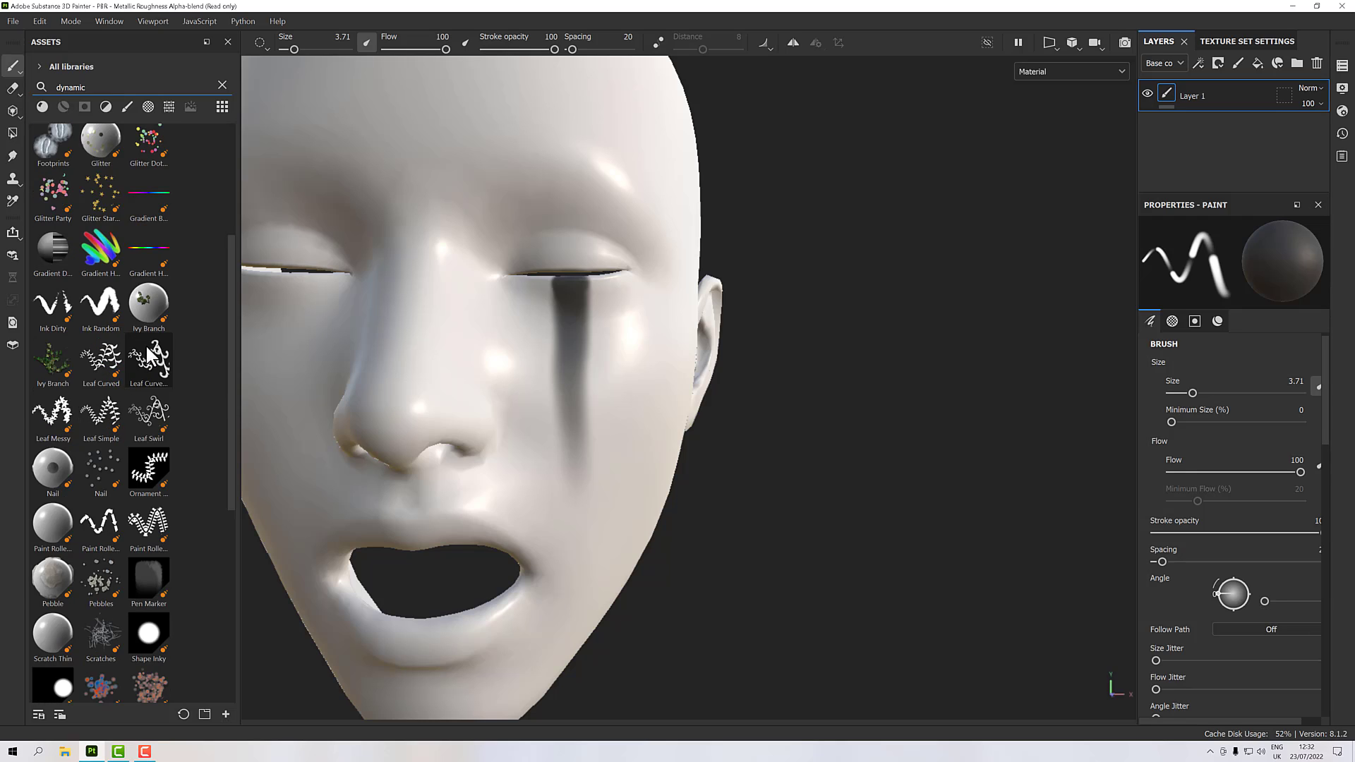
{"action": "scroll", "coordinate": [146, 418], "scroll_direction": "up", "scroll_amount": 4}
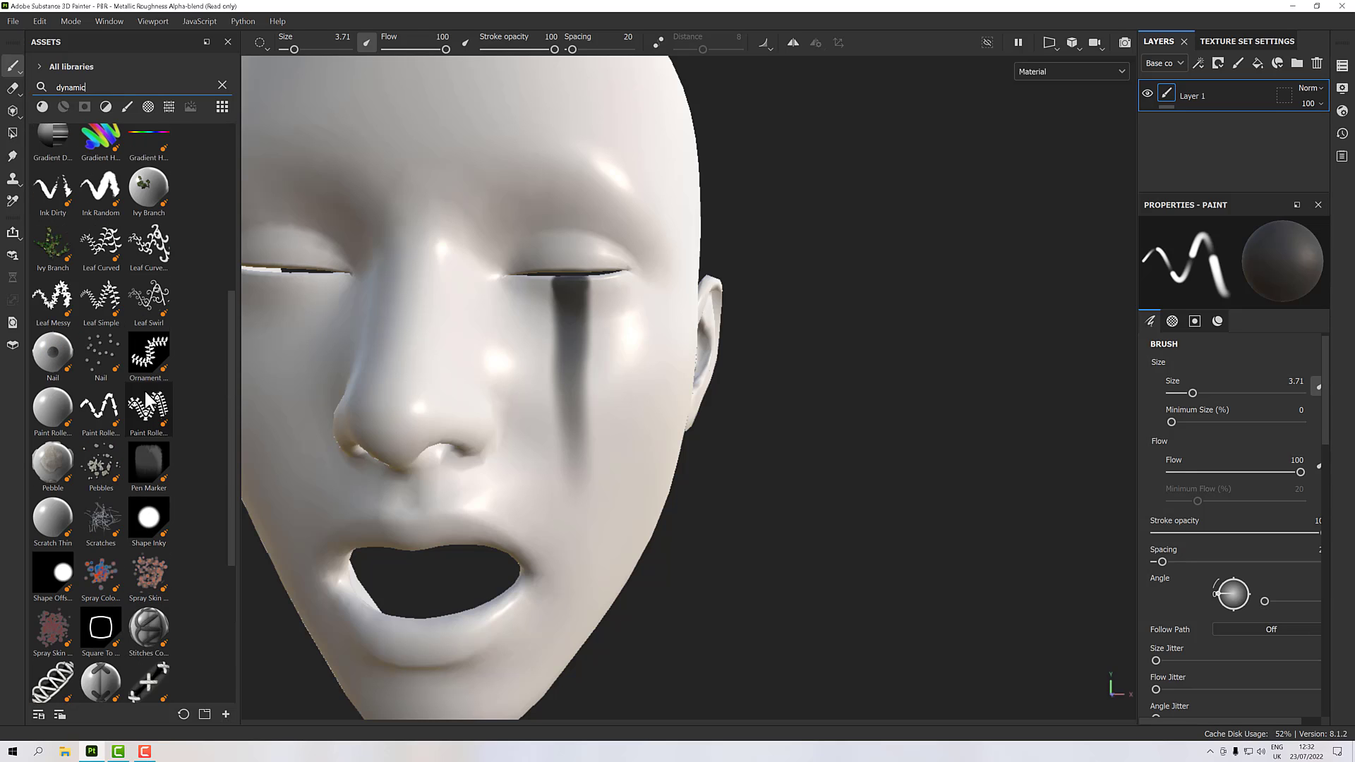
Step: Filter the "dynamic" results to alphas, switch the filter to brushes and locate the FadeOff preset
{"action": "left_click", "coordinate": [148, 106]}
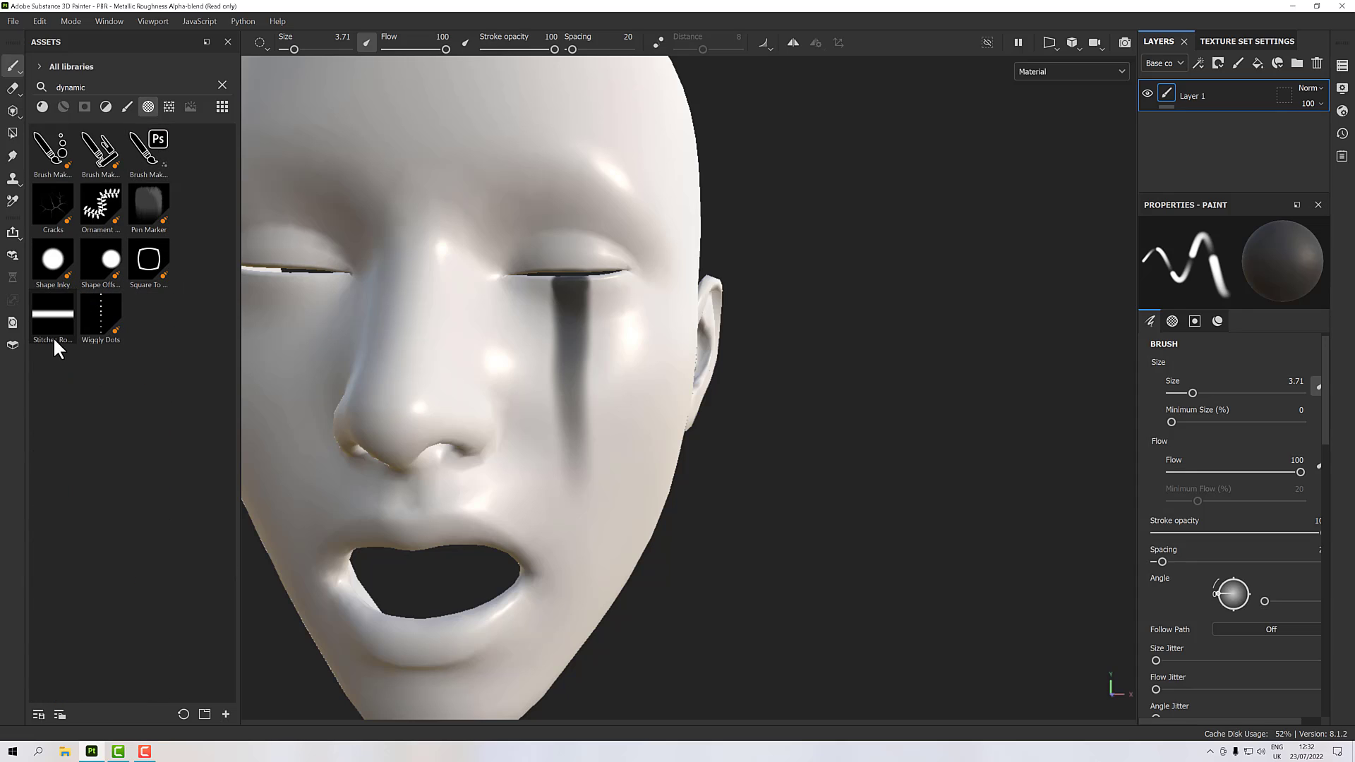
{"action": "left_click", "coordinate": [127, 107]}
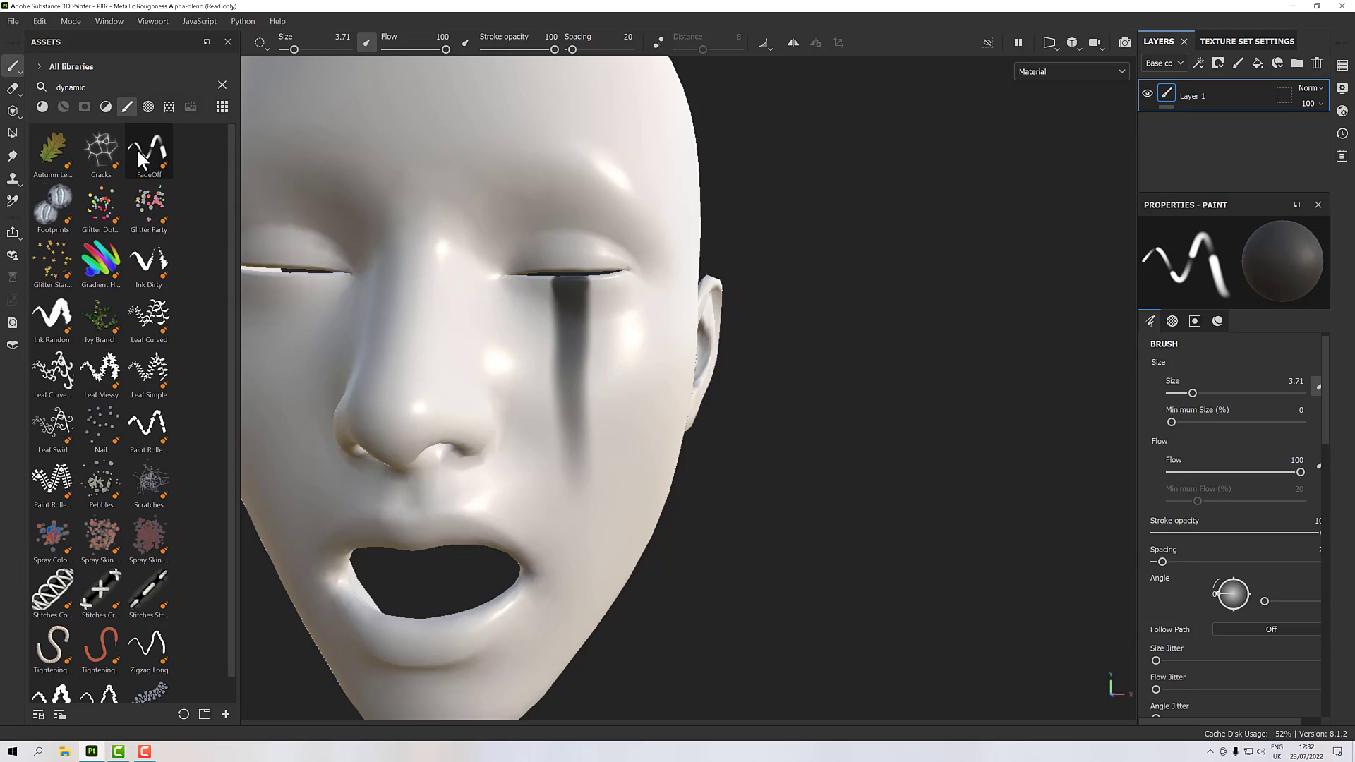
{"action": "mouse_move", "coordinate": [137, 147]}
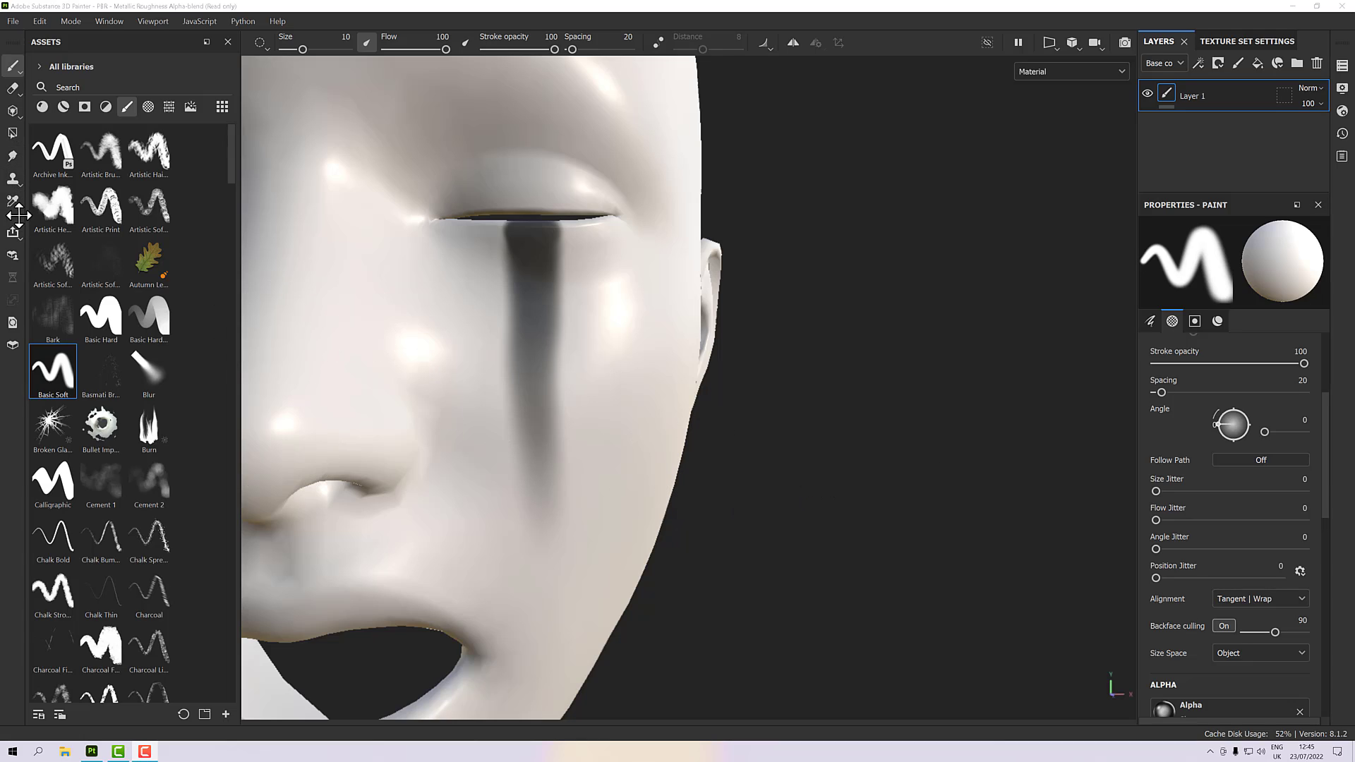
Step: Using the Eraser with the last "Brush Pap..." alpha from a "dirt" search, erase down the tear streak's outer edge
{"action": "left_click", "coordinate": [12, 88]}
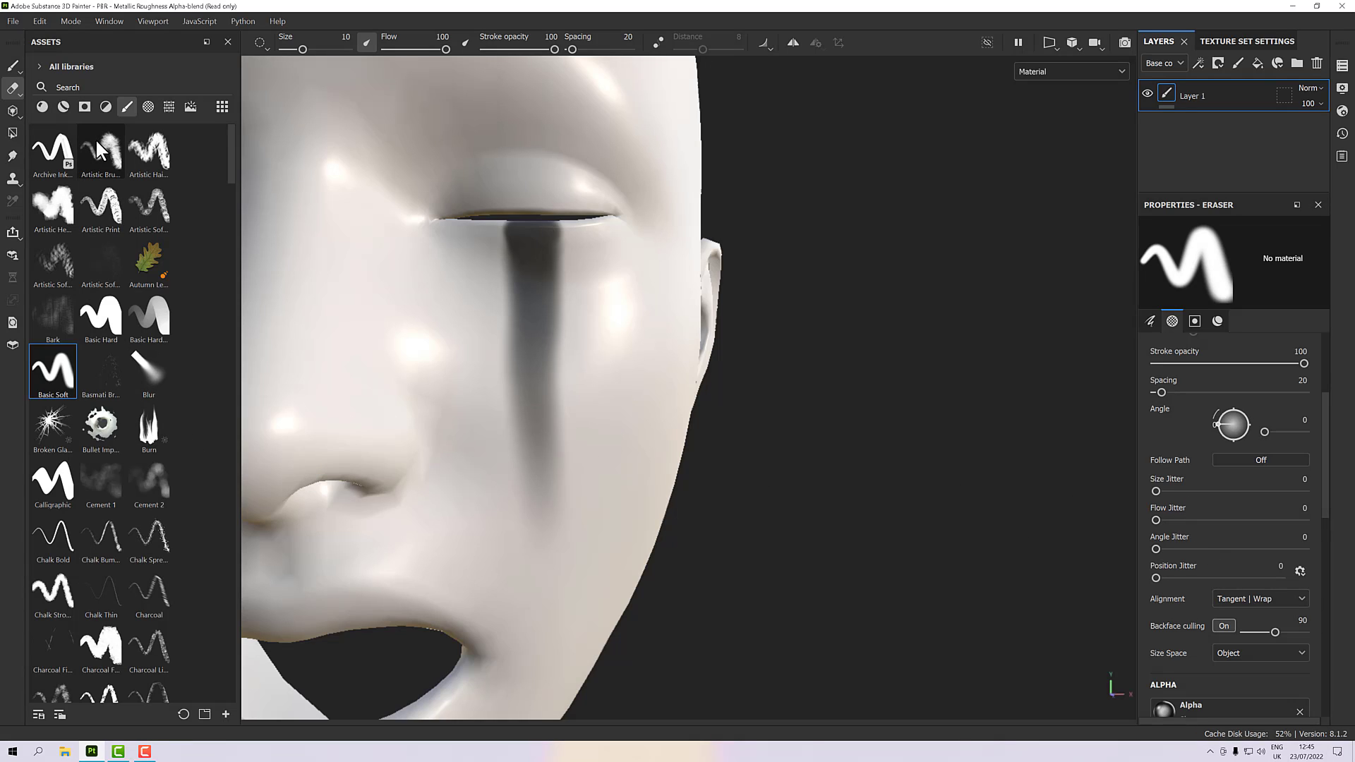
{"action": "left_click", "coordinate": [148, 107]}
{"action": "left_click", "coordinate": [100, 87]}
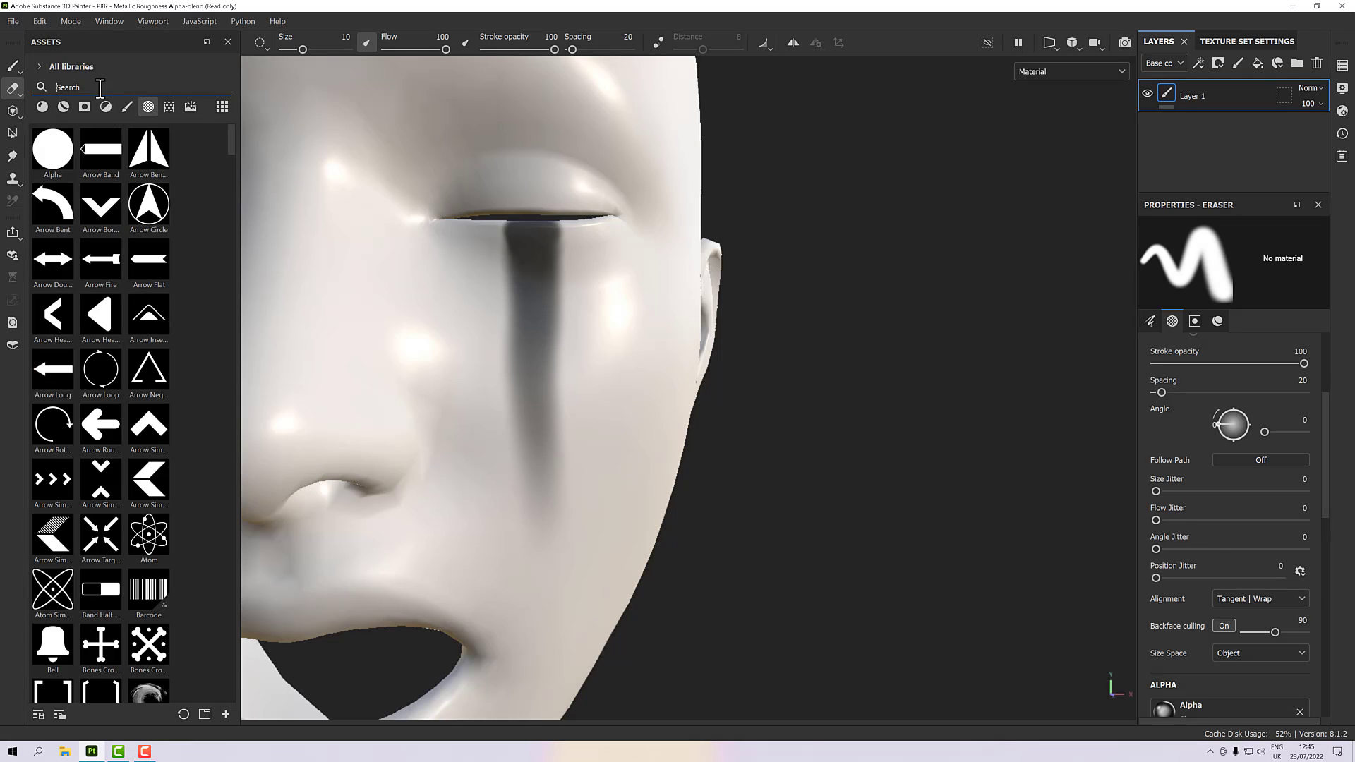
{"action": "type", "text": "dirt"}
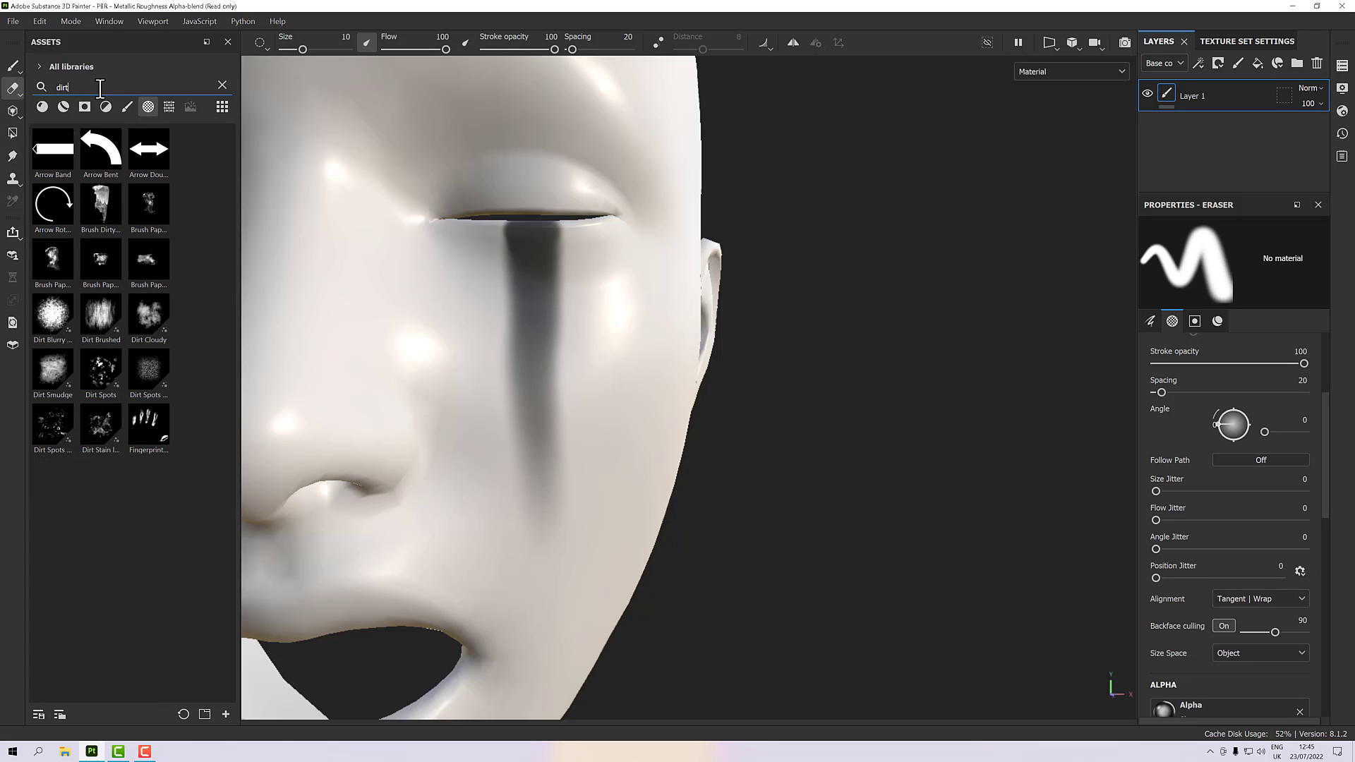
{"action": "left_click", "coordinate": [145, 267]}
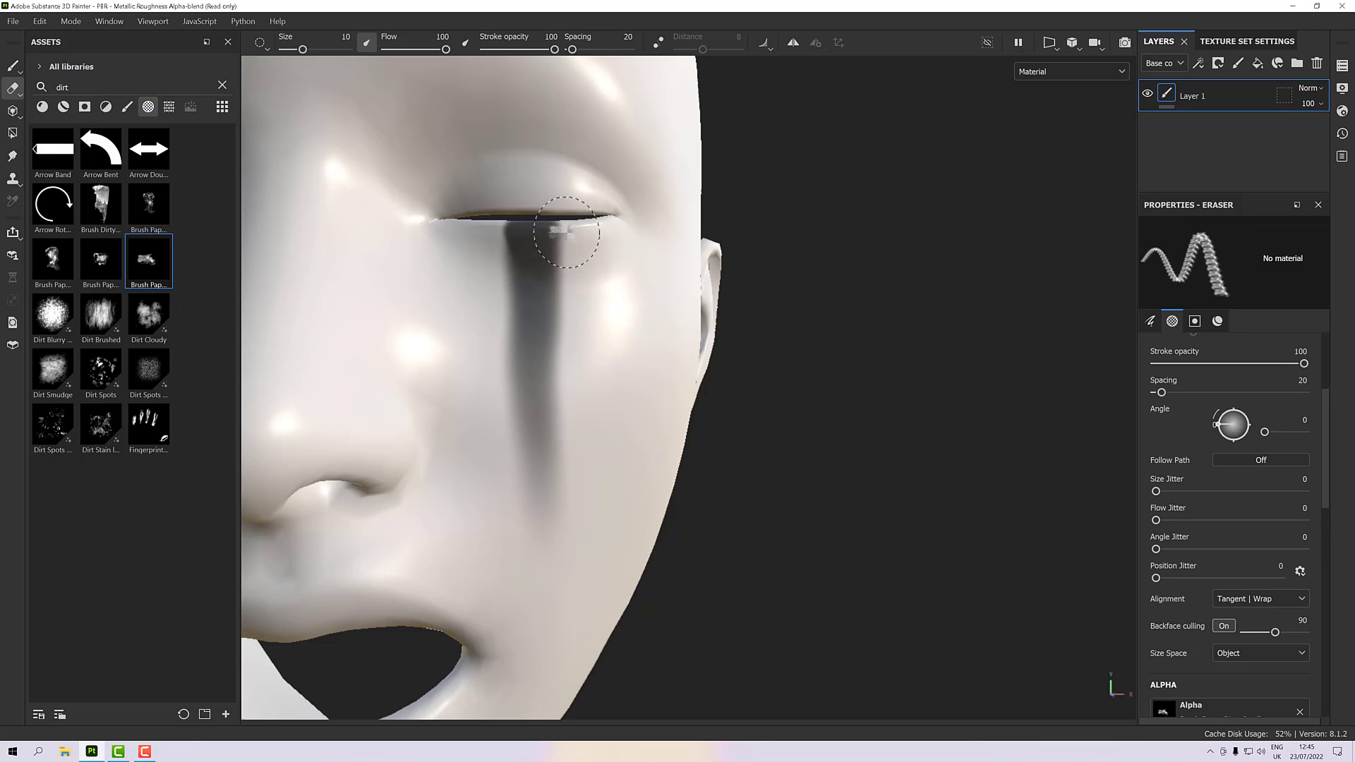
{"action": "left_click_drag", "start_coordinate": [559, 220], "coordinate": [552, 524]}
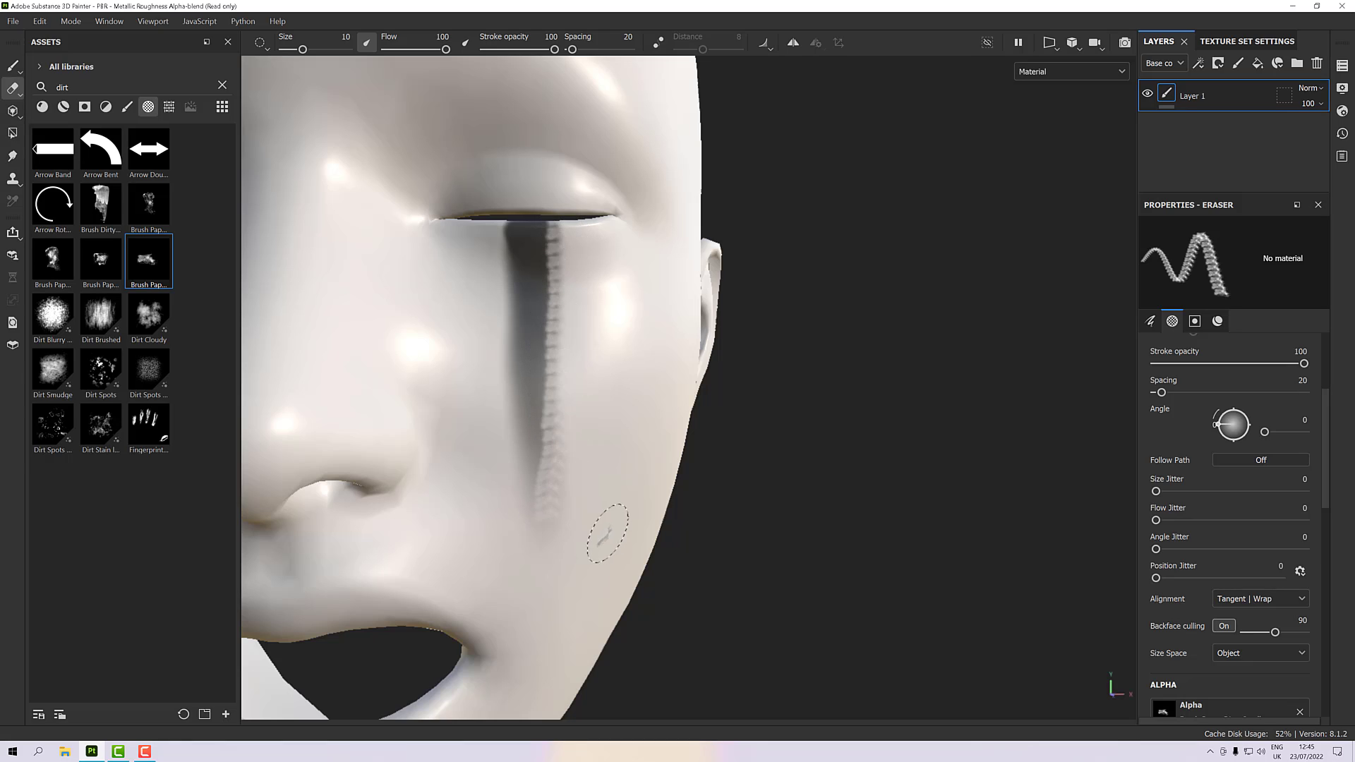
Step: Undo the previous erase, set the eraser's Size Jitter to 100, then test it down the tear streak's outer edge and undo the stroke
{"action": "key", "text": "ctrl+z"}
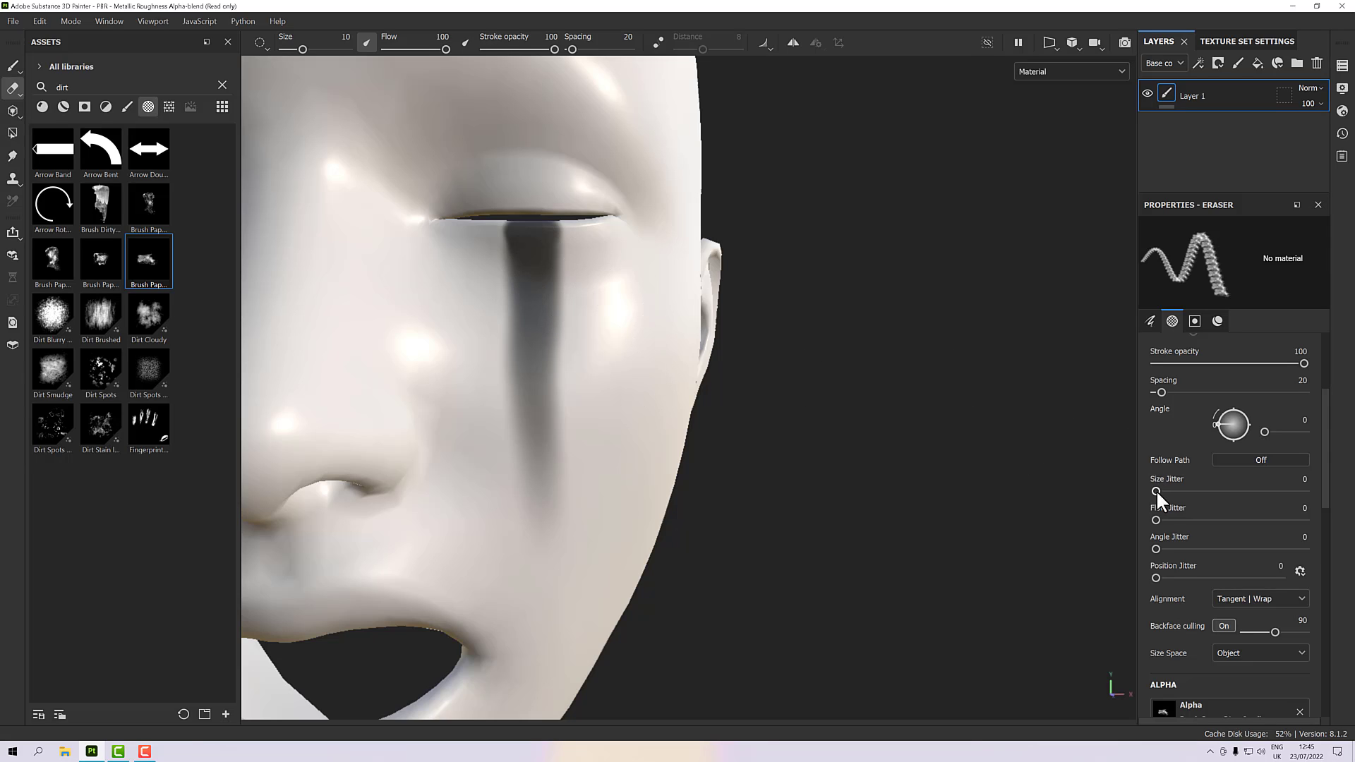
{"action": "left_click_drag", "start_coordinate": [1156, 491], "coordinate": [1326, 497]}
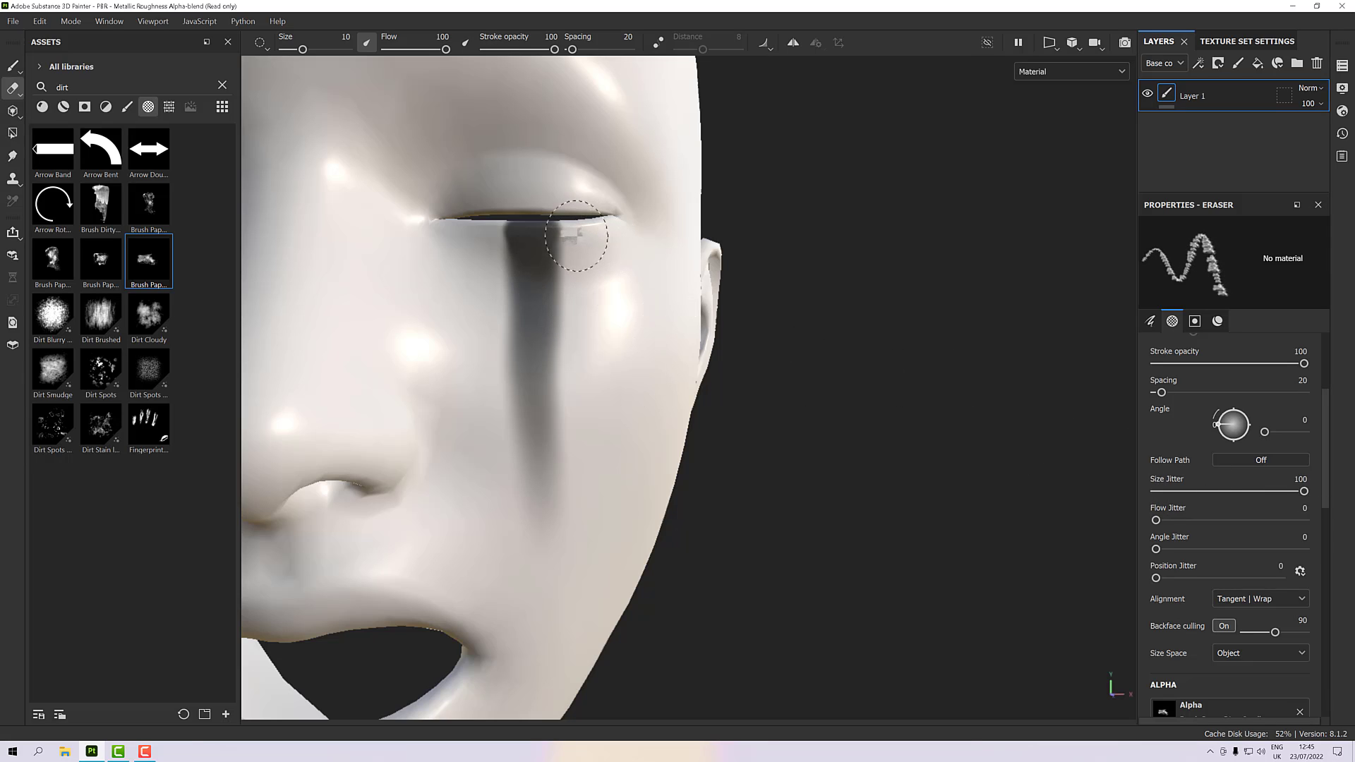
{"action": "mouse_move", "coordinate": [566, 227]}
{"action": "left_mouse_down"}
{"action": "mouse_move", "coordinate": [560, 514]}
{"action": "mouse_move", "coordinate": [583, 489]}
{"action": "left_mouse_up"}
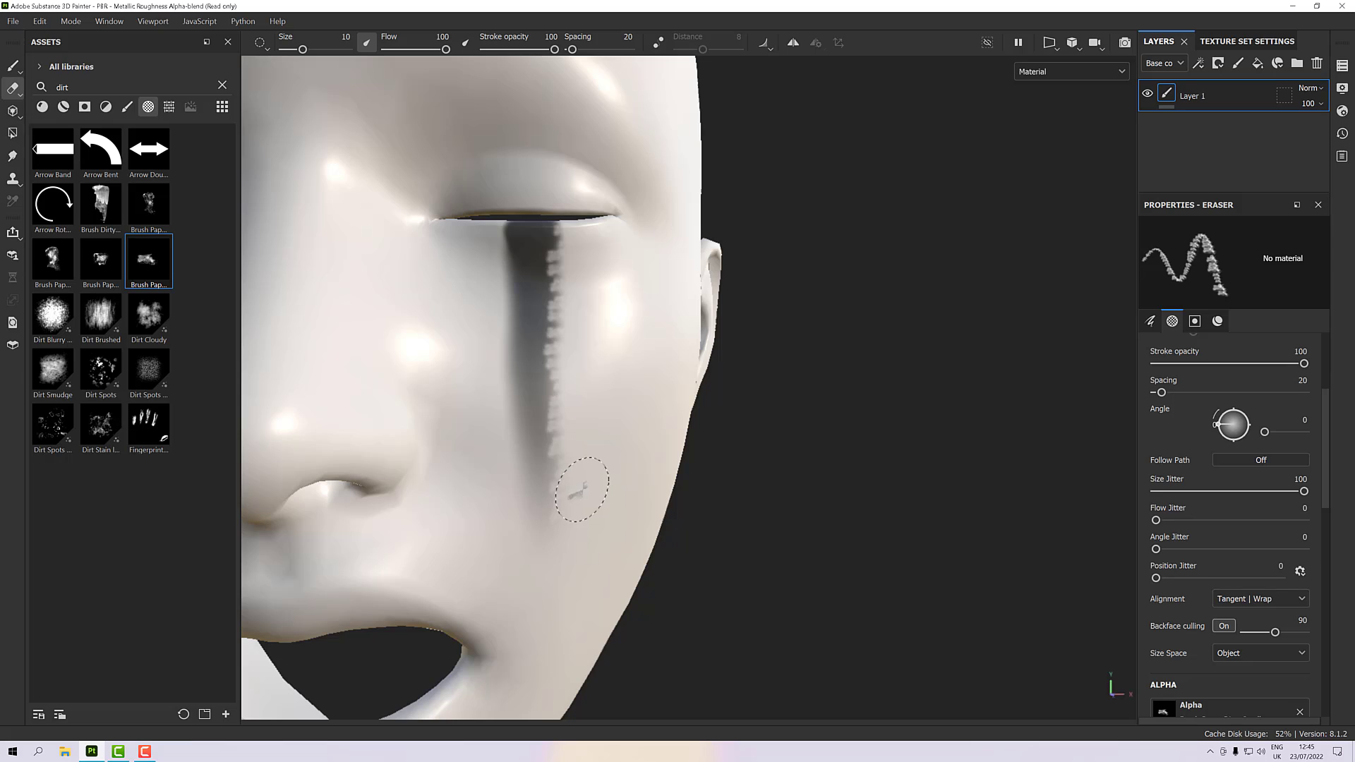
{"action": "key", "text": "ctrl+z"}
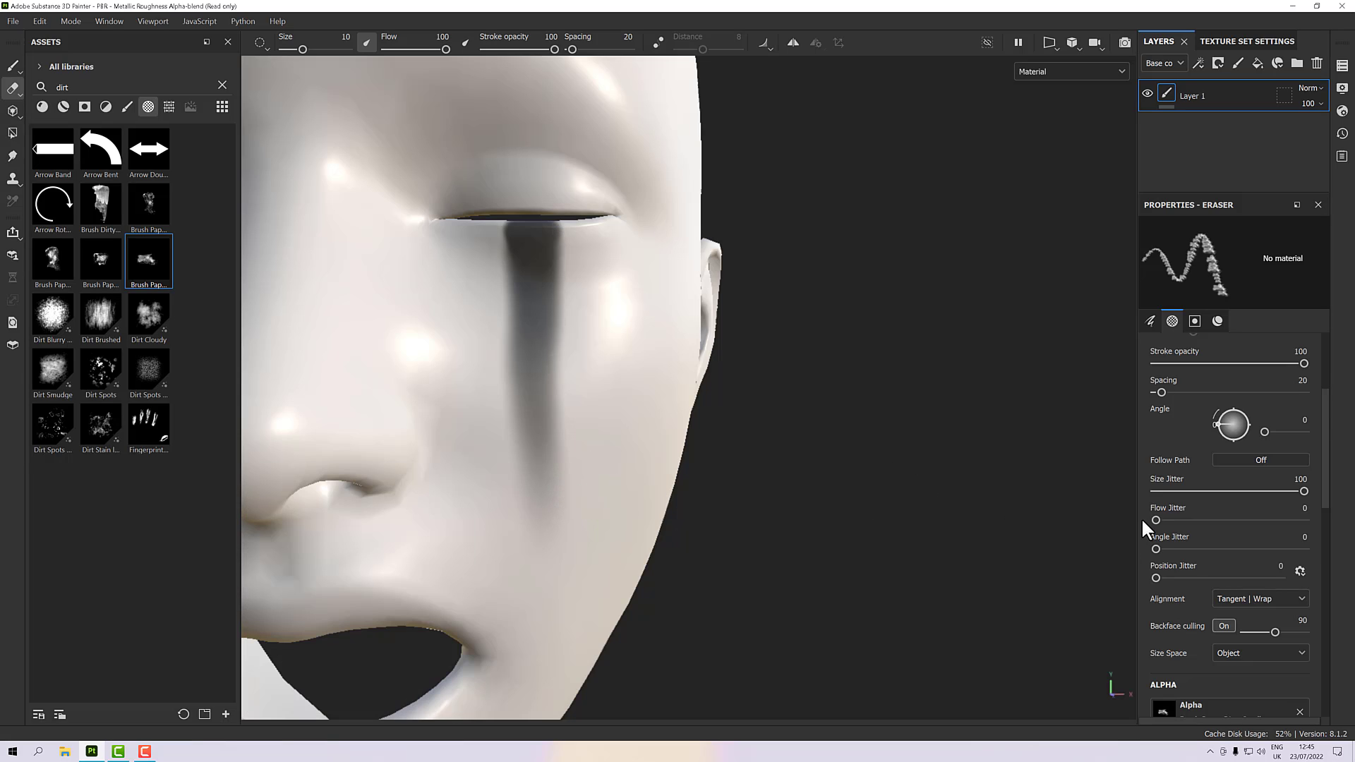
Step: Set the eraser's Flow Jitter to 80, try a stroke along the streak's outer edge and undo it
{"action": "left_click_drag", "start_coordinate": [1200, 520], "coordinate": [1256, 521]}
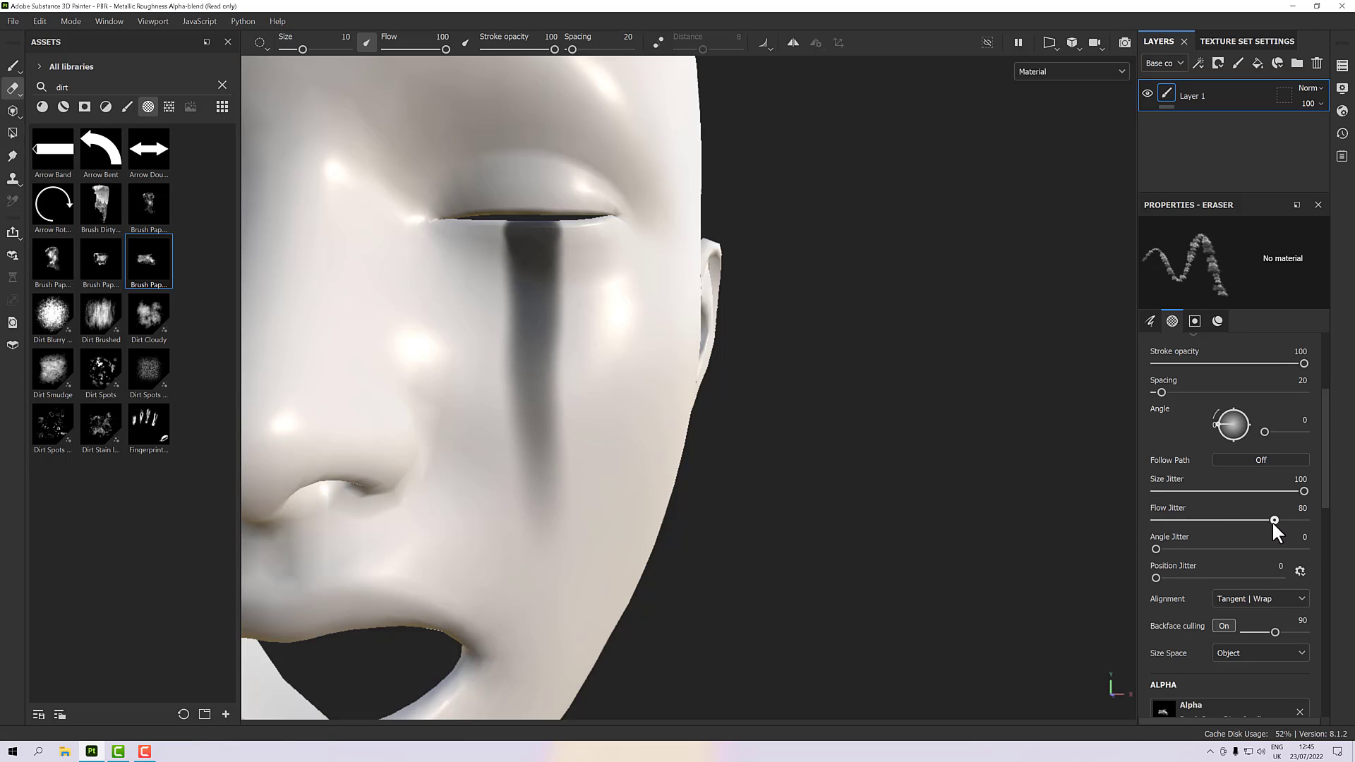
{"action": "mouse_move", "coordinate": [561, 238]}
{"action": "left_mouse_down"}
{"action": "mouse_move", "coordinate": [556, 220]}
{"action": "mouse_move", "coordinate": [554, 501]}
{"action": "left_mouse_up"}
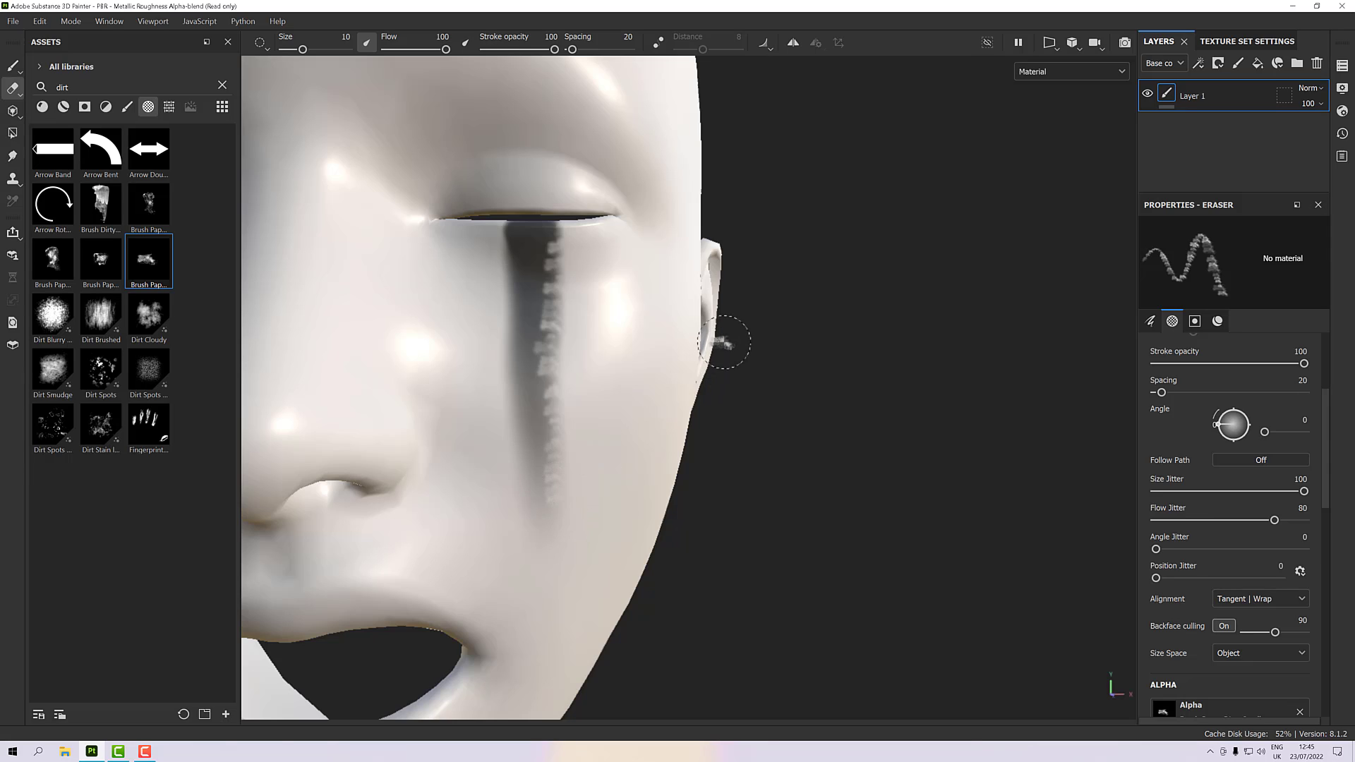
{"action": "key", "text": "ctrl+z"}
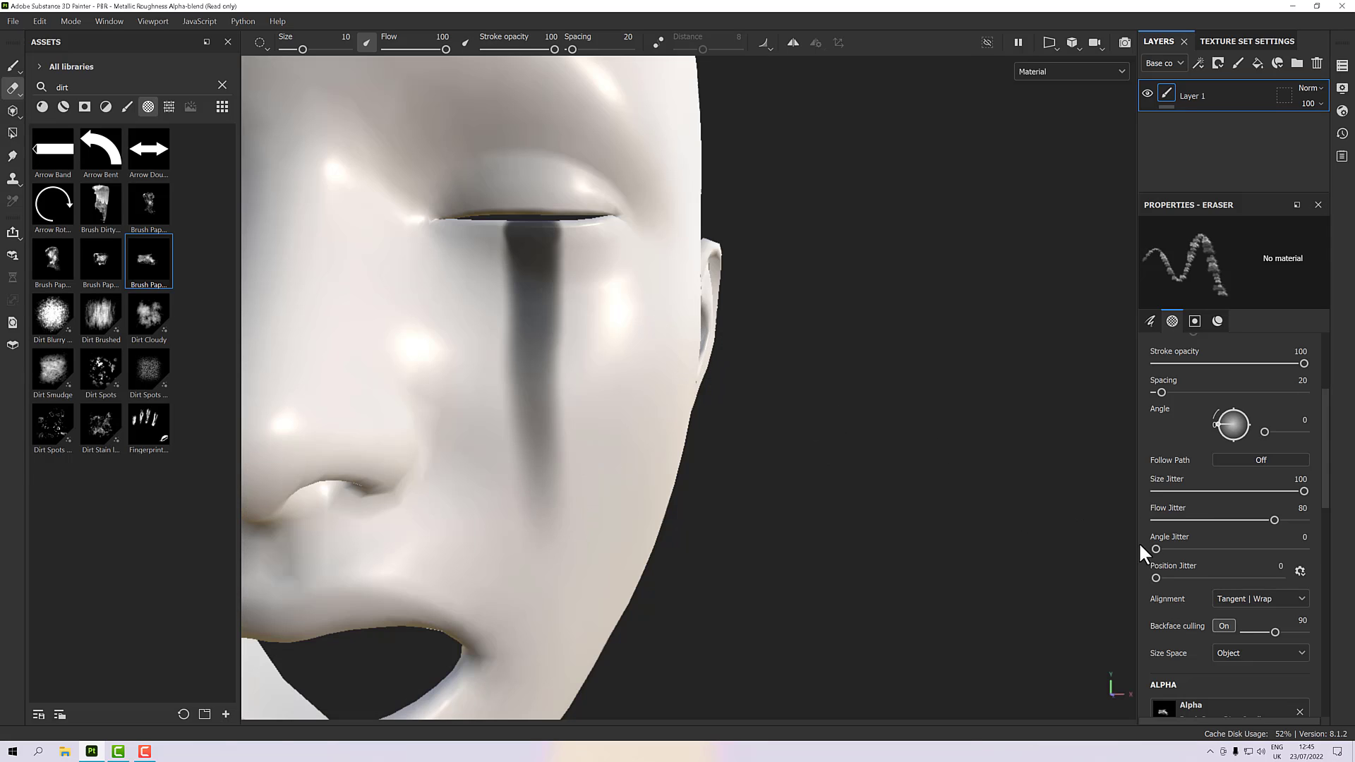
Step: Set the eraser's Angle Jitter to 91, make test erasures along the streak's outer edge and undo them
{"action": "left_click_drag", "start_coordinate": [1195, 554], "coordinate": [1220, 553]}
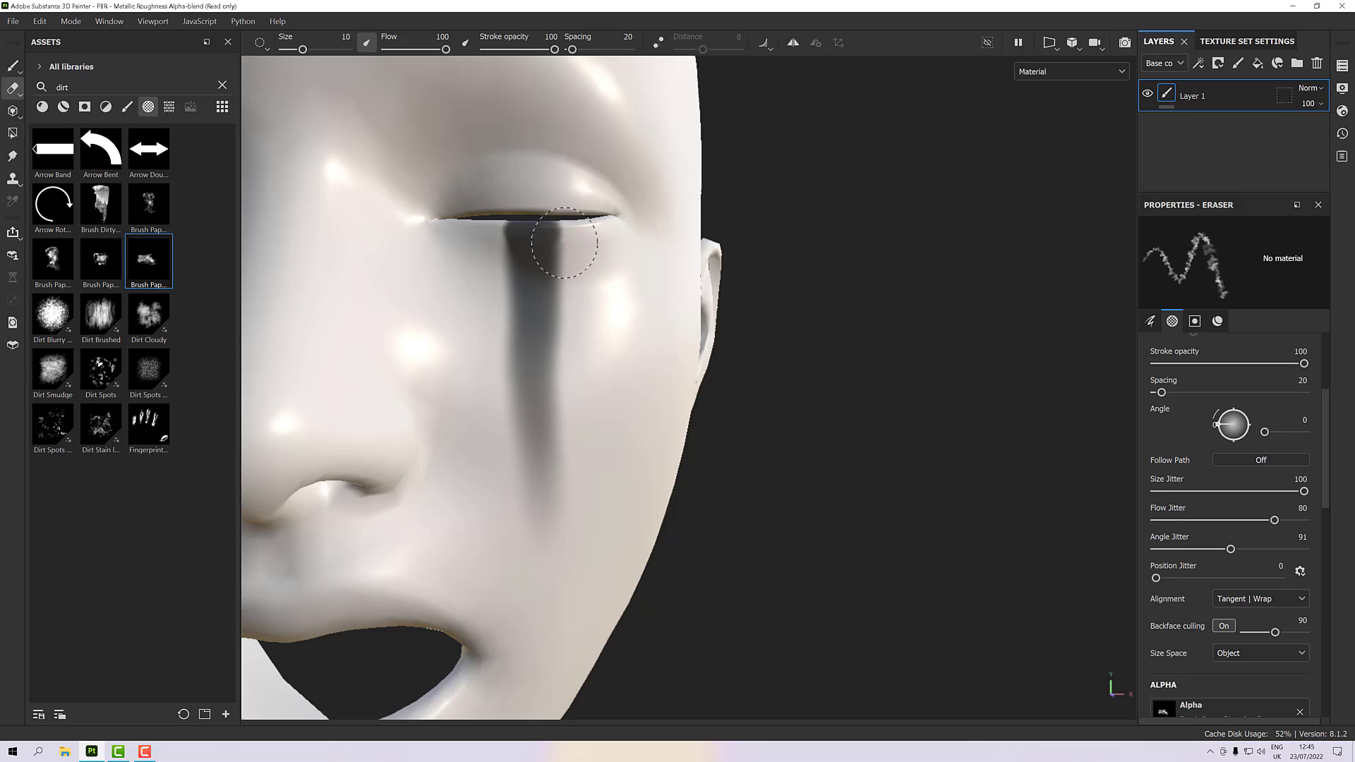
{"action": "mouse_move", "coordinate": [564, 274]}
{"action": "left_mouse_down"}
{"action": "mouse_move", "coordinate": [548, 305]}
{"action": "mouse_move", "coordinate": [554, 521]}
{"action": "left_mouse_up"}
{"action": "mouse_move", "coordinate": [604, 438]}
{"action": "left_mouse_down", "text": "alt"}
{"action": "mouse_move", "coordinate": [743, 439]}
{"action": "mouse_move", "coordinate": [501, 418]}
{"action": "mouse_move", "coordinate": [608, 429]}
{"action": "left_mouse_up", "text": "alt"}
{"action": "key", "text": "ctrl+z"}
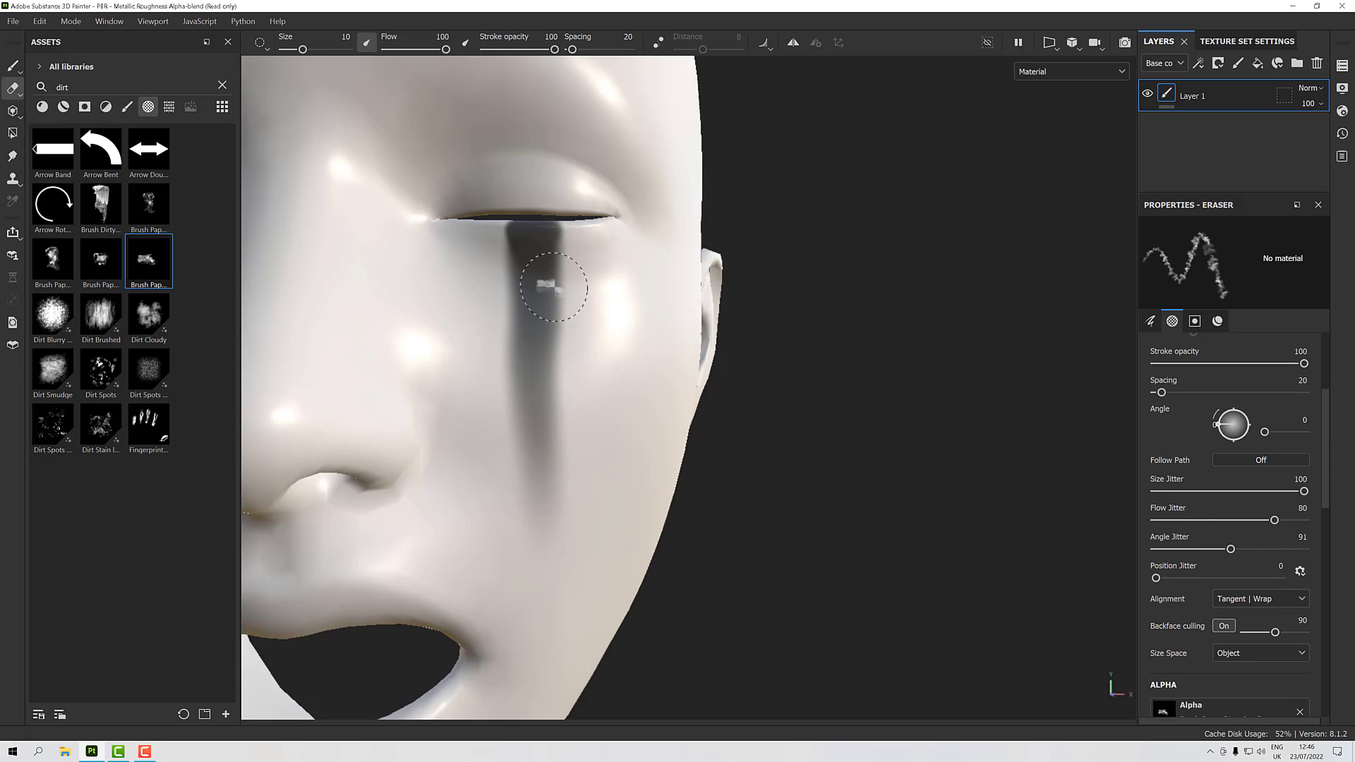
{"action": "key", "text": "ctrl+z"}
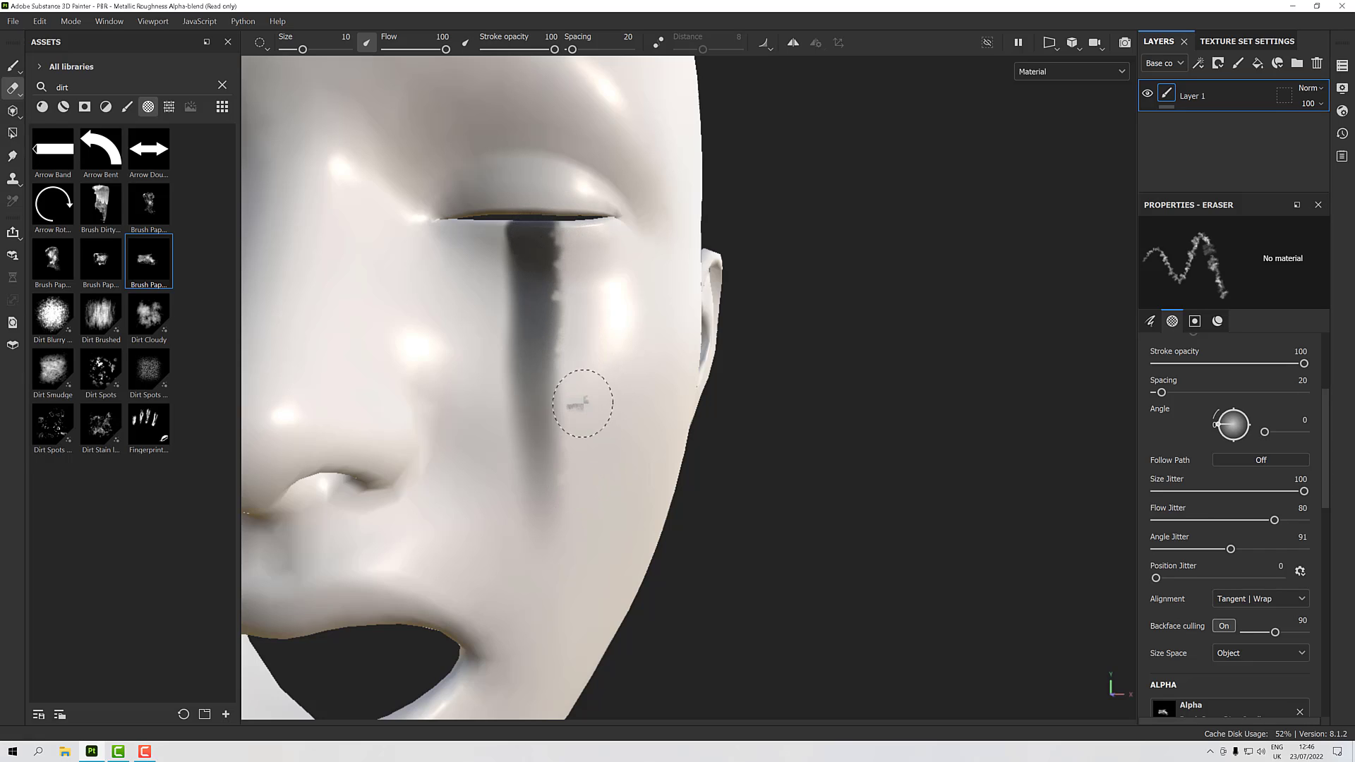
{"action": "key", "text": "ctrl+z"}
Step: Enlarge the eraser to 12.82, try erasing down the streak's outer edge and undo the test strokes
{"action": "right_click_drag", "start_coordinate": [572, 304], "coordinate": [592, 305], "text": "ctrl"}
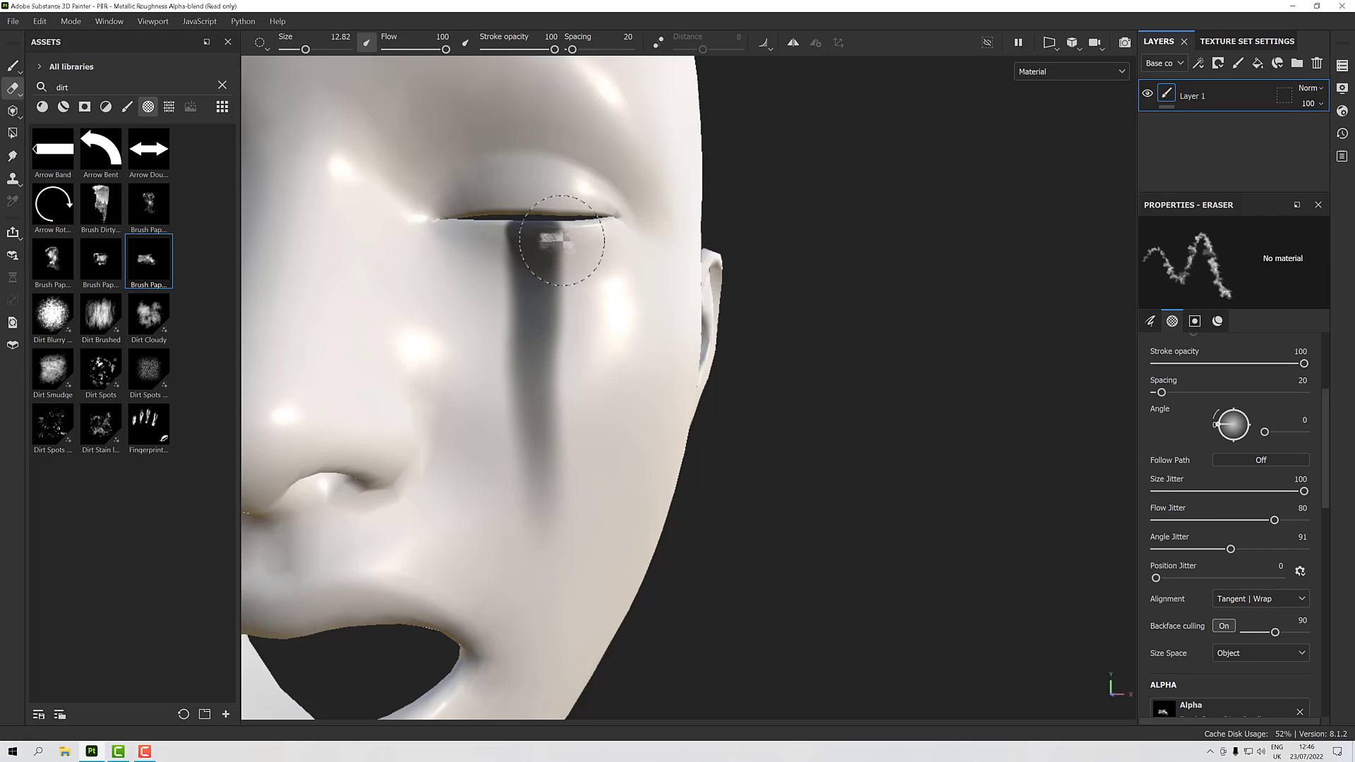
{"action": "left_click_drag", "start_coordinate": [561, 240], "coordinate": [564, 394]}
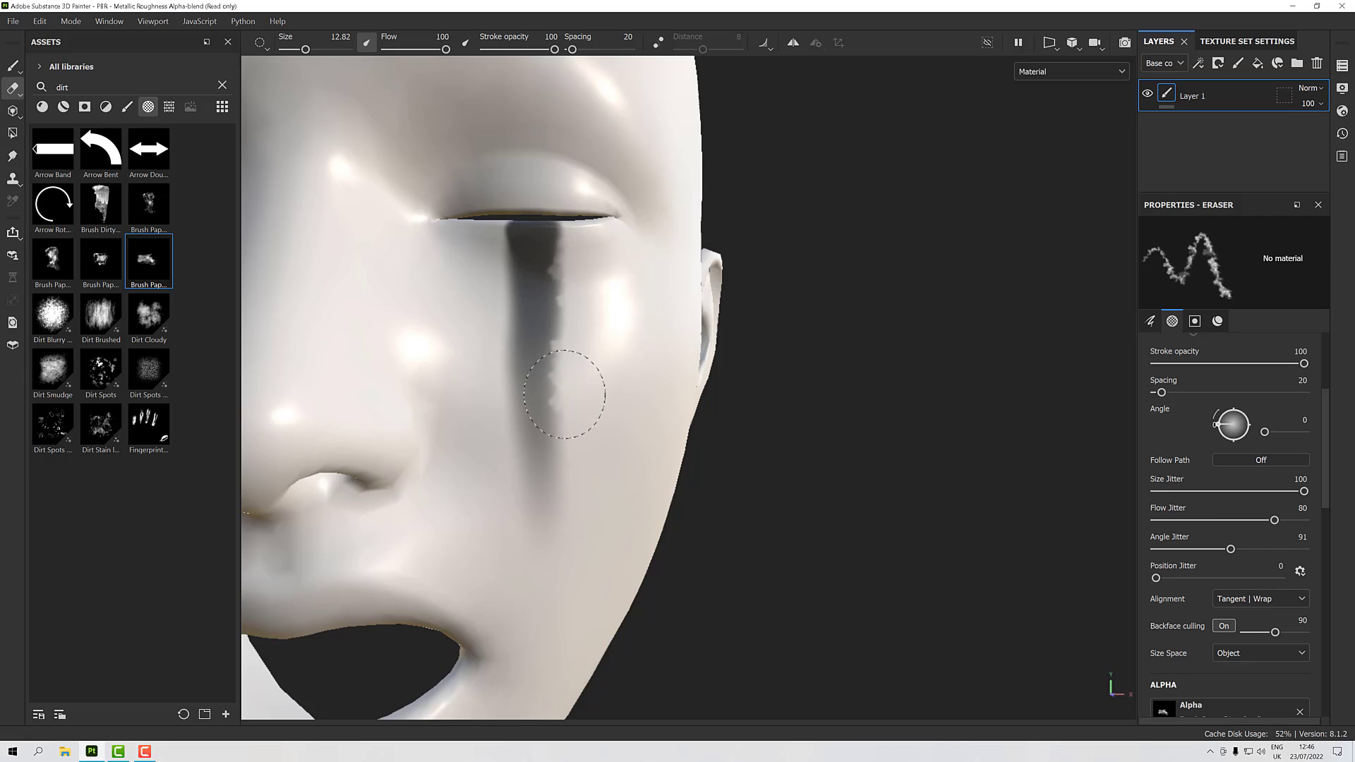
{"action": "left_click_drag", "start_coordinate": [558, 446], "coordinate": [548, 537]}
{"action": "mouse_move", "coordinate": [533, 685]}
{"action": "left_mouse_down", "text": "alt"}
{"action": "mouse_move", "coordinate": [468, 620]}
{"action": "mouse_move", "coordinate": [396, 624]}
{"action": "mouse_move", "coordinate": [579, 639]}
{"action": "mouse_move", "coordinate": [583, 548]}
{"action": "mouse_move", "coordinate": [549, 528]}
{"action": "left_mouse_up", "text": "alt"}
{"action": "key", "text": "ctrl+z"}
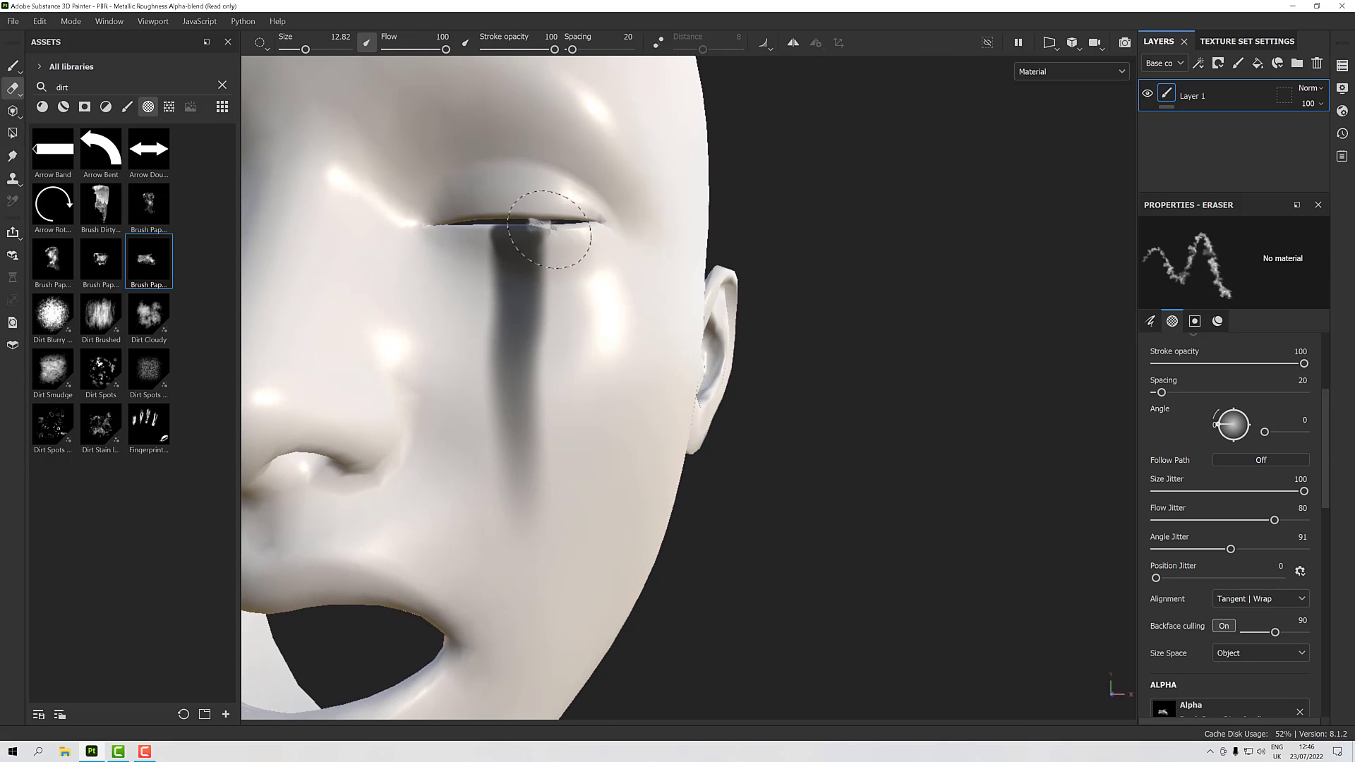
{"action": "left_click_drag", "start_coordinate": [538, 235], "coordinate": [543, 370]}
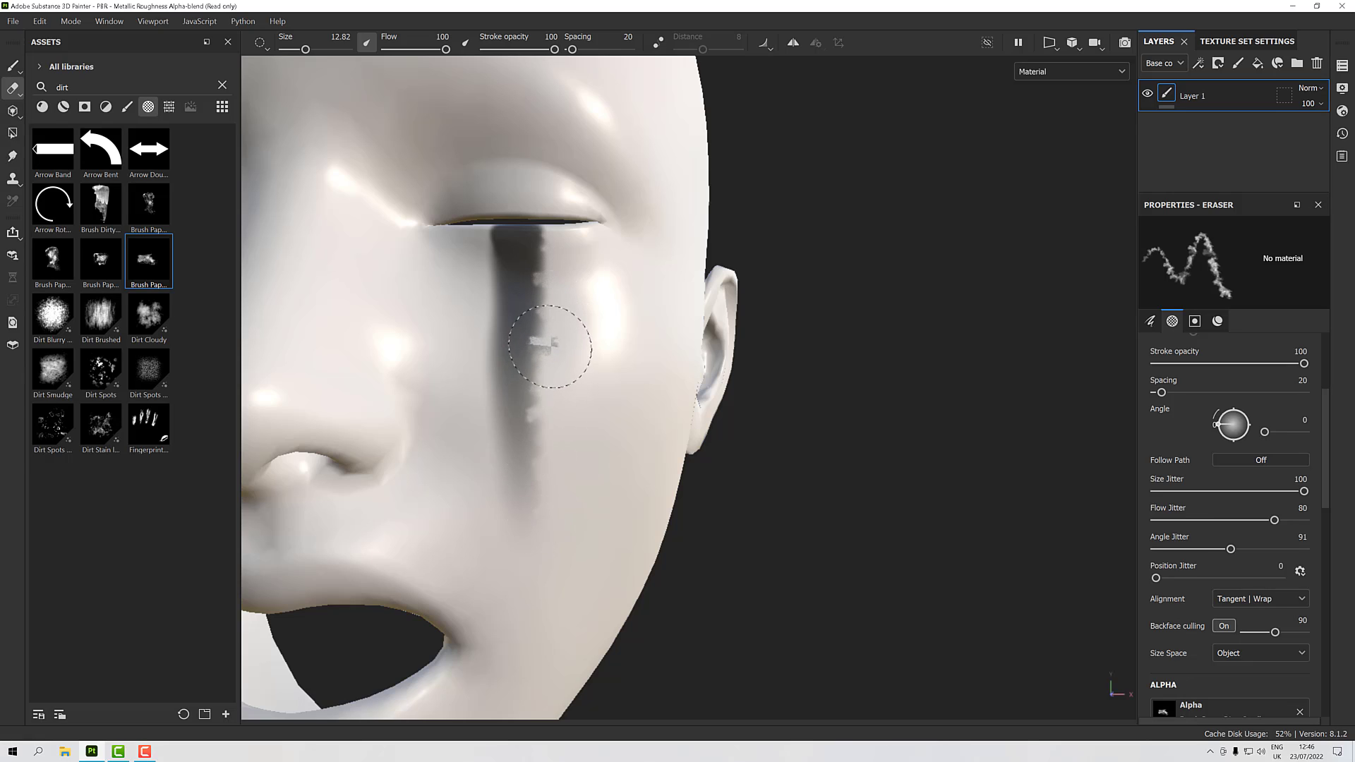
{"action": "scroll", "coordinate": [605, 374], "scroll_direction": "up", "scroll_amount": 2}
{"action": "mouse_move", "coordinate": [596, 348]}
{"action": "left_mouse_down", "text": "alt"}
{"action": "mouse_move", "coordinate": [453, 350]}
{"action": "mouse_move", "coordinate": [566, 344]}
{"action": "mouse_move", "coordinate": [574, 357]}
{"action": "left_mouse_up", "text": "alt"}
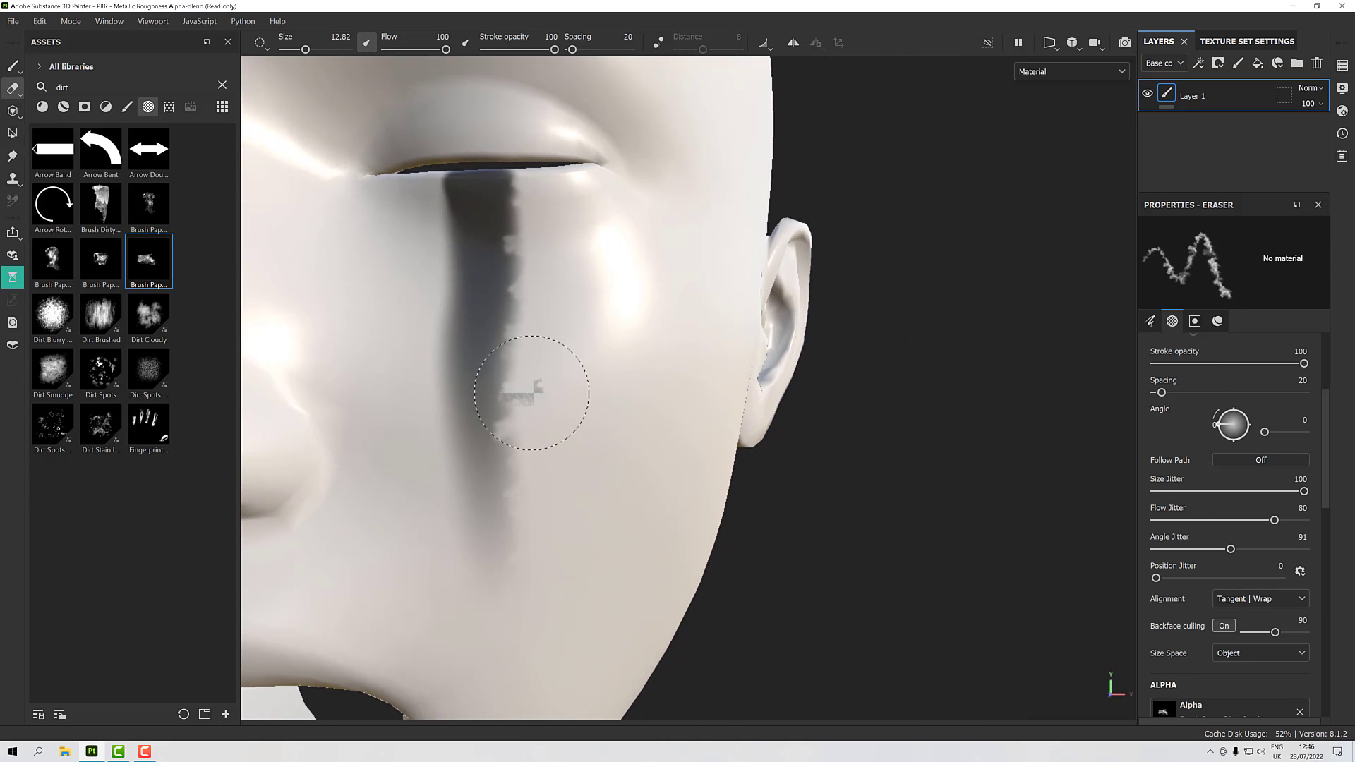
{"action": "key", "text": "ctrl+z"}
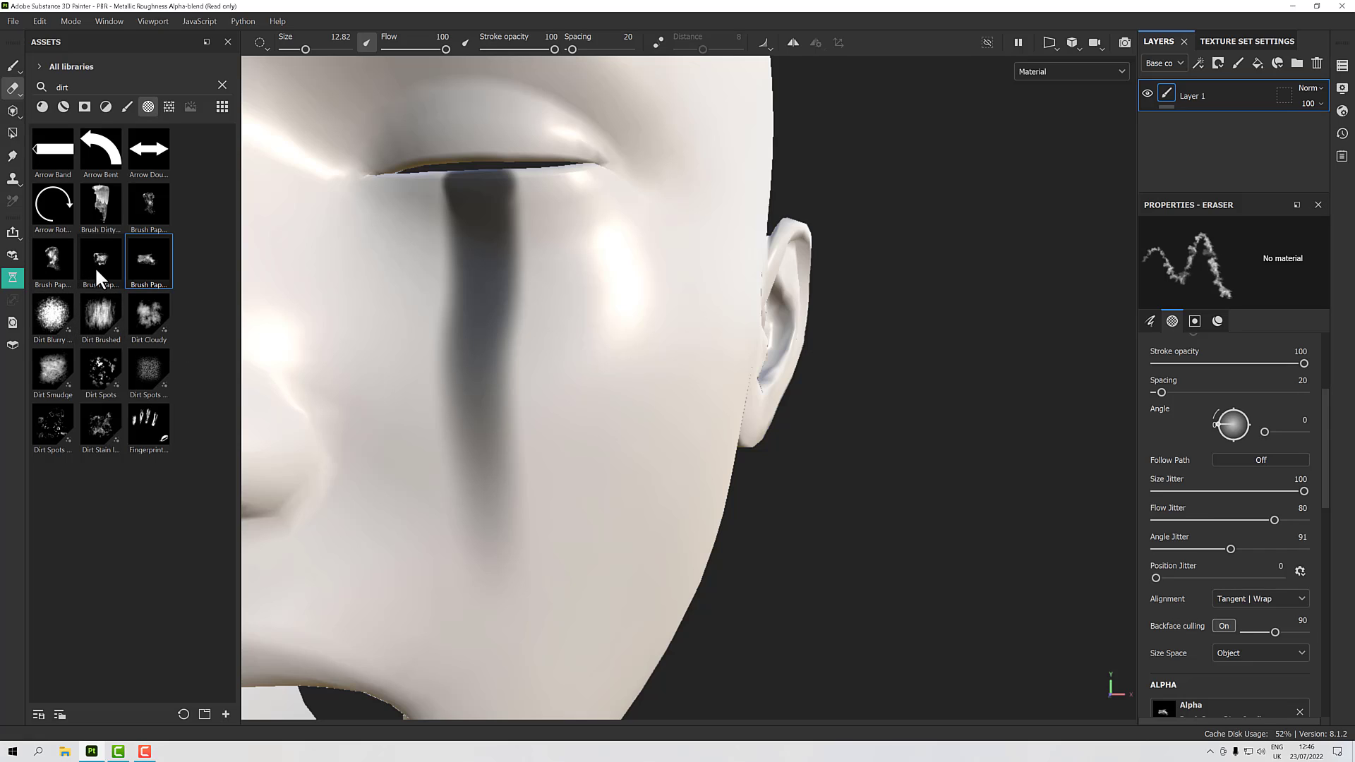
Step: Try the "Brush Pap..." alpha beside Brush Dirty on the streak's upper outer edge and undo the erasure
{"action": "left_click", "coordinate": [152, 206]}
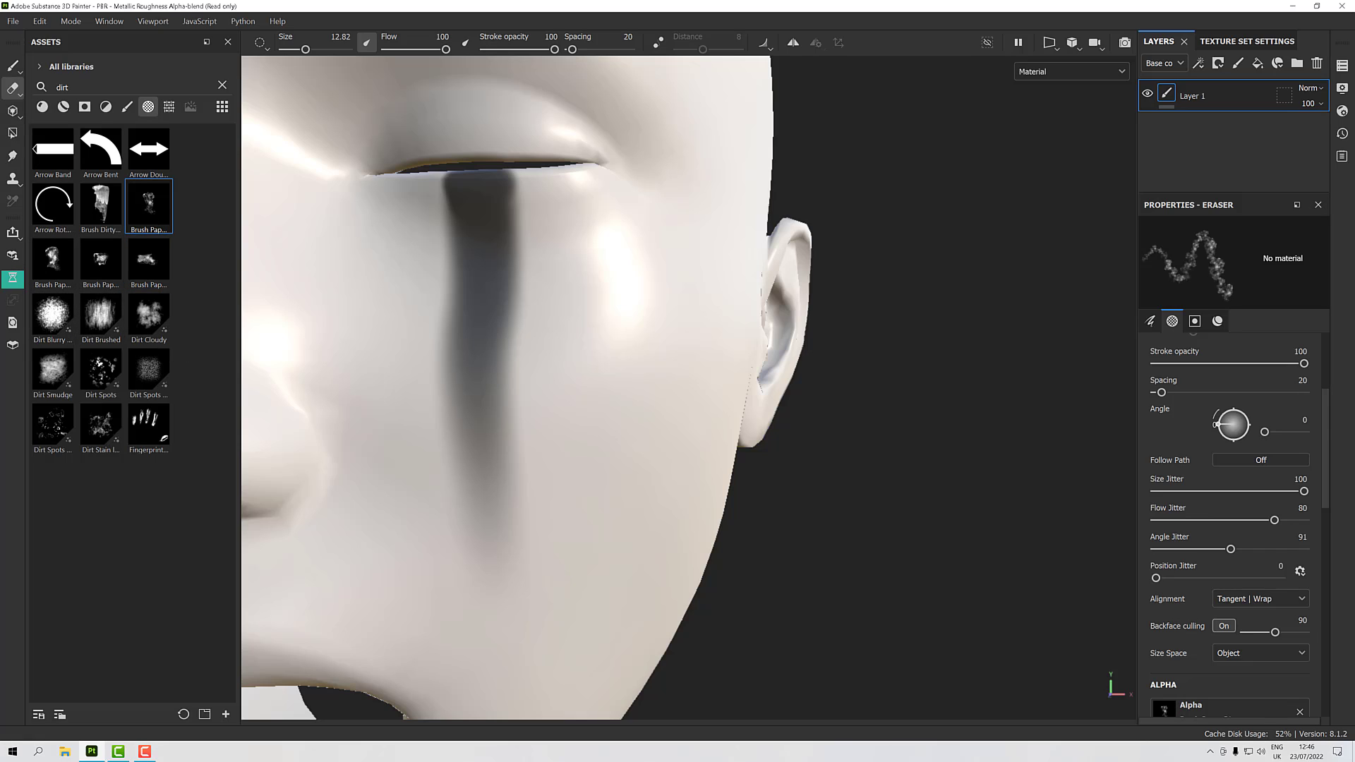
{"action": "left_click_drag", "start_coordinate": [507, 182], "coordinate": [521, 342]}
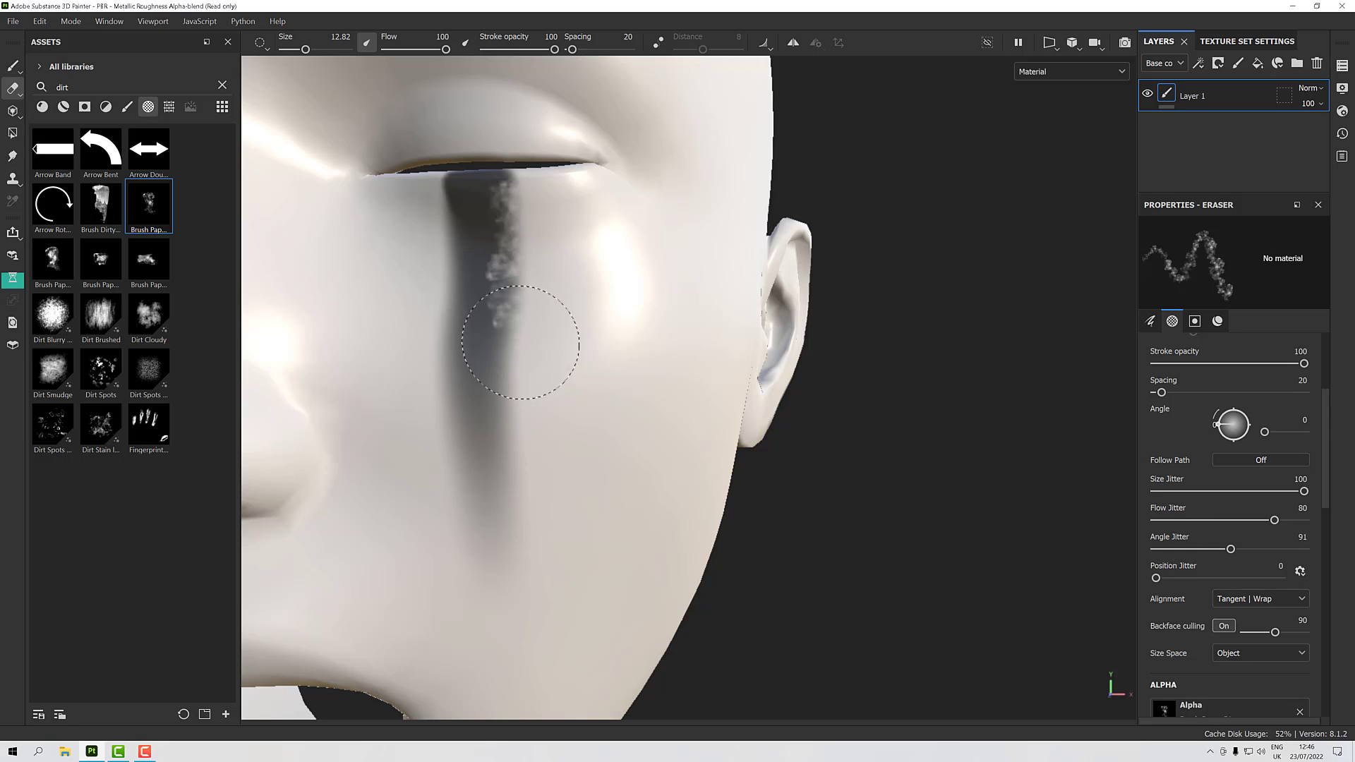
{"action": "mouse_move", "coordinate": [539, 514]}
{"action": "left_mouse_down", "text": "alt"}
{"action": "mouse_move", "coordinate": [605, 520]}
{"action": "mouse_move", "coordinate": [592, 528]}
{"action": "left_mouse_up", "text": "alt"}
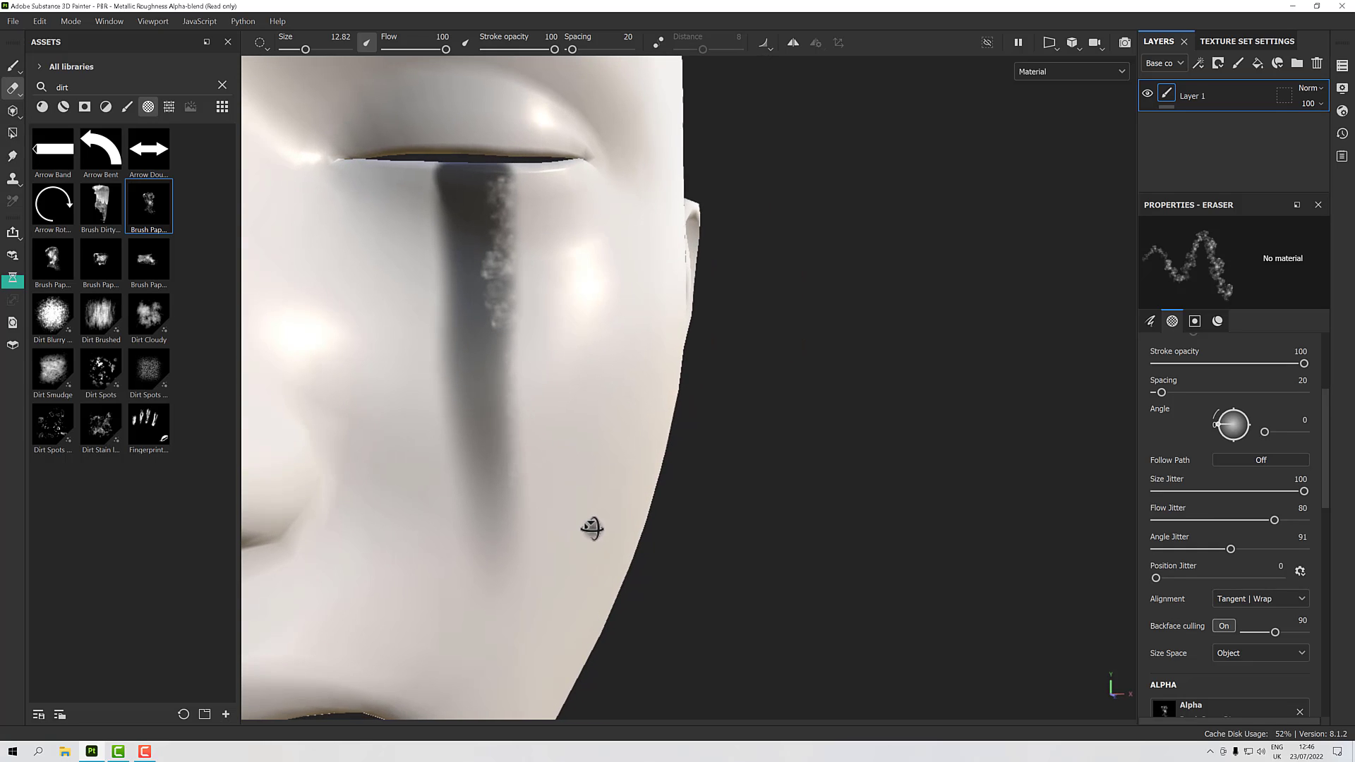
{"action": "key", "text": "ctrl+z"}
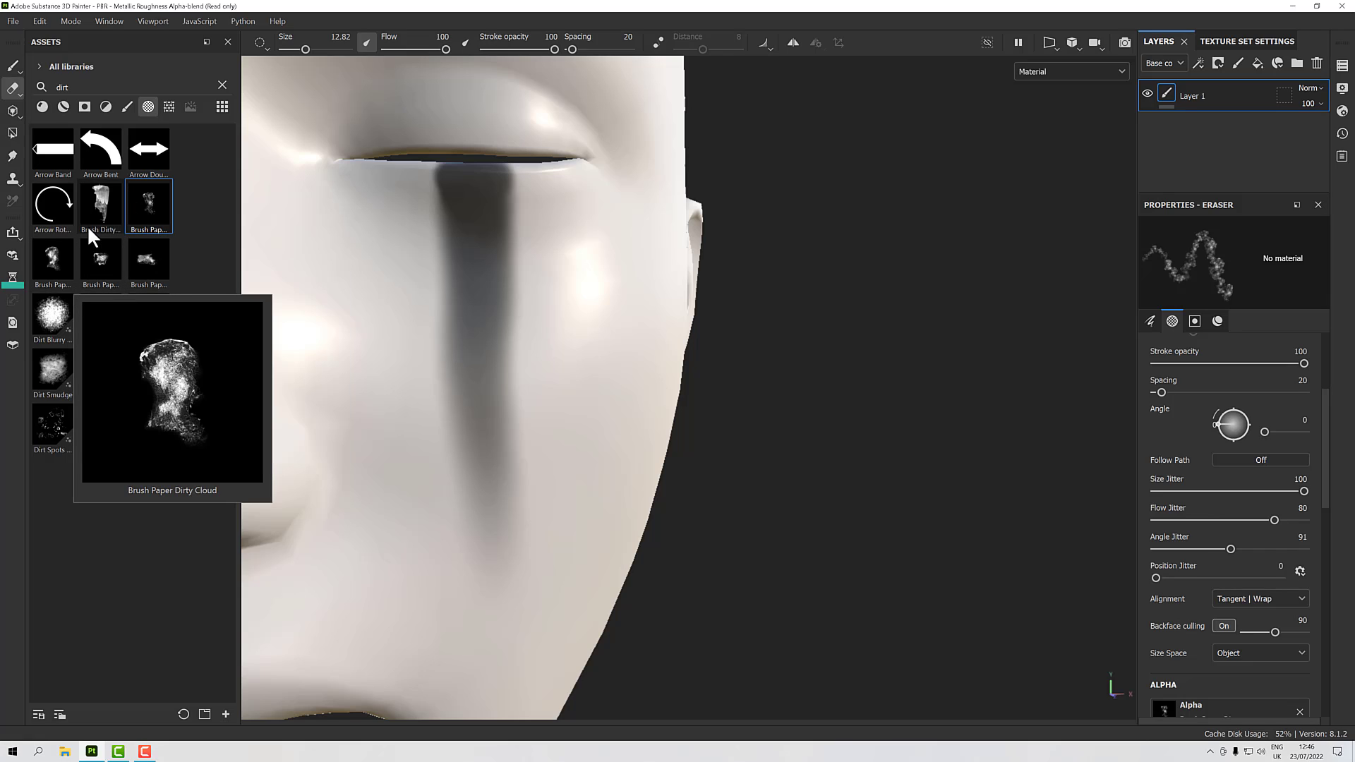
Step: Assign the "Dirt Stain I..." alpha to the eraser, test it down the streak's outer edge and undo the strokes
{"action": "mouse_move", "coordinate": [155, 209]}
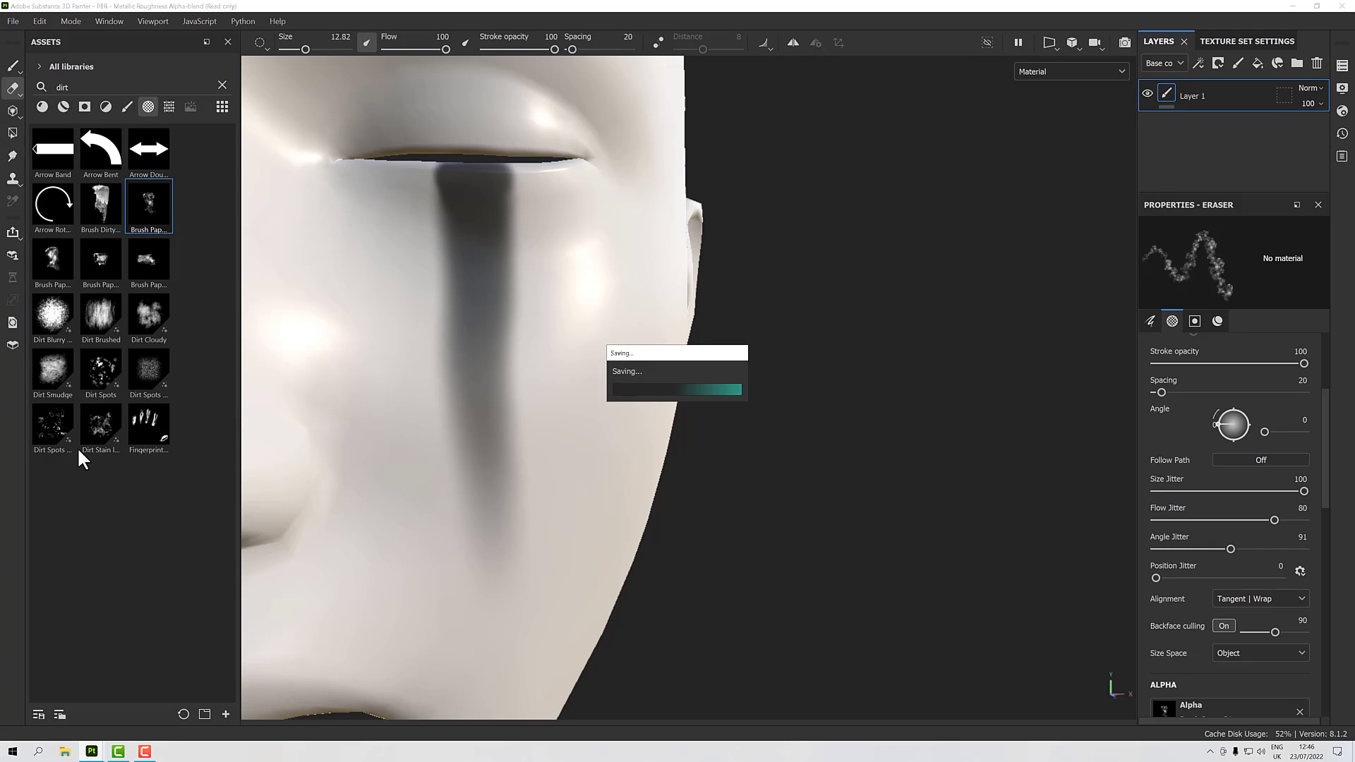
{"action": "left_click", "coordinate": [98, 432]}
{"action": "mouse_move", "coordinate": [451, 303]}
{"action": "left_mouse_down"}
{"action": "mouse_move", "coordinate": [475, 249]}
{"action": "mouse_move", "coordinate": [491, 468]}
{"action": "left_mouse_up"}
{"action": "key", "text": "ctrl+z"}
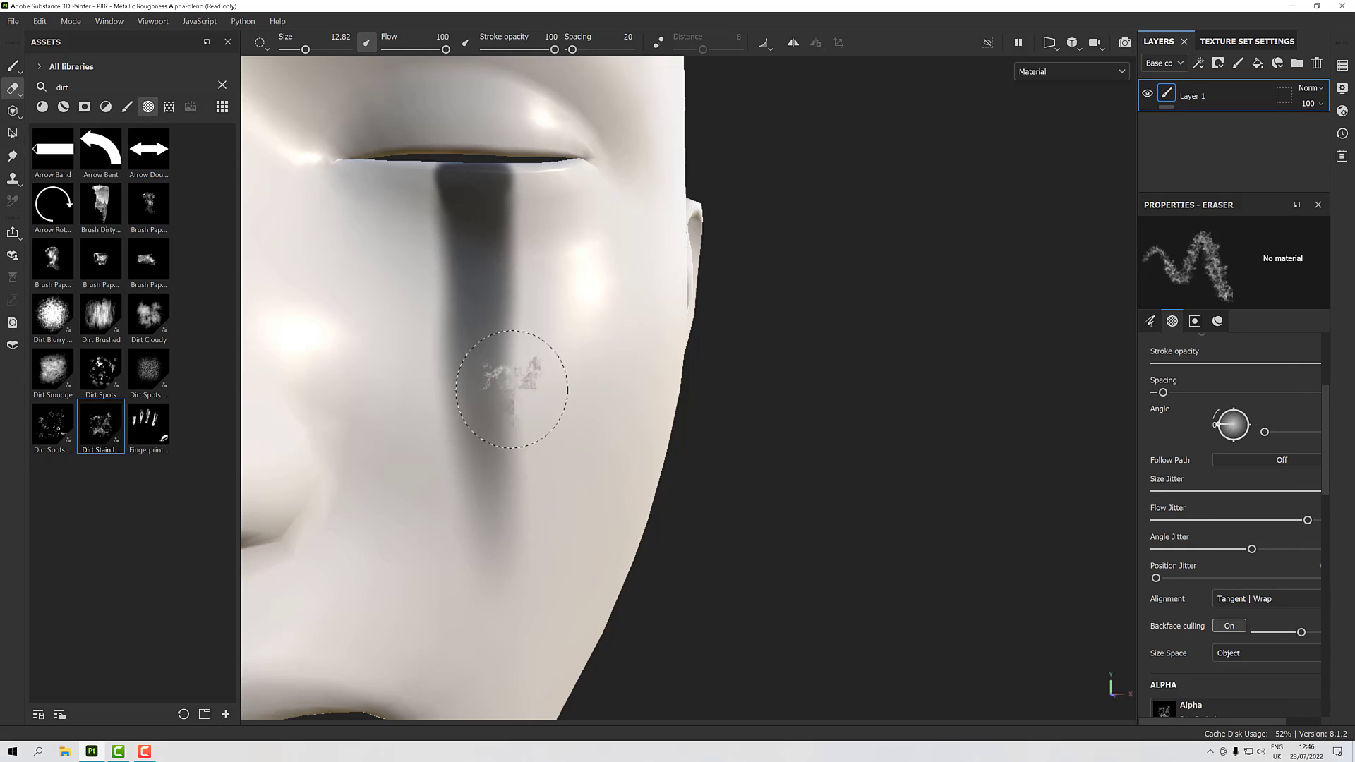
{"action": "mouse_move", "coordinate": [520, 185]}
{"action": "left_mouse_down"}
{"action": "mouse_move", "coordinate": [544, 468]}
{"action": "mouse_move", "coordinate": [521, 496]}
{"action": "mouse_move", "coordinate": [523, 266]}
{"action": "mouse_move", "coordinate": [542, 327]}
{"action": "mouse_move", "coordinate": [612, 376]}
{"action": "left_mouse_up"}
{"action": "scroll", "coordinate": [547, 331], "scroll_direction": "down", "scroll_amount": 5}
{"action": "scroll", "coordinate": [612, 376], "scroll_direction": "up", "scroll_amount": 3}
{"action": "scroll", "coordinate": [612, 376], "scroll_direction": "up", "scroll_amount": 2}
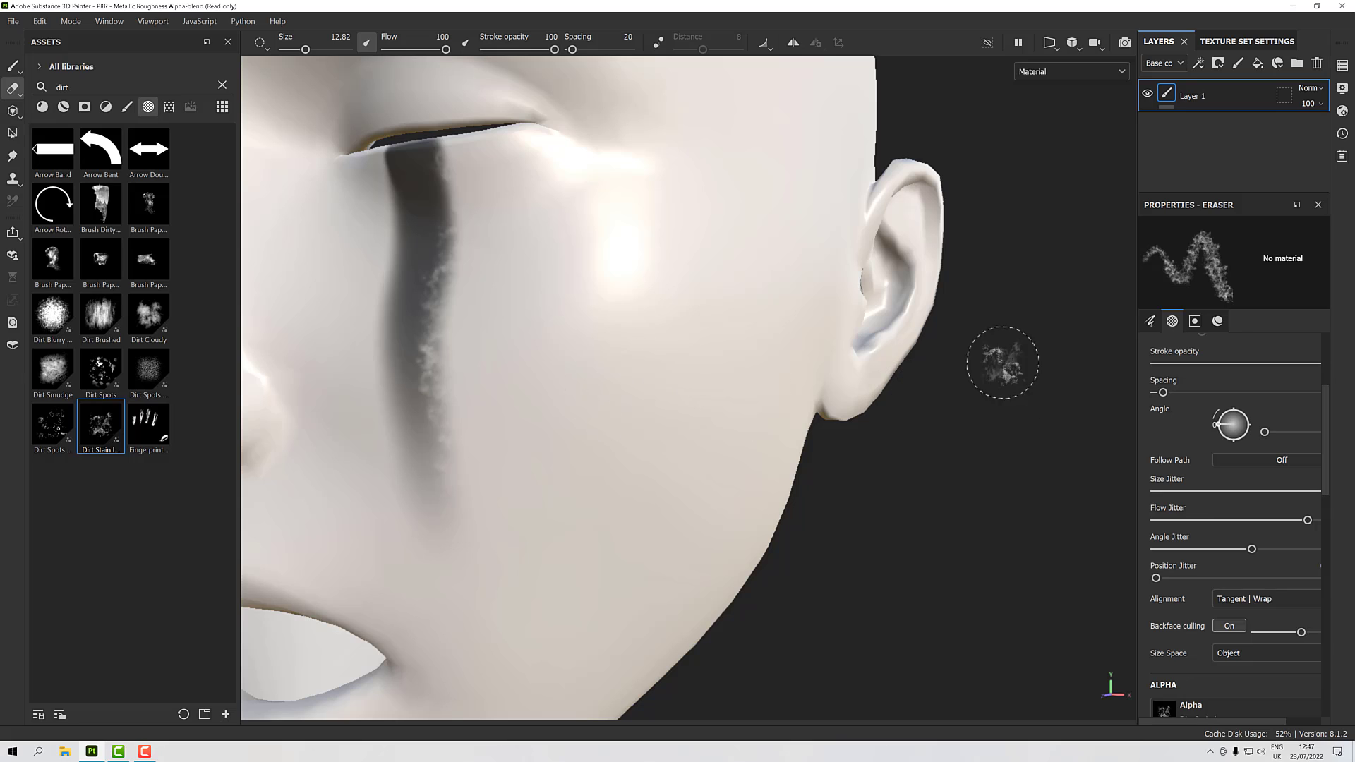
{"action": "left_click_drag", "start_coordinate": [593, 315], "coordinate": [659, 311], "text": "alt"}
{"action": "key", "text": "ctrl+z"}
Step: Enlarge the eraser to 32.49, try broad dirt erasures across the streak and undo them
{"action": "scroll", "coordinate": [543, 321], "scroll_direction": "down", "scroll_amount": 3}
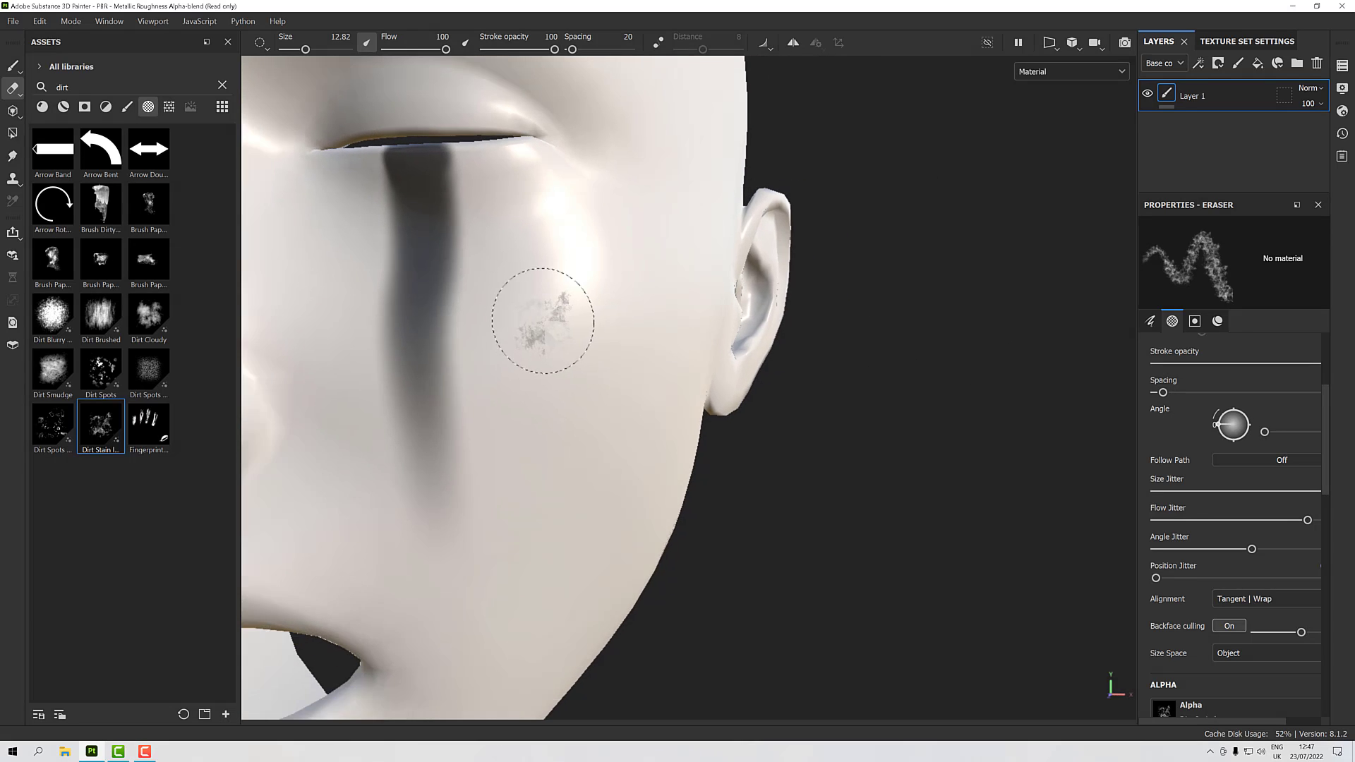
{"action": "right_click_drag", "start_coordinate": [540, 326], "coordinate": [590, 326], "text": "ctrl"}
{"action": "mouse_move", "coordinate": [534, 325]}
{"action": "left_mouse_down", "text": "alt"}
{"action": "mouse_move", "coordinate": [581, 266]}
{"action": "mouse_move", "coordinate": [514, 206]}
{"action": "mouse_move", "coordinate": [509, 463]}
{"action": "mouse_move", "coordinate": [523, 544]}
{"action": "mouse_move", "coordinate": [525, 531]}
{"action": "mouse_move", "coordinate": [579, 512]}
{"action": "mouse_move", "coordinate": [524, 516]}
{"action": "left_mouse_up", "text": "alt"}
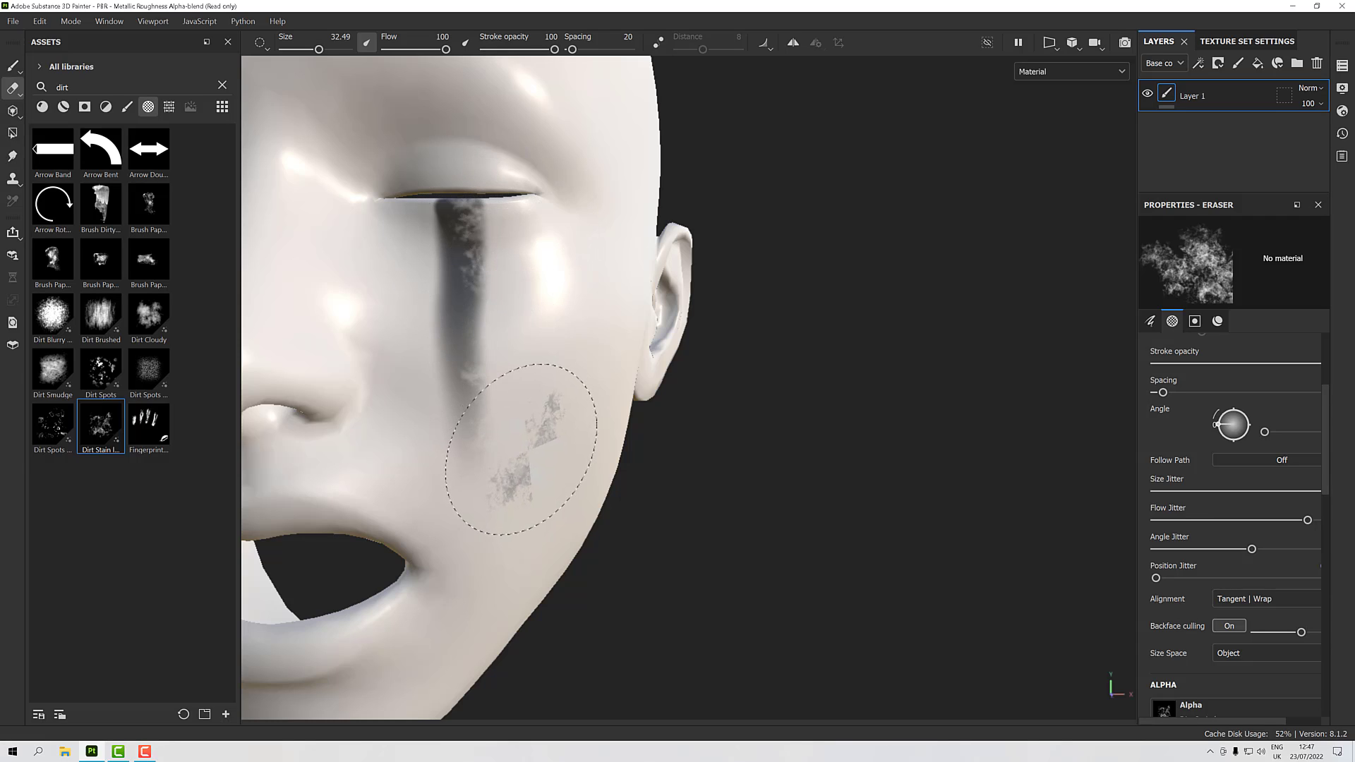
{"action": "mouse_move", "coordinate": [527, 409]}
{"action": "left_mouse_down", "text": "alt"}
{"action": "mouse_move", "coordinate": [590, 387]}
{"action": "mouse_move", "coordinate": [559, 439]}
{"action": "mouse_move", "coordinate": [560, 405]}
{"action": "mouse_move", "coordinate": [706, 409]}
{"action": "mouse_move", "coordinate": [499, 396]}
{"action": "left_mouse_up", "text": "alt"}
{"action": "scroll", "coordinate": [550, 403], "scroll_direction": "up", "scroll_amount": 4}
{"action": "scroll", "coordinate": [480, 388], "scroll_direction": "up", "scroll_amount": 3}
{"action": "scroll", "coordinate": [480, 388], "scroll_direction": "down", "scroll_amount": 3}
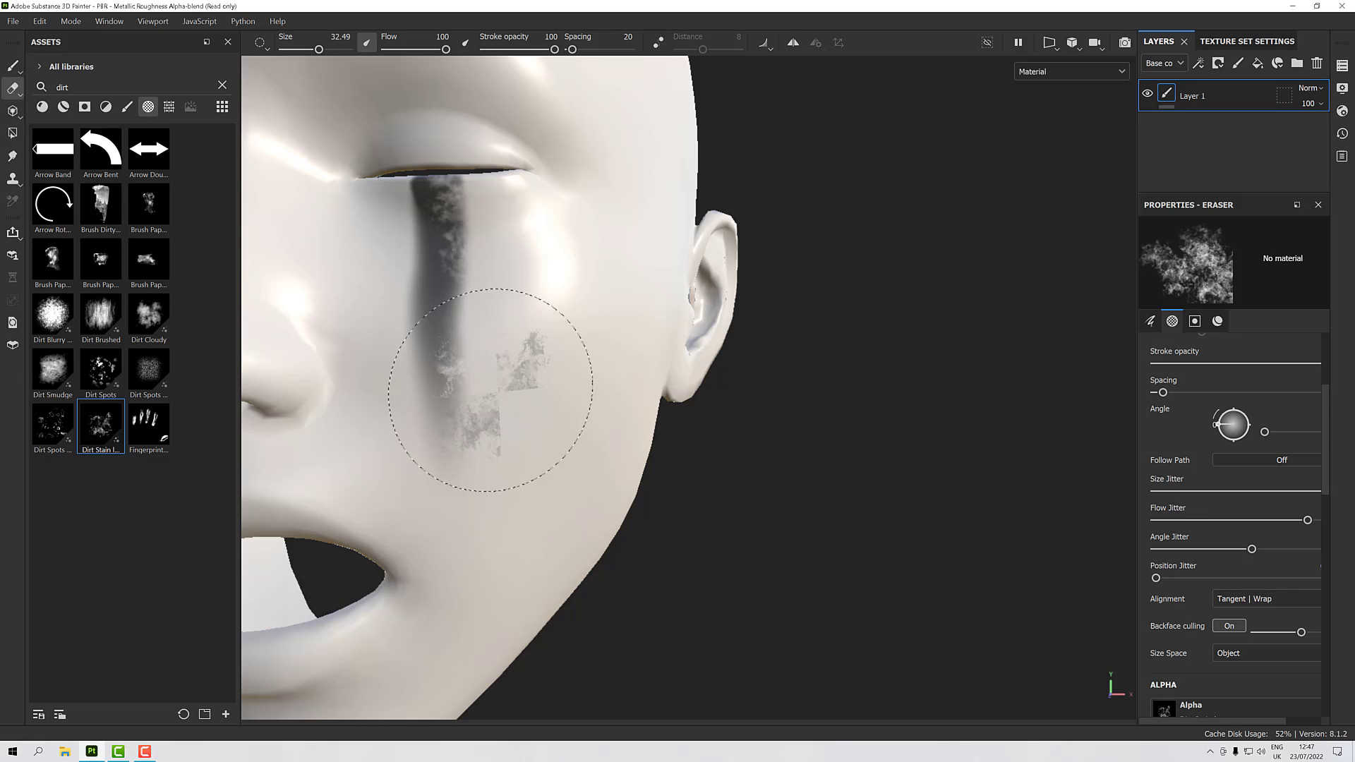
{"action": "key", "text": "ctrl+z"}
Step: Reduce the eraser size to 13.7 and roughen the tear streak with the dirt stain alpha
{"action": "right_click_drag", "start_coordinate": [493, 304], "coordinate": [426, 303], "text": "ctrl"}
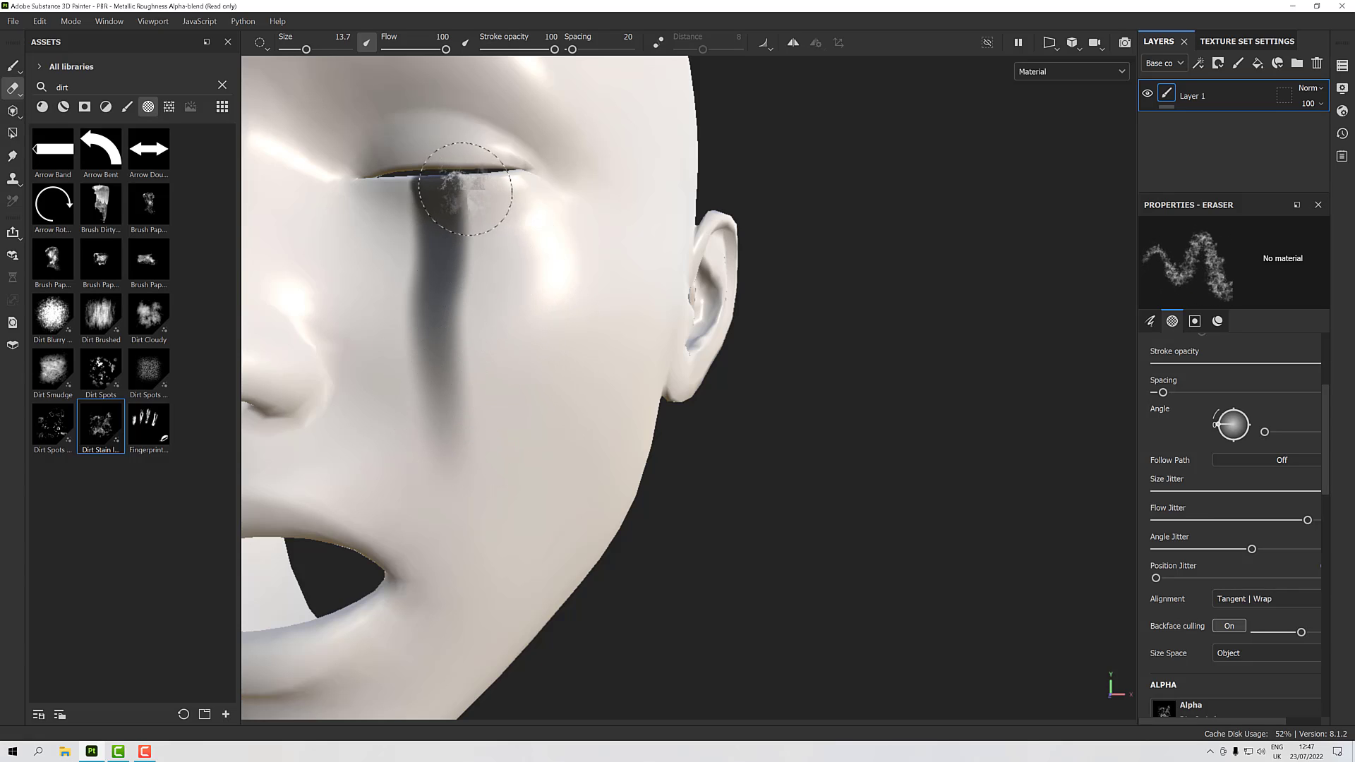
{"action": "mouse_move", "coordinate": [463, 183]}
{"action": "left_mouse_down"}
{"action": "mouse_move", "coordinate": [468, 240]}
{"action": "mouse_move", "coordinate": [608, 290]}
{"action": "left_mouse_up"}
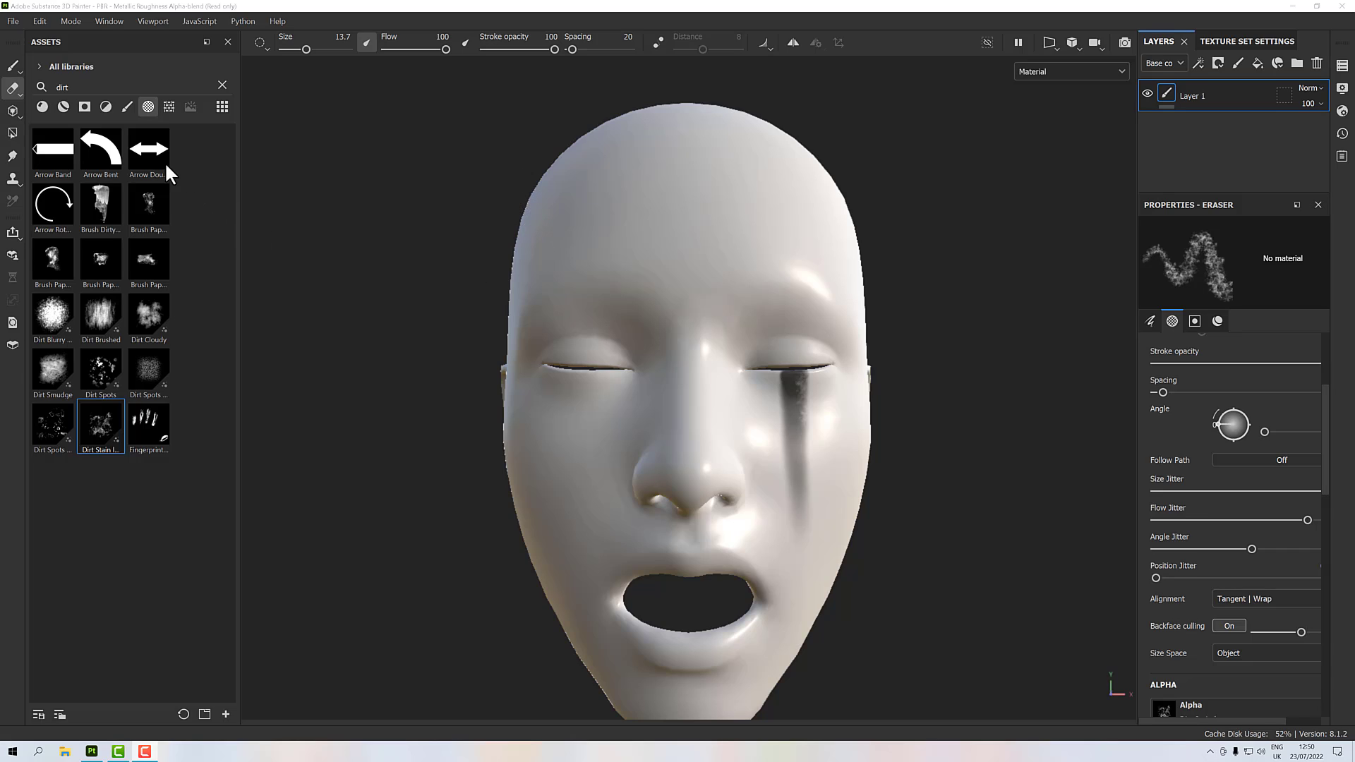
Step: Switch to the Paint tool, search the alphas for "brush" and assign Brush Maker Dynamic as the brush alpha
{"action": "left_click", "coordinate": [15, 68]}
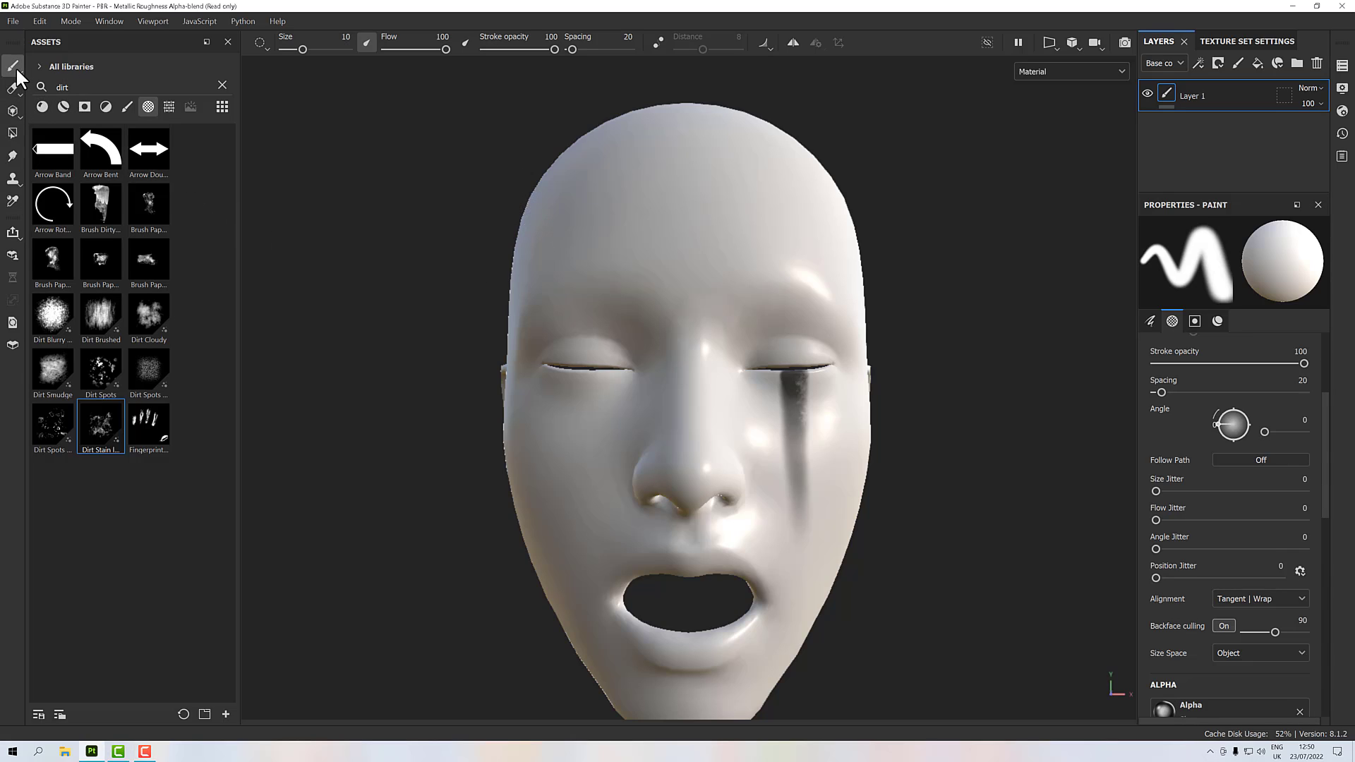
{"action": "mouse_move", "coordinate": [15, 67]}
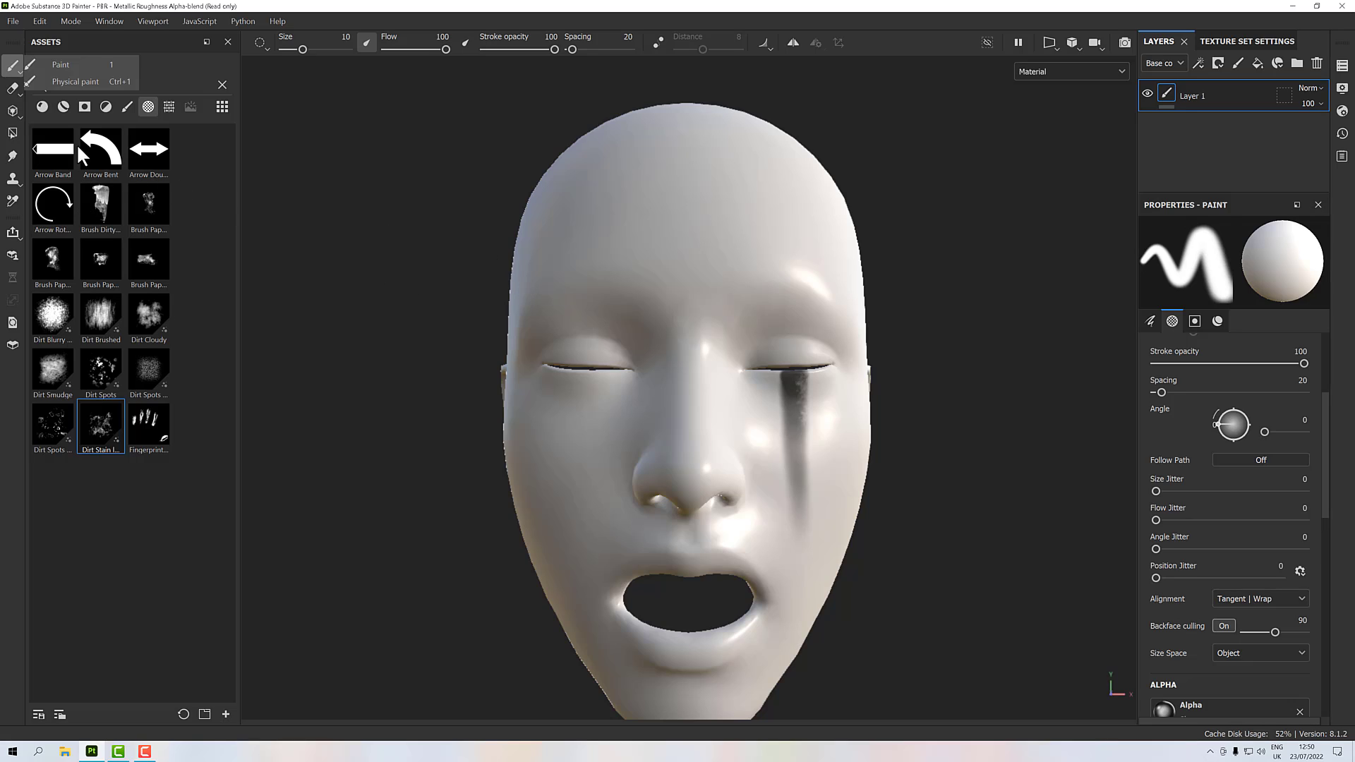
{"action": "left_click", "coordinate": [221, 84]}
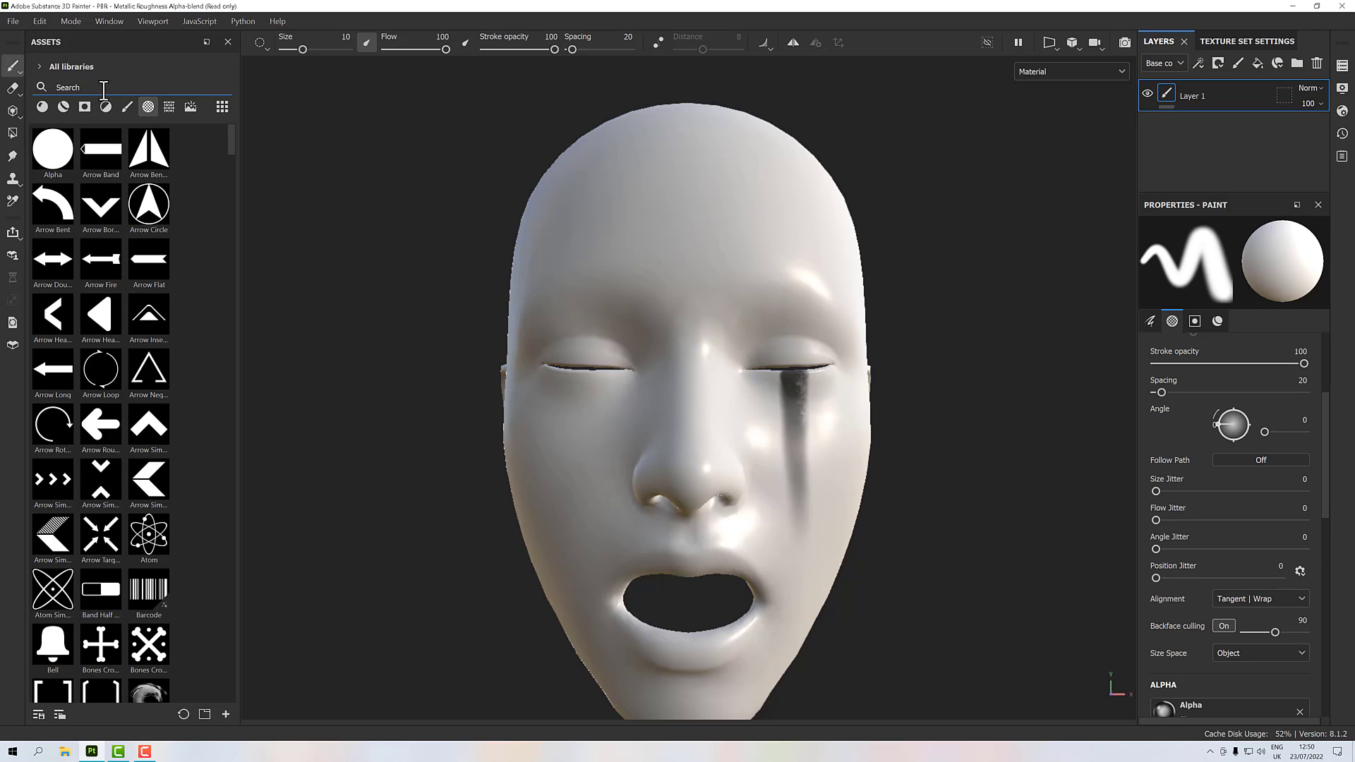
{"action": "type", "text": "brush"}
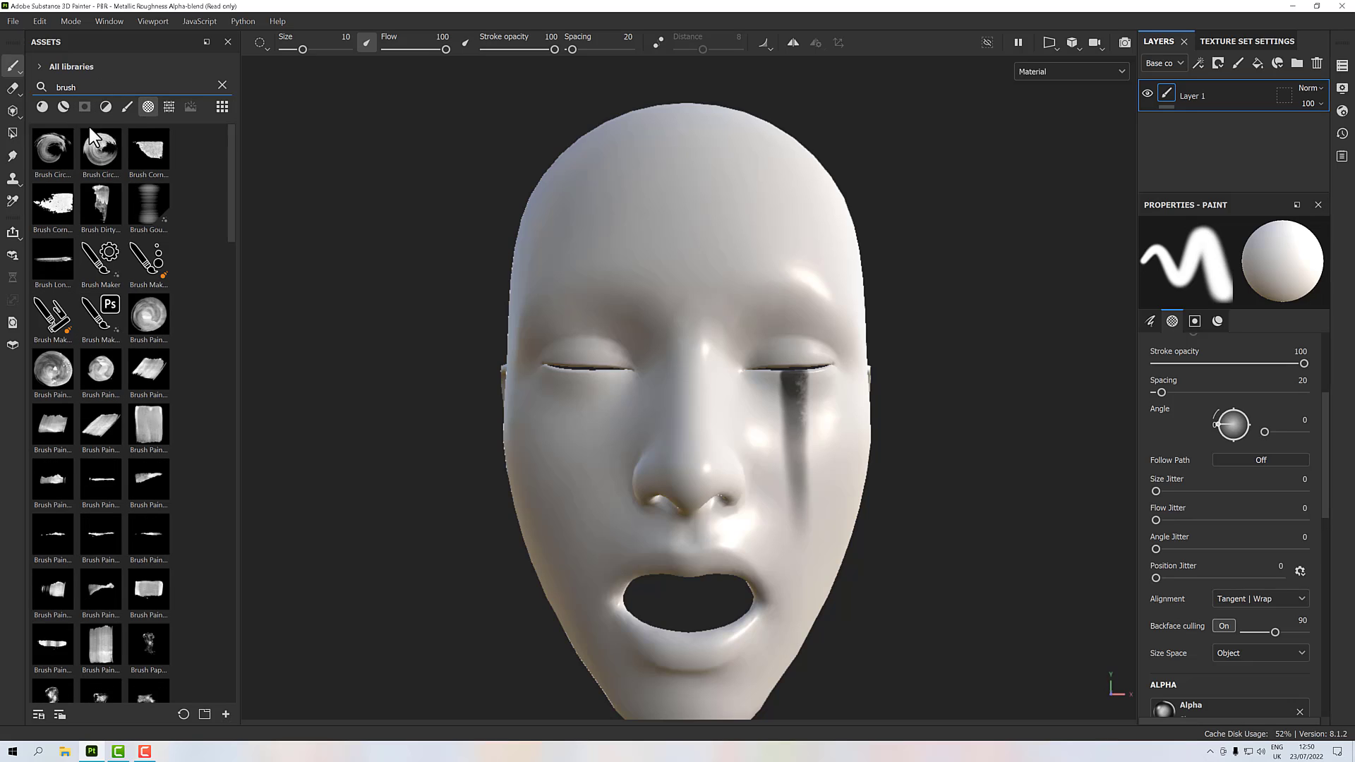
{"action": "mouse_move", "coordinate": [148, 263]}
{"action": "left_mouse_down"}
{"action": "mouse_move", "coordinate": [1094, 413]}
{"action": "mouse_move", "coordinate": [1016, 384]}
{"action": "mouse_move", "coordinate": [1128, 254]}
{"action": "mouse_move", "coordinate": [104, 221]}
{"action": "left_mouse_up"}
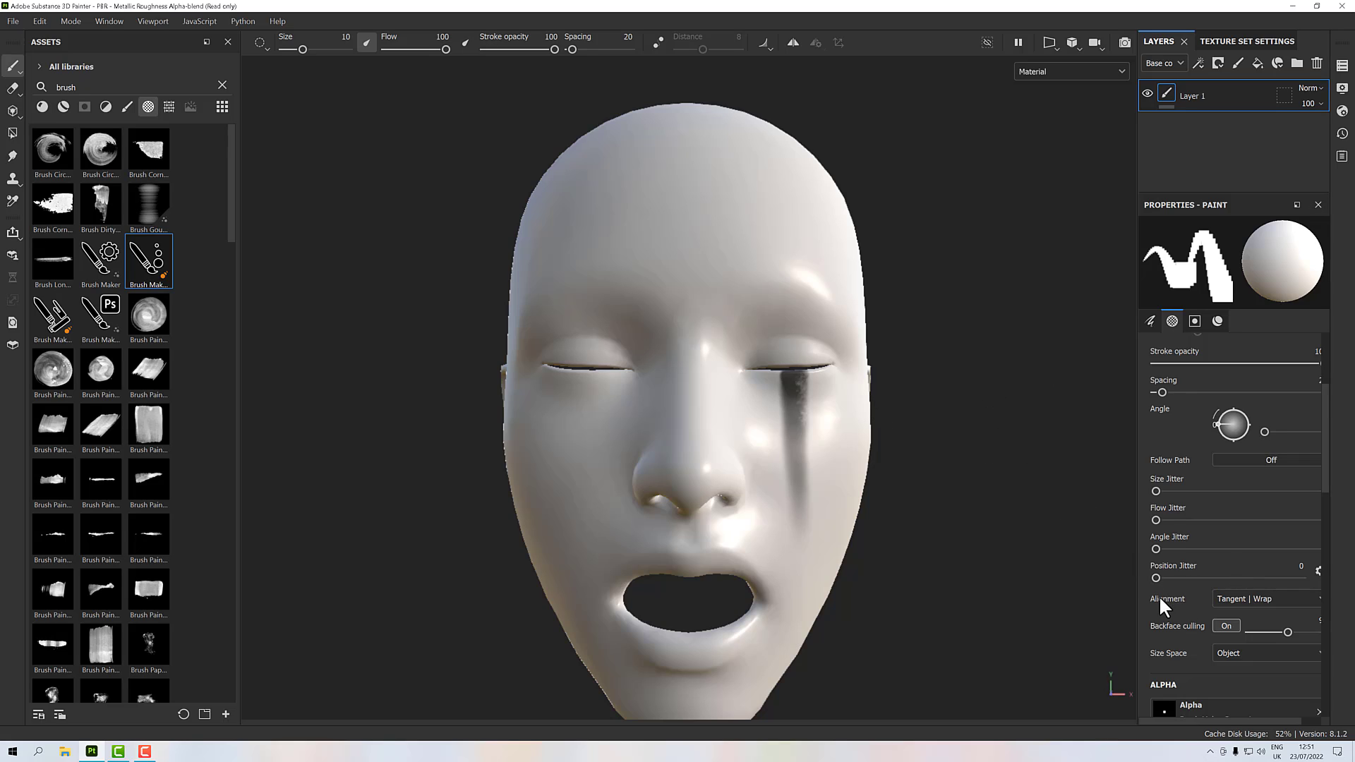
Step: Set the dynamic alpha's pattern to Paraboloid, with size start and end values at minimum and a raised middle value
{"action": "scroll", "coordinate": [1172, 600], "scroll_direction": "down", "scroll_amount": 1}
{"action": "scroll", "coordinate": [1212, 532], "scroll_direction": "down", "scroll_amount": 1}
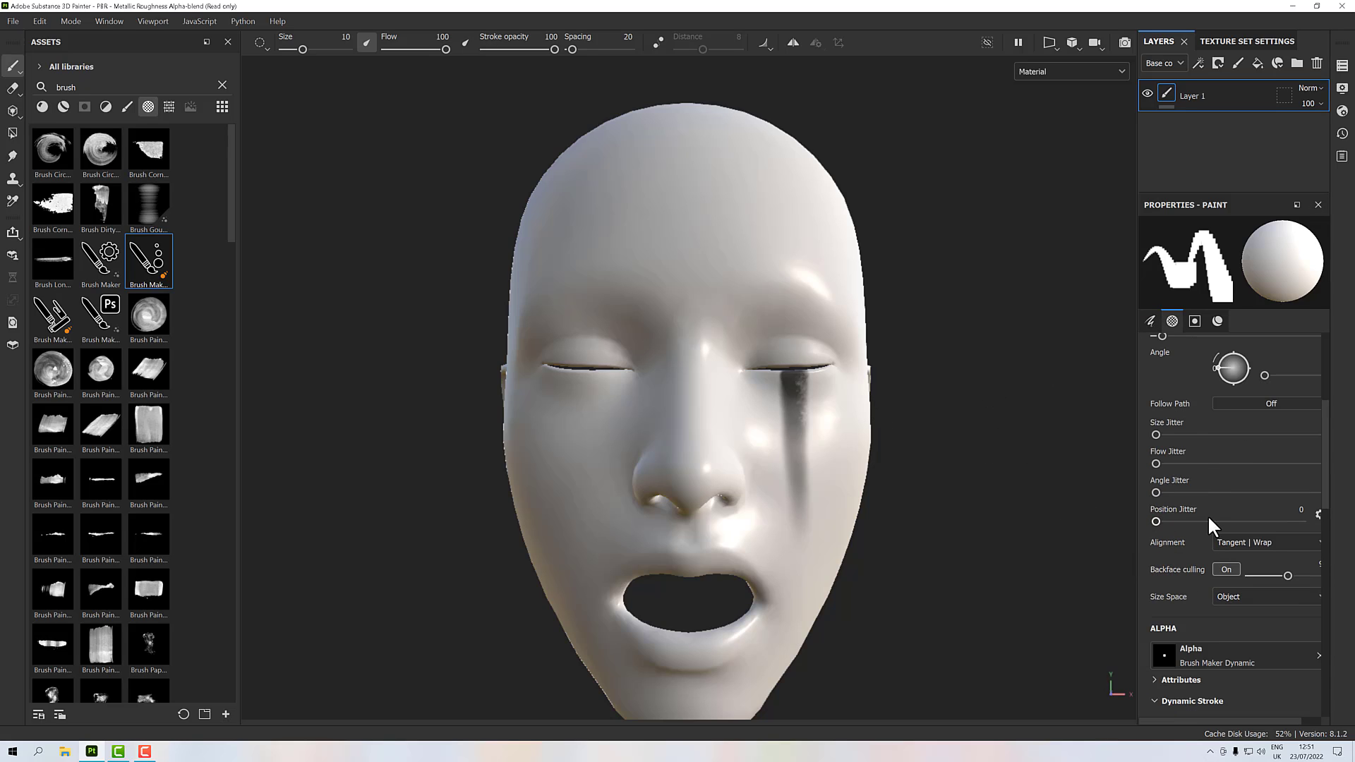
{"action": "left_click", "coordinate": [1177, 323]}
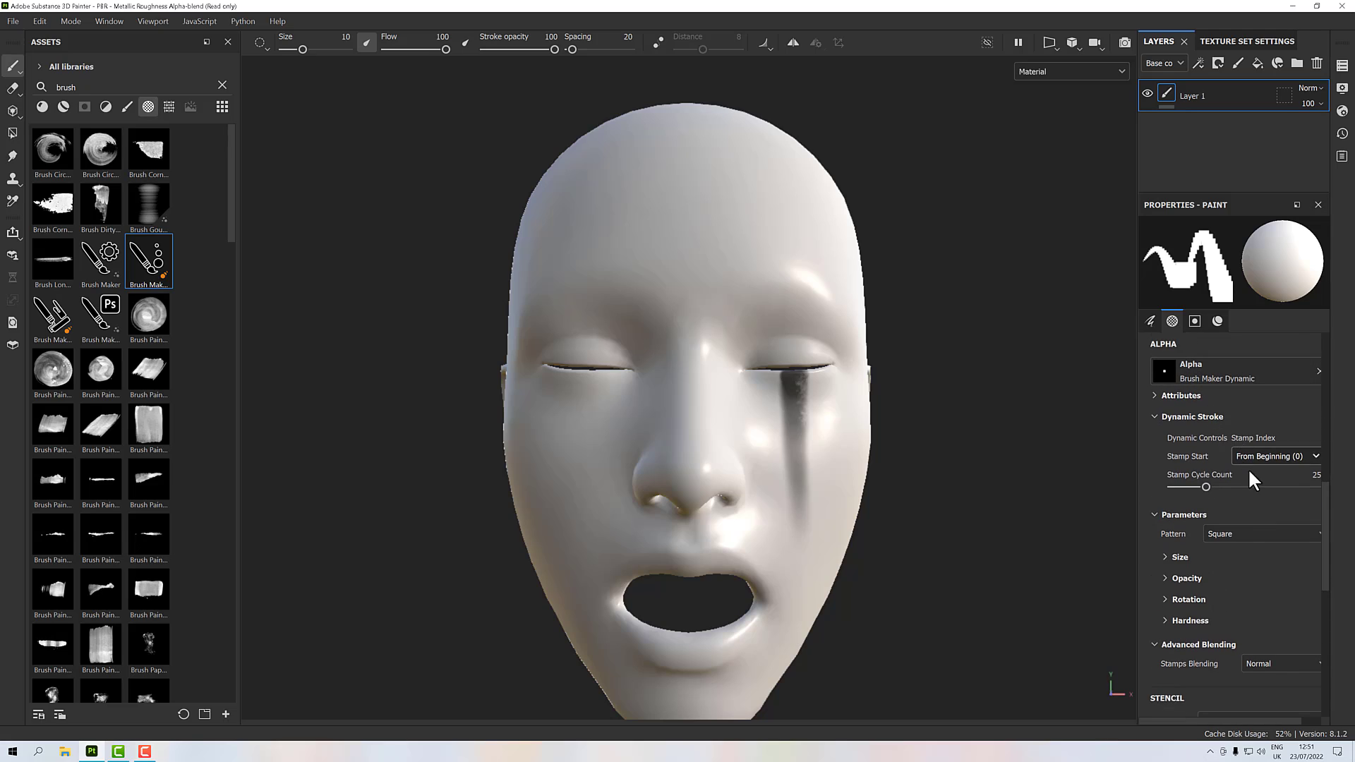
{"action": "left_click", "coordinate": [1244, 536]}
{"action": "left_click", "coordinate": [1240, 593]}
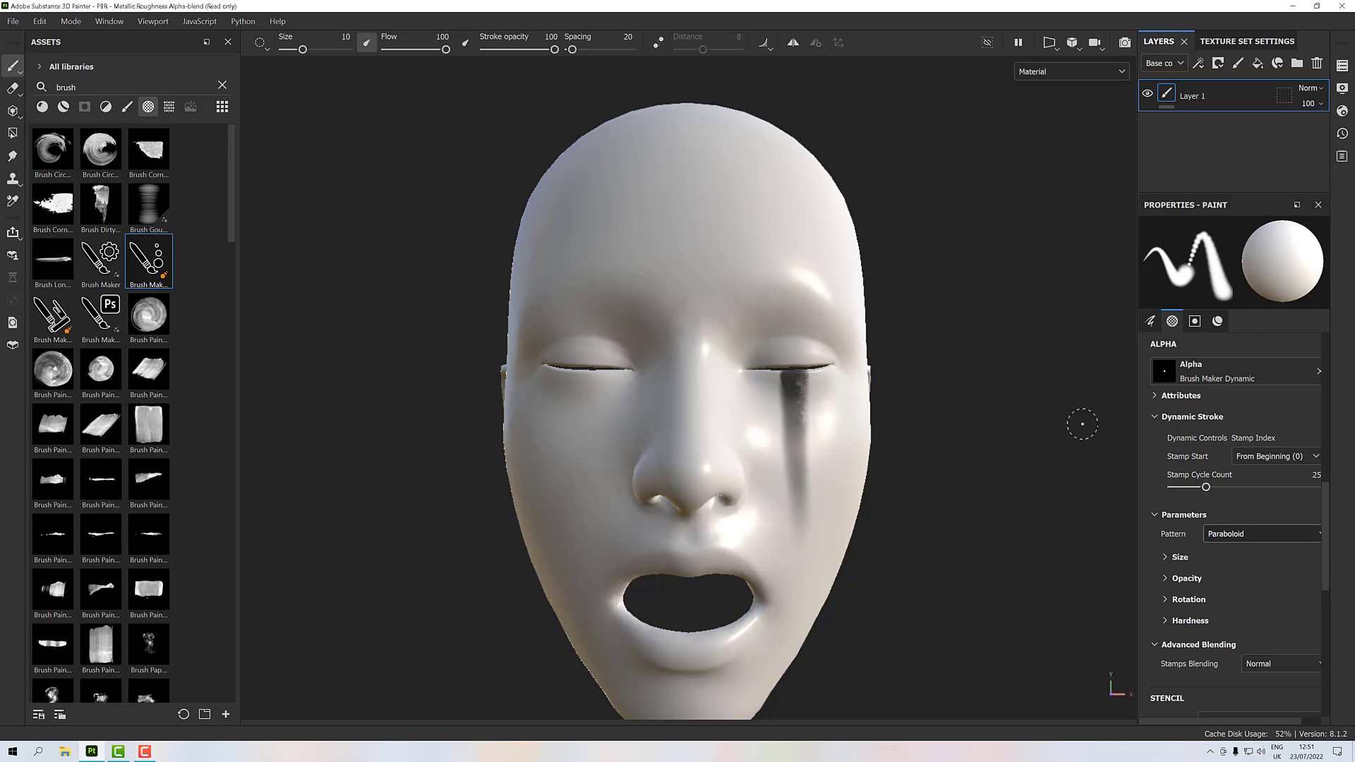
{"action": "left_click", "coordinate": [1165, 557]}
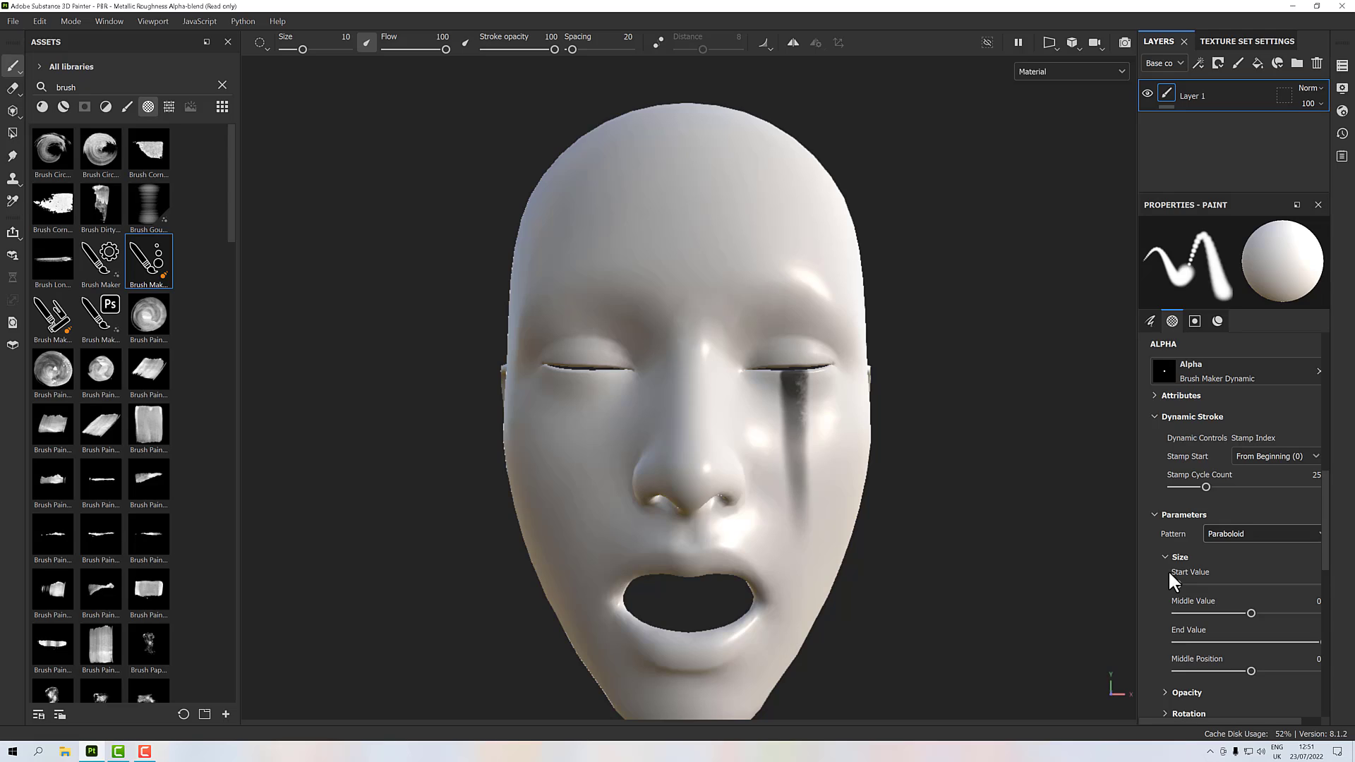
{"action": "mouse_move", "coordinate": [1253, 613]}
{"action": "left_mouse_down"}
{"action": "mouse_move", "coordinate": [1279, 614]}
{"action": "mouse_move", "coordinate": [1247, 641]}
{"action": "mouse_move", "coordinate": [1171, 641]}
{"action": "left_mouse_up"}
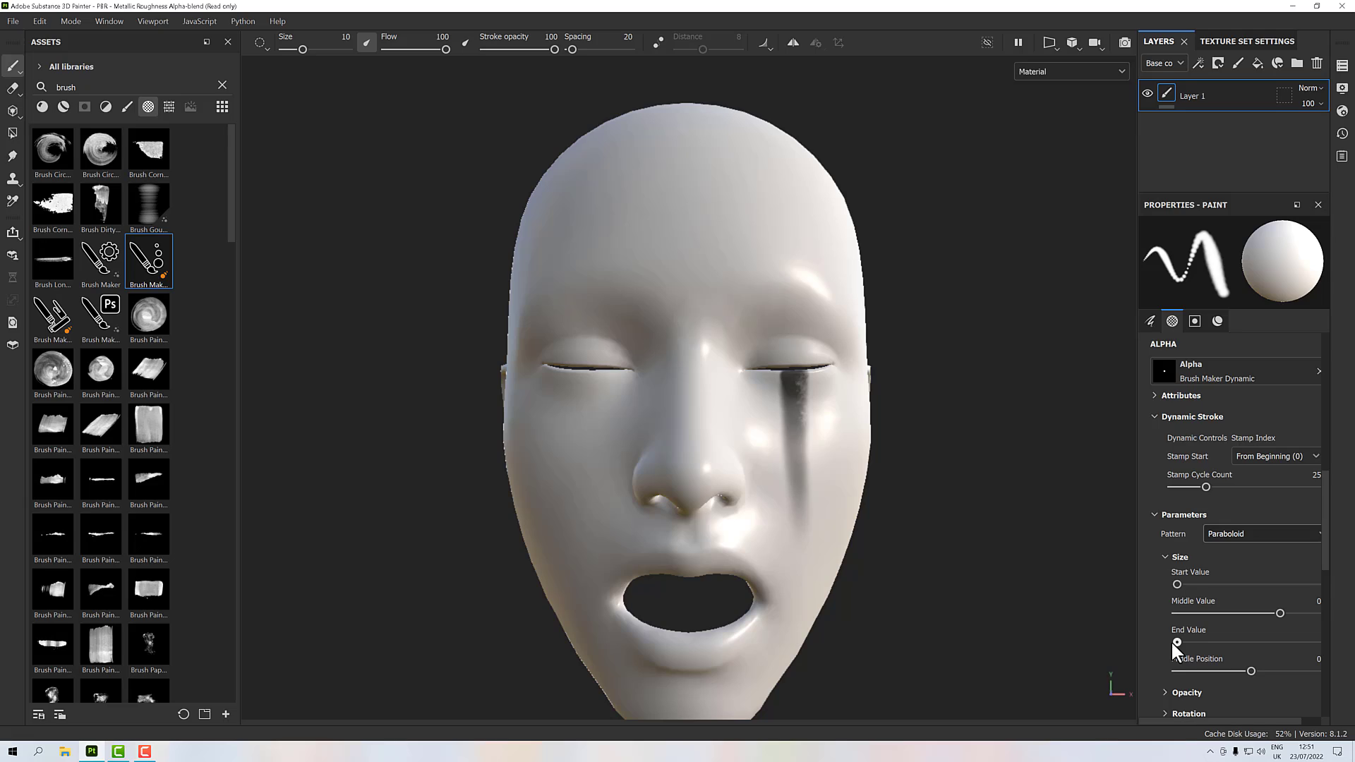
Step: Test the tapered brush across the forehead and set the Stamp Cycle Count to 40
{"action": "left_click_drag", "start_coordinate": [557, 242], "coordinate": [749, 257]}
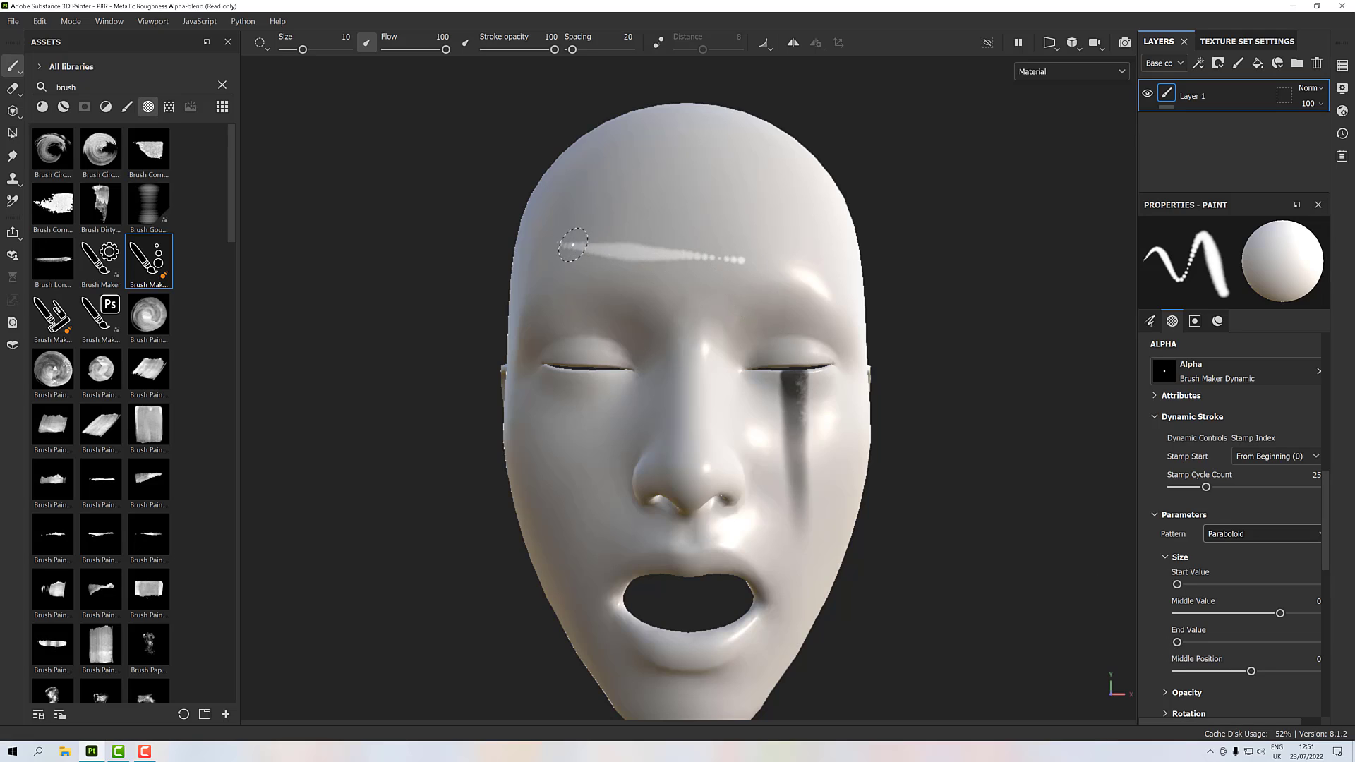
{"action": "left_click_drag", "start_coordinate": [556, 244], "coordinate": [715, 254]}
{"action": "left_click_drag", "start_coordinate": [1207, 486], "coordinate": [1228, 487]}
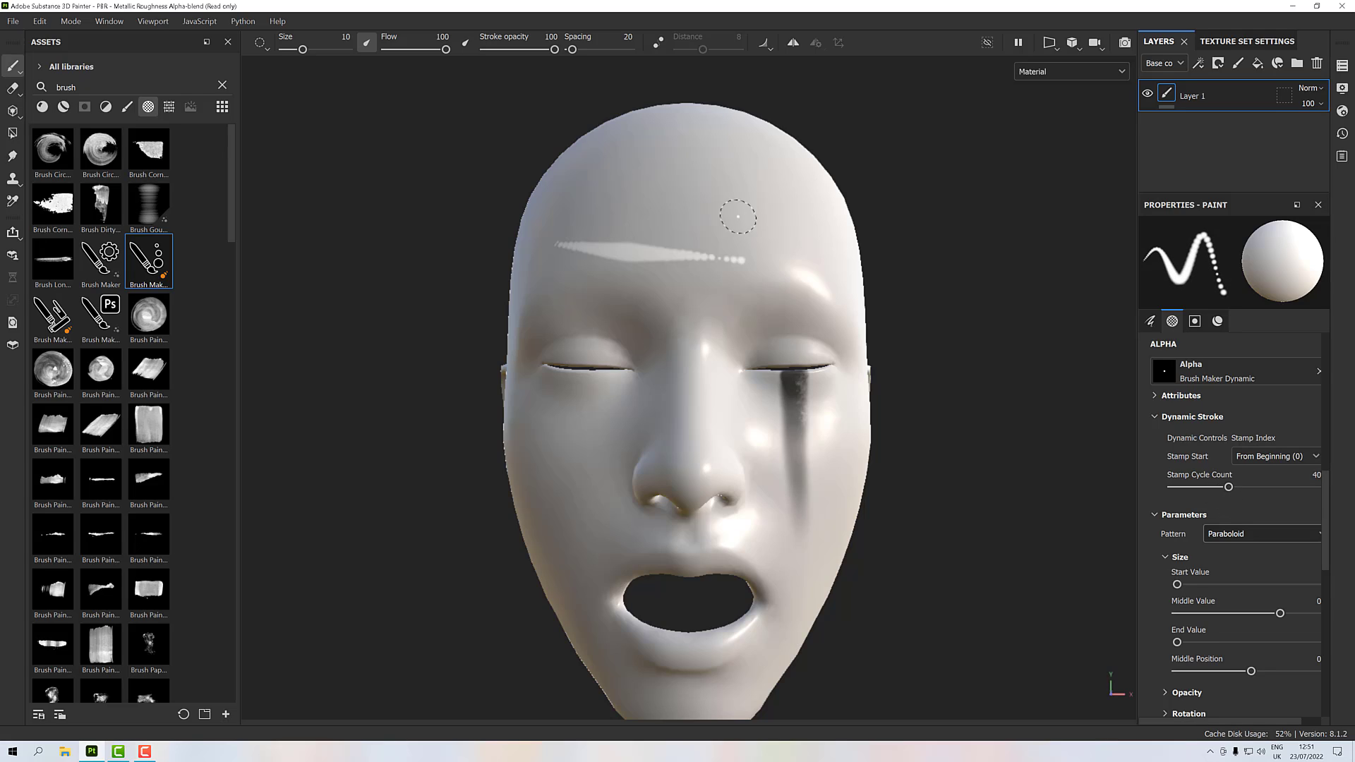
Step: Paint another test stroke higher across the forehead and undo all the forehead test strokes
{"action": "mouse_move", "coordinate": [594, 210]}
{"action": "left_mouse_down"}
{"action": "mouse_move", "coordinate": [836, 222]}
{"action": "mouse_move", "coordinate": [757, 227]}
{"action": "mouse_move", "coordinate": [831, 266]}
{"action": "mouse_move", "coordinate": [850, 363]}
{"action": "mouse_move", "coordinate": [805, 263]}
{"action": "left_mouse_up"}
{"action": "scroll", "coordinate": [836, 222], "scroll_direction": "up", "scroll_amount": 1}
{"action": "scroll", "coordinate": [836, 222], "scroll_direction": "down", "scroll_amount": 1}
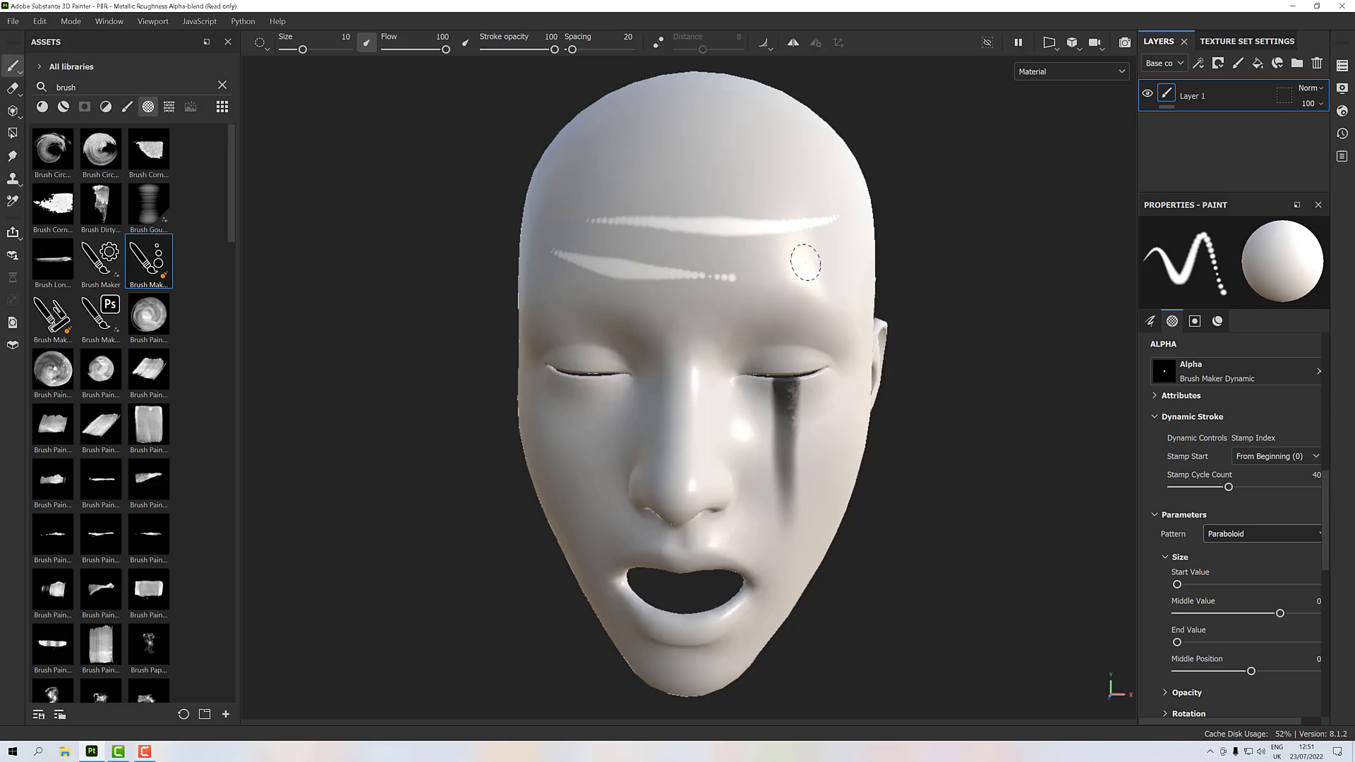
{"action": "scroll", "coordinate": [805, 262], "scroll_direction": "up", "scroll_amount": 2}
{"action": "key", "text": "ctrl+z"}
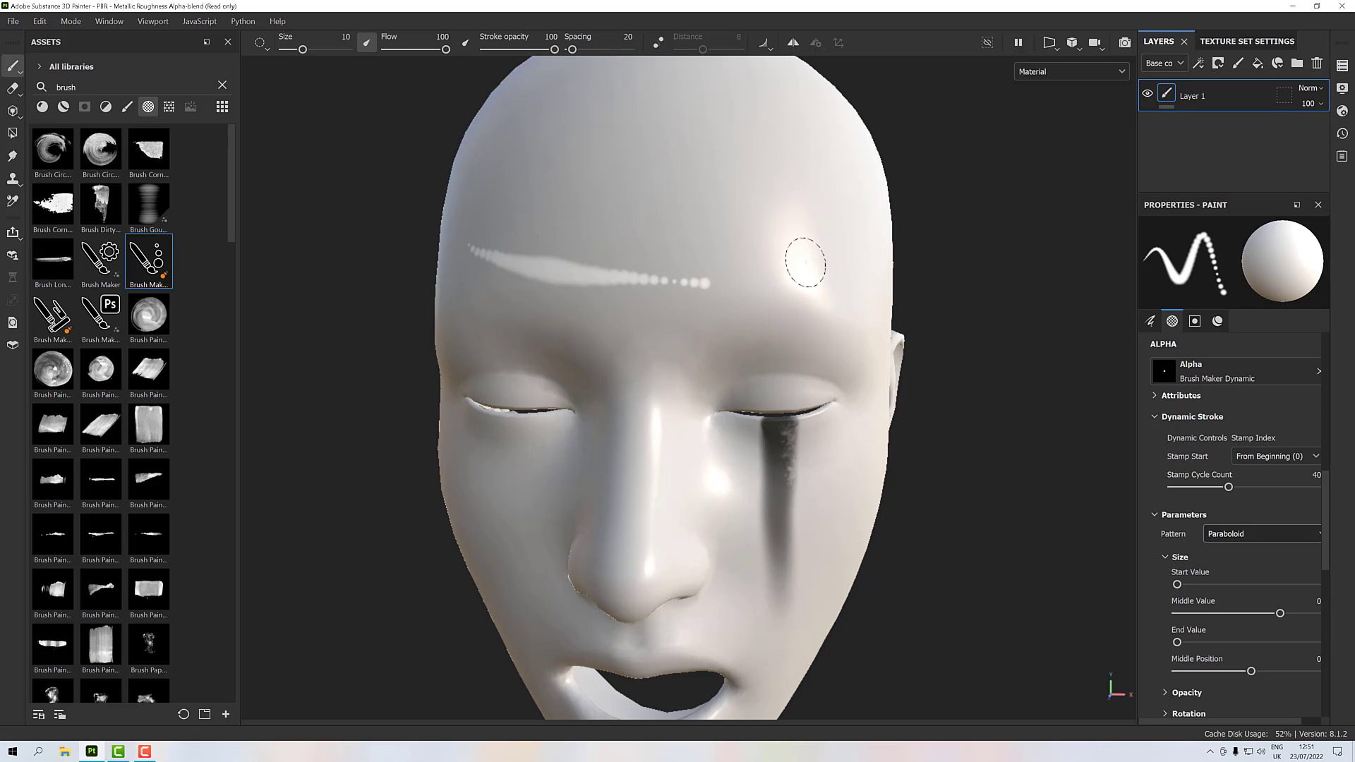
{"action": "key", "text": "ctrl+z"}
Step: Lower the alpha's opacity start and end values to just above zero
{"action": "scroll", "coordinate": [1180, 585], "scroll_direction": "down", "scroll_amount": 3}
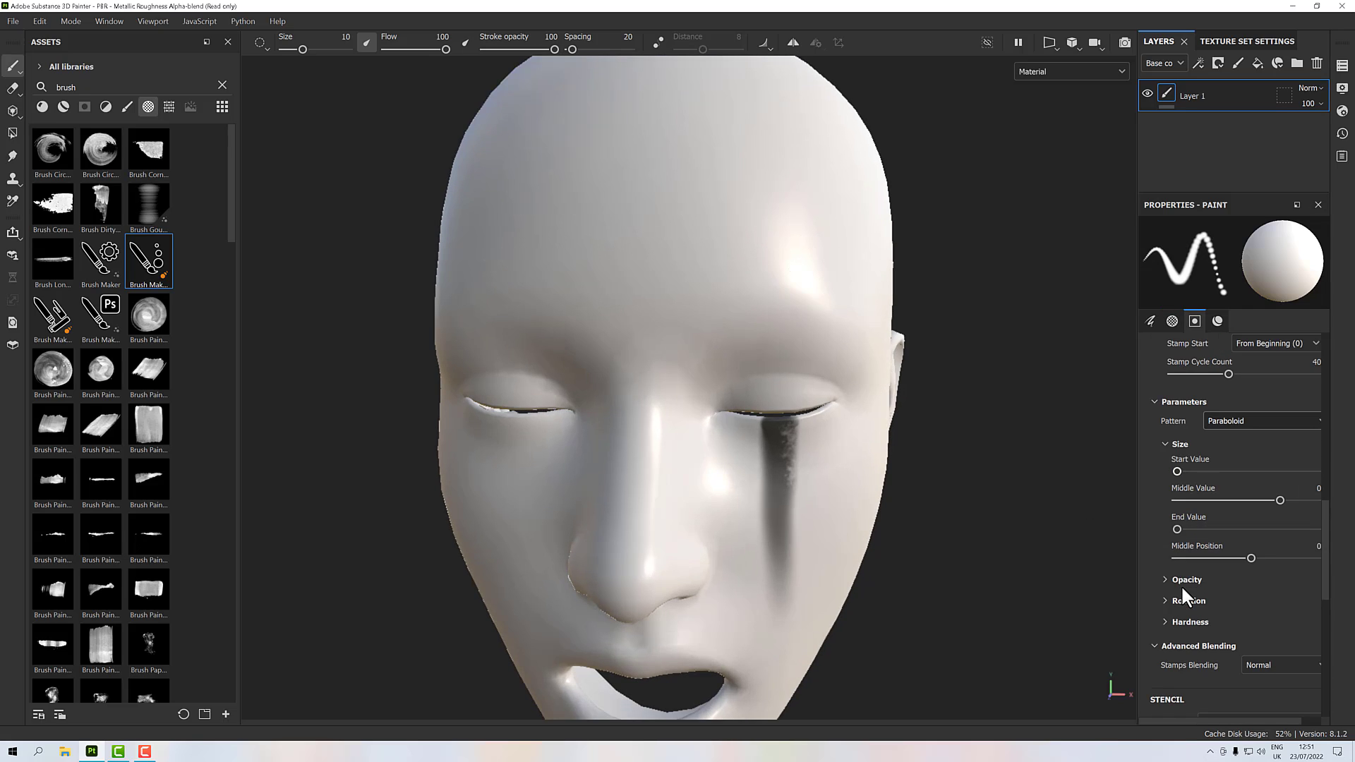
{"action": "left_click", "coordinate": [1166, 579]}
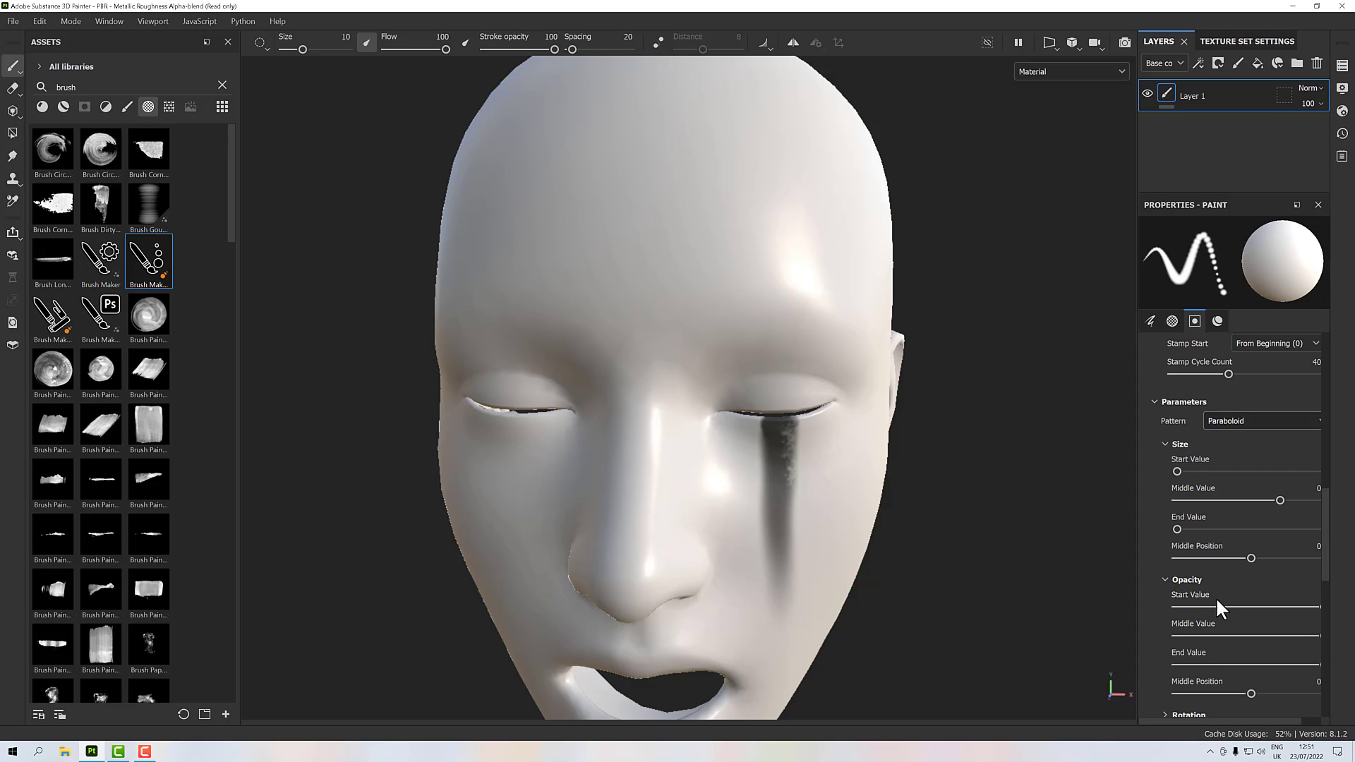
{"action": "scroll", "coordinate": [1215, 595], "scroll_direction": "down", "scroll_amount": 2}
{"action": "left_click_drag", "start_coordinate": [1183, 521], "coordinate": [1176, 522]}
{"action": "left_click_drag", "start_coordinate": [1199, 579], "coordinate": [1173, 580]}
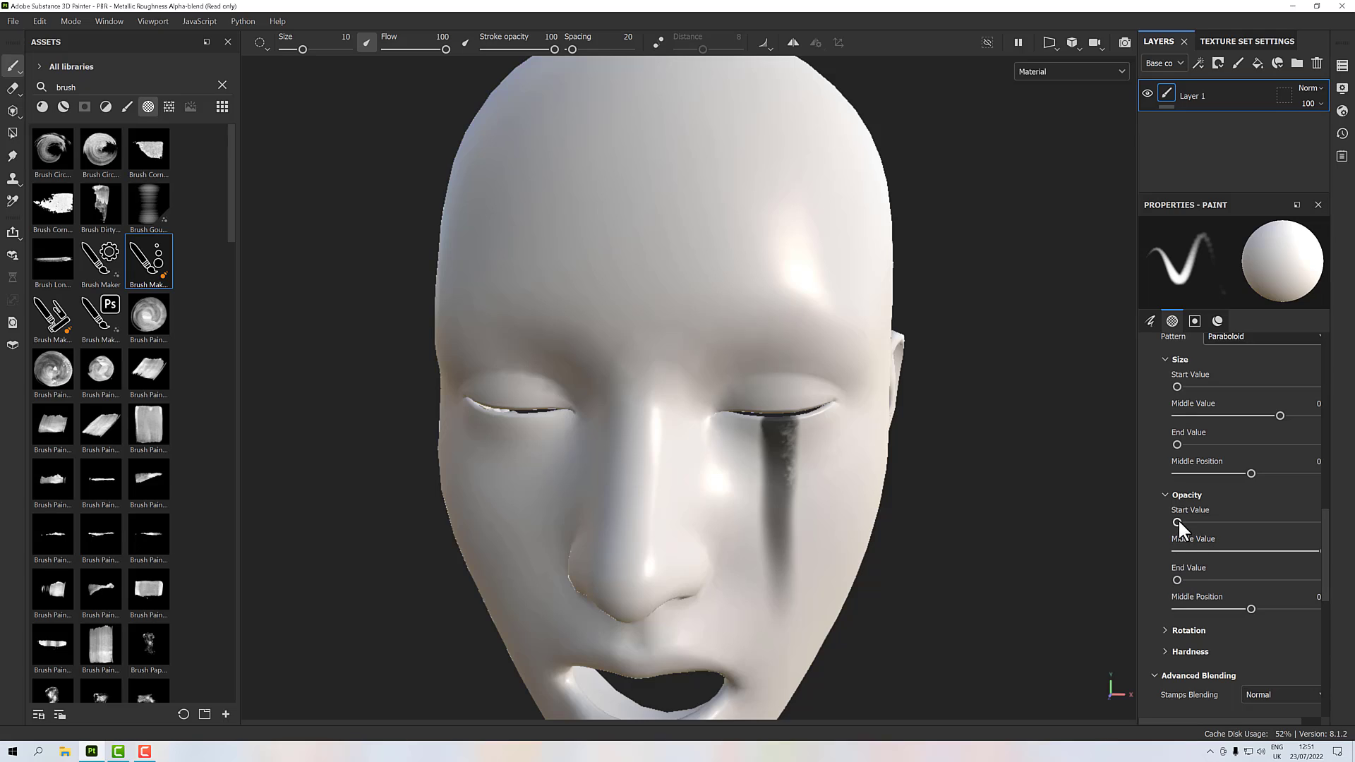
{"action": "left_click_drag", "start_coordinate": [1178, 522], "coordinate": [1186, 523]}
Step: Set the brush's base color to black (000000)
{"action": "left_click", "coordinate": [1217, 319]}
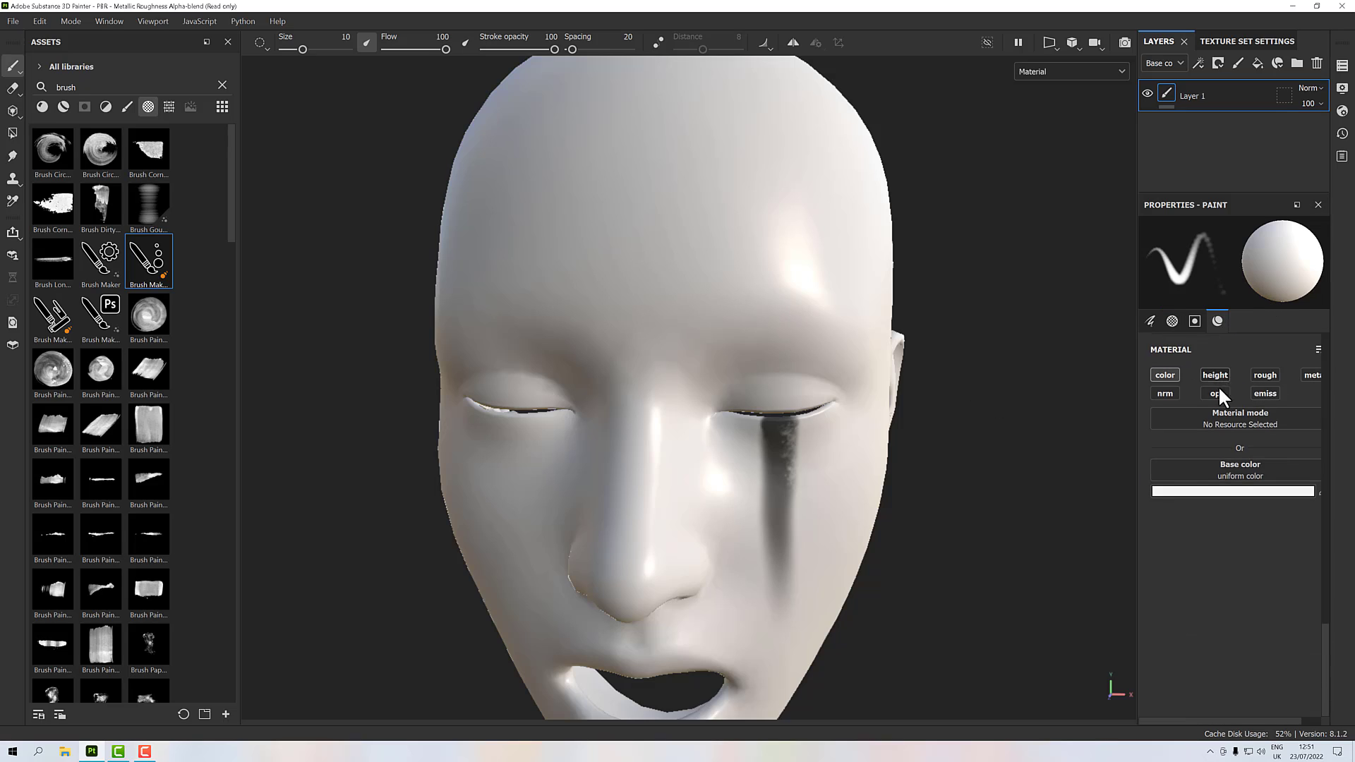
{"action": "left_click", "coordinate": [1221, 492]}
{"action": "left_click_drag", "start_coordinate": [1184, 517], "coordinate": [1031, 653]}
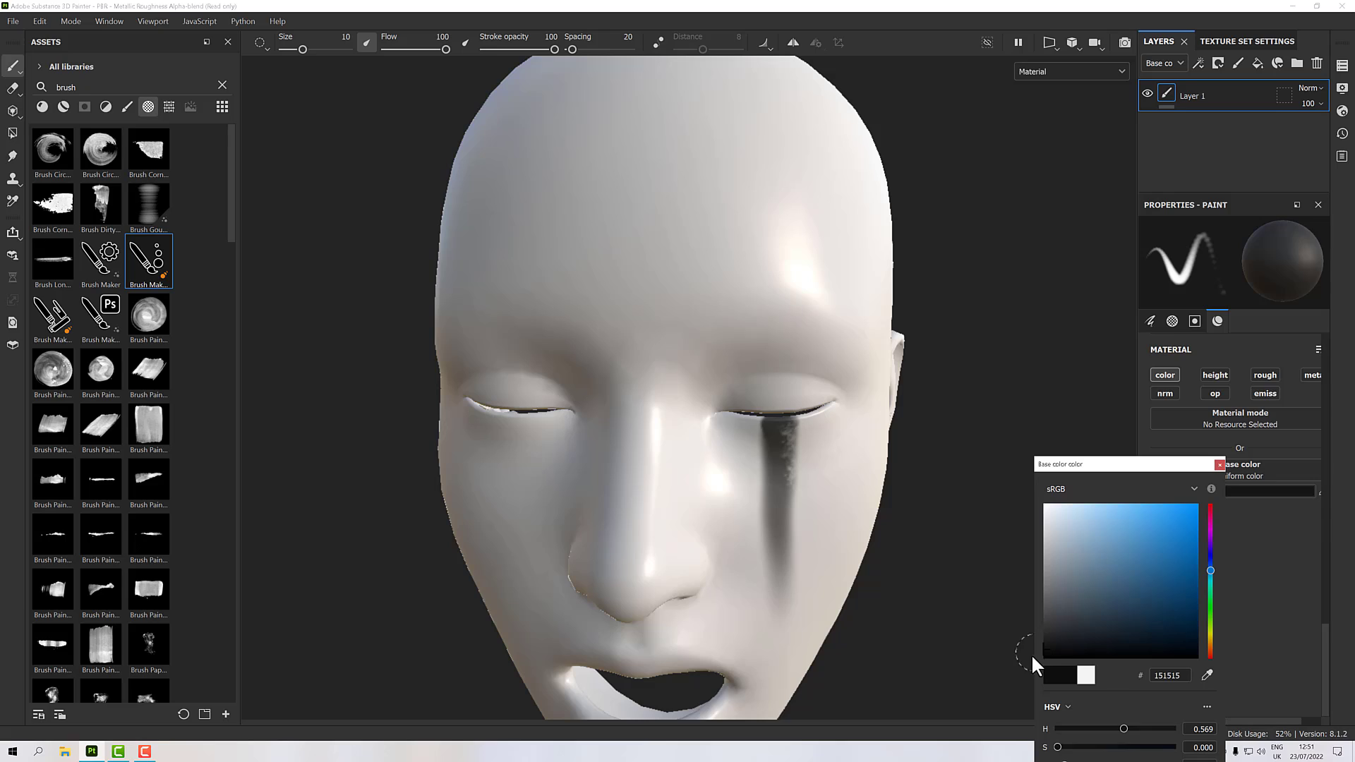
Step: Increase the brush size to 14.16 and paint two tapering black strokes across the forehead
{"action": "mouse_move", "coordinate": [618, 242]}
{"action": "left_mouse_down", "text": "alt"}
{"action": "mouse_move", "coordinate": [570, 239]}
{"action": "mouse_move", "coordinate": [847, 265]}
{"action": "mouse_move", "coordinate": [626, 264]}
{"action": "mouse_move", "coordinate": [657, 271]}
{"action": "left_mouse_up", "text": "alt"}
{"action": "key", "text": "]"}
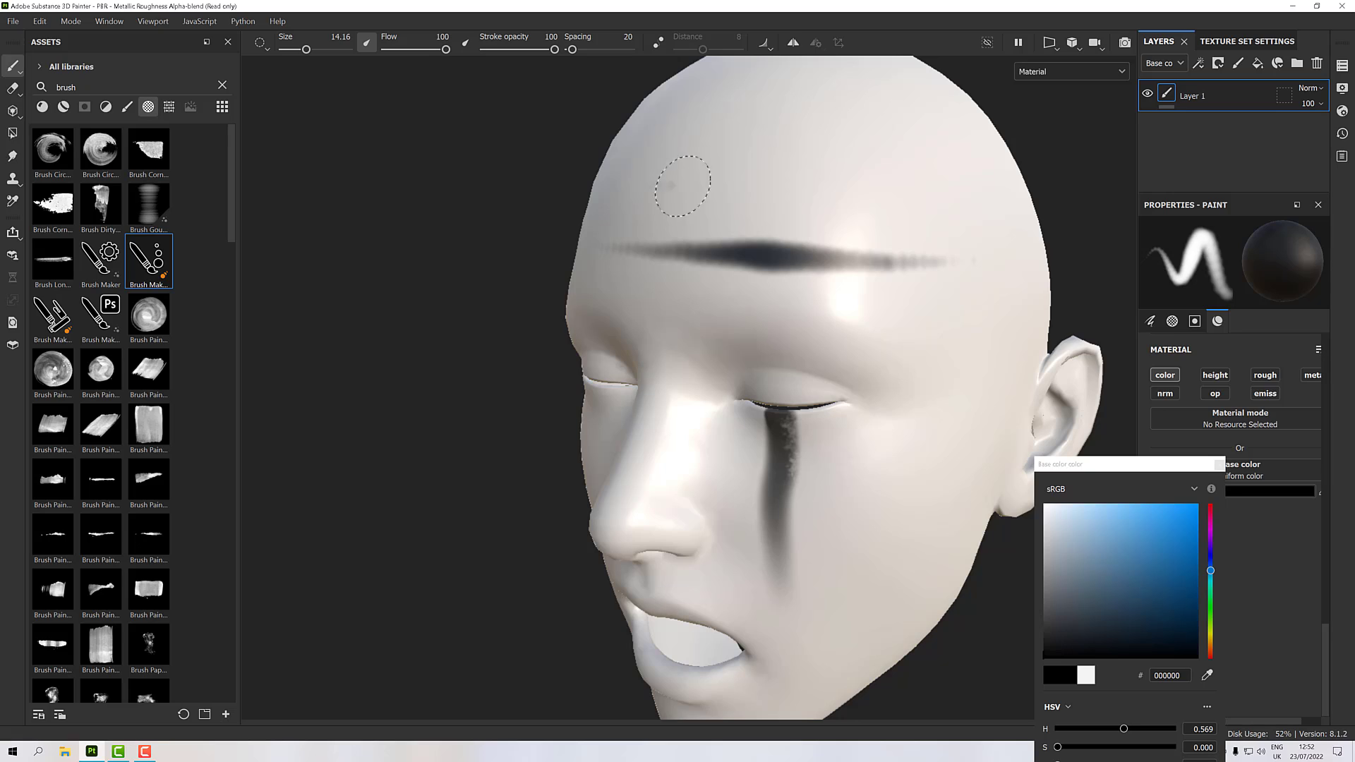
{"action": "left_click_drag", "start_coordinate": [682, 185], "coordinate": [968, 206]}
{"action": "left_click_drag", "start_coordinate": [995, 272], "coordinate": [1009, 267], "text": "alt"}
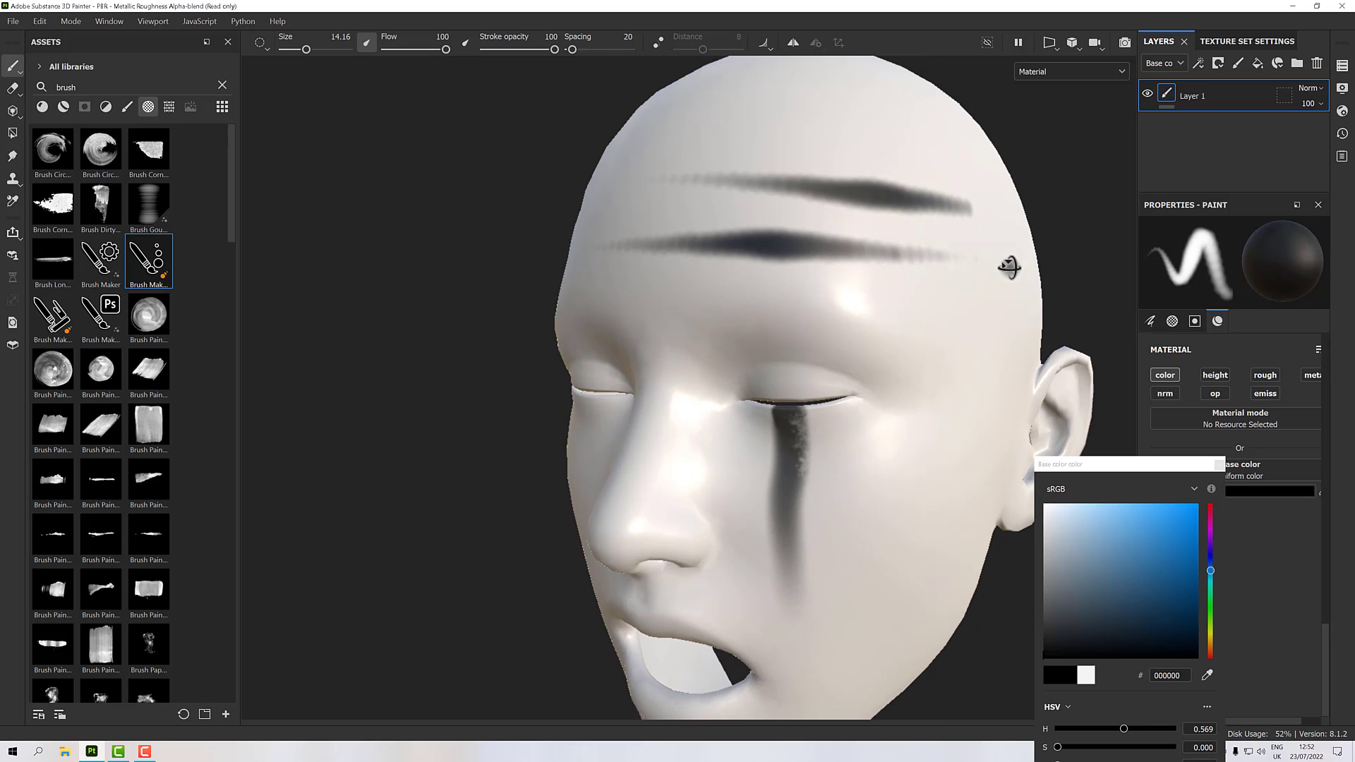
{"action": "left_click", "coordinate": [1220, 464]}
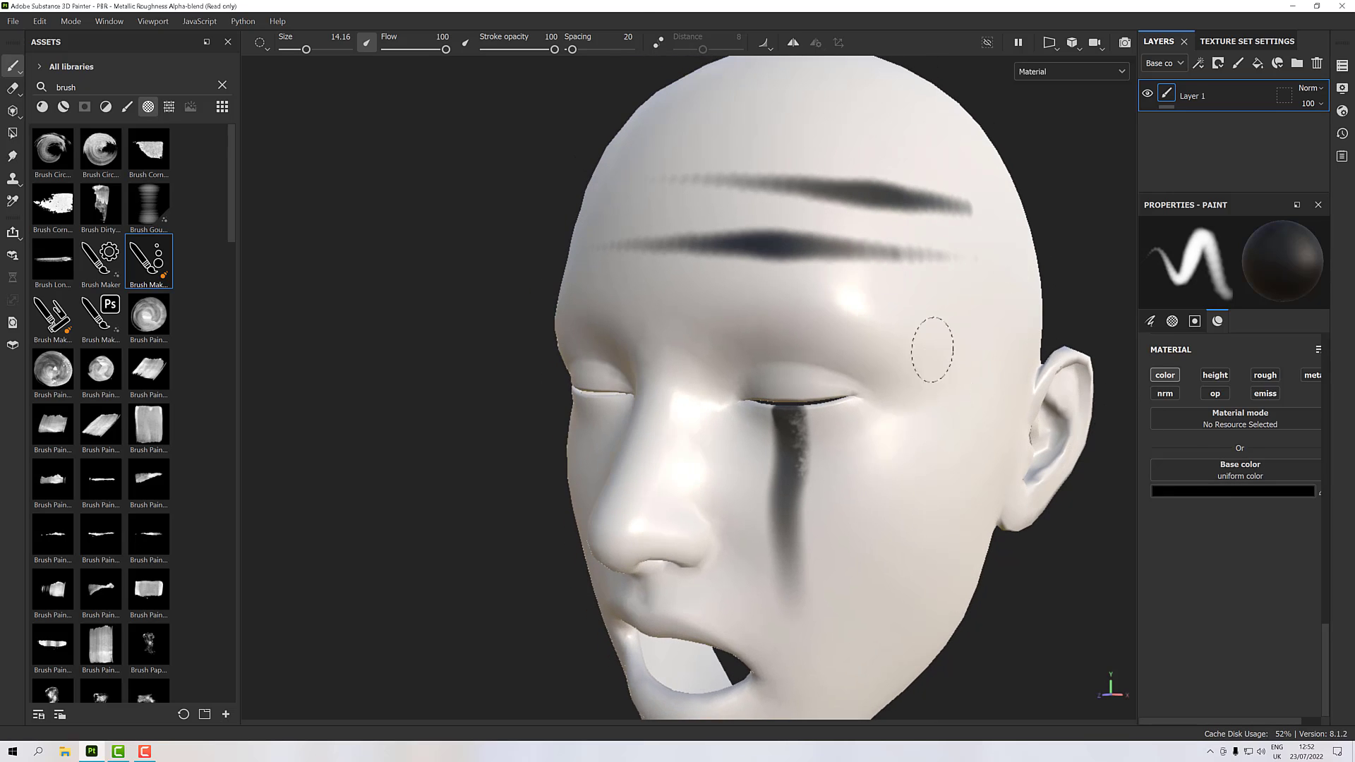
{"action": "left_click_drag", "start_coordinate": [831, 302], "coordinate": [894, 354], "text": "alt"}
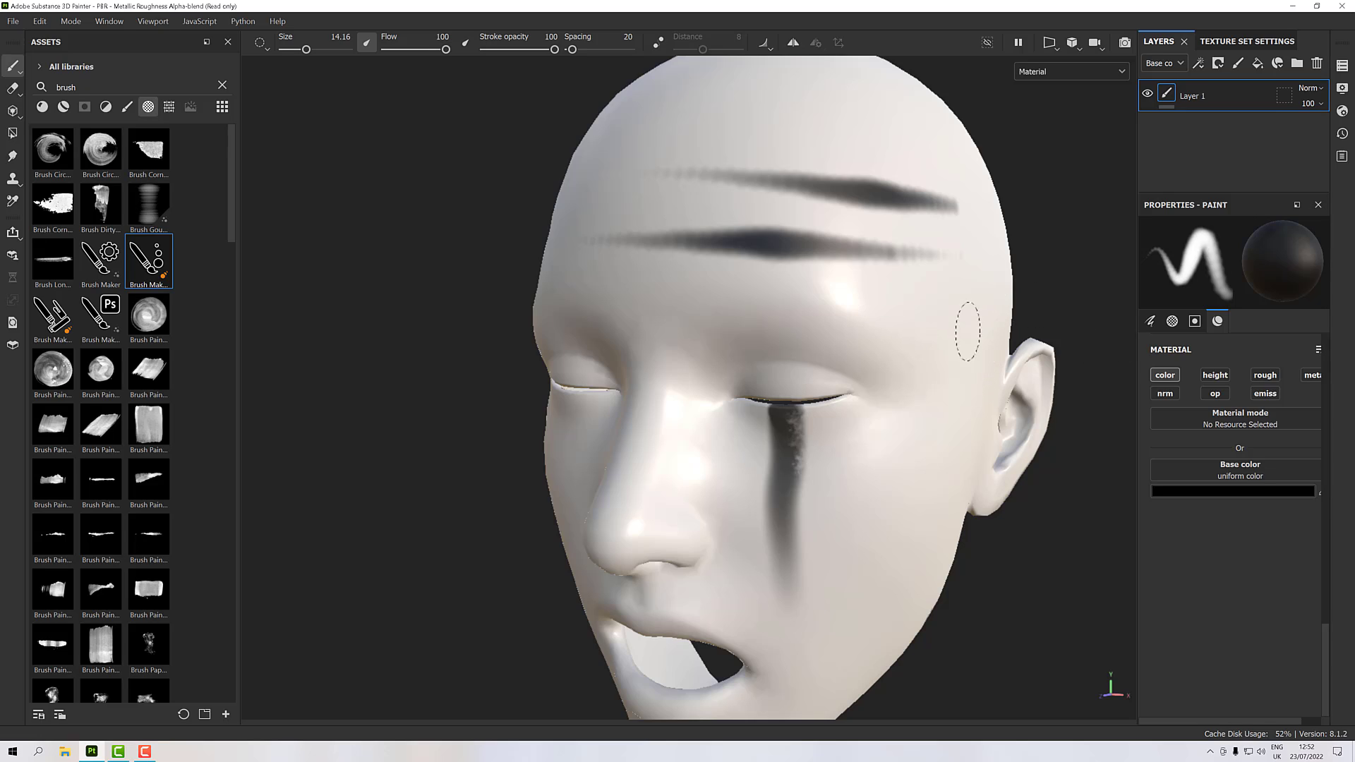
Step: Raise the alpha's hardness middle value to slightly above half, keeping the start and end values at minimum
{"action": "left_click", "coordinate": [1173, 322]}
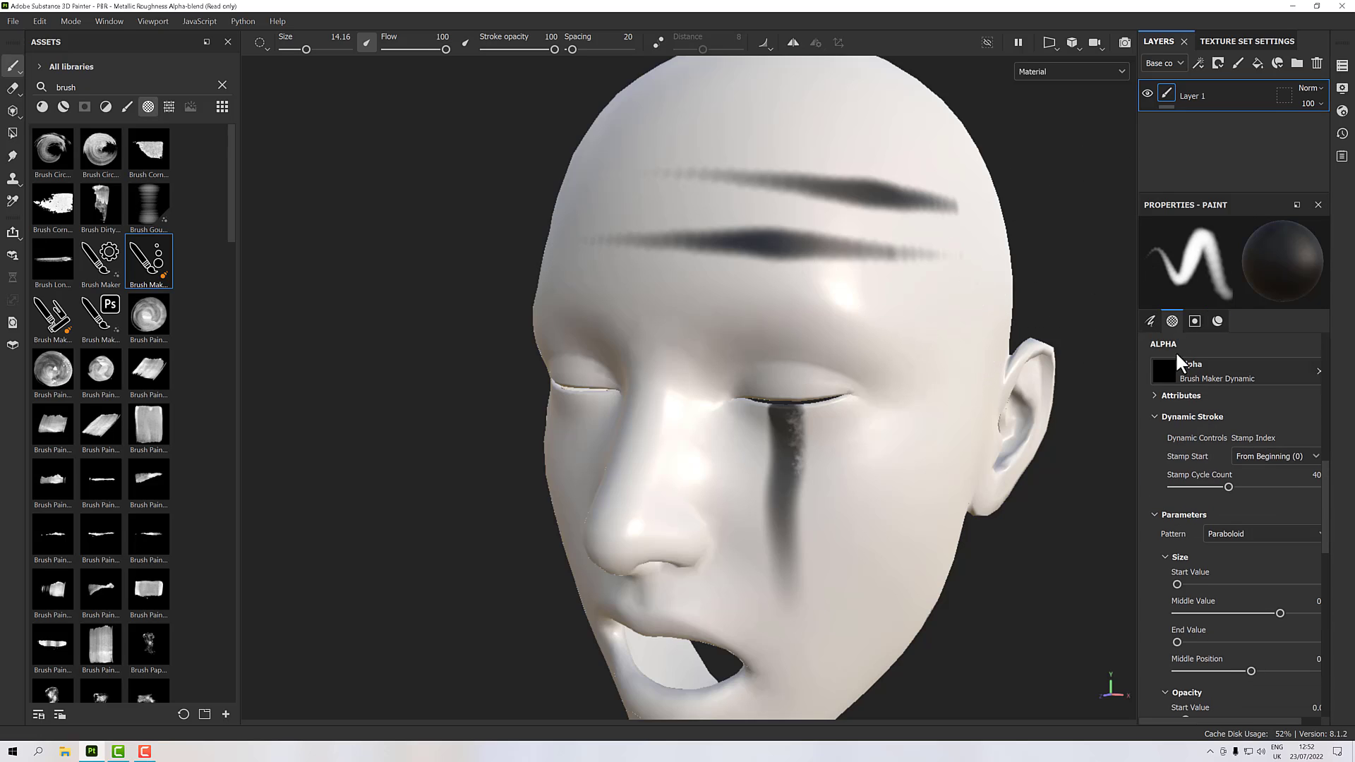
{"action": "scroll", "coordinate": [1177, 487], "scroll_direction": "down", "scroll_amount": 3}
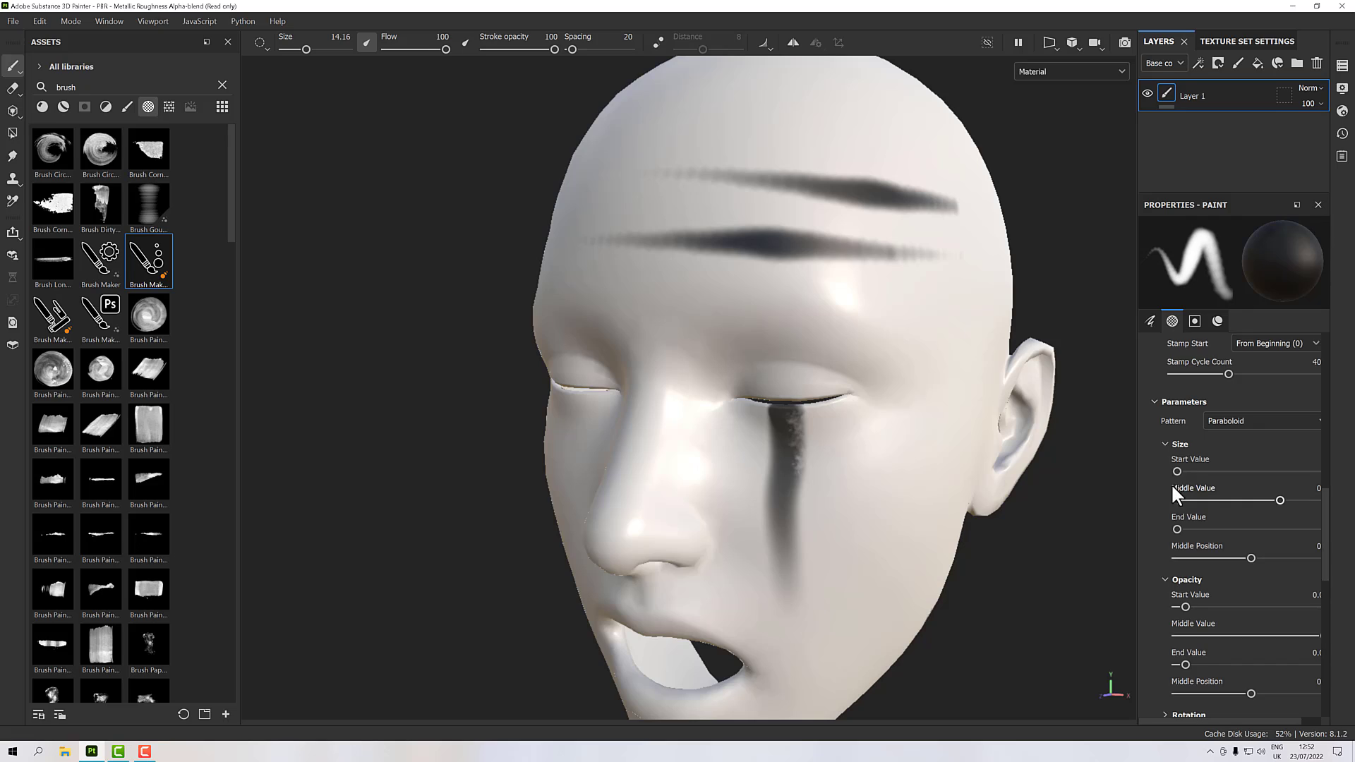
{"action": "scroll", "coordinate": [1174, 499], "scroll_direction": "down", "scroll_amount": 2}
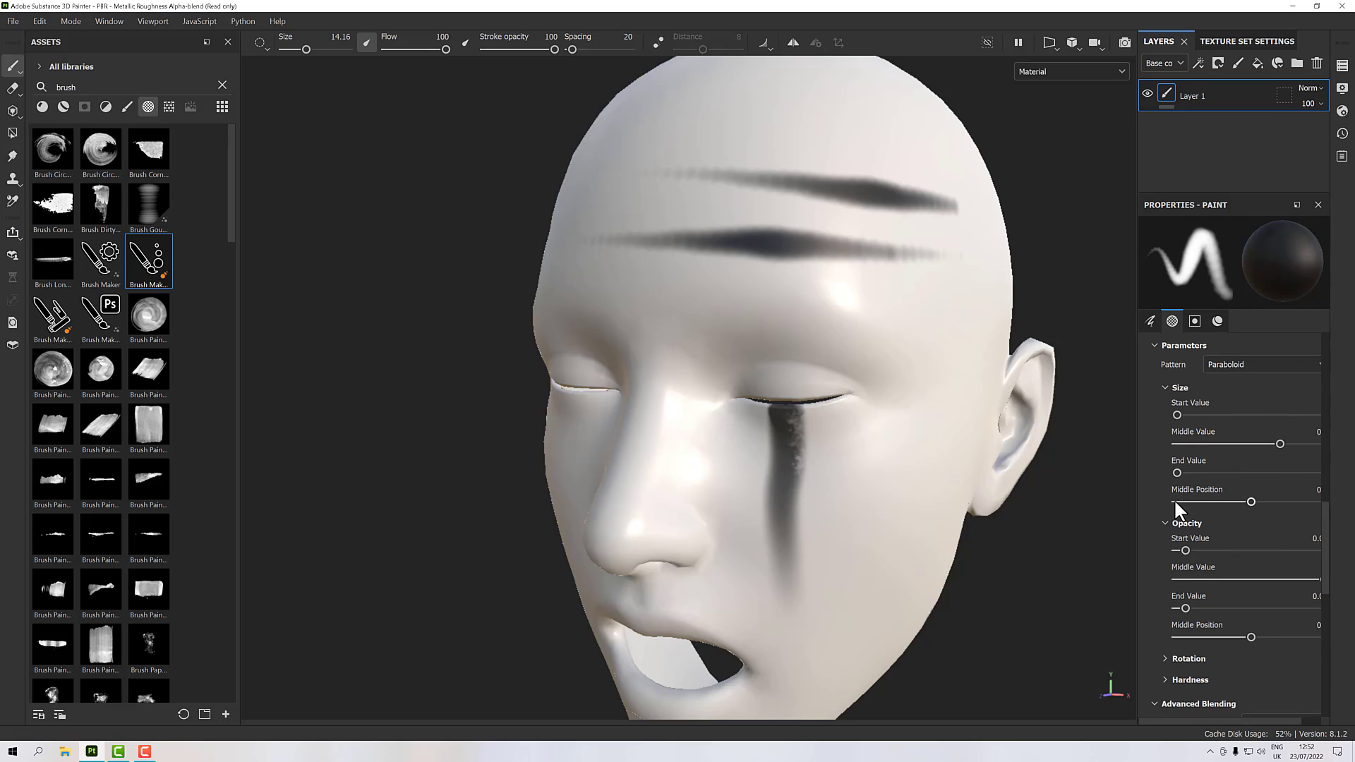
{"action": "left_click", "coordinate": [1164, 680]}
{"action": "scroll", "coordinate": [1208, 688], "scroll_direction": "down", "scroll_amount": 3}
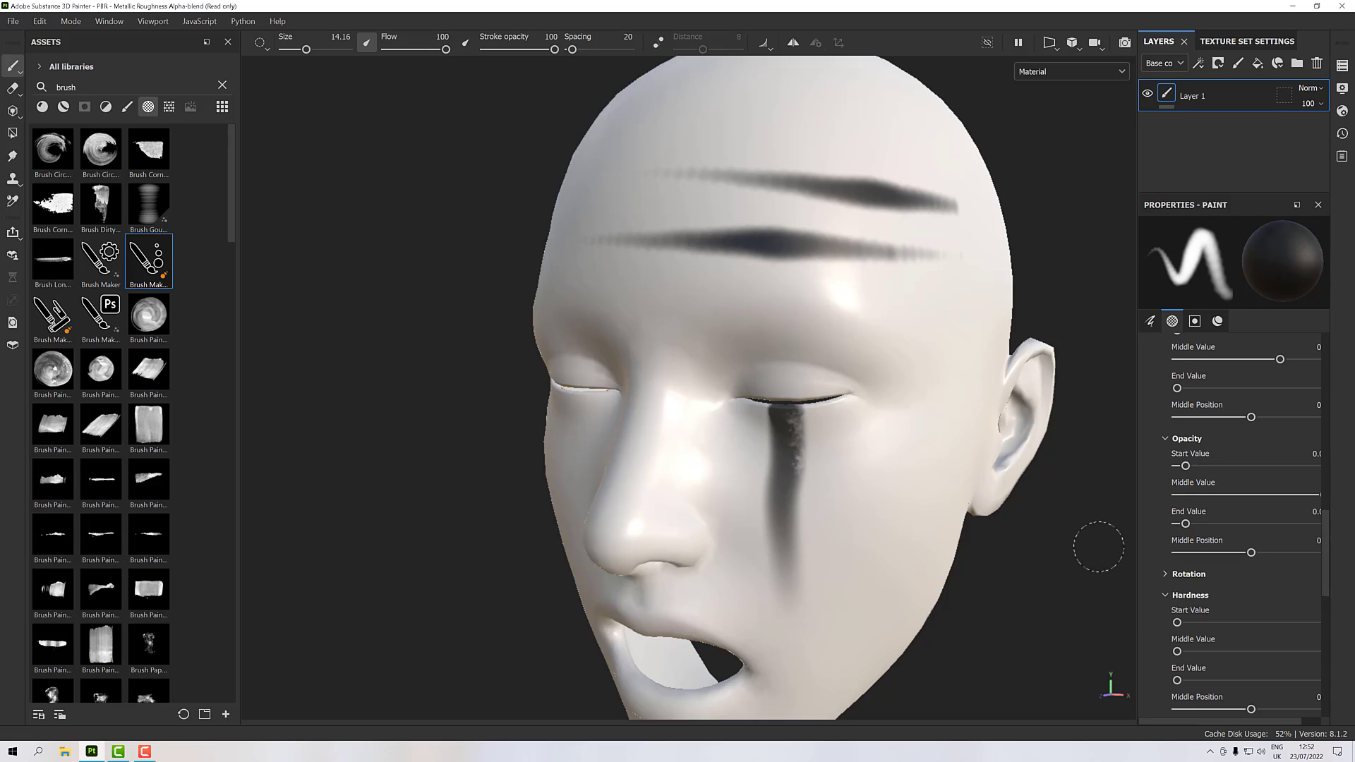
{"action": "mouse_move", "coordinate": [1203, 681]}
{"action": "left_mouse_down"}
{"action": "mouse_move", "coordinate": [1158, 689]}
{"action": "mouse_move", "coordinate": [1225, 681]}
{"action": "mouse_move", "coordinate": [1155, 685]}
{"action": "mouse_move", "coordinate": [1254, 650]}
{"action": "left_mouse_up"}
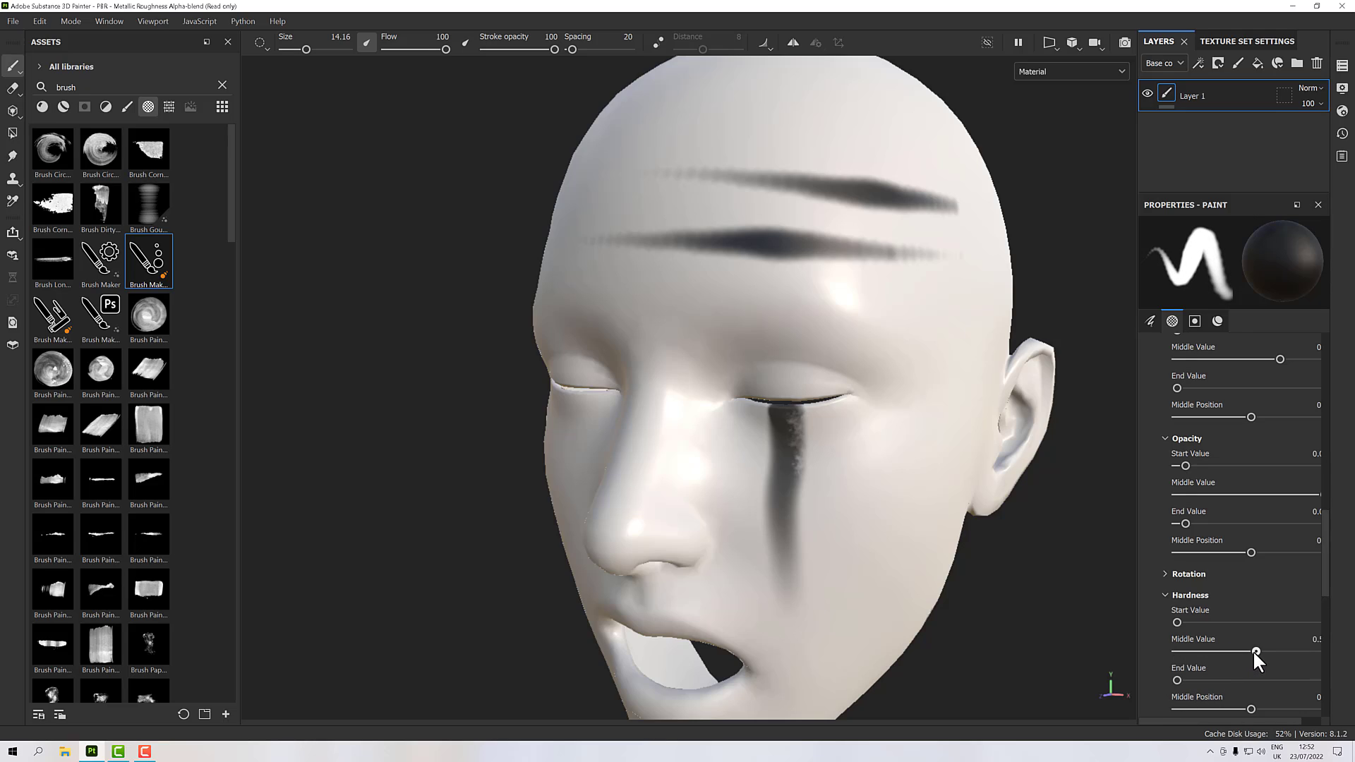
Step: Paint a harder-centred tapering stroke above the existing forehead strokes and inspect it from the side
{"action": "left_click_drag", "start_coordinate": [762, 257], "coordinate": [779, 273], "text": "alt"}
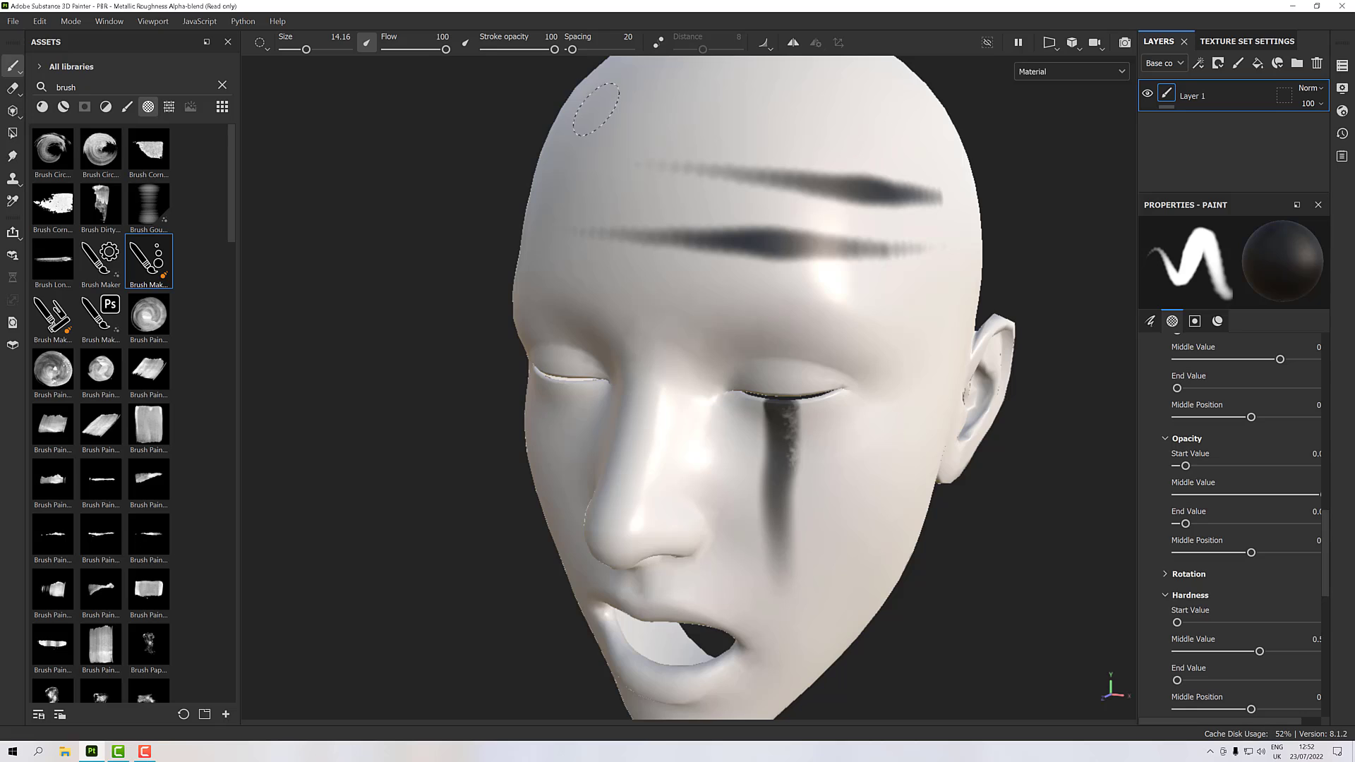
{"action": "mouse_move", "coordinate": [622, 111]}
{"action": "left_mouse_down"}
{"action": "mouse_move", "coordinate": [949, 142]}
{"action": "mouse_move", "coordinate": [776, 182]}
{"action": "mouse_move", "coordinate": [821, 185]}
{"action": "left_mouse_up"}
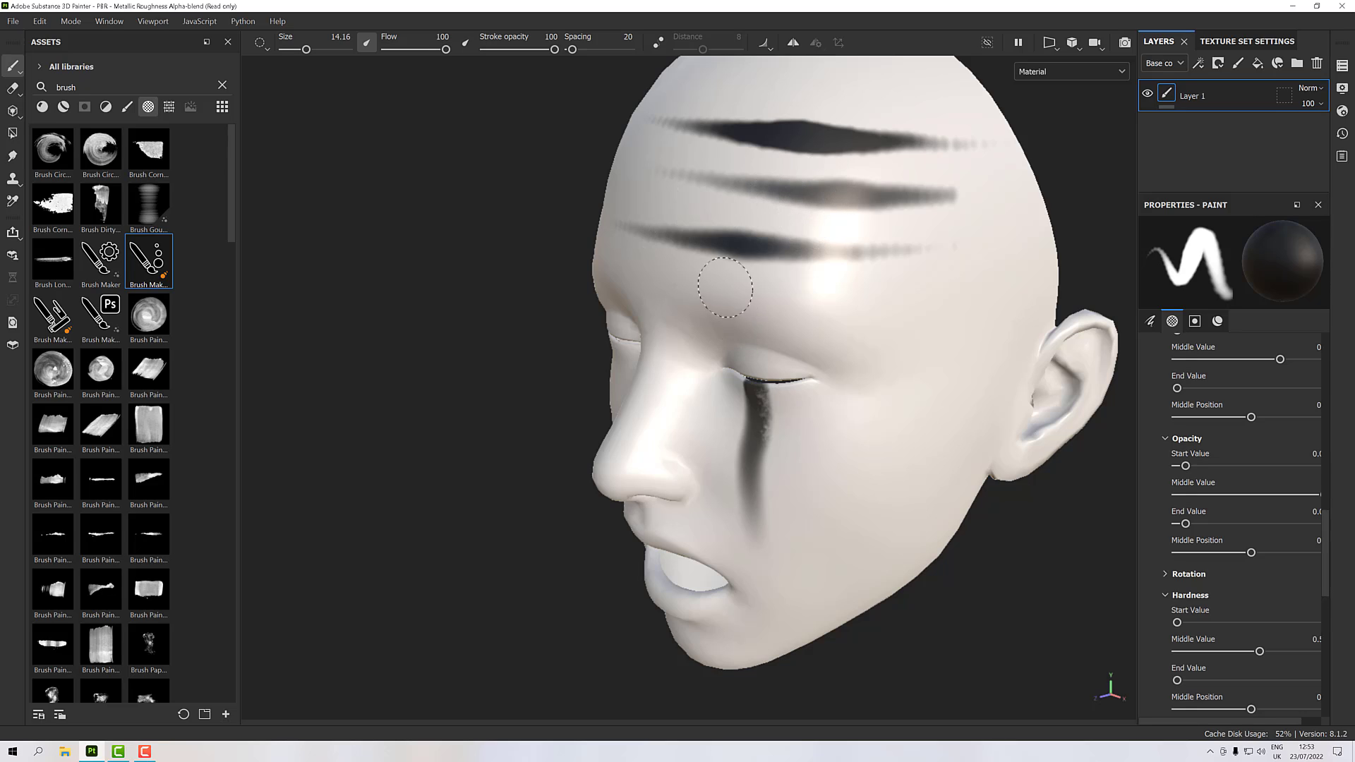
{"action": "scroll", "coordinate": [717, 268], "scroll_direction": "up", "scroll_amount": 2}
{"action": "scroll", "coordinate": [718, 269], "scroll_direction": "down", "scroll_amount": 3}
{"action": "left_click_drag", "start_coordinate": [811, 337], "coordinate": [781, 297], "text": "alt"}
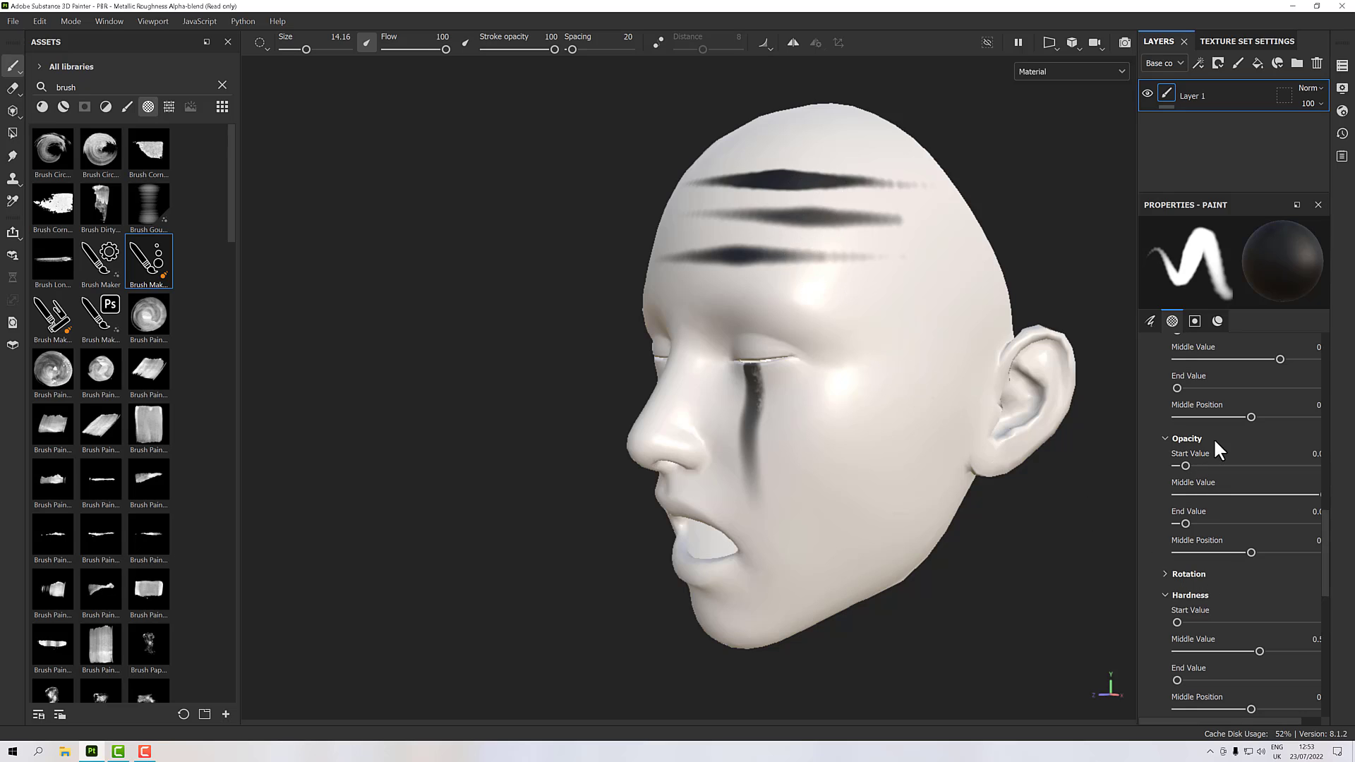
Step: Lower the middle position of both the alpha's size and opacity to about a quarter
{"action": "scroll", "coordinate": [1215, 442], "scroll_direction": "up", "scroll_amount": 2}
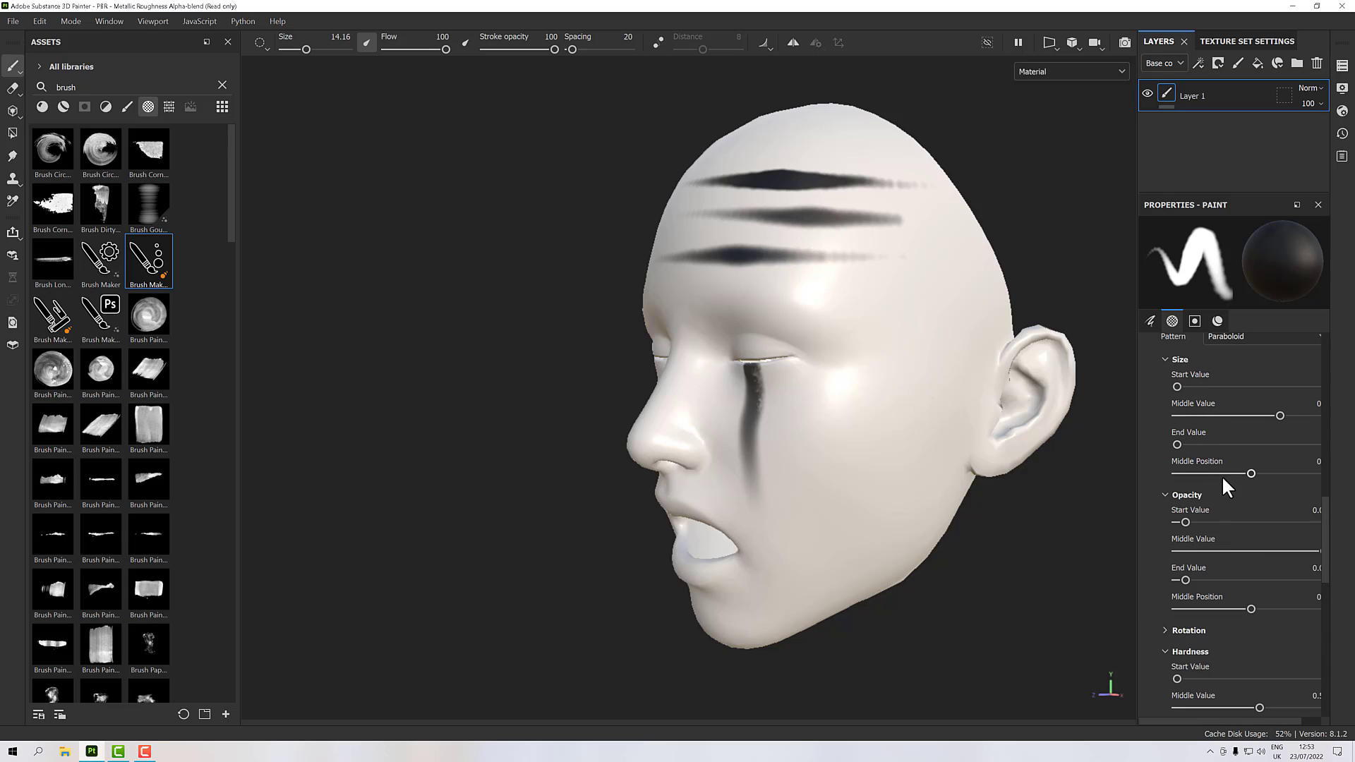
{"action": "left_click_drag", "start_coordinate": [1245, 477], "coordinate": [1214, 473]}
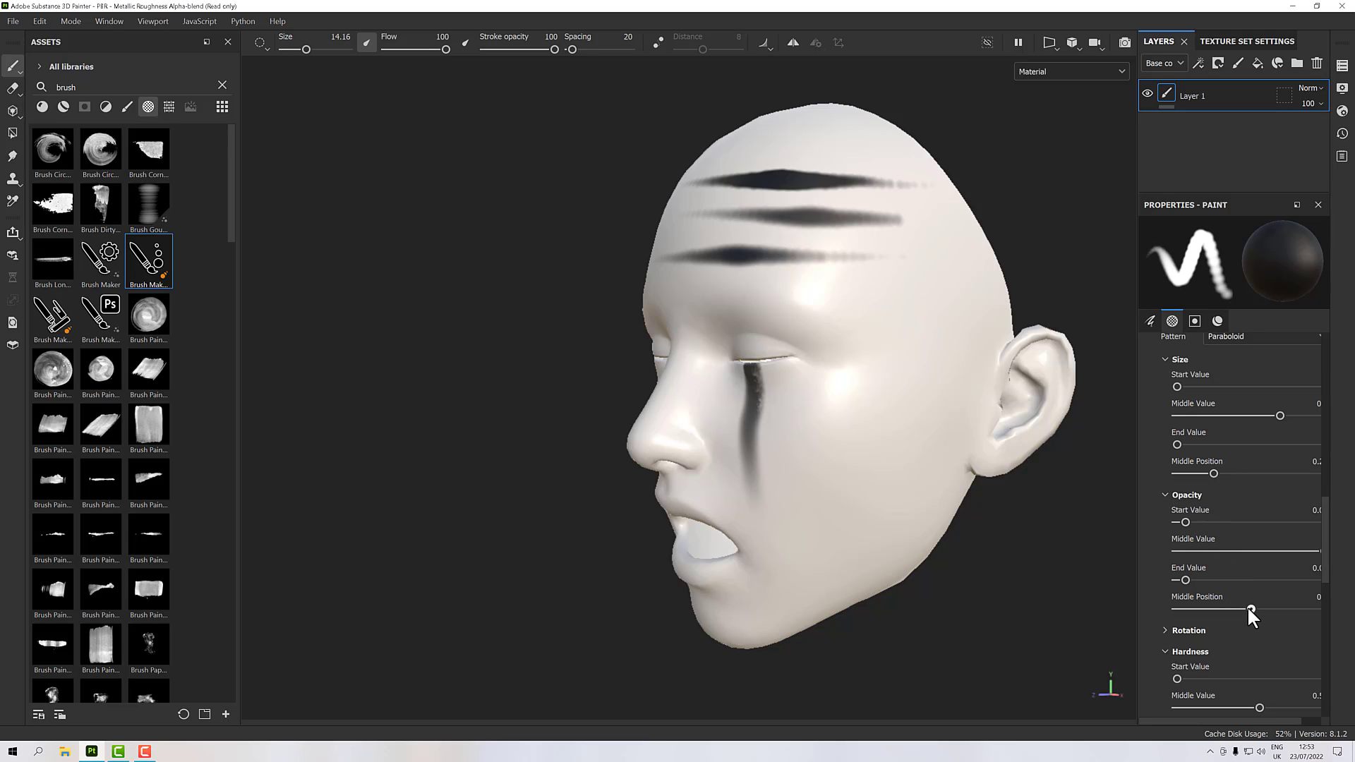
{"action": "left_click_drag", "start_coordinate": [1247, 607], "coordinate": [1212, 608]}
{"action": "scroll", "coordinate": [1239, 643], "scroll_direction": "down", "scroll_amount": 2}
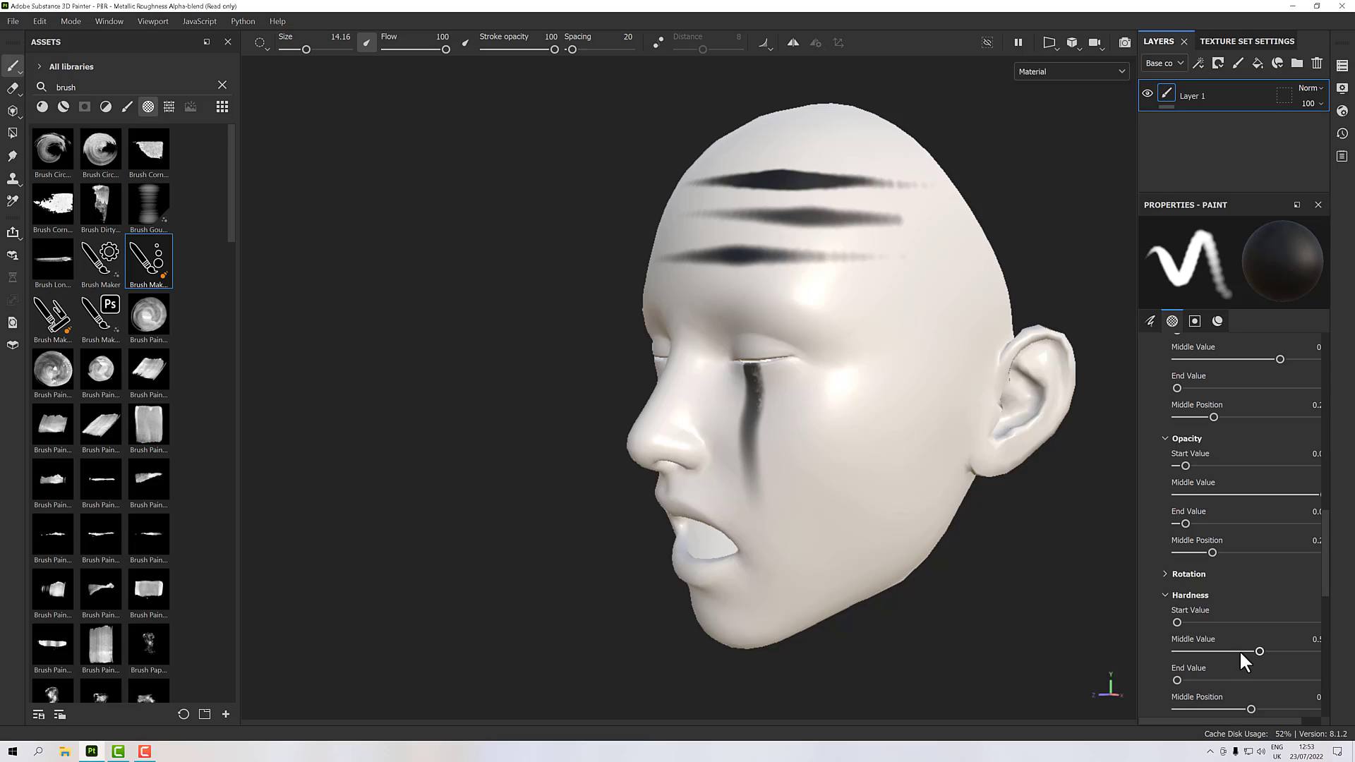
Step: Reduce the hardness middle value to about a quarter and paint a diagonal stroke from the cheek up to the temple
{"action": "left_click_drag", "start_coordinate": [1236, 652], "coordinate": [1218, 651]}
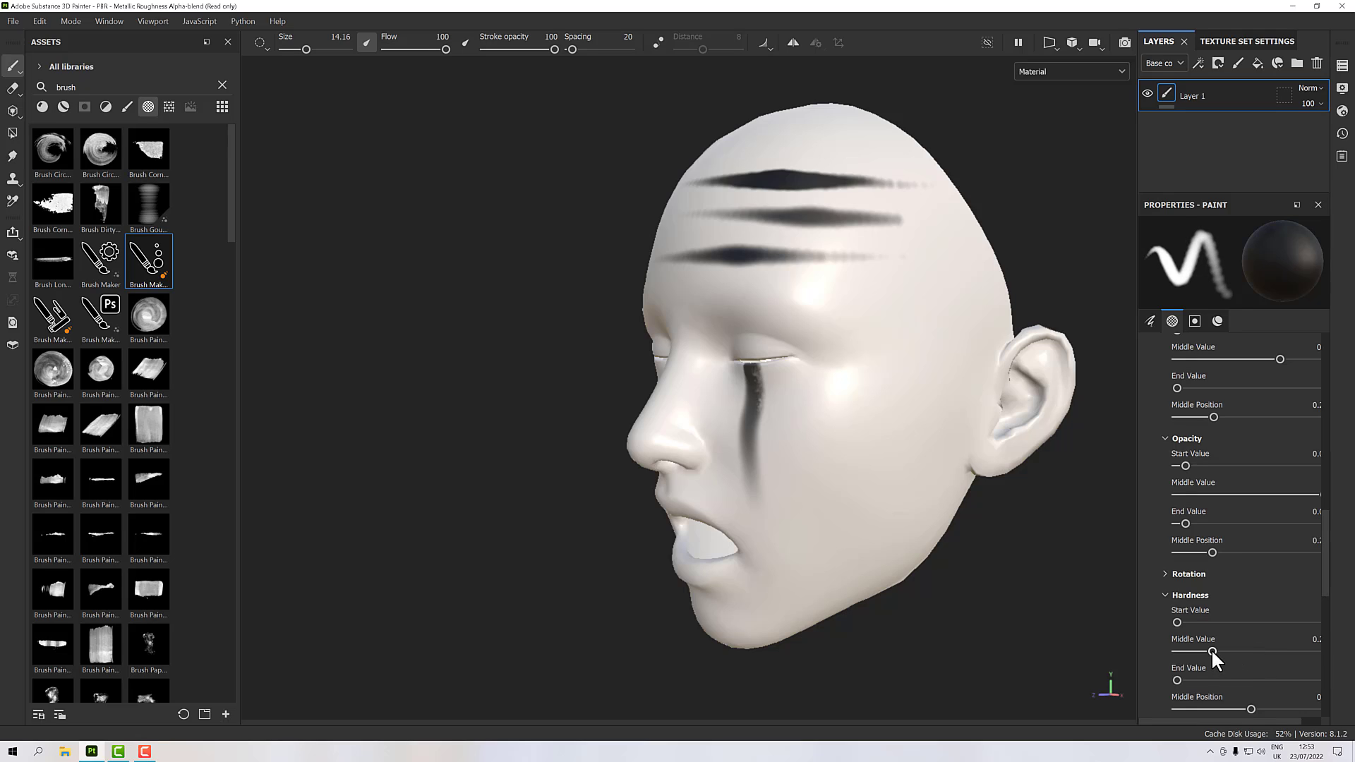
{"action": "left_click_drag", "start_coordinate": [839, 518], "coordinate": [923, 233]}
{"action": "mouse_move", "coordinate": [928, 381]}
{"action": "left_mouse_down", "text": "alt"}
{"action": "mouse_move", "coordinate": [808, 374]}
{"action": "mouse_move", "coordinate": [875, 364]}
{"action": "left_mouse_up", "text": "alt"}
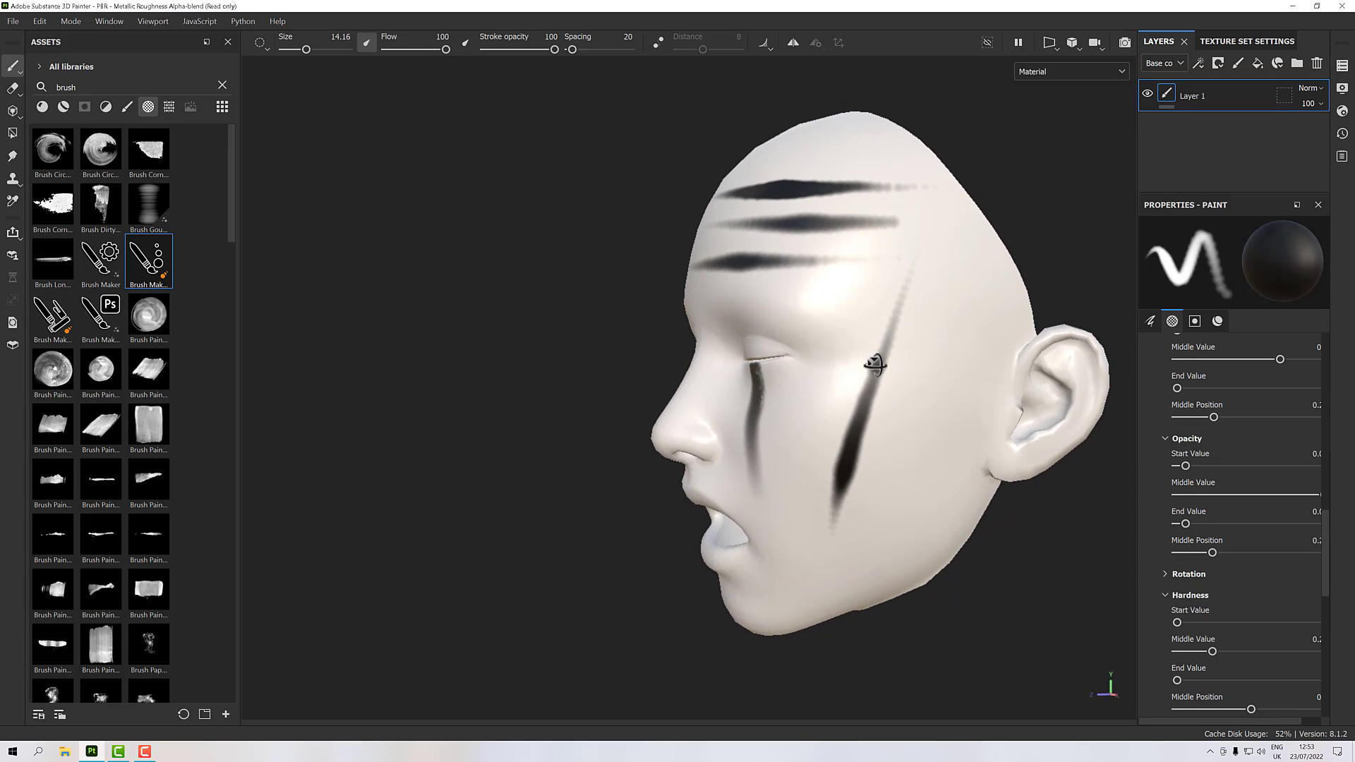